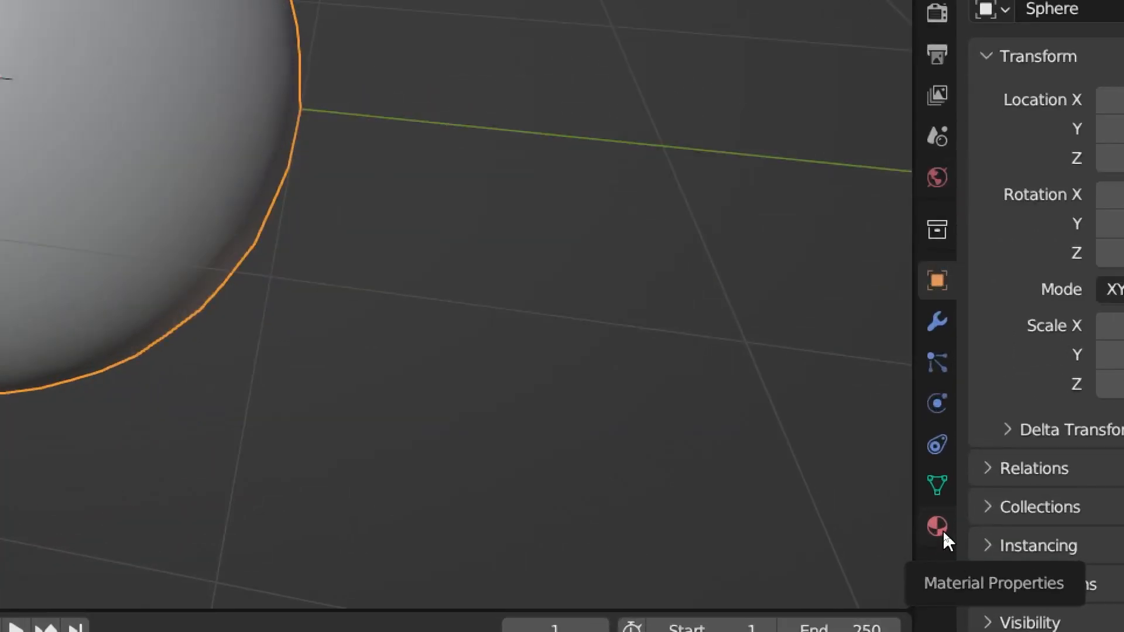
# Create a new material for the sphere with a green base color (hue 0.332, saturation 1.000) and show the viewport in material preview
pyautogui.click(943, 532)
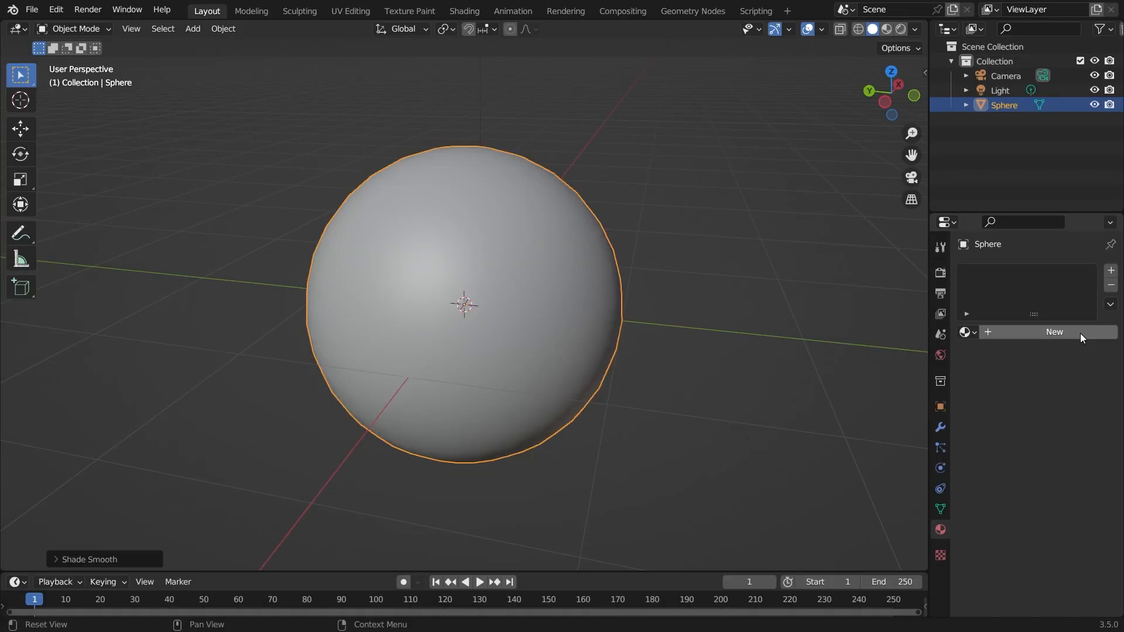
pyautogui.click(1081, 335)
pyautogui.click(1061, 485)
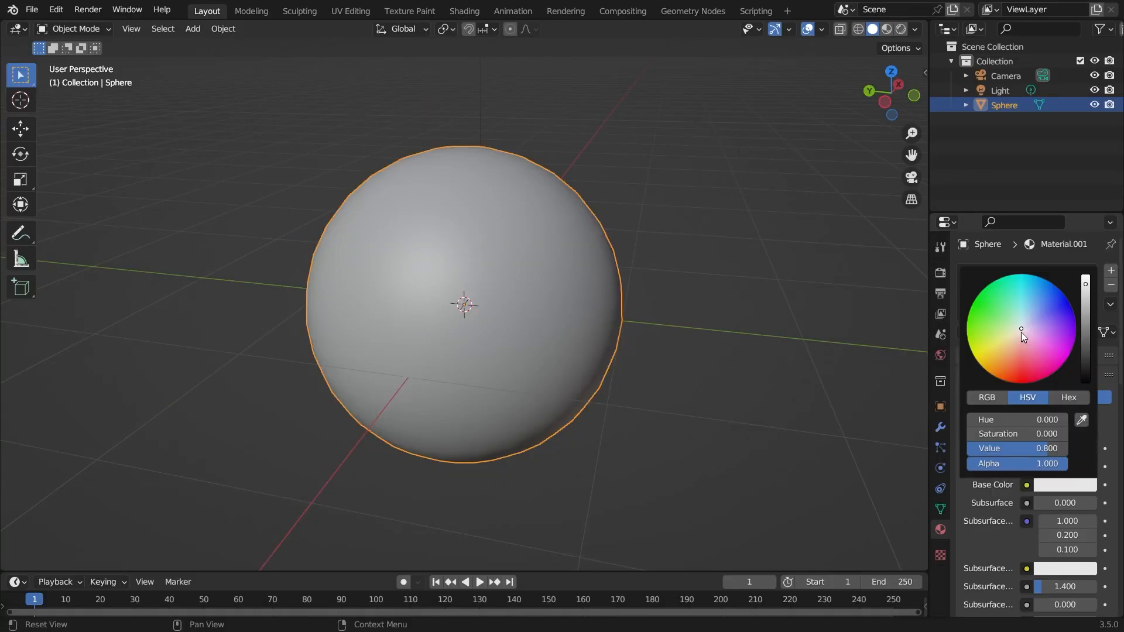
pyautogui.moveTo(1022, 329); pyautogui.dragTo(972, 306)
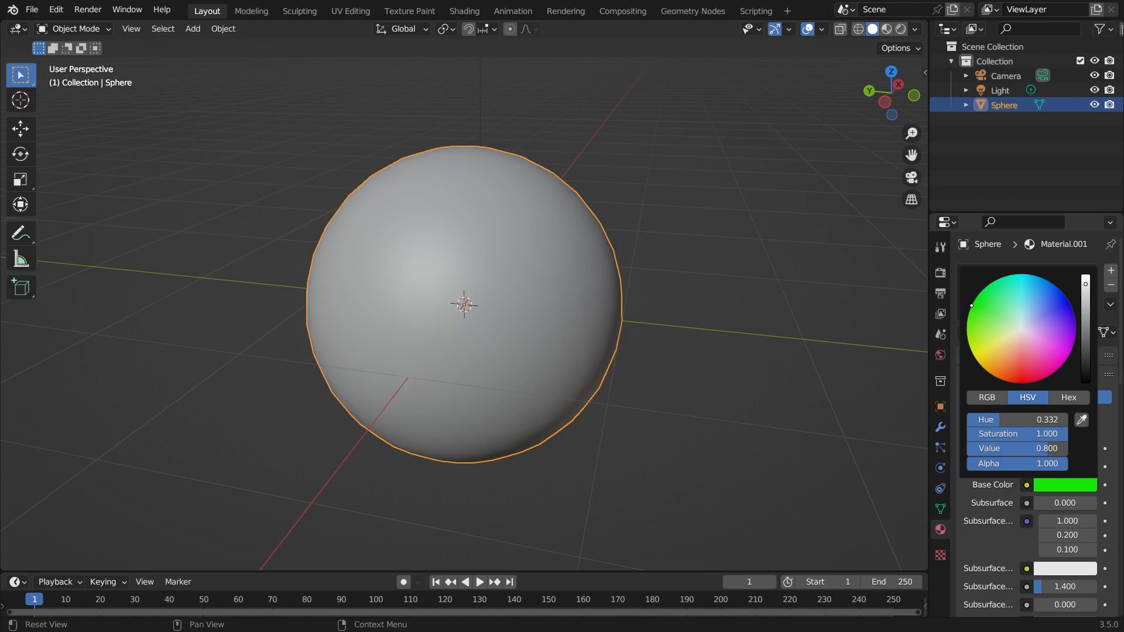
pyautogui.click(887, 29)
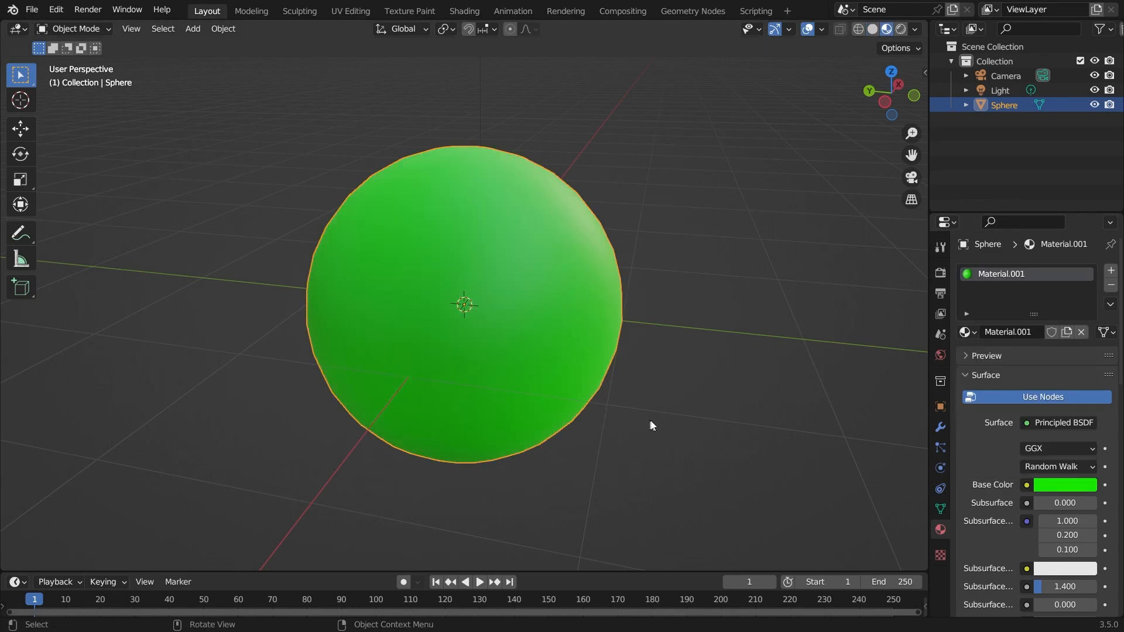
# Duplicate the green sphere and place the copy clear of the original along the negative global Y direction
pyautogui.moveTo(652, 424)
pyautogui.mouseDown(button='middle')
pyautogui.moveTo(481, 419)
pyautogui.moveTo(709, 426)
pyautogui.moveTo(669, 460)
pyautogui.moveTo(580, 394)
pyautogui.moveTo(639, 396)
pyautogui.moveTo(593, 330)
pyautogui.mouseUp(button='middle')
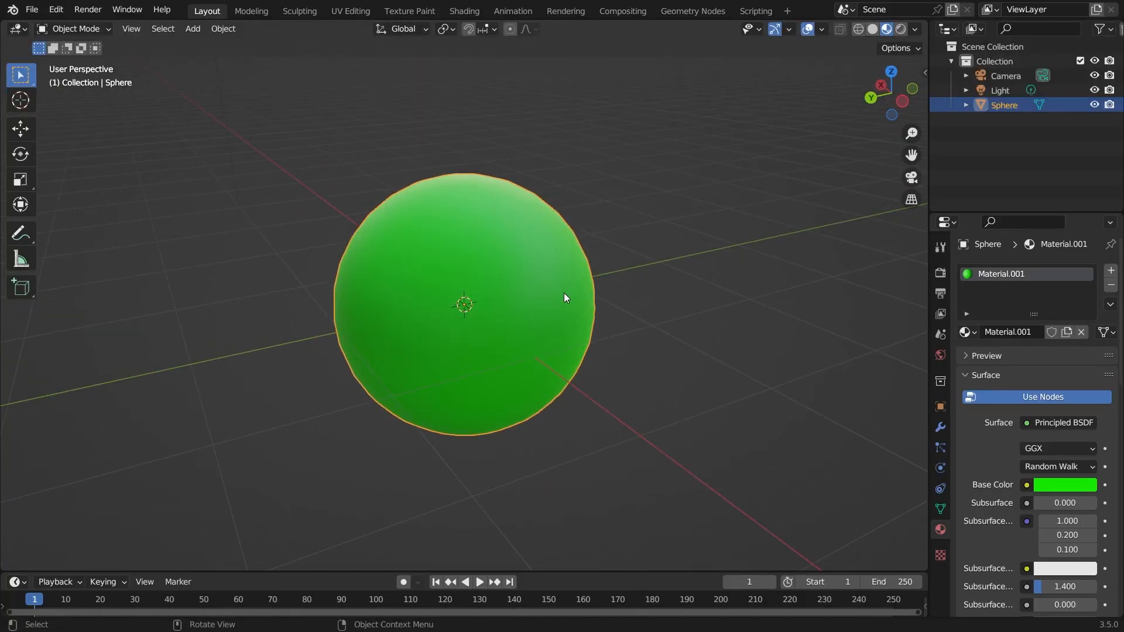
pyautogui.hotkey('shift', 'd')
pyautogui.press('y')
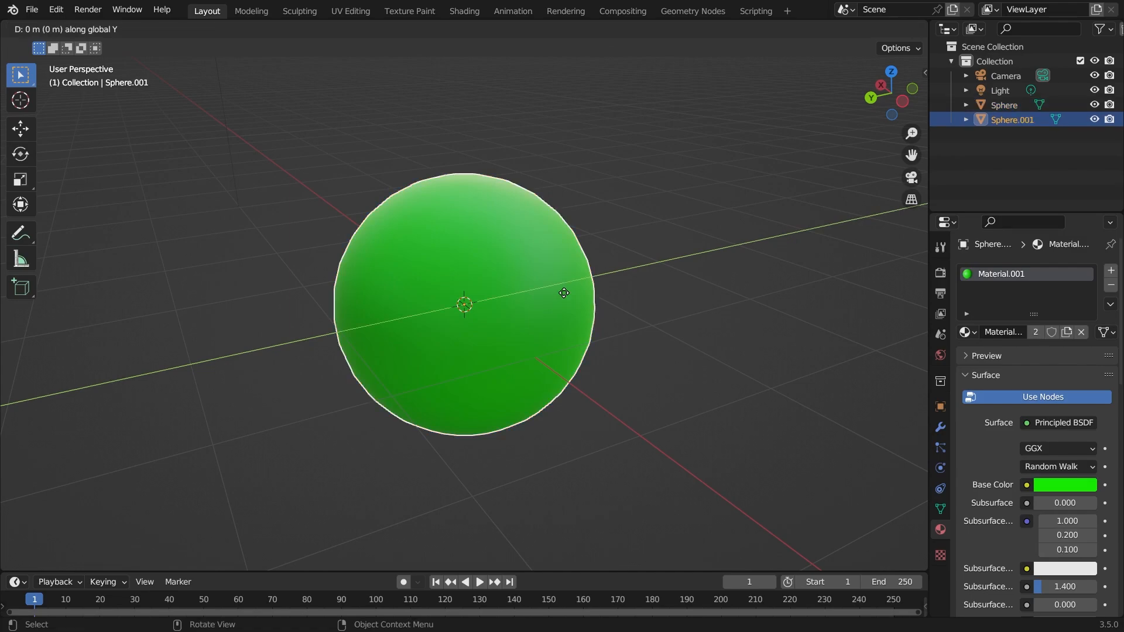
pyautogui.click(860, 247)
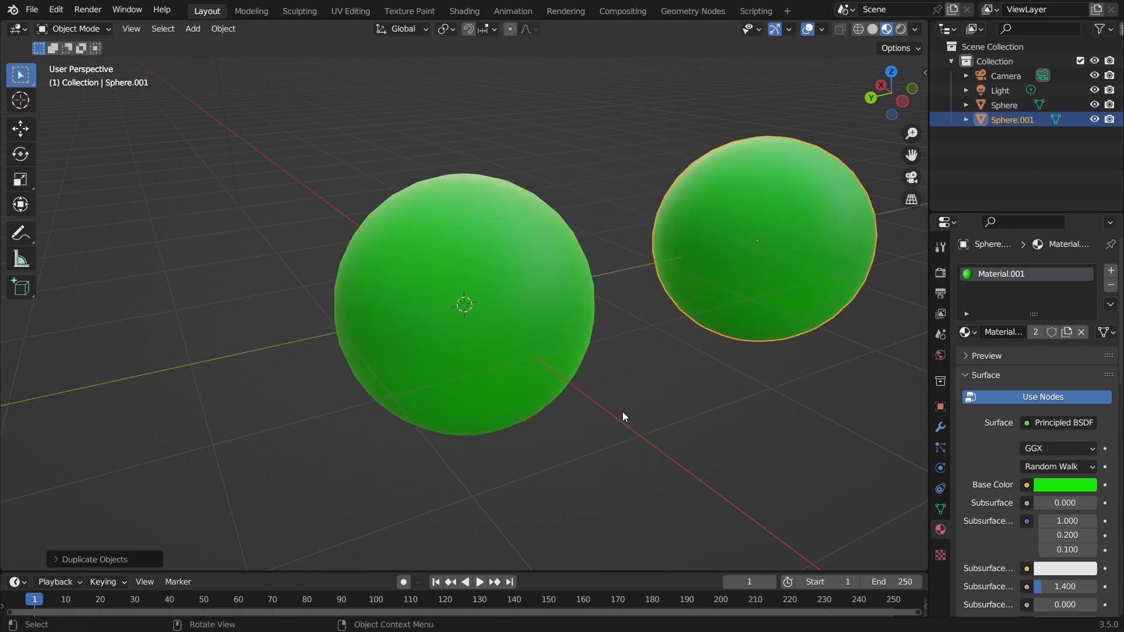
# Try a pink base color on the material shared with the duplicate sphere and undo the change
pyautogui.scroll(-4, 623, 415)
pyautogui.moveTo(623, 414); pyautogui.dragTo(545, 415, button='middle')
pyautogui.scroll(2, 607, 446)
pyautogui.click(503, 272)
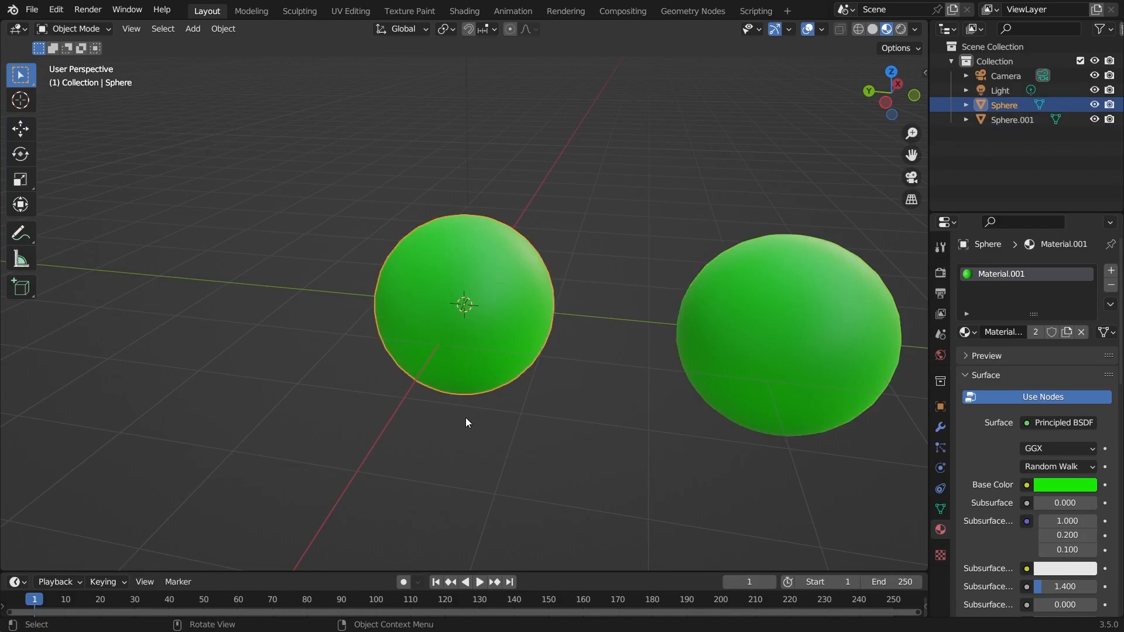
pyautogui.moveTo(466, 417); pyautogui.dragTo(523, 330, button='middle')
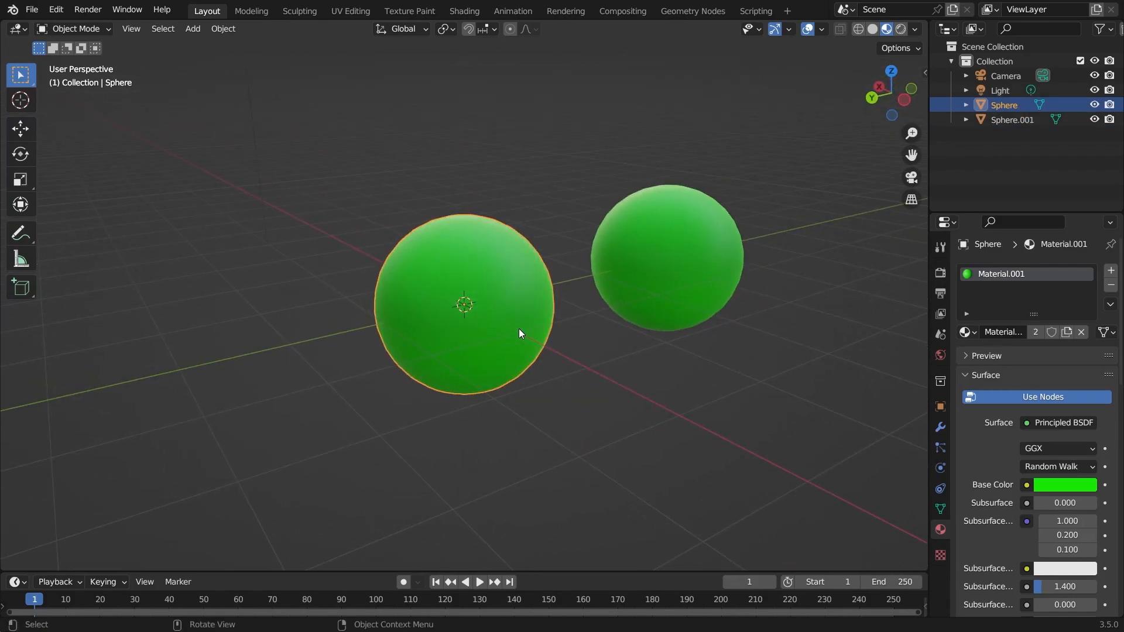
pyautogui.click(678, 250)
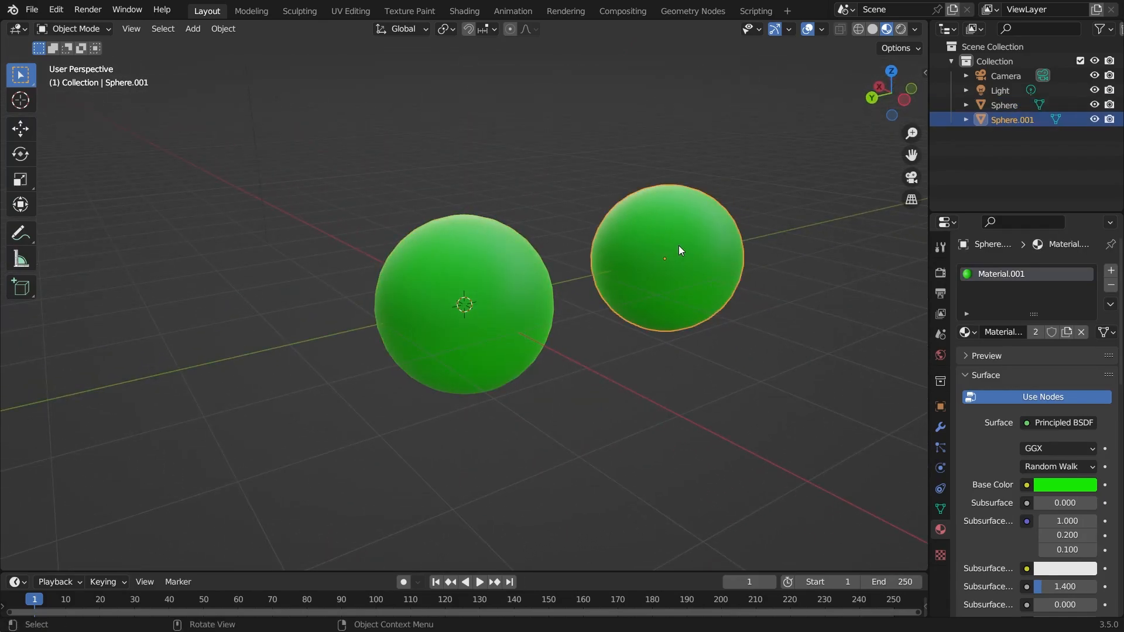
pyautogui.scroll(4, 680, 251)
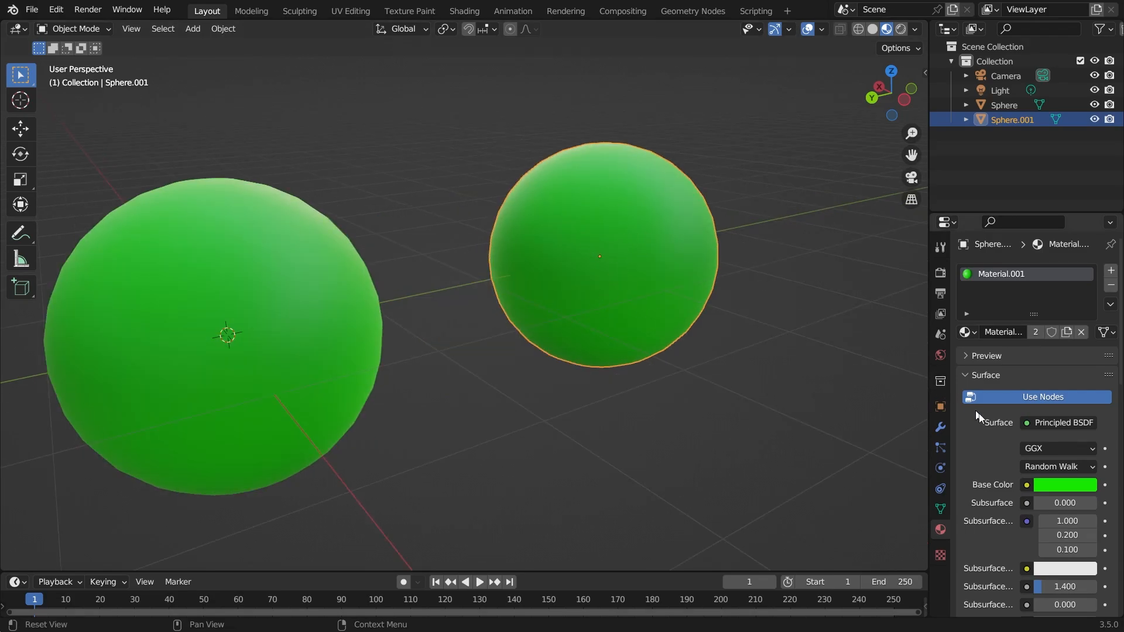
pyautogui.click(1051, 490)
pyautogui.moveTo(982, 318); pyautogui.dragTo(1028, 375)
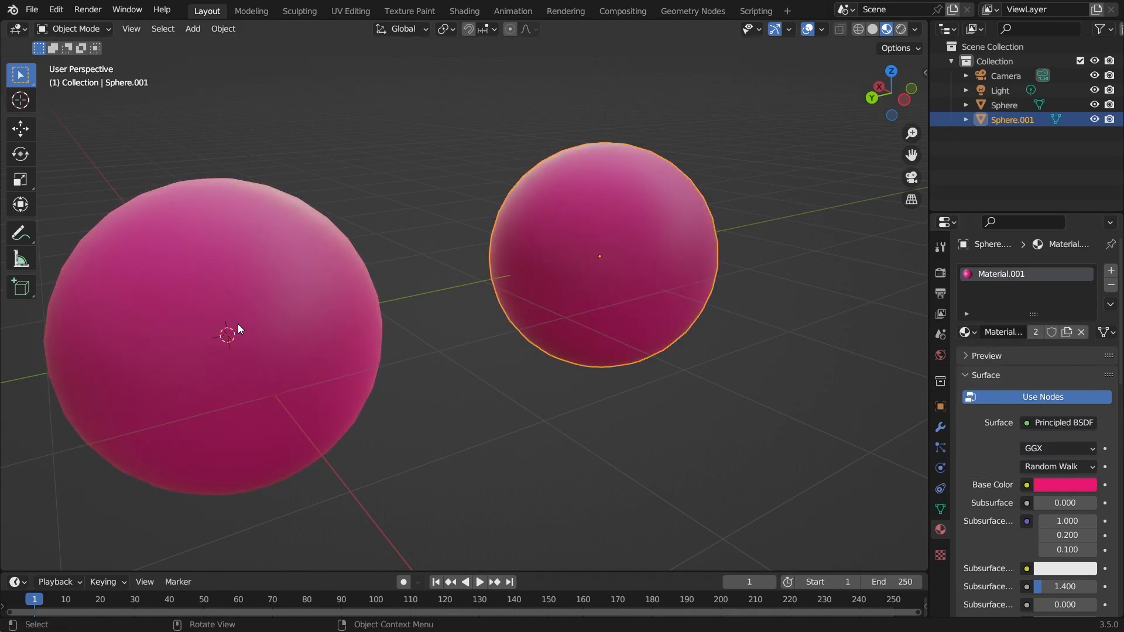
pyautogui.hotkey('ctrl', 'z')
pyautogui.hotkey('ctrl', 'z')
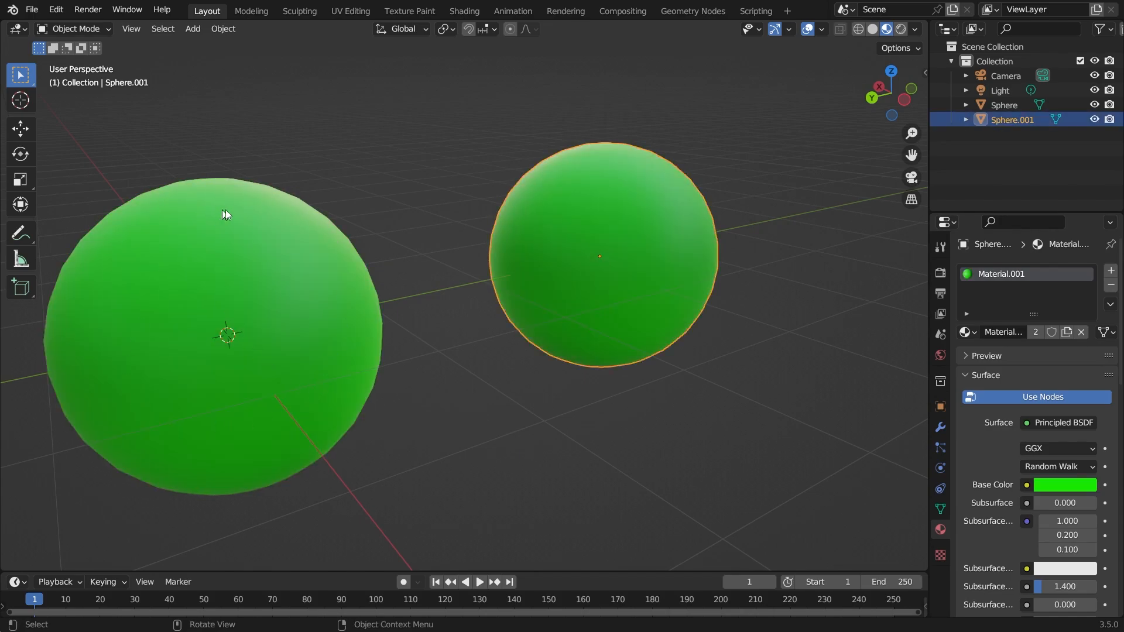
# Select the duplicate sphere and remove its shared green material slot
pyautogui.click(304, 263)
pyautogui.click(617, 234)
pyautogui.click(169, 209)
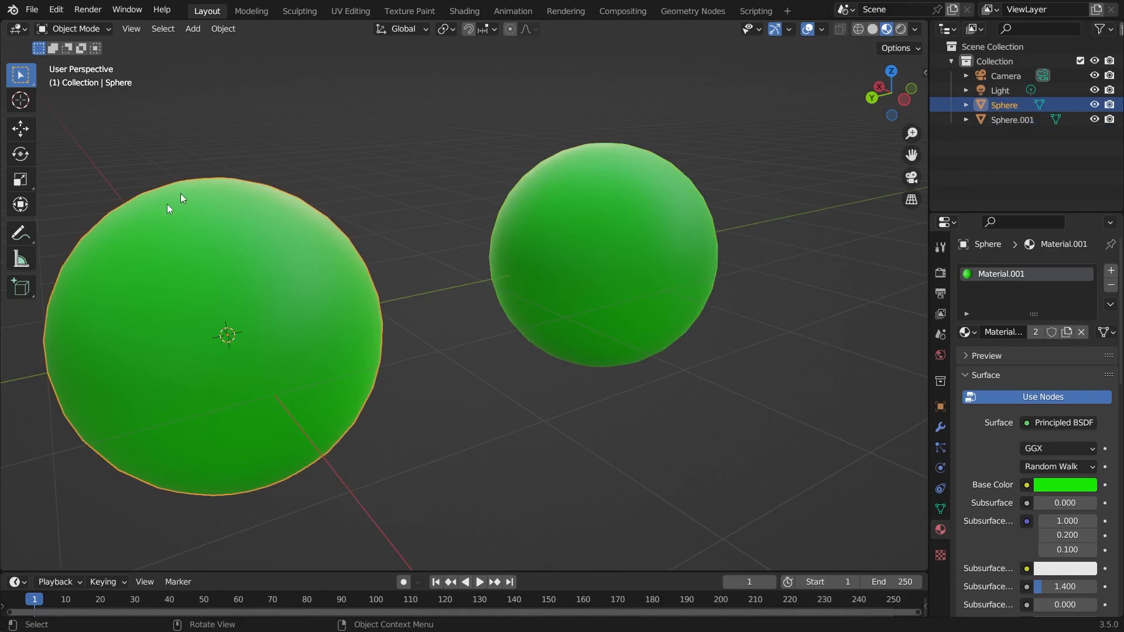
pyautogui.click(671, 236)
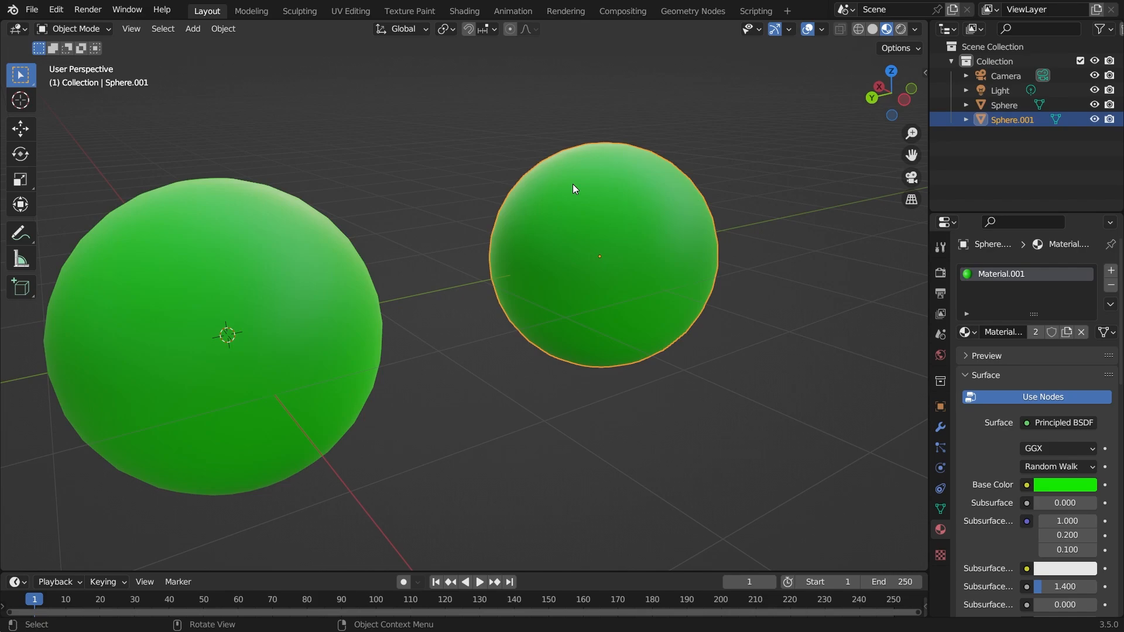
pyautogui.hotkey('alt', 'a')
pyautogui.click(665, 231)
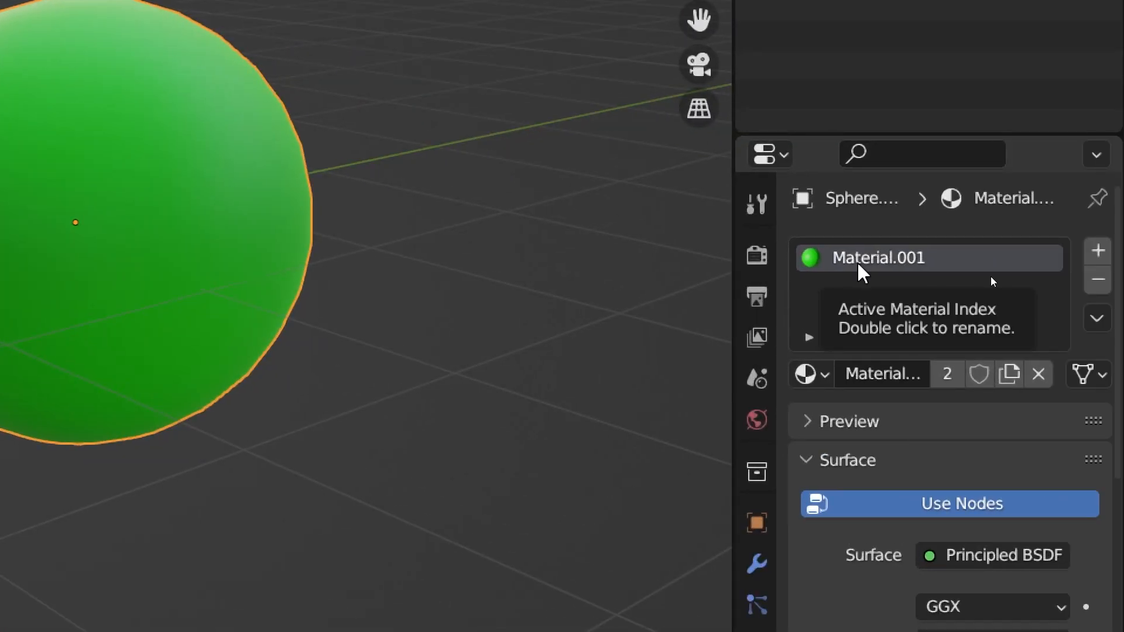
pyautogui.click(1099, 281)
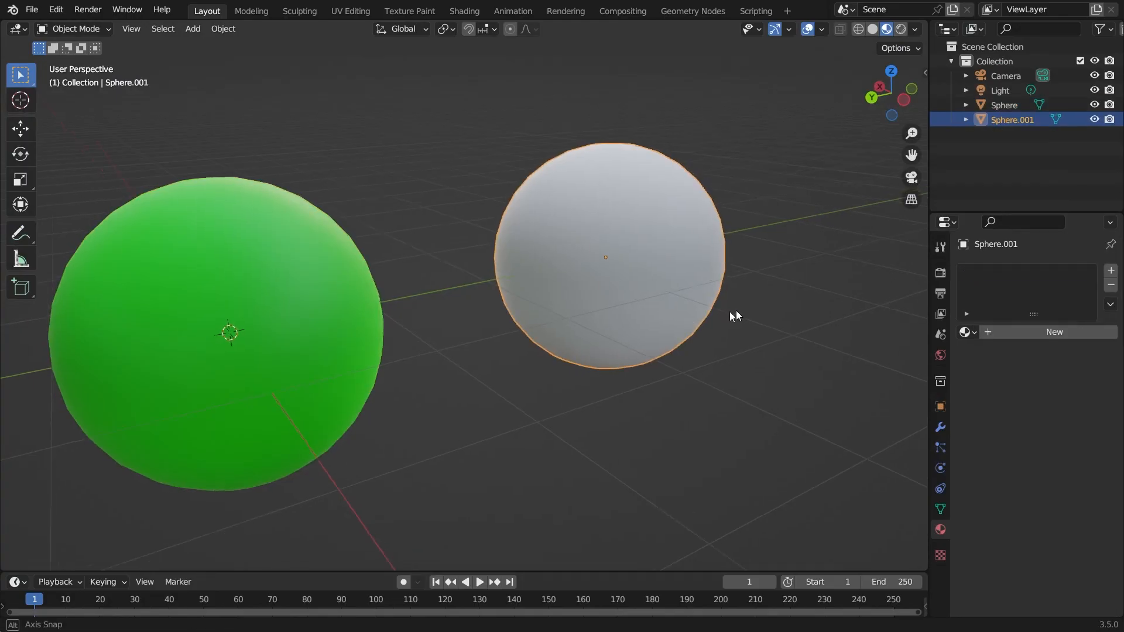
# Add a material slot with a new material to the duplicate sphere and set its base color to red
pyautogui.moveTo(736, 312); pyautogui.dragTo(806, 315, button='middle')
pyautogui.click(1111, 272)
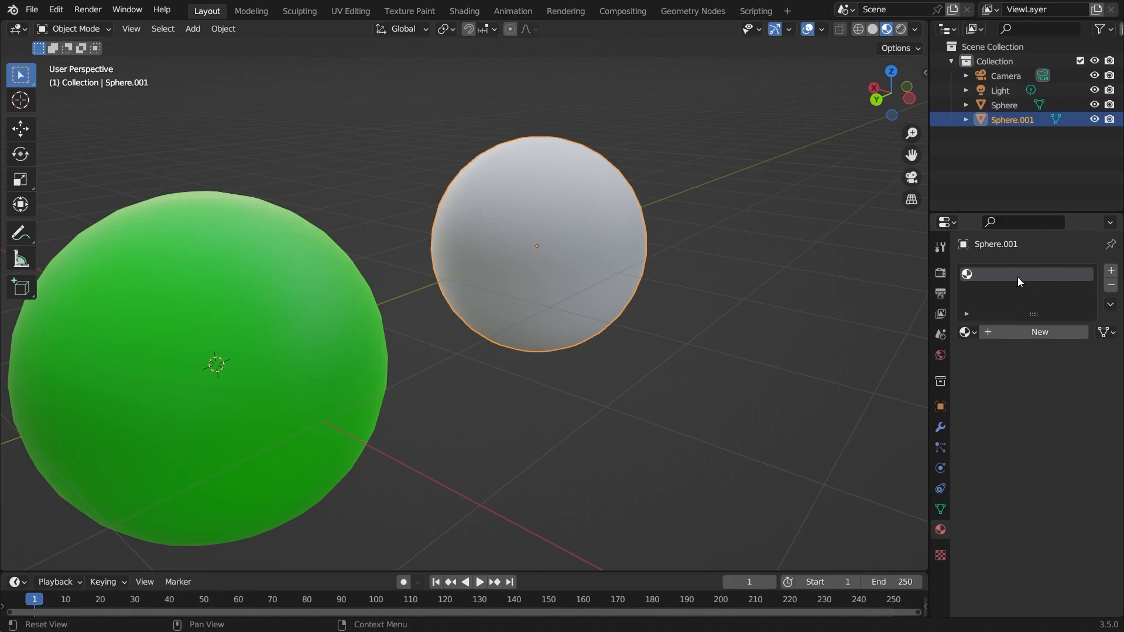
pyautogui.click(1035, 331)
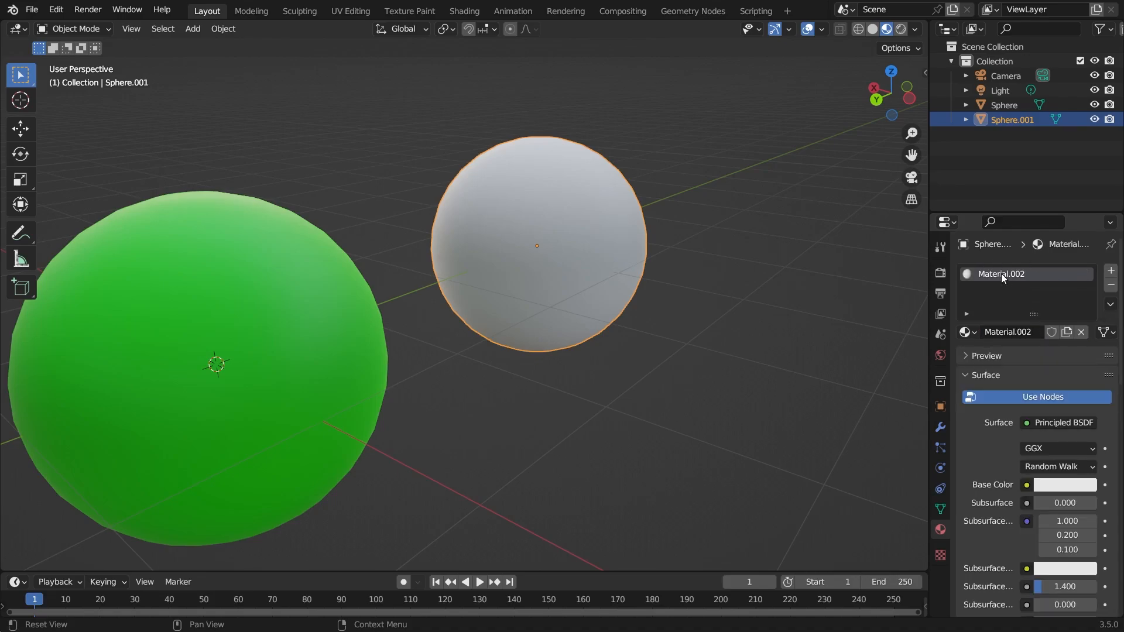
pyautogui.click(1065, 485)
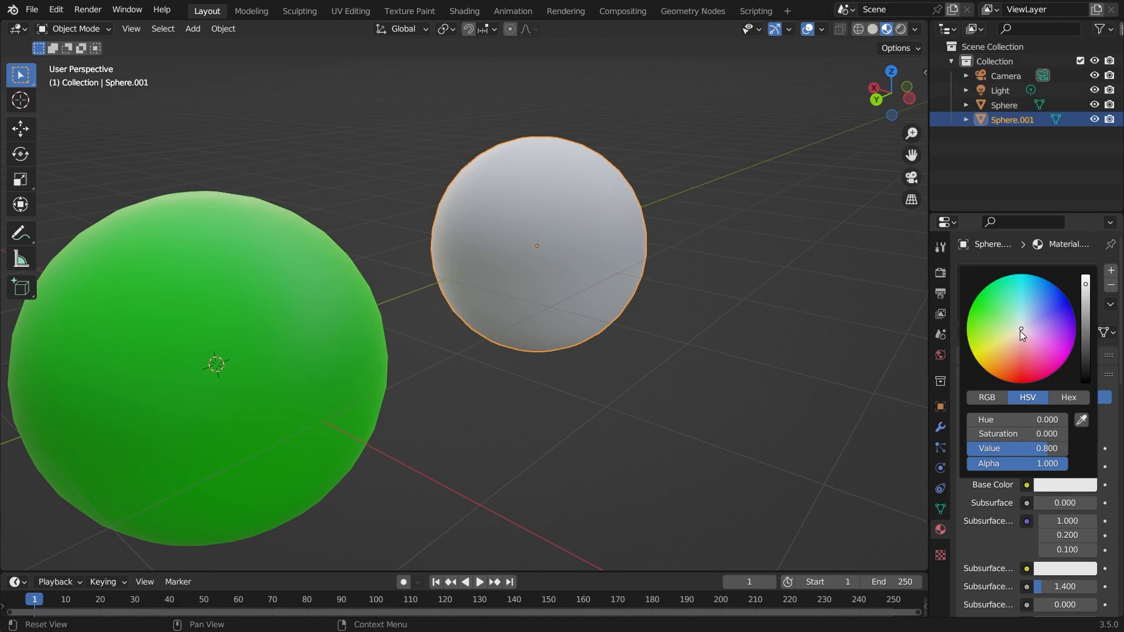
pyautogui.moveTo(1020, 331); pyautogui.dragTo(1022, 383)
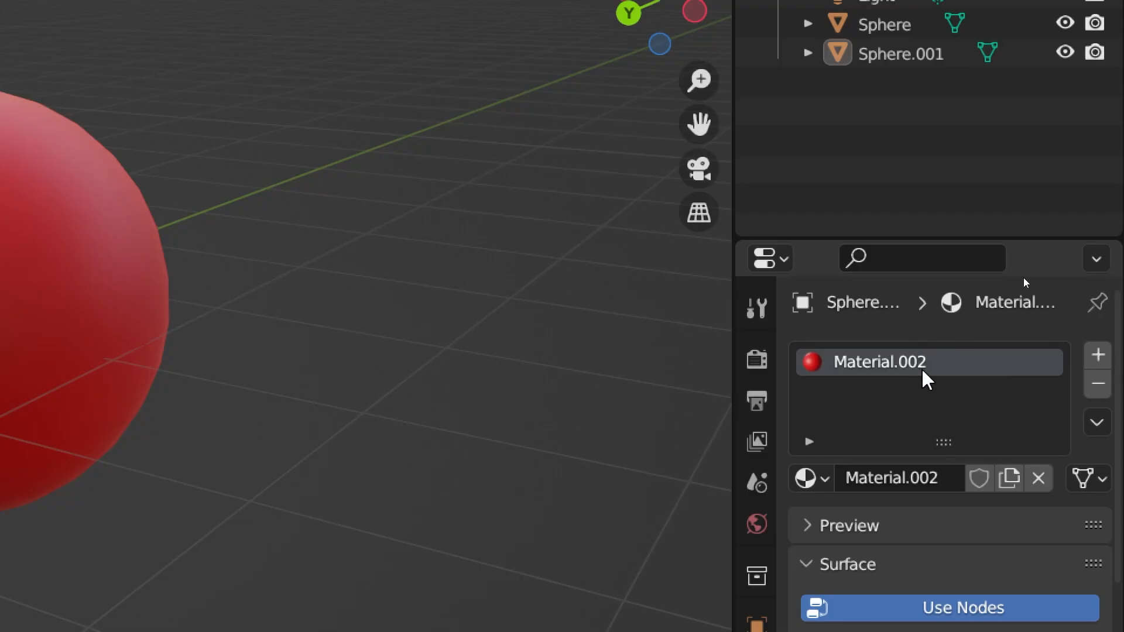
pyautogui.doubleClick(873, 361)
pyautogui.click(905, 408)
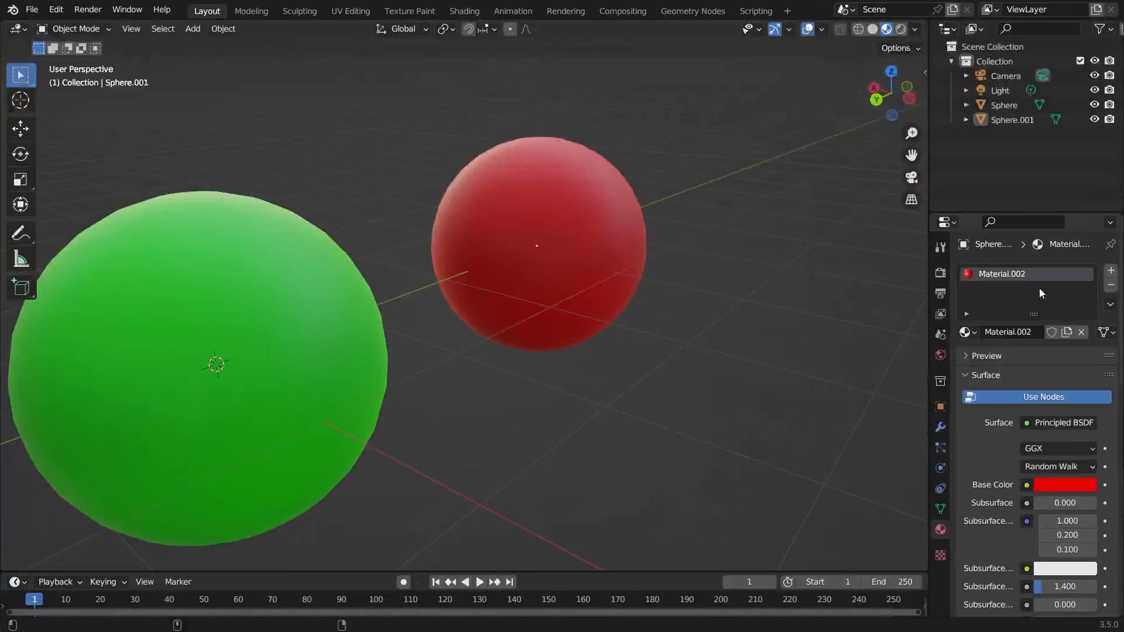
# Scale the red sphere down uniformly to slightly more than half its size
pyautogui.moveTo(710, 258); pyautogui.dragTo(670, 255, button='middle')
pyautogui.click(670, 256)
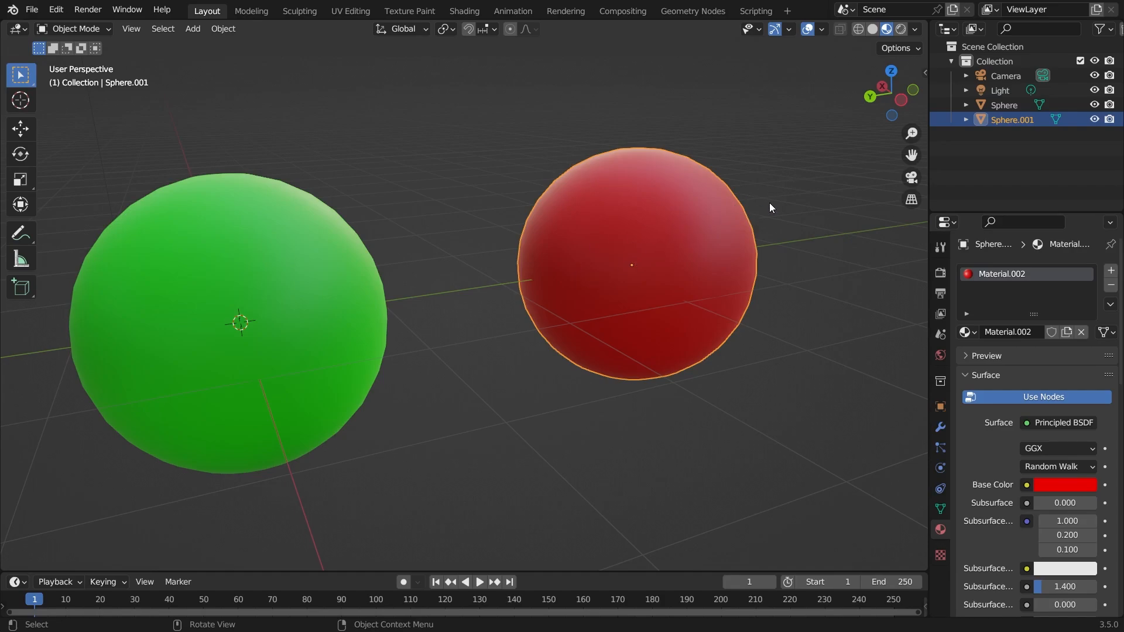
pyautogui.press('s')
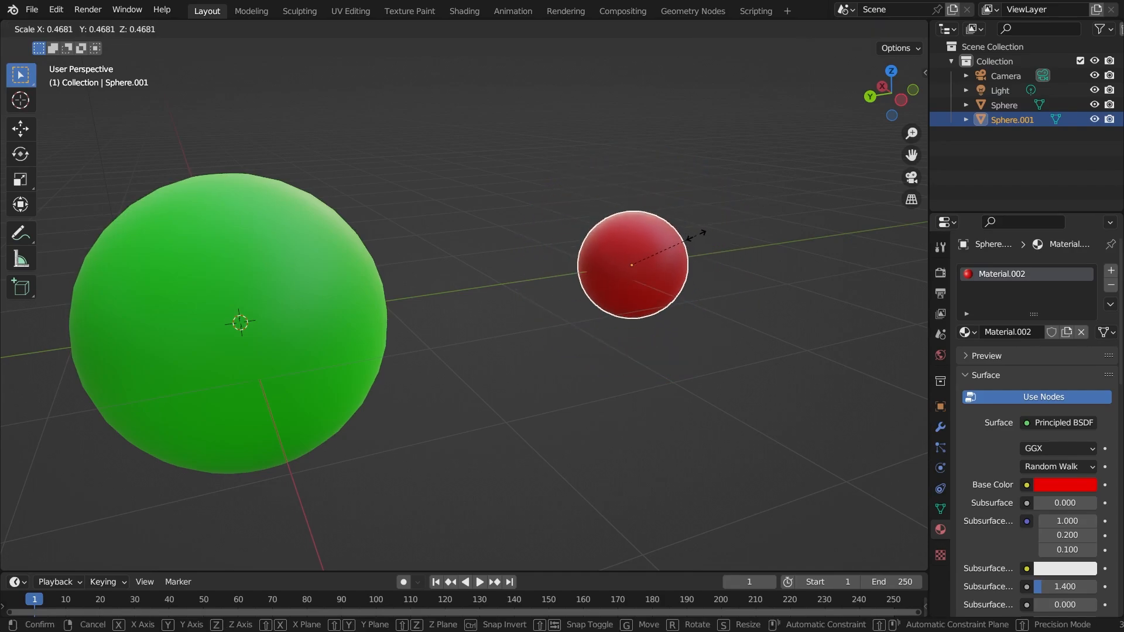
pyautogui.click(712, 239)
# Snap the small red sphere to the 3D cursor at the center of the green sphere
pyautogui.moveTo(715, 243); pyautogui.dragTo(359, 291, button='middle')
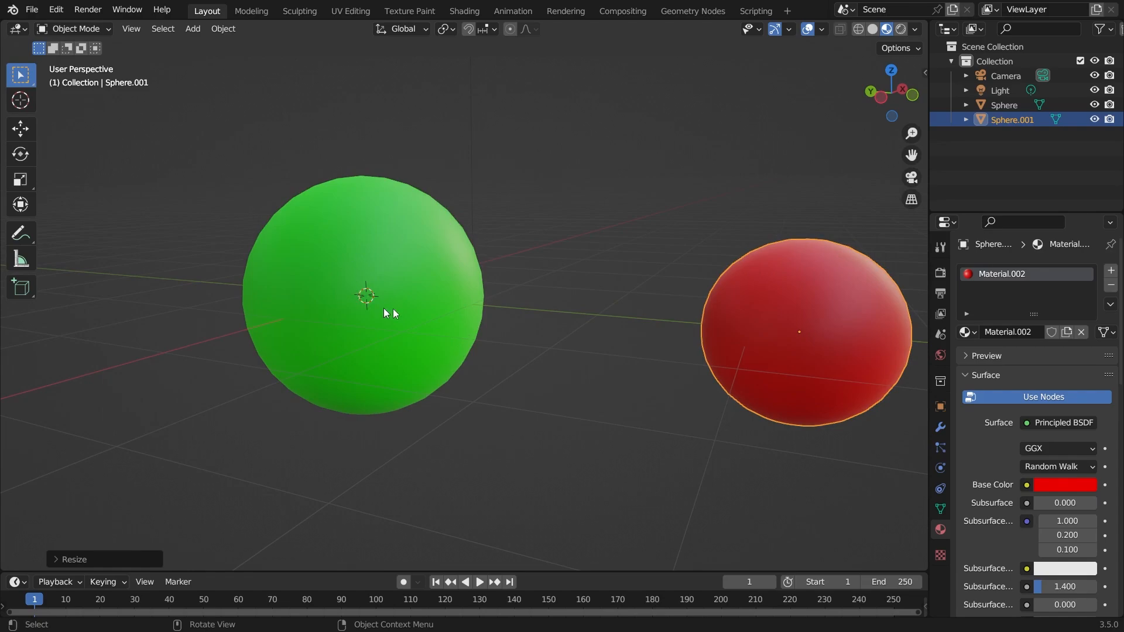
pyautogui.scroll(2, 376, 309)
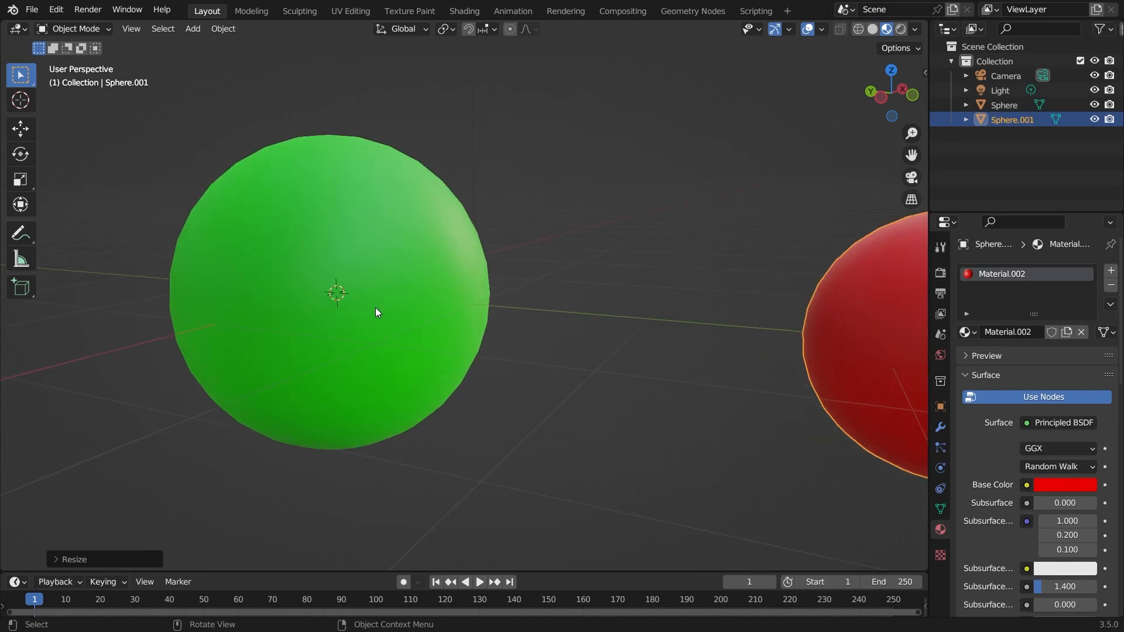
pyautogui.scroll(-2, 346, 304)
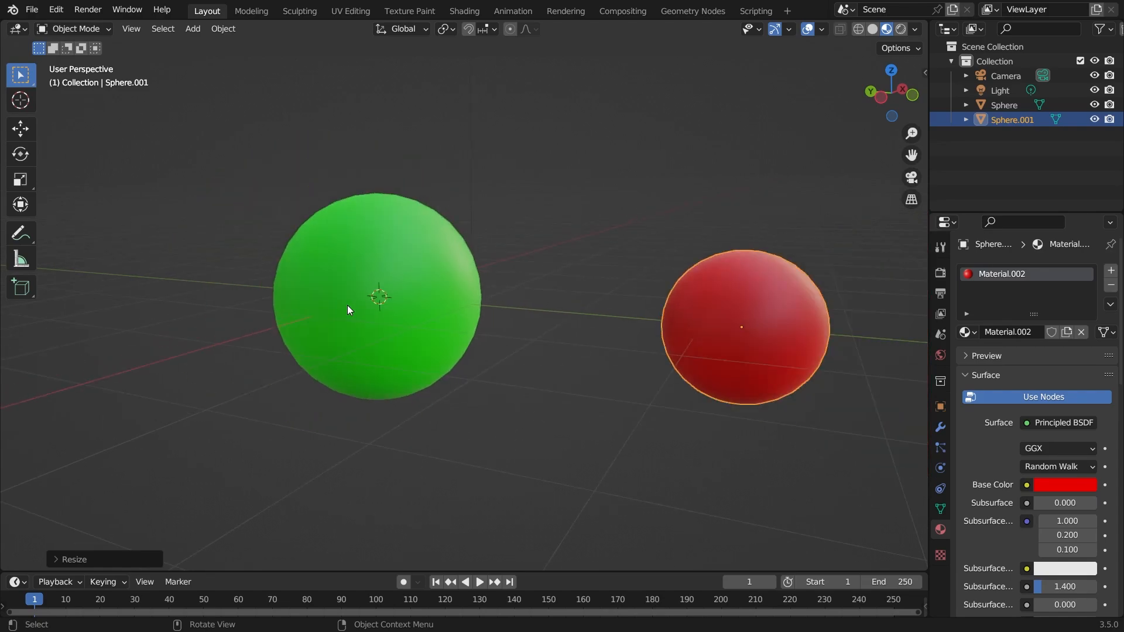
pyautogui.moveTo(574, 331); pyautogui.dragTo(700, 302, button='middle')
pyautogui.click(700, 303)
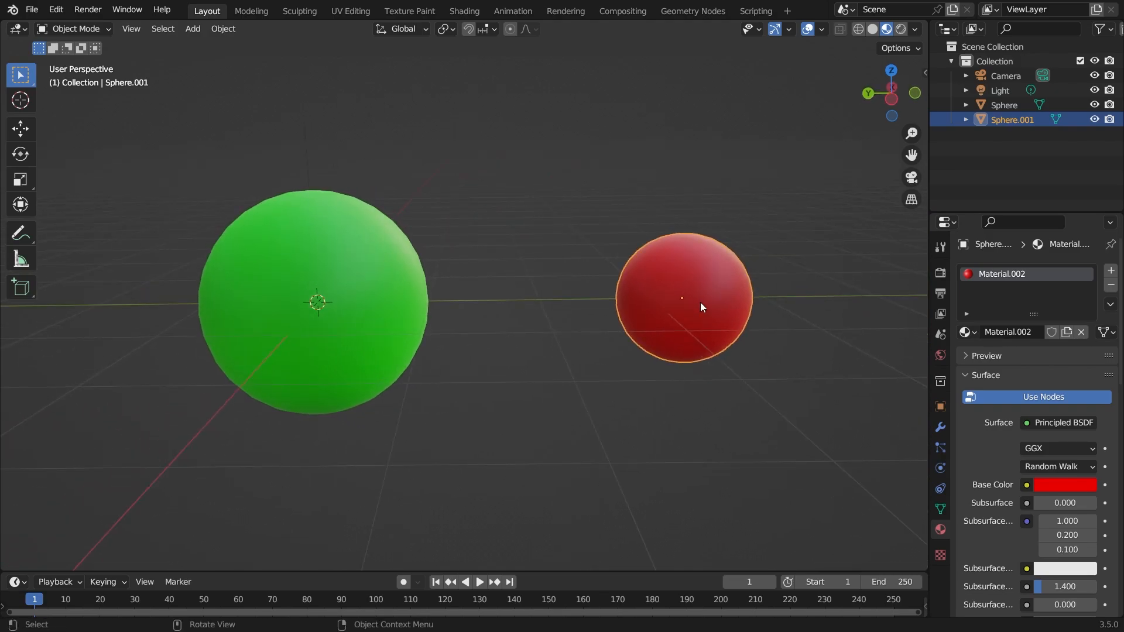
pyautogui.click(715, 188)
pyautogui.click(697, 283)
pyautogui.hotkey('shift', 's')
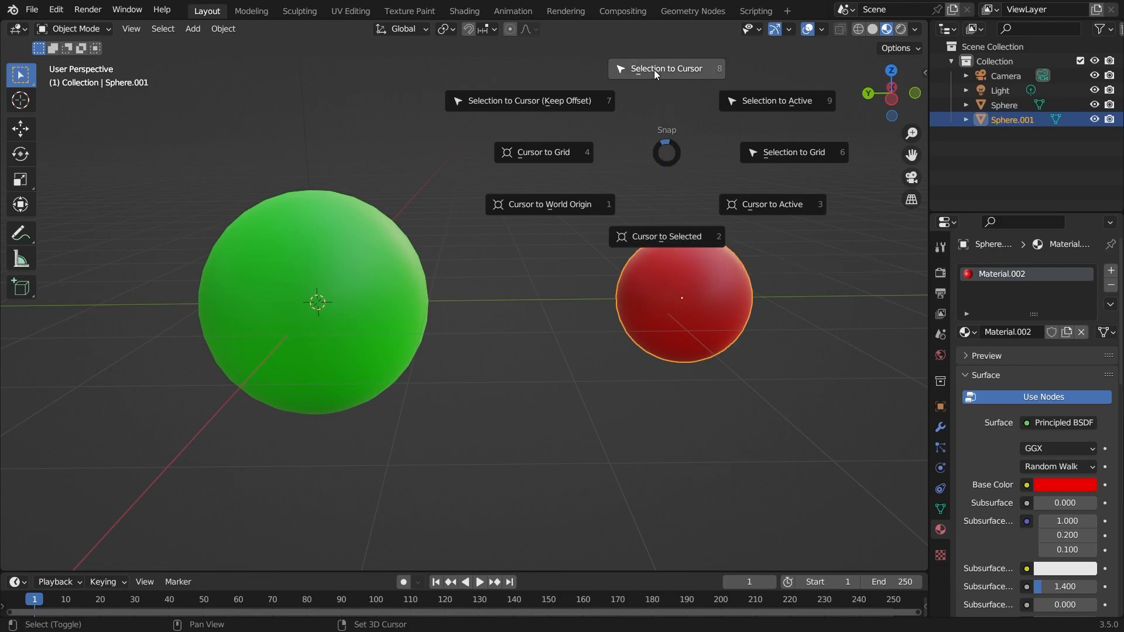
pyautogui.click(687, 69)
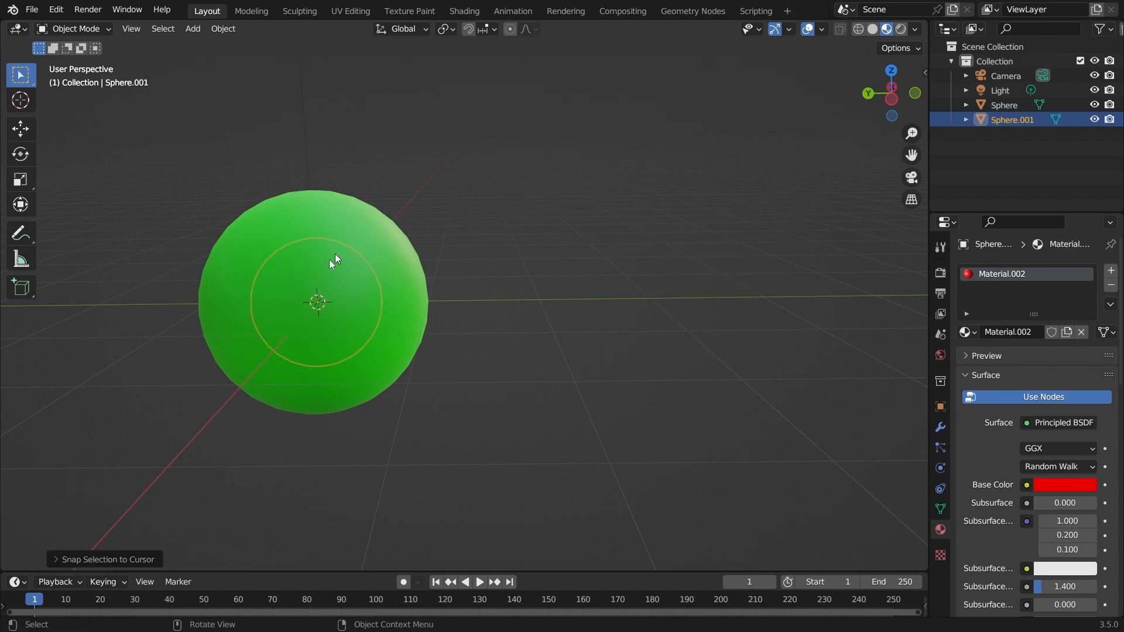
# Clear the selection, and switch the viewport to solid shading with a wider properties editor
pyautogui.moveTo(335, 258); pyautogui.dragTo(413, 296, button='middle')
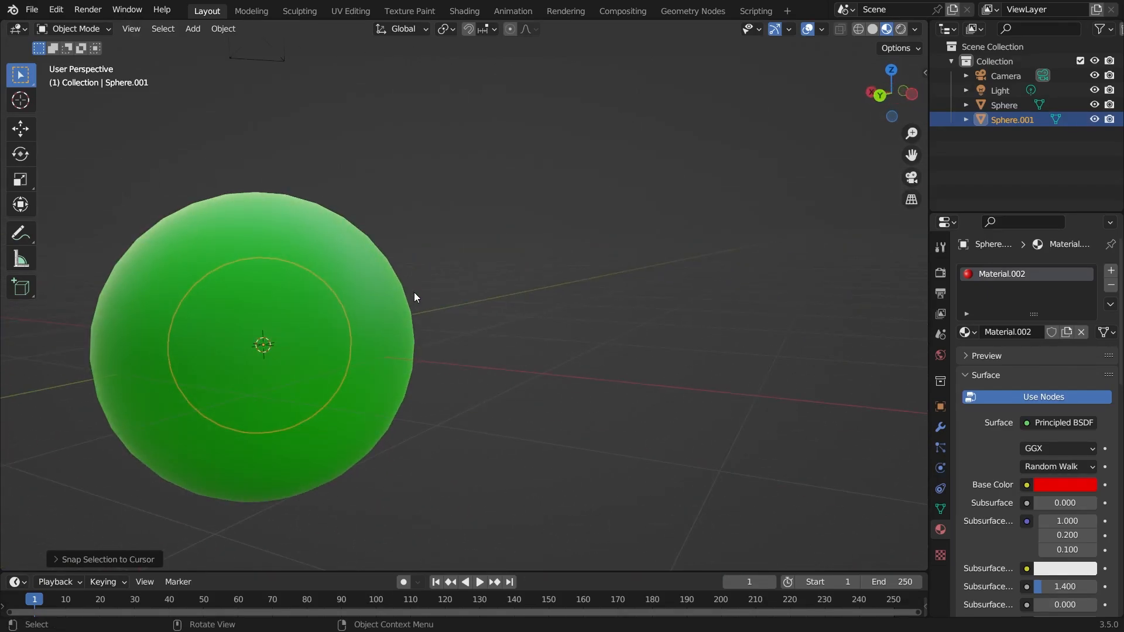
pyautogui.press('KP_Decimal')
pyautogui.scroll(-7, 421, 293)
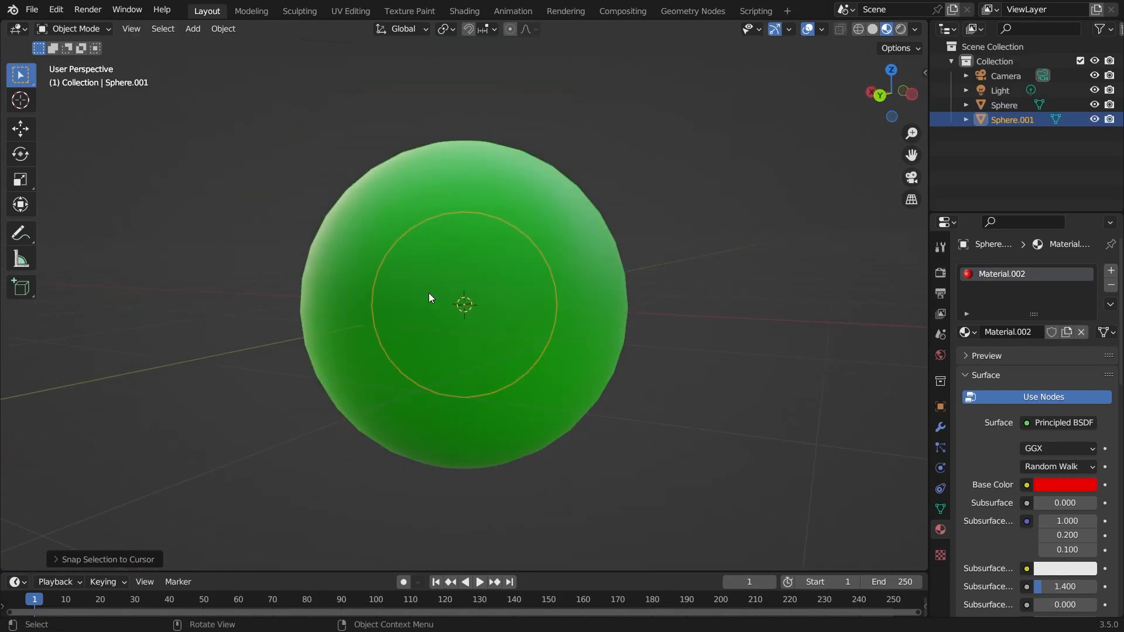
pyautogui.moveTo(630, 336)
pyautogui.mouseDown(button='middle')
pyautogui.moveTo(455, 363)
pyautogui.moveTo(254, 344)
pyautogui.moveTo(293, 358)
pyautogui.moveTo(570, 377)
pyautogui.moveTo(700, 362)
pyautogui.moveTo(630, 377)
pyautogui.moveTo(336, 360)
pyautogui.moveTo(384, 374)
pyautogui.moveTo(610, 369)
pyautogui.mouseUp(button='middle')
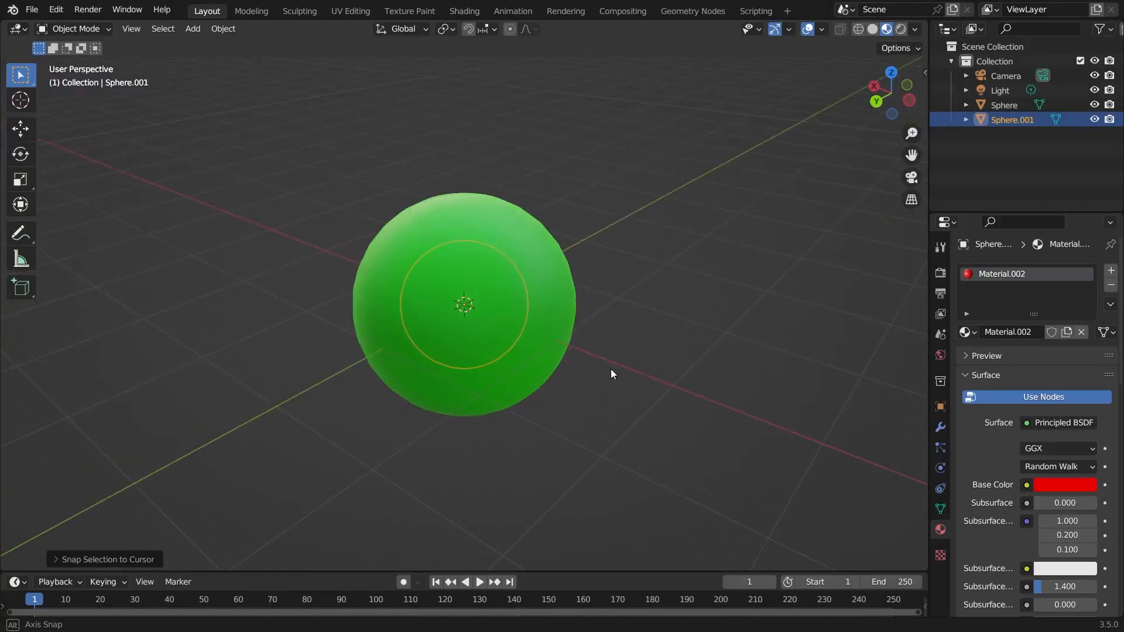
pyautogui.click(610, 369)
pyautogui.scroll(2, 580, 404)
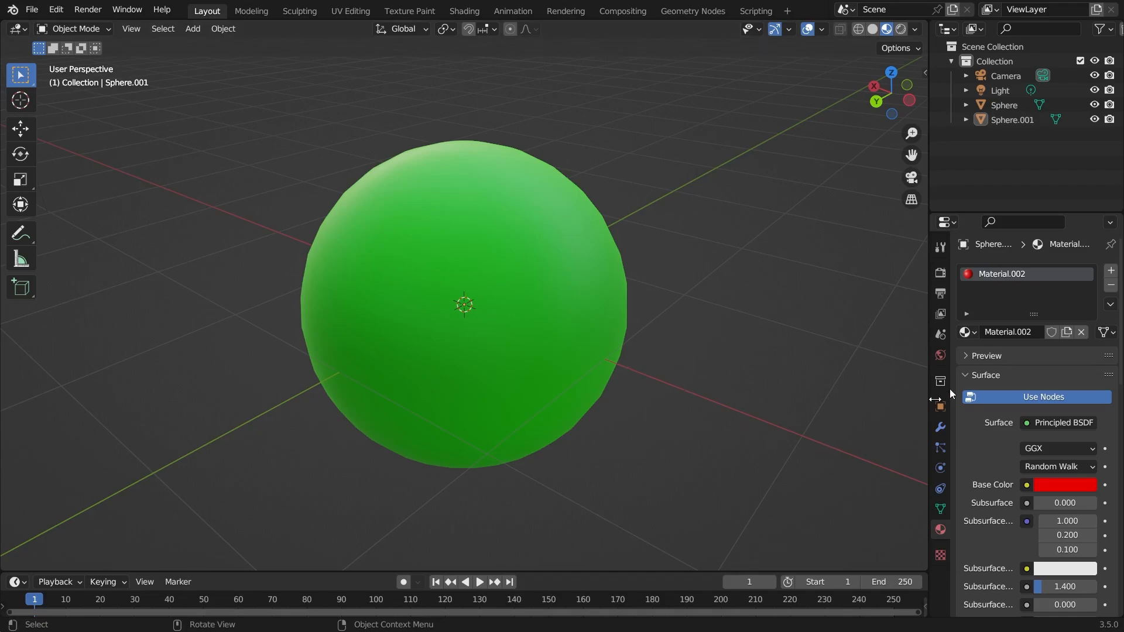
pyautogui.moveTo(930, 389); pyautogui.dragTo(872, 390)
pyautogui.click(814, 30)
pyautogui.scroll(2, 572, 312)
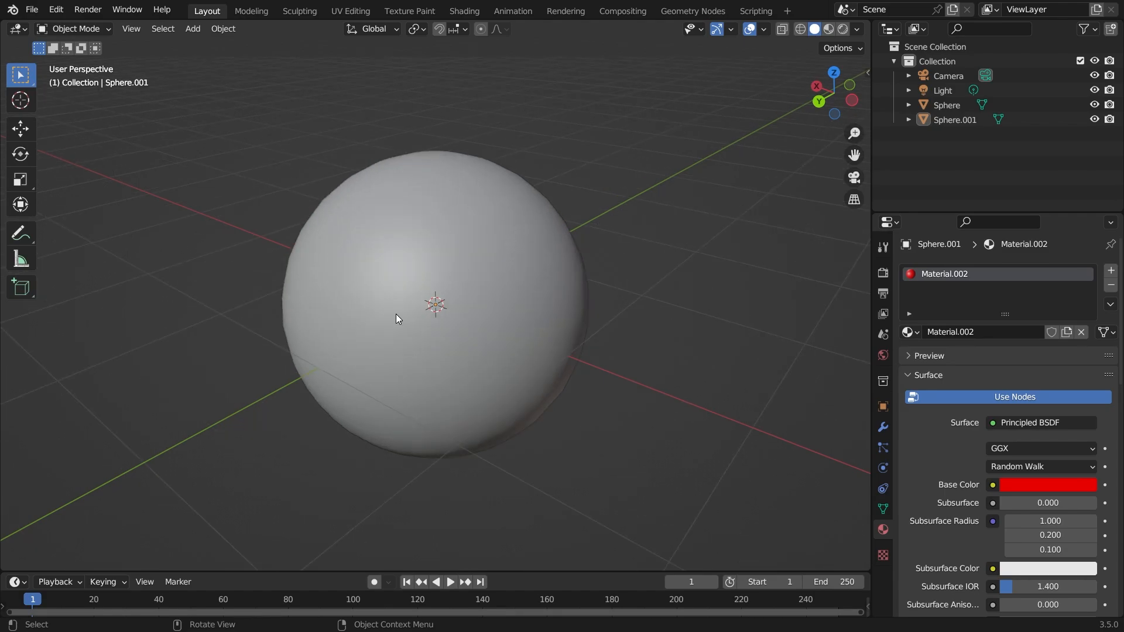
# Select the large outer sphere and expand the Viewport Display settings of its material
pyautogui.click(459, 230)
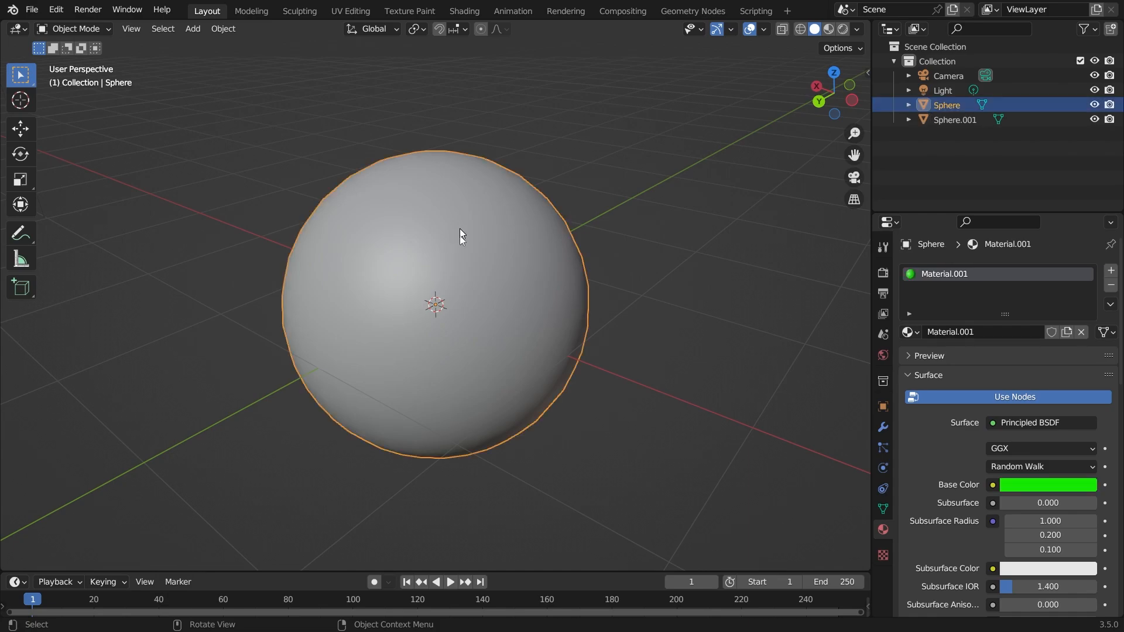
pyautogui.moveTo(459, 230); pyautogui.dragTo(434, 166, button='middle')
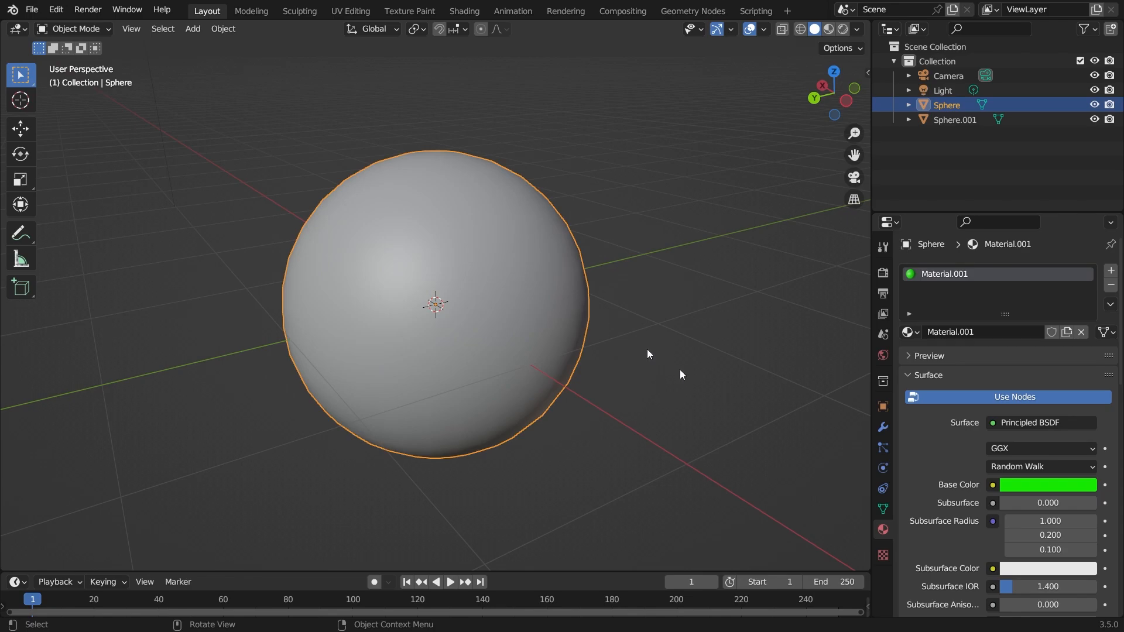
pyautogui.scroll(-20, 950, 453)
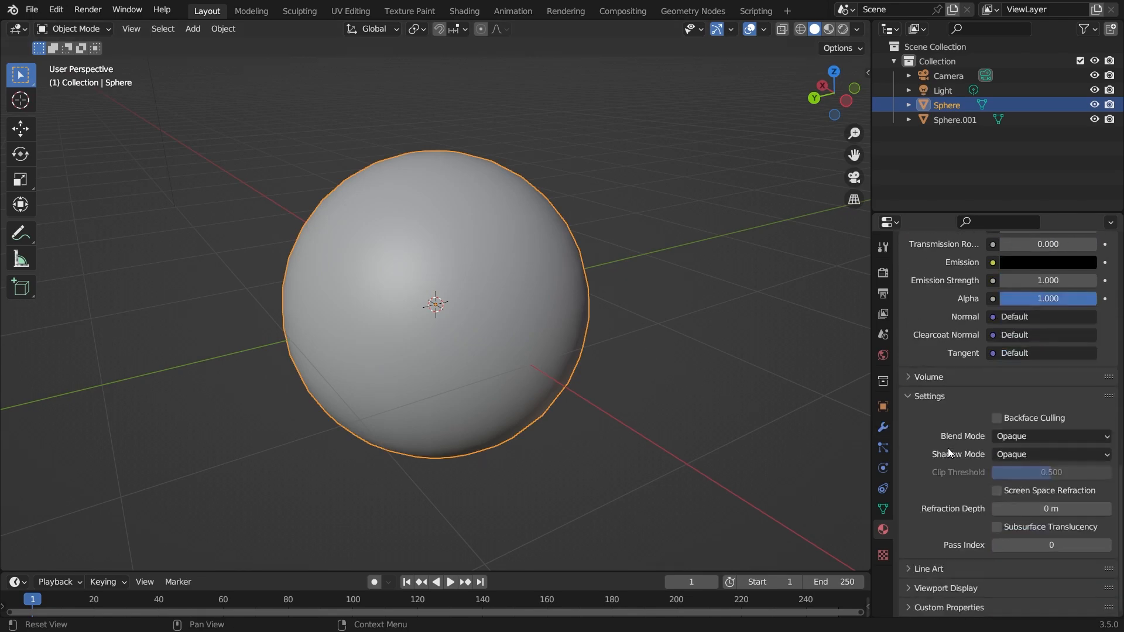
pyautogui.click(937, 591)
pyautogui.scroll(-3, 939, 589)
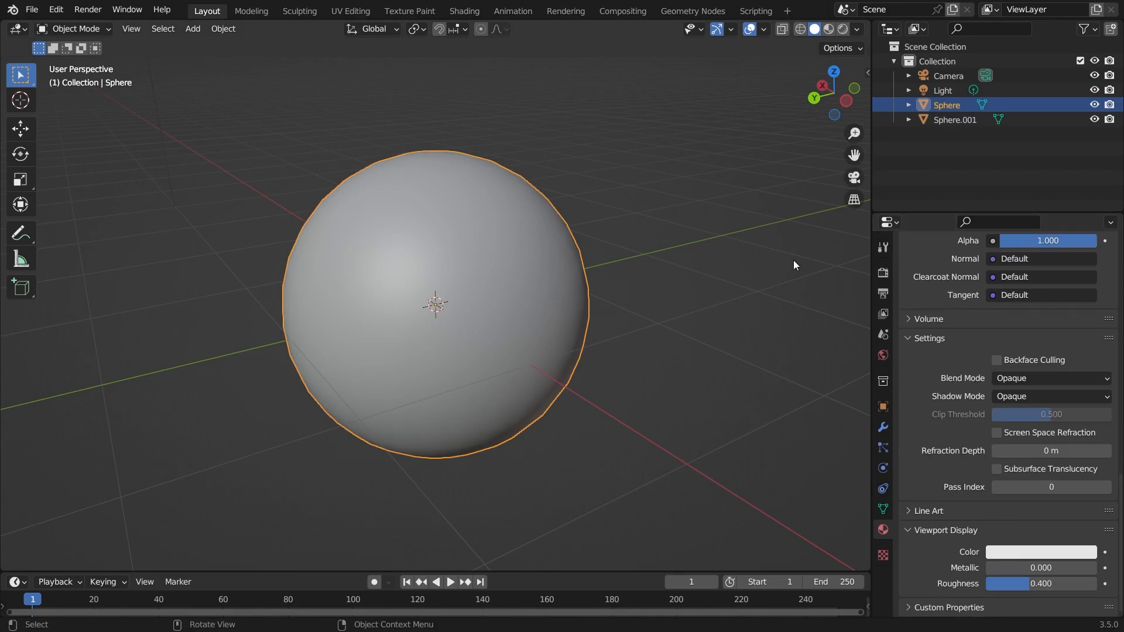
# Tint the outer sphere's viewport display color pale pink and compare solid shading with material preview
pyautogui.click(1064, 554)
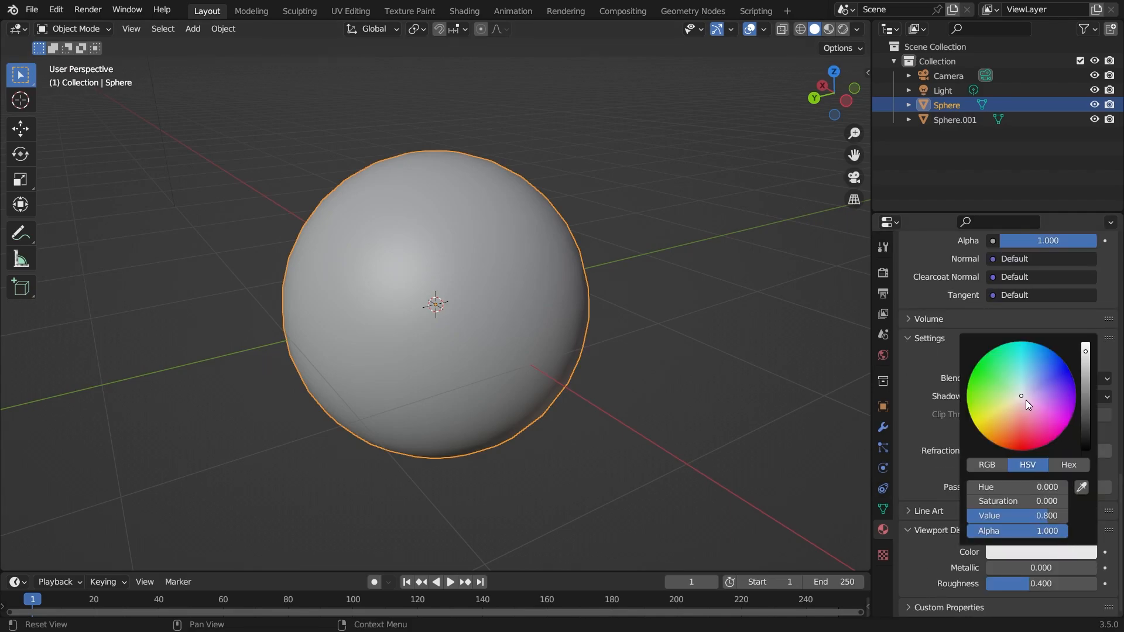
pyautogui.moveTo(1023, 400)
pyautogui.mouseDown()
pyautogui.moveTo(981, 388)
pyautogui.moveTo(1020, 436)
pyautogui.moveTo(1022, 399)
pyautogui.mouseUp()
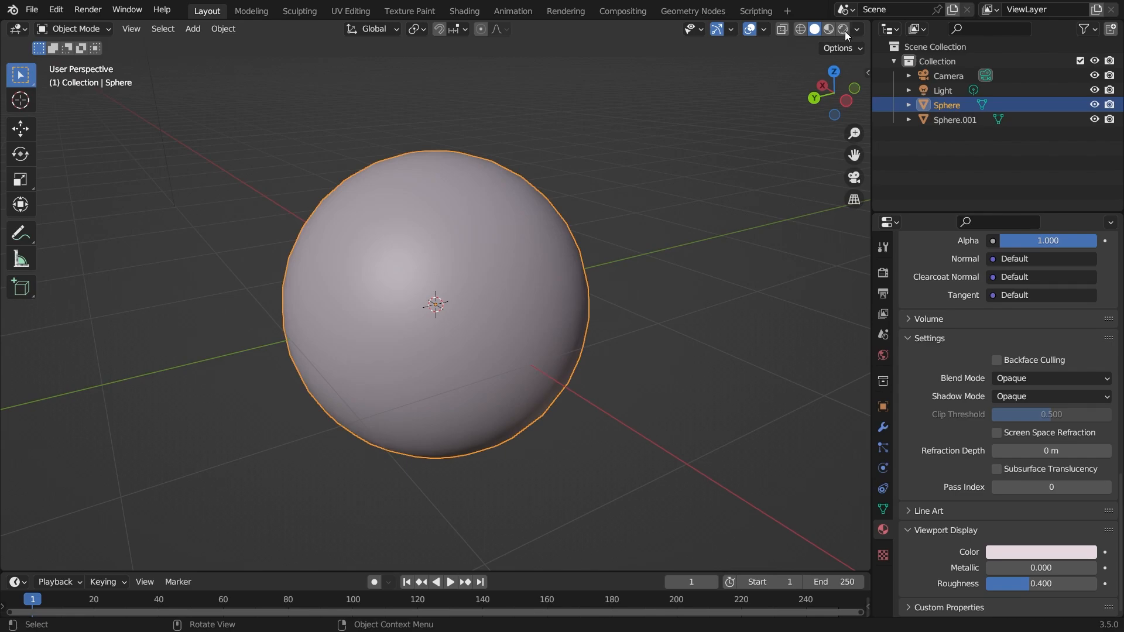
pyautogui.click(829, 29)
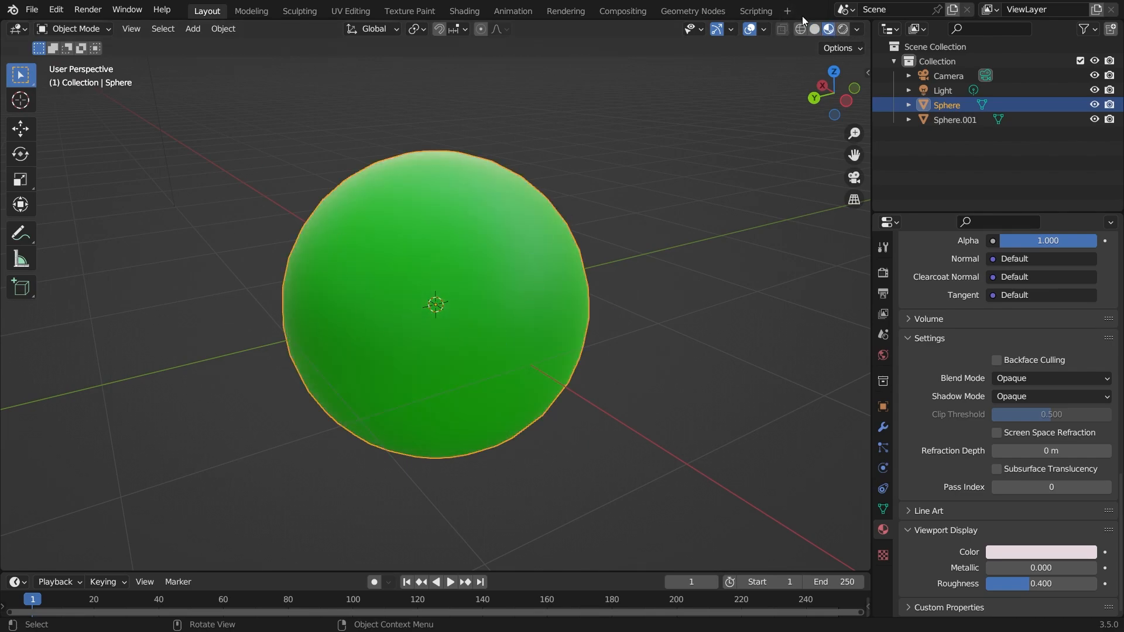
pyautogui.click(815, 29)
# Set the outer sphere's viewport display color to a fully saturated blue and compare it with the material preview
pyautogui.click(1056, 556)
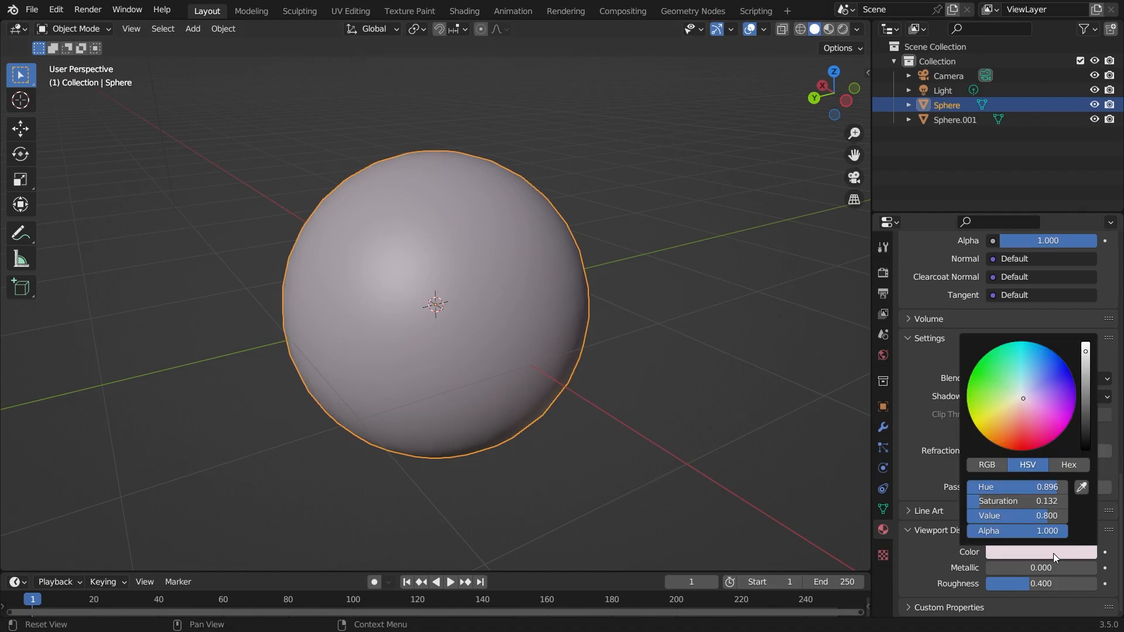
pyautogui.moveTo(1026, 395); pyautogui.dragTo(1068, 369)
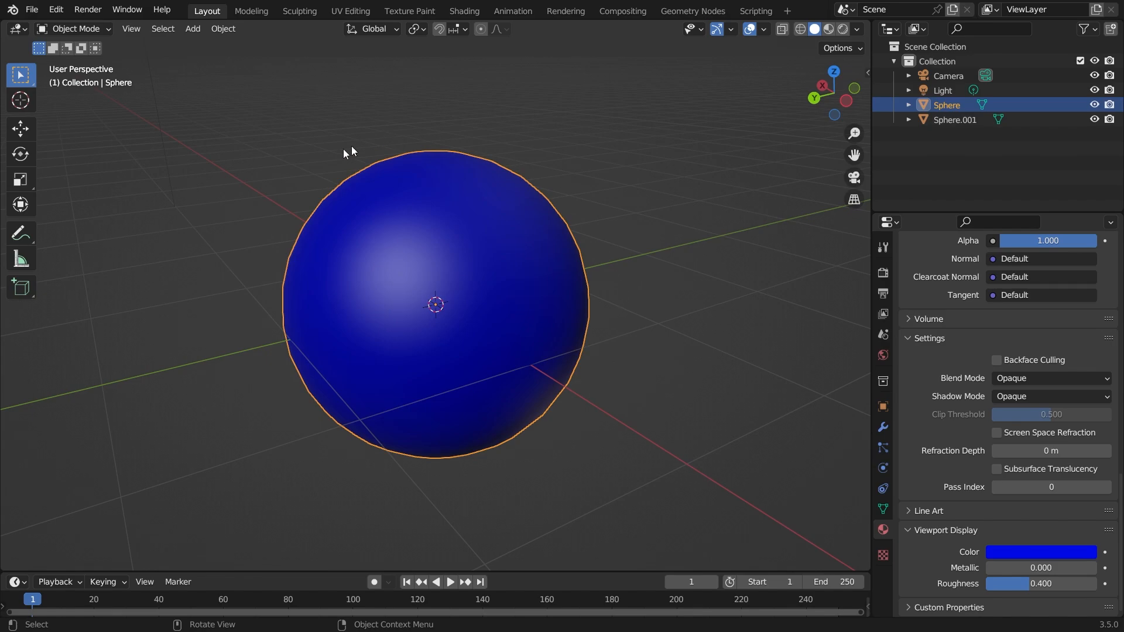
pyautogui.click(829, 30)
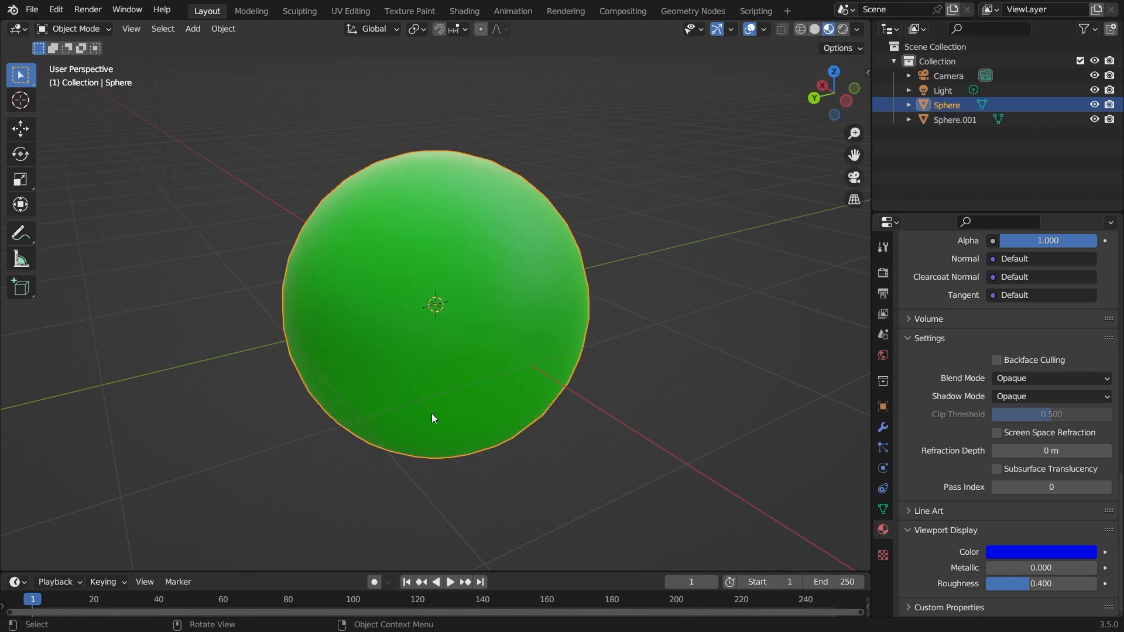
pyautogui.click(814, 30)
# Look through the RGB, HSV and Hex color modes, and lower the viewport display color's alpha to about 0.546
pyautogui.click(1061, 554)
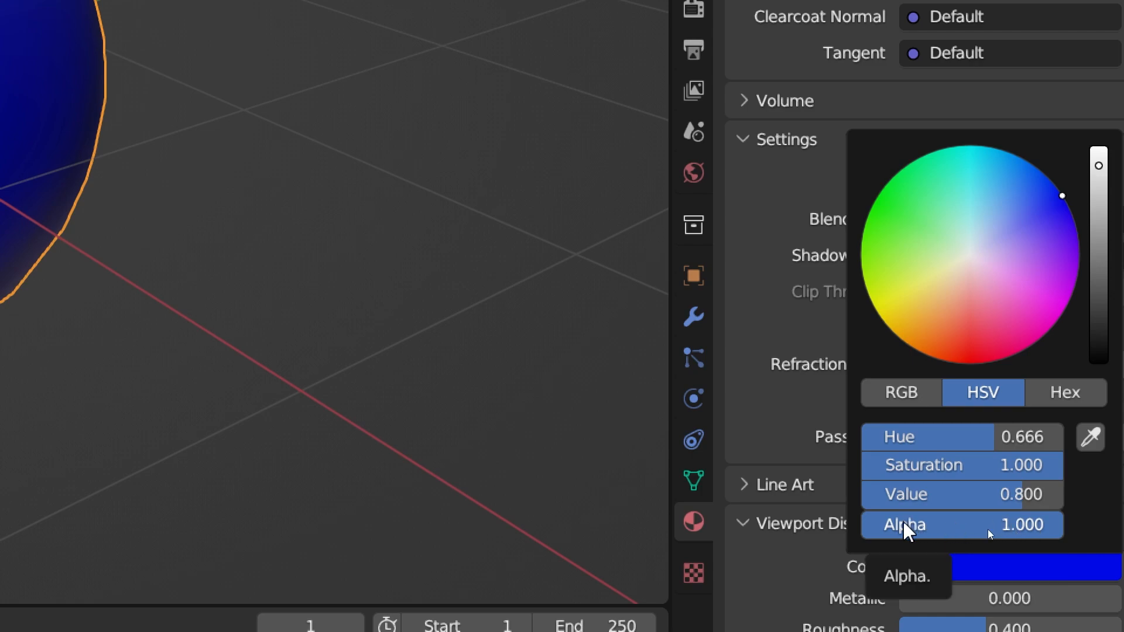
pyautogui.click(901, 392)
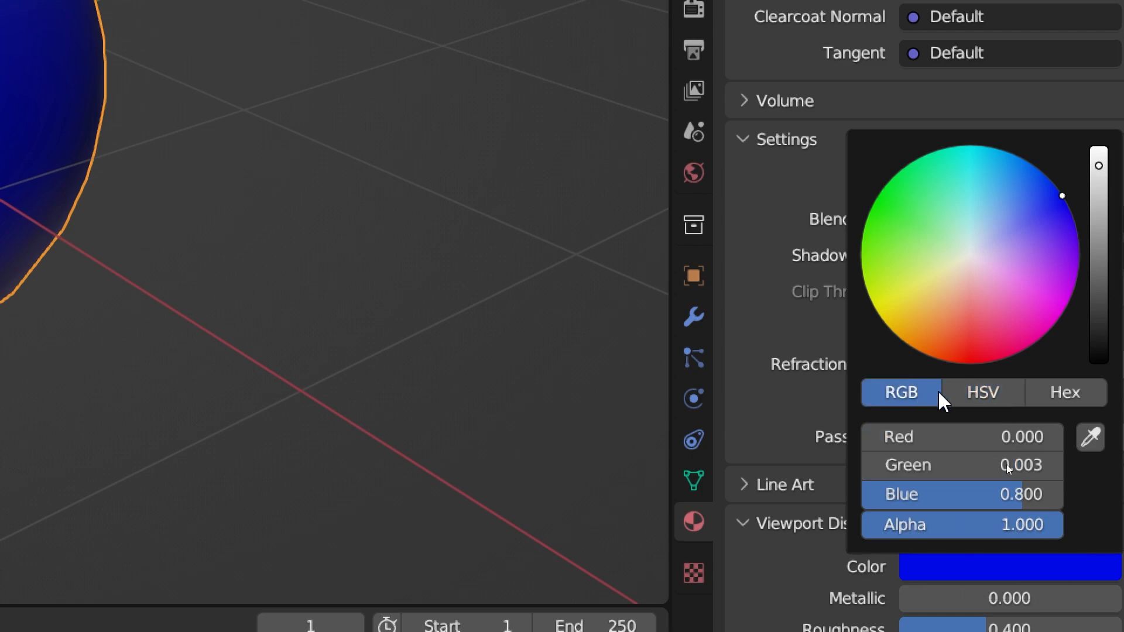
pyautogui.click(984, 393)
pyautogui.click(1077, 394)
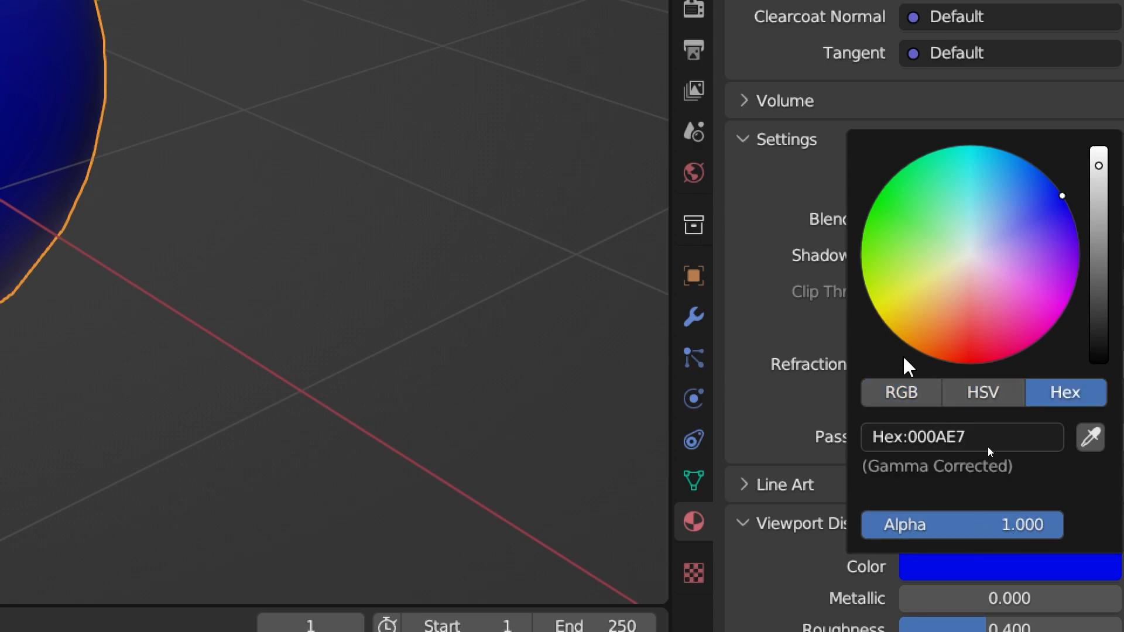
pyautogui.click(1006, 395)
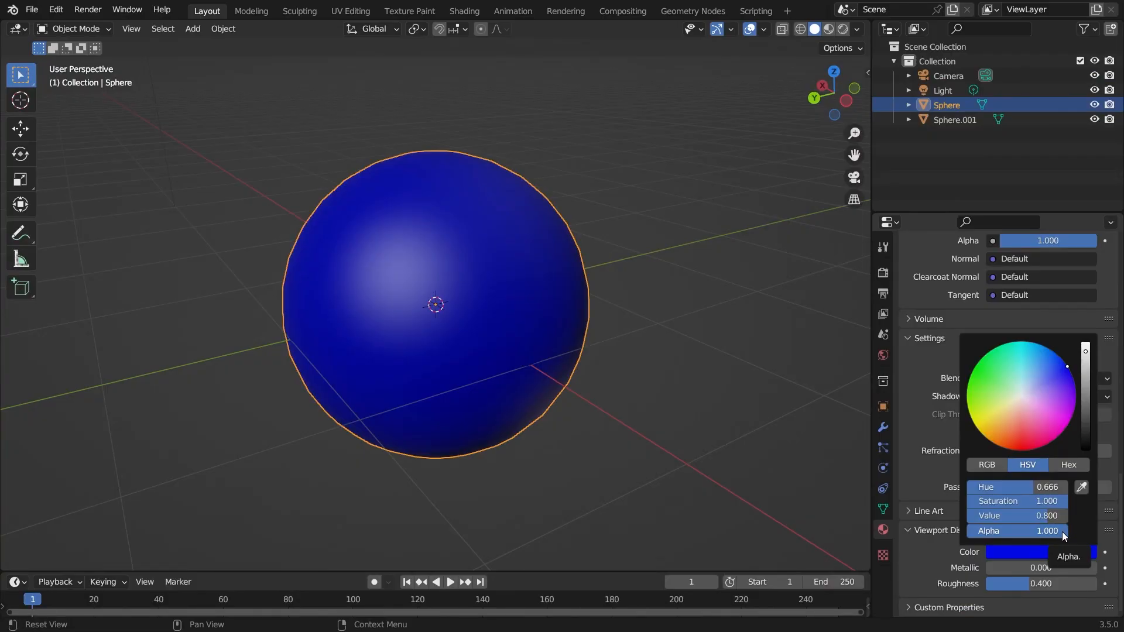
pyautogui.moveTo(1066, 533); pyautogui.dragTo(1024, 532)
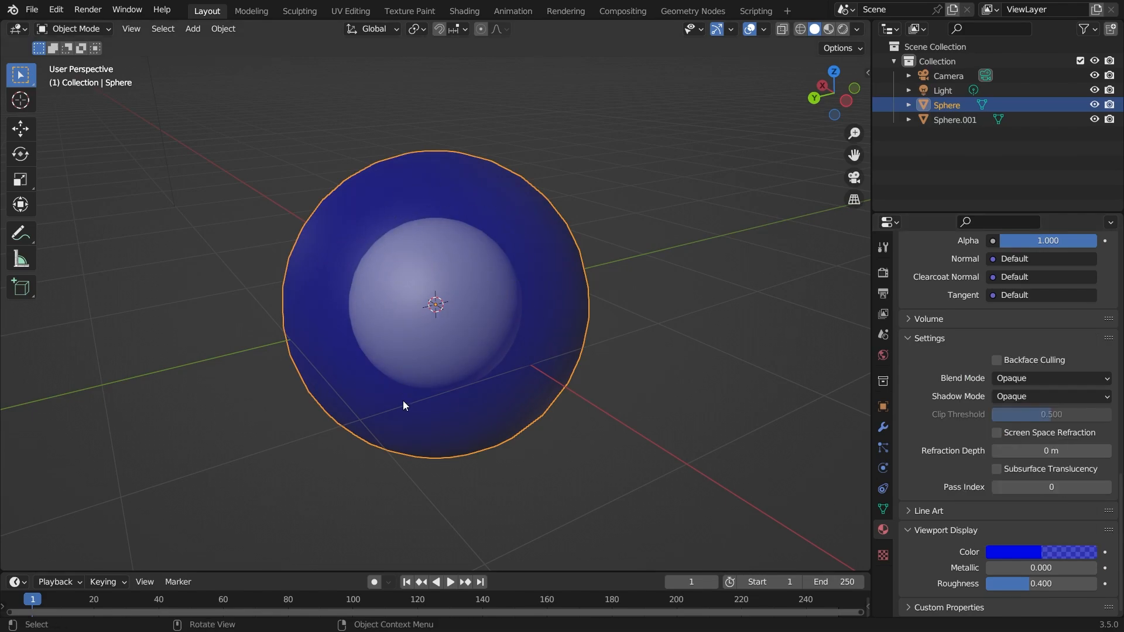
# Render an image to check the semi-transparent viewport color against the final output, and close the render window
pyautogui.scroll(1, 542, 237)
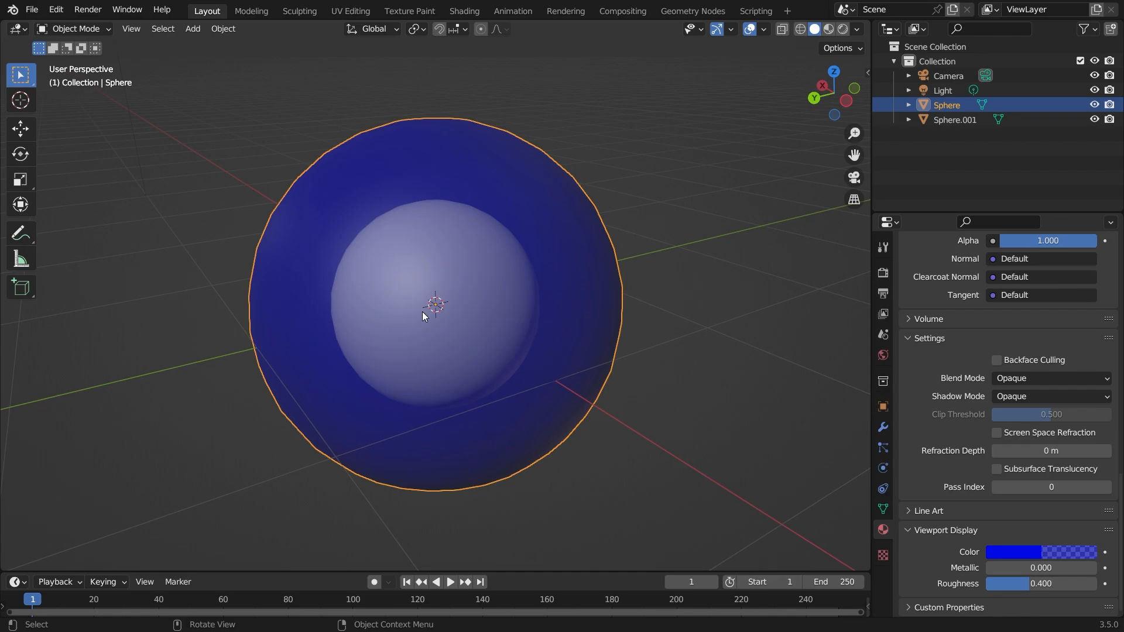
pyautogui.click(96, 14)
pyautogui.click(103, 26)
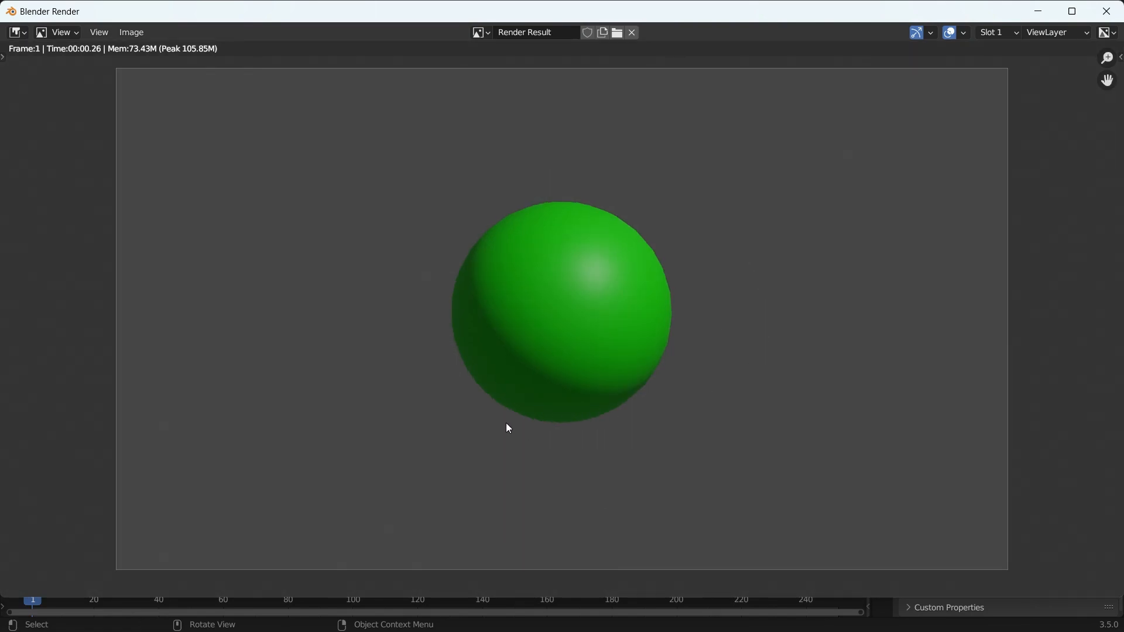
pyautogui.press('Escape')
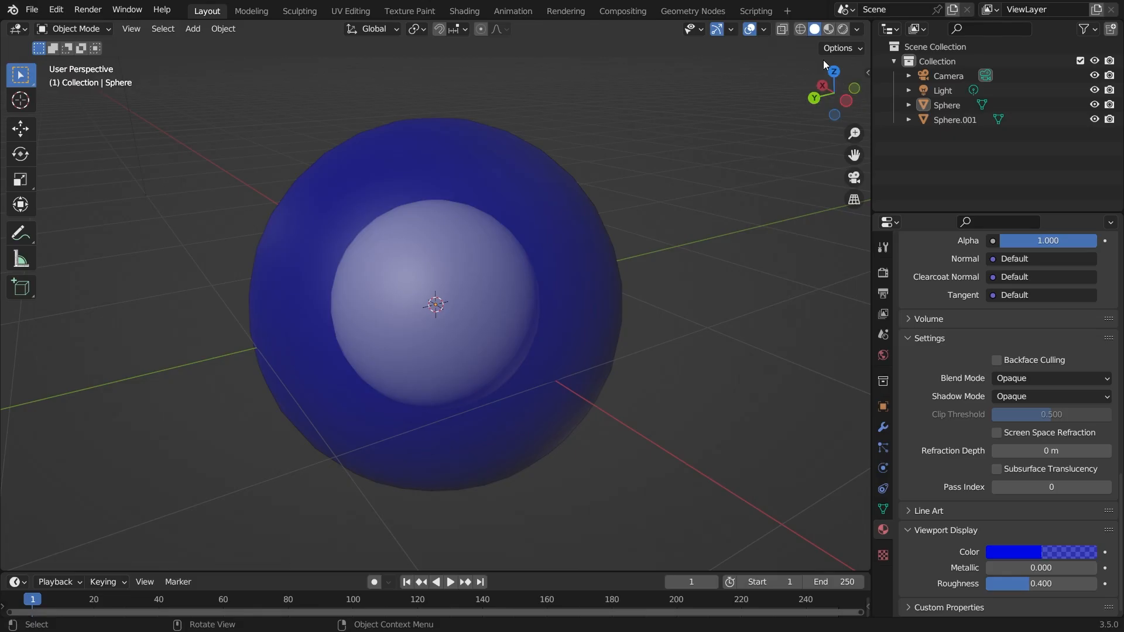
# Examine the spheres in material preview and rendered shading, and return to solid shading
pyautogui.click(831, 29)
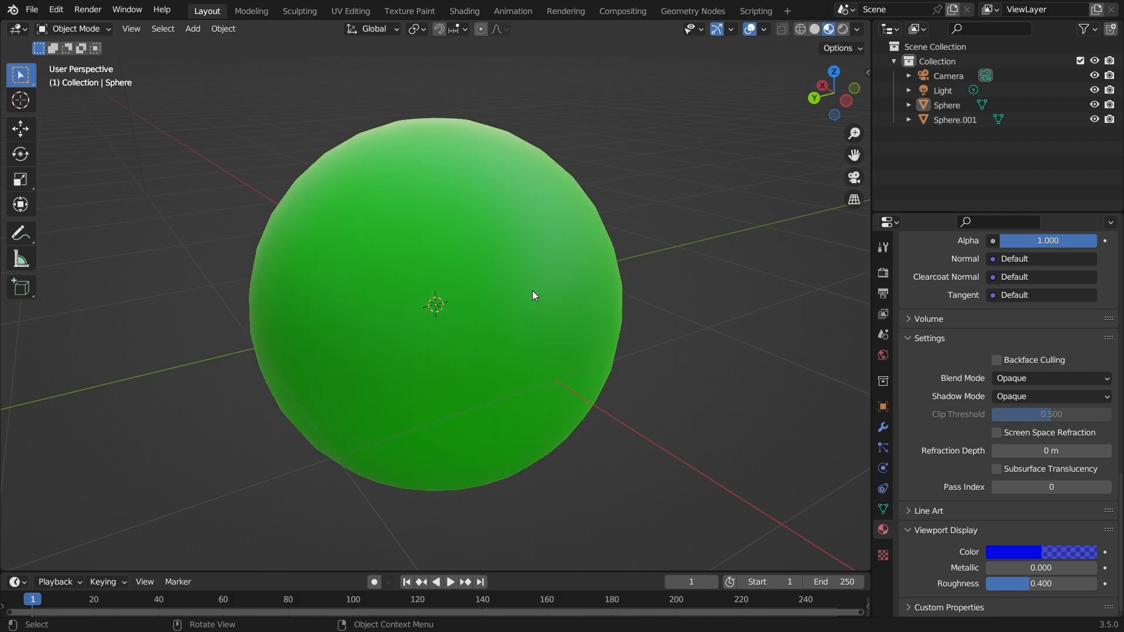
pyautogui.scroll(-4, 465, 373)
pyautogui.moveTo(416, 393)
pyautogui.mouseDown(button='middle')
pyautogui.moveTo(517, 384)
pyautogui.moveTo(431, 379)
pyautogui.mouseUp(button='middle')
pyautogui.scroll(2, 432, 379)
pyautogui.click(844, 29)
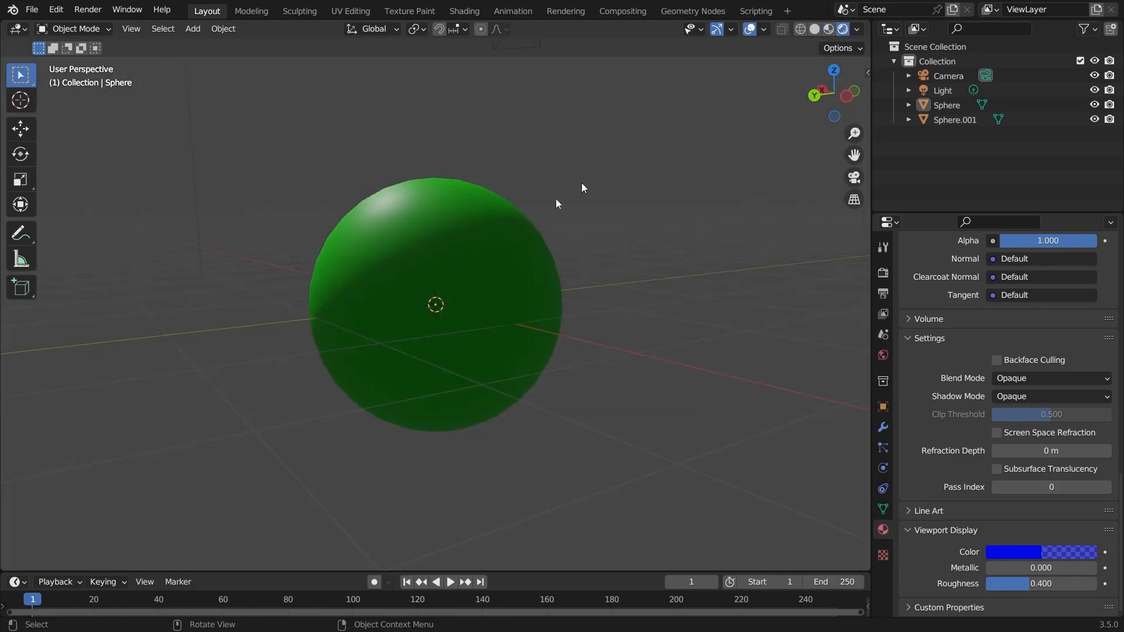
pyautogui.moveTo(362, 348)
pyautogui.mouseDown(button='middle')
pyautogui.moveTo(619, 381)
pyautogui.moveTo(428, 423)
pyautogui.moveTo(307, 421)
pyautogui.moveTo(623, 388)
pyautogui.mouseUp(button='middle')
pyautogui.scroll(2, 623, 386)
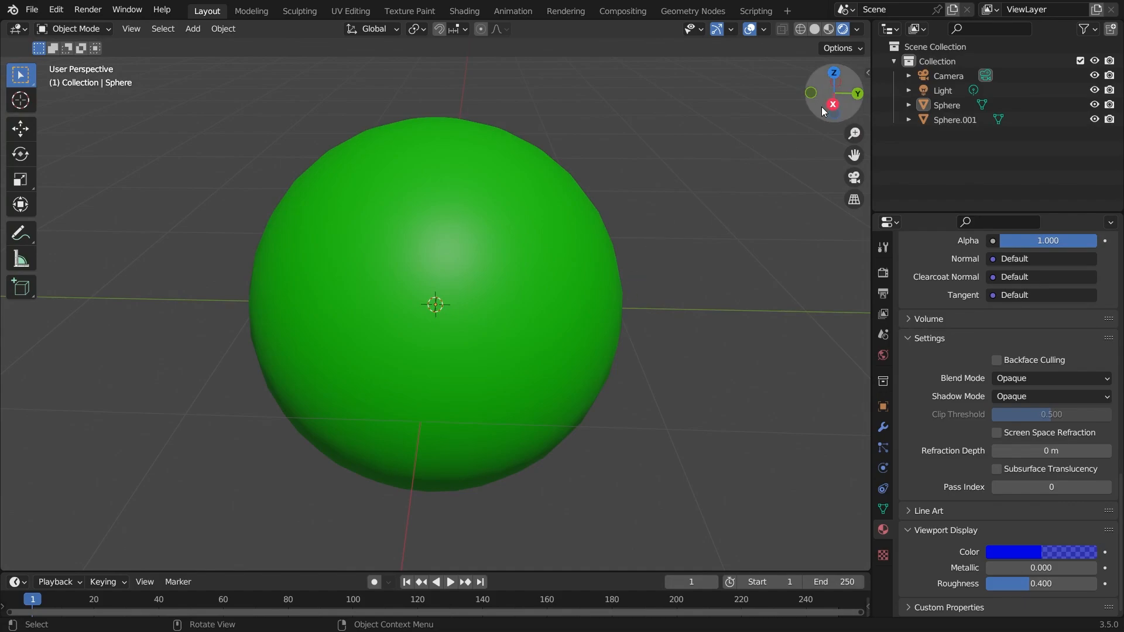
pyautogui.click(815, 30)
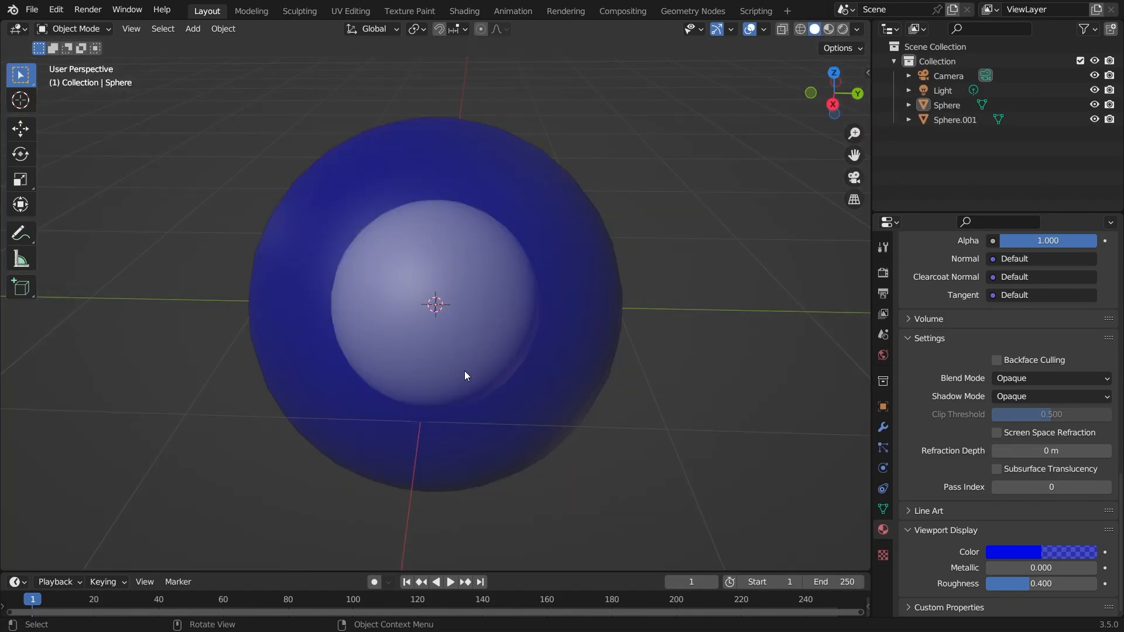
# Raise the alpha of the outer sphere's viewport display color back to fully opaque
pyautogui.moveTo(461, 384); pyautogui.dragTo(558, 334, button='middle')
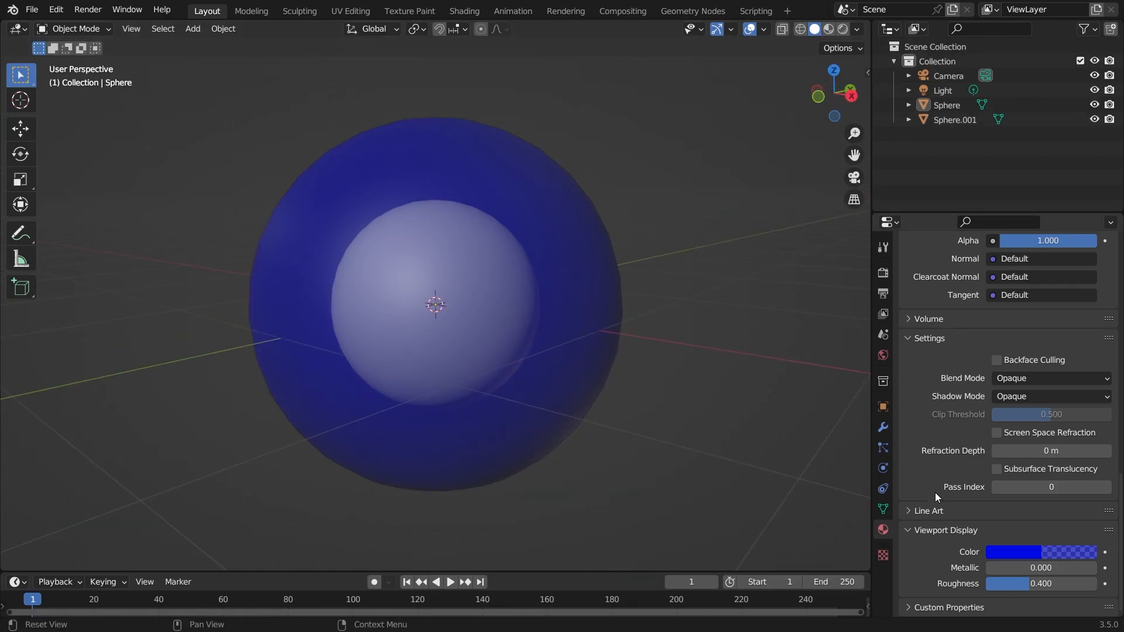
pyautogui.click(1026, 552)
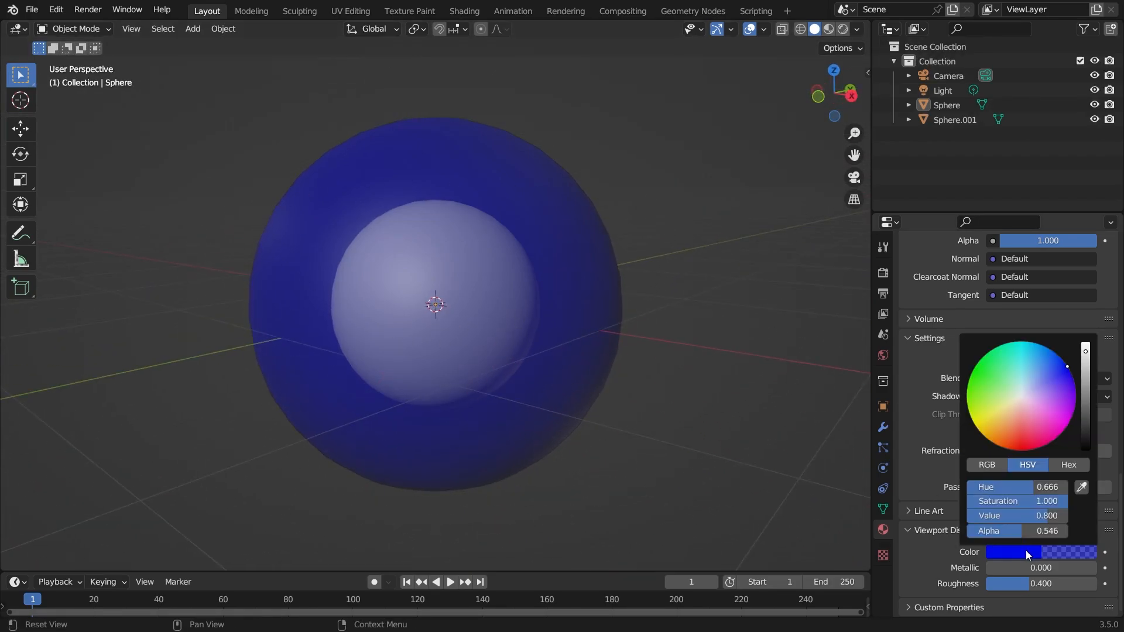
pyautogui.moveTo(1010, 536); pyautogui.dragTo(1078, 537)
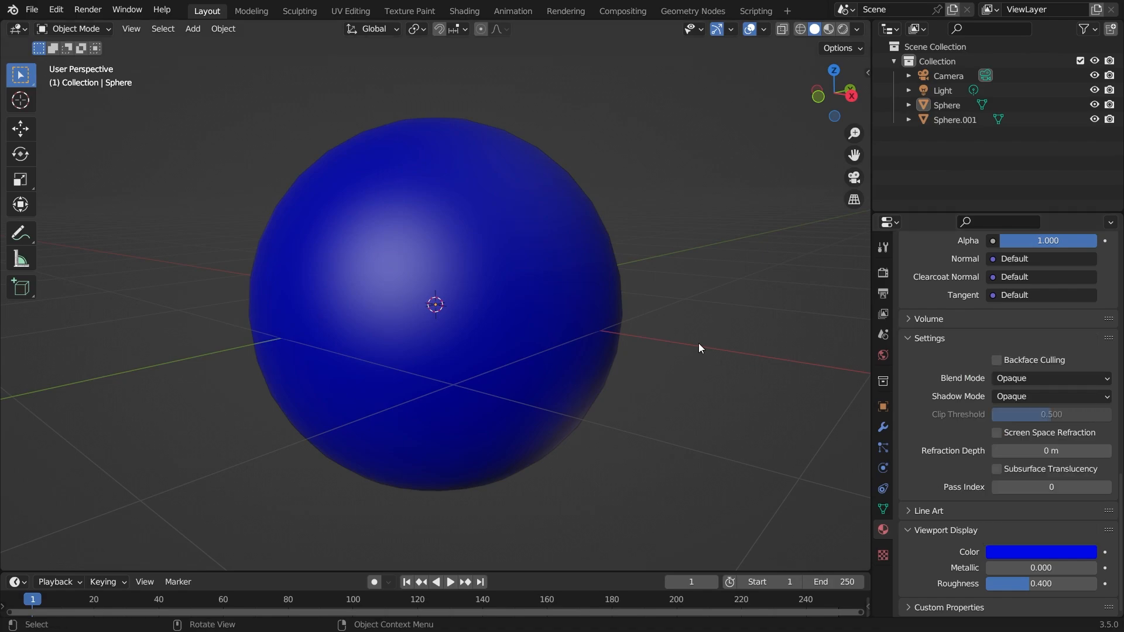
# Collapse the Viewport Display settings and return to the surface settings of the outer sphere's material
pyautogui.moveTo(675, 367); pyautogui.dragTo(462, 433, button='middle')
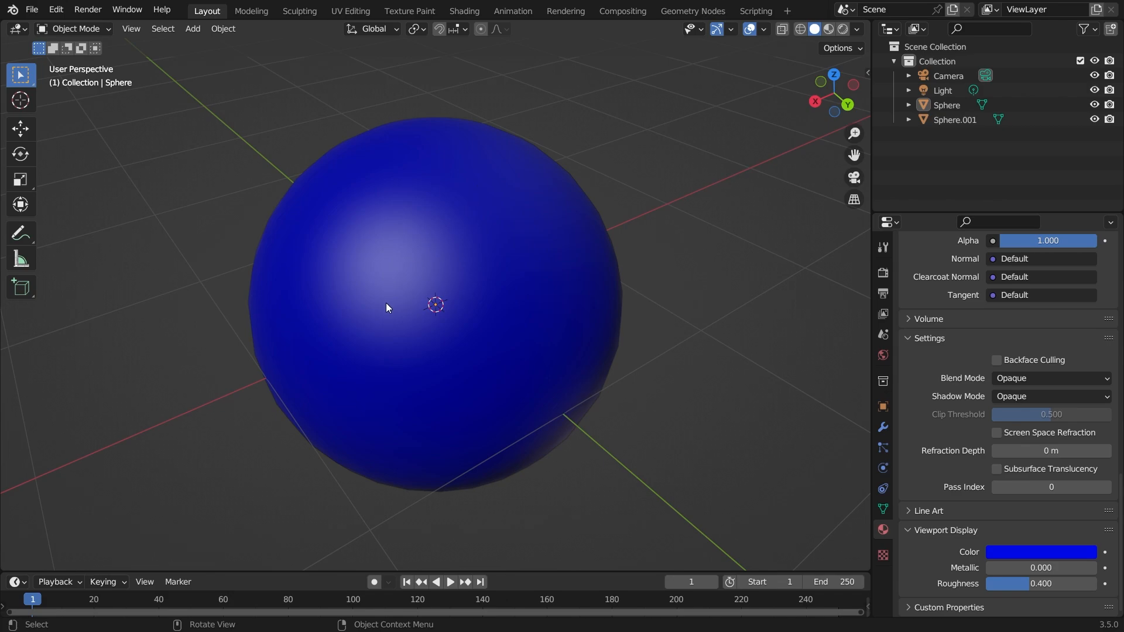
pyautogui.moveTo(387, 305); pyautogui.dragTo(510, 274, button='middle')
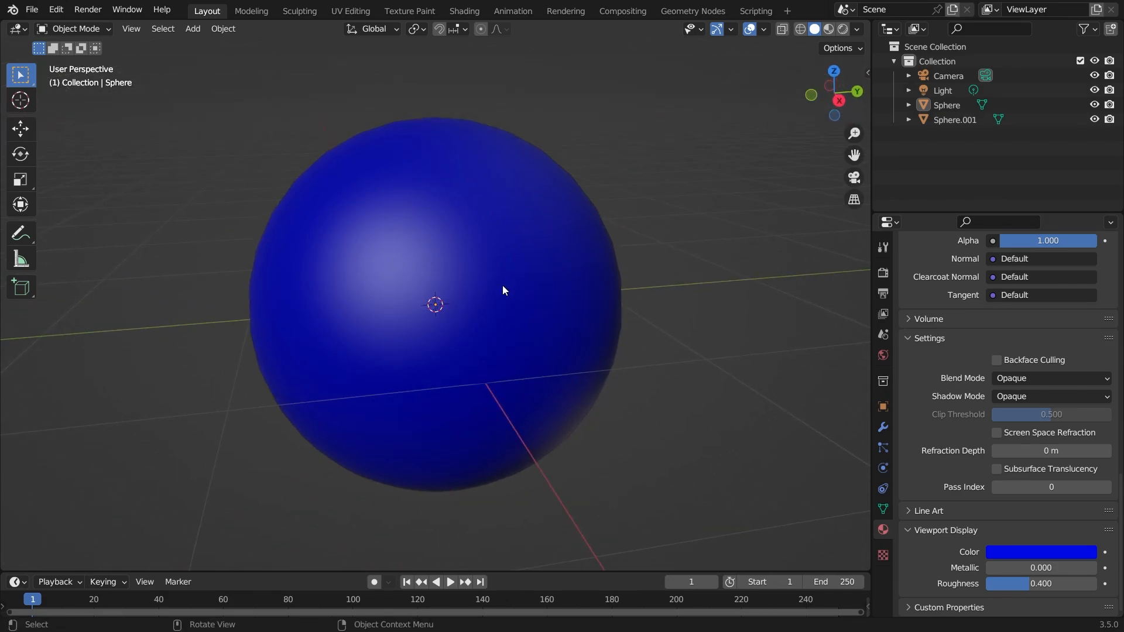
pyautogui.moveTo(441, 305); pyautogui.dragTo(398, 235, button='middle')
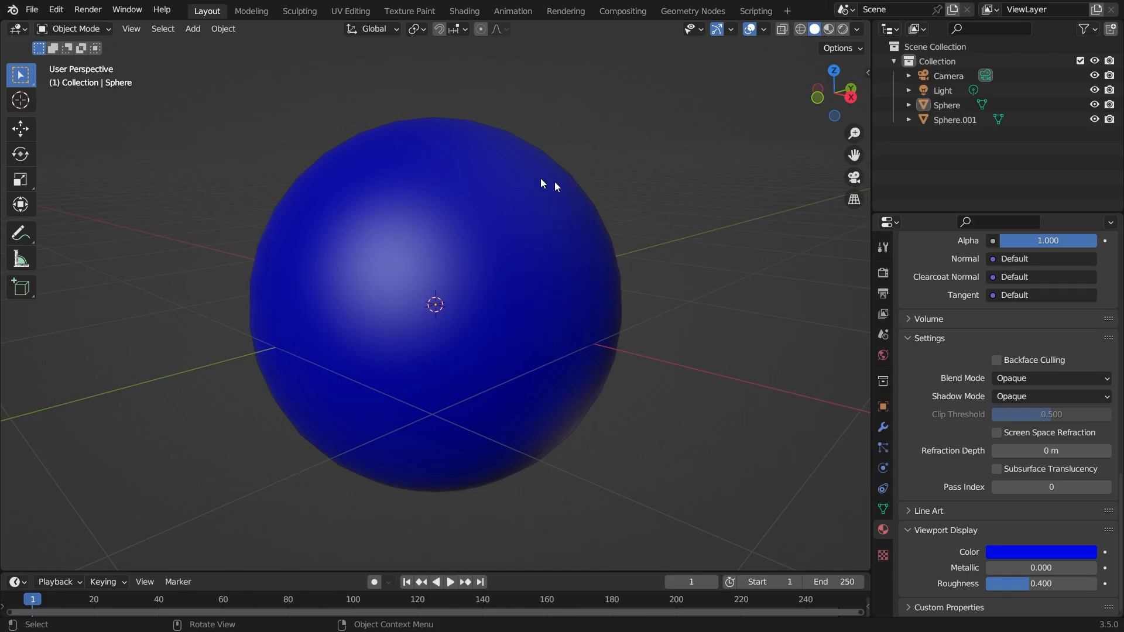
pyautogui.click(908, 529)
pyautogui.scroll(15, 979, 462)
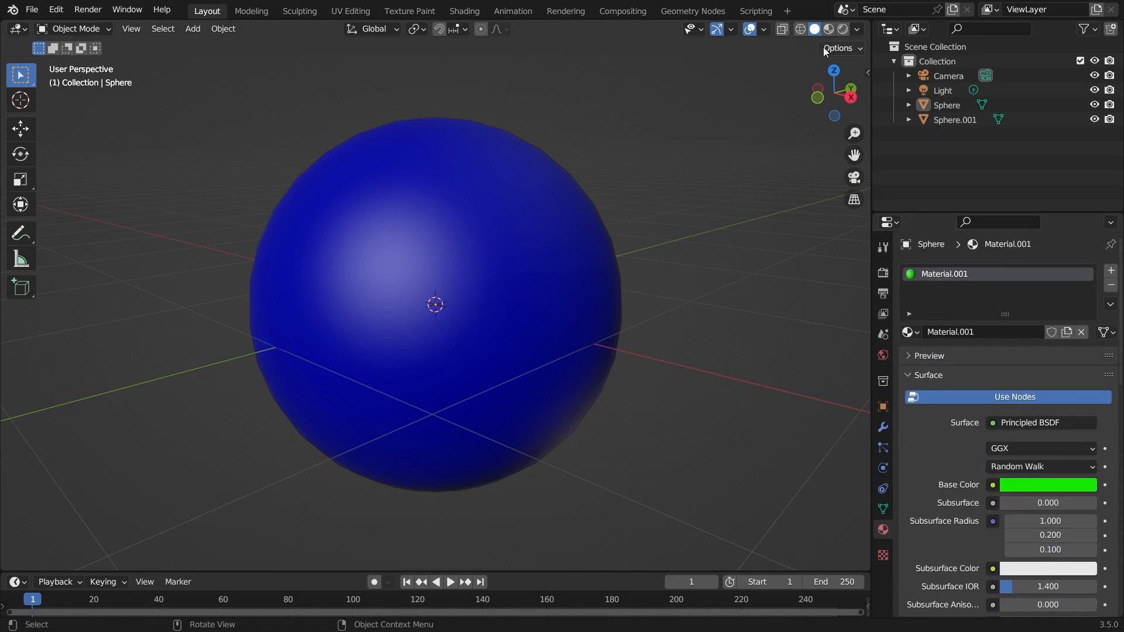
# Switch the viewport to material preview, and temporarily hide the outer sphere to check the red sphere inside
pyautogui.click(828, 29)
pyautogui.moveTo(525, 329)
pyautogui.mouseDown(button='middle')
pyautogui.moveTo(502, 359)
pyautogui.moveTo(533, 353)
pyautogui.moveTo(443, 354)
pyautogui.moveTo(535, 350)
pyautogui.mouseUp(button='middle')
pyautogui.scroll(2, 532, 351)
pyautogui.scroll(-3, 533, 351)
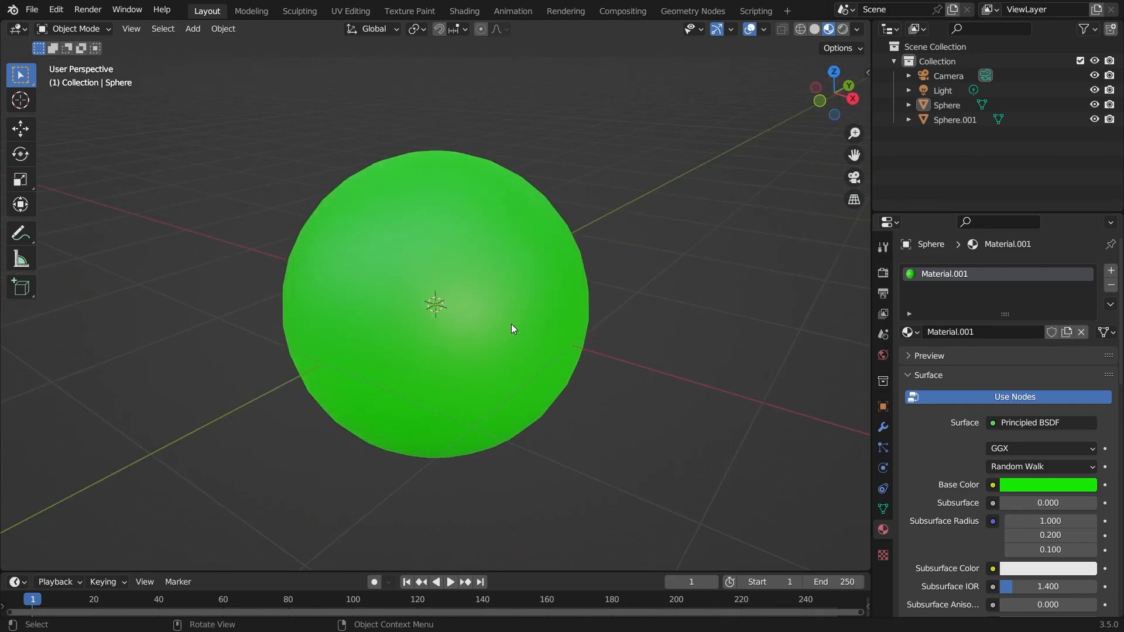
pyautogui.click(1094, 105)
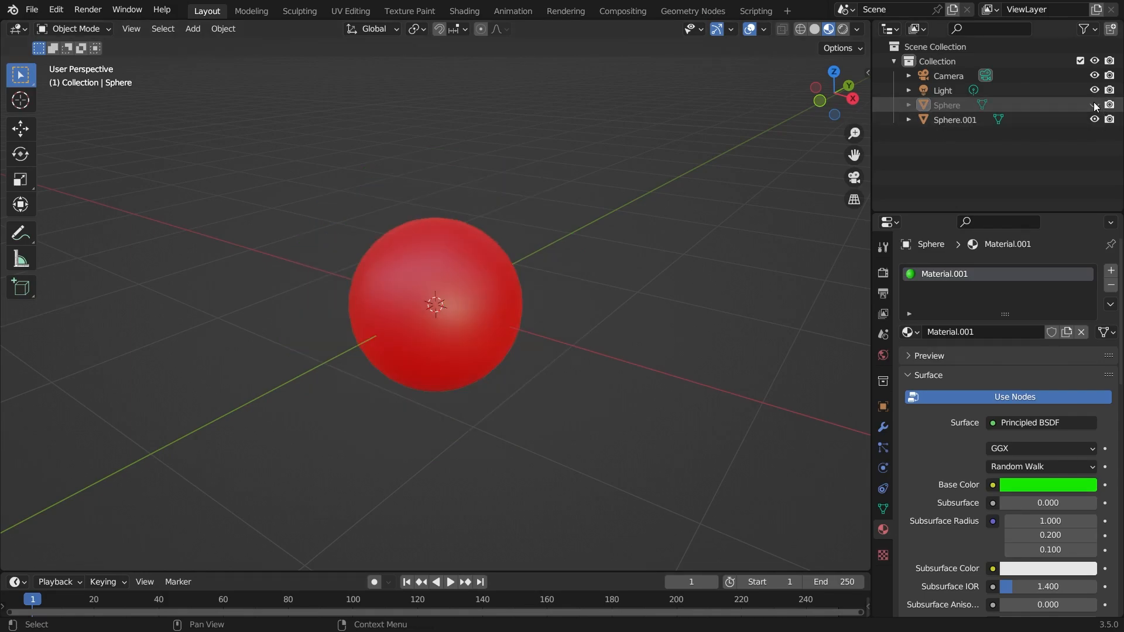
pyautogui.click(1095, 105)
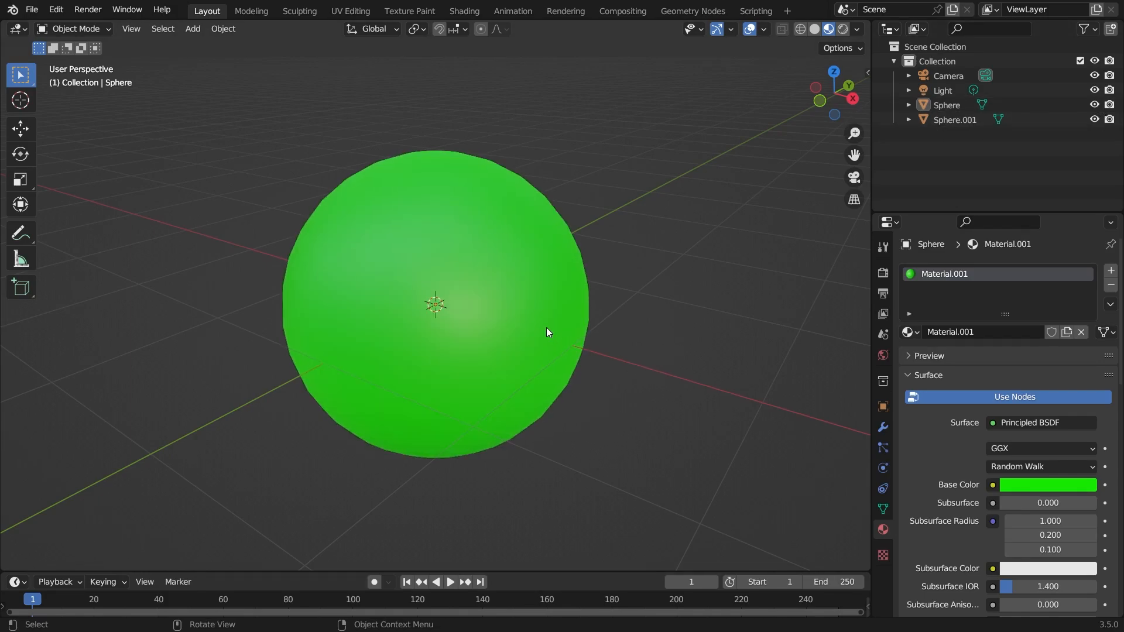
# Render an image of the spheres with the outer one shown, and close the render window
pyautogui.click(100, 11)
pyautogui.click(110, 28)
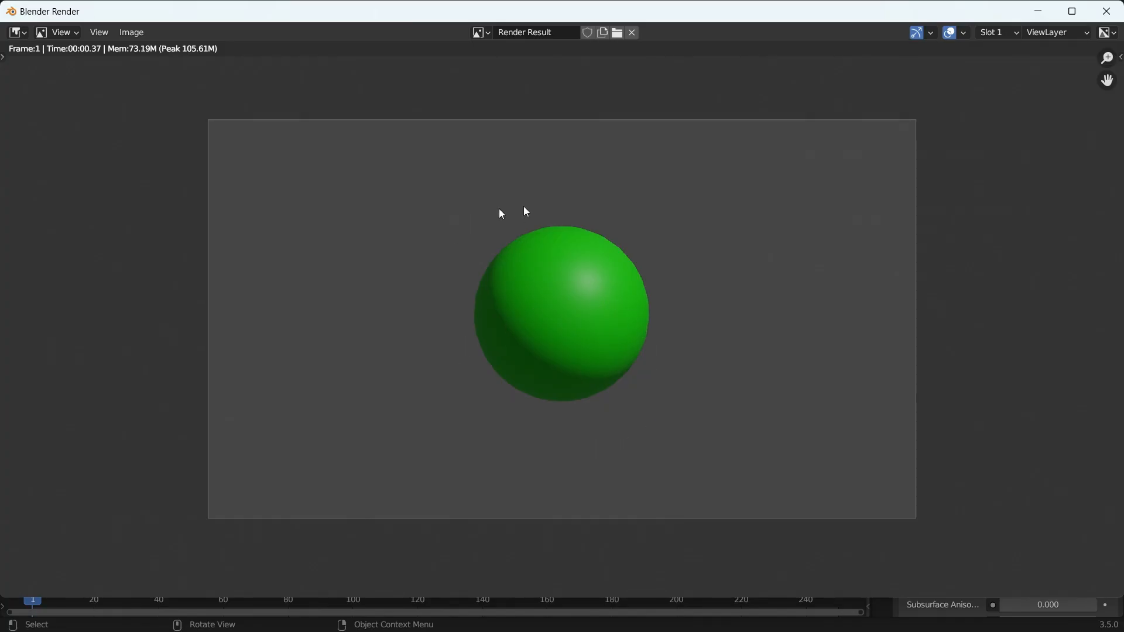
pyautogui.press('Escape')
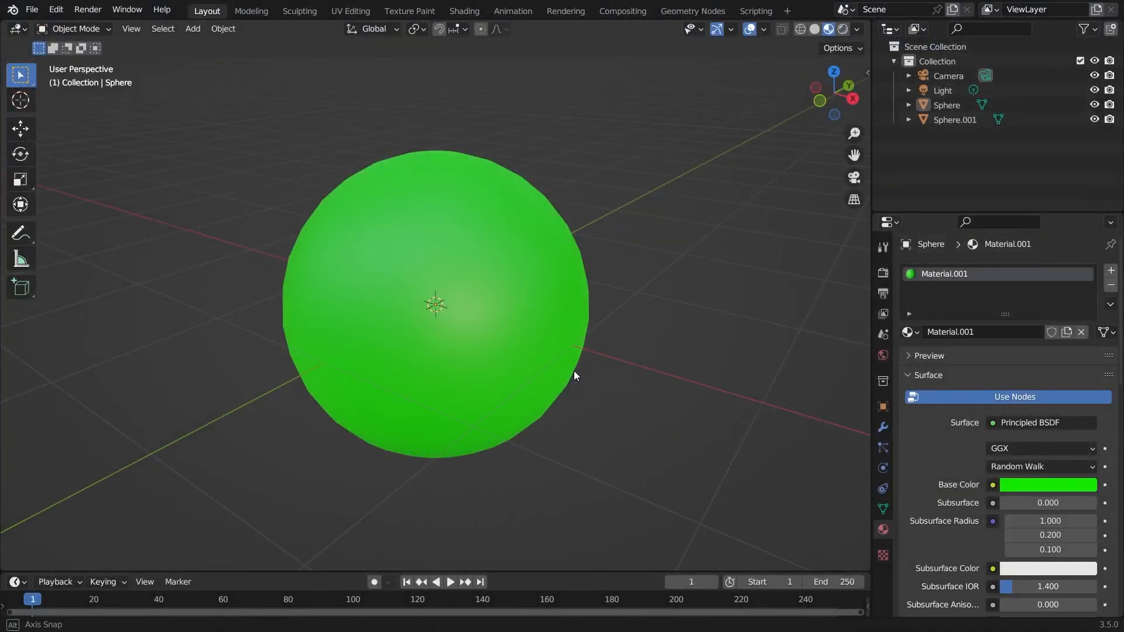
pyautogui.scroll(1, 636, 366)
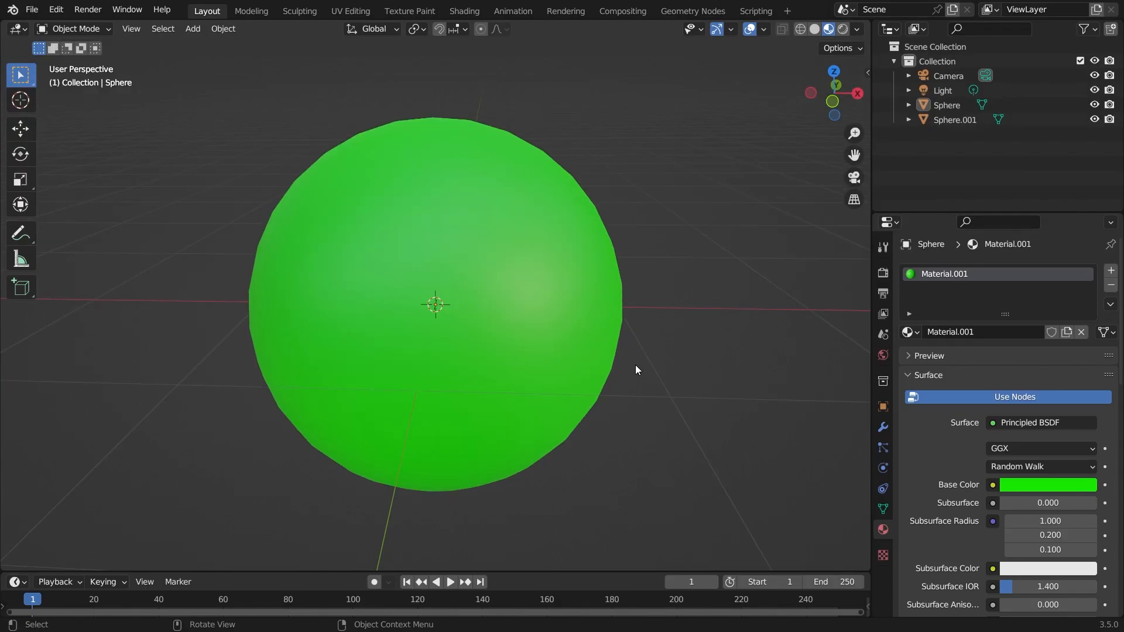
# Examine the available surface shaders and the Principled BSDF settings of the outer sphere's material
pyautogui.click(1026, 426)
pyautogui.scroll(-1, 902, 452)
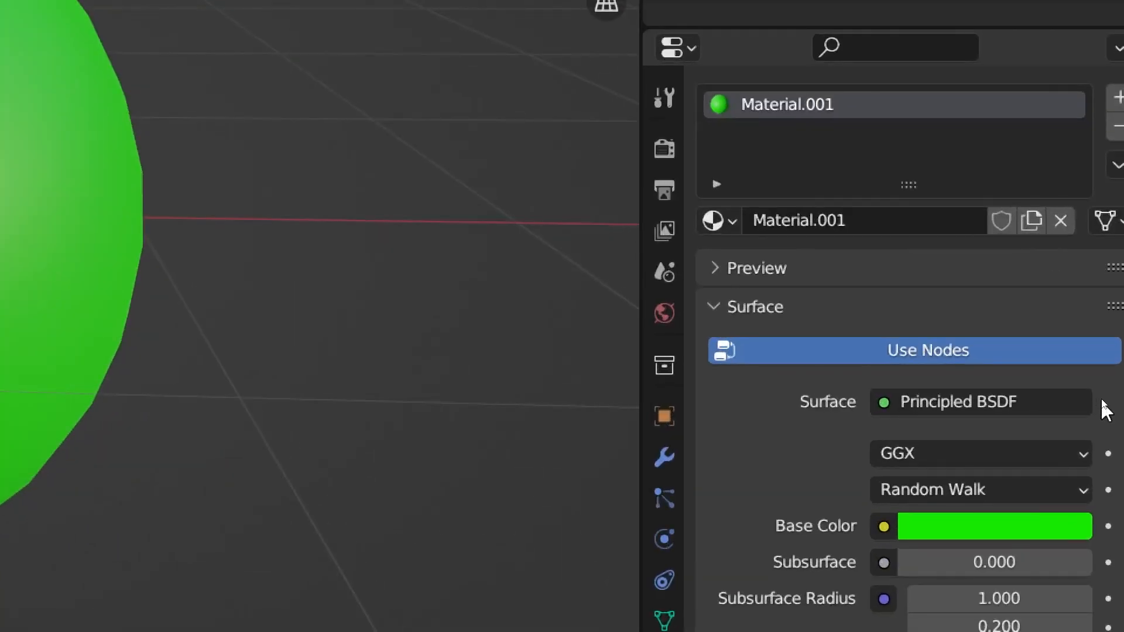
pyautogui.click(1002, 400)
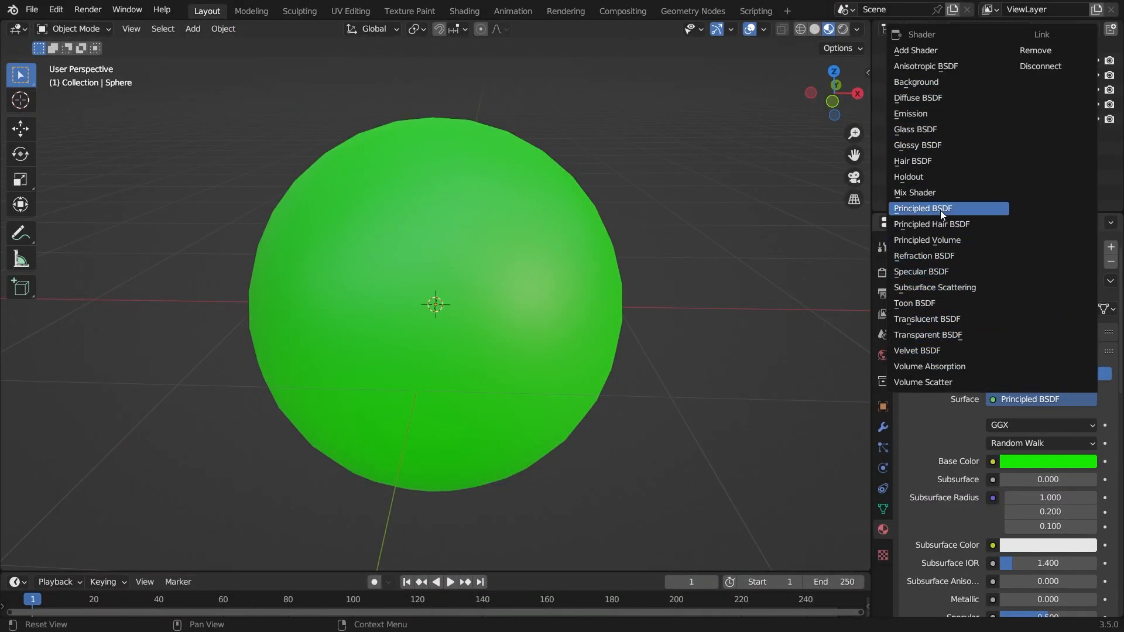
pyautogui.scroll(-8, 966, 438)
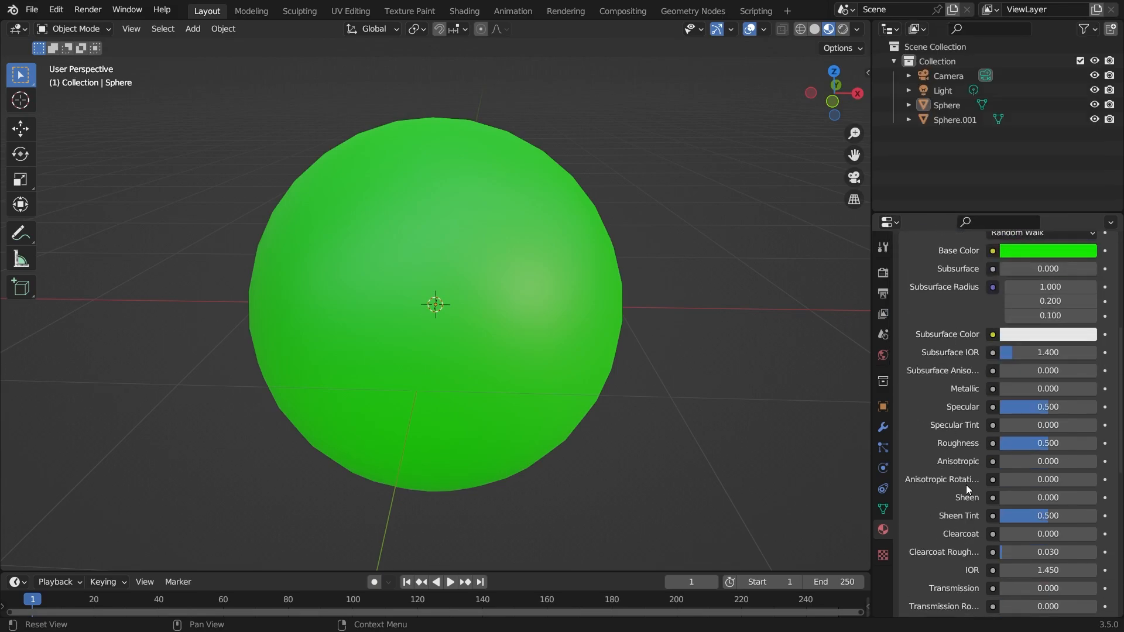
pyautogui.scroll(-4, 967, 485)
pyautogui.scroll(9, 967, 485)
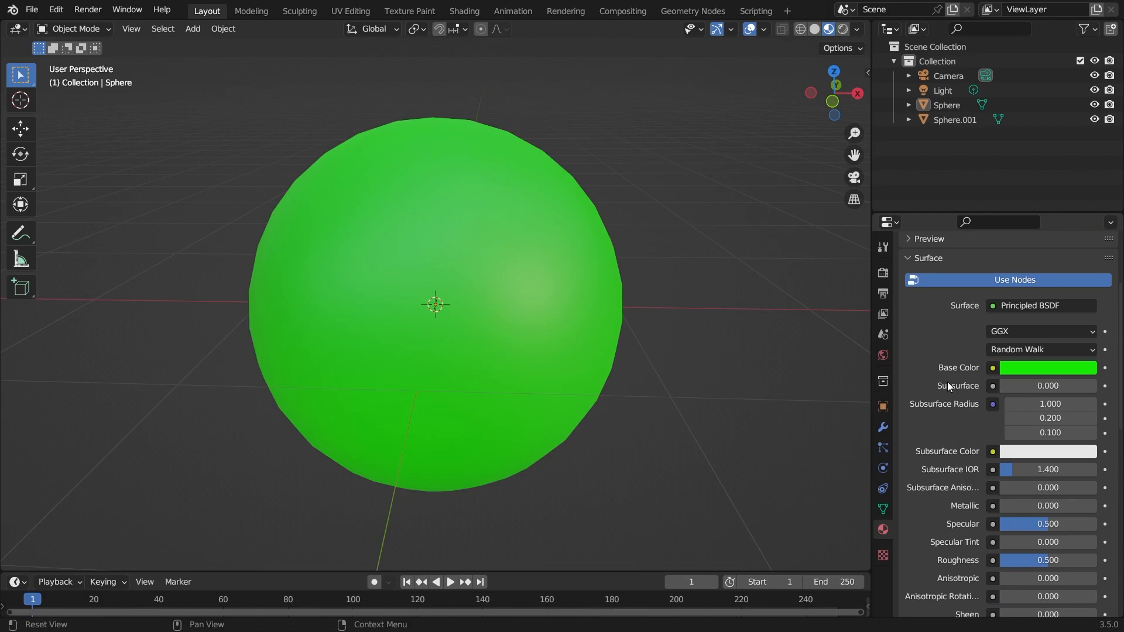
pyautogui.scroll(3, 949, 387)
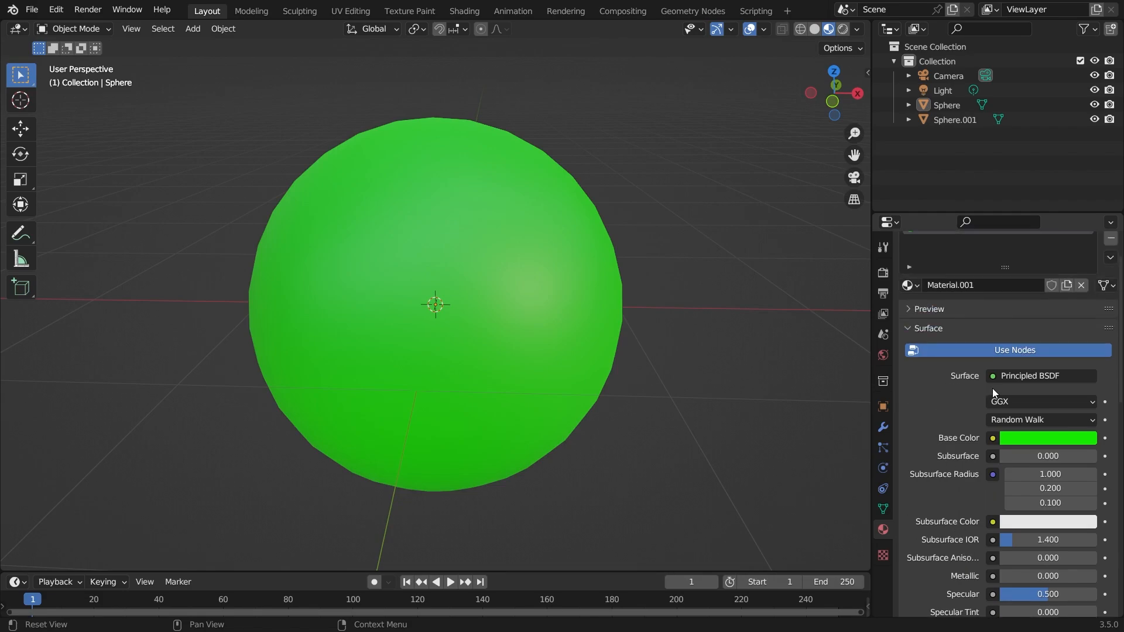
# Try Transparent BSDF as the surface shader of the outer sphere's material, and undo the change
pyautogui.click(1053, 378)
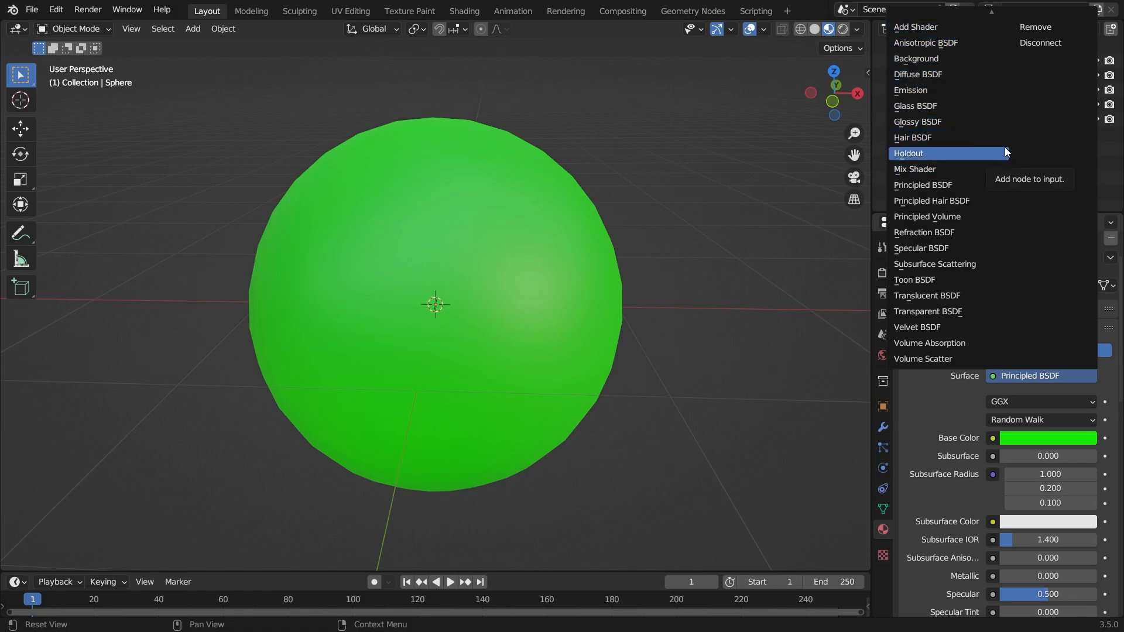
pyautogui.click(948, 312)
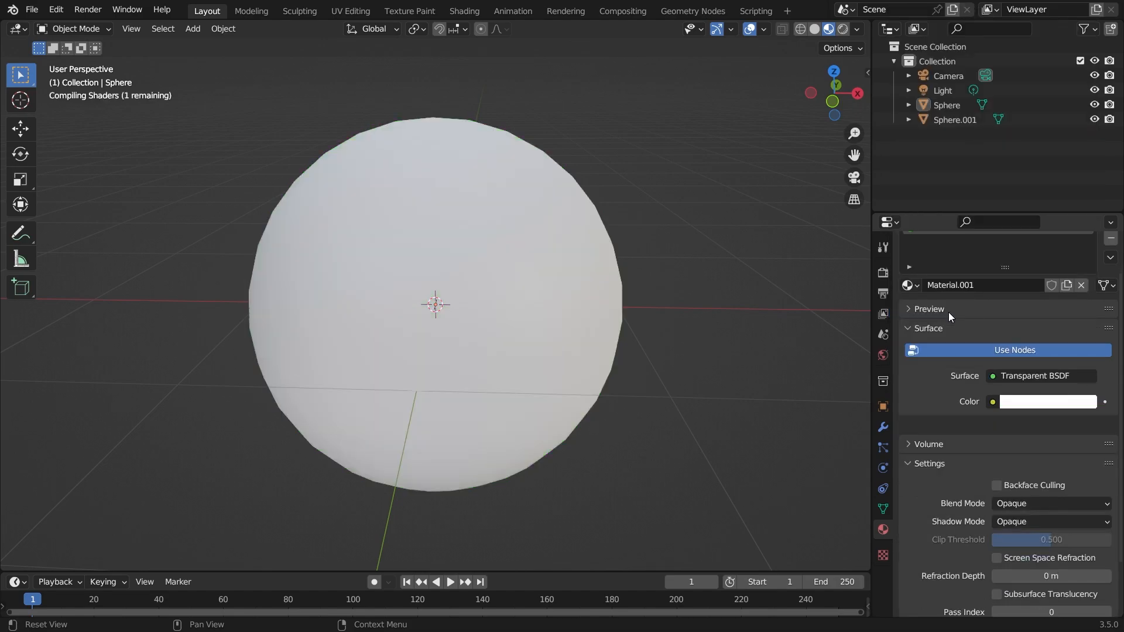
pyautogui.moveTo(384, 298); pyautogui.dragTo(434, 296, button='middle')
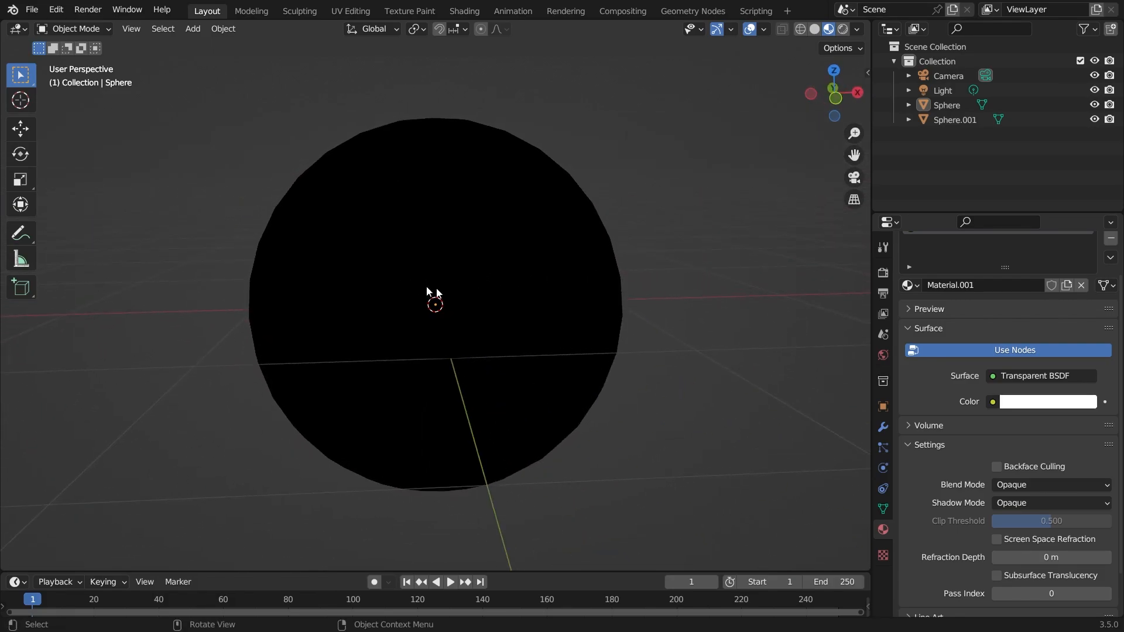
pyautogui.hotkey('ctrl', 'z')
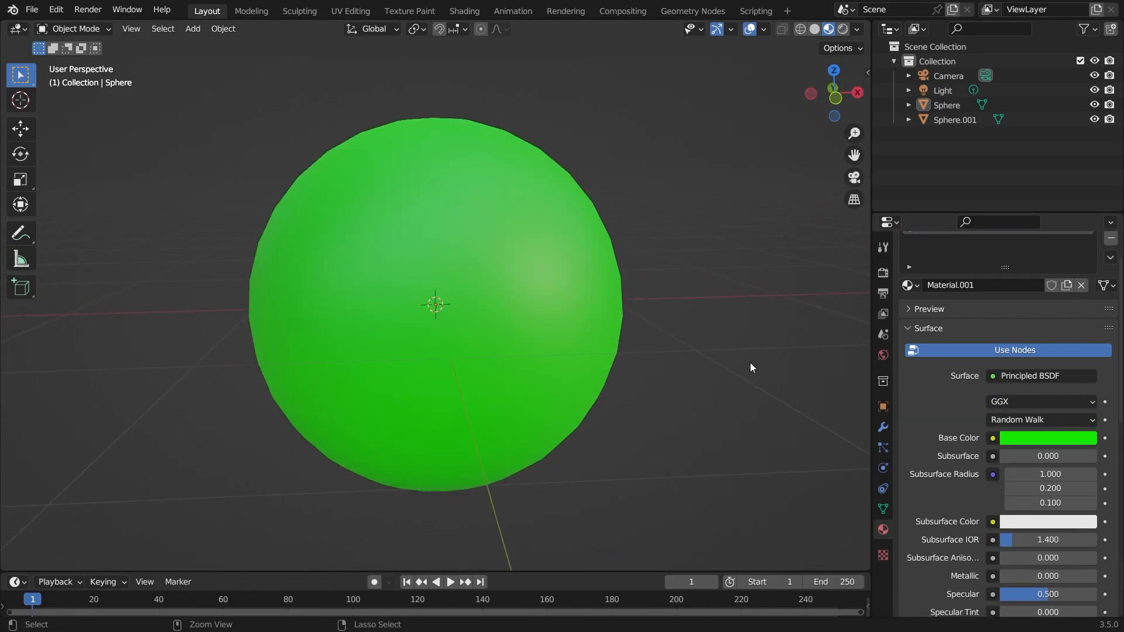
# Split the 3D viewport into two areas and show the outer sphere's material nodes in a Shader Editor with its sidebar hidden
pyautogui.moveTo(5, 26); pyautogui.dragTo(472, 35)
pyautogui.click(19, 28)
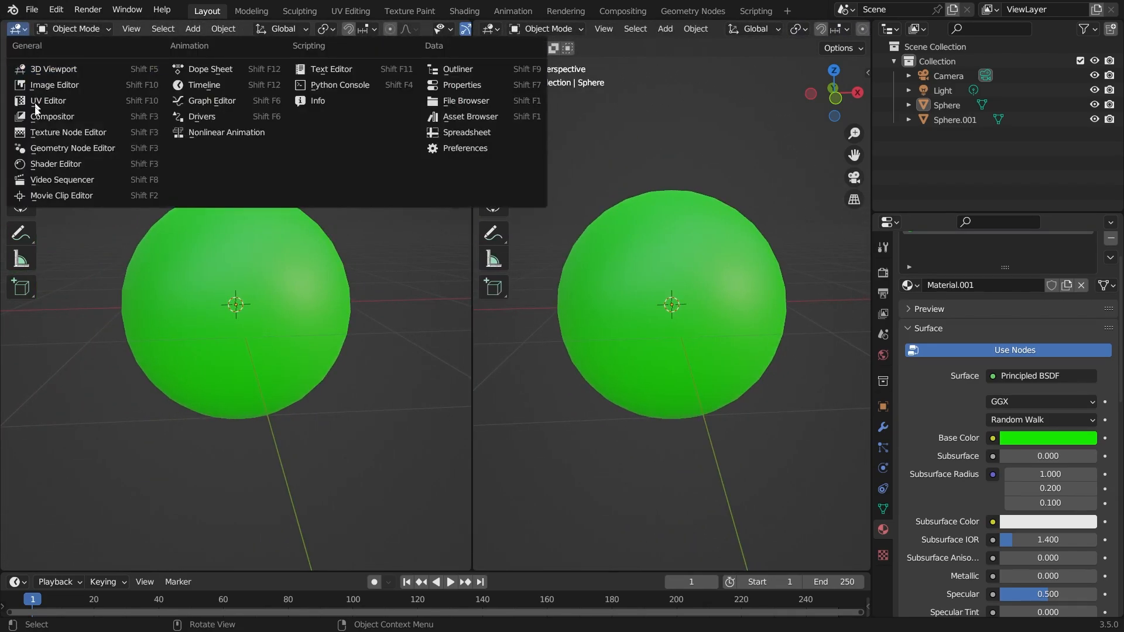
pyautogui.click(50, 166)
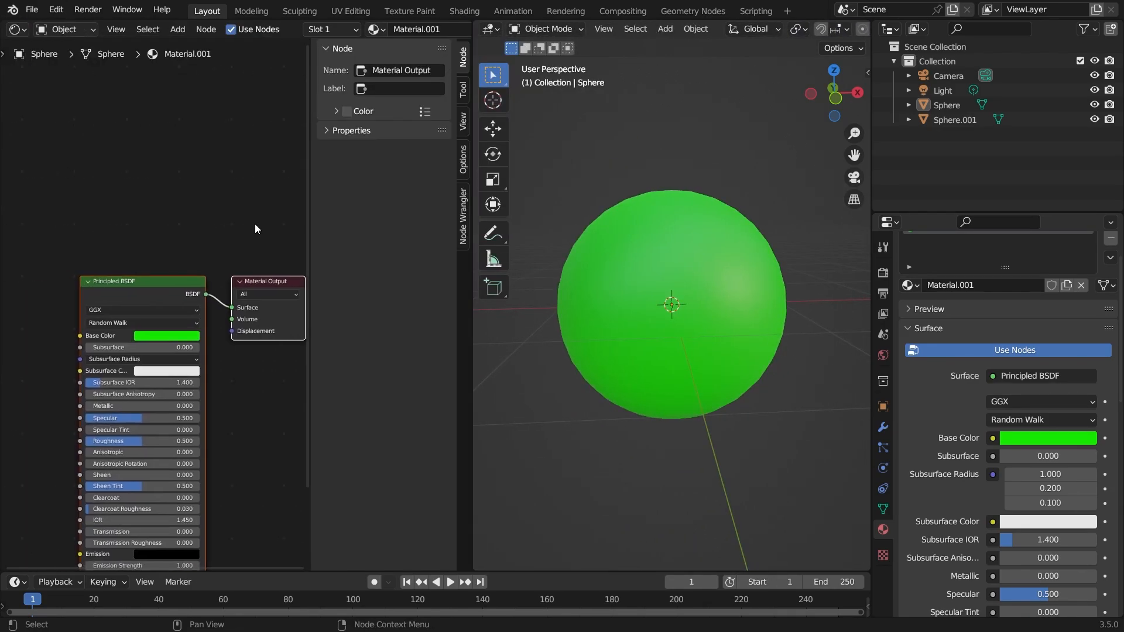
pyautogui.press('n')
pyautogui.scroll(3, 326, 257)
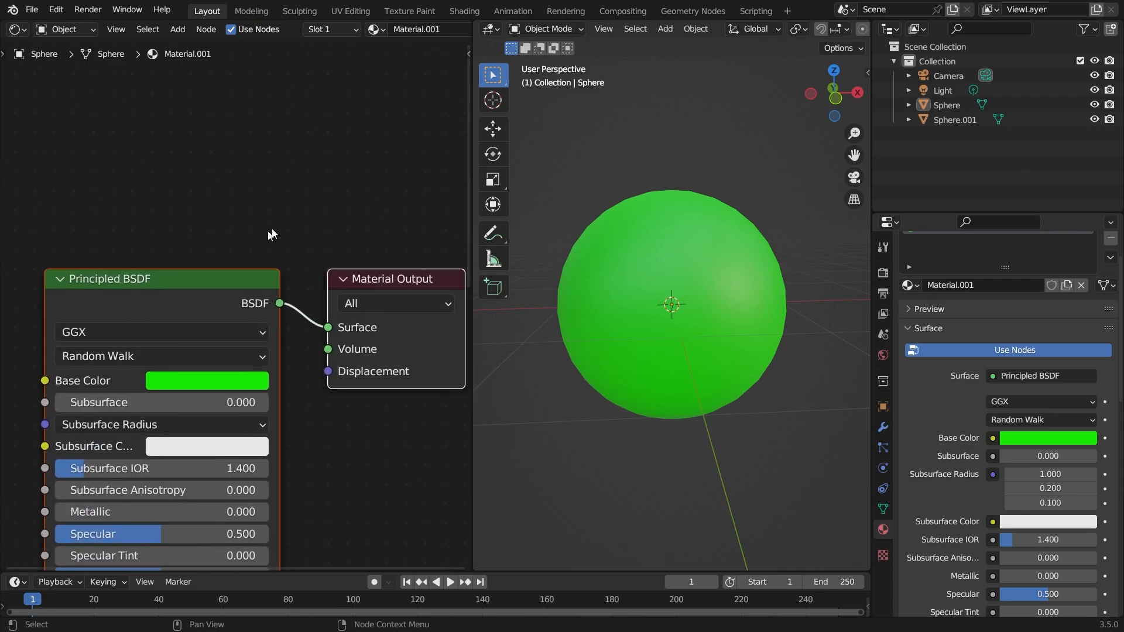
pyautogui.moveTo(389, 196); pyautogui.dragTo(433, 76, button='middle')
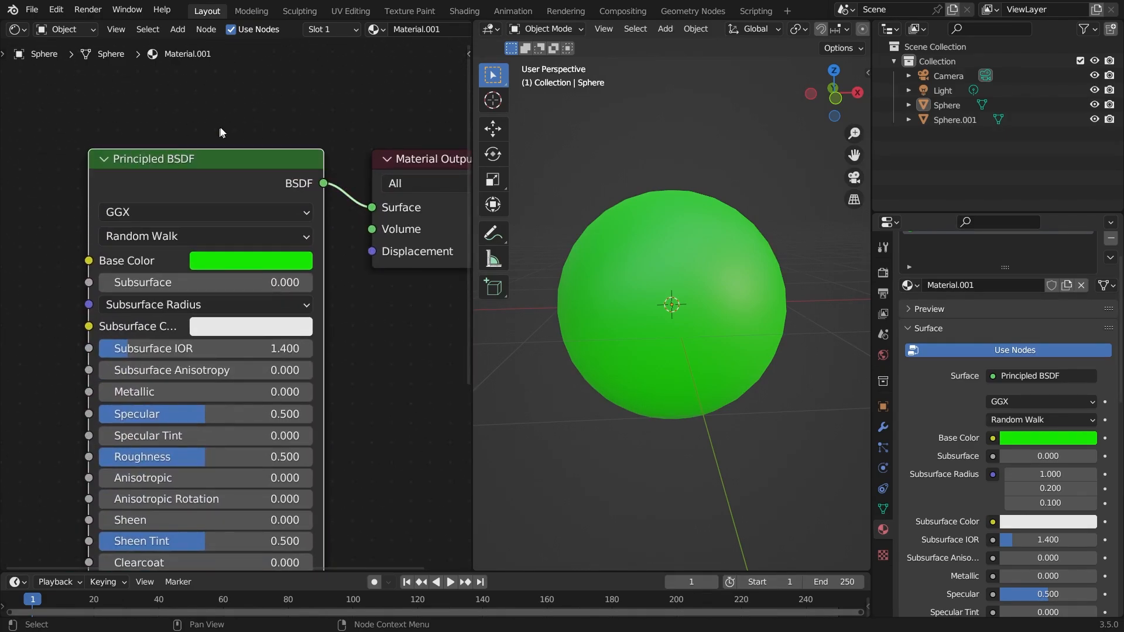
pyautogui.moveTo(281, 122); pyautogui.dragTo(295, 65, button='middle')
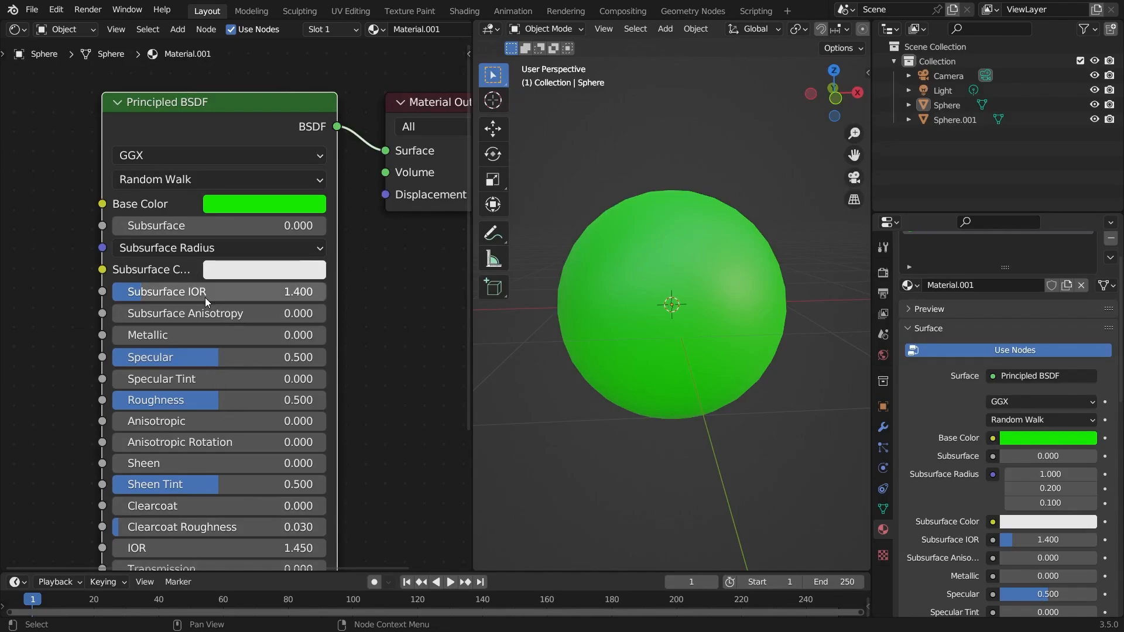
pyautogui.moveTo(375, 239); pyautogui.dragTo(306, 353, button='middle')
pyautogui.scroll(-3, 306, 353)
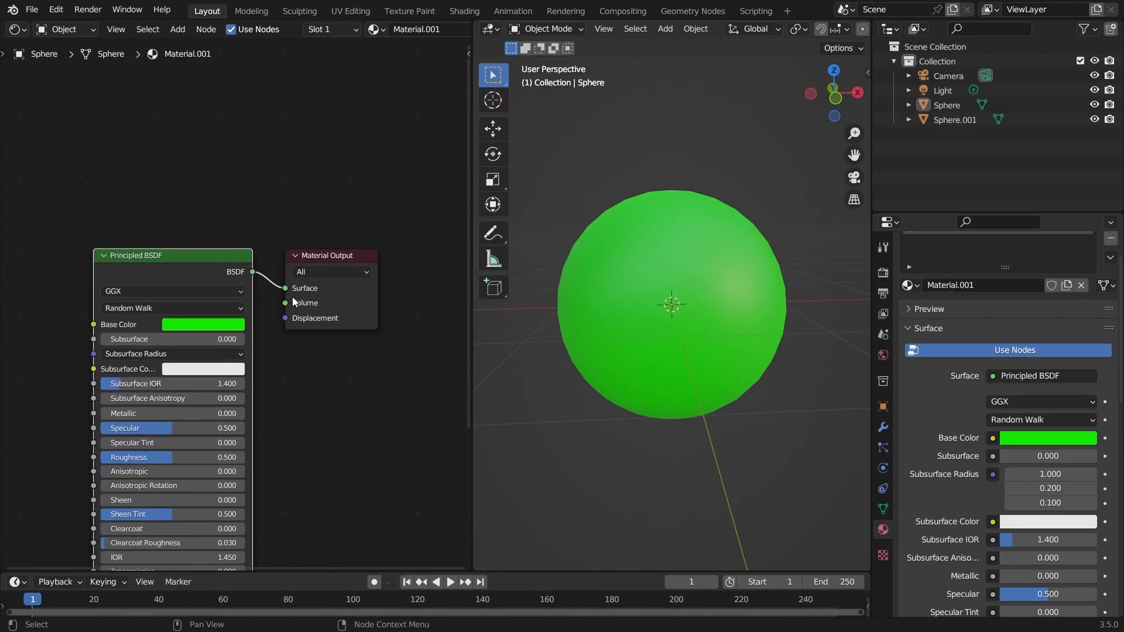
# Disconnect the Principled BSDF node from the Material Output and move it aside
pyautogui.moveTo(288, 291)
pyautogui.mouseDown()
pyautogui.moveTo(266, 284)
pyautogui.moveTo(296, 296)
pyautogui.mouseUp()
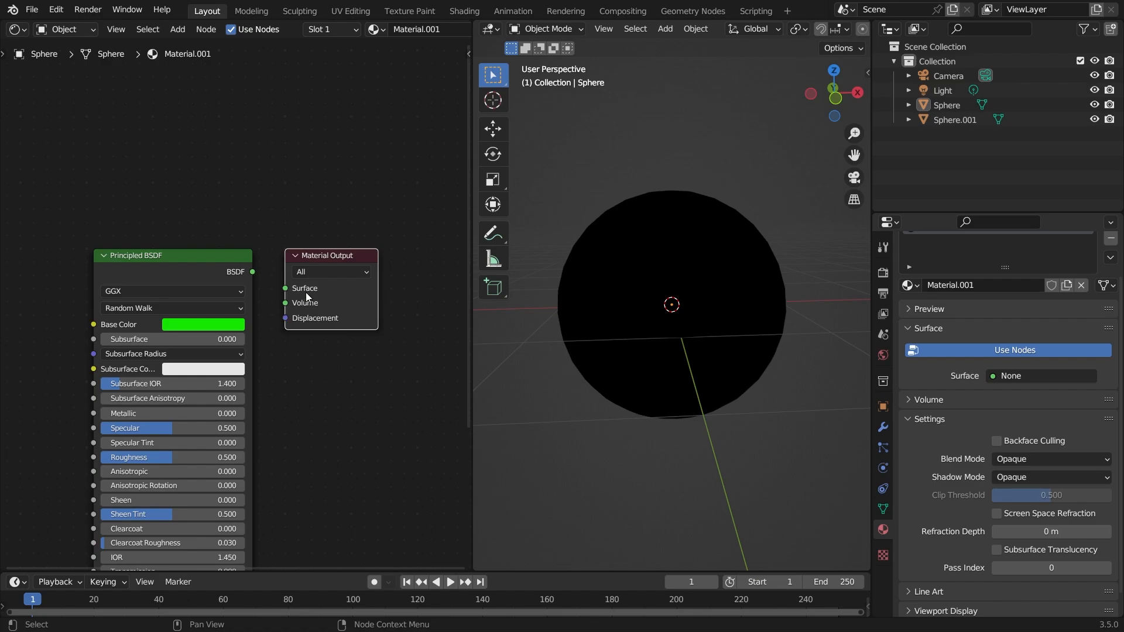
pyautogui.moveTo(152, 257); pyautogui.dragTo(84, 316)
pyautogui.click(194, 129)
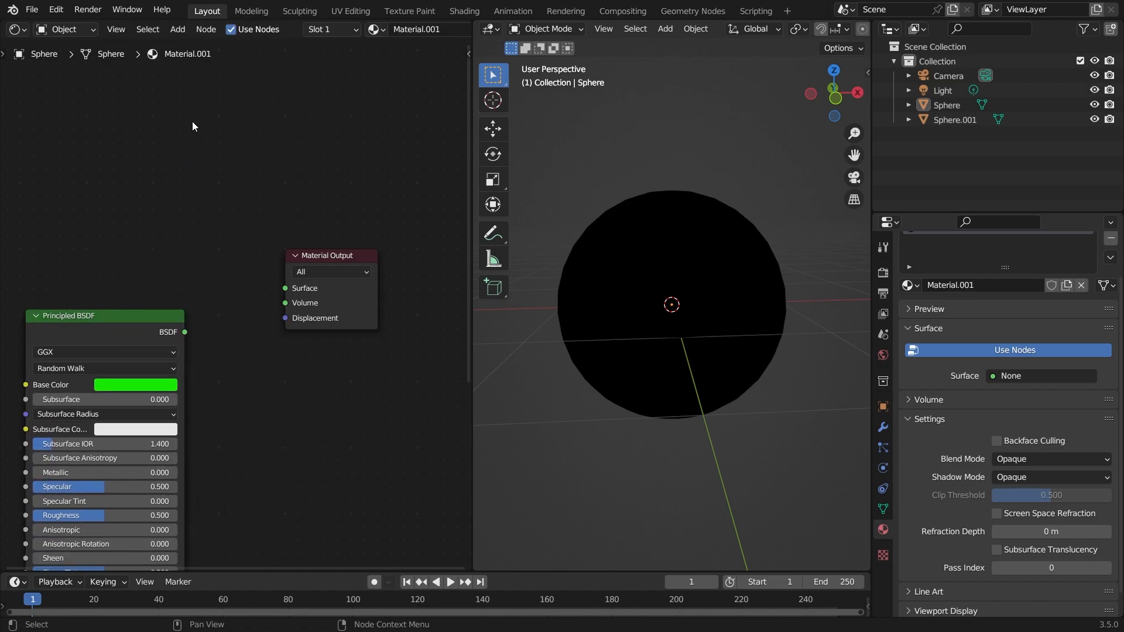
# Add a Transparent BSDF node, try linking it to the Material Output's Surface input, and disconnect it again
pyautogui.hotkey('shift', 'a')
pyautogui.write('tran')
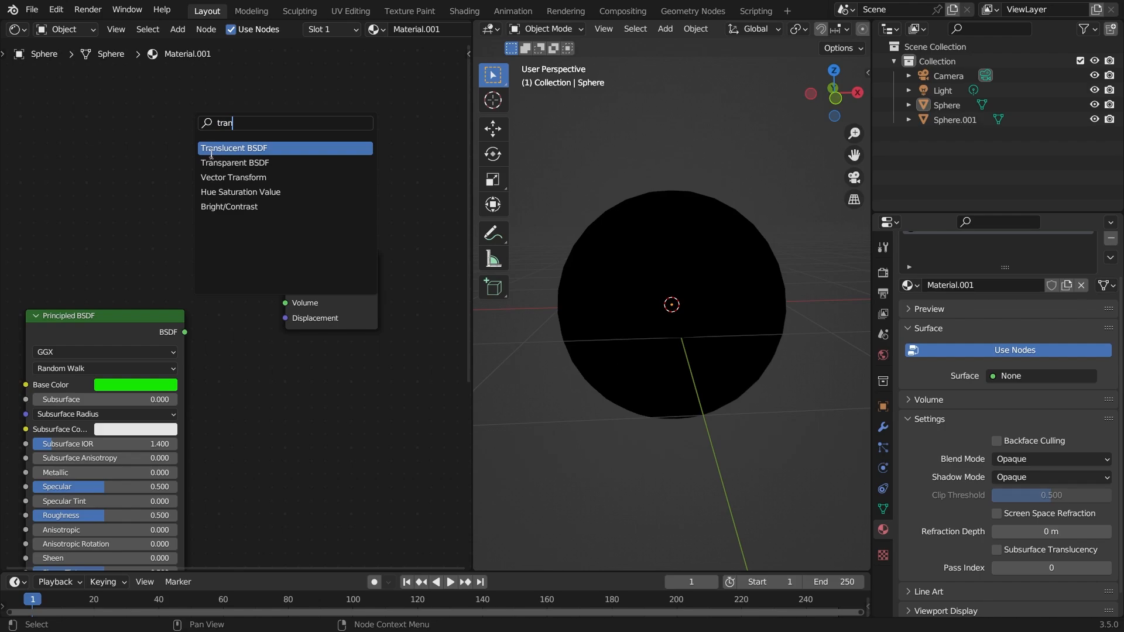
pyautogui.click(214, 163)
pyautogui.click(155, 144)
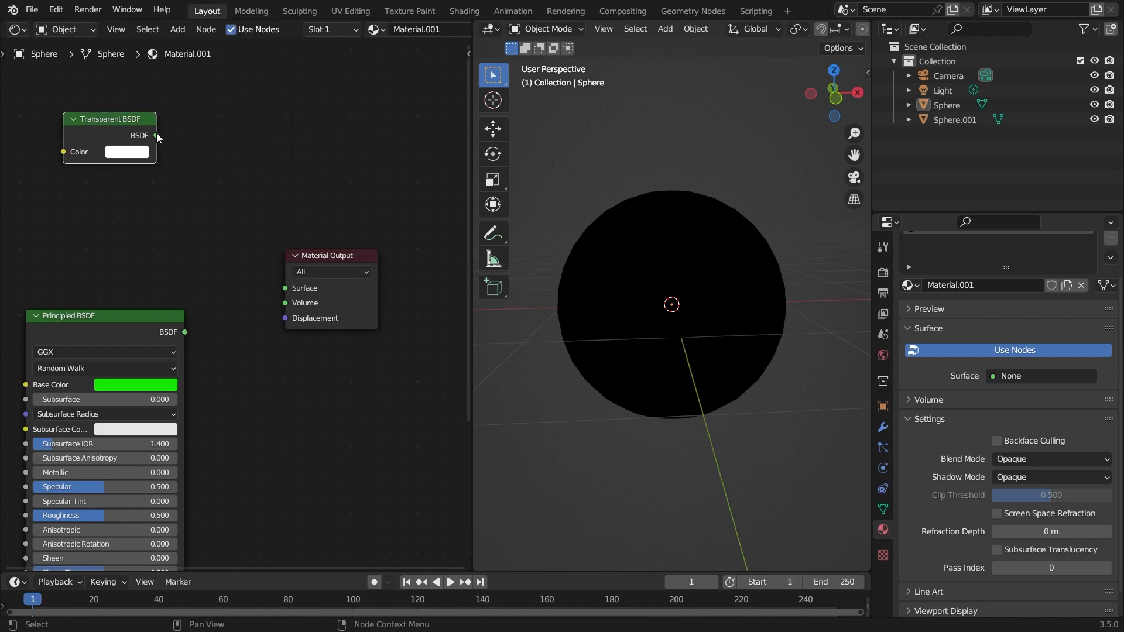
pyautogui.moveTo(157, 137); pyautogui.dragTo(286, 288)
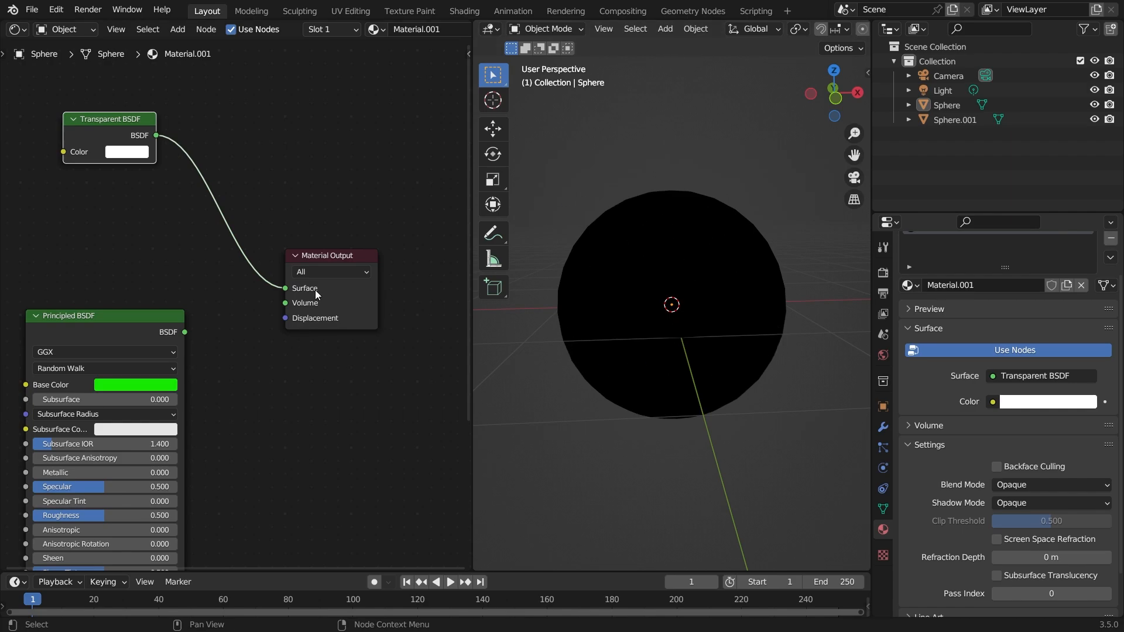
pyautogui.moveTo(286, 288); pyautogui.dragTo(146, 128)
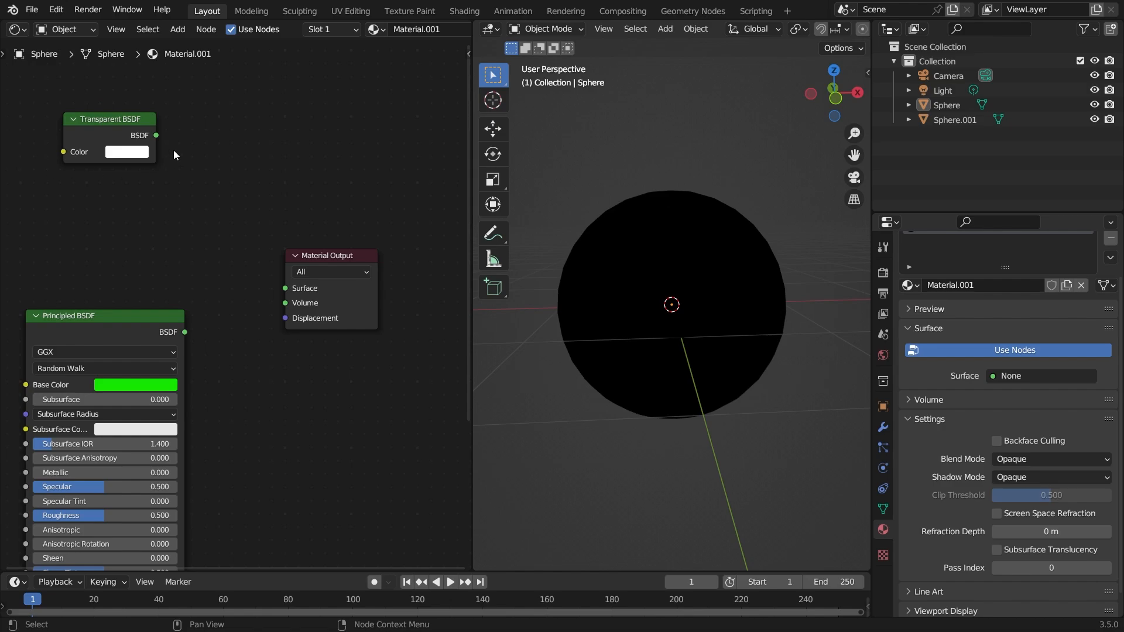
# Move the Principled BSDF node below the Transparent BSDF node and link it to the Material Output's Surface input
pyautogui.moveTo(114, 318); pyautogui.dragTo(101, 233)
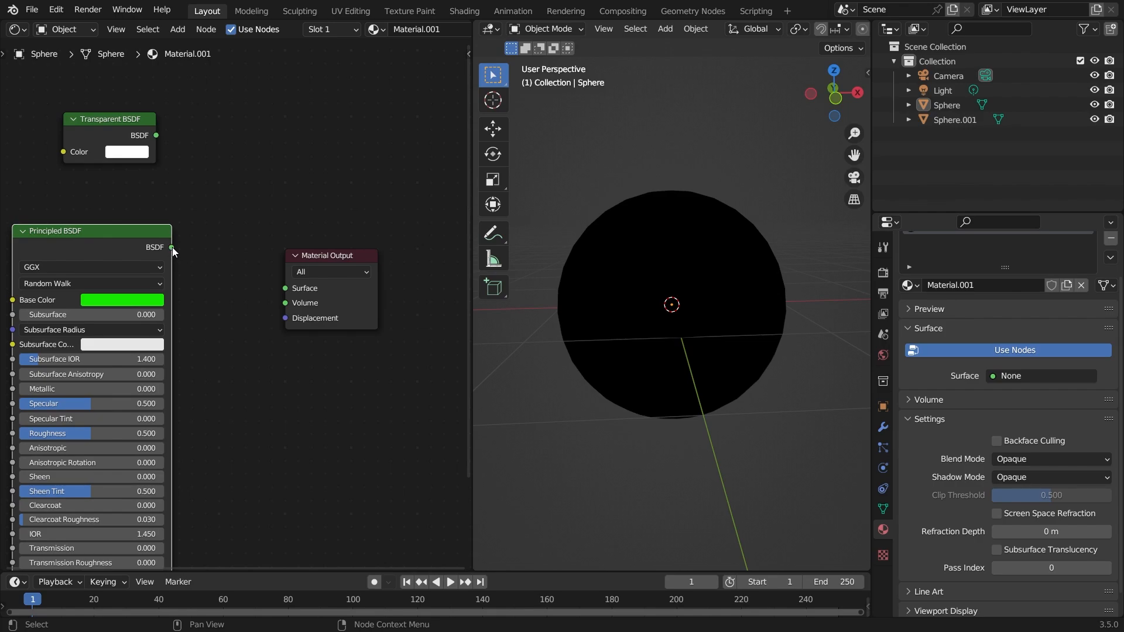
pyautogui.moveTo(172, 247); pyautogui.dragTo(289, 287)
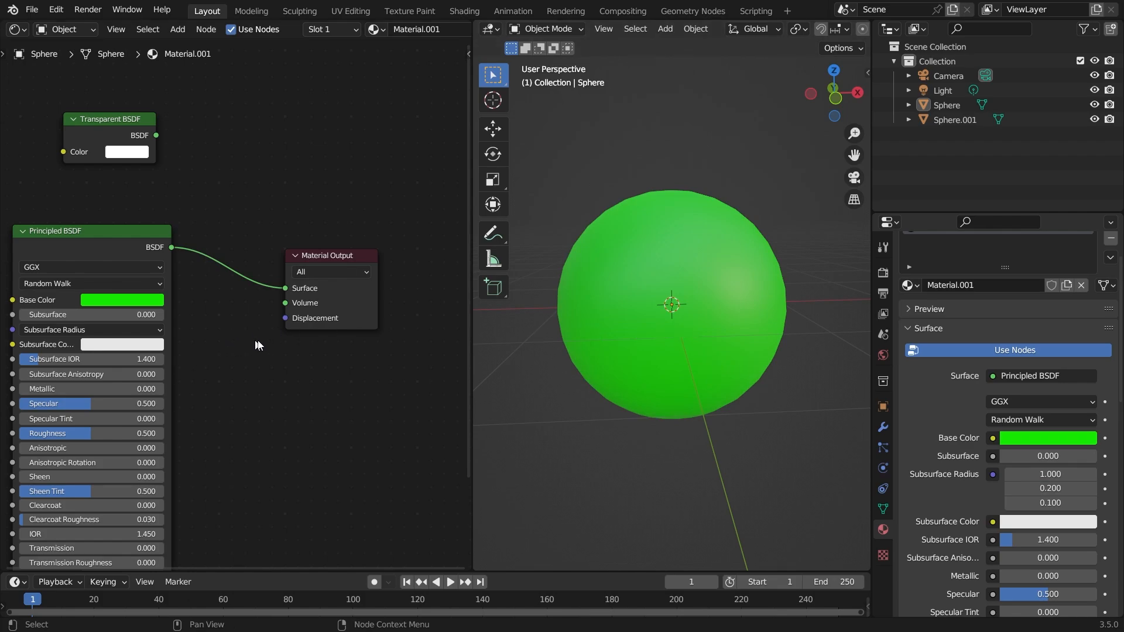
pyautogui.scroll(-3, 612, 276)
pyautogui.scroll(3, 526, 175)
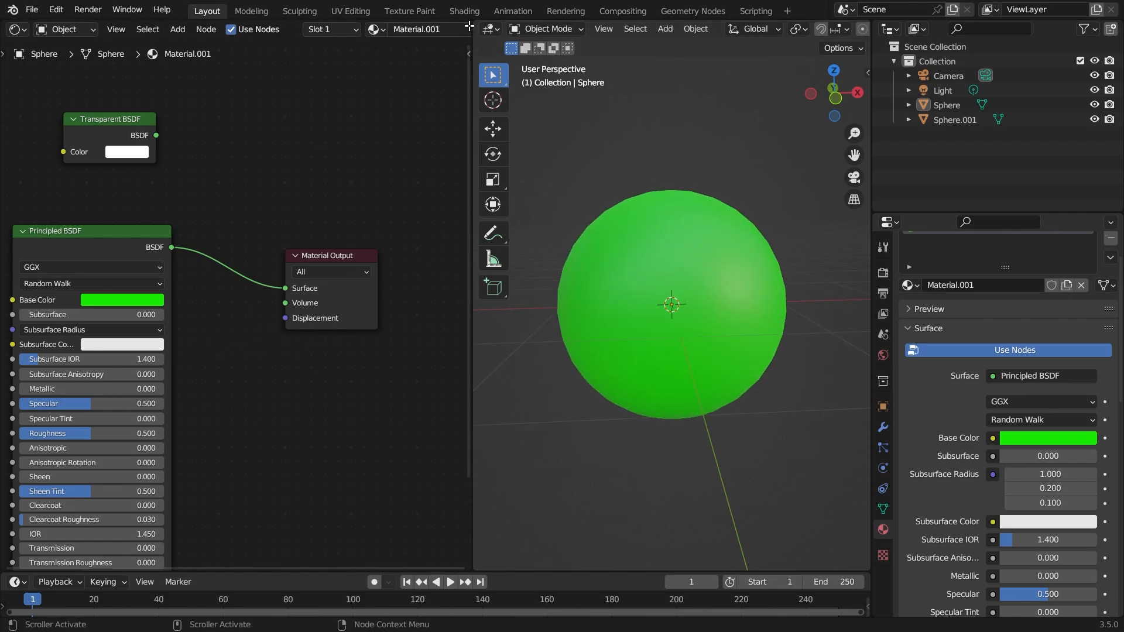
# Close the Shader Editor area so the 3D viewport takes its space, and select the outer green sphere
pyautogui.moveTo(477, 24); pyautogui.dragTo(433, 35)
pyautogui.moveTo(574, 287); pyautogui.dragTo(498, 295, button='middle')
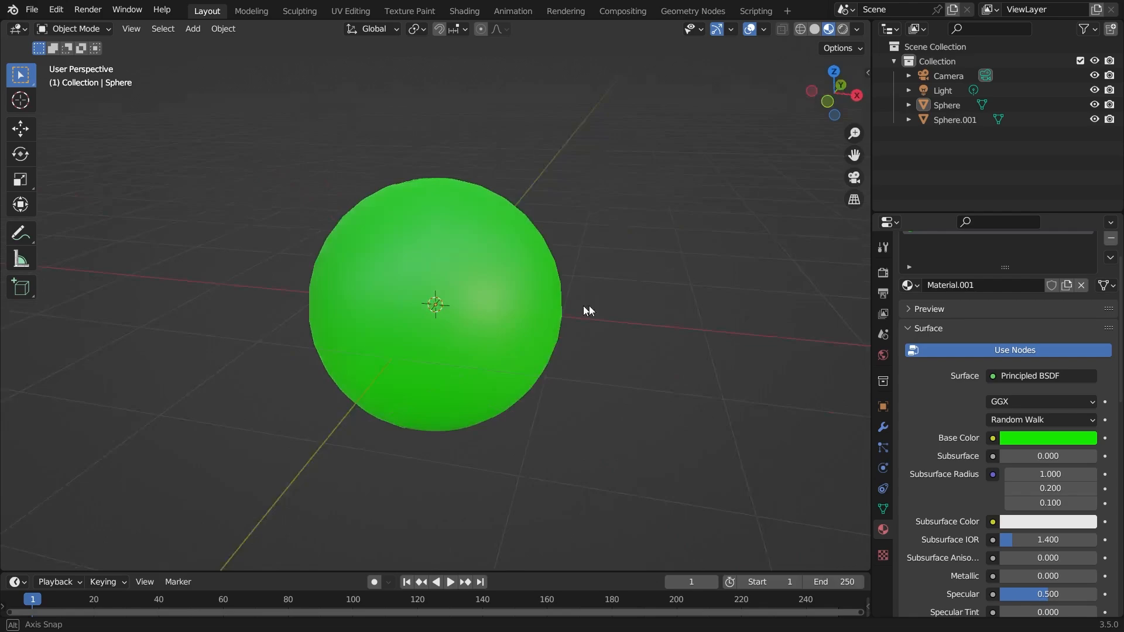
pyautogui.moveTo(588, 310); pyautogui.dragTo(660, 309, button='middle')
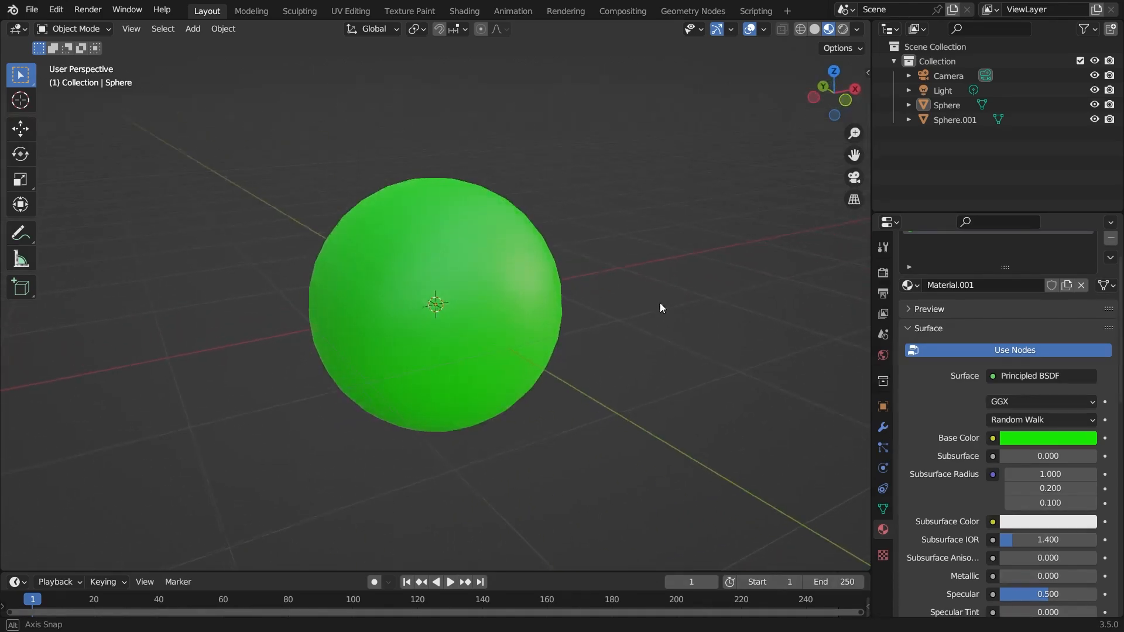
pyautogui.scroll(1, 660, 308)
pyautogui.click(510, 267)
pyautogui.moveTo(592, 299); pyautogui.dragTo(616, 289, button='middle')
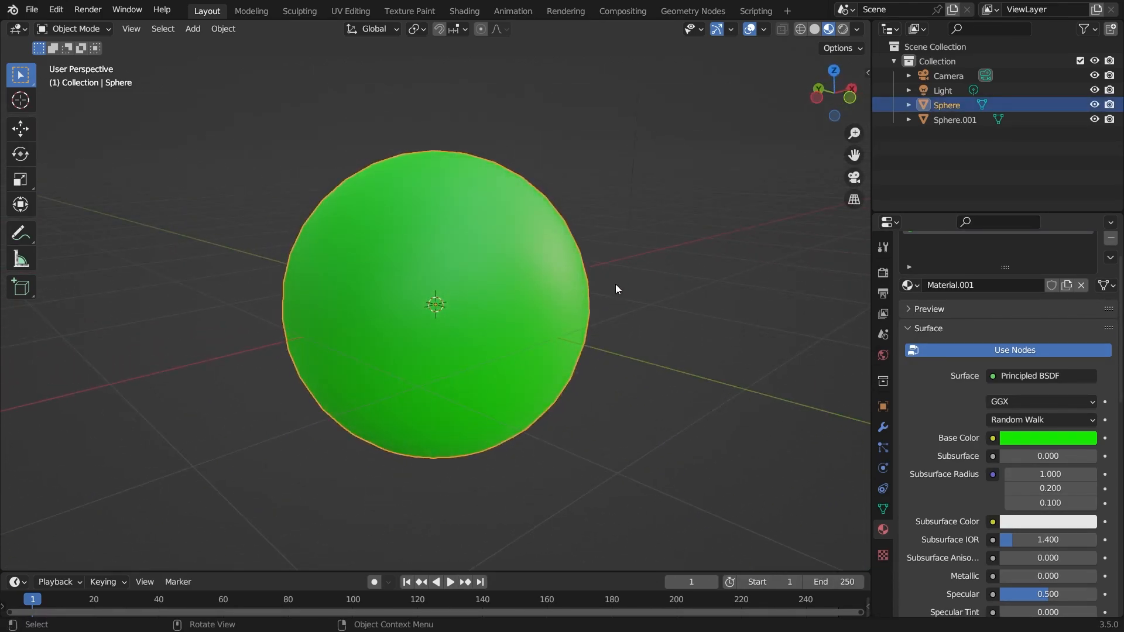
# Choose Principled BSDF as the surface shader of the outer sphere's material
pyautogui.scroll(-3, 950, 394)
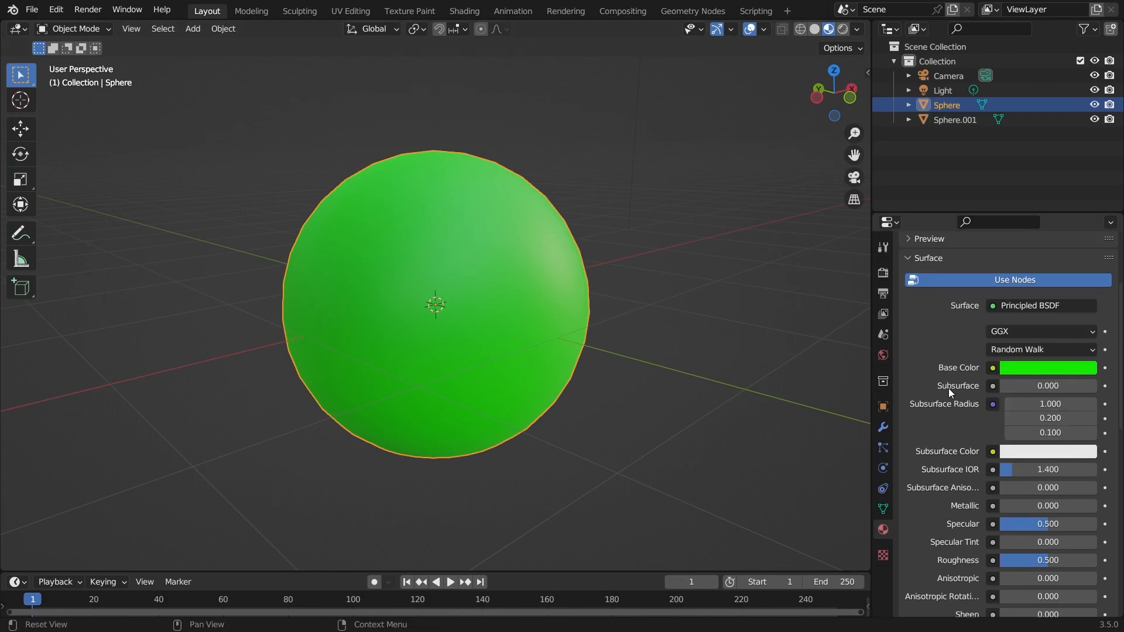
pyautogui.click(1016, 307)
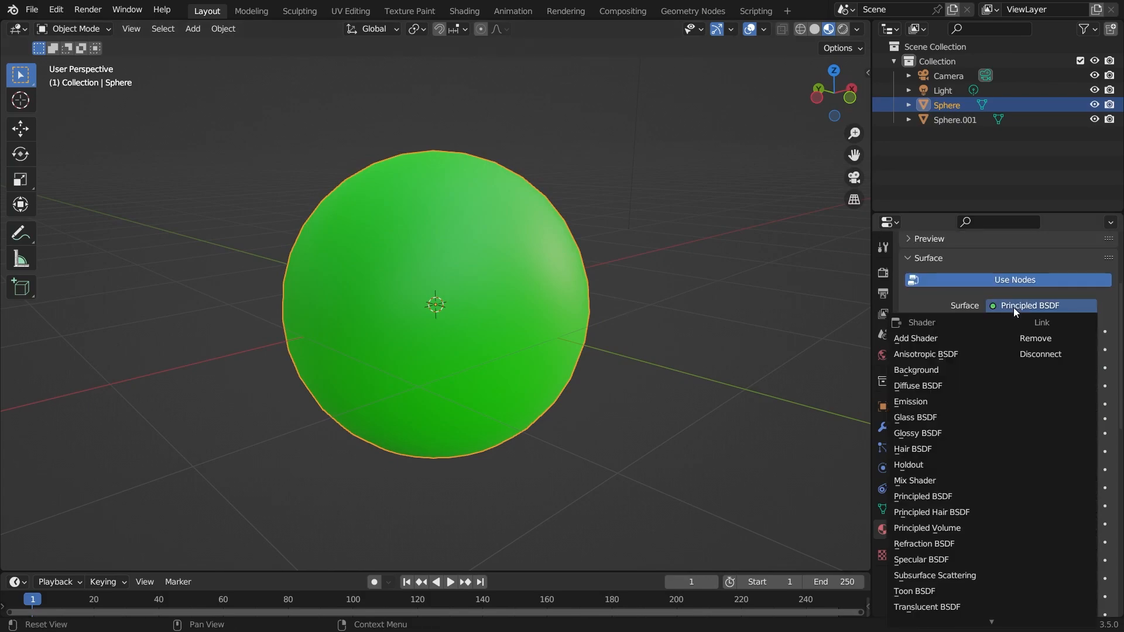
pyautogui.click(944, 497)
# Examine the Alpha setting and the Blend Mode and Shadow Mode options of the outer sphere's material
pyautogui.scroll(-10, 954, 414)
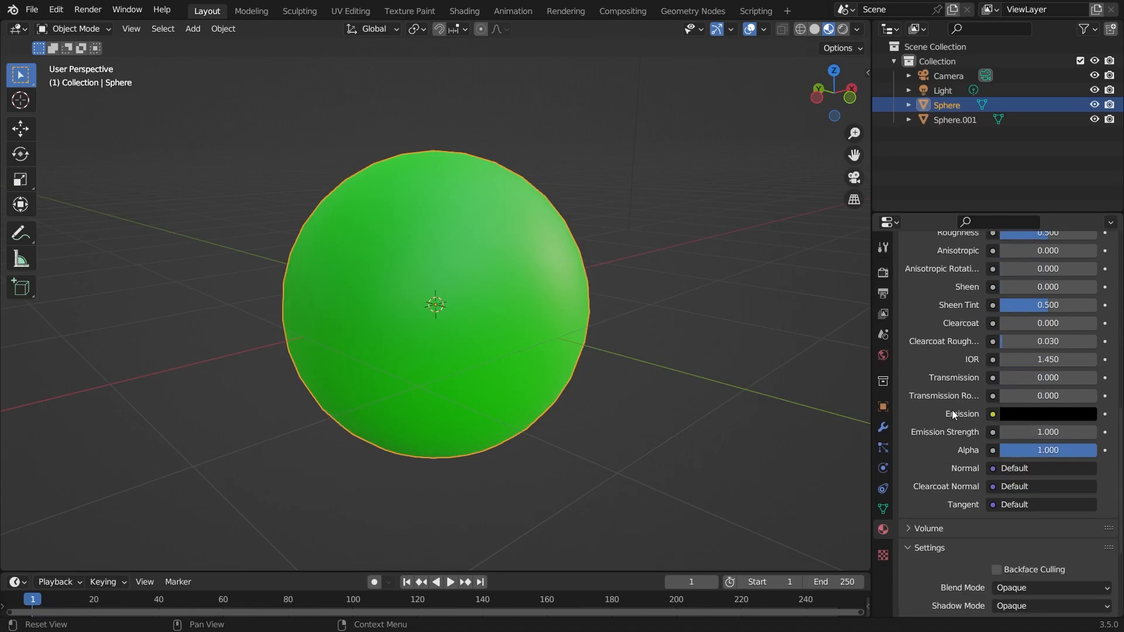
pyautogui.scroll(-1, 954, 415)
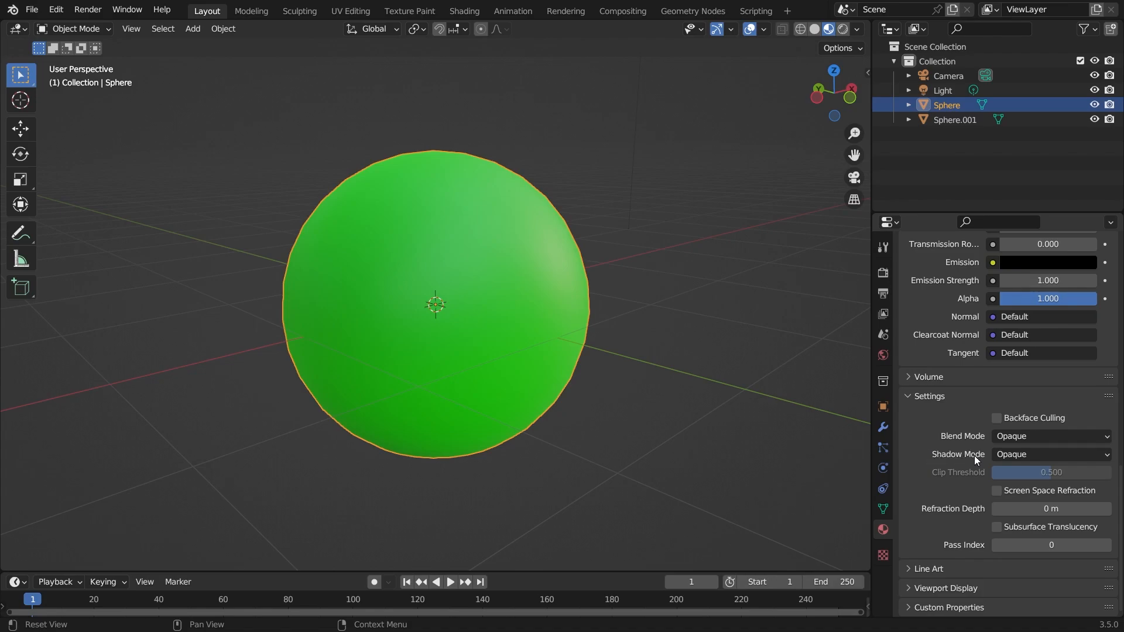
pyautogui.click(1022, 437)
pyautogui.click(1022, 436)
pyautogui.click(1023, 455)
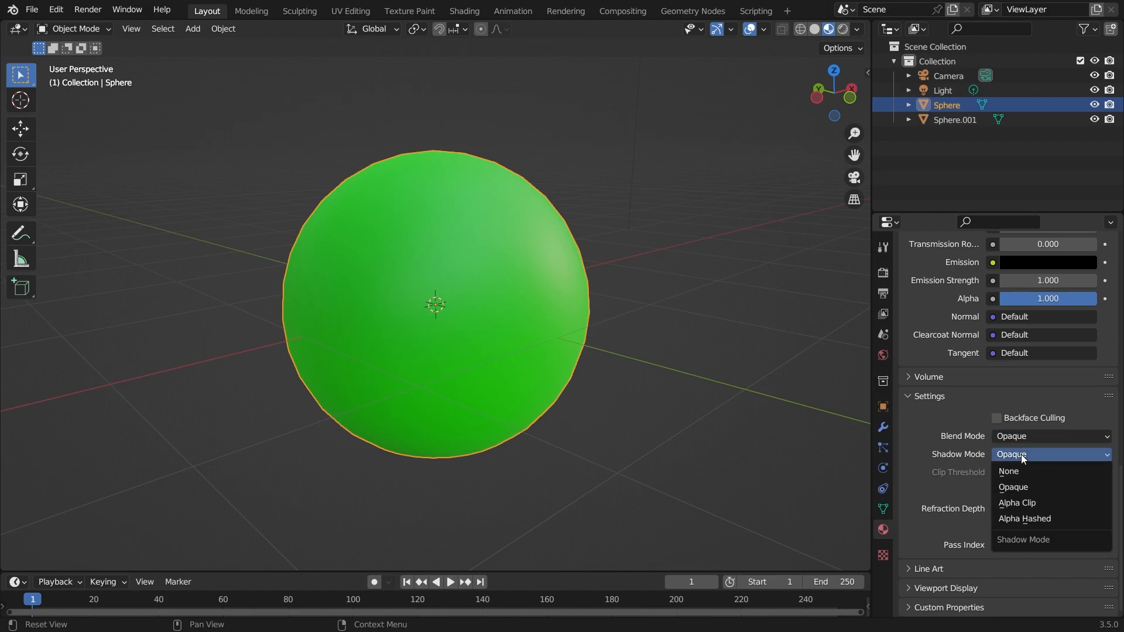
pyautogui.click(1023, 455)
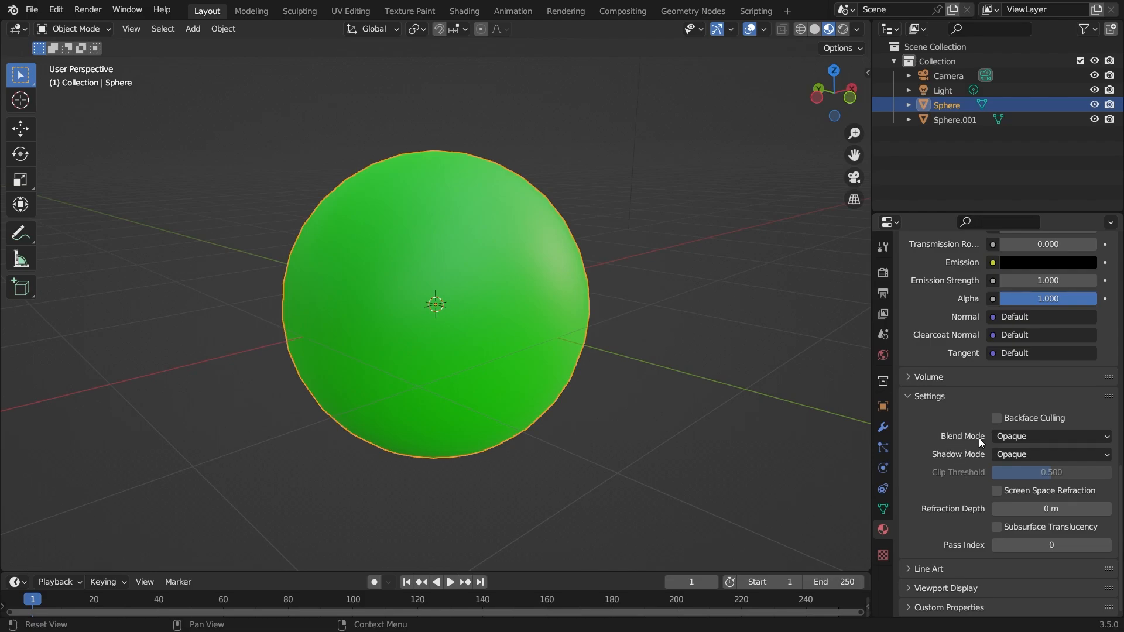
pyautogui.click(1017, 440)
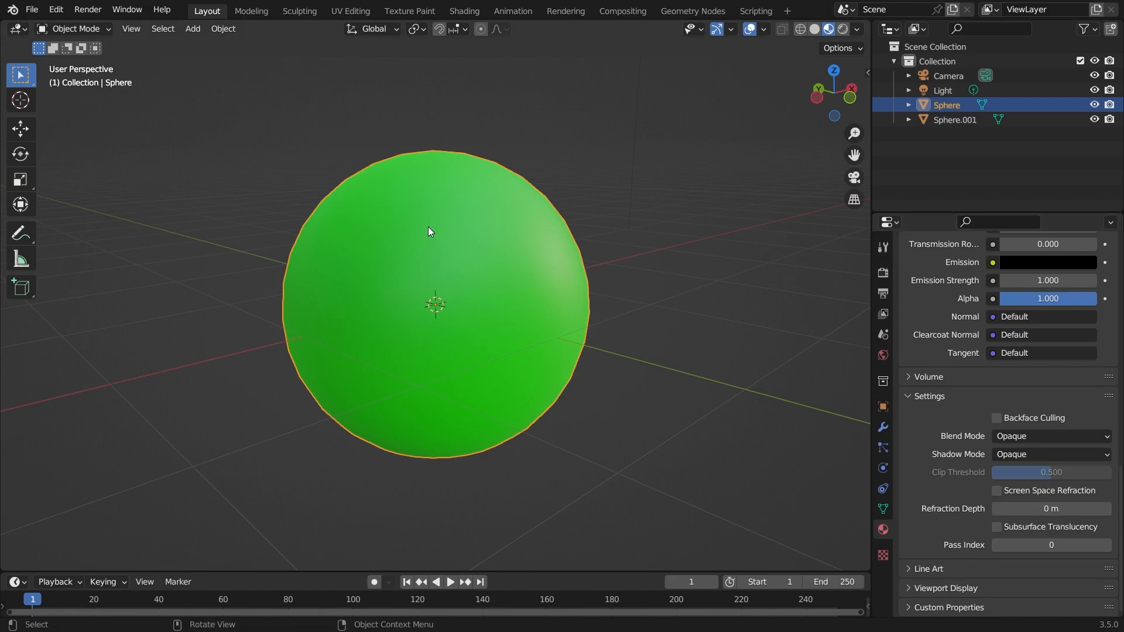
pyautogui.moveTo(459, 314); pyautogui.dragTo(492, 338, button='middle')
pyautogui.scroll(8, 896, 404)
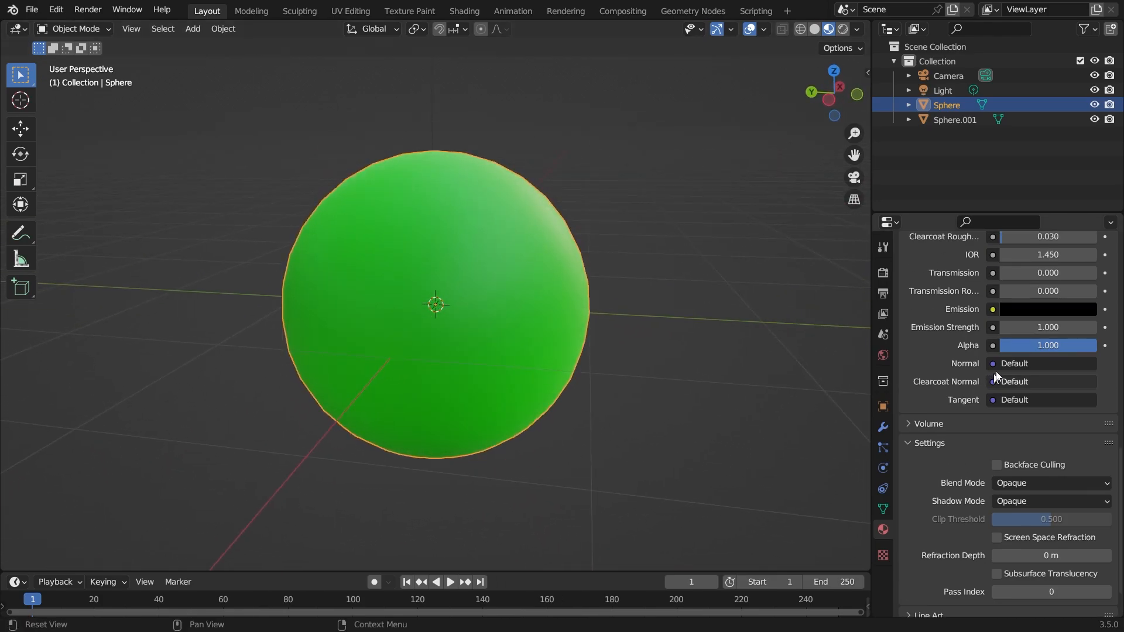
# Try an Alpha of 0 on the outer sphere's material in Opaque blend mode, and return it to 1
pyautogui.scroll(3, 896, 404)
pyautogui.scroll(-9, 897, 405)
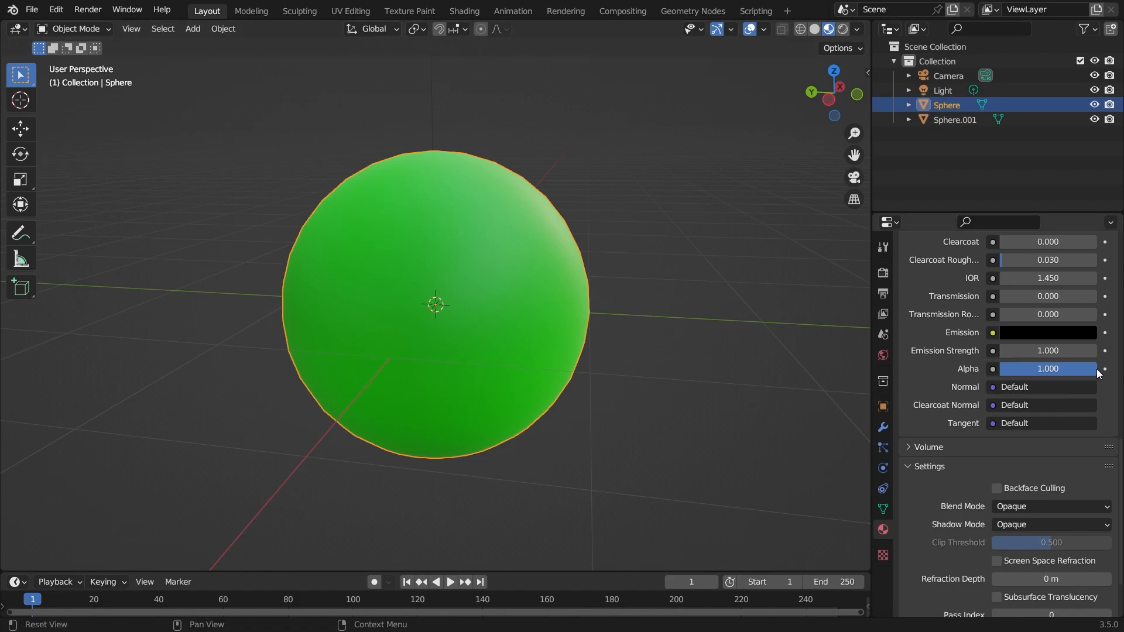
pyautogui.moveTo(1099, 374); pyautogui.dragTo(990, 373)
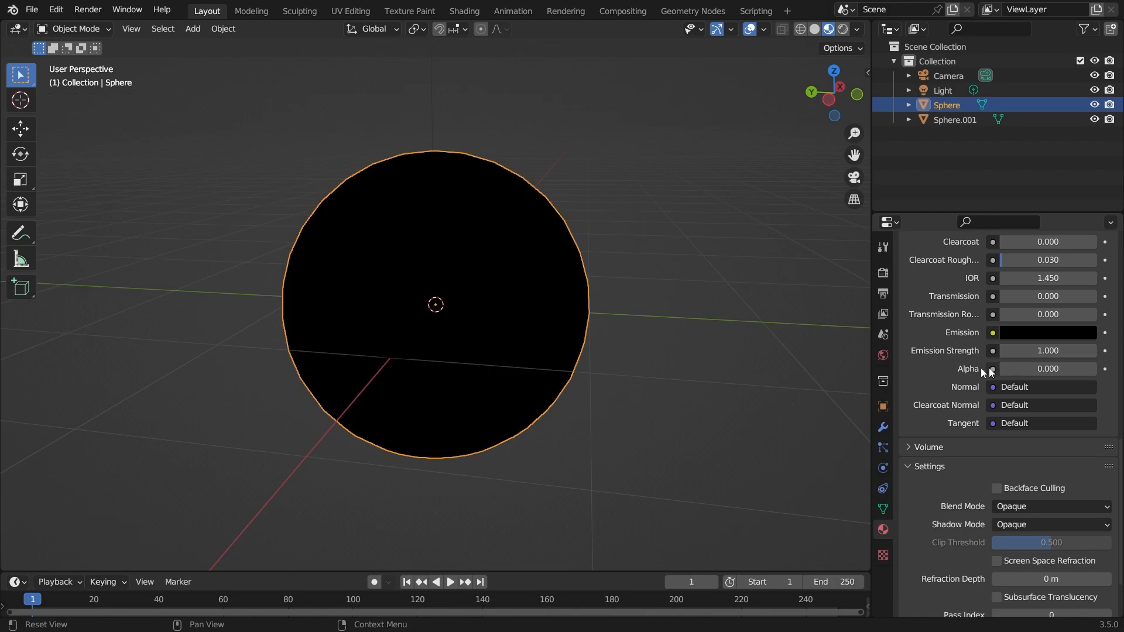
pyautogui.scroll(2, 572, 396)
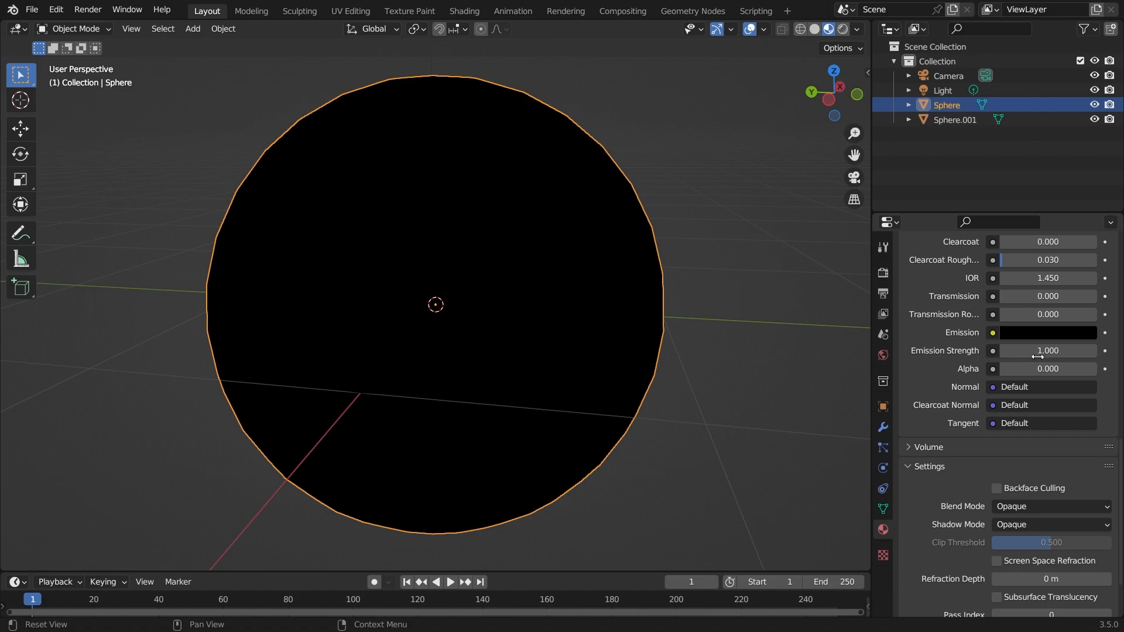
pyautogui.moveTo(1017, 375); pyautogui.dragTo(1098, 374)
# Set the outer sphere material's Blend Mode to Alpha Clip and widen the Properties editor
pyautogui.click(1024, 507)
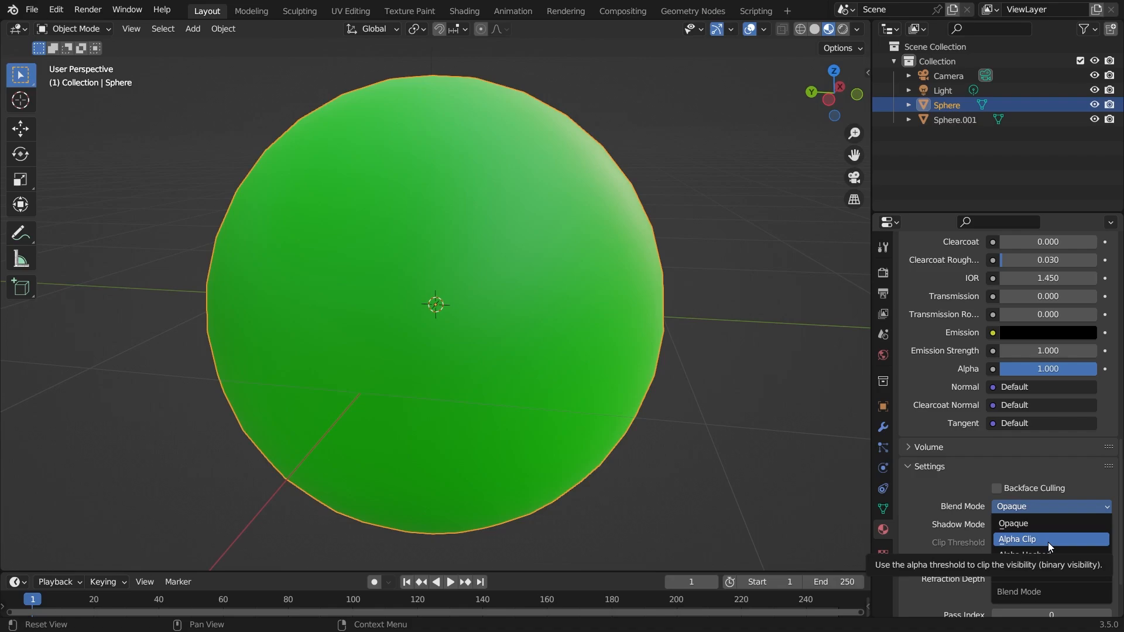
pyautogui.scroll(-3, 766, 384)
pyautogui.moveTo(765, 385); pyautogui.dragTo(706, 419, button='middle')
pyautogui.scroll(2, 706, 418)
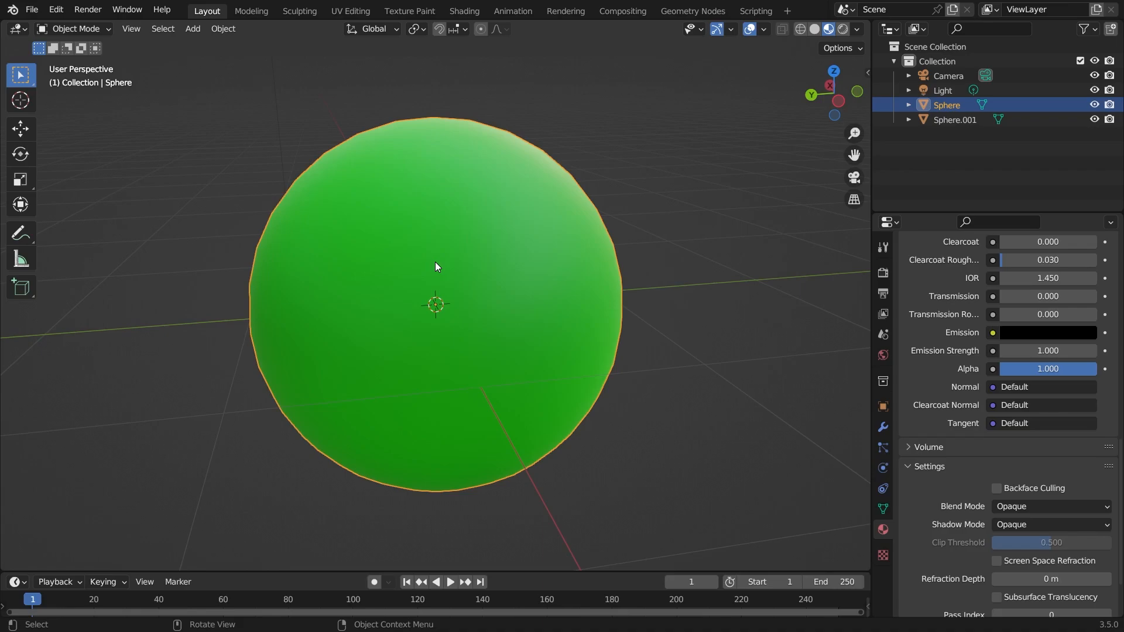
pyautogui.click(1061, 508)
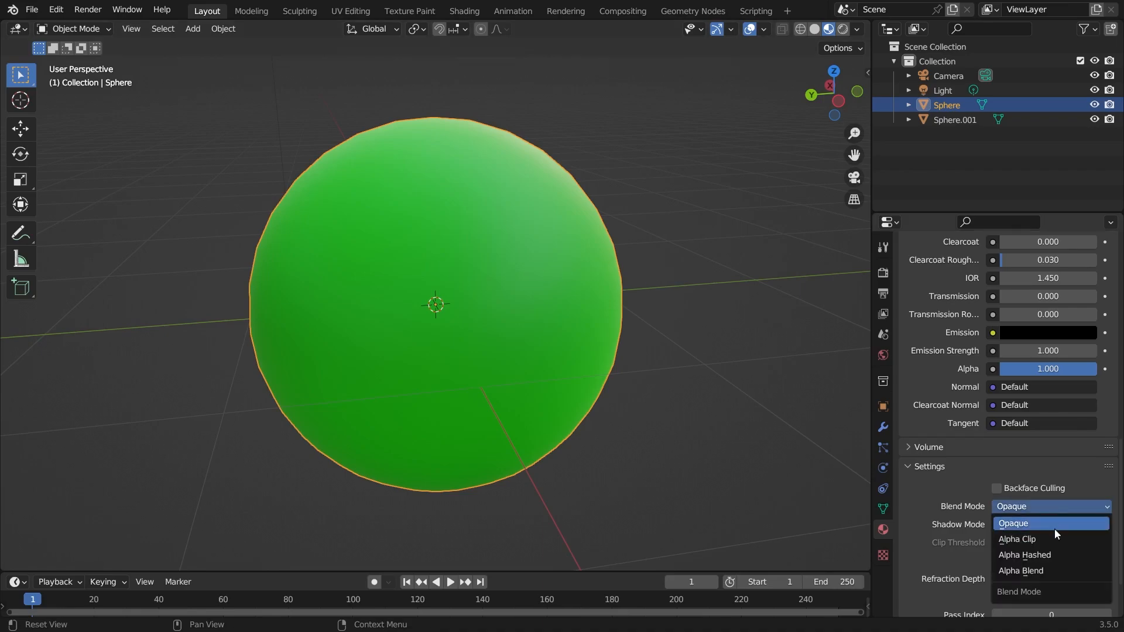
pyautogui.click(1054, 539)
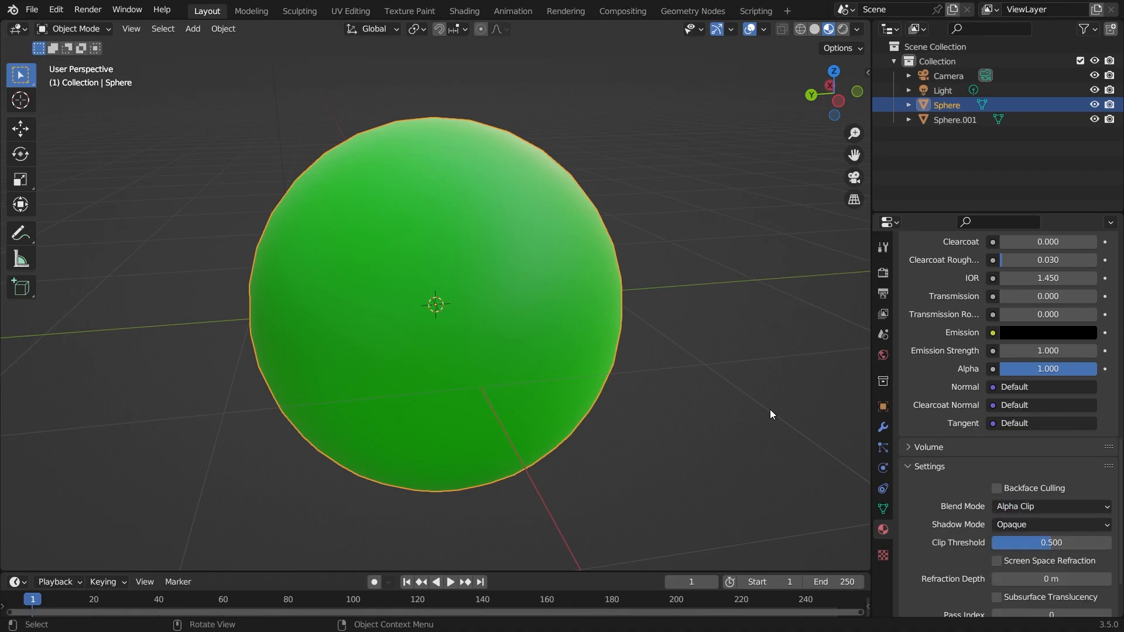
pyautogui.moveTo(873, 352); pyautogui.dragTo(819, 349)
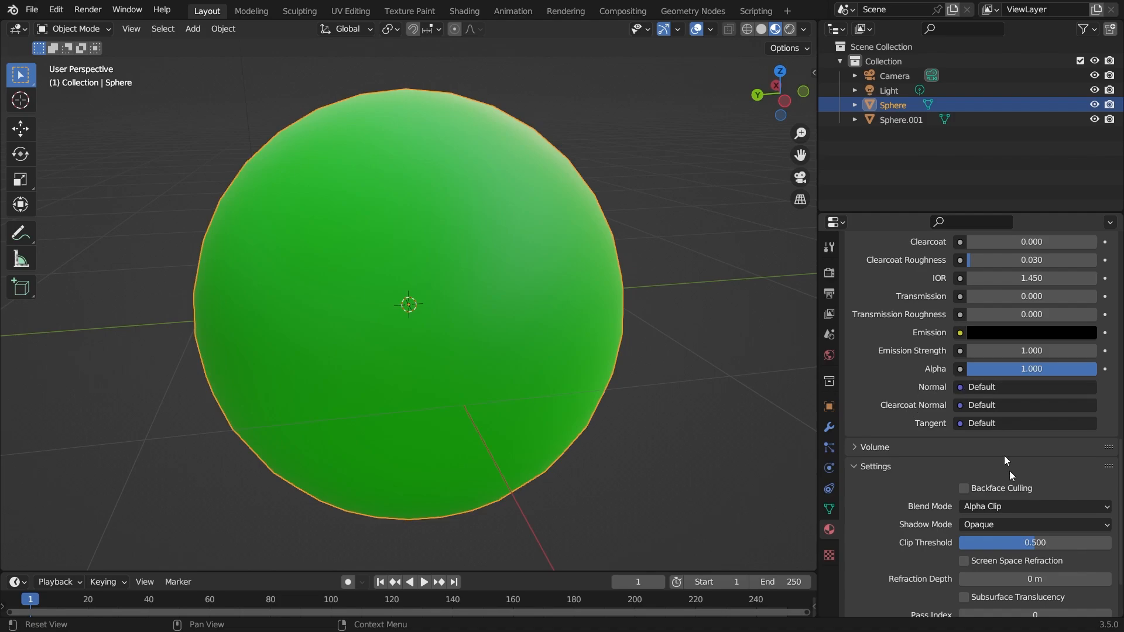
pyautogui.click(1044, 509)
pyautogui.click(1095, 540)
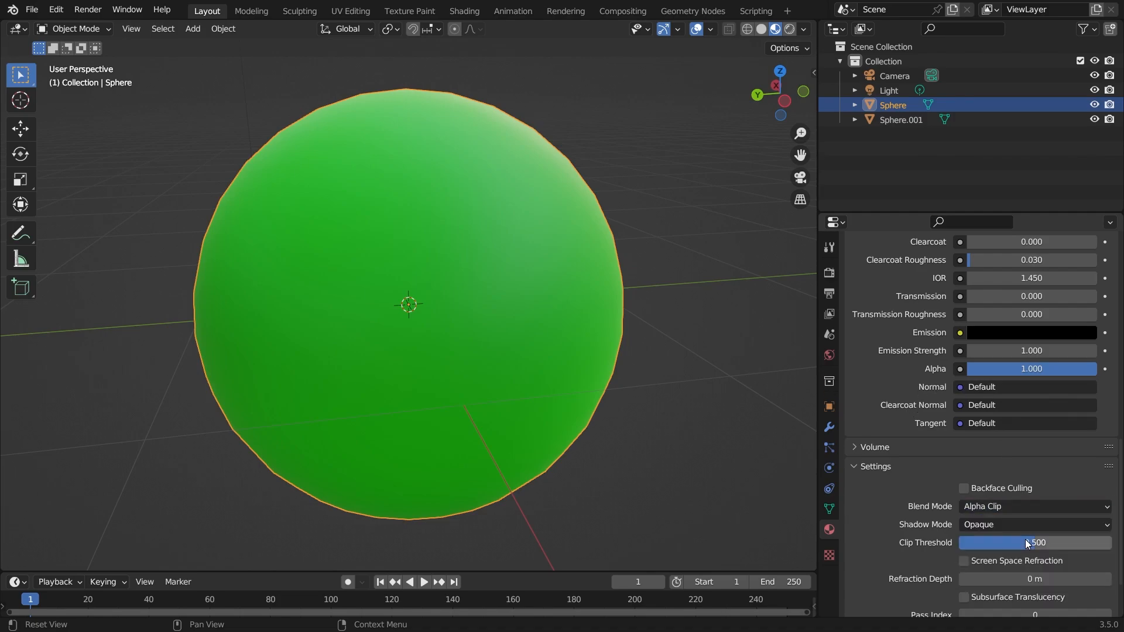
# Try an Alpha of 0.5 against the Alpha Clip threshold, and return Alpha to 1
pyautogui.click(1039, 368)
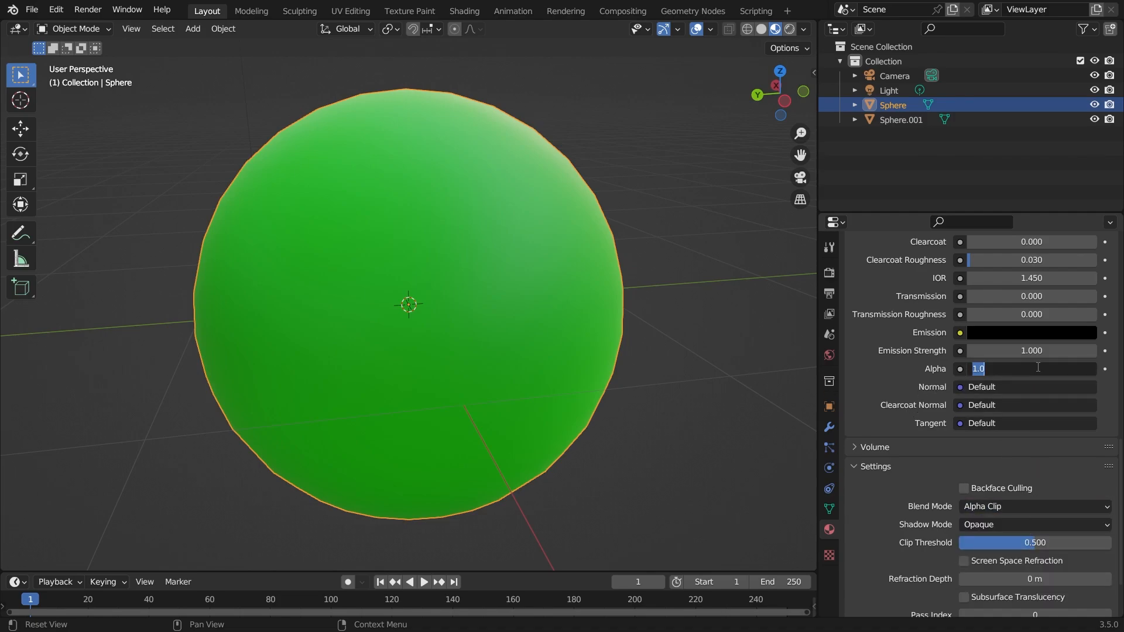
pyautogui.write('0.5')
pyautogui.press('Return')
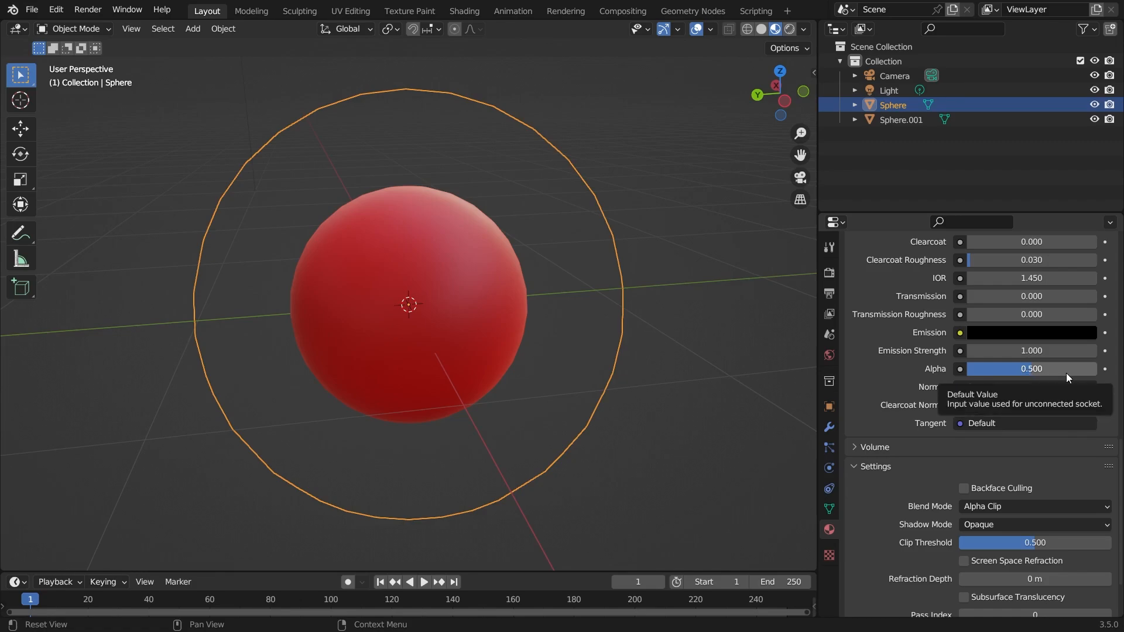
pyautogui.moveTo(1051, 377); pyautogui.dragTo(1097, 369)
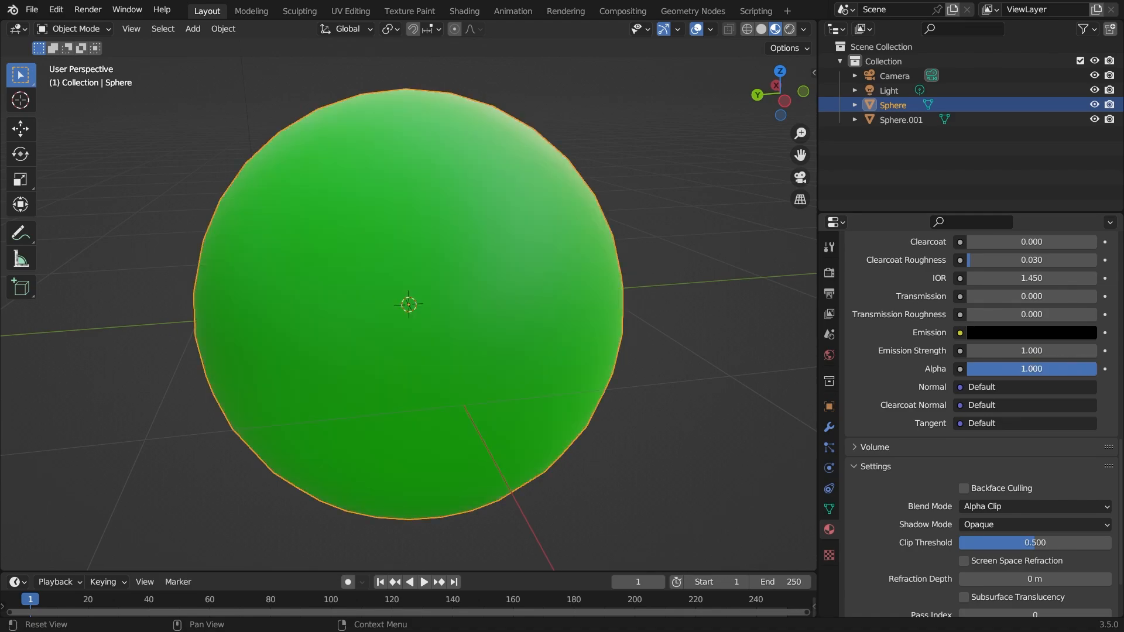
# Change the outer sphere material's Blend Mode to Alpha Hashed
pyautogui.click(1013, 507)
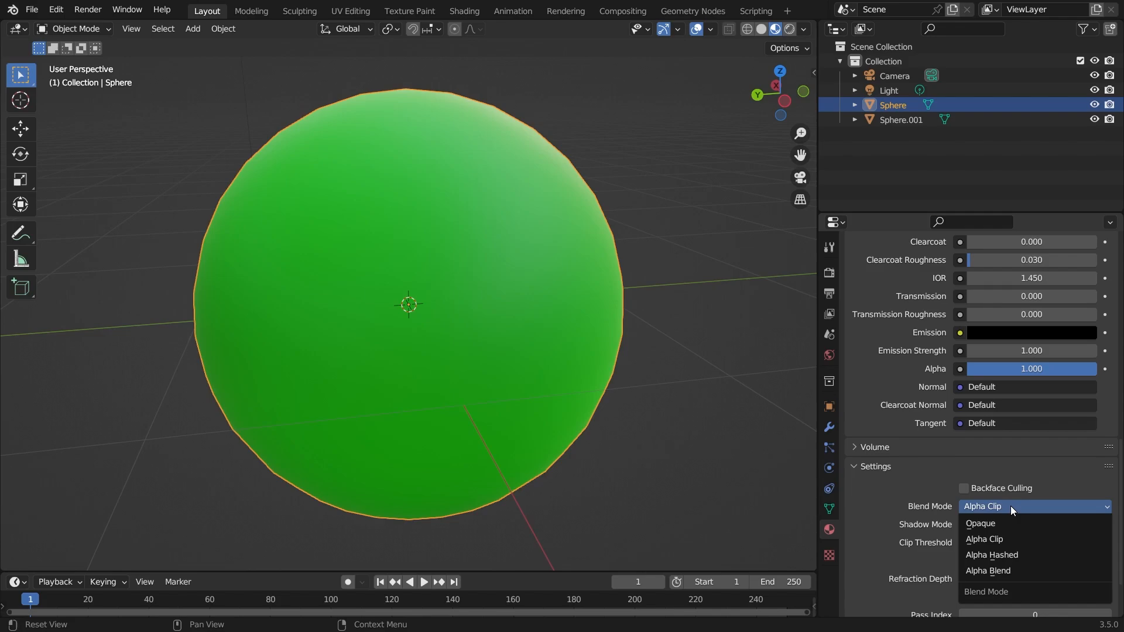
pyautogui.click(1015, 557)
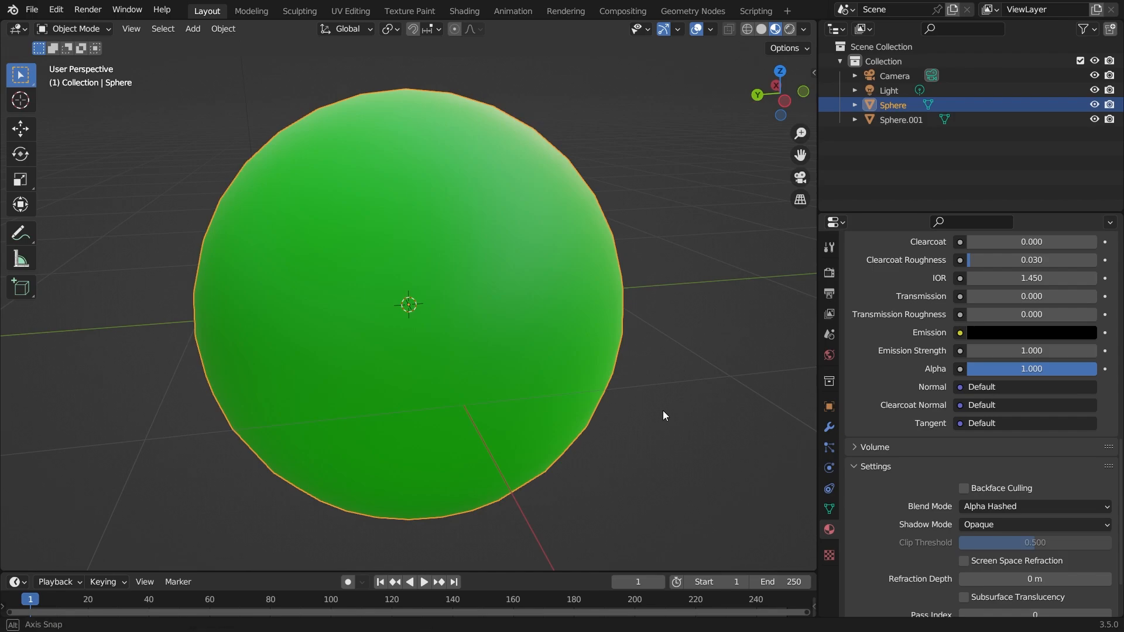
pyautogui.moveTo(665, 414); pyautogui.dragTo(523, 391, button='middle')
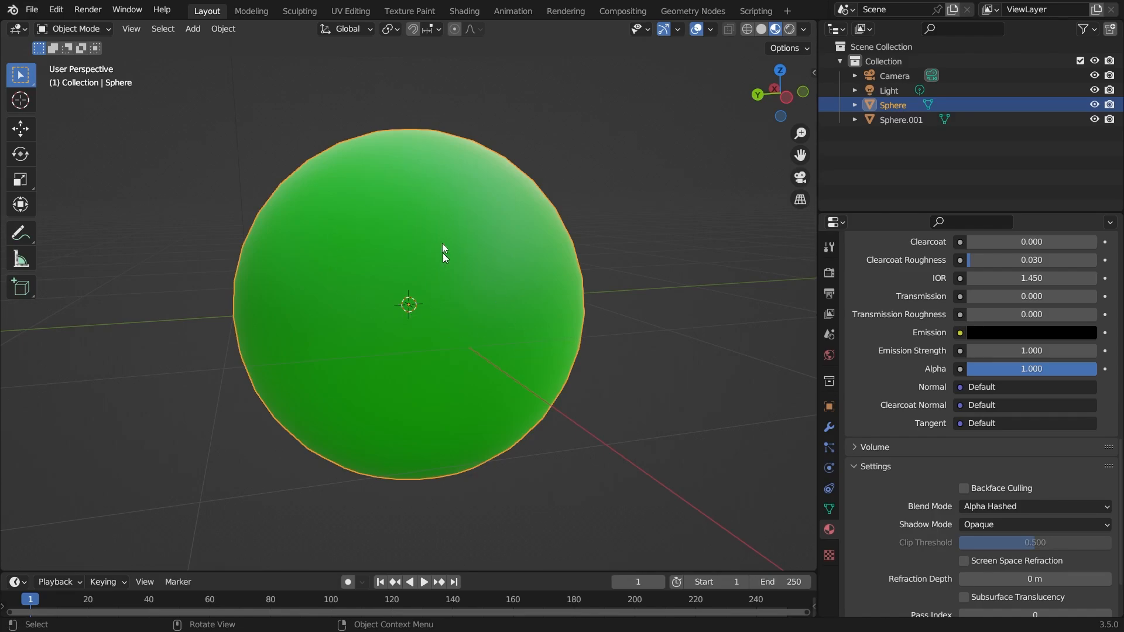
pyautogui.scroll(1, 366, 328)
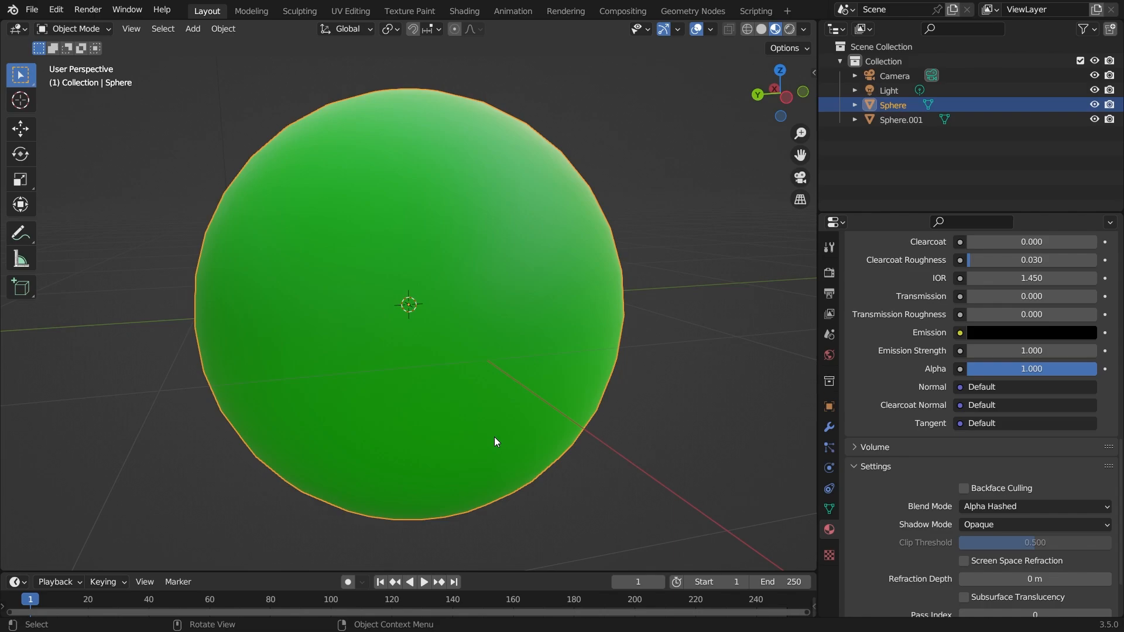
pyautogui.click(1040, 517)
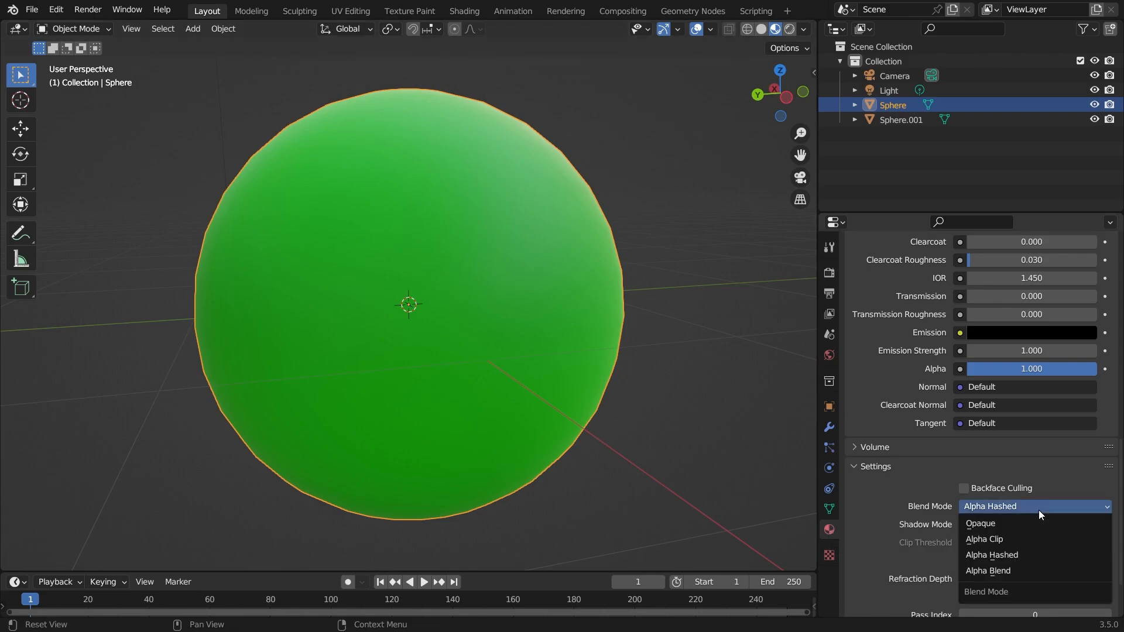
pyautogui.click(1026, 553)
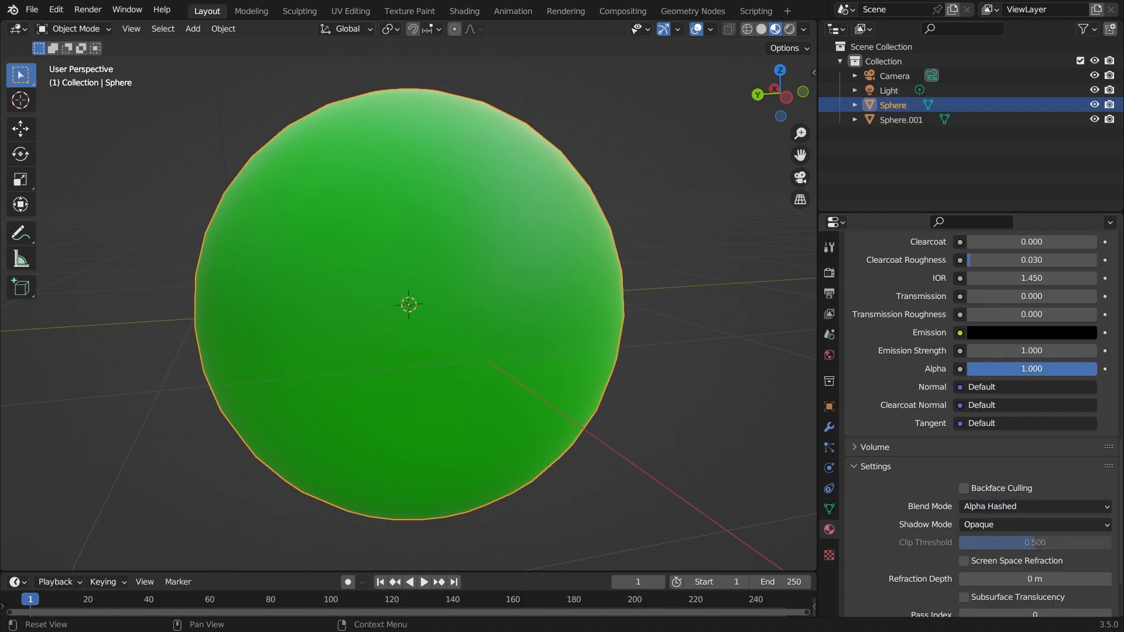
# Try Alpha values of 0.906 and 0.175 on the outer sphere's material, and settle on 0.417
pyautogui.moveTo(1032, 369); pyautogui.dragTo(1019, 369)
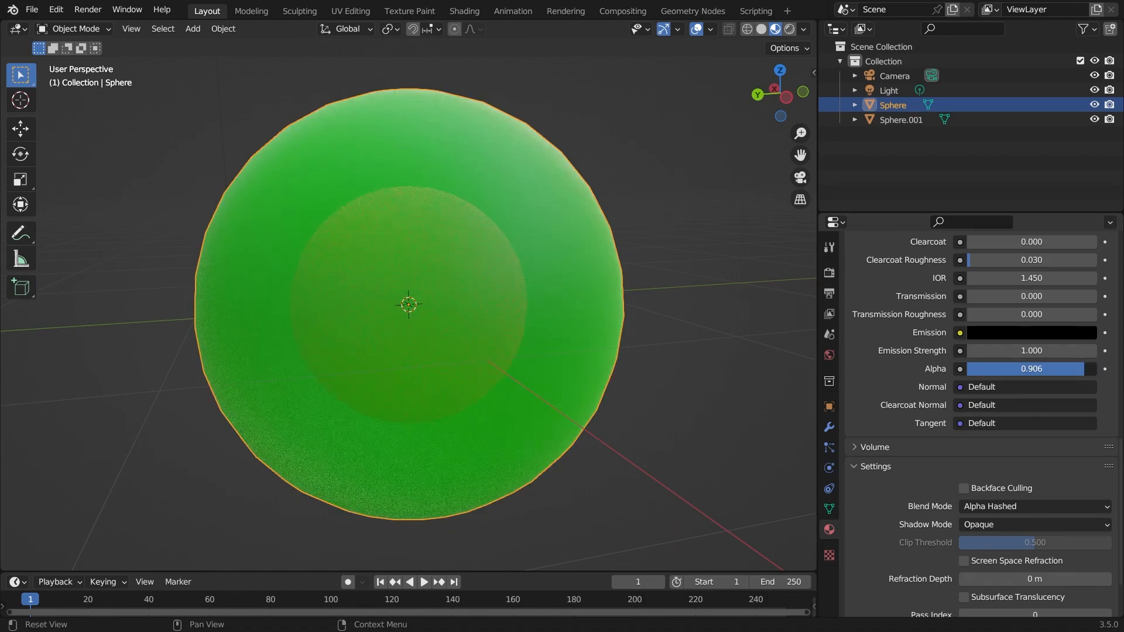
pyautogui.scroll(2, 573, 396)
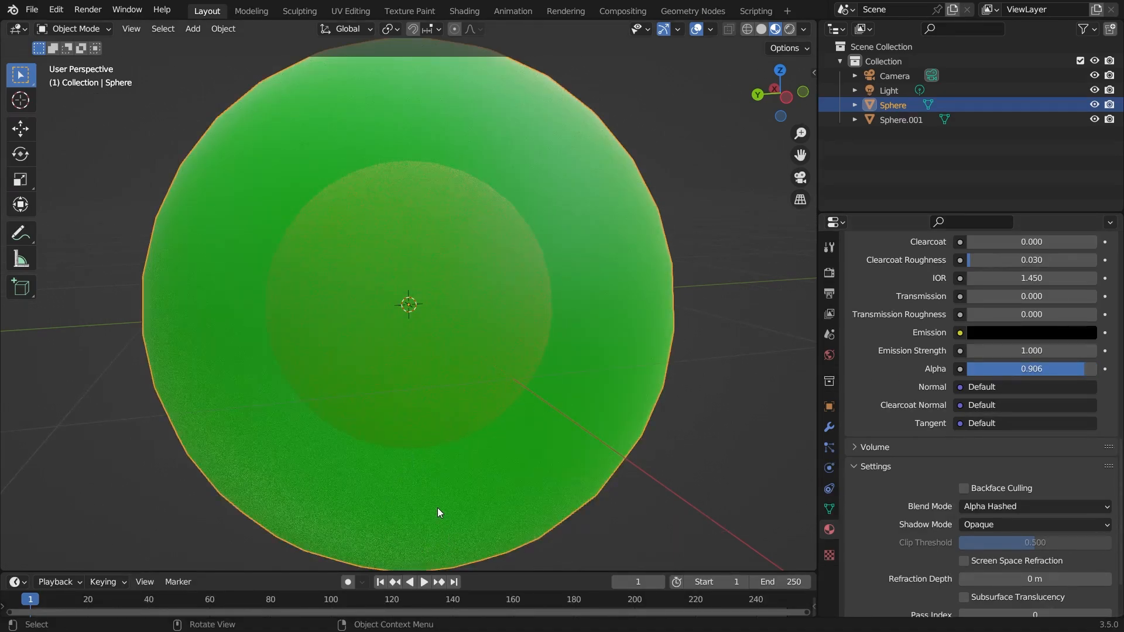
pyautogui.scroll(1, 438, 507)
pyautogui.scroll(-1, 443, 501)
pyautogui.moveTo(1078, 371); pyautogui.dragTo(990, 372)
pyautogui.moveTo(713, 367); pyautogui.dragTo(736, 369, button='middle')
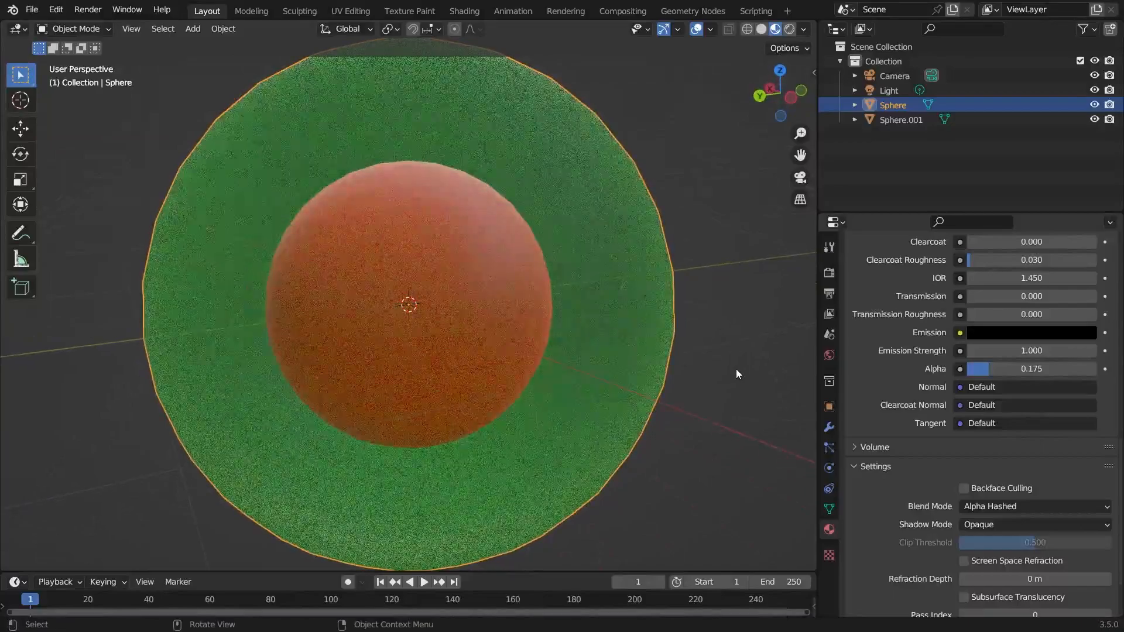
pyautogui.scroll(5, 736, 369)
pyautogui.scroll(-5, 736, 369)
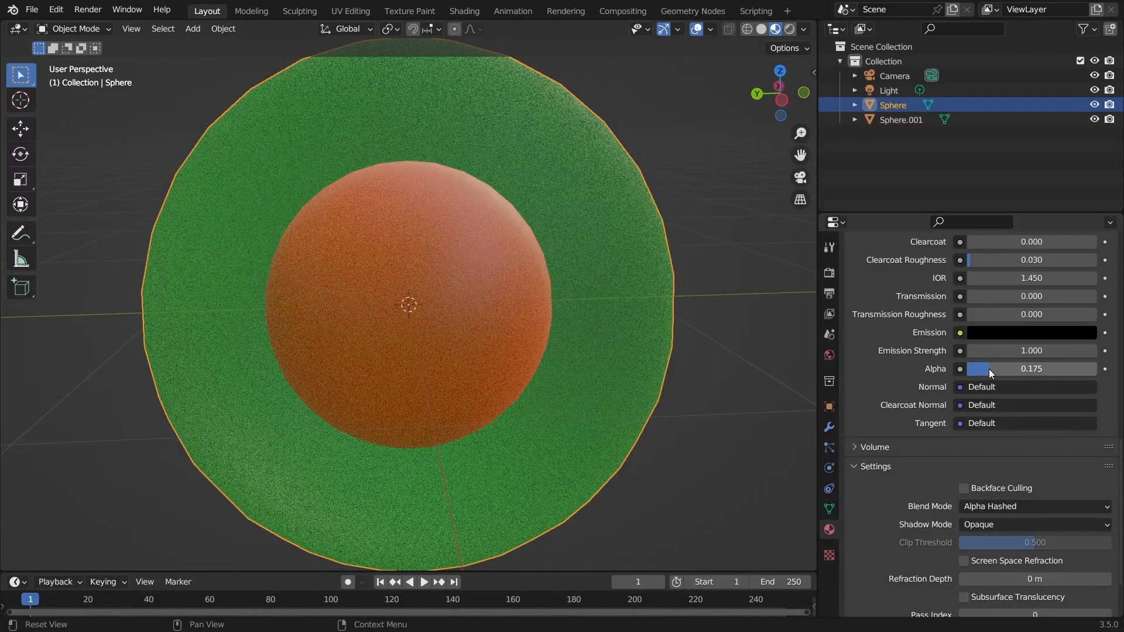
pyautogui.moveTo(979, 369); pyautogui.dragTo(1082, 380)
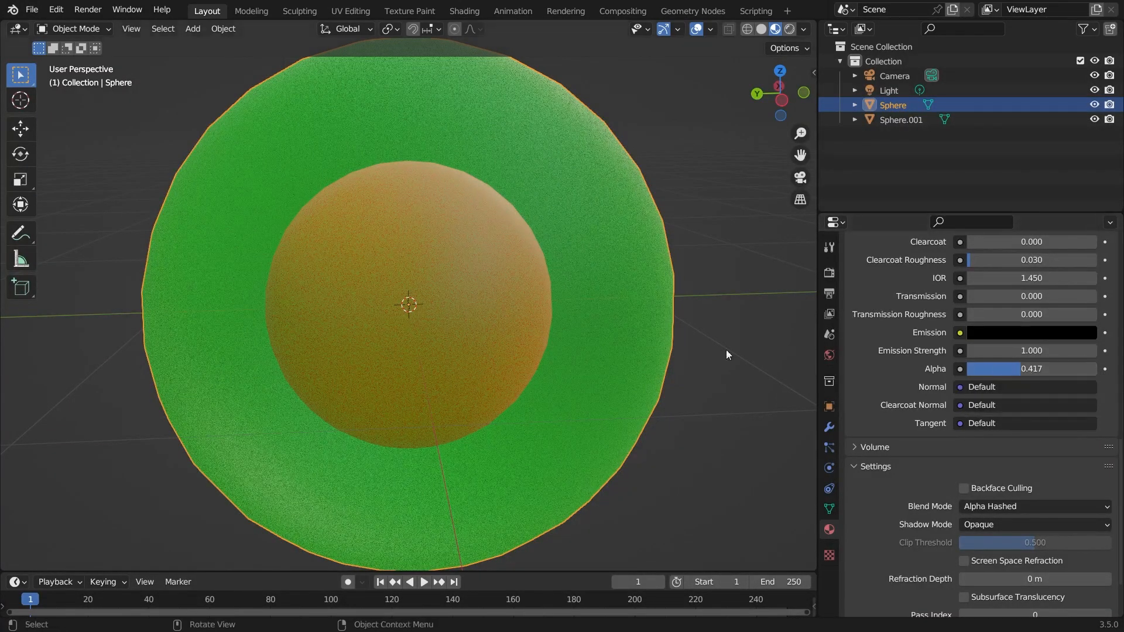
pyautogui.scroll(-2, 606, 353)
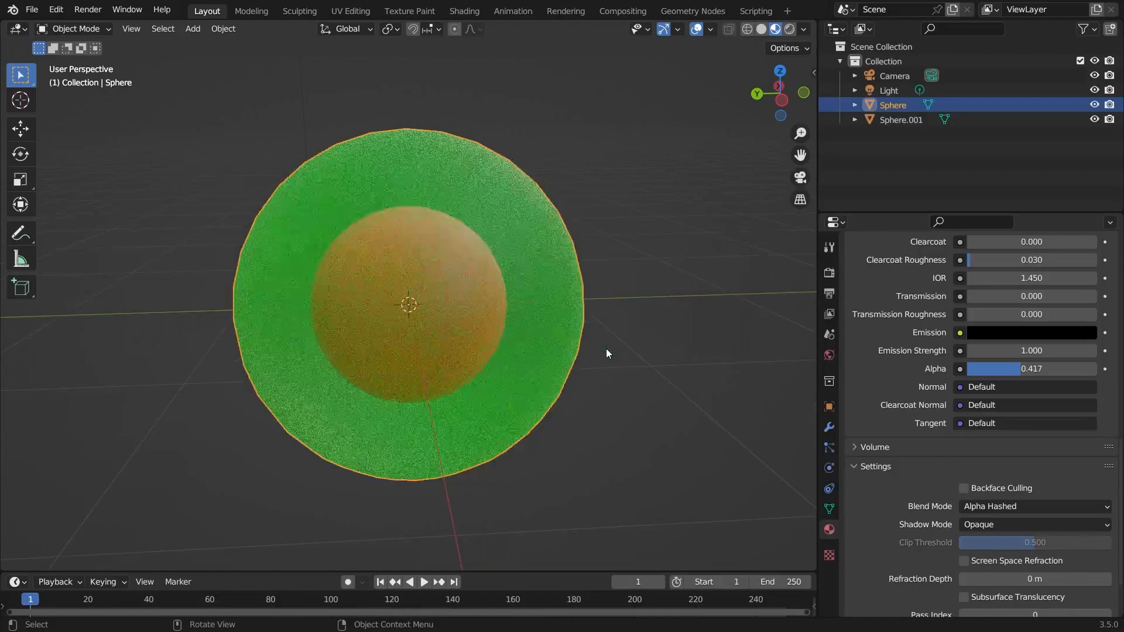
# Render the image, inspect the two spheres up close in the result, and close the render window
pyautogui.click(89, 10)
pyautogui.click(124, 36)
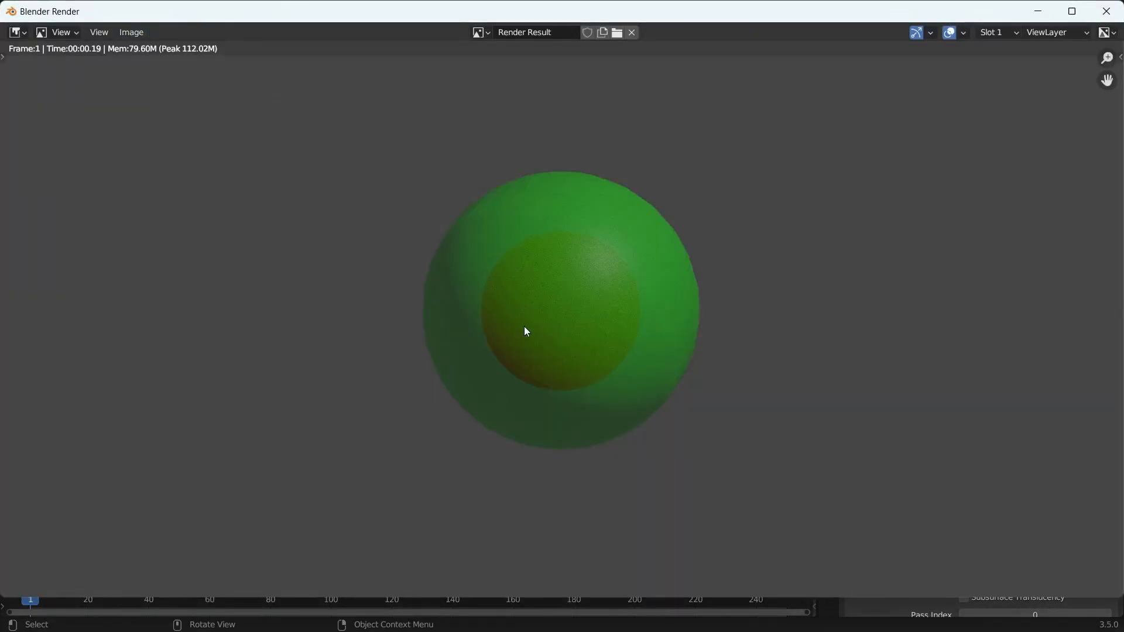
pyautogui.scroll(2, 568, 371)
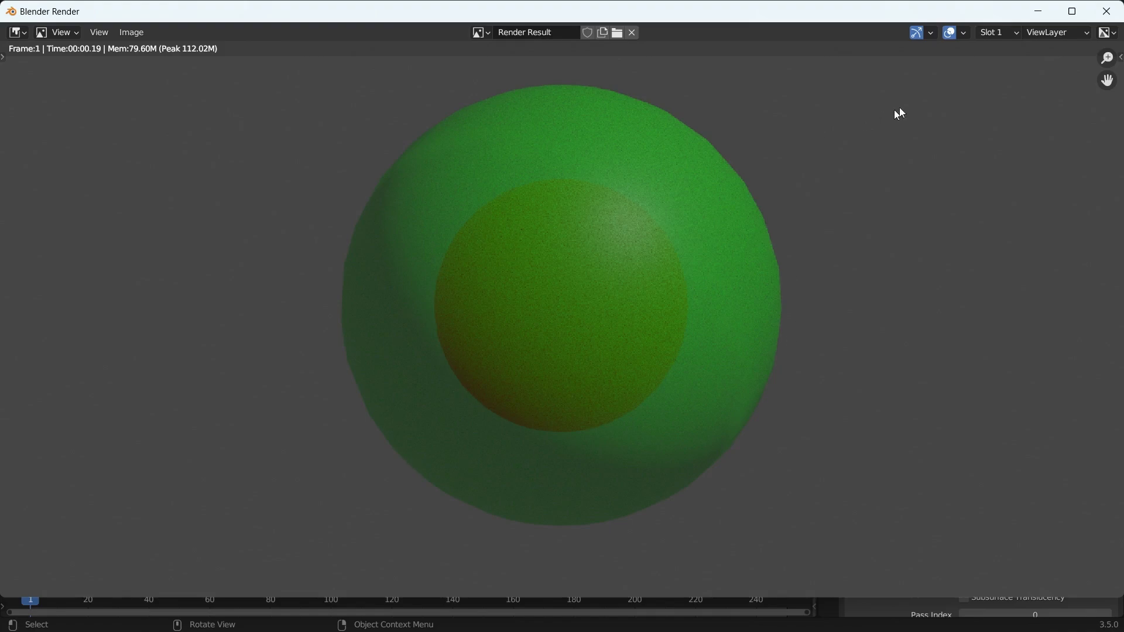
pyautogui.click(1109, 12)
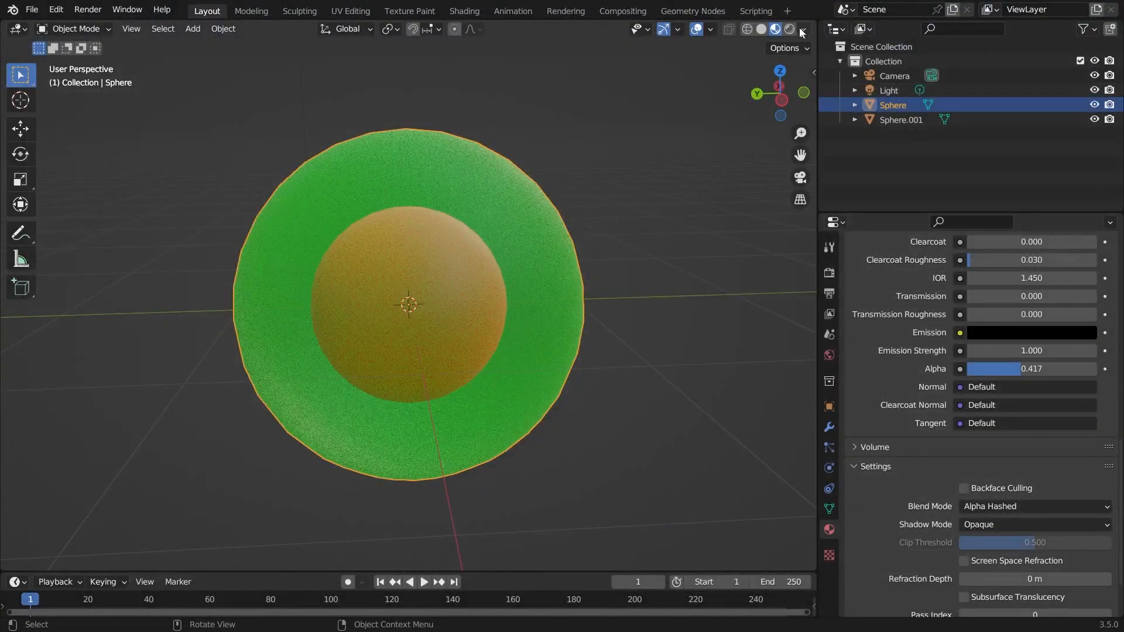
# Switch the viewport to Rendered shading and split off a Shader Editor area beside it showing the World nodes
pyautogui.click(789, 29)
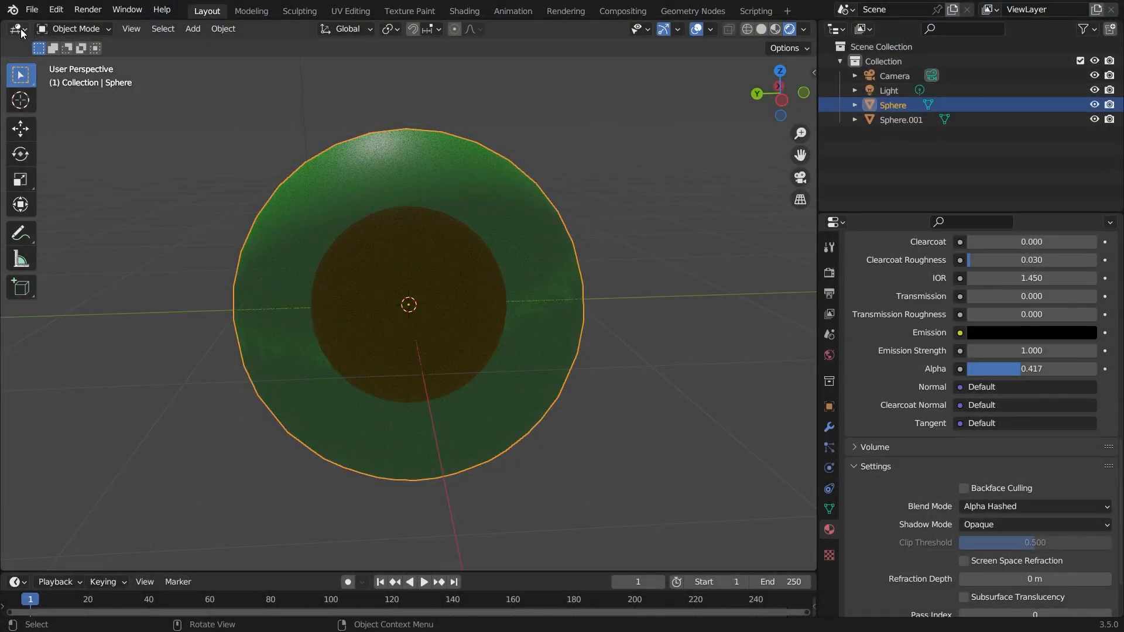
pyautogui.moveTo(3, 22); pyautogui.dragTo(499, 109)
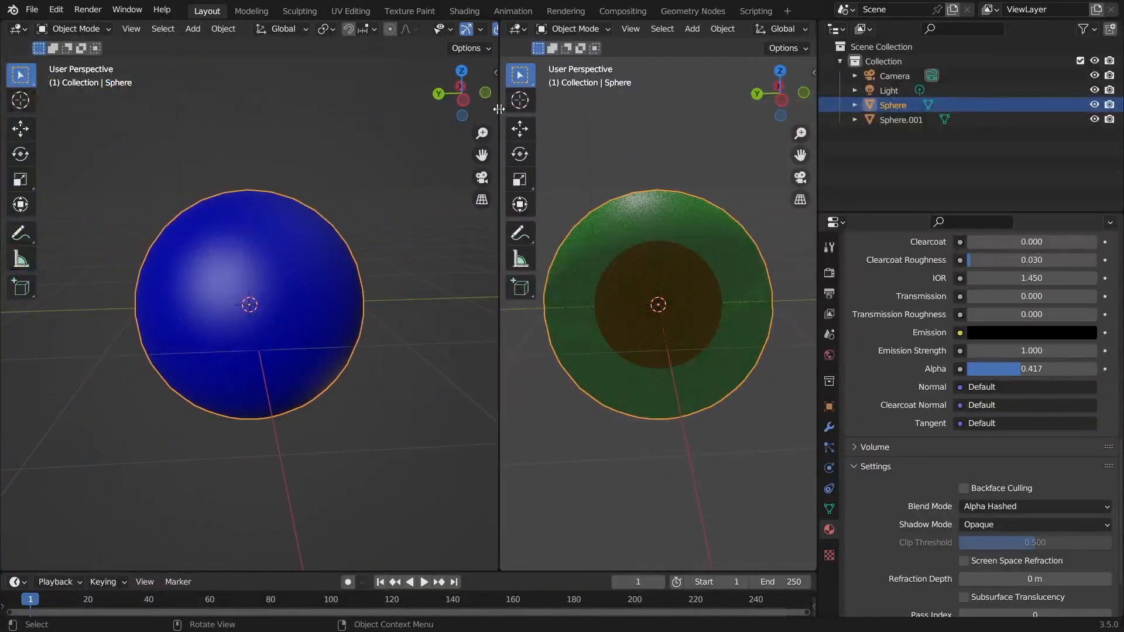
pyautogui.click(19, 29)
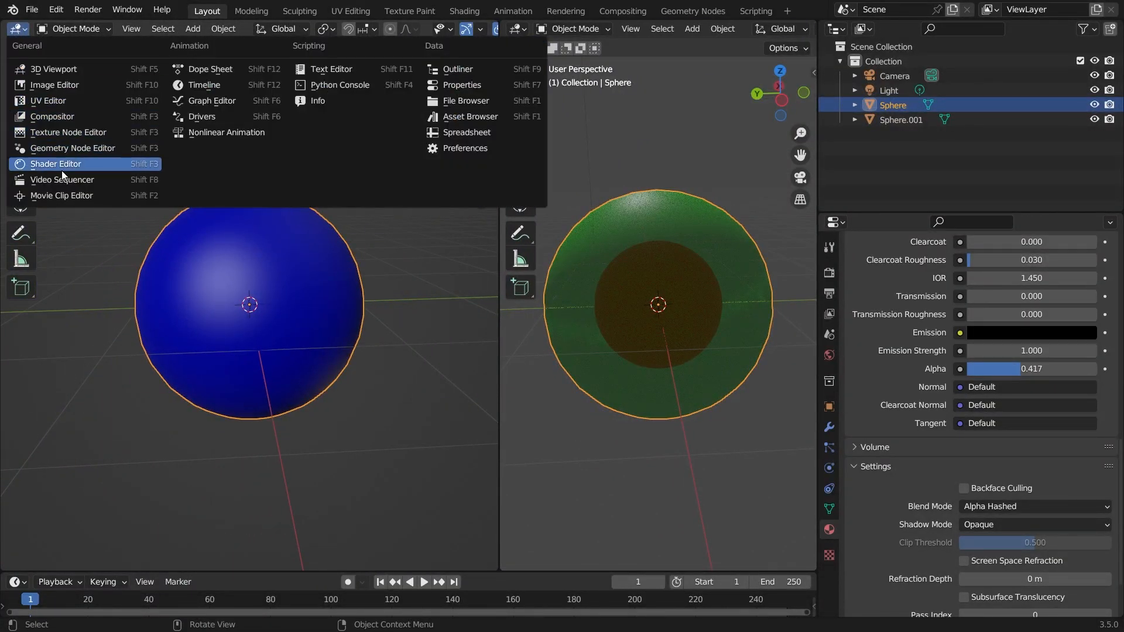
pyautogui.click(35, 164)
pyautogui.click(65, 31)
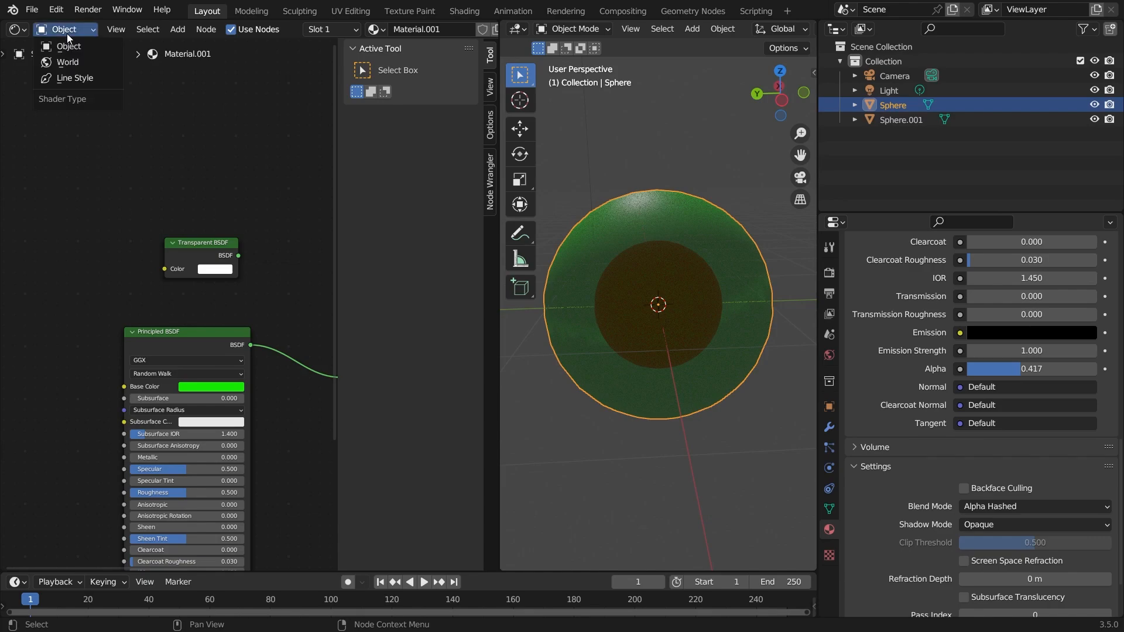
pyautogui.click(68, 62)
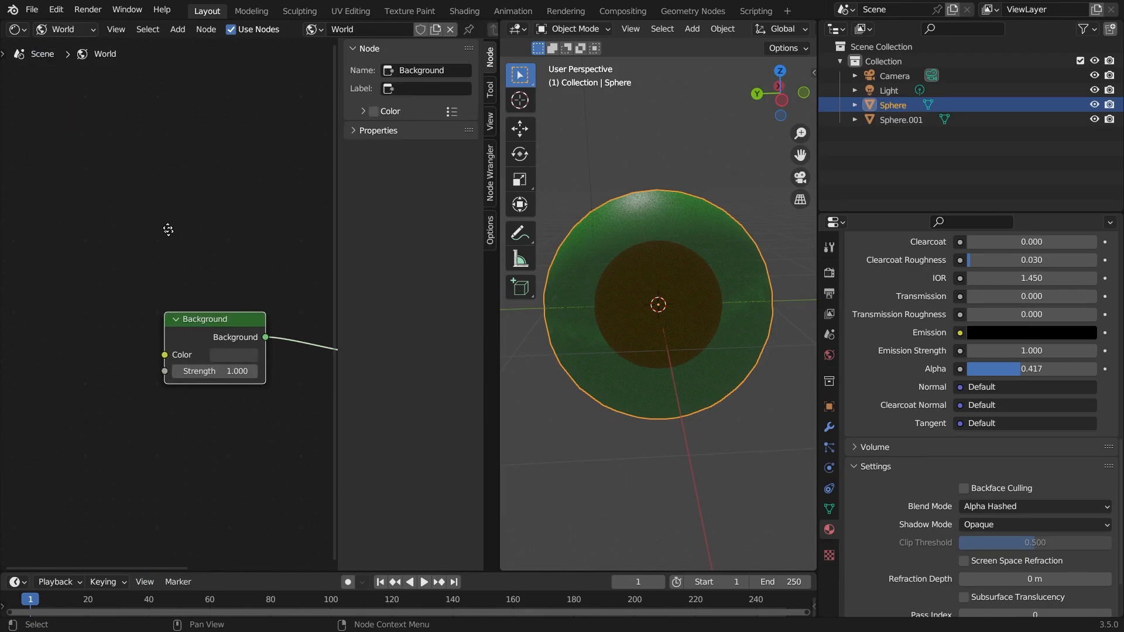
# Add an Environment Texture node to the World and connect it to the Background node's Color input
pyautogui.hotkey('shift', 'a')
pyautogui.click(174, 196)
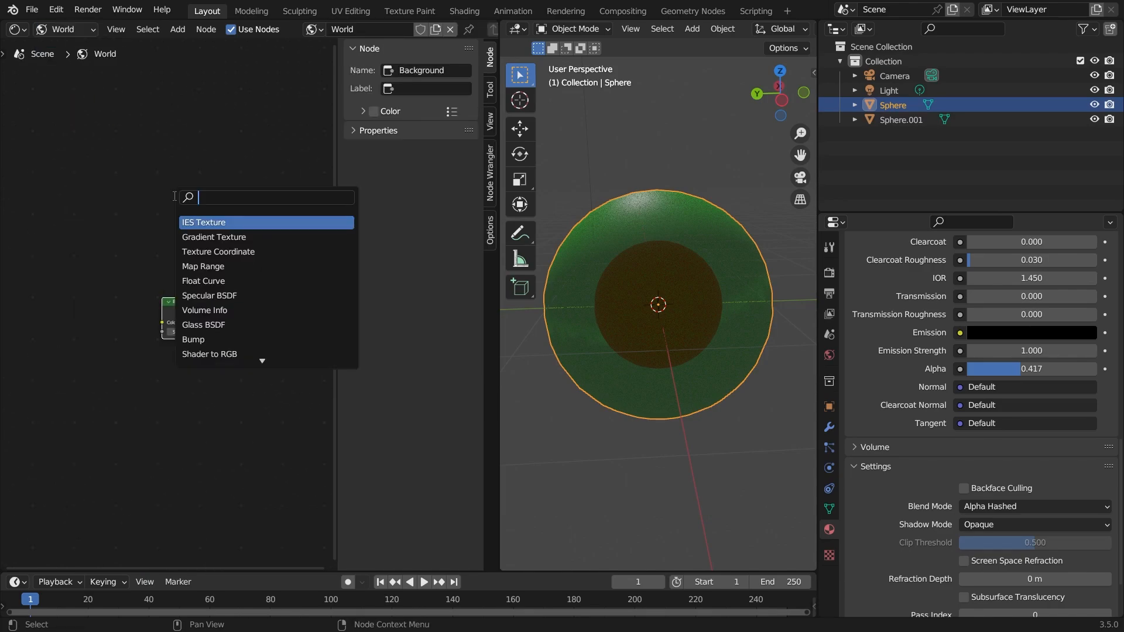
pyautogui.write('en')
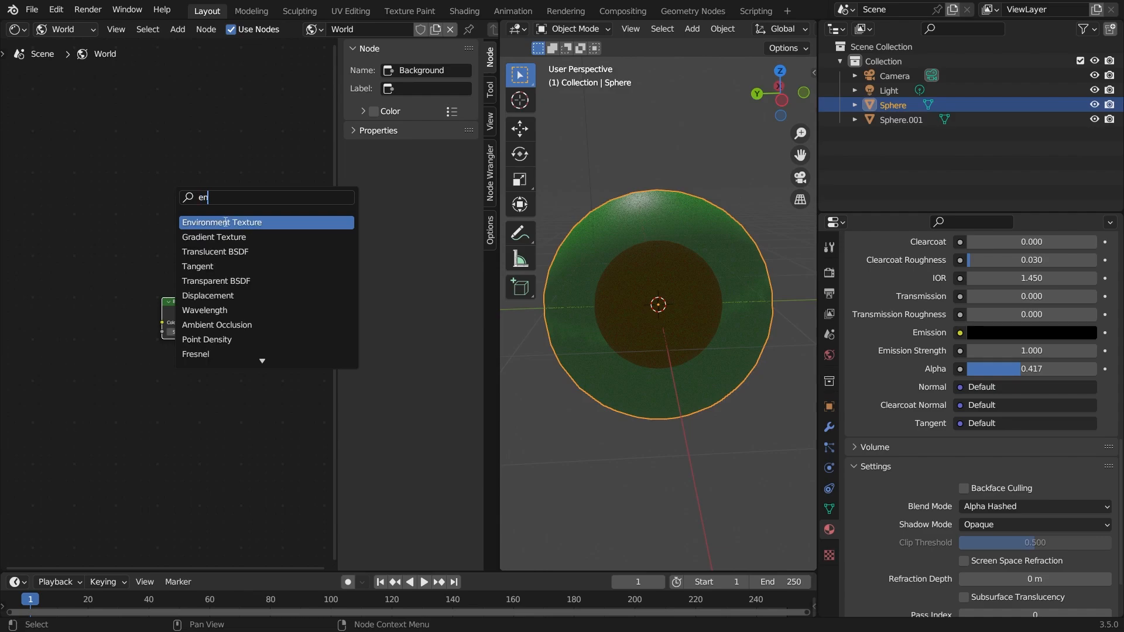
pyautogui.click(226, 222)
pyautogui.click(163, 322)
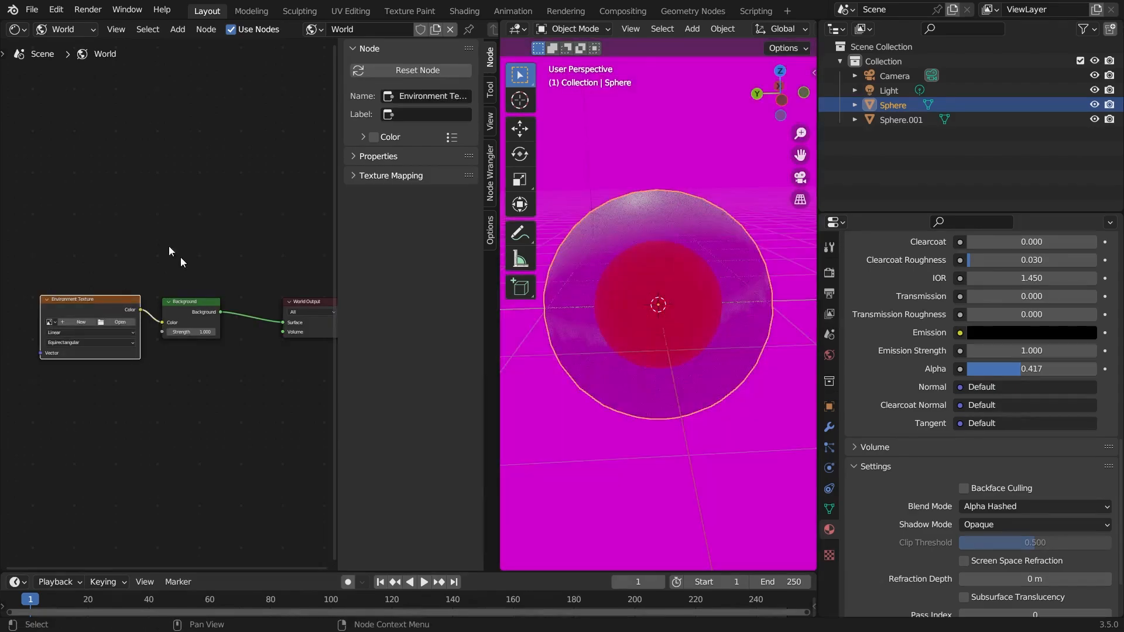
# Load the 3.exr image from the G:\HDRI folder into the World's Environment Texture node
pyautogui.scroll(1, 169, 246)
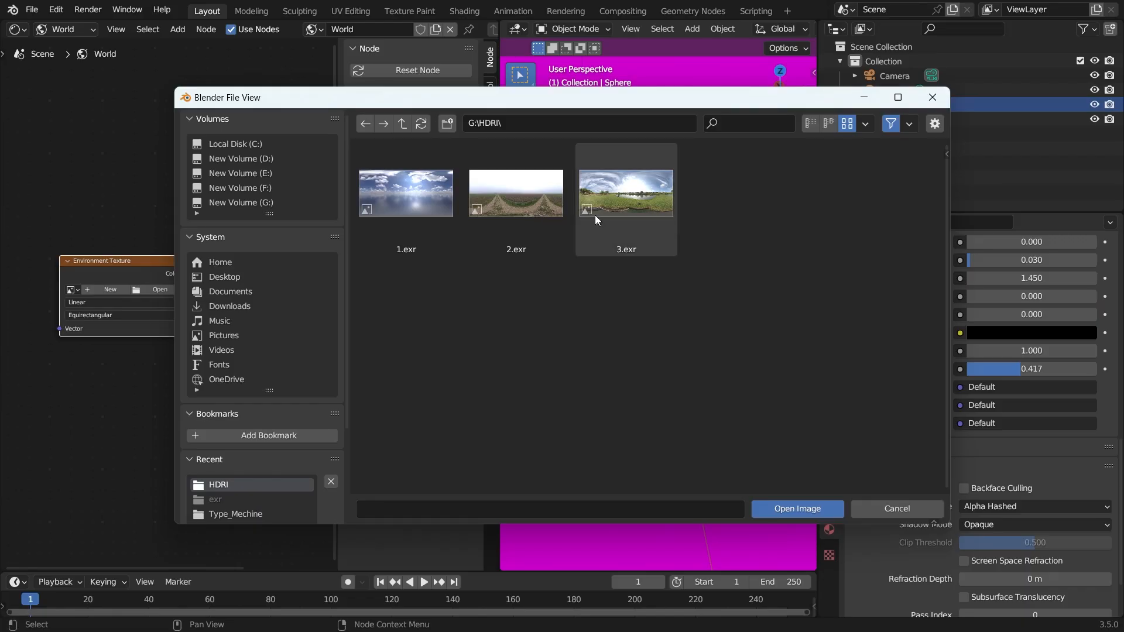
pyautogui.click(624, 204)
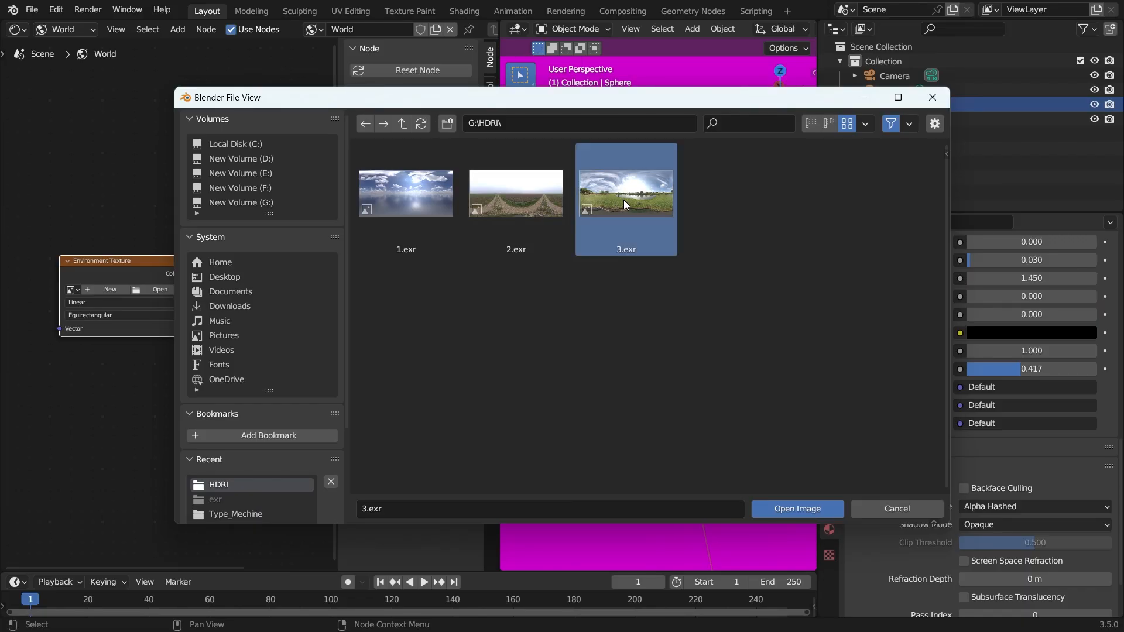
pyautogui.click(785, 508)
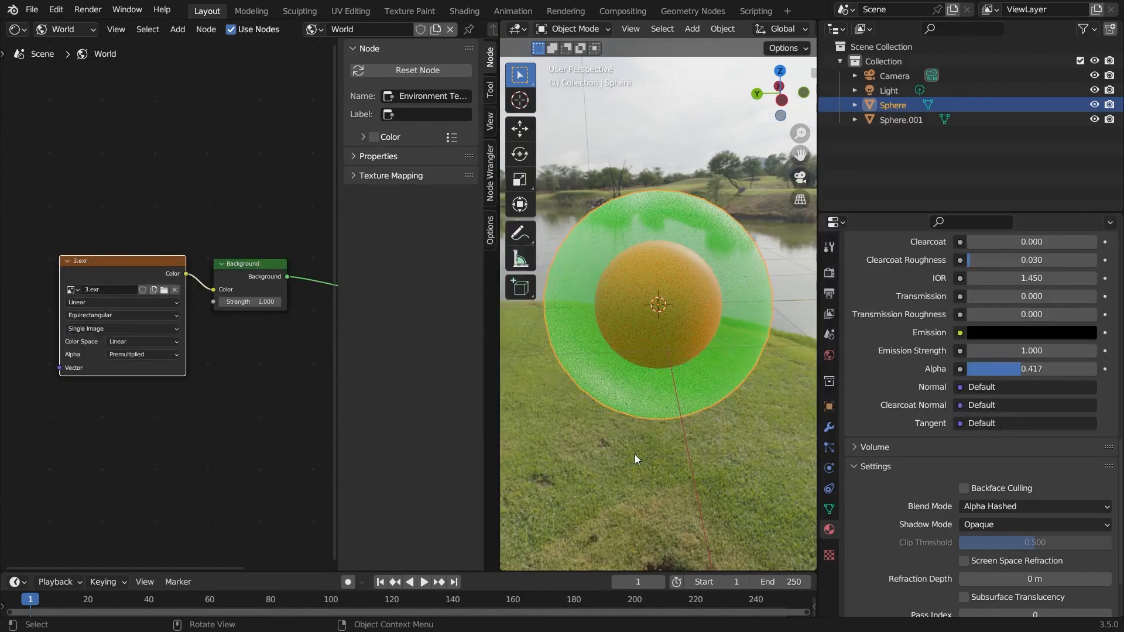
# Close the Shader Editor area to enlarge the viewport, and examine both spheres against the environment from several angles
pyautogui.moveTo(634, 455); pyautogui.dragTo(748, 447, button='middle')
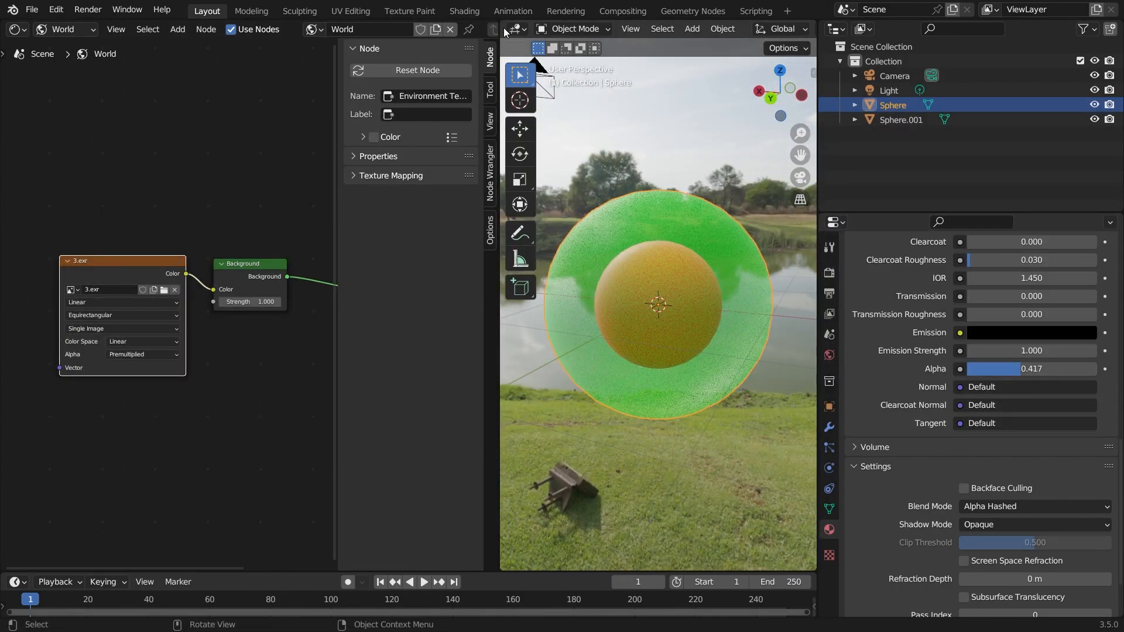
pyautogui.moveTo(504, 22); pyautogui.dragTo(472, 31)
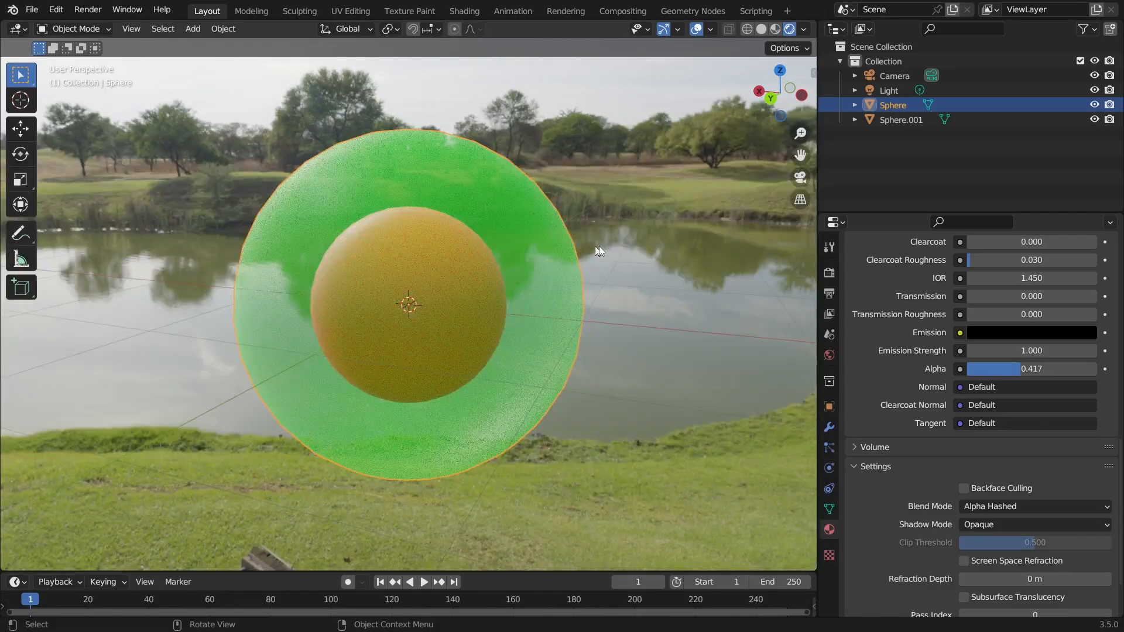
pyautogui.moveTo(599, 246); pyautogui.dragTo(629, 228, button='middle')
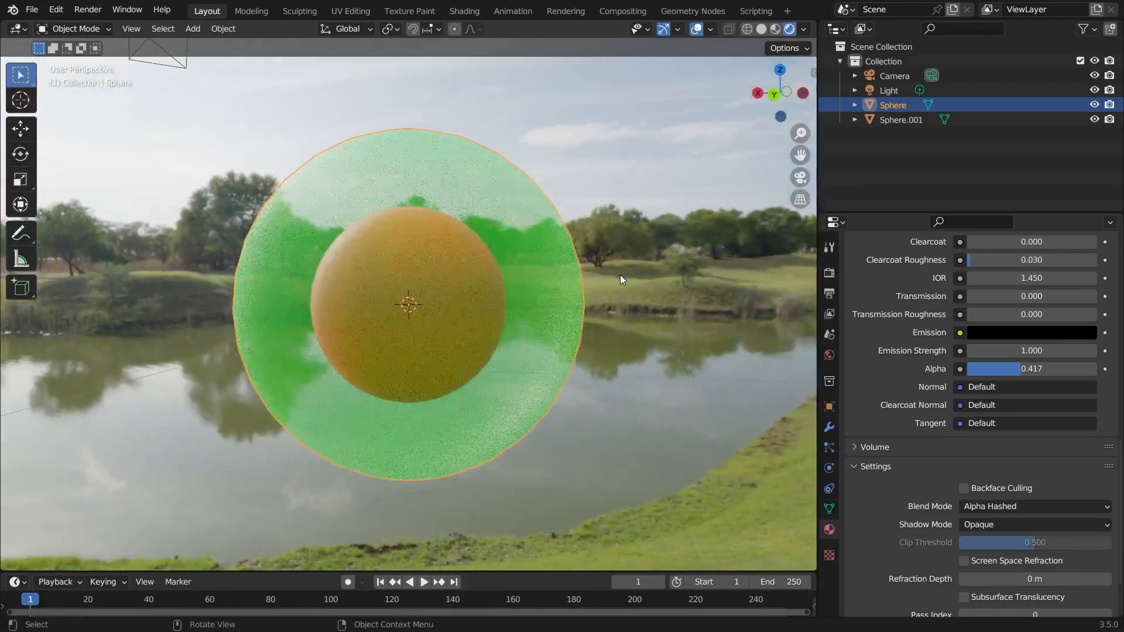
pyautogui.scroll(2, 620, 279)
pyautogui.moveTo(620, 281); pyautogui.dragTo(706, 329, button='middle')
pyautogui.scroll(2, 705, 330)
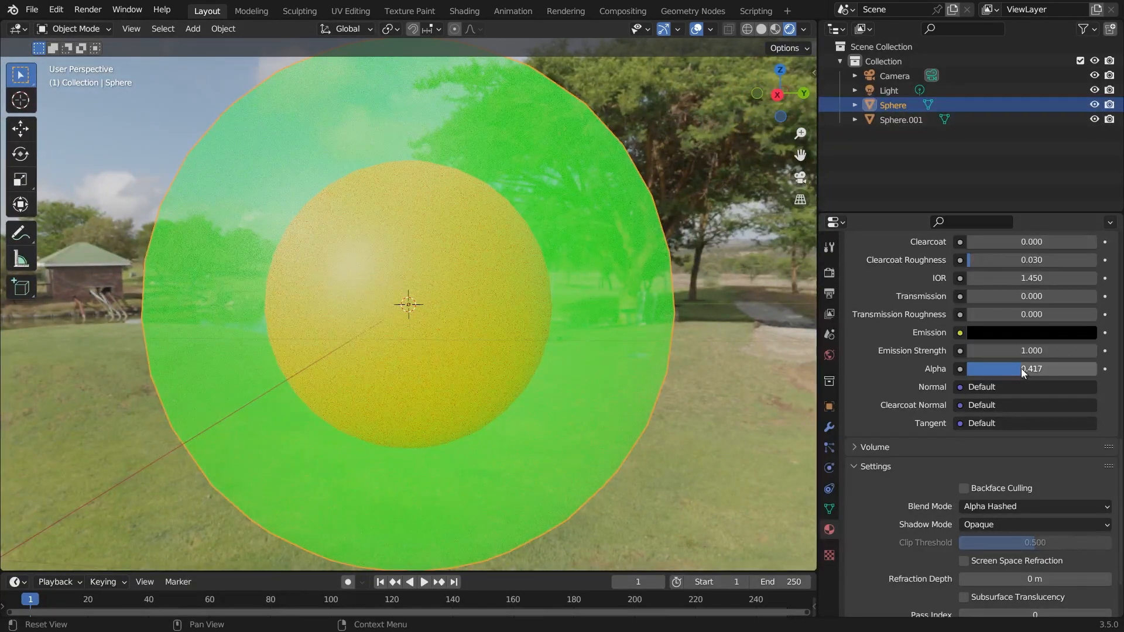
# Try an Alpha of 0.130 on the outer sphere's material, and settle on 1.000
pyautogui.moveTo(1024, 373); pyautogui.dragTo(979, 373)
pyautogui.scroll(-2, 754, 384)
pyautogui.moveTo(754, 384); pyautogui.dragTo(555, 382, button='middle')
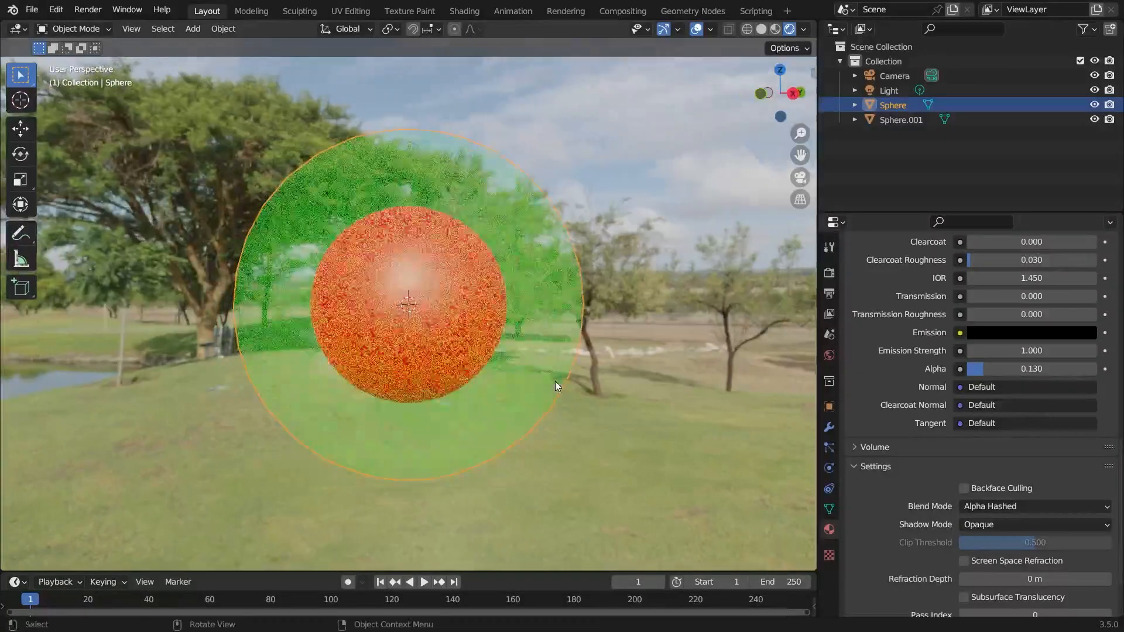
pyautogui.scroll(2, 555, 381)
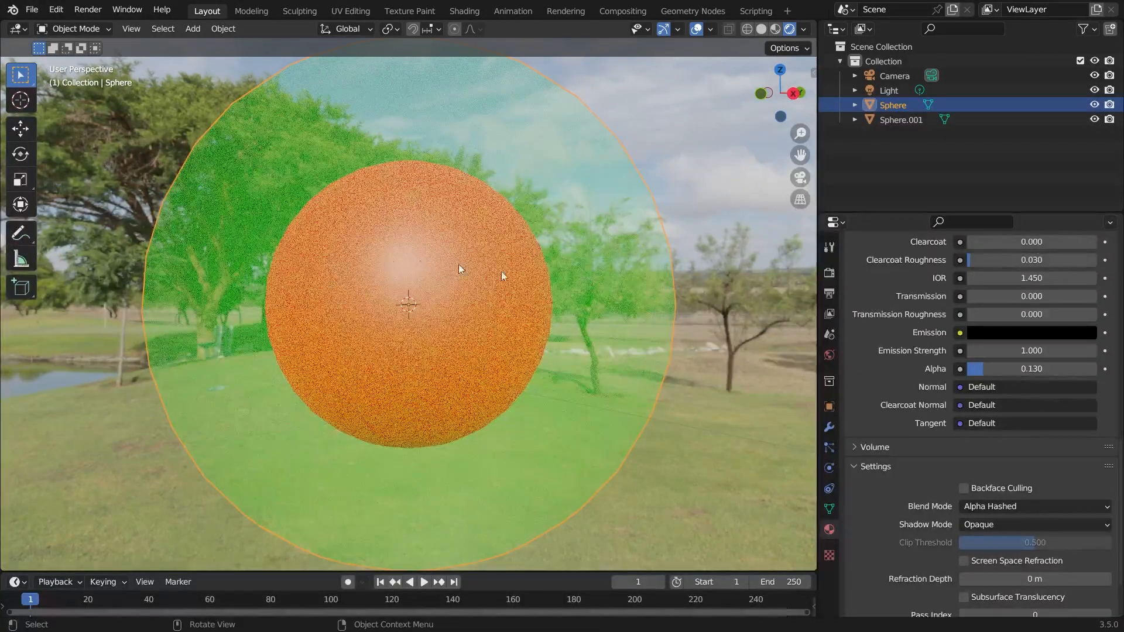
pyautogui.moveTo(983, 369); pyautogui.dragTo(1097, 369)
pyautogui.scroll(-3, 718, 440)
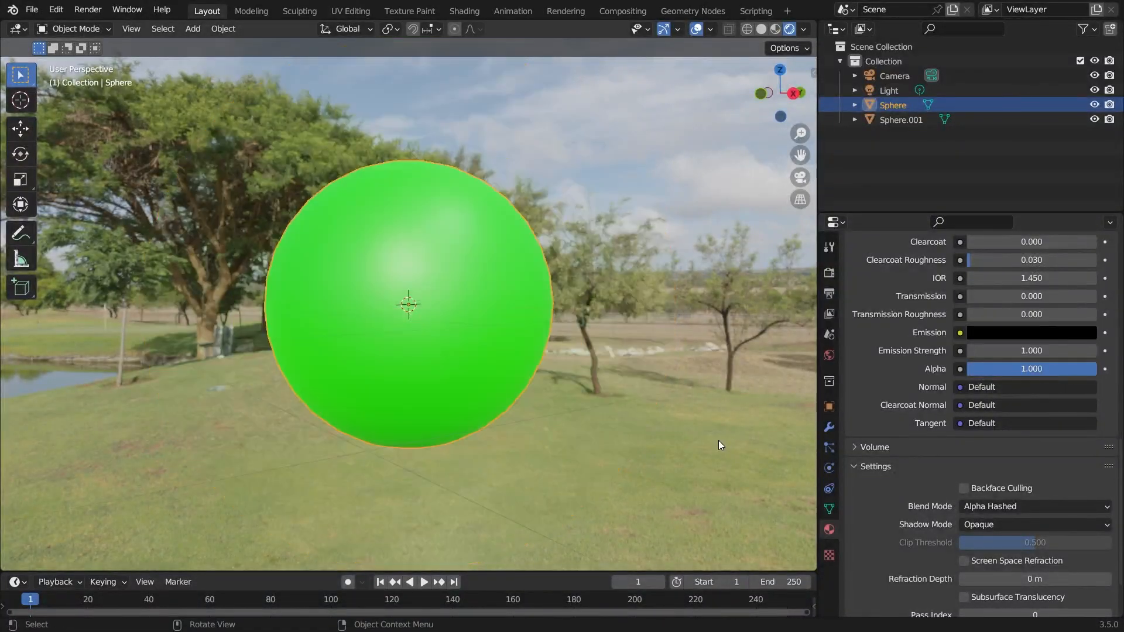
pyautogui.moveTo(502, 374); pyautogui.dragTo(473, 357, button='middle')
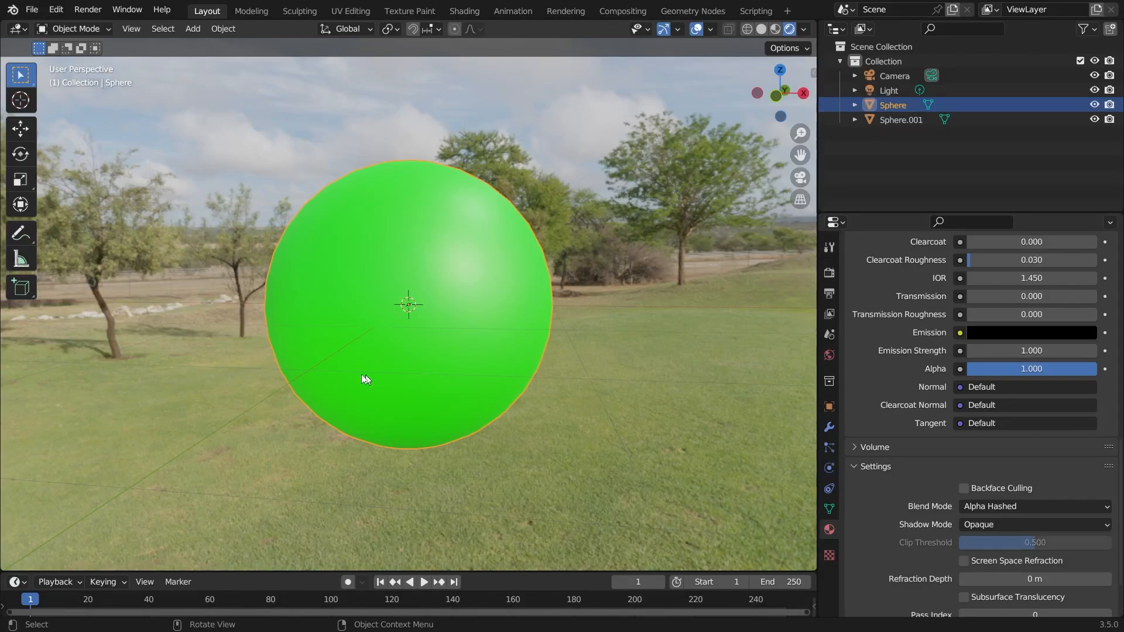
# Switch the outer sphere material's Blend Mode to Alpha Blend and examine the sphere from several angles
pyautogui.click(1024, 507)
pyautogui.click(1003, 553)
pyautogui.moveTo(1096, 368)
pyautogui.mouseDown()
pyautogui.moveTo(1001, 369)
pyautogui.moveTo(1096, 369)
pyautogui.mouseUp()
pyautogui.click(1042, 506)
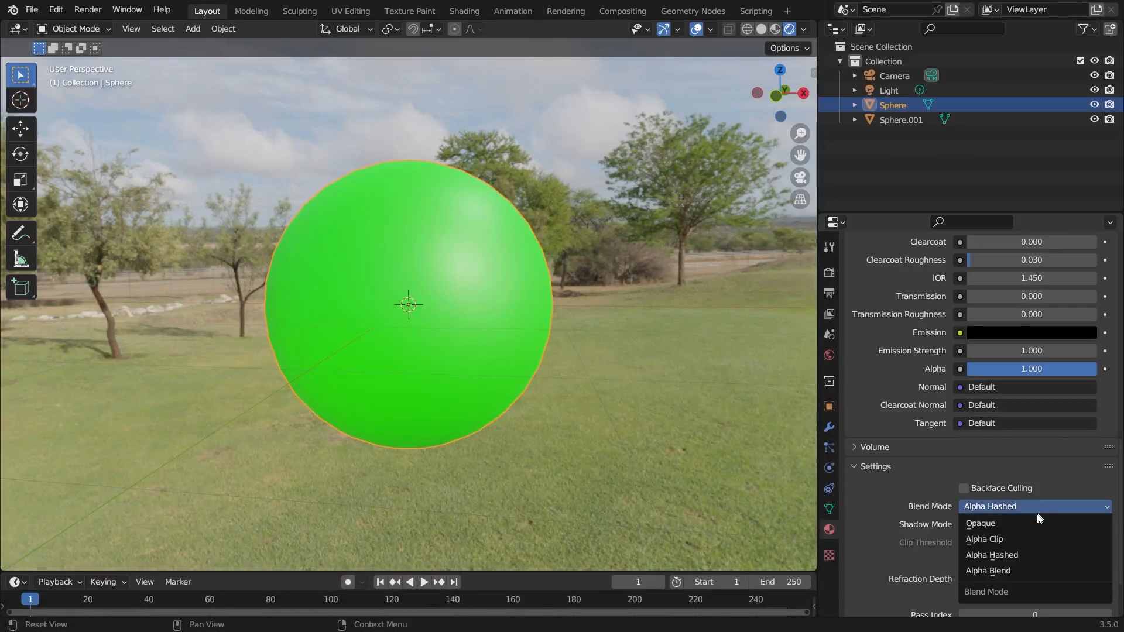
pyautogui.click(1014, 574)
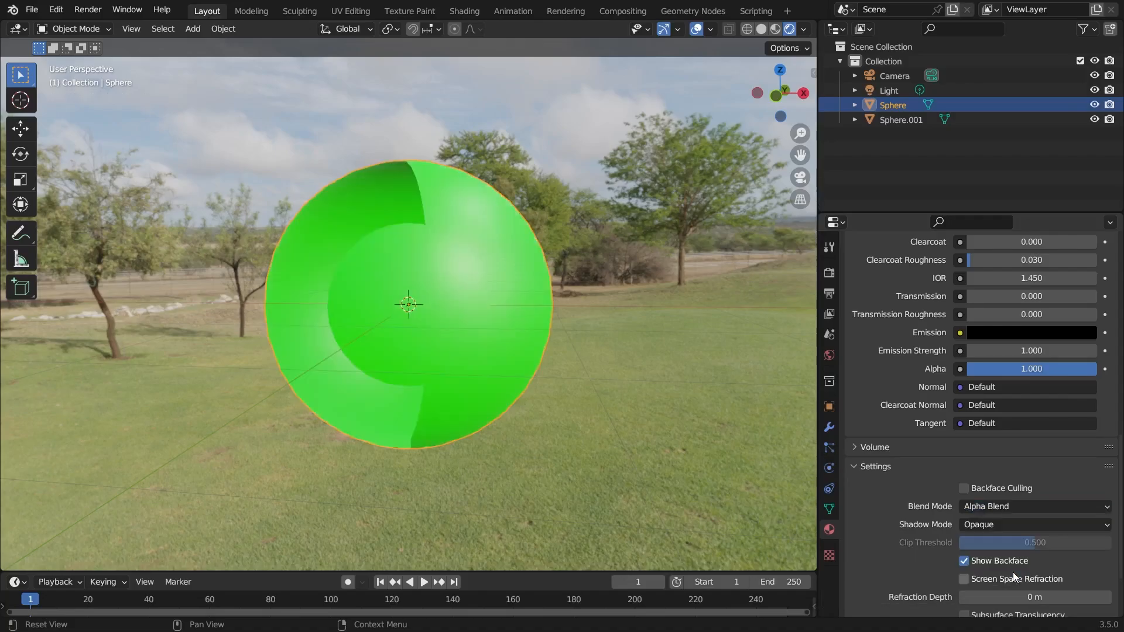
pyautogui.moveTo(287, 335); pyautogui.dragTo(137, 207, button='middle')
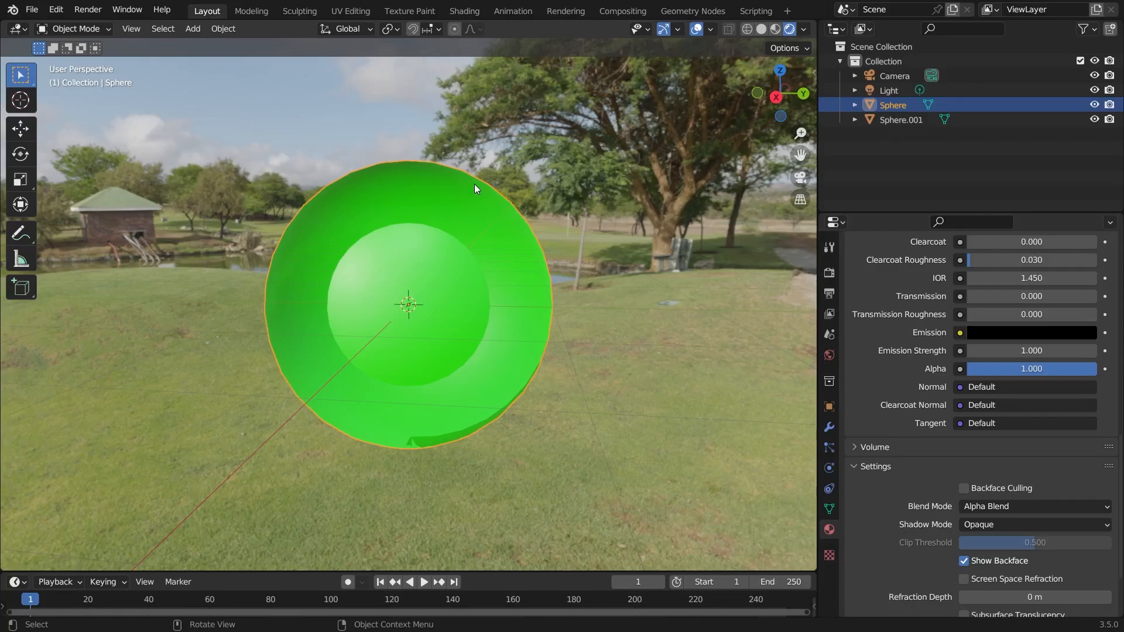
pyautogui.moveTo(529, 254); pyautogui.dragTo(442, 315, button='middle')
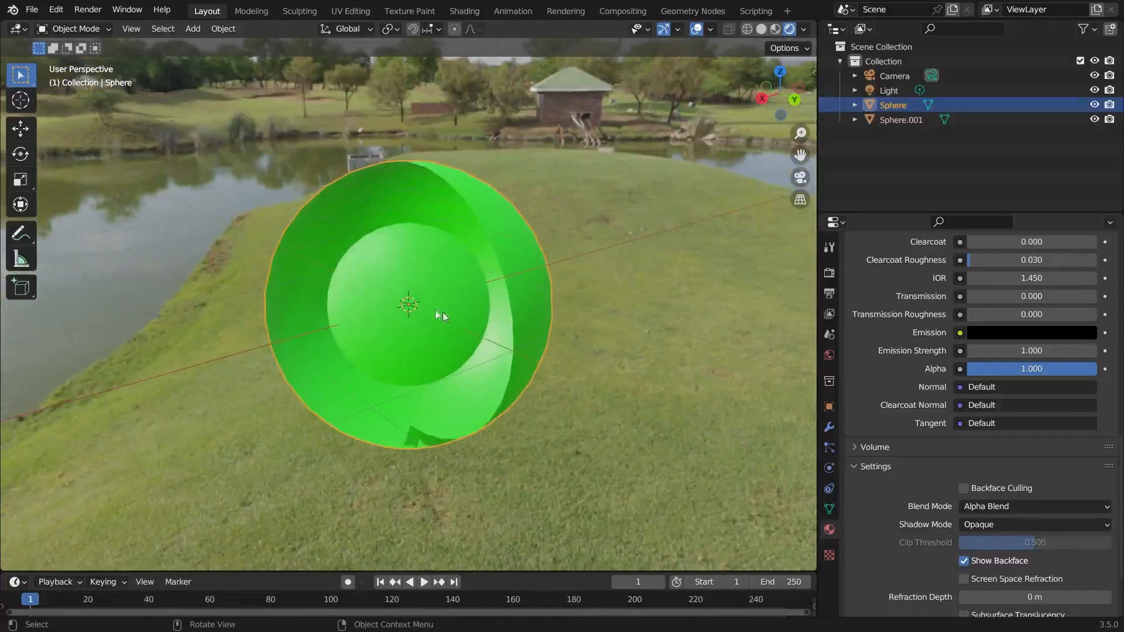
# Disable Show Backface in the outer sphere's material settings and check the sphere from another angle
pyautogui.click(87, 10)
pyautogui.scroll(-3, 910, 504)
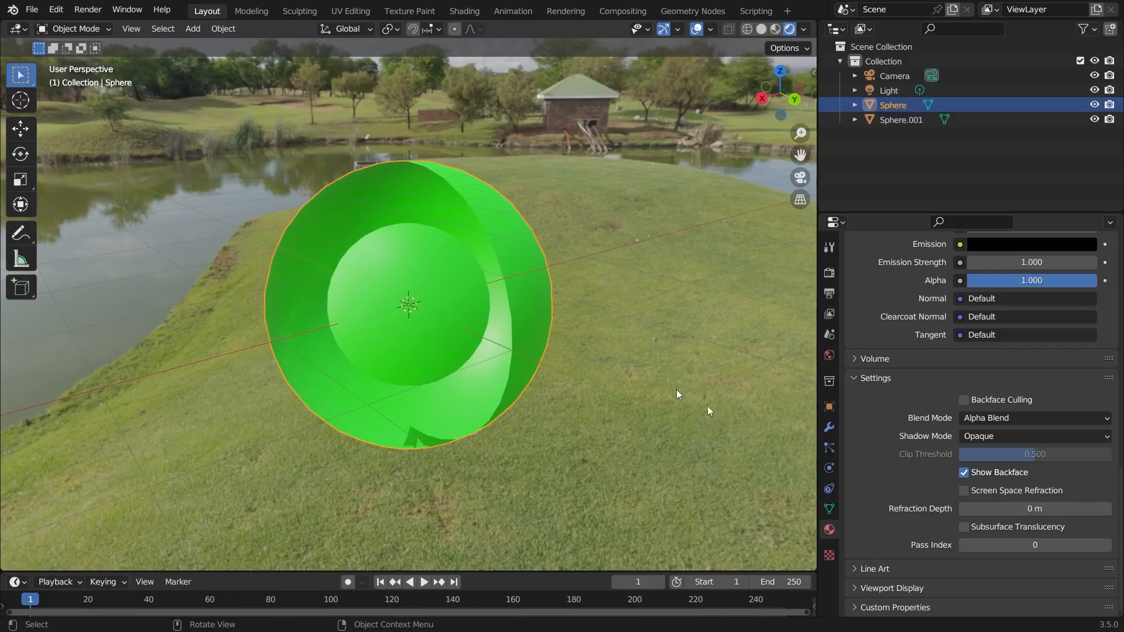
pyautogui.click(964, 472)
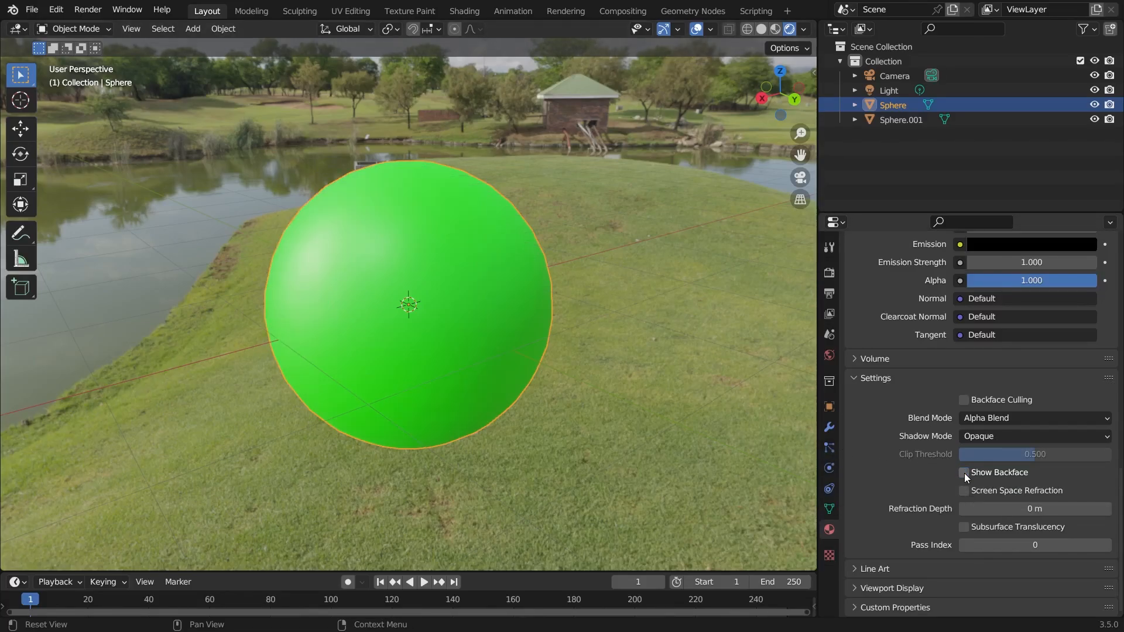
pyautogui.moveTo(565, 401); pyautogui.dragTo(664, 376, button='middle')
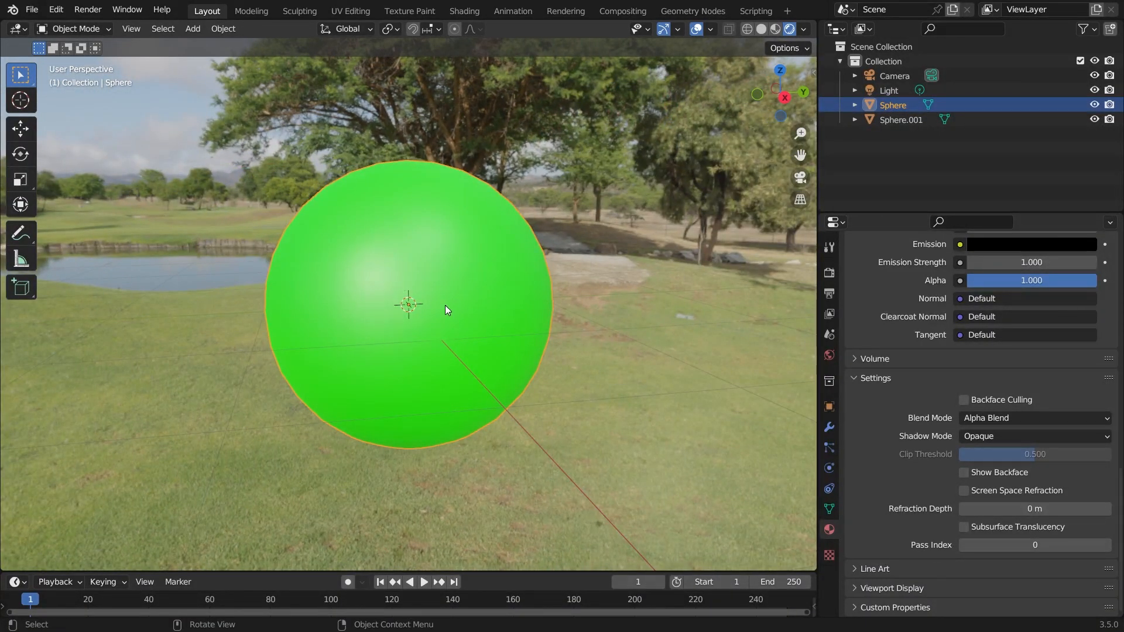
pyautogui.click(1007, 418)
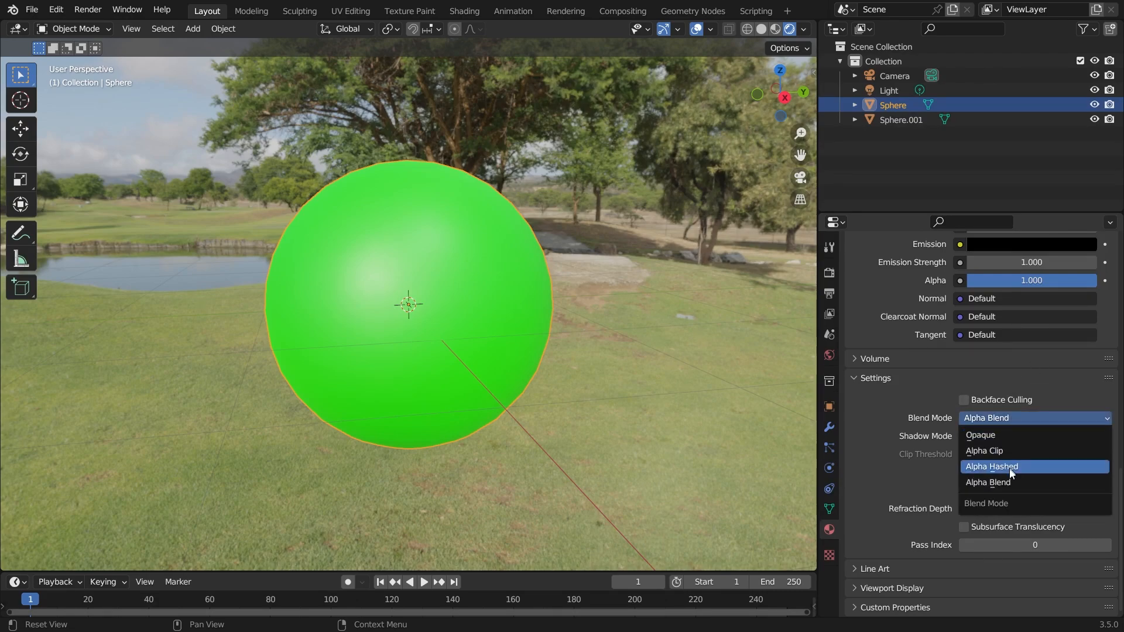
pyautogui.scroll(5, 1013, 350)
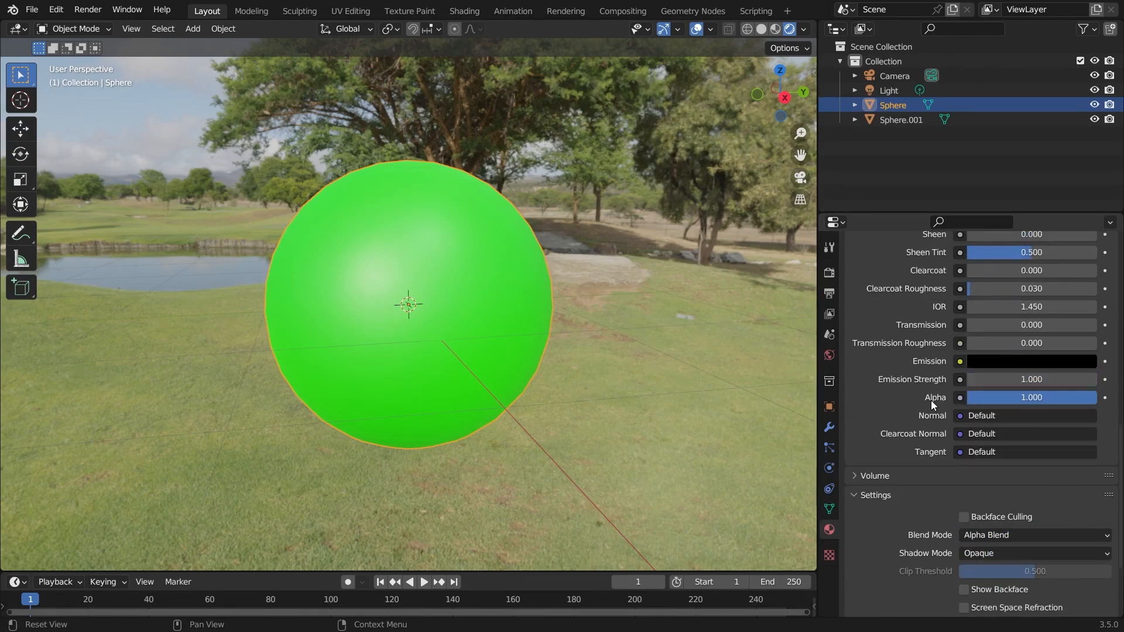
pyautogui.scroll(2, 595, 335)
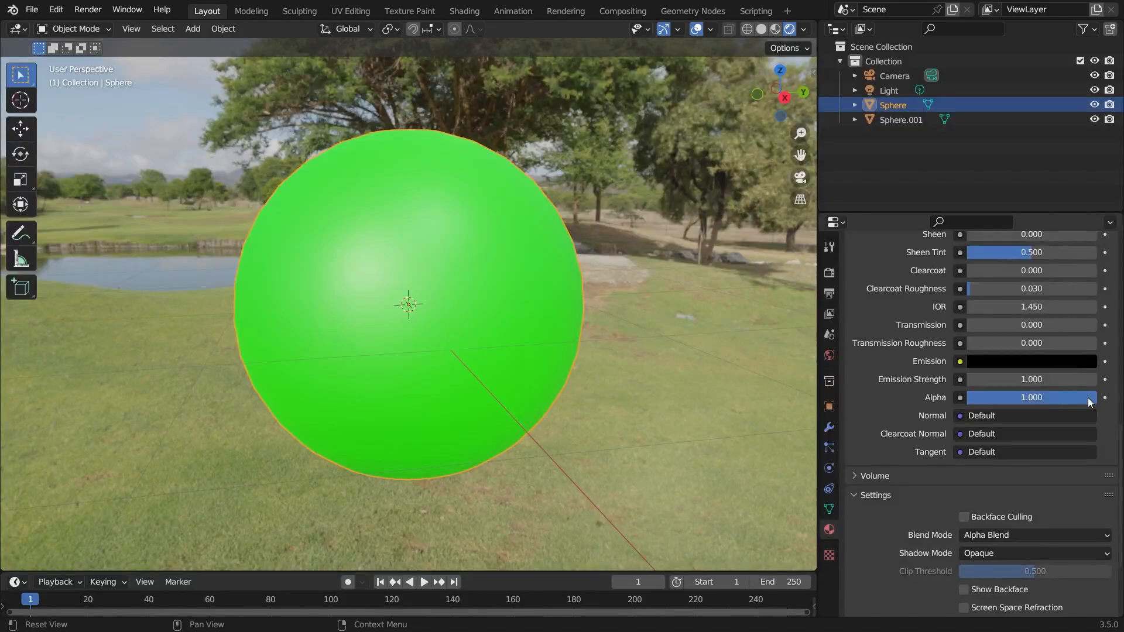
pyautogui.moveTo(1054, 398); pyautogui.dragTo(1097, 398)
# Enlarge the Timeline area beneath the viewport and reframe the outer sphere
pyautogui.moveTo(610, 572); pyautogui.dragTo(611, 391)
pyautogui.scroll(-2, 658, 277)
pyautogui.moveTo(424, 272); pyautogui.dragTo(465, 284, button='middle')
pyautogui.scroll(1, 465, 284)
# Set the outer sphere material's Blend Mode to Alpha Clip and keyframe its Alpha of 1.000 at frame 1
pyautogui.click(1007, 534)
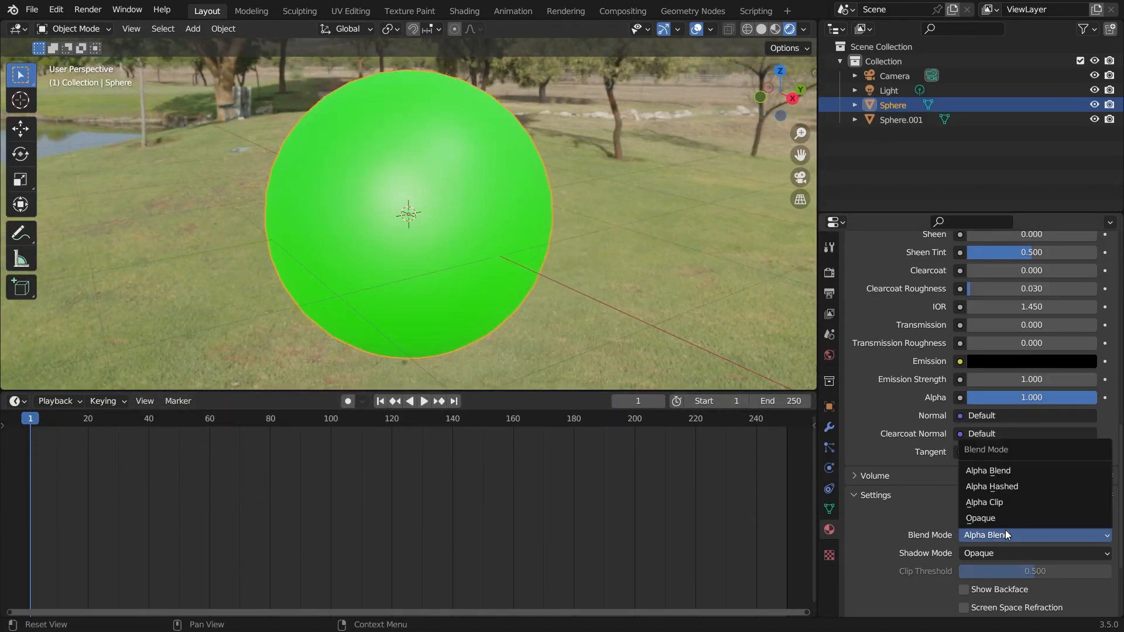
pyautogui.click(1010, 471)
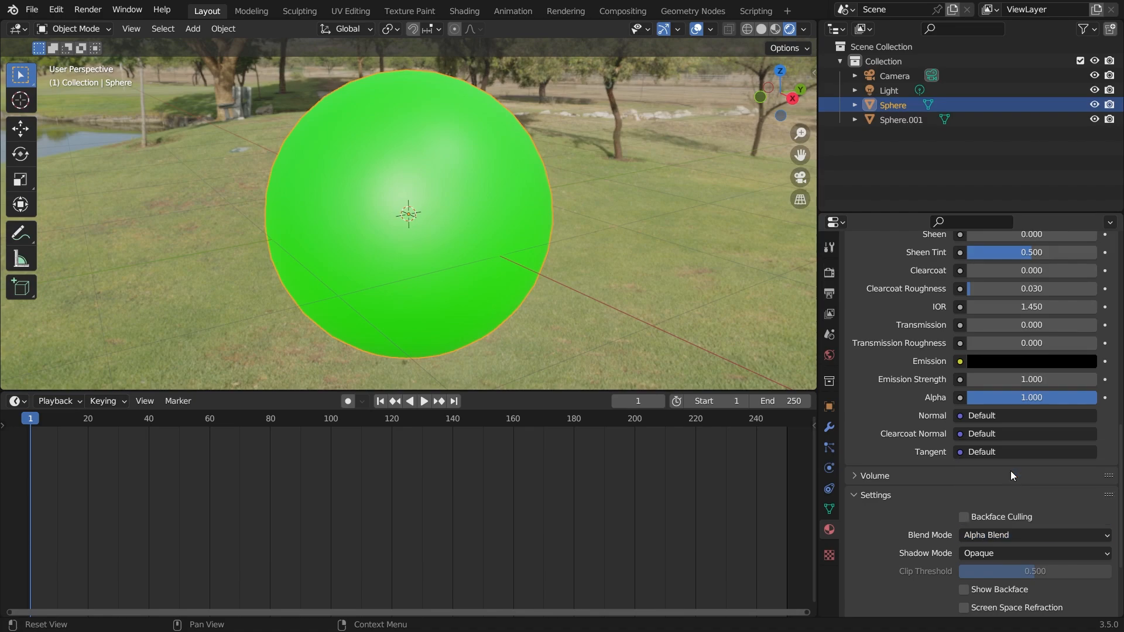
pyautogui.click(1022, 535)
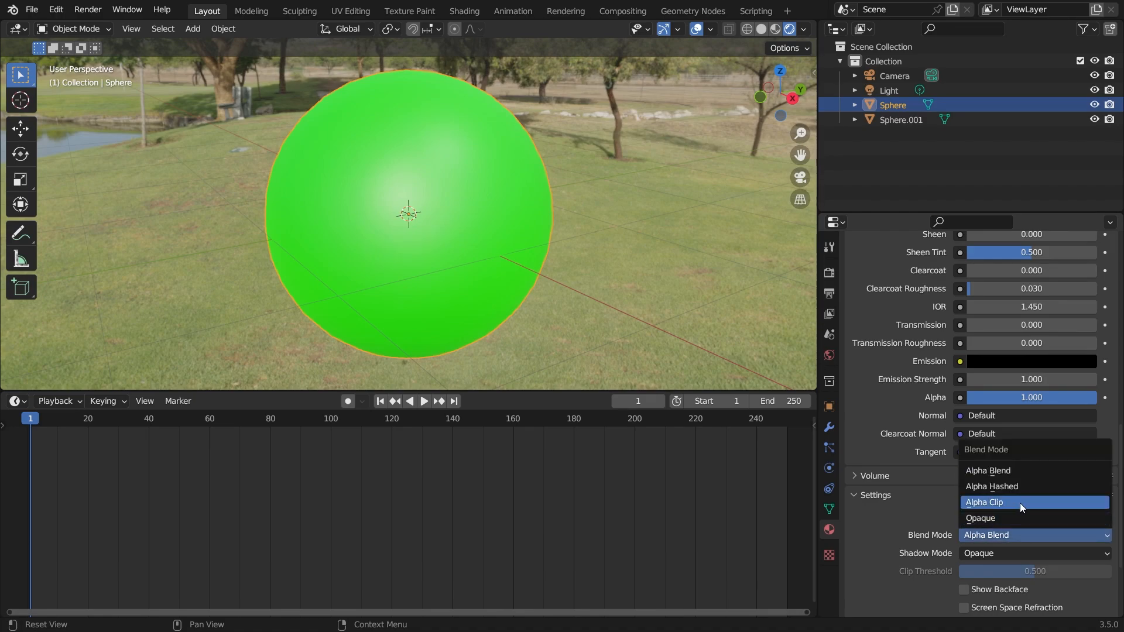
pyautogui.click(1020, 504)
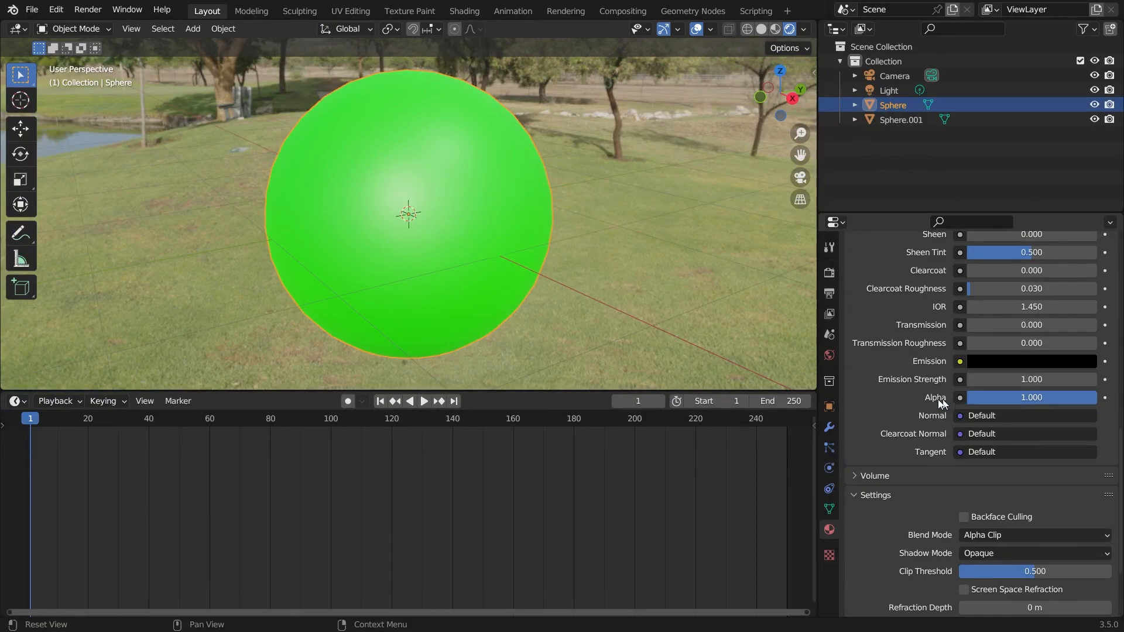
pyautogui.click(1105, 398)
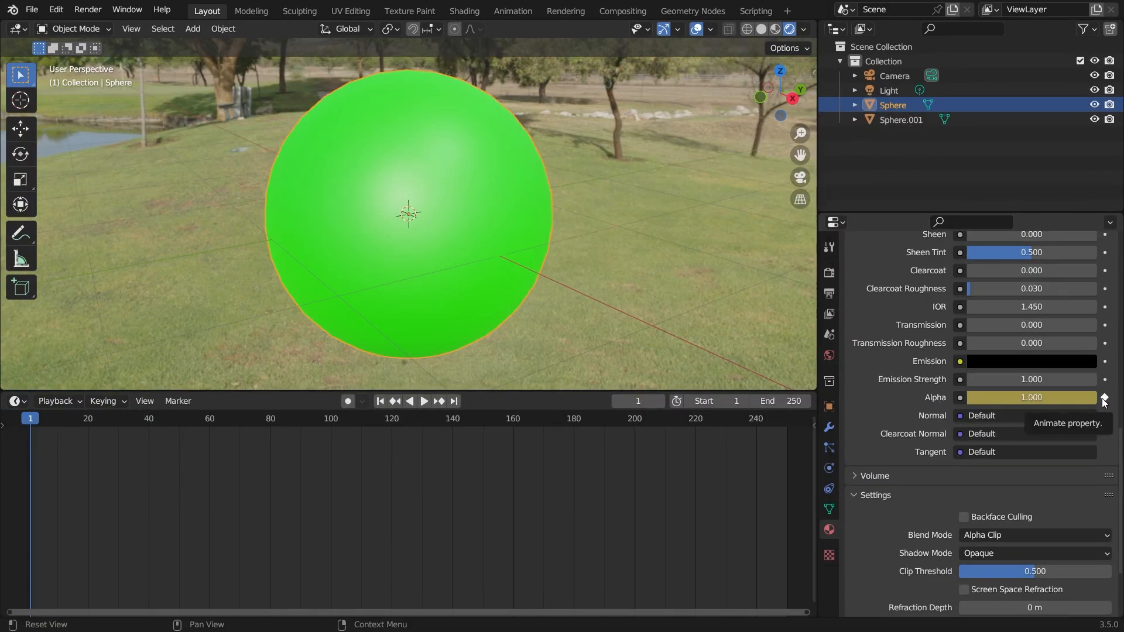
pyautogui.press('Left')
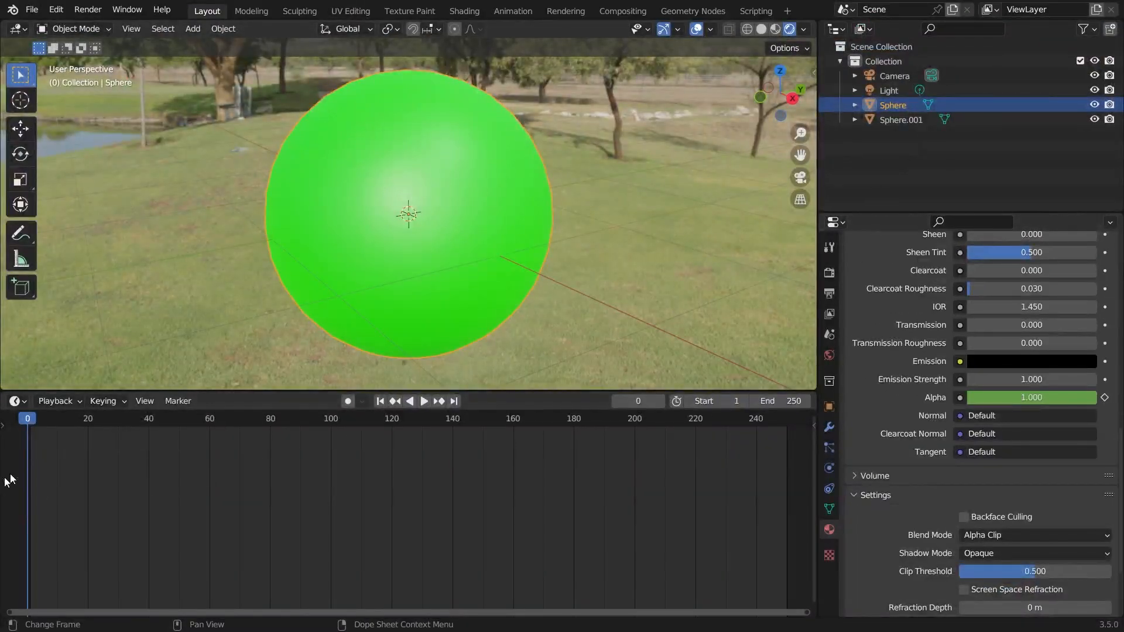
# Select the outer sphere's Principled BSDF node in a temporary Shader Editor area so its Alpha keyframe shows in the Timeline
pyautogui.moveTo(3, 25); pyautogui.dragTo(373, 117)
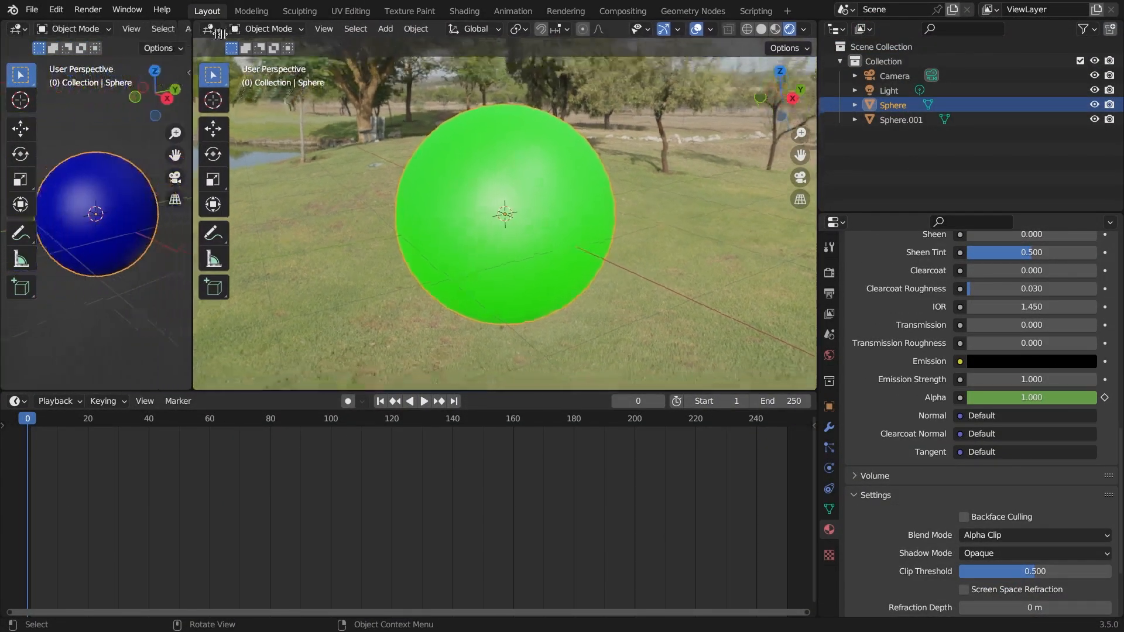
pyautogui.click(23, 29)
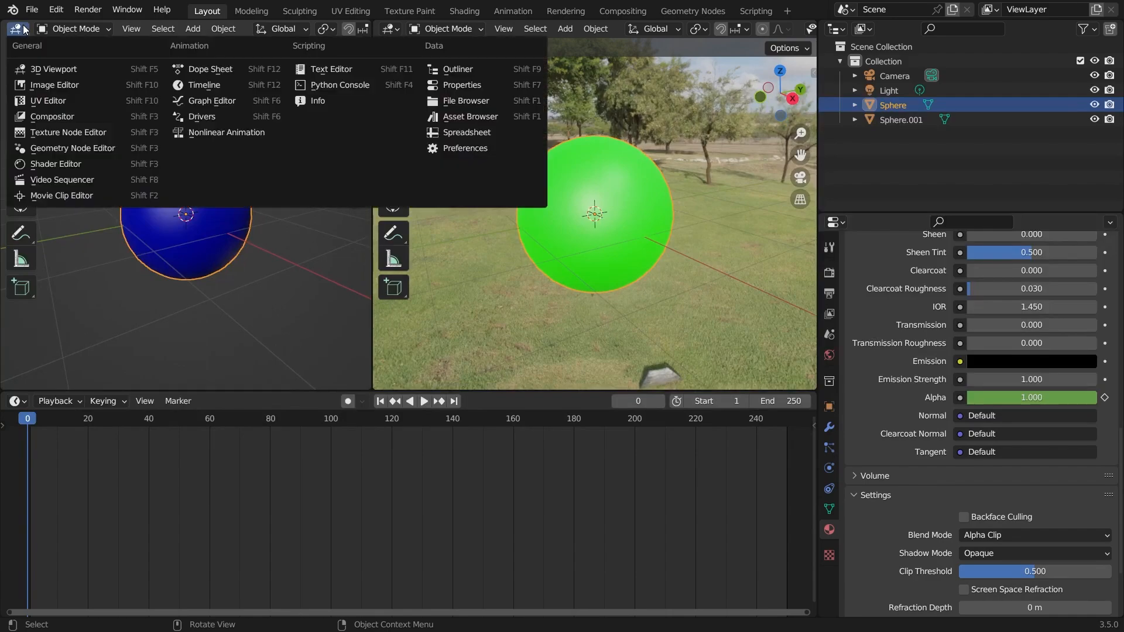
pyautogui.click(60, 162)
pyautogui.scroll(4, 61, 164)
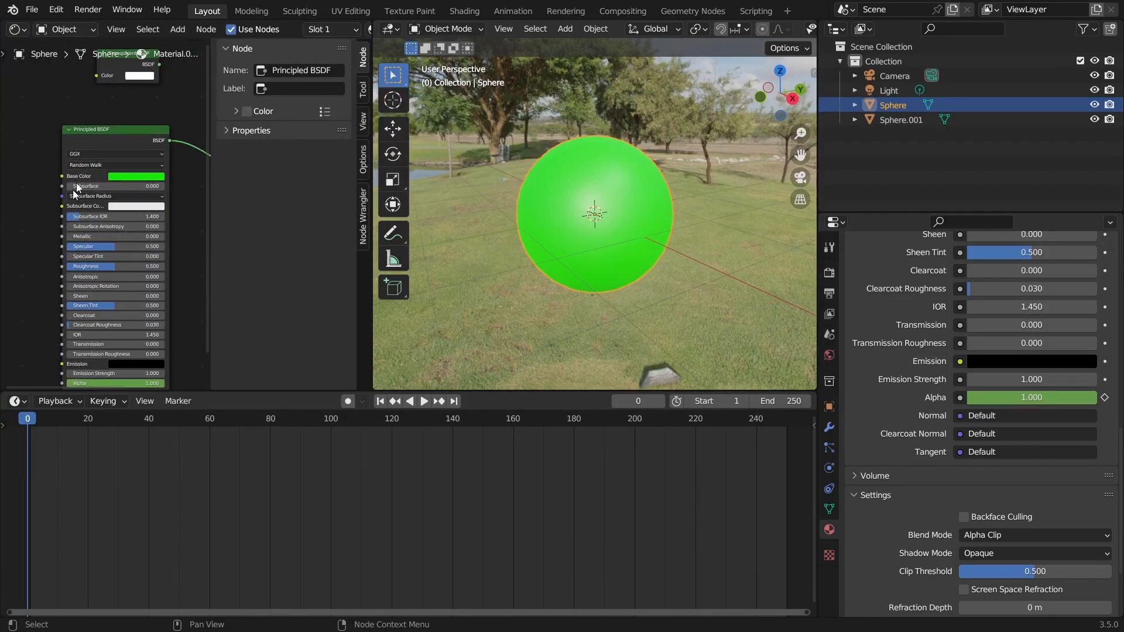
pyautogui.scroll(2, 128, 184)
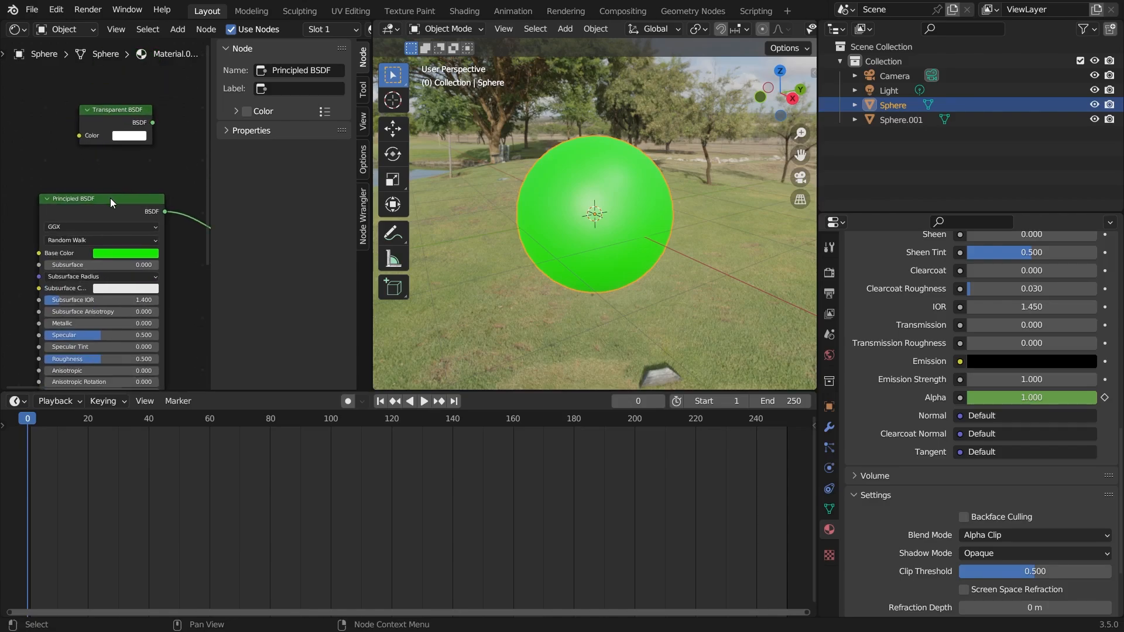
pyautogui.click(110, 198)
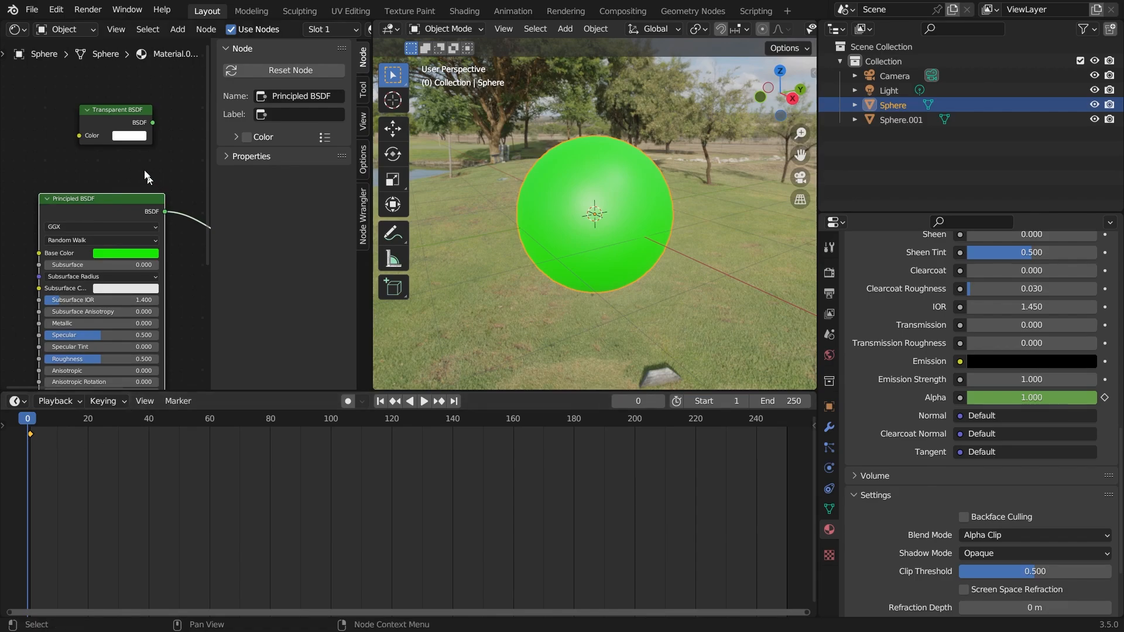
pyautogui.scroll(-1, 106, 139)
pyautogui.moveTo(130, 163); pyautogui.dragTo(61, 141, button='middle')
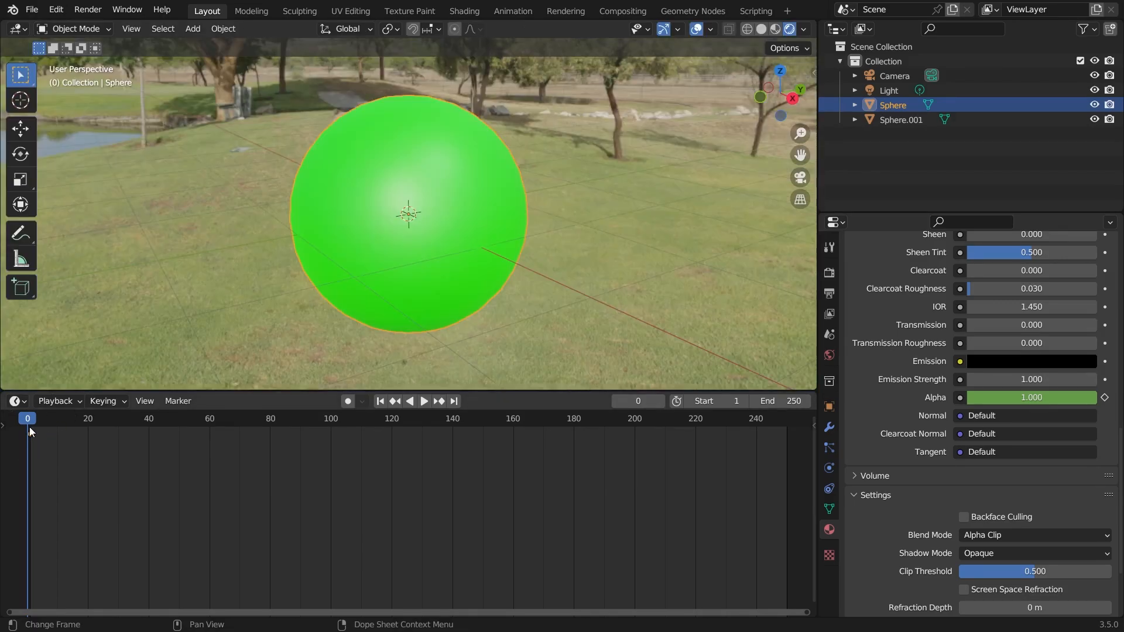
# Keyframe the outer sphere's Alpha at 0.000 on frame 80
pyautogui.press('space')
pyautogui.click(175, 431)
pyautogui.moveTo(184, 427); pyautogui.dragTo(272, 427)
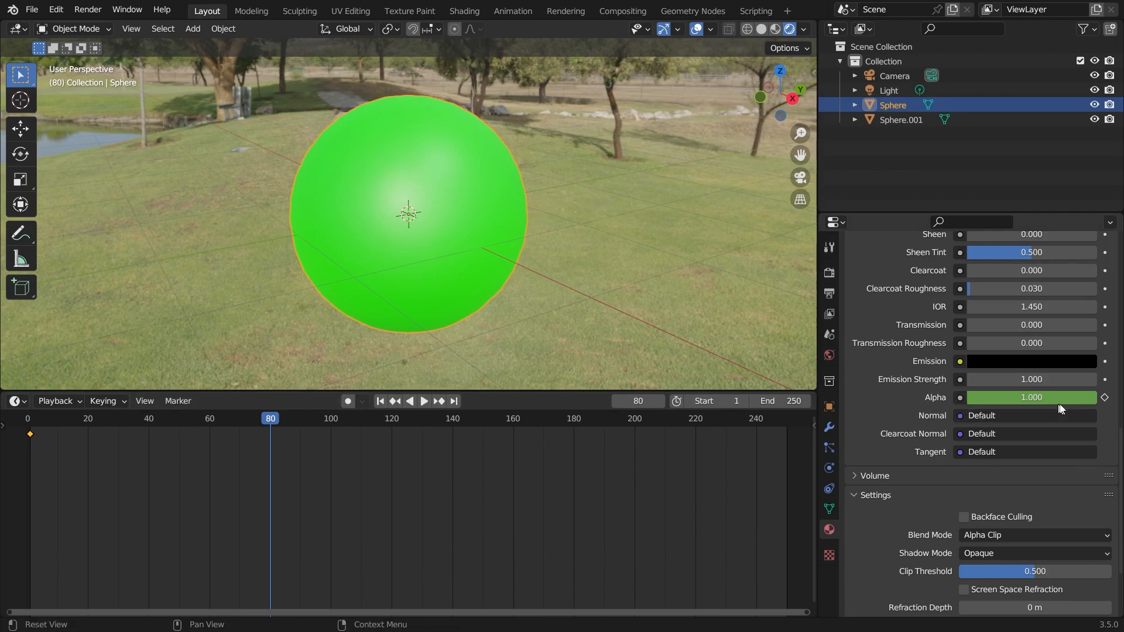
pyautogui.moveTo(1095, 398); pyautogui.dragTo(970, 403)
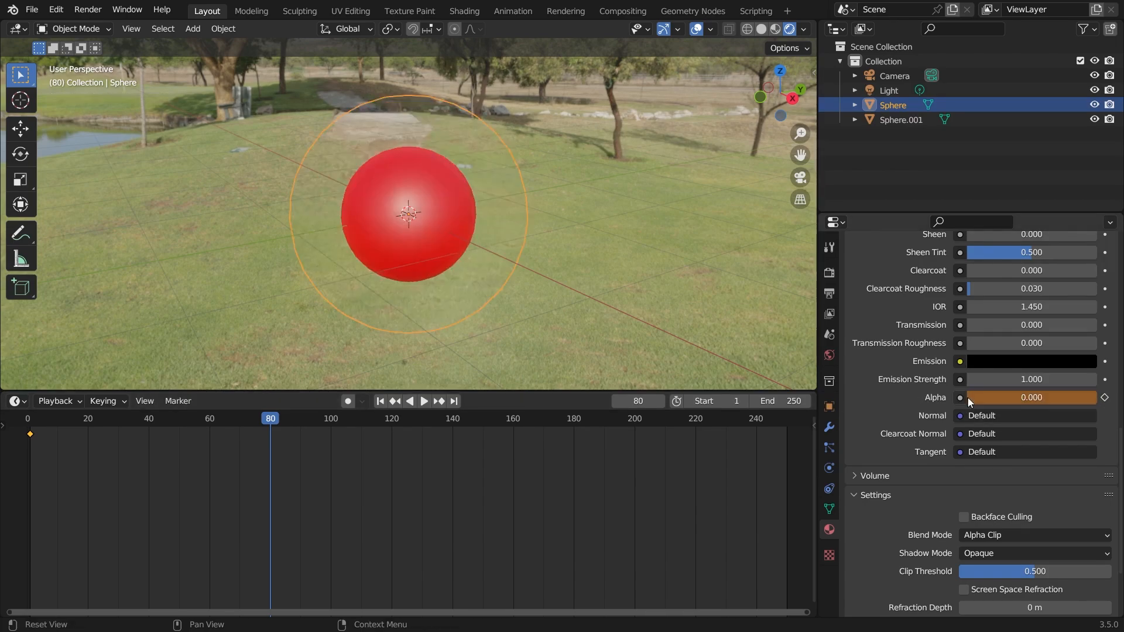
pyautogui.click(1105, 398)
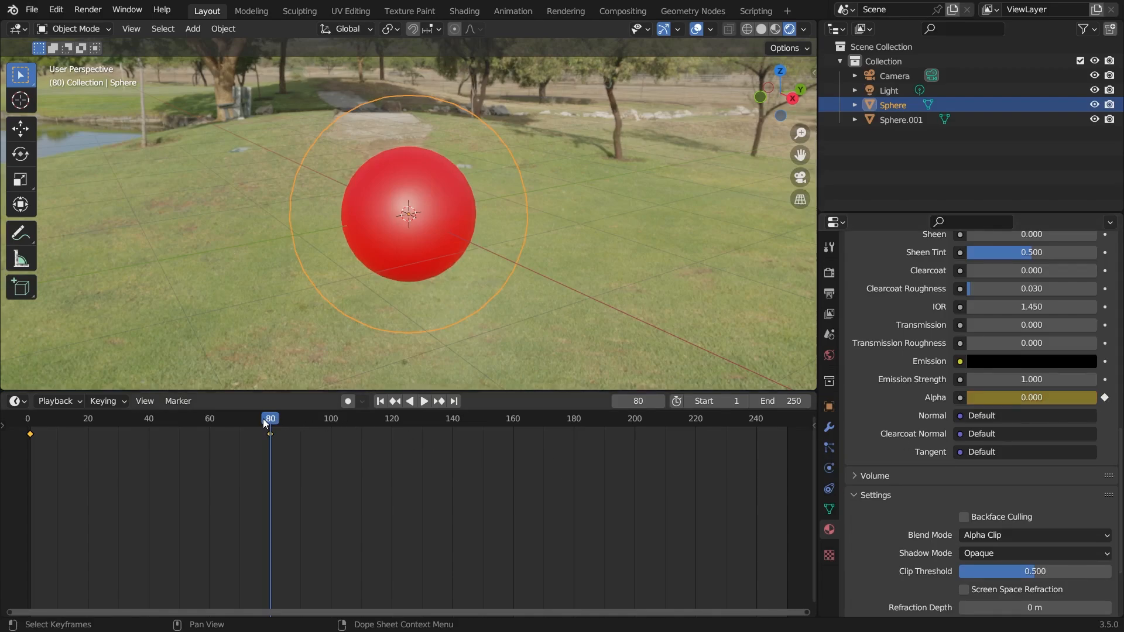
# Play the Alpha Clip animation from frame 0 to check the outer sphere's transition, and return to frame 0
pyautogui.moveTo(262, 419); pyautogui.dragTo(27, 427)
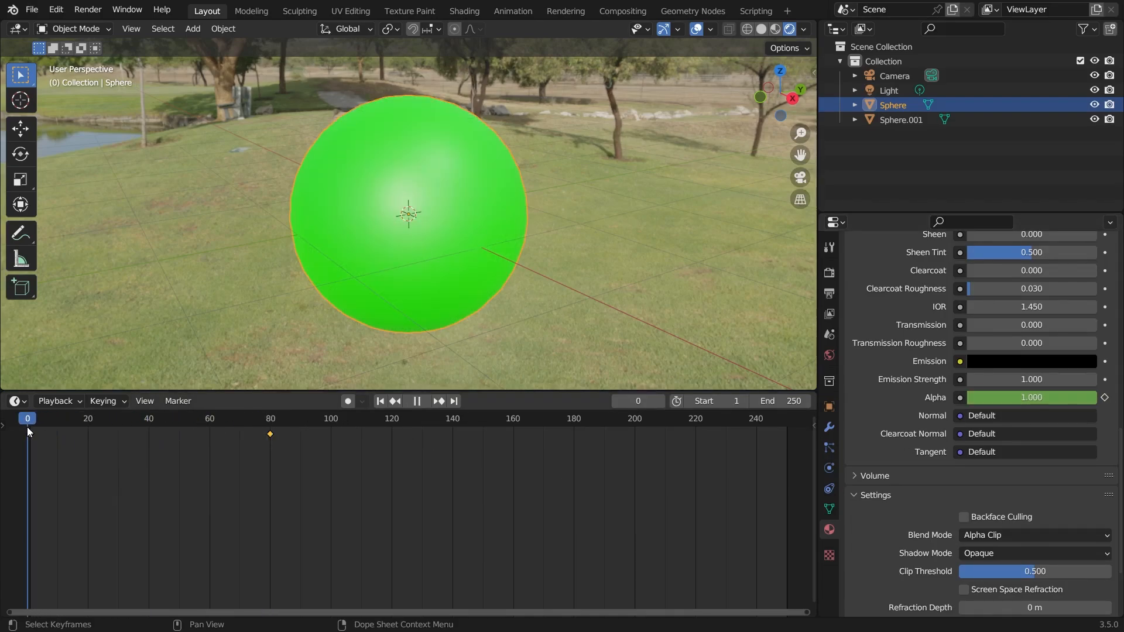
pyautogui.press('space')
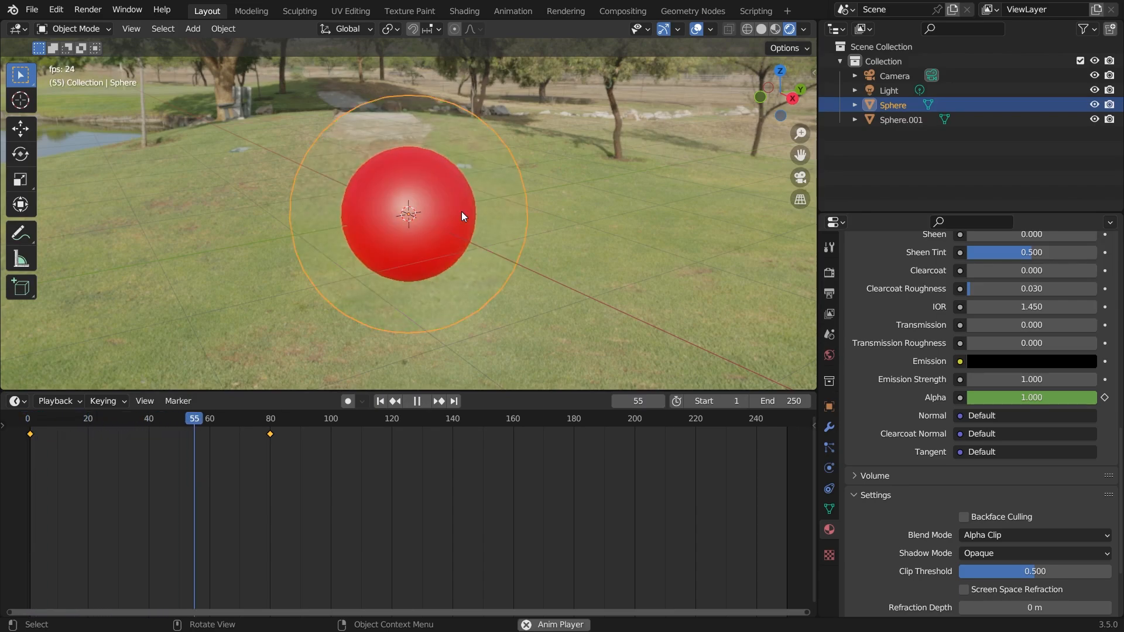
pyautogui.press('space')
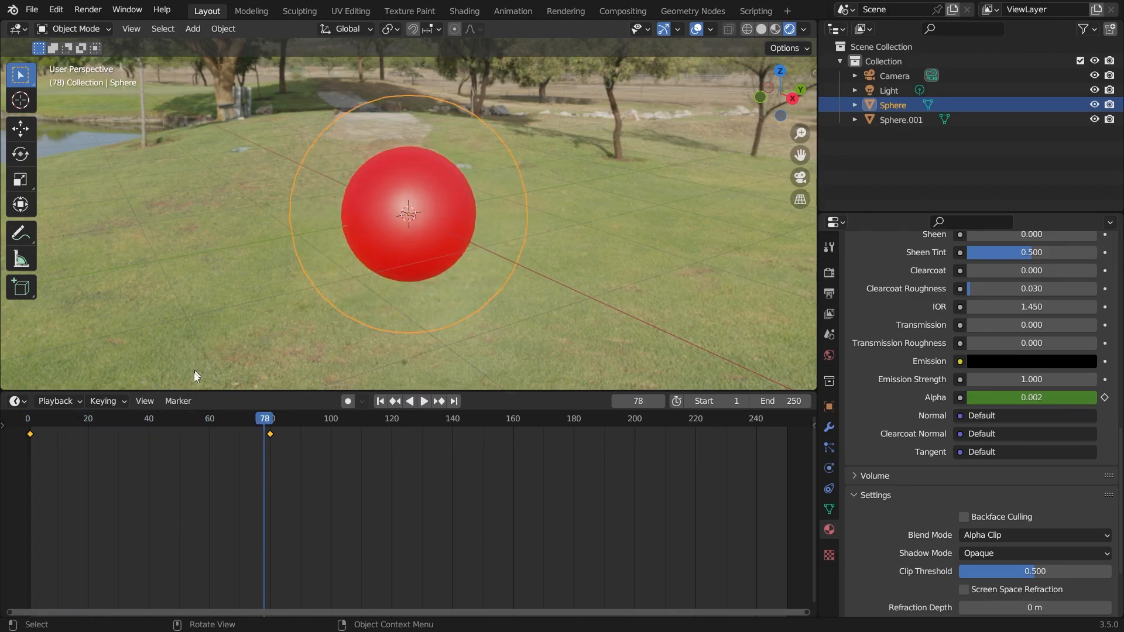
pyautogui.click(17, 433)
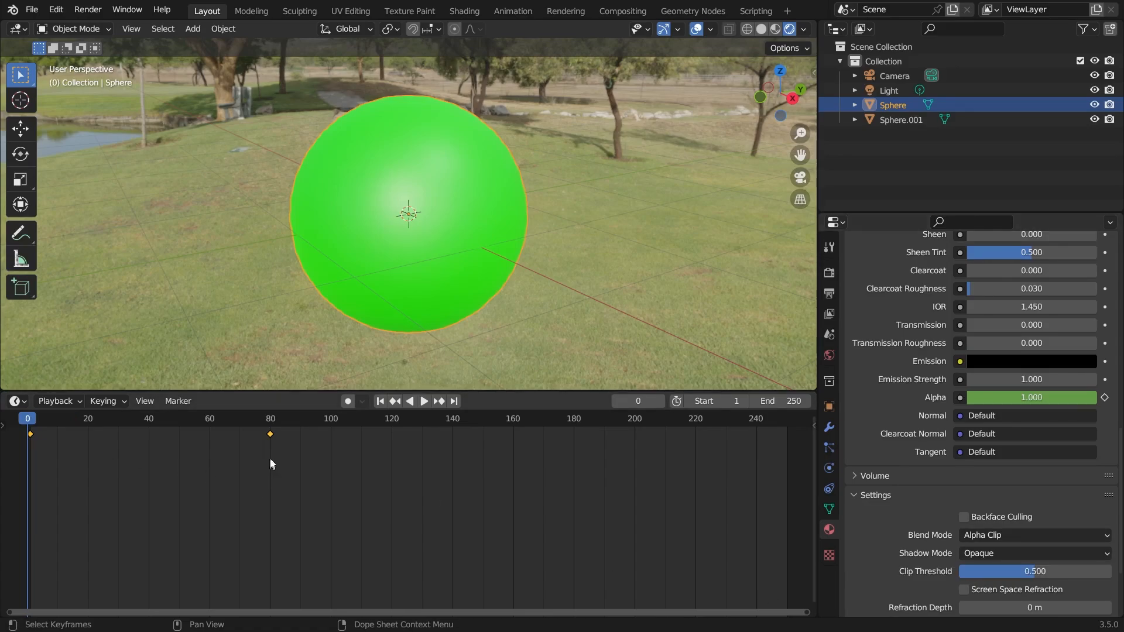
# Delete both Alpha keyframes from the Timeline and set the outer sphere material's Blend Mode to Alpha Hashed
pyautogui.moveTo(279, 432); pyautogui.dragTo(2, 456)
pyautogui.press('Delete')
pyautogui.click(1019, 536)
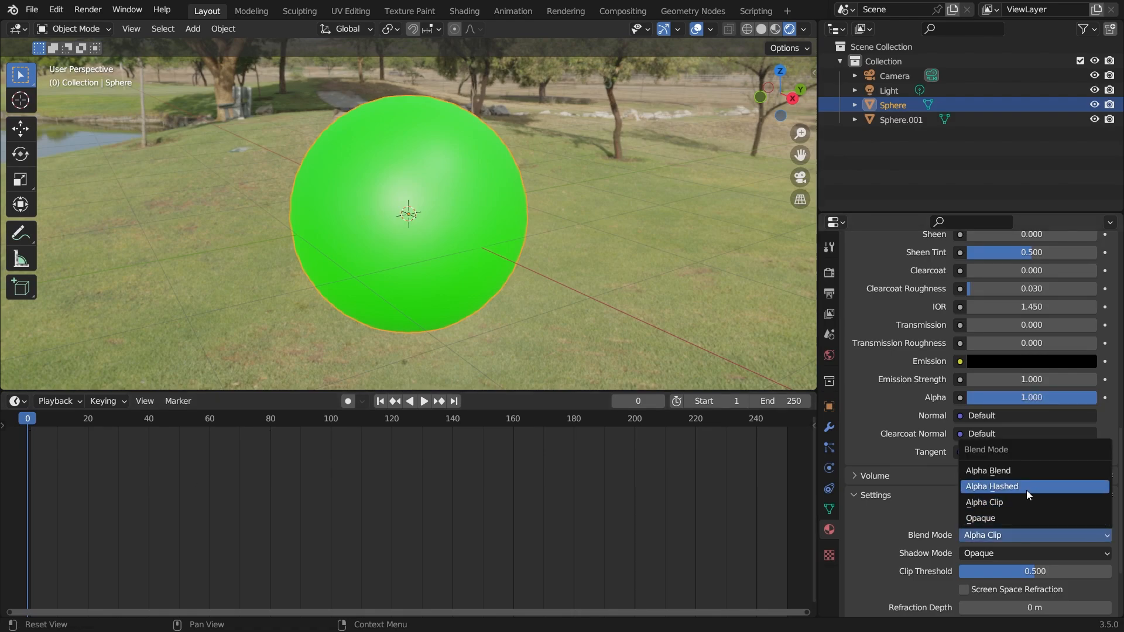
pyautogui.click(1027, 487)
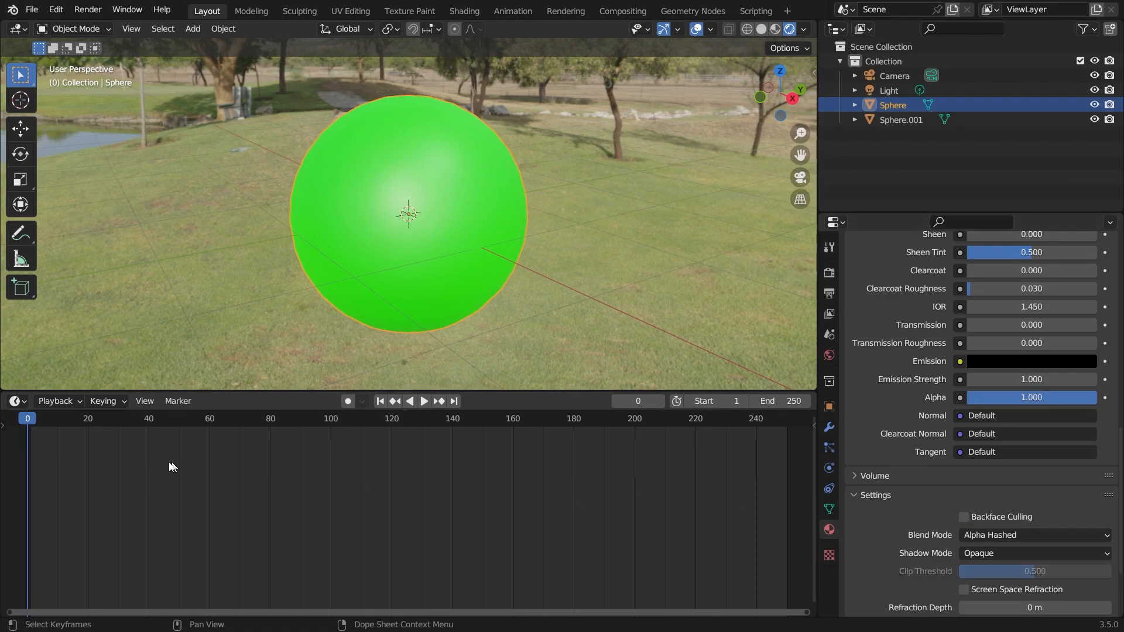
# Keyframe the outer sphere's Alpha at 1.000 on frame 0 and at 0.000 on frame 80
pyautogui.click(1105, 397)
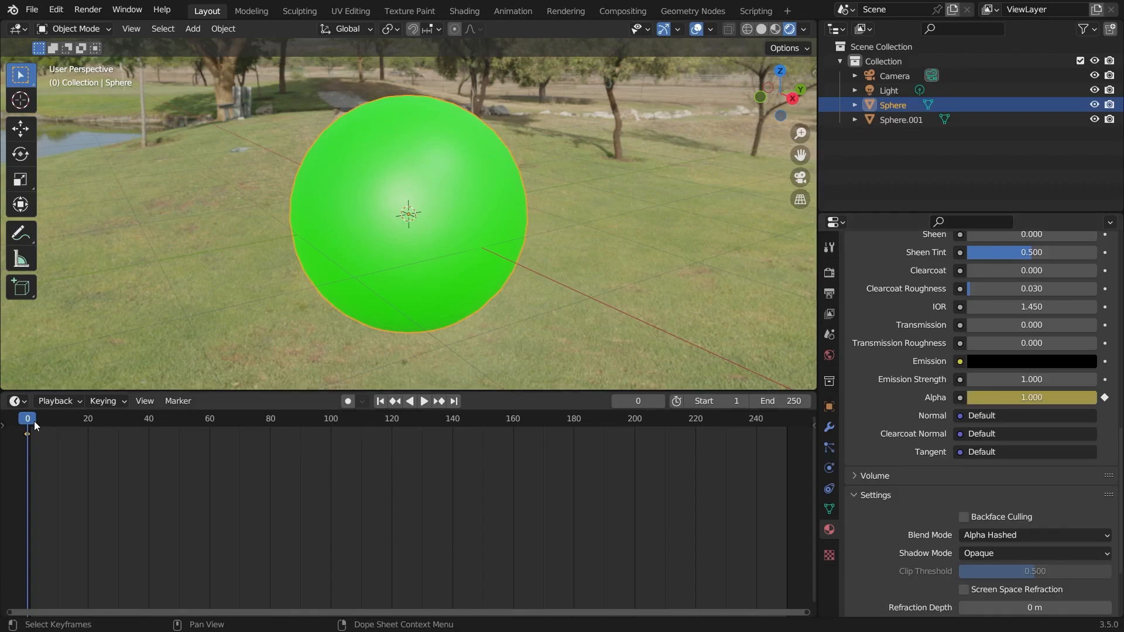
pyautogui.moveTo(34, 426); pyautogui.dragTo(271, 442)
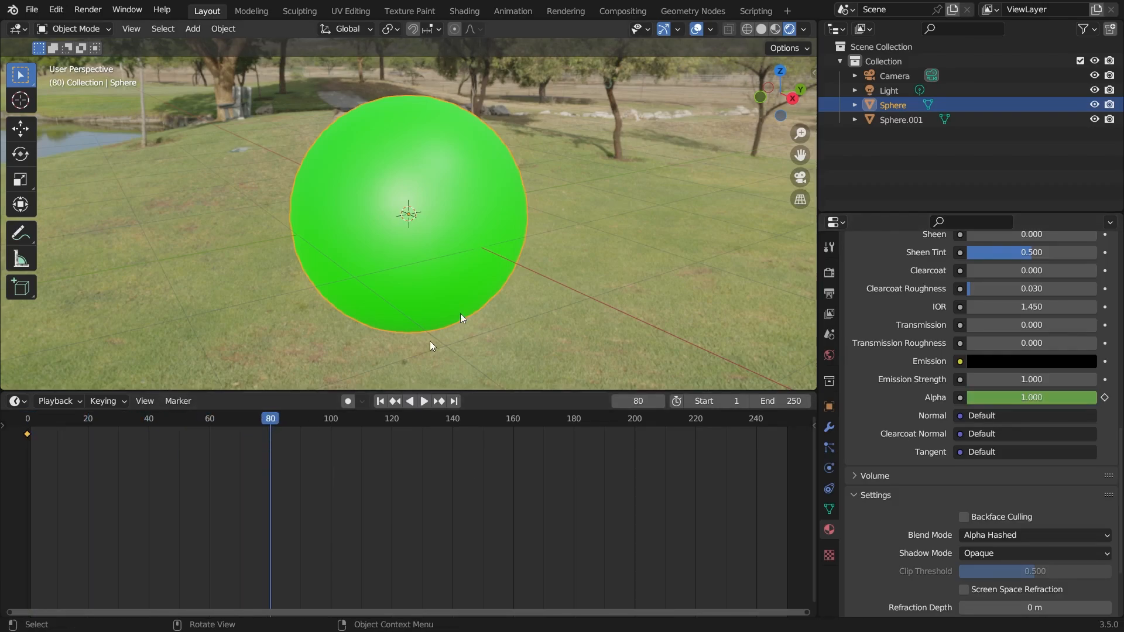
pyautogui.moveTo(1048, 397); pyautogui.dragTo(973, 398)
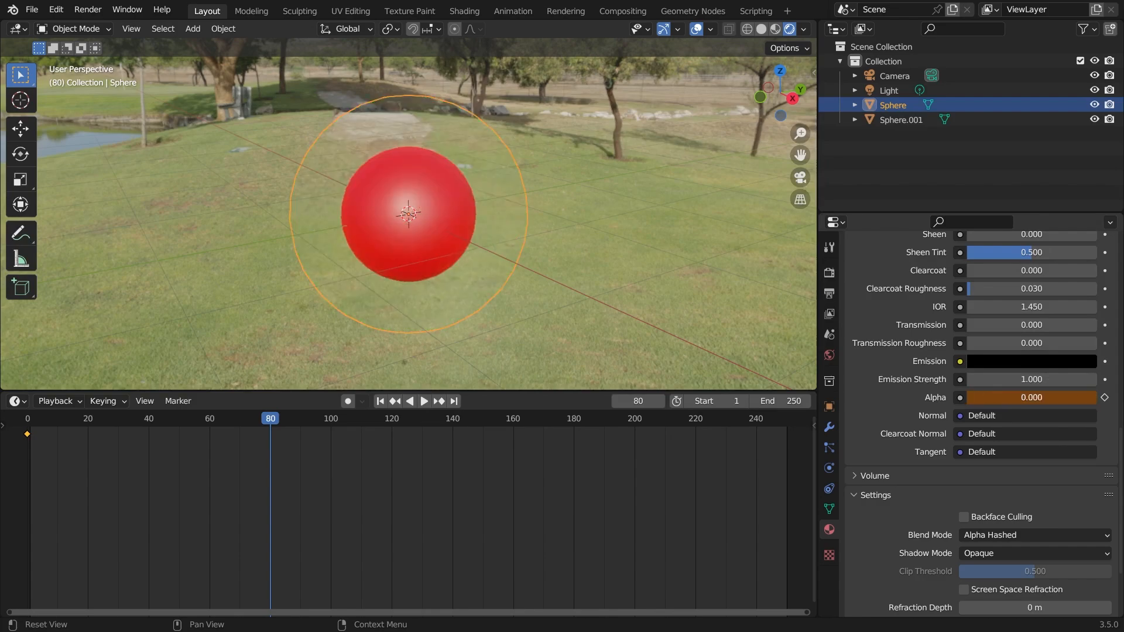
pyautogui.click(1105, 398)
# Play the Alpha Hashed animation twice from the start to examine the fade, and return to frame 0
pyautogui.moveTo(451, 476); pyautogui.dragTo(20, 424)
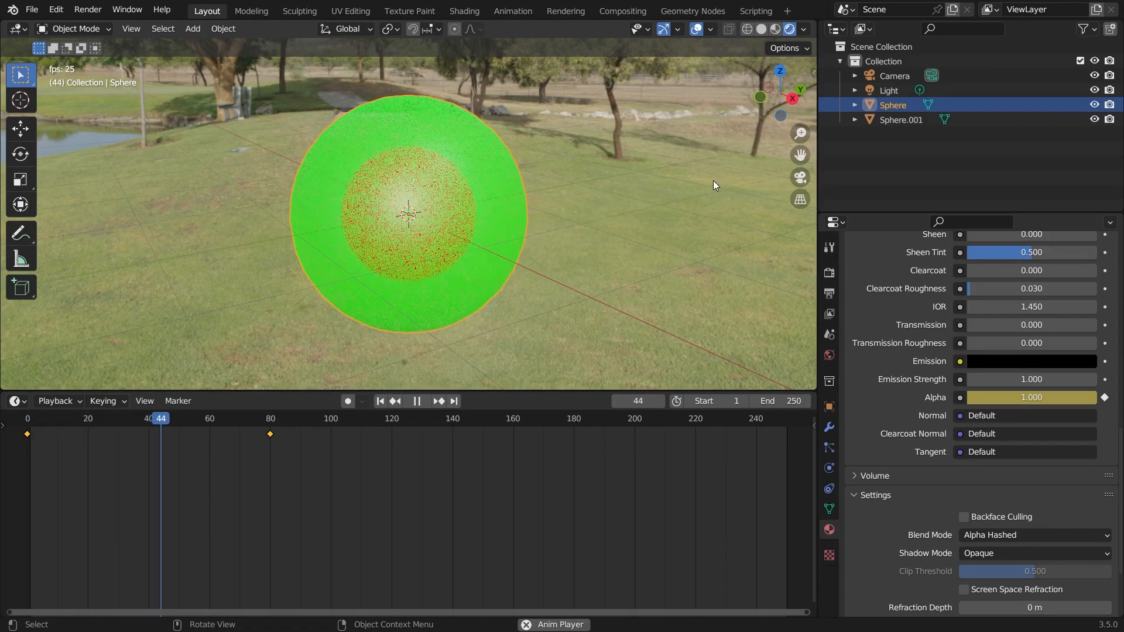
pyautogui.press('space')
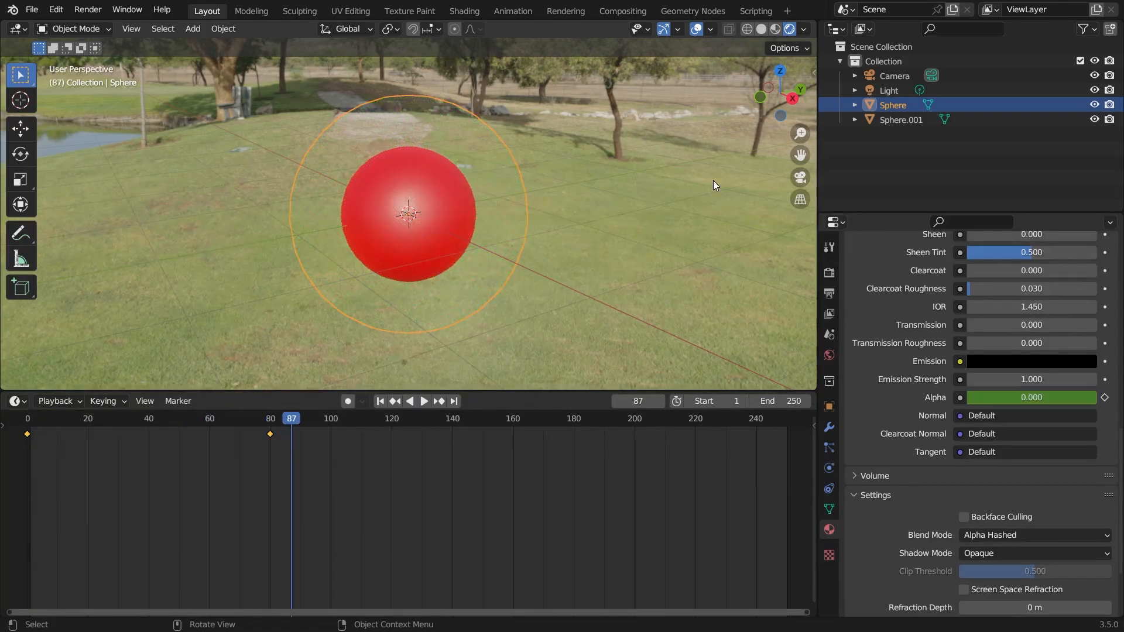
pyautogui.moveTo(289, 420); pyautogui.dragTo(24, 421)
pyautogui.press('space')
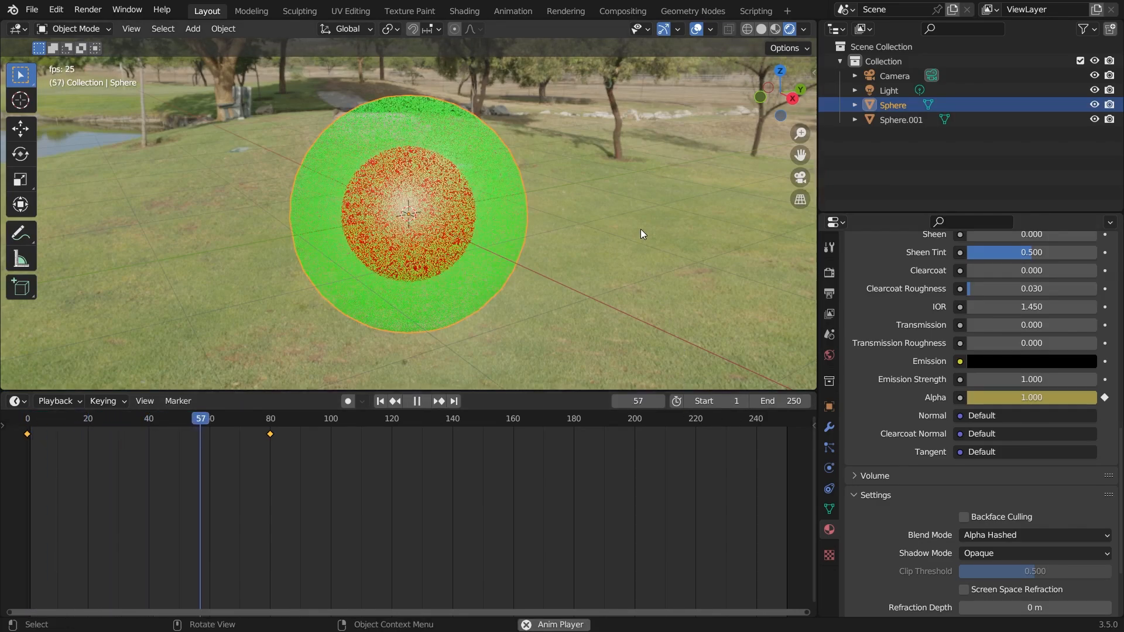
pyautogui.press('space')
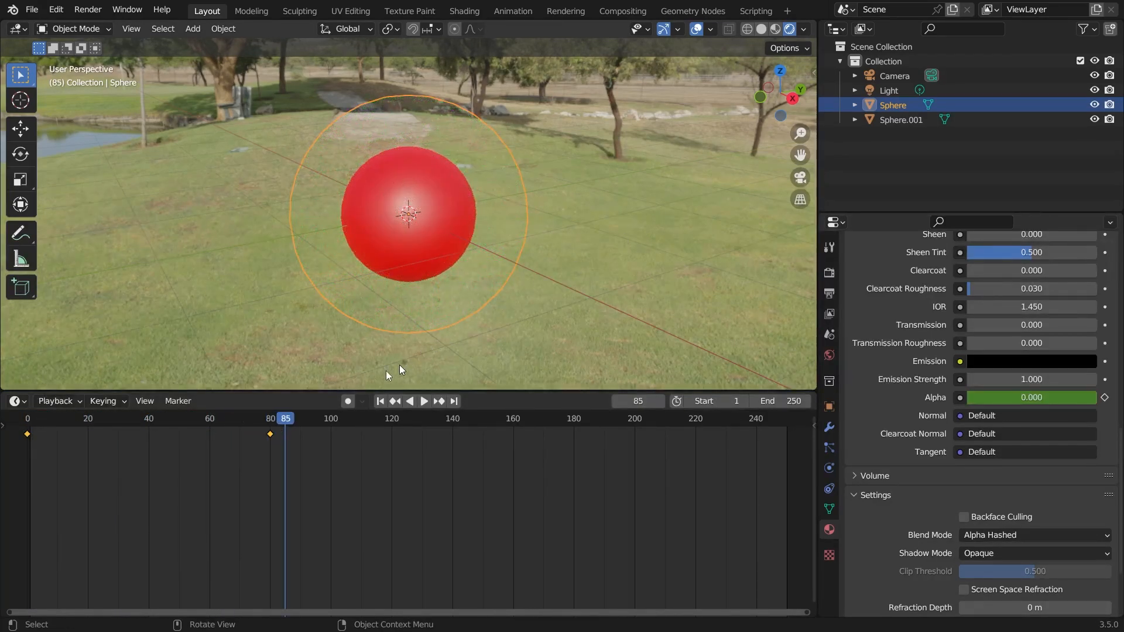
pyautogui.moveTo(284, 421); pyautogui.dragTo(23, 423)
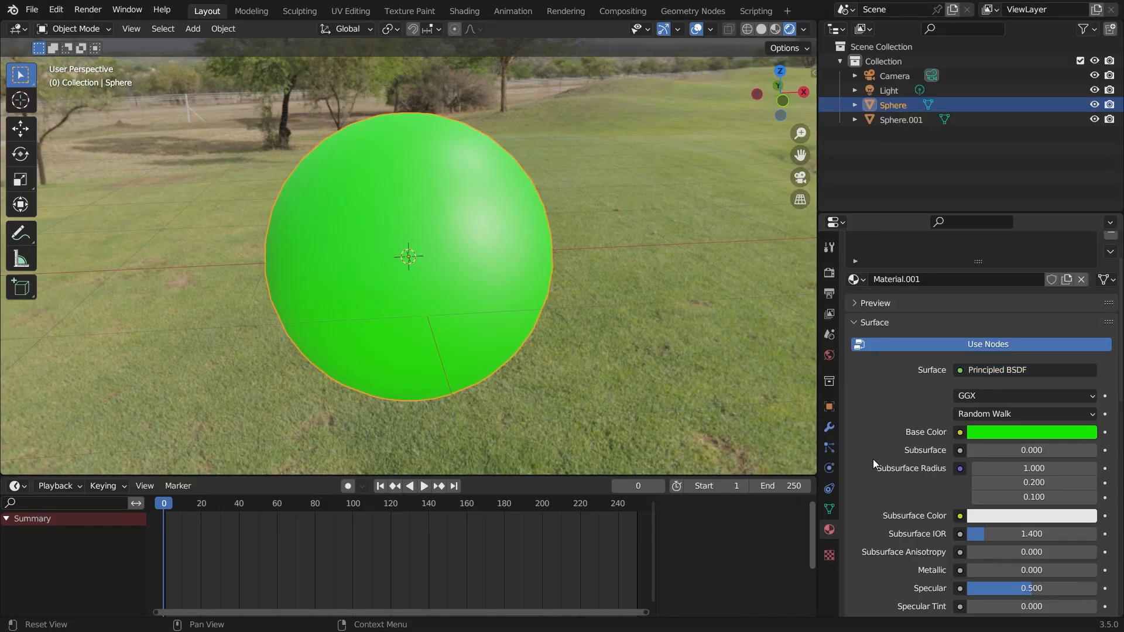
pyautogui.scroll(-8, 875, 459)
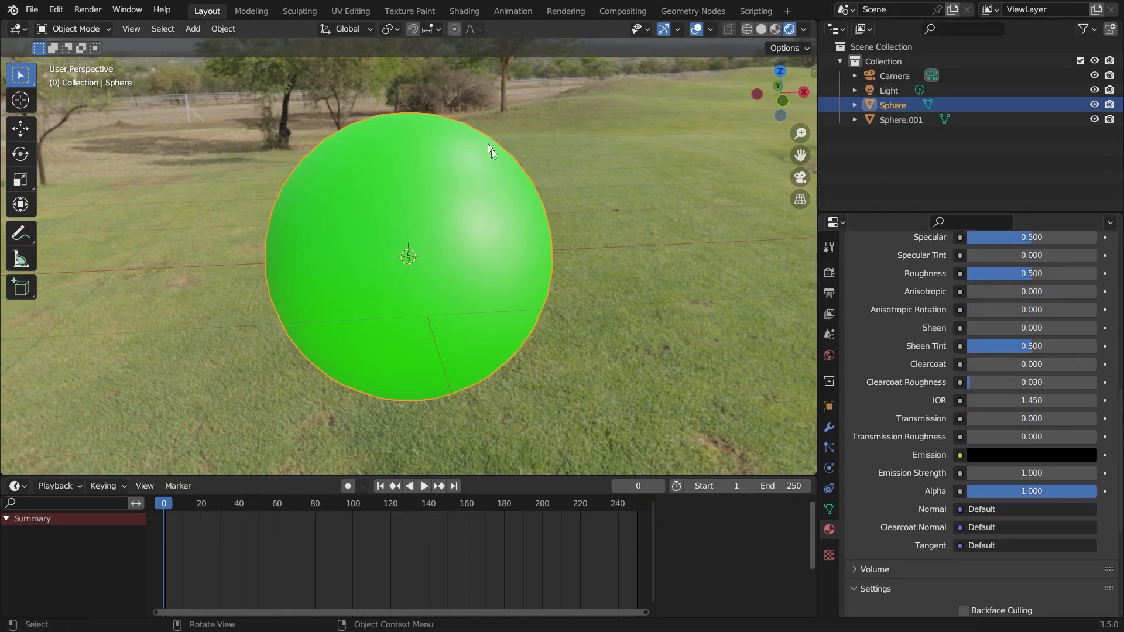
pyautogui.scroll(-9, 943, 545)
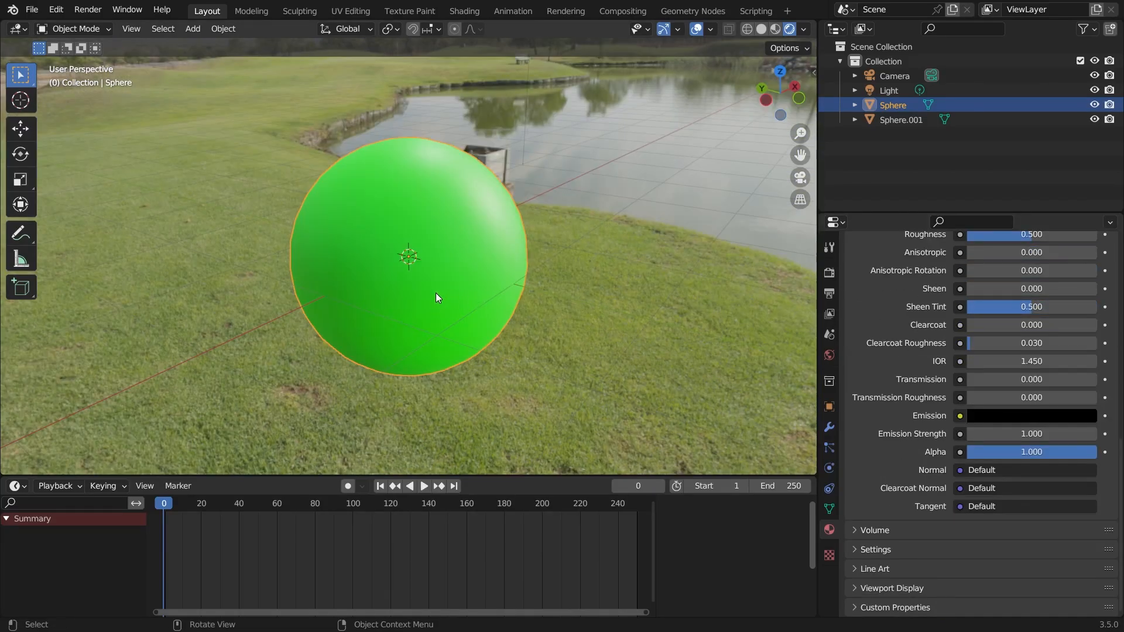
pyautogui.moveTo(436, 298); pyautogui.dragTo(396, 283, button='middle')
pyautogui.scroll(2, 397, 285)
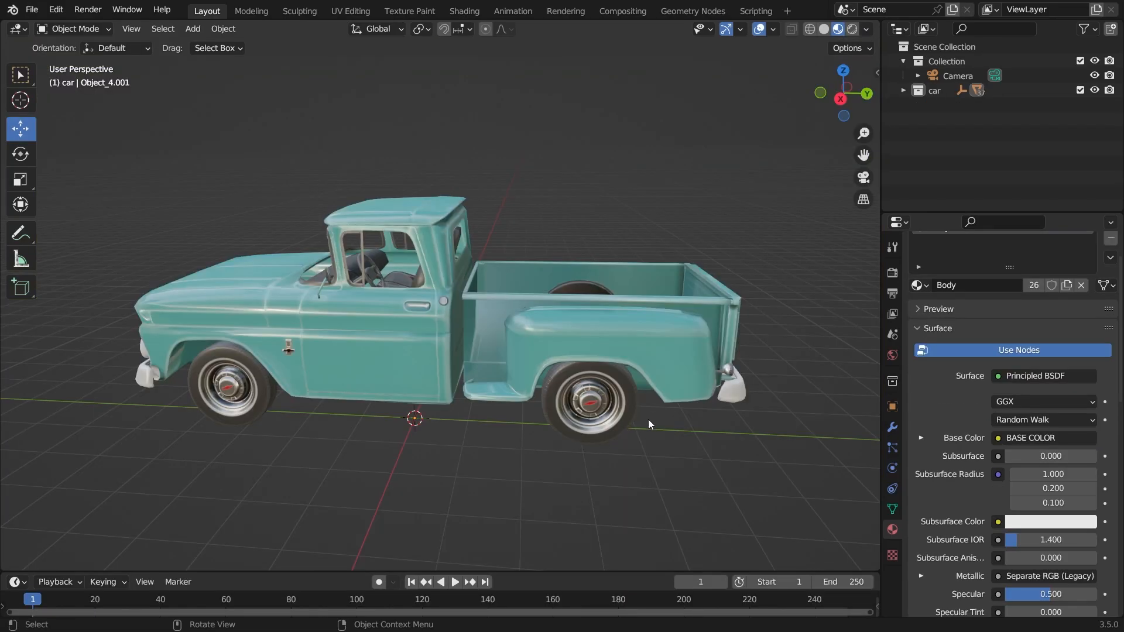
# Examine the teal pickup truck model from the side, front and rear
pyautogui.moveTo(668, 417); pyautogui.dragTo(515, 413, button='middle')
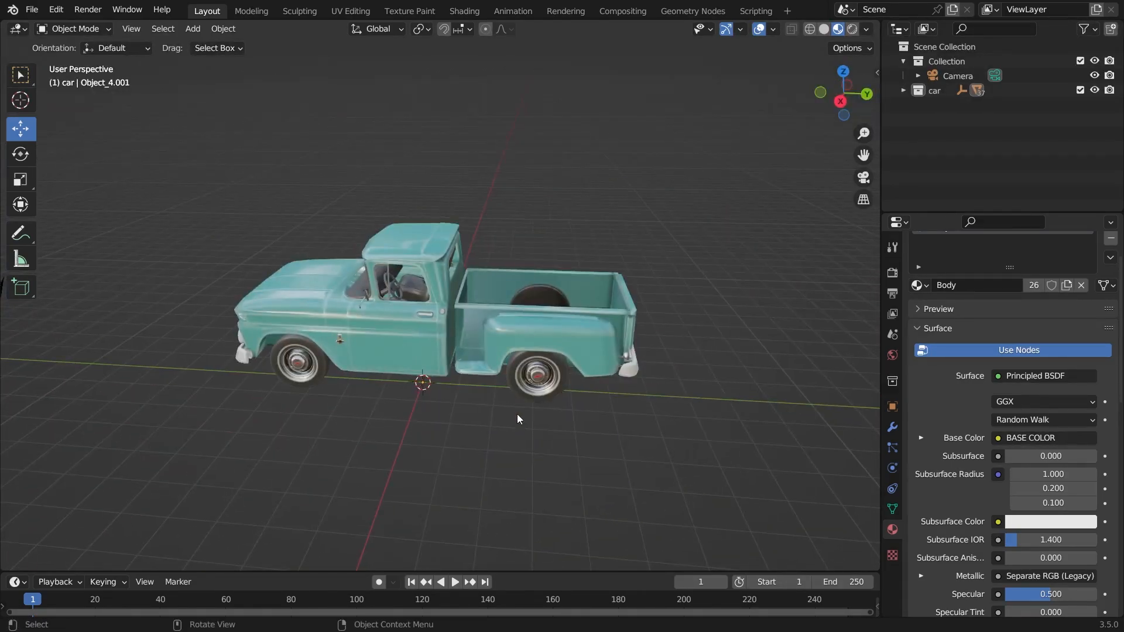
pyautogui.scroll(4, 518, 414)
pyautogui.moveTo(379, 423); pyautogui.dragTo(432, 410, button='middle')
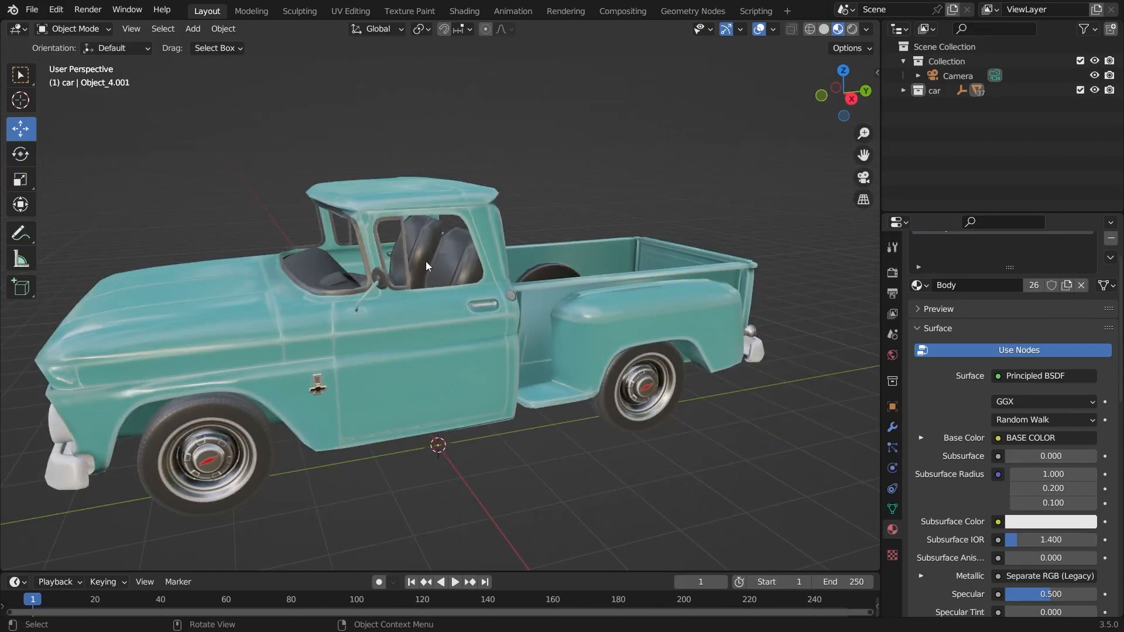
pyautogui.moveTo(395, 414); pyautogui.dragTo(304, 427, button='middle')
pyautogui.scroll(-2, 438, 419)
pyautogui.scroll(-1, 353, 416)
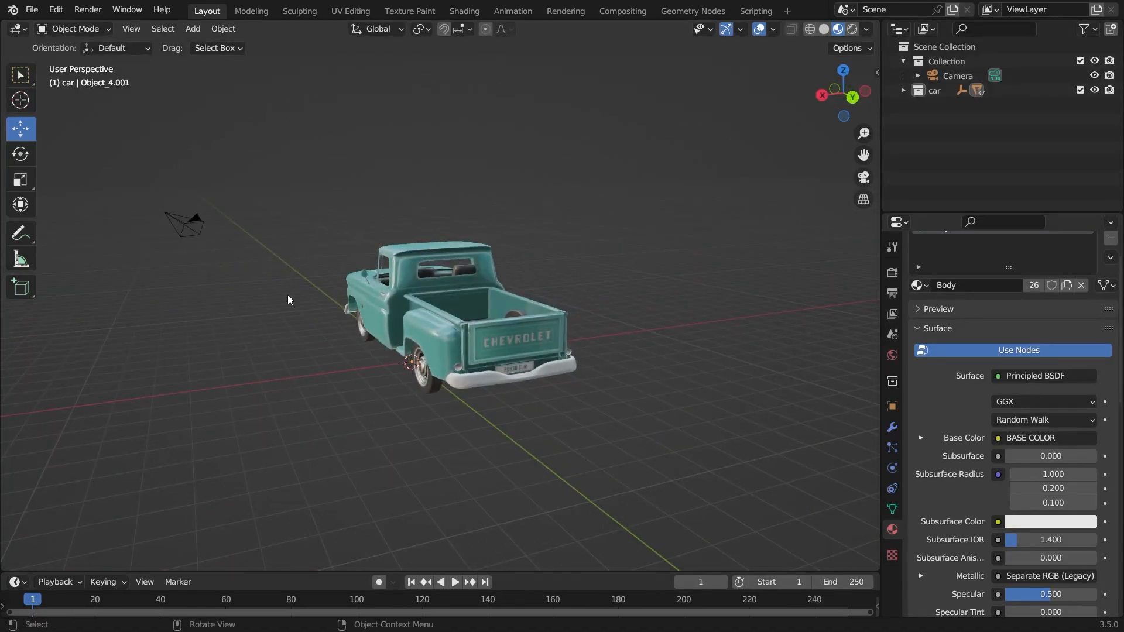
# Select the camera in front of the truck to check its placement, and clear the selection
pyautogui.moveTo(287, 294); pyautogui.dragTo(182, 293, button='middle')
pyautogui.click(181, 293)
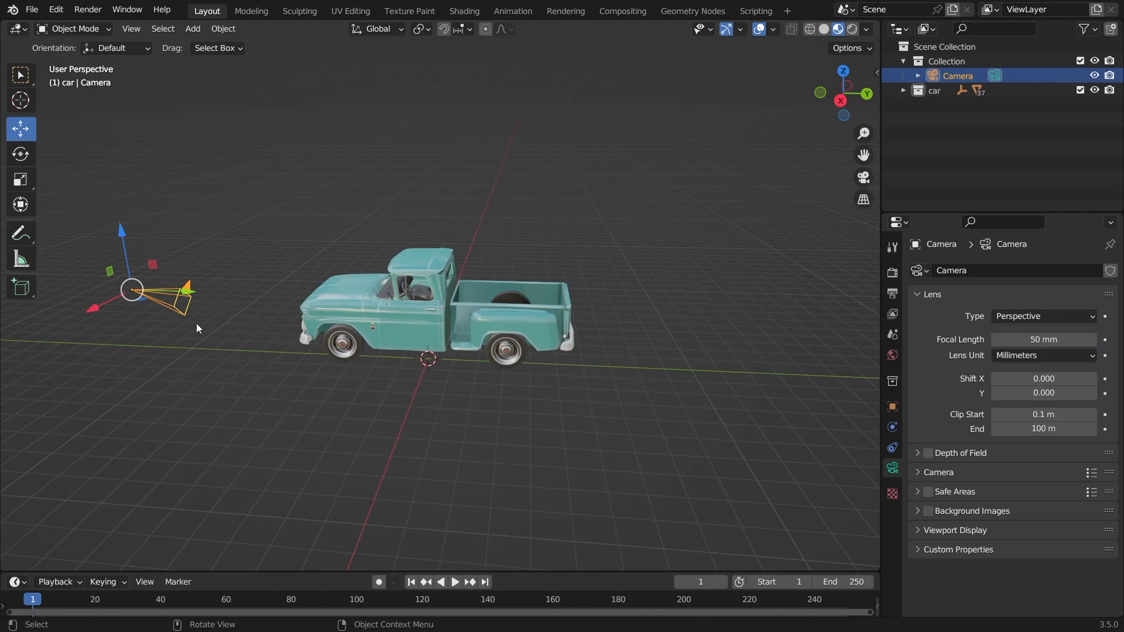
pyautogui.moveTo(213, 328); pyautogui.dragTo(603, 448, button='middle')
pyautogui.click(332, 413)
# Examine the pickup truck and the camera's position relative to it from several angles and distances
pyautogui.scroll(5, 607, 451)
pyautogui.scroll(-6, 613, 434)
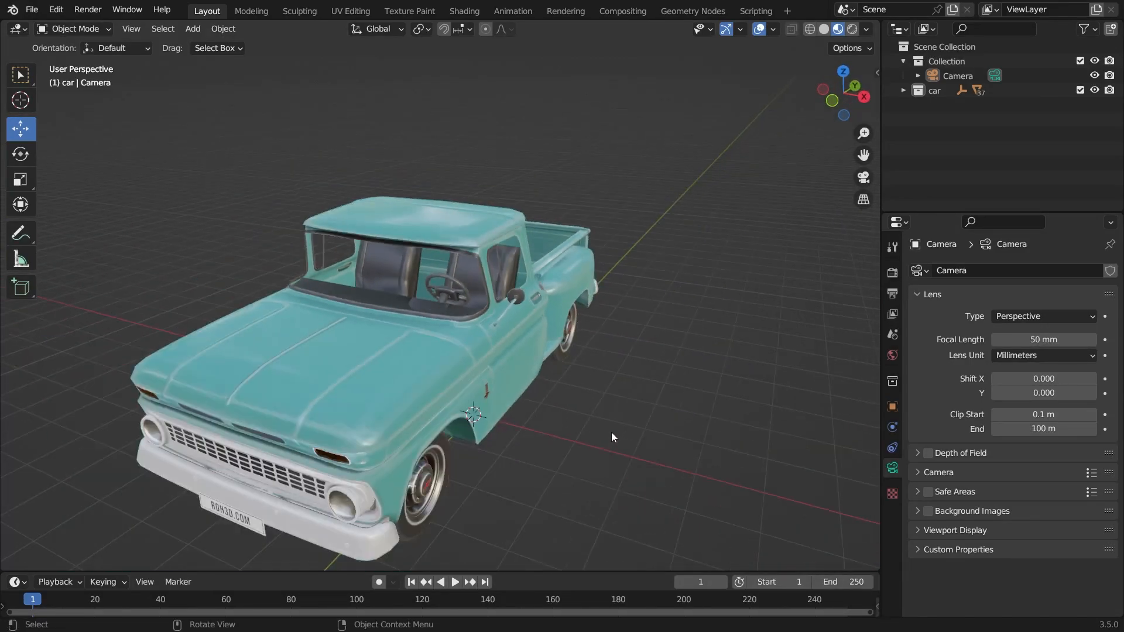
pyautogui.moveTo(501, 374); pyautogui.dragTo(528, 403, button='middle')
pyautogui.moveTo(497, 312); pyautogui.dragTo(349, 245, button='middle')
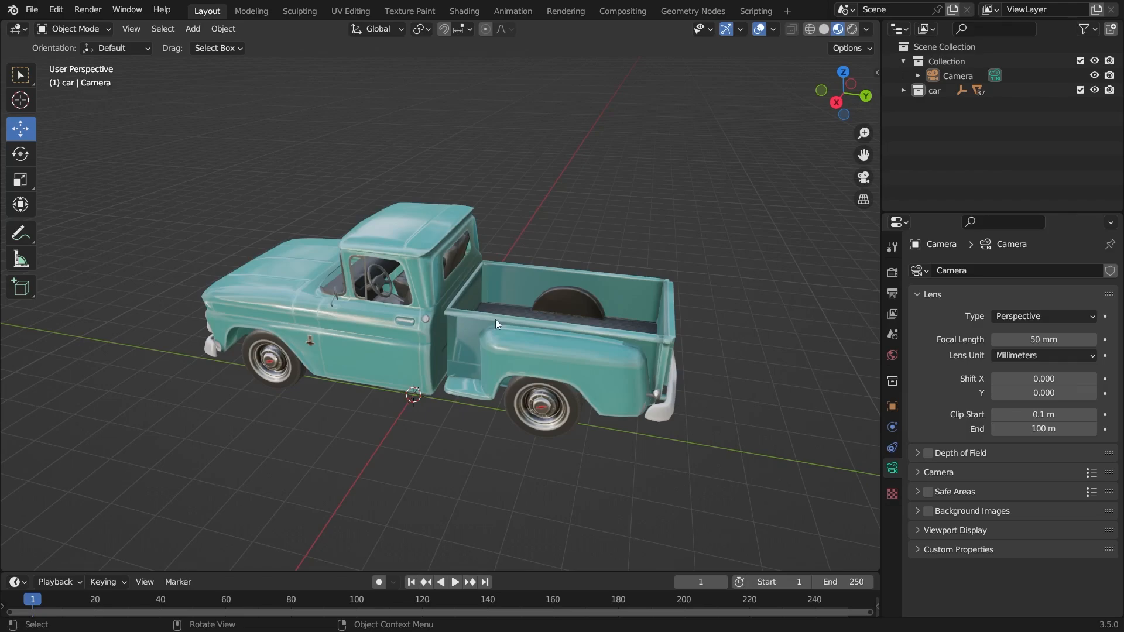
pyautogui.scroll(-3, 495, 320)
pyautogui.moveTo(445, 350); pyautogui.dragTo(404, 349, button='middle')
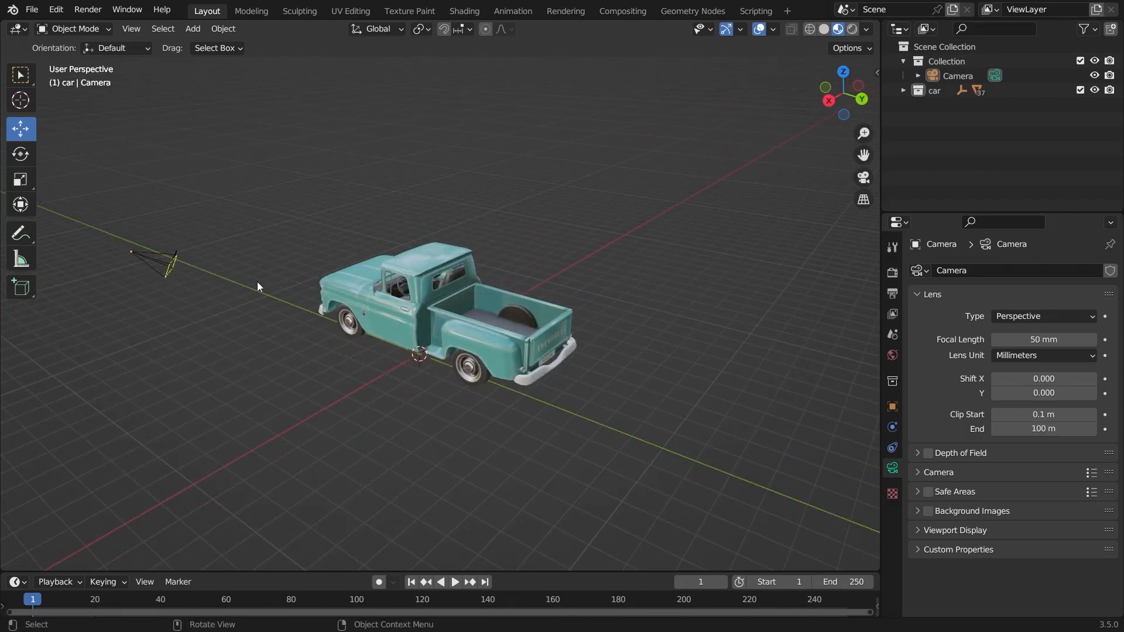
pyautogui.moveTo(258, 286); pyautogui.dragTo(344, 377, button='middle')
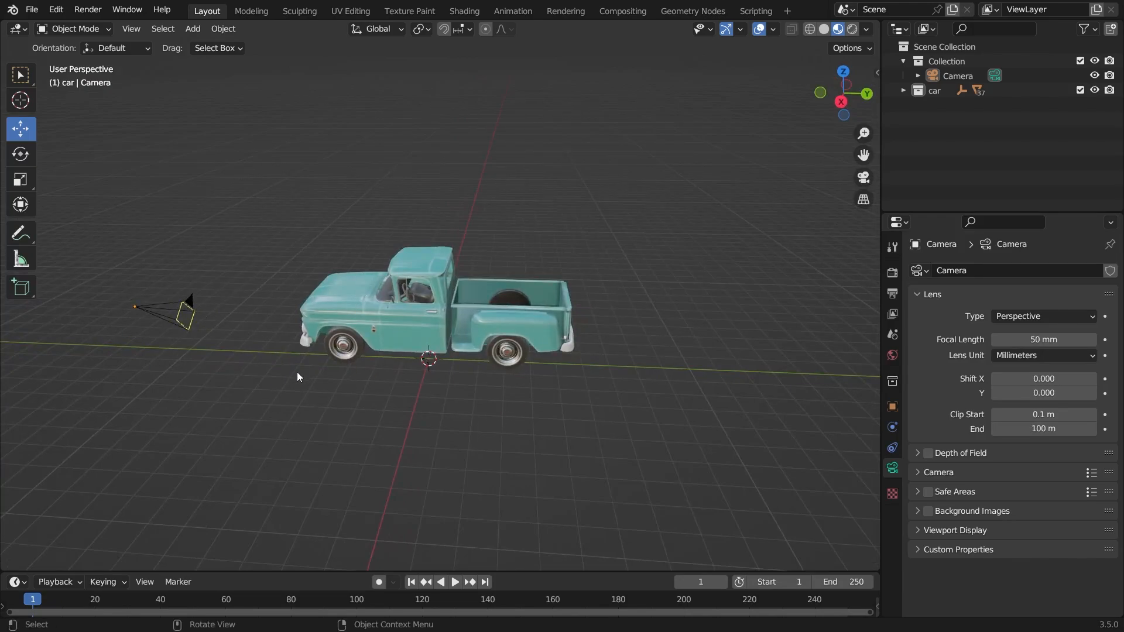
pyautogui.moveTo(297, 374); pyautogui.dragTo(493, 388, button='middle')
pyautogui.scroll(2, 335, 375)
pyautogui.scroll(-2, 357, 373)
pyautogui.moveTo(268, 155); pyautogui.dragTo(577, 505)
pyautogui.moveTo(610, 325); pyautogui.dragTo(455, 271, button='middle')
pyautogui.scroll(3, 589, 349)
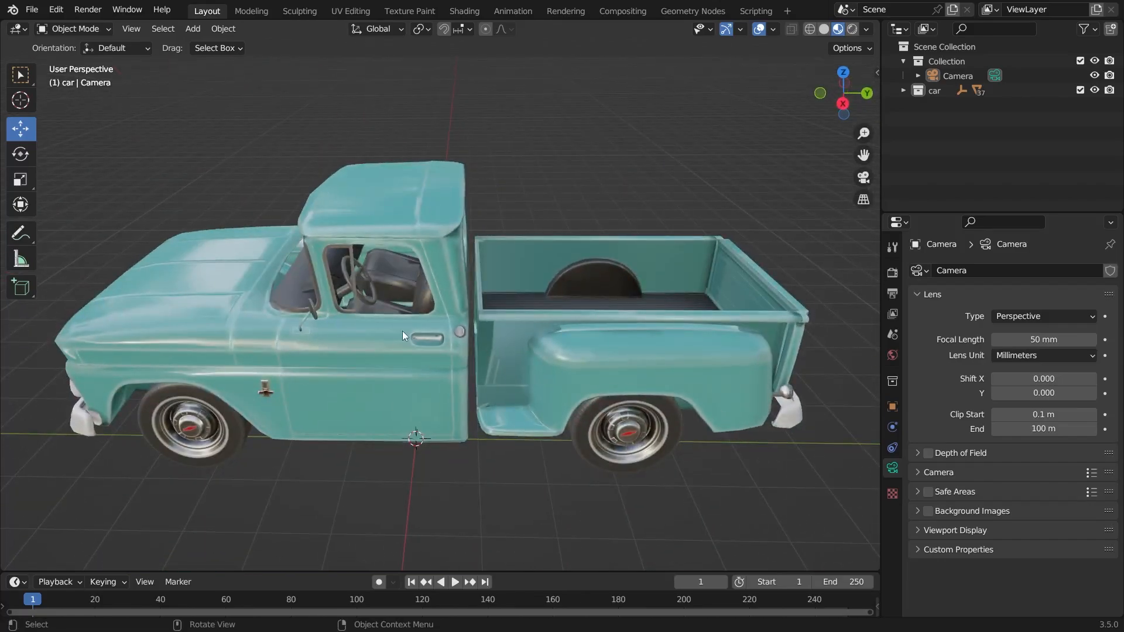
pyautogui.scroll(-4, 403, 331)
pyautogui.moveTo(402, 331); pyautogui.dragTo(323, 294, button='middle')
pyautogui.scroll(3, 459, 450)
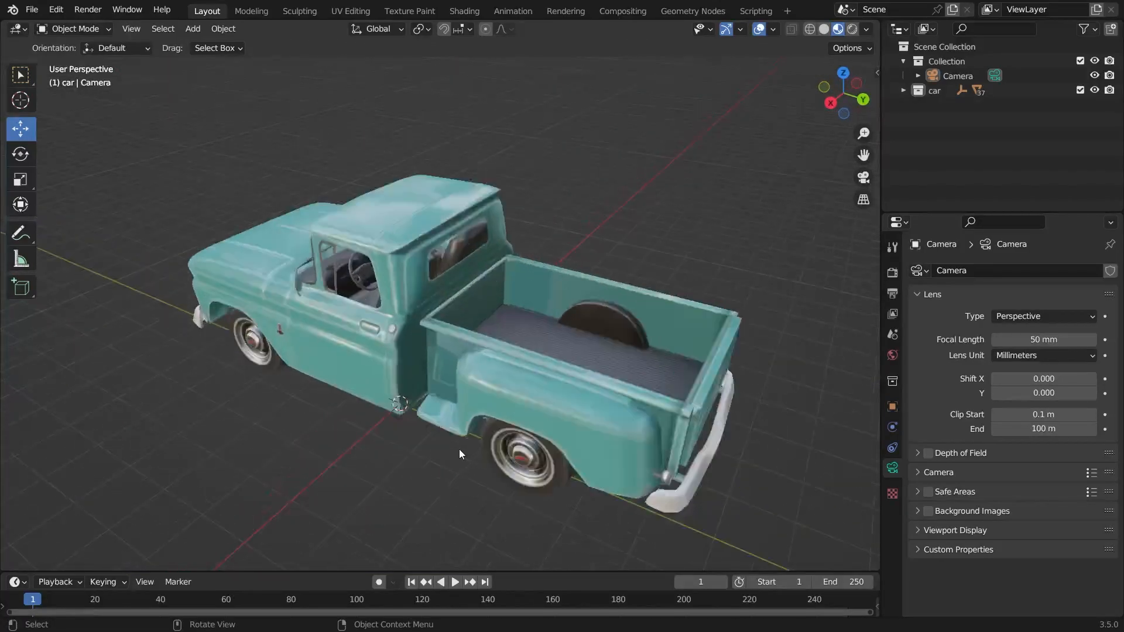
# Frame the whole truck from a distant rear three-quarter angle and align the active camera to this view
pyautogui.scroll(-6, 459, 450)
pyautogui.moveTo(490, 431)
pyautogui.mouseDown(button='middle')
pyautogui.moveTo(445, 389)
pyautogui.moveTo(466, 409)
pyautogui.moveTo(440, 414)
pyautogui.moveTo(474, 421)
pyautogui.mouseUp(button='middle')
pyautogui.scroll(-2, 493, 409)
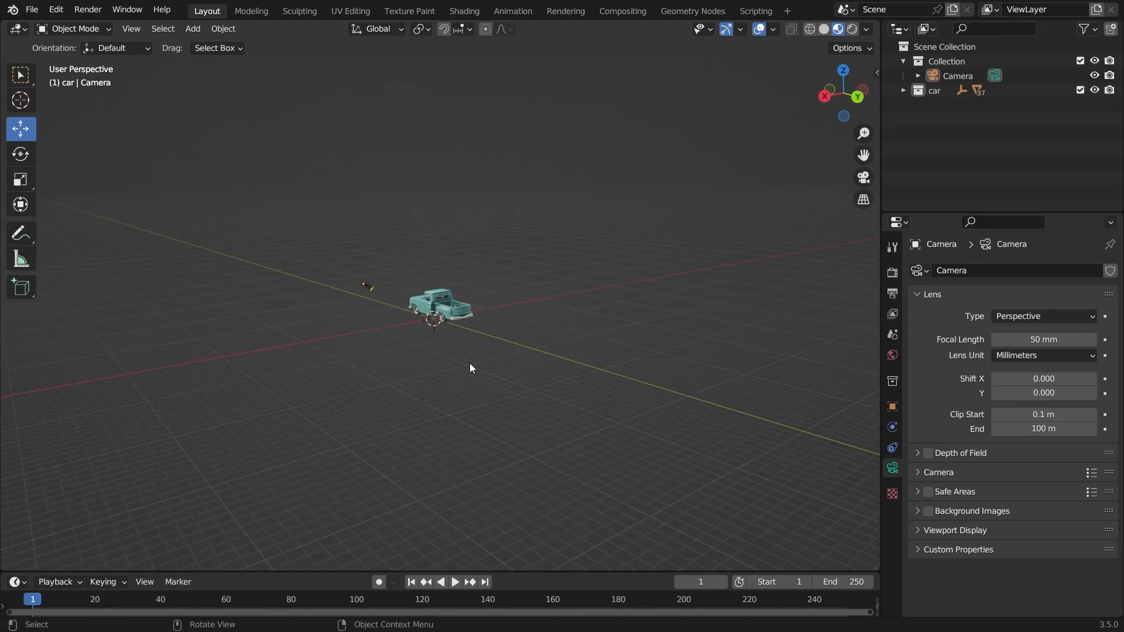
pyautogui.press('ctrl+alt+KP_0')
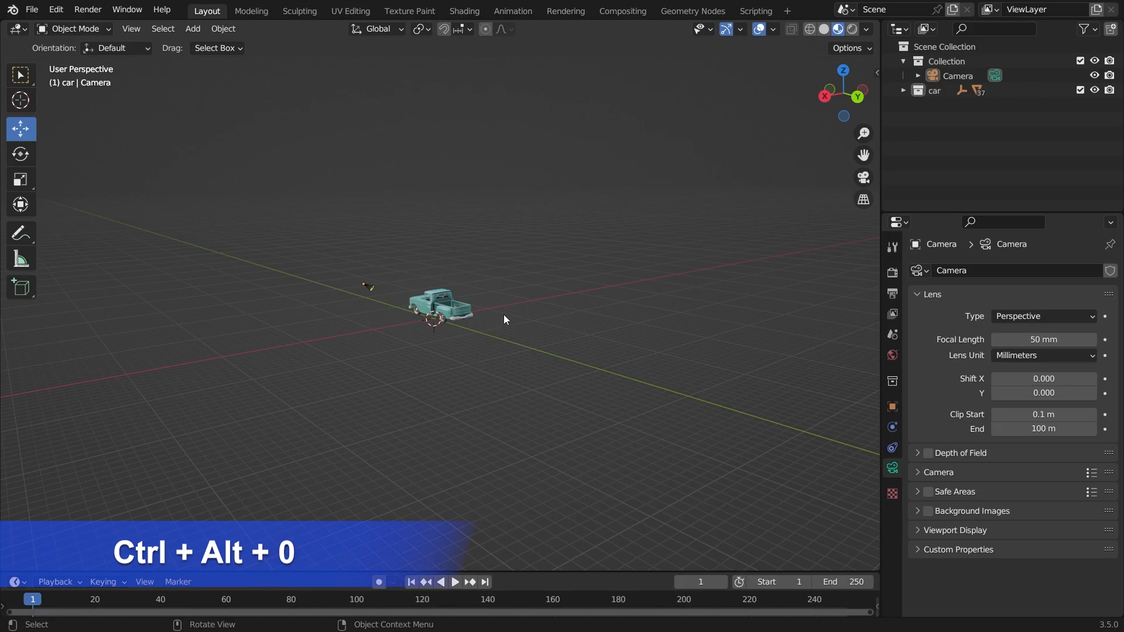
pyautogui.press('ctrl+alt+KP_0')
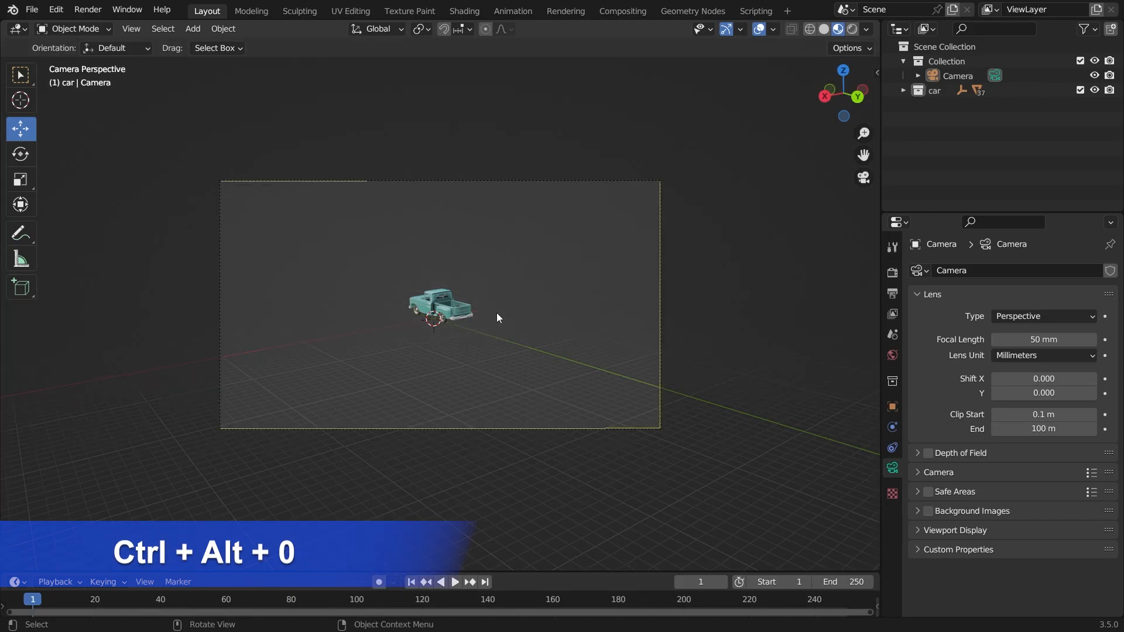
pyautogui.scroll(2, 497, 312)
pyautogui.click(473, 128)
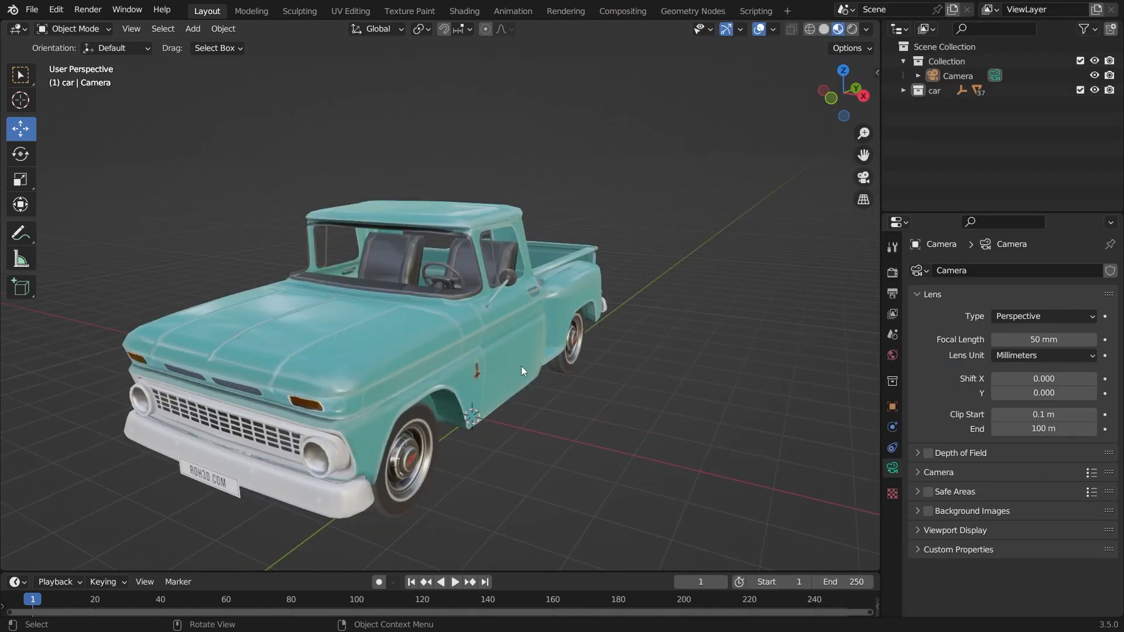
pyautogui.moveTo(459, 269); pyautogui.dragTo(668, 261, button='middle')
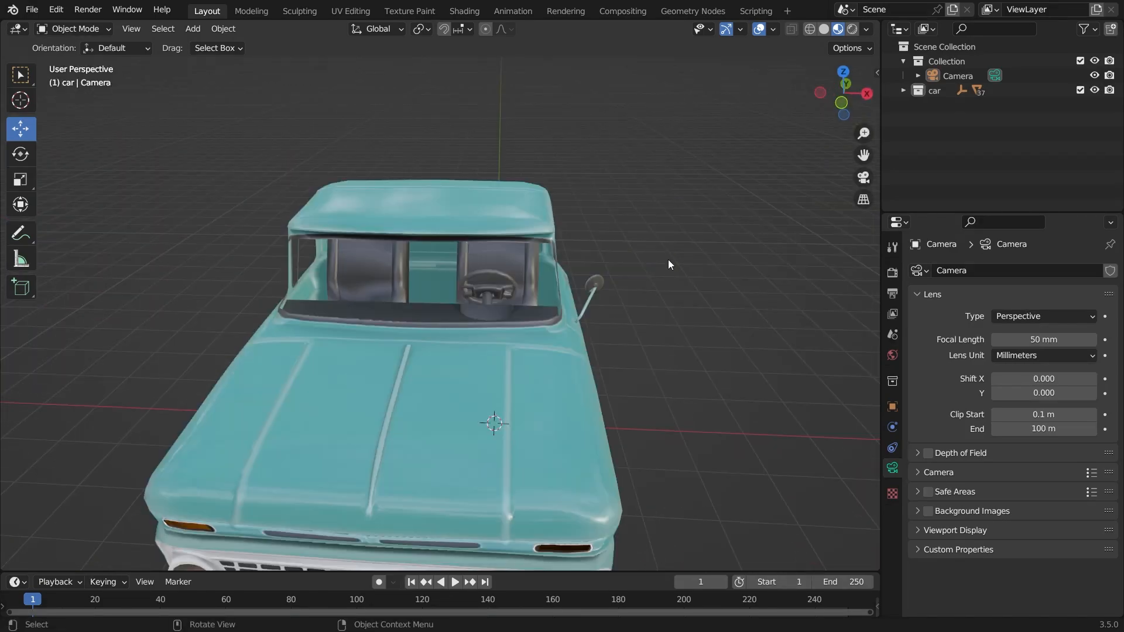
# Add a plain axes empty, raise it to the height of the truck's cab, and scale it up about 3.35 times
pyautogui.hotkey('shift', 'a')
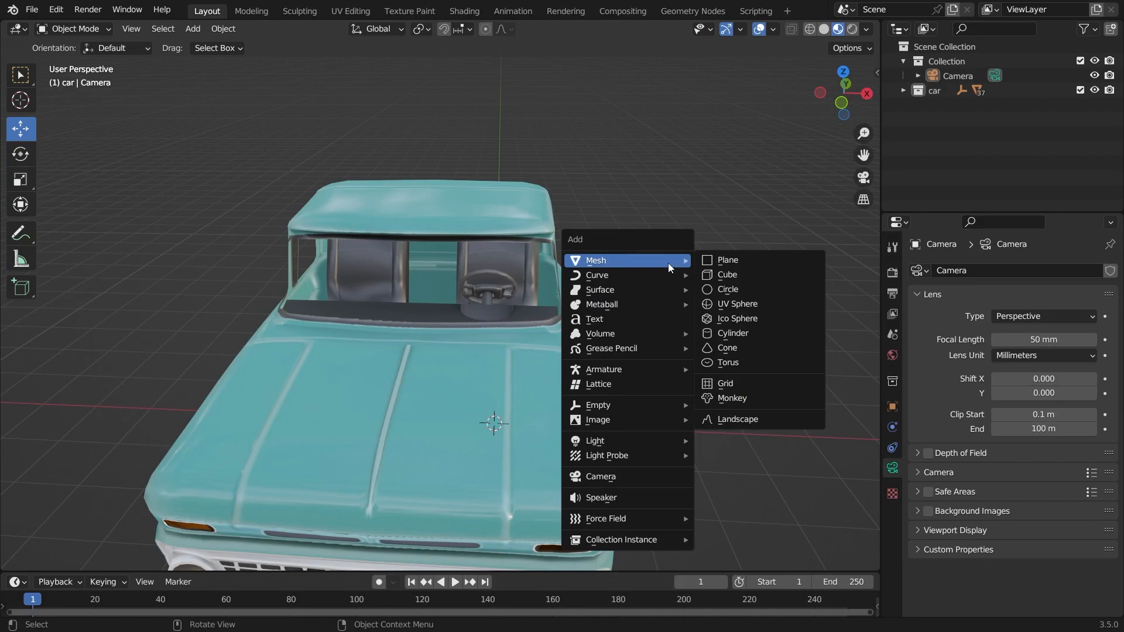
pyautogui.moveTo(644, 410)
pyautogui.click(765, 405)
pyautogui.moveTo(497, 374); pyautogui.dragTo(494, 299)
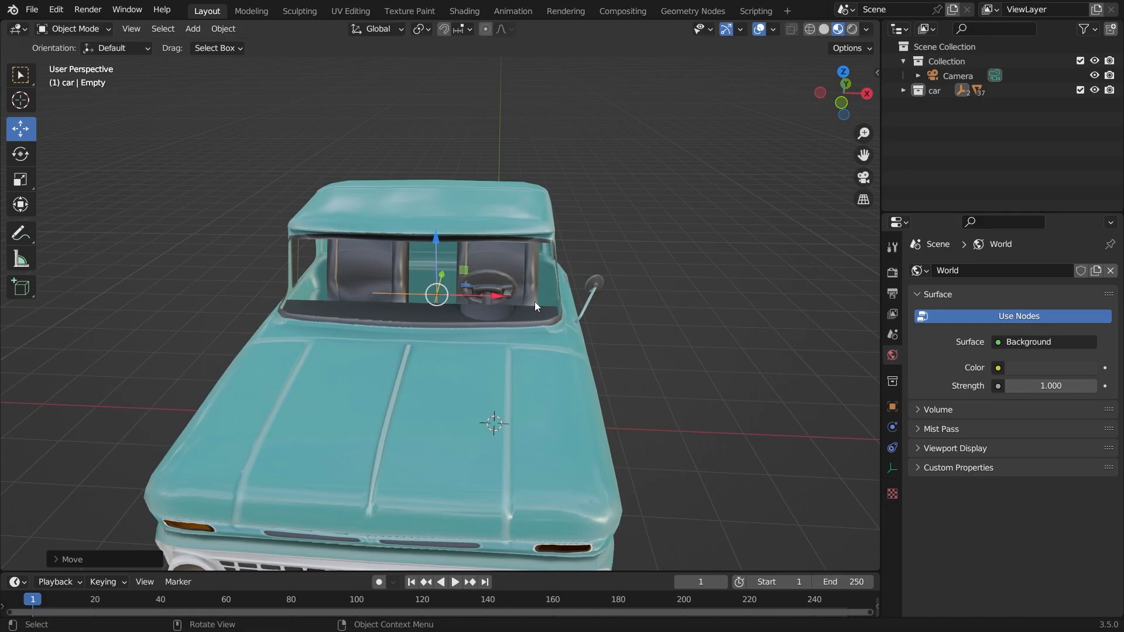
pyautogui.press('s')
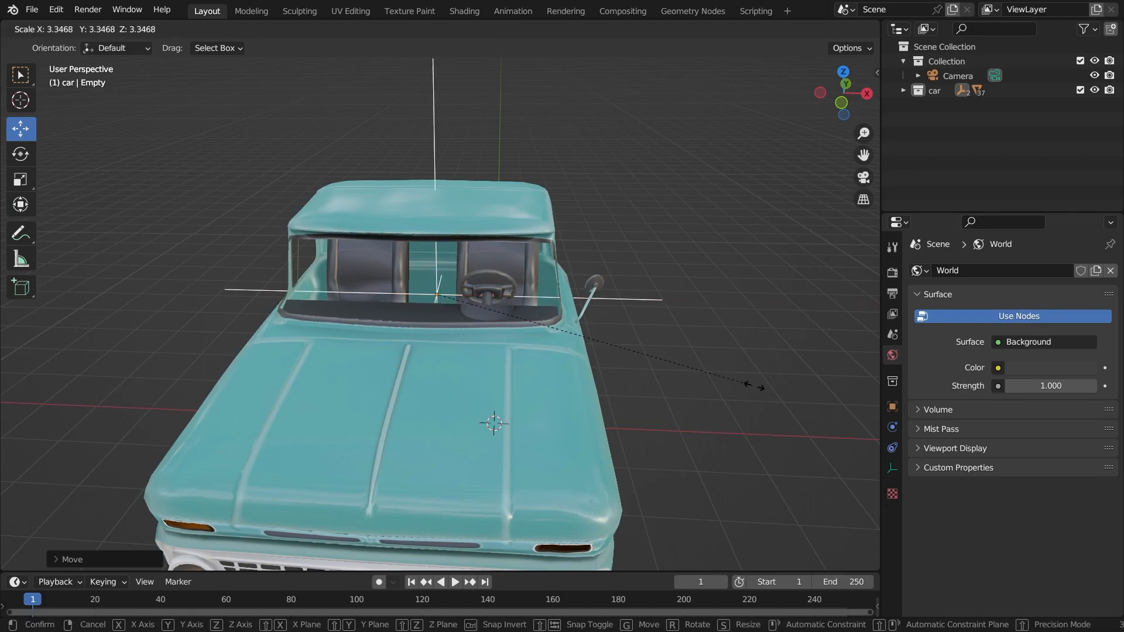
pyautogui.click(755, 387)
# Shift the empty slightly along the Y axis toward the truck's front inside the cab, and clear the selection
pyautogui.moveTo(755, 386); pyautogui.dragTo(495, 318, button='middle')
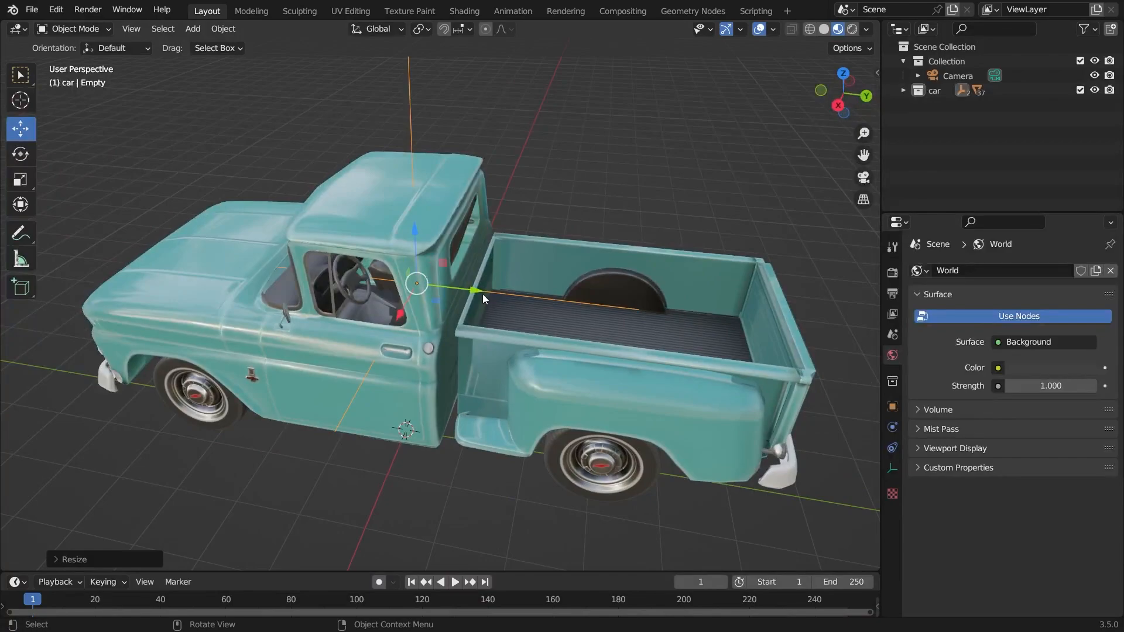
pyautogui.moveTo(479, 290); pyautogui.dragTo(457, 297)
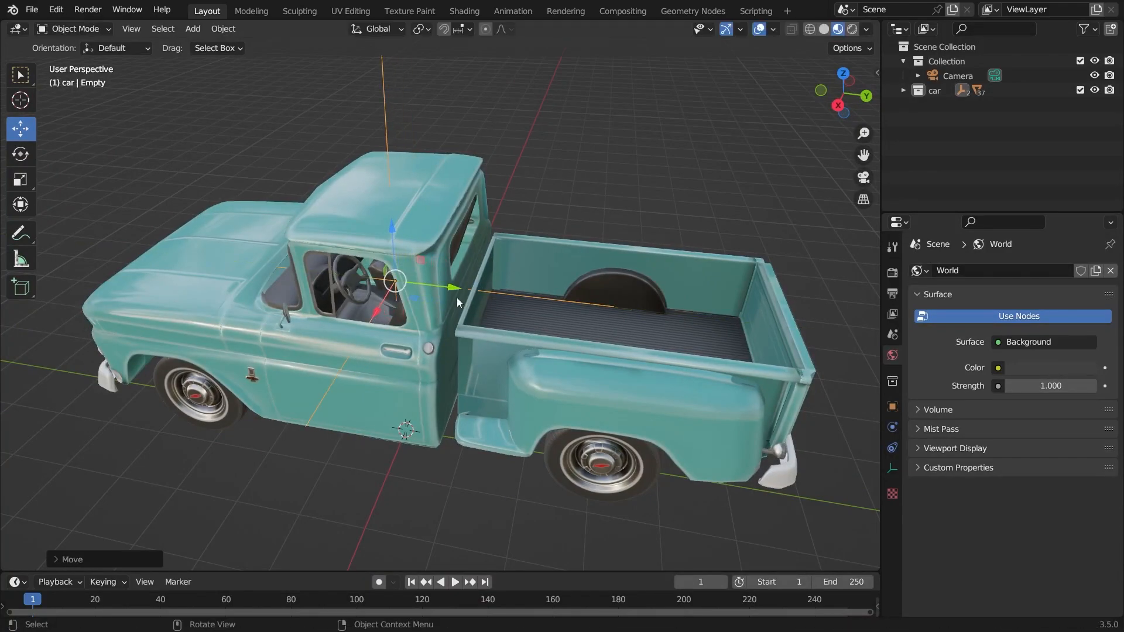
pyautogui.scroll(-3, 473, 311)
pyautogui.moveTo(473, 311); pyautogui.dragTo(464, 355, button='middle')
pyautogui.scroll(2, 464, 355)
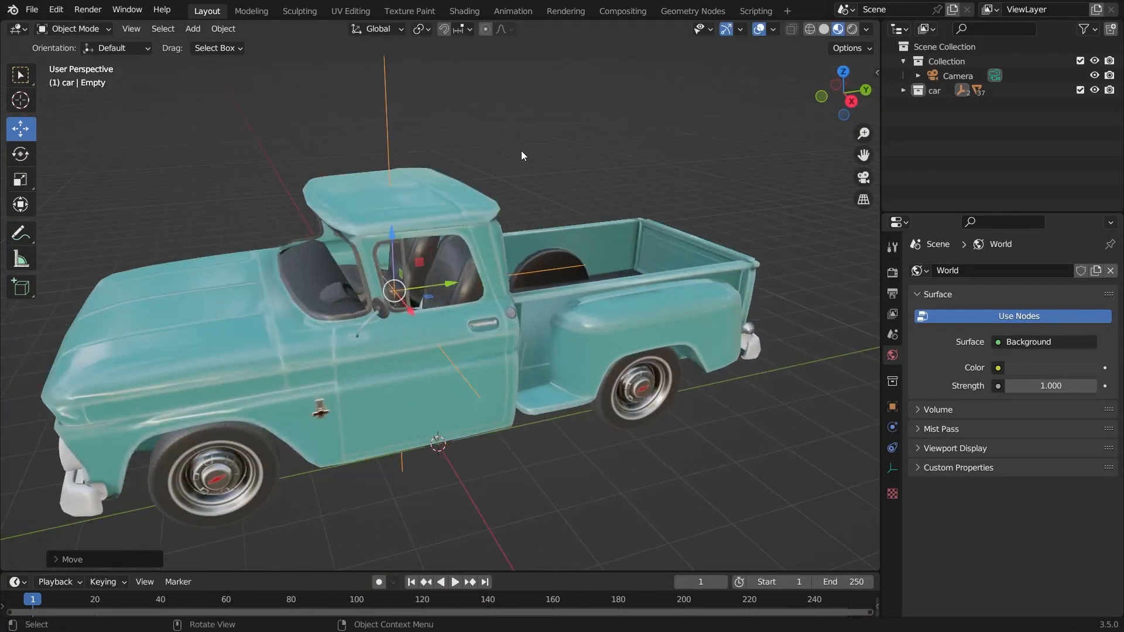
pyautogui.click(521, 149)
# Select the empty in the cab to check its placement, and view the scene through the camera
pyautogui.scroll(-3, 438, 286)
pyautogui.scroll(-3, 518, 369)
pyautogui.moveTo(605, 385); pyautogui.dragTo(621, 361, button='middle')
pyautogui.click(427, 253)
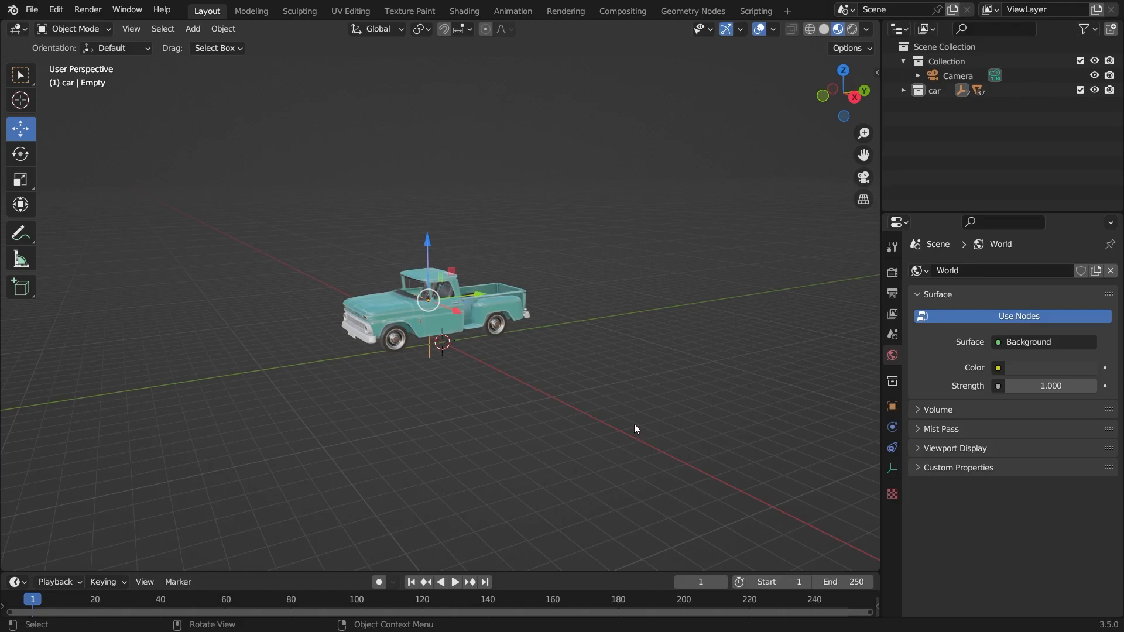
pyautogui.press('KP_0')
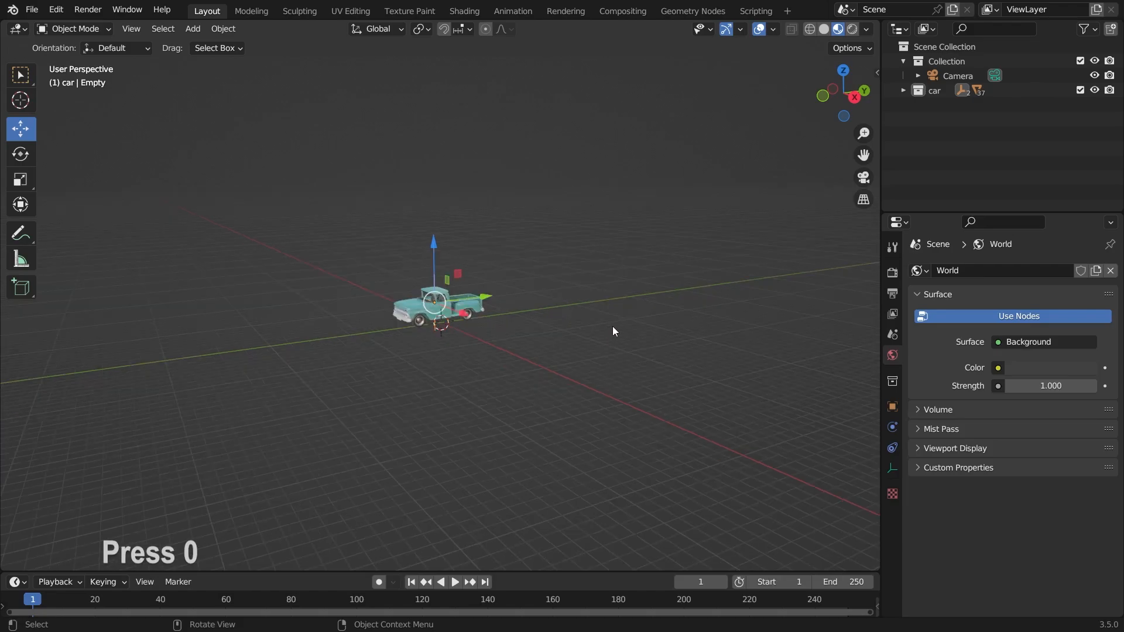
pyautogui.press('KP_0')
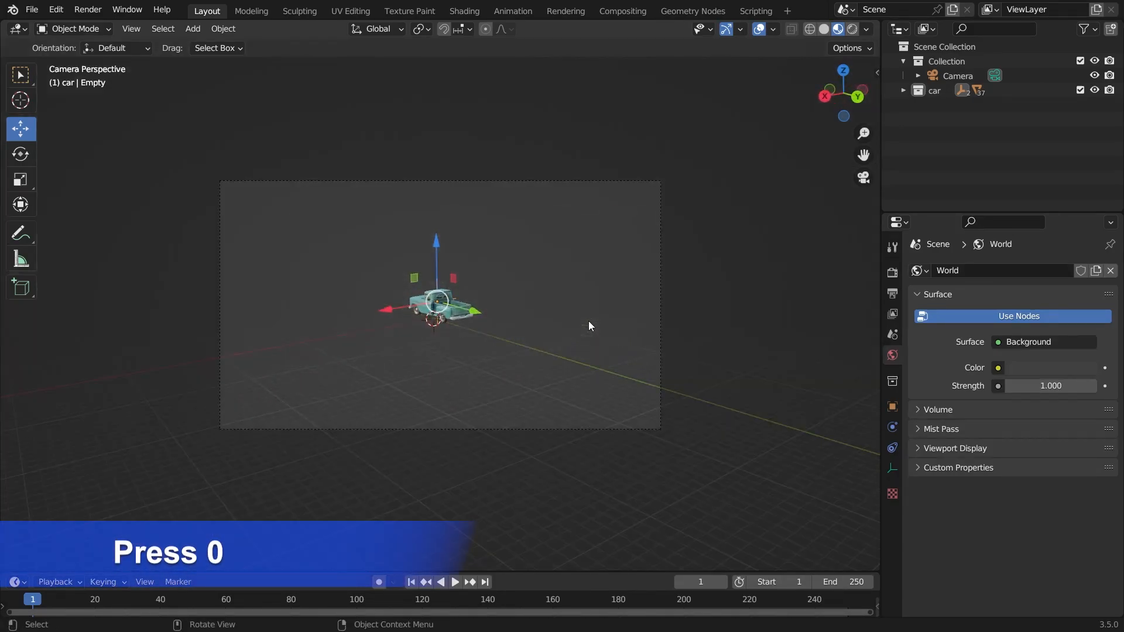
# Select the camera and add a Track To object constraint to it
pyautogui.click(538, 181)
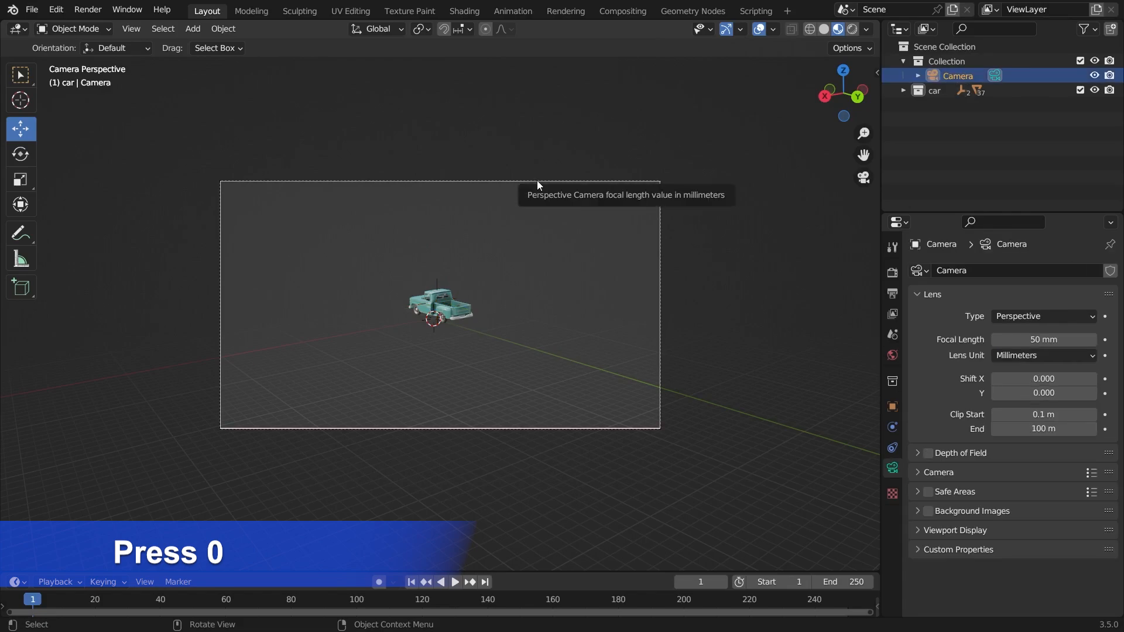
pyautogui.click(892, 448)
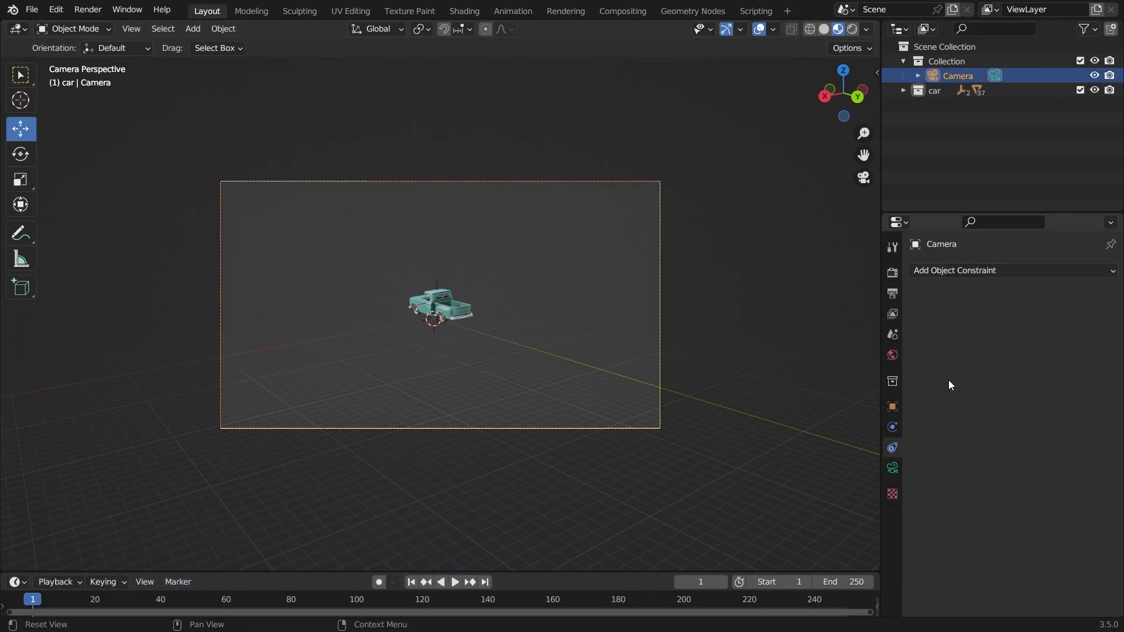
pyautogui.click(1002, 274)
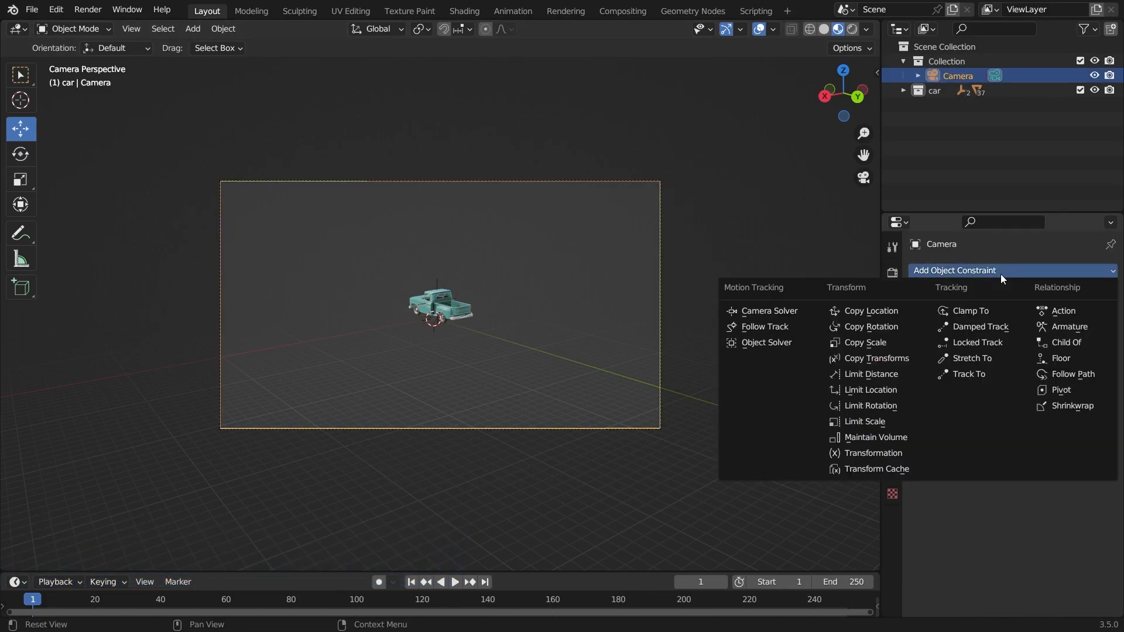
pyautogui.click(970, 374)
# Set the Track To constraint's target to the empty in the truck's cab
pyautogui.scroll(4, 490, 290)
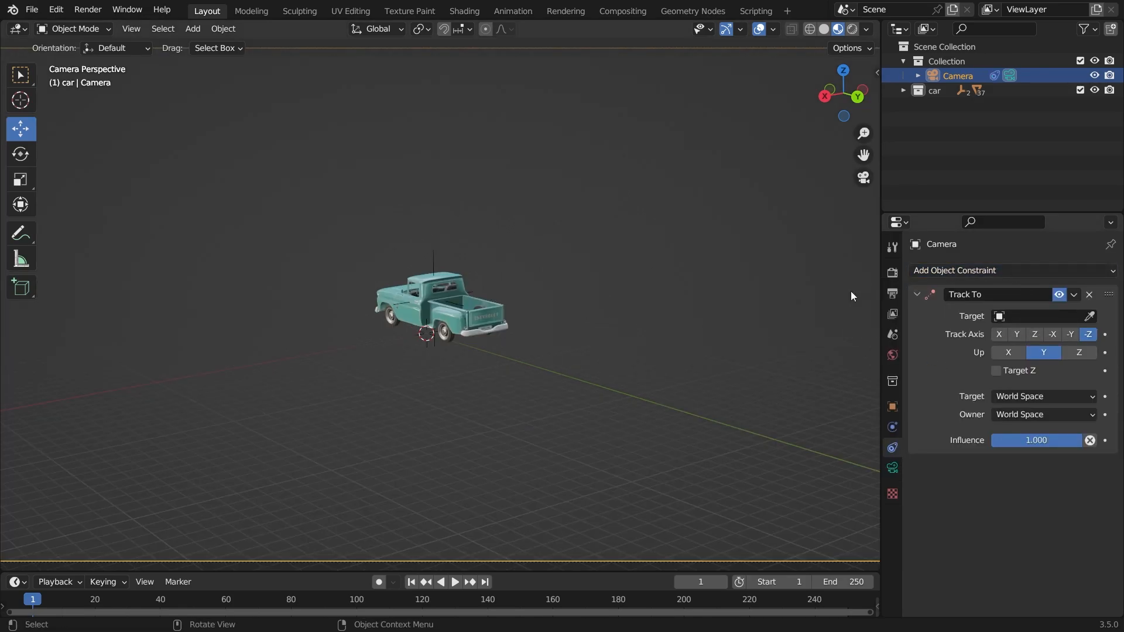
pyautogui.scroll(-3, 305, 296)
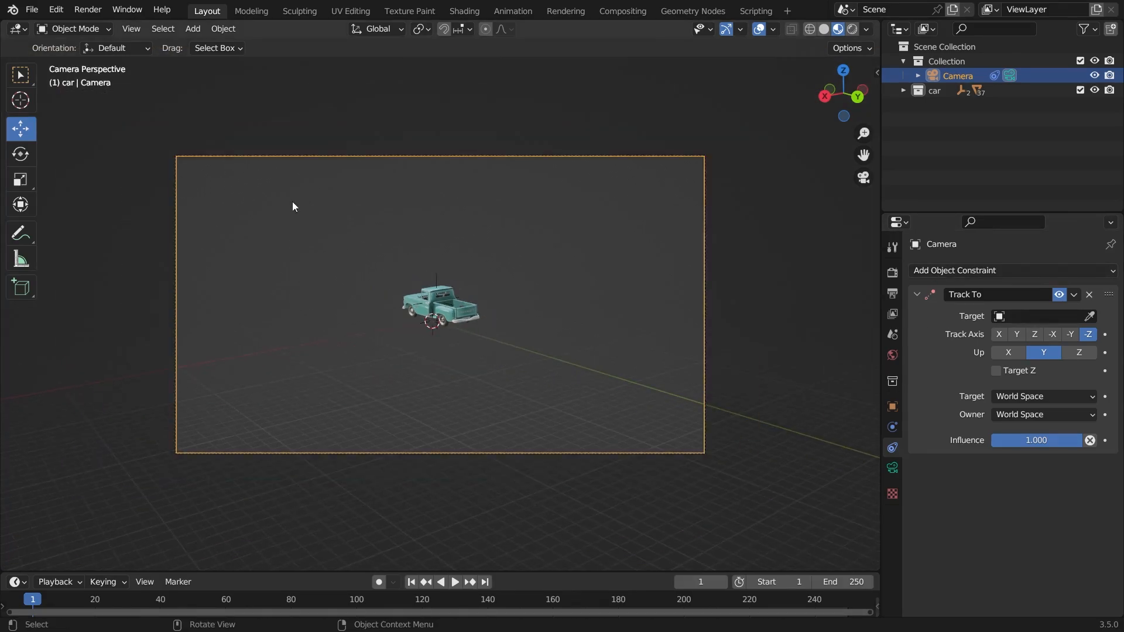
pyautogui.scroll(3, 477, 296)
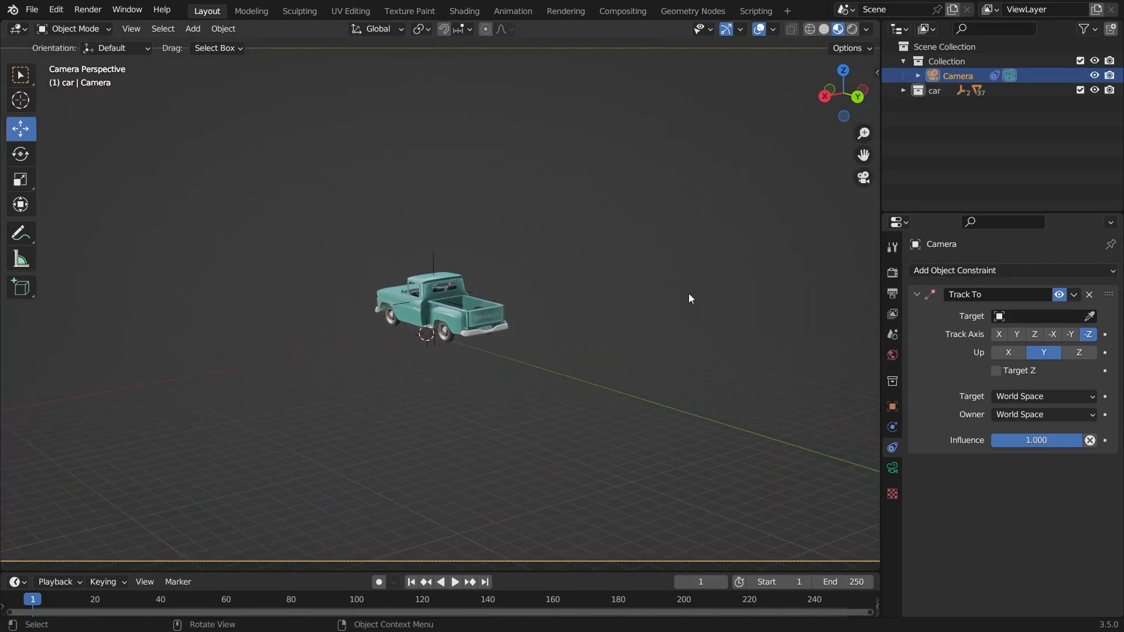
pyautogui.click(1089, 316)
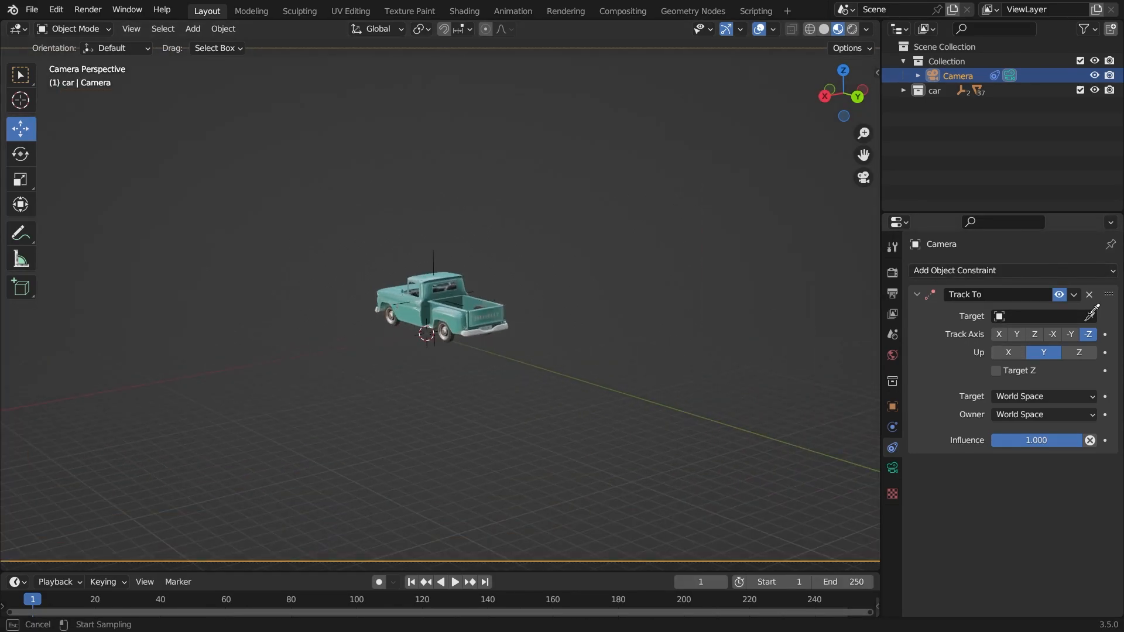
pyautogui.click(434, 252)
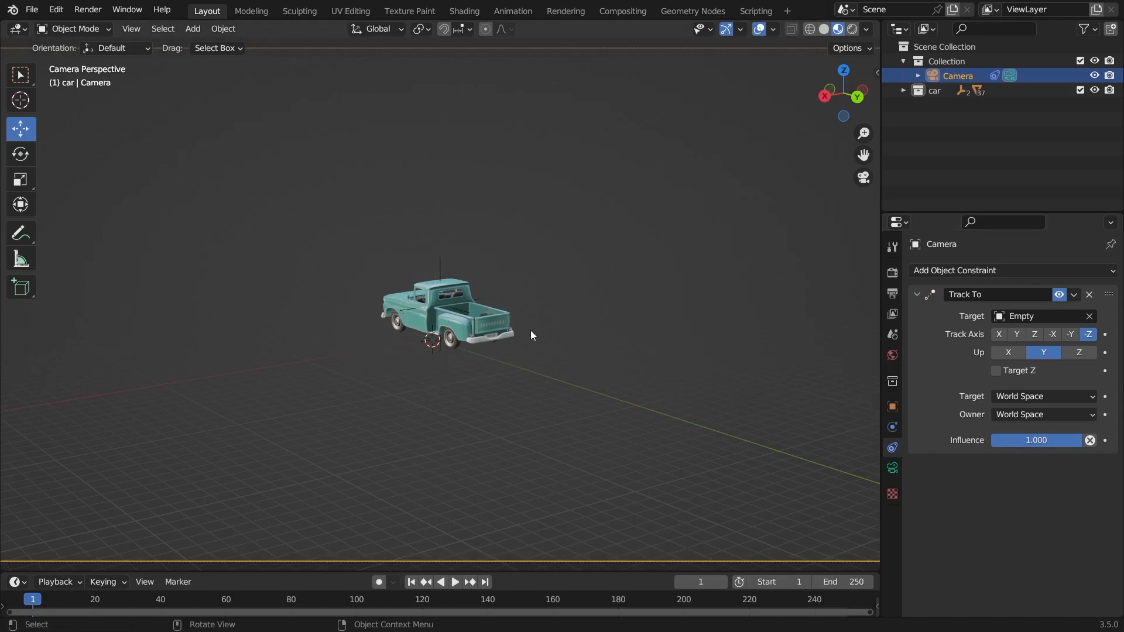
# Examine the tracking link between the empty and the camera from several angles and through the camera
pyautogui.scroll(-3, 538, 334)
pyautogui.moveTo(492, 357); pyautogui.dragTo(477, 335, button='middle')
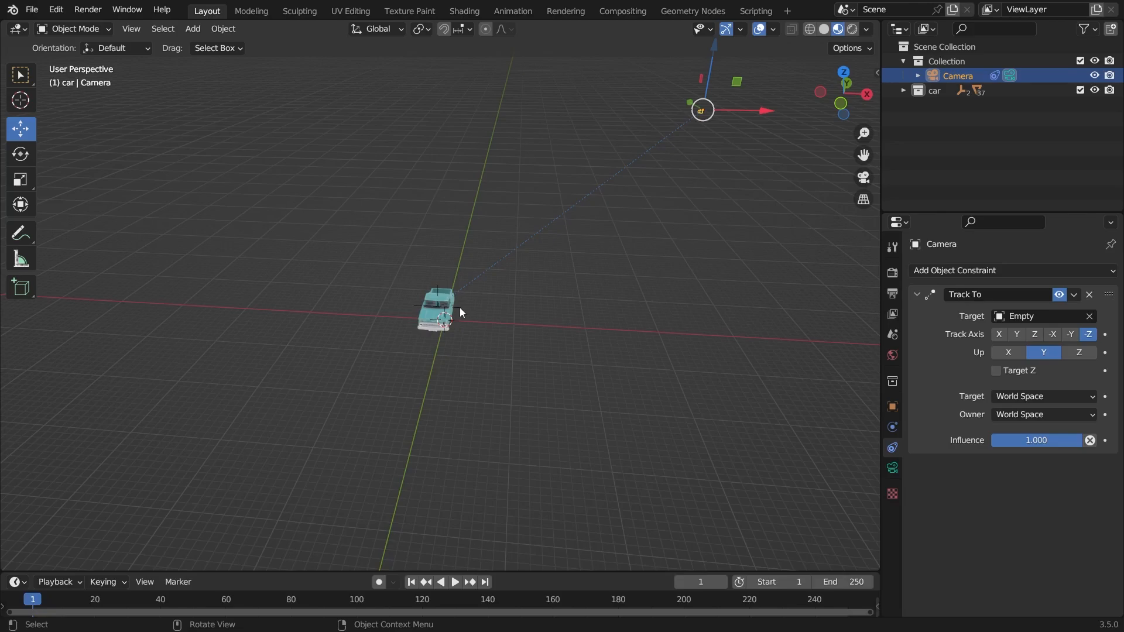
pyautogui.click(463, 312)
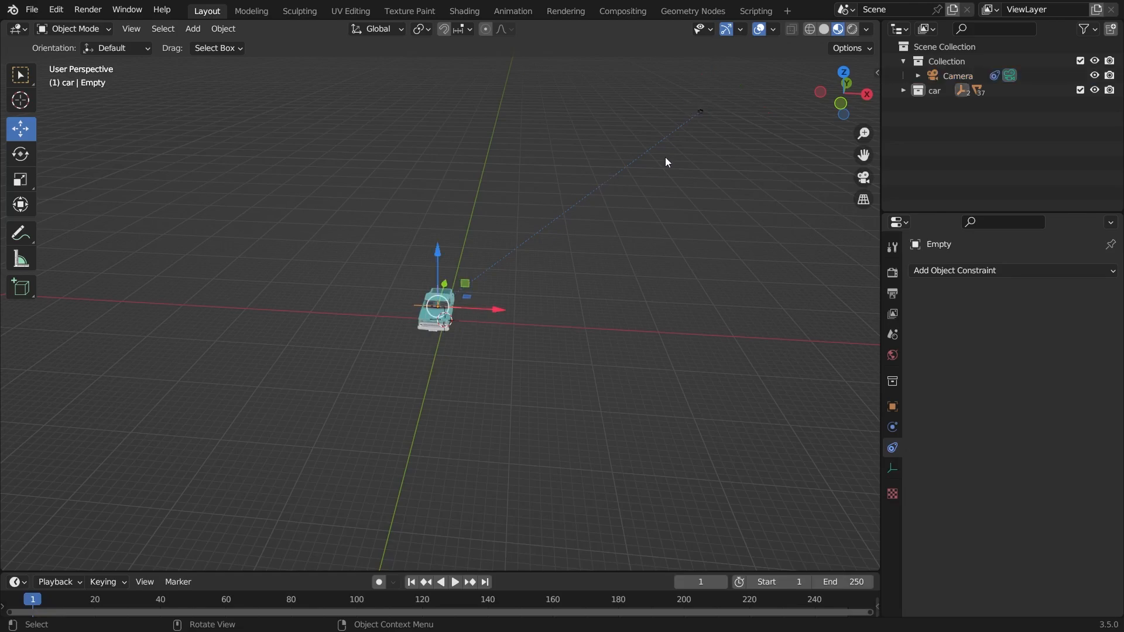
pyautogui.moveTo(545, 311); pyautogui.dragTo(386, 314, button='middle')
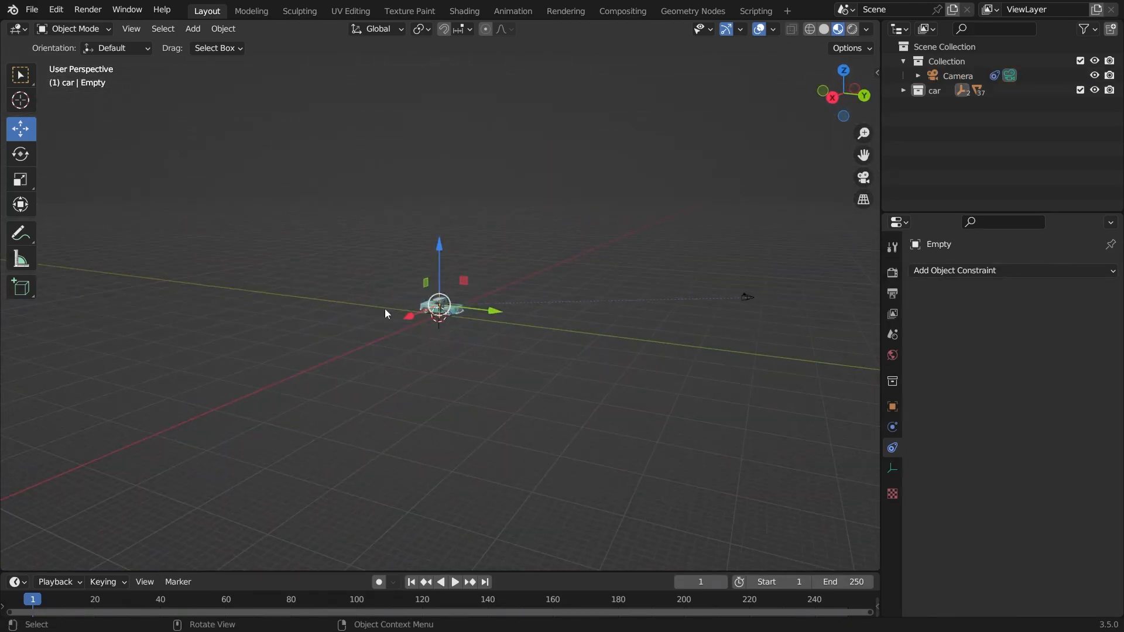
pyautogui.moveTo(566, 343); pyautogui.dragTo(472, 362, button='middle')
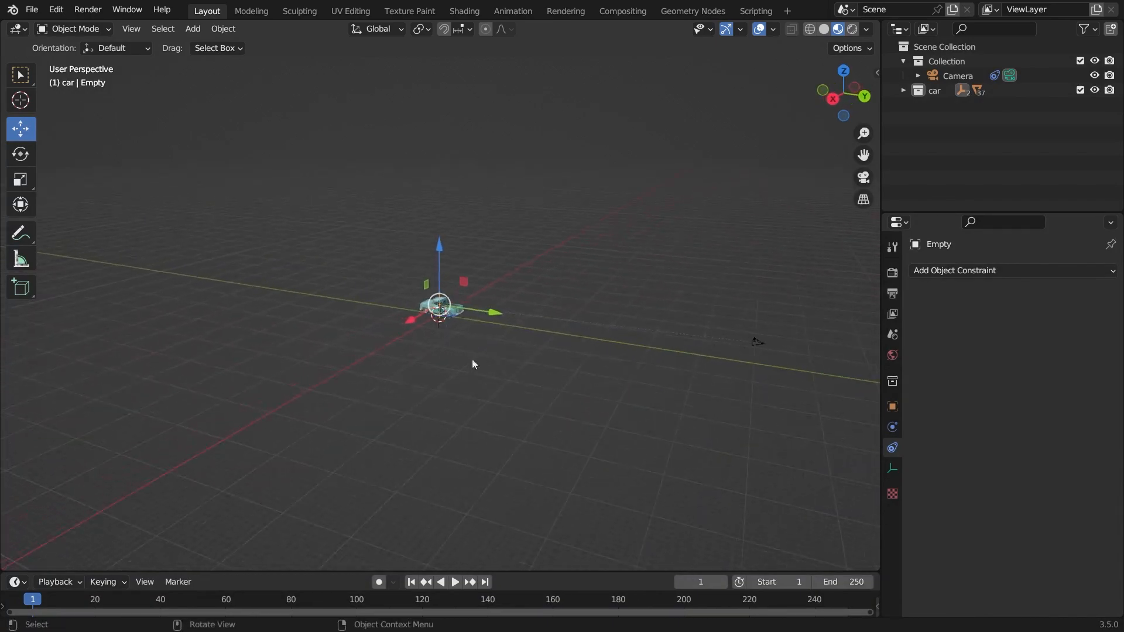
pyautogui.scroll(5, 509, 373)
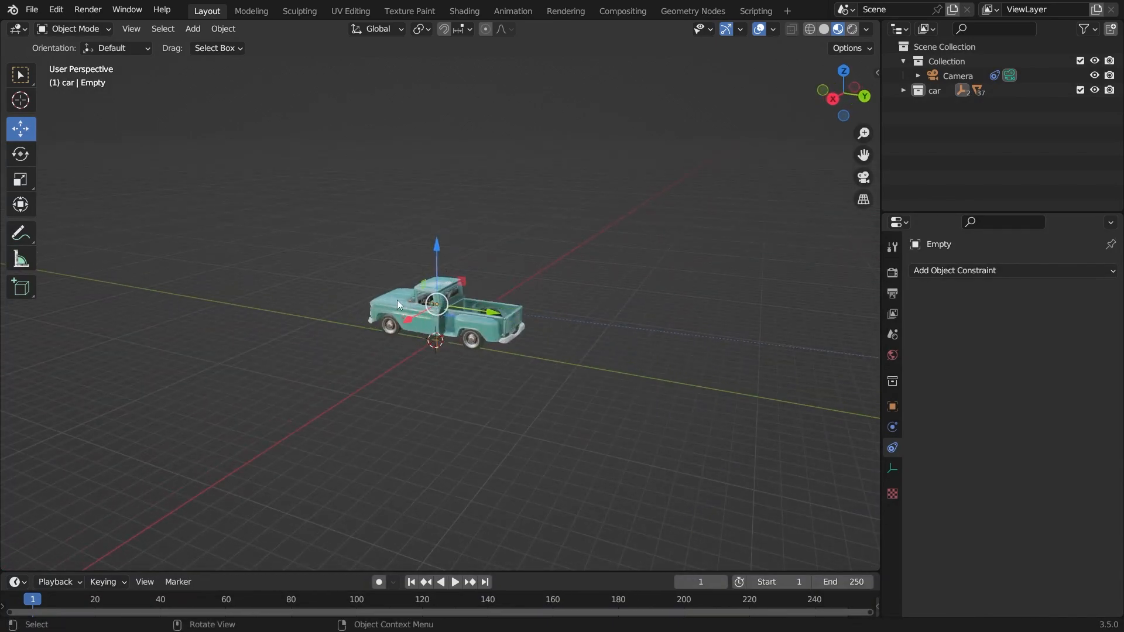
pyautogui.scroll(-6, 469, 338)
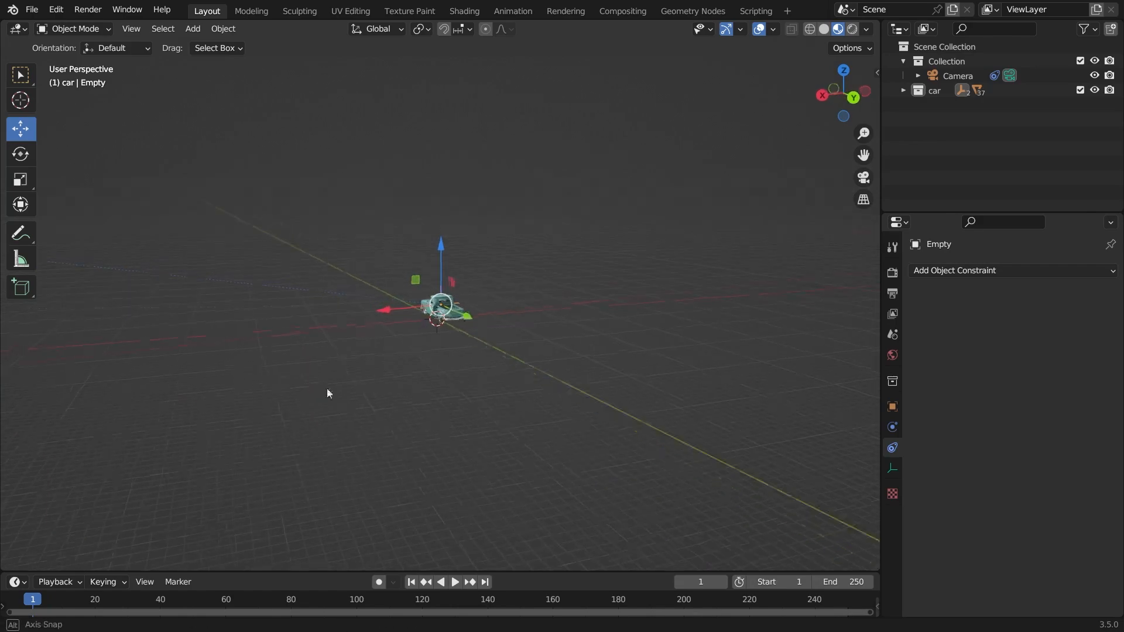
pyautogui.scroll(-3, 440, 381)
pyautogui.click(586, 363)
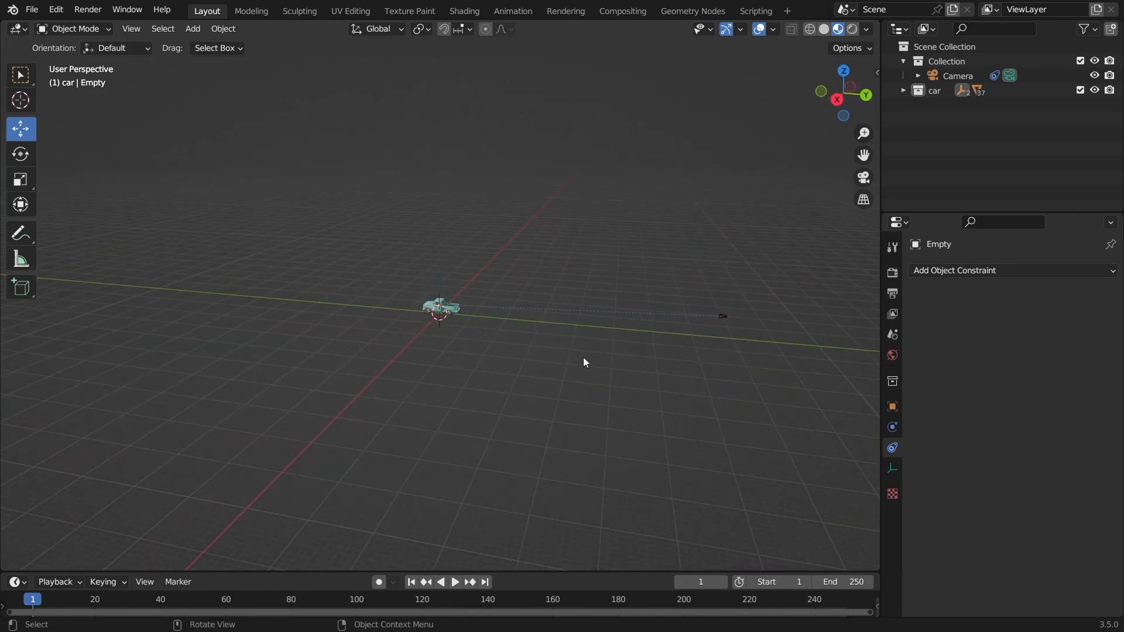
pyautogui.press('KP_0')
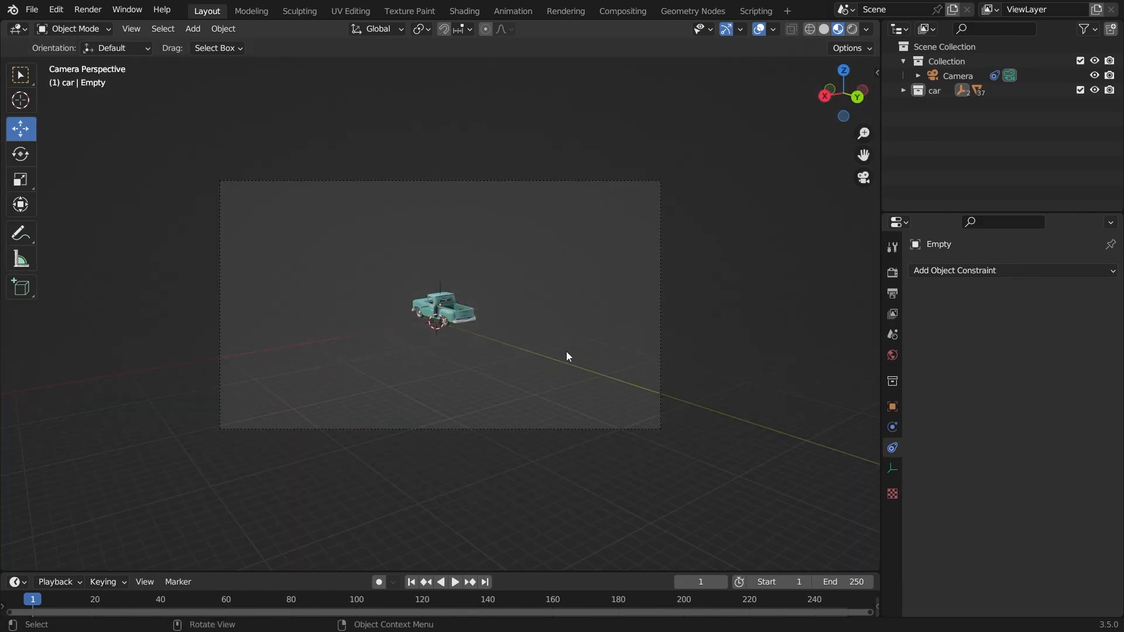
# Enlarge the timeline and keyframe the camera's location, rotation, scale and custom properties at frame 1
pyautogui.moveTo(457, 343); pyautogui.dragTo(520, 573, button='middle')
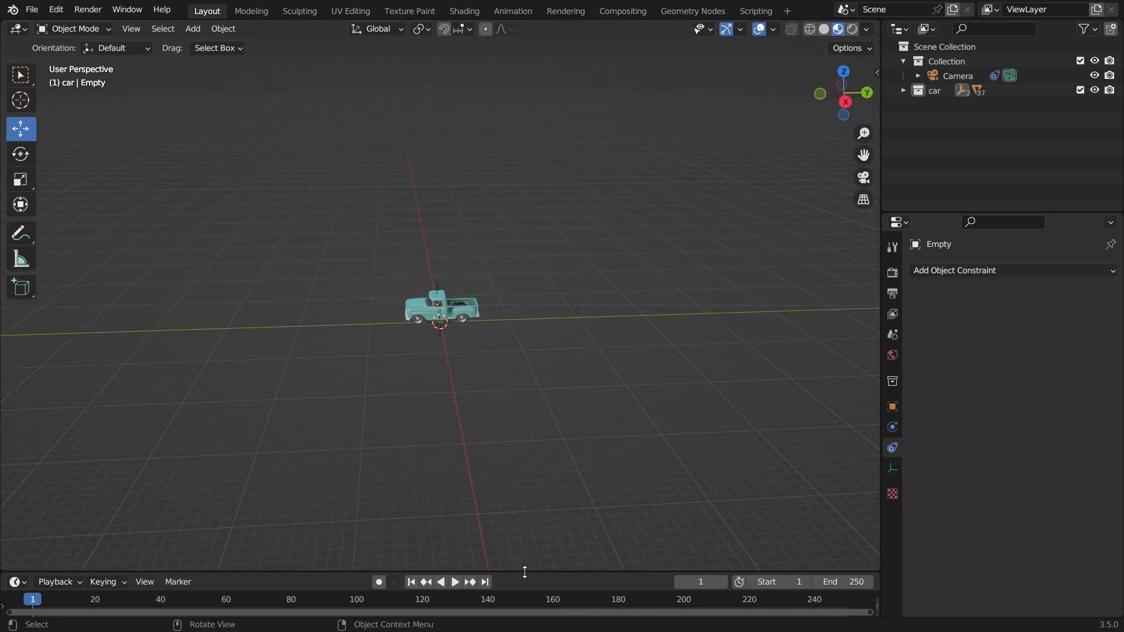
pyautogui.moveTo(524, 572); pyautogui.dragTo(529, 455)
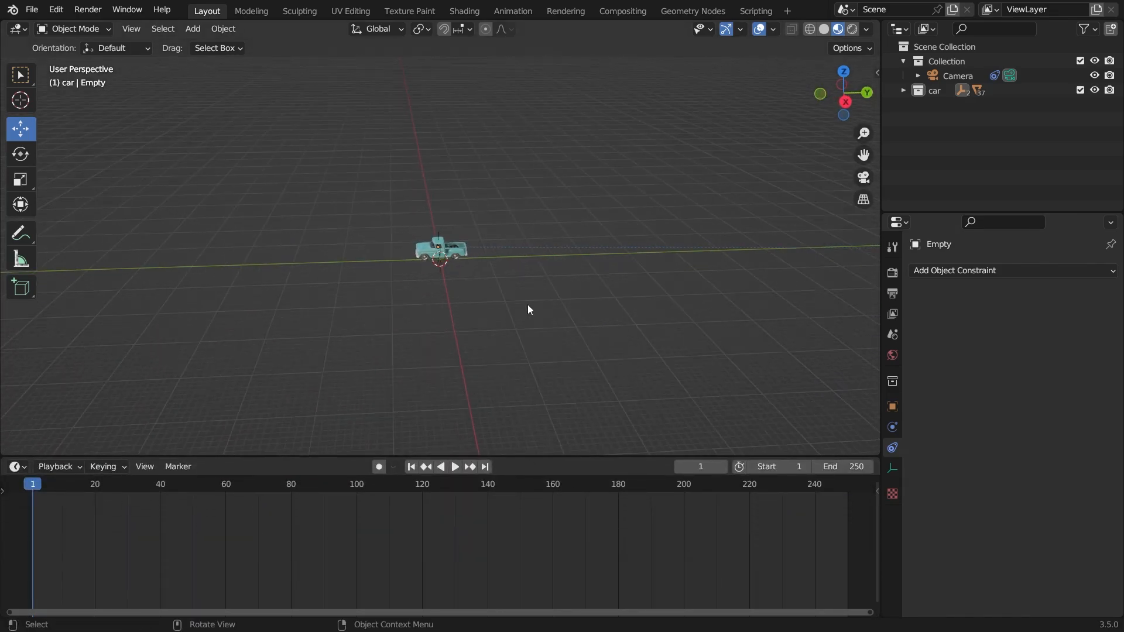
pyautogui.keyDown('shift'); pyautogui.moveTo(607, 322); pyautogui.dragTo(455, 278, button='middle'); pyautogui.keyUp('shift')
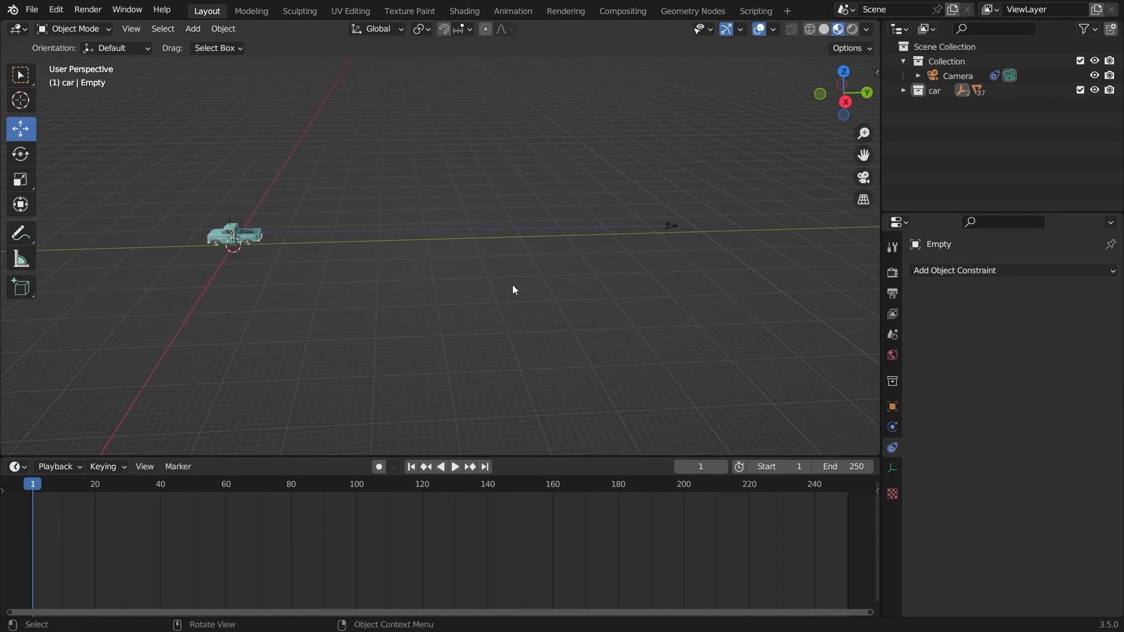
pyautogui.click(672, 230)
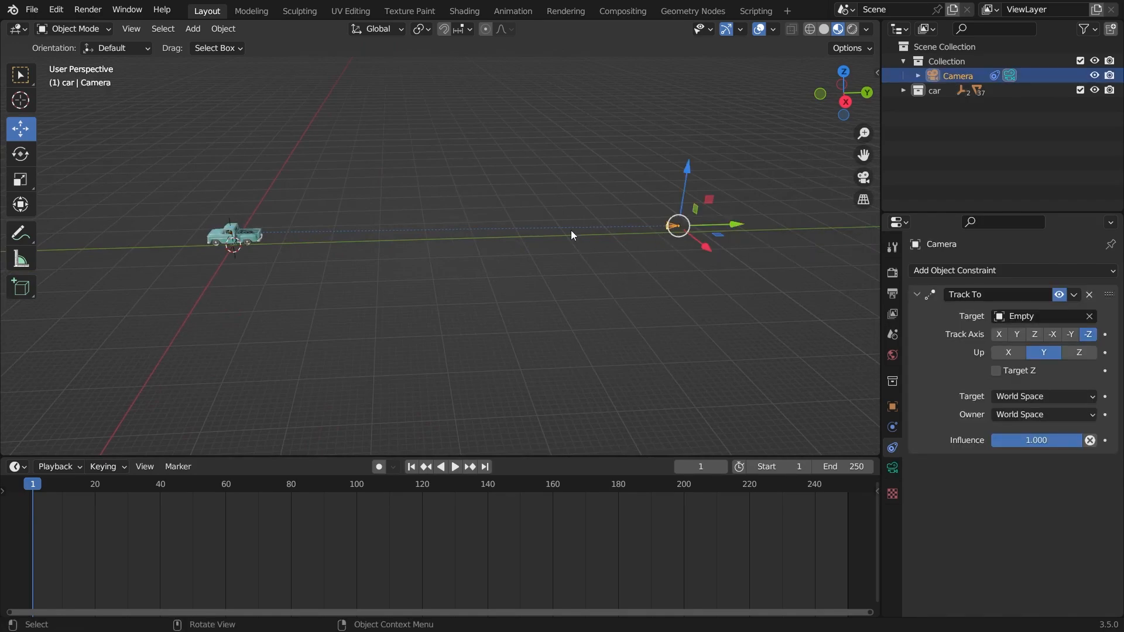
pyautogui.press('i')
pyautogui.click(524, 176)
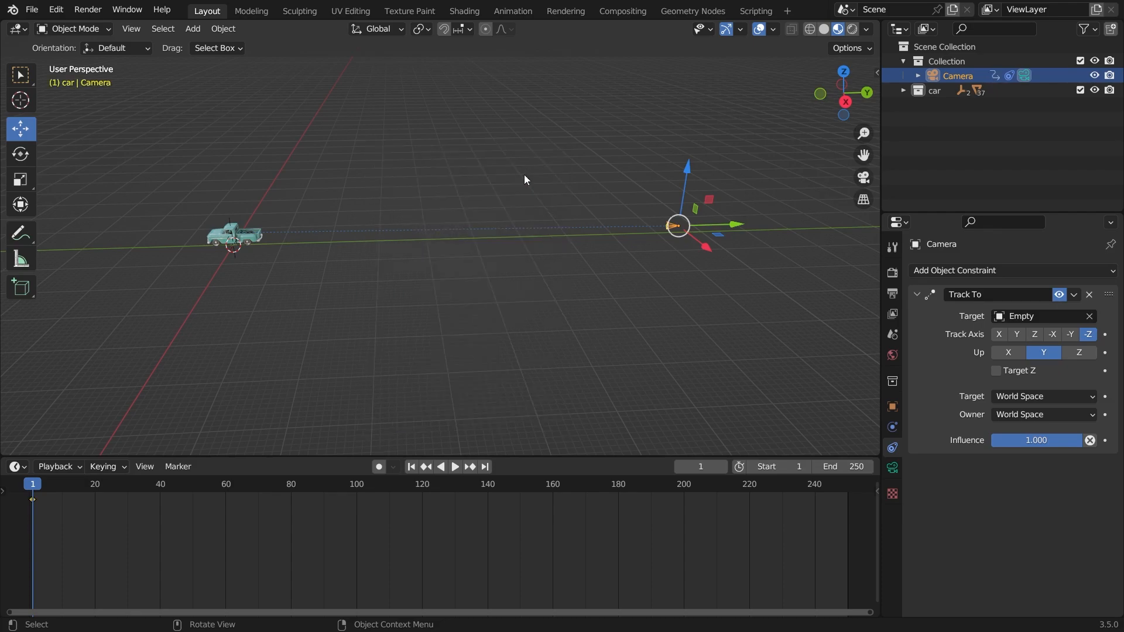
pyautogui.press('i')
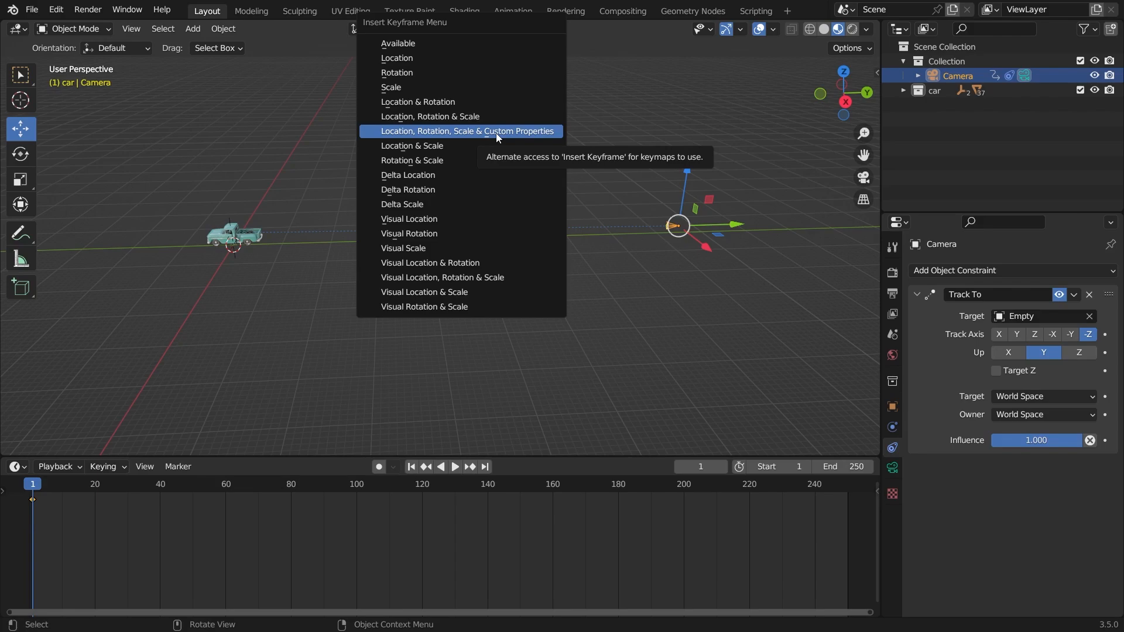
pyautogui.click(496, 132)
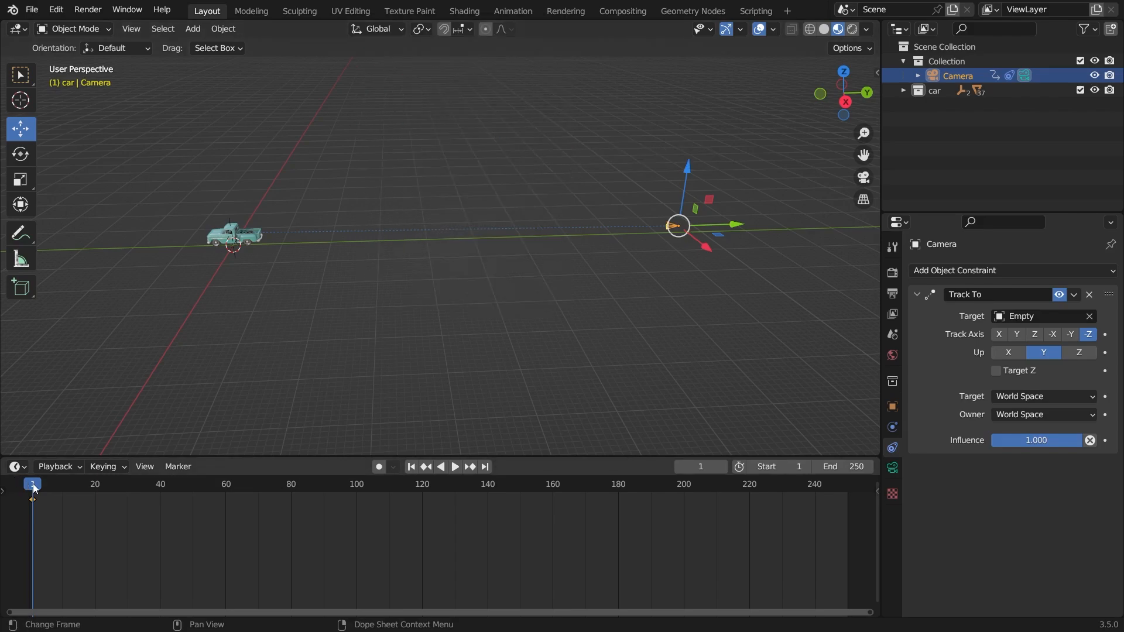
# Go to frame 80 and move the camera along the Y axis from behind the truck toward its front
pyautogui.moveTo(32, 484); pyautogui.dragTo(293, 531)
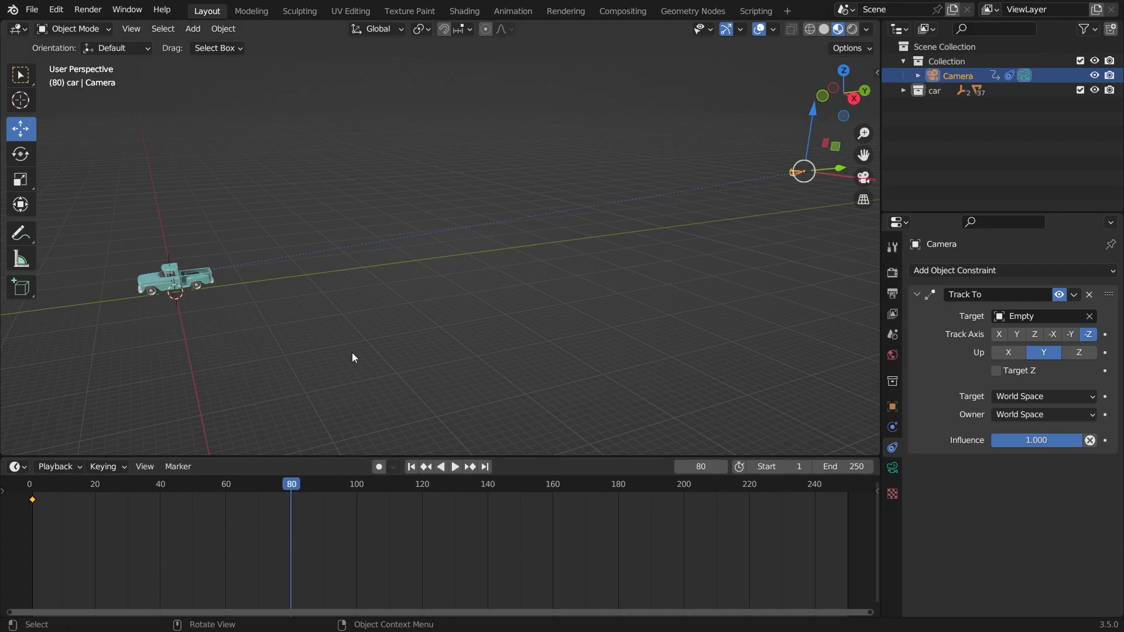
pyautogui.moveTo(356, 353); pyautogui.dragTo(375, 316, button='middle')
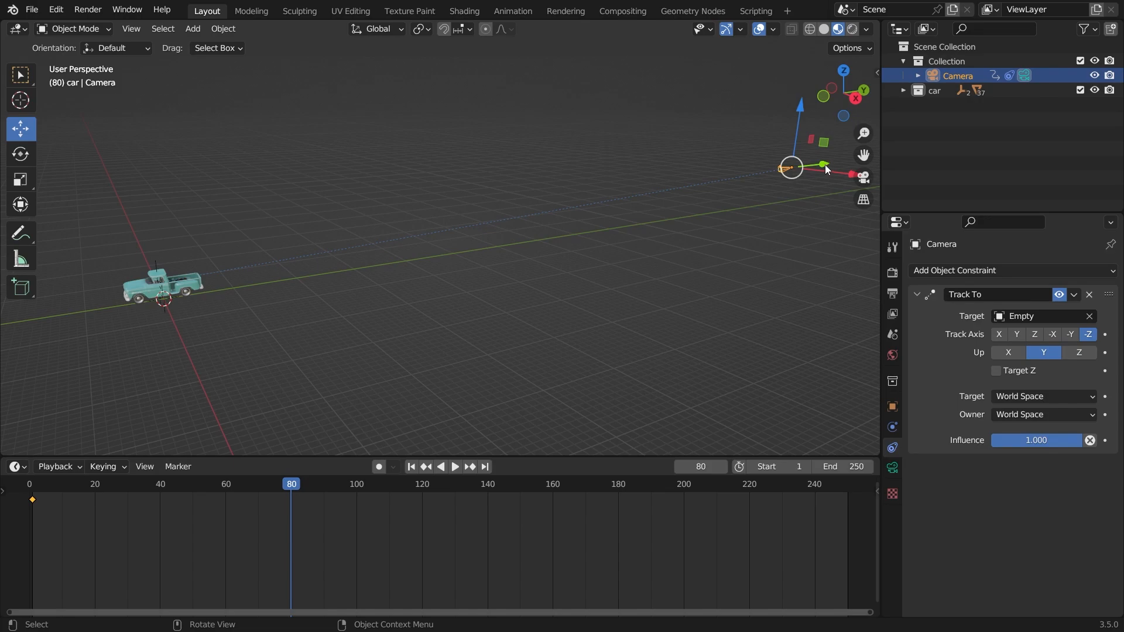
pyautogui.moveTo(825, 164); pyautogui.dragTo(179, 306)
pyautogui.moveTo(179, 306); pyautogui.dragTo(704, 265, button='middle')
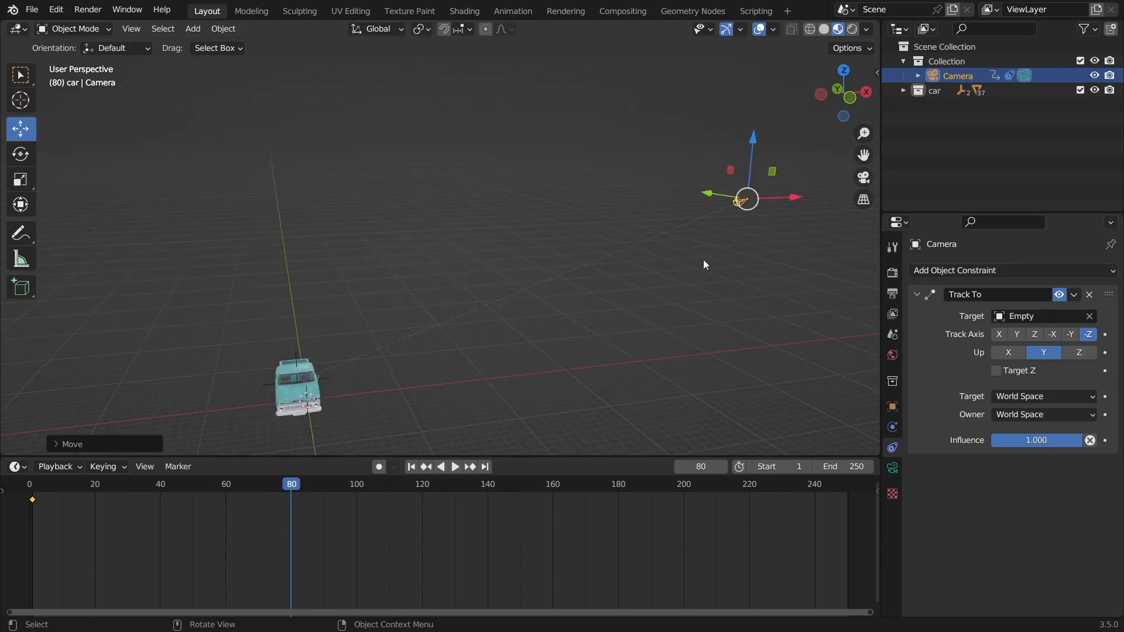
# Check the framing through the camera and bring the camera closer to the truck along the X and Y axes
pyautogui.press('KP_0')
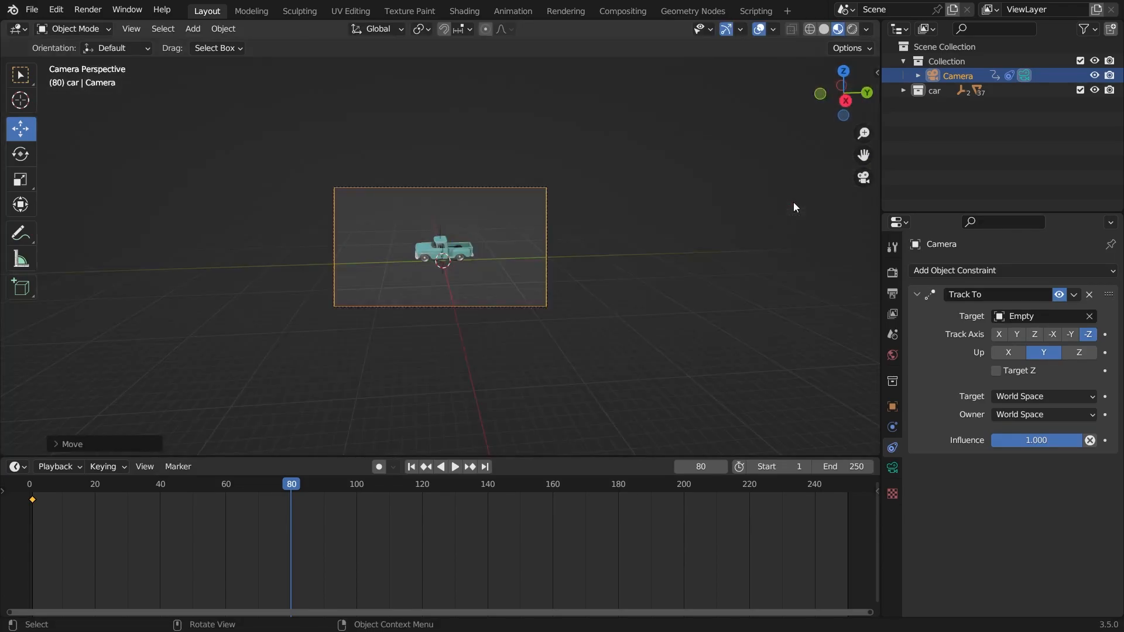
pyautogui.moveTo(434, 304); pyautogui.dragTo(451, 357, button='middle')
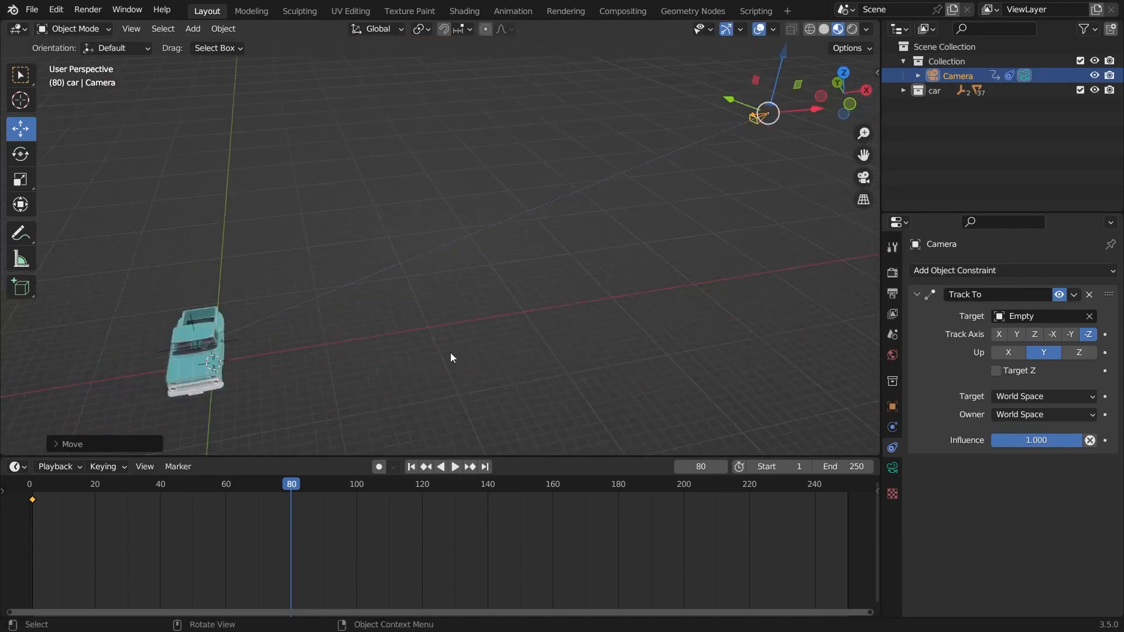
pyautogui.moveTo(814, 111); pyautogui.dragTo(375, 210)
pyautogui.moveTo(310, 93); pyautogui.dragTo(375, 245)
# Adjust the camera's distance from the truck along the X axis, raise it along Z, and view the truck through the camera
pyautogui.scroll(5, 410, 317)
pyautogui.moveTo(442, 353); pyautogui.dragTo(415, 350, button='middle')
pyautogui.moveTo(602, 218); pyautogui.dragTo(767, 234)
pyautogui.scroll(-2, 591, 315)
pyautogui.scroll(-2, 590, 315)
pyautogui.moveTo(668, 251); pyautogui.dragTo(740, 249)
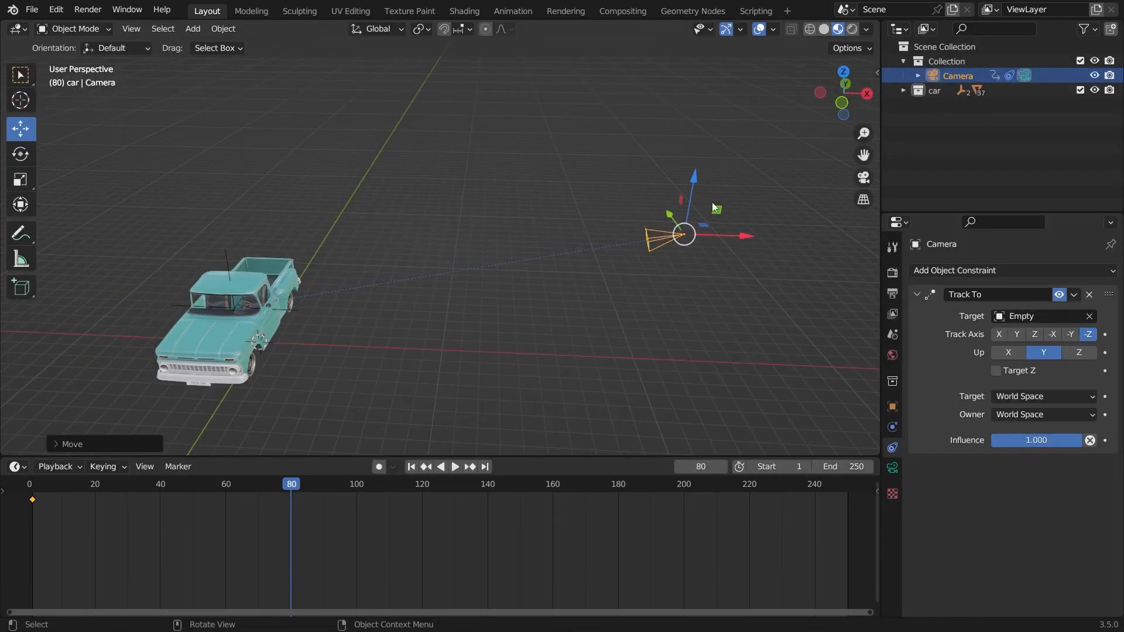
pyautogui.moveTo(698, 185); pyautogui.dragTo(701, 130)
pyautogui.press('KP_0')
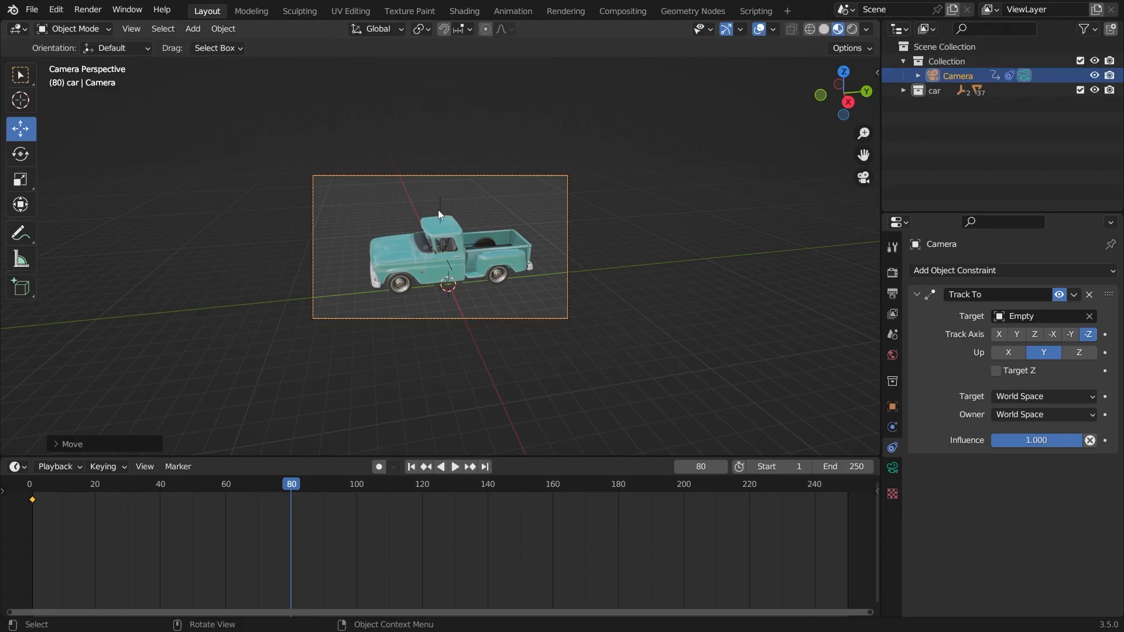
# Nudge the empty in the truck's cab slightly along the Y axis to refine the camera framing
pyautogui.click(441, 209)
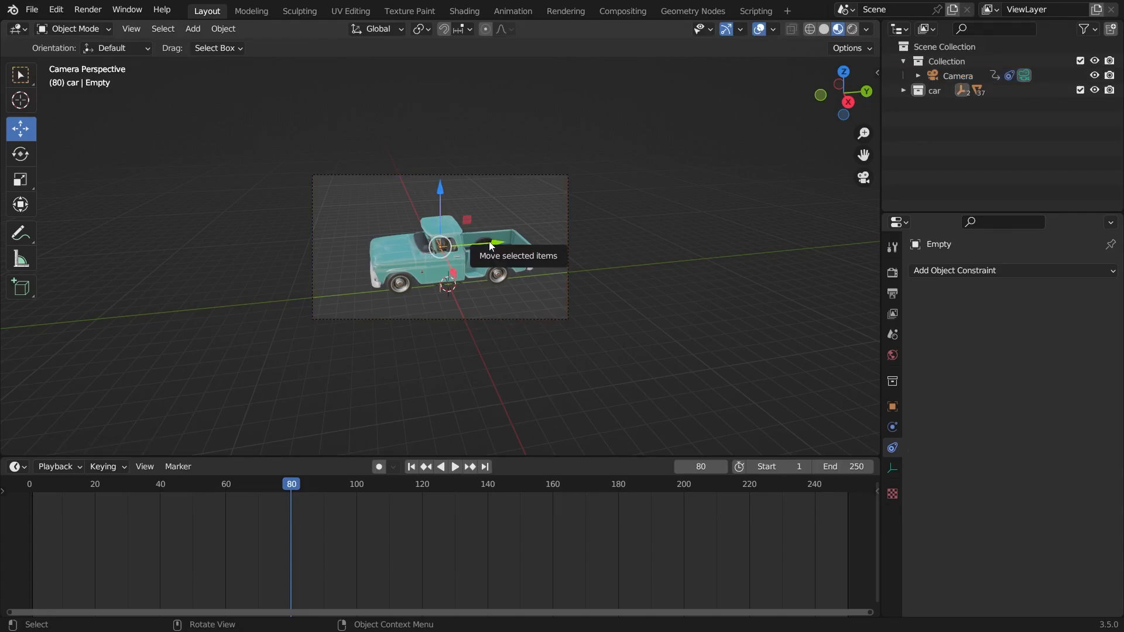
pyautogui.moveTo(491, 245); pyautogui.dragTo(494, 243)
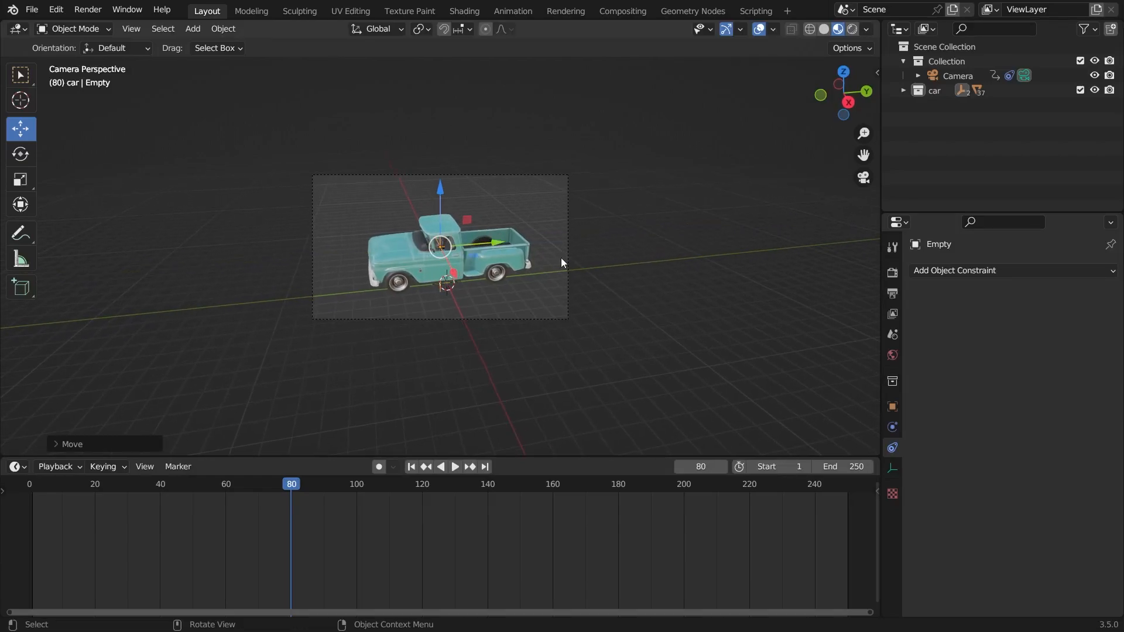
pyautogui.scroll(2, 567, 224)
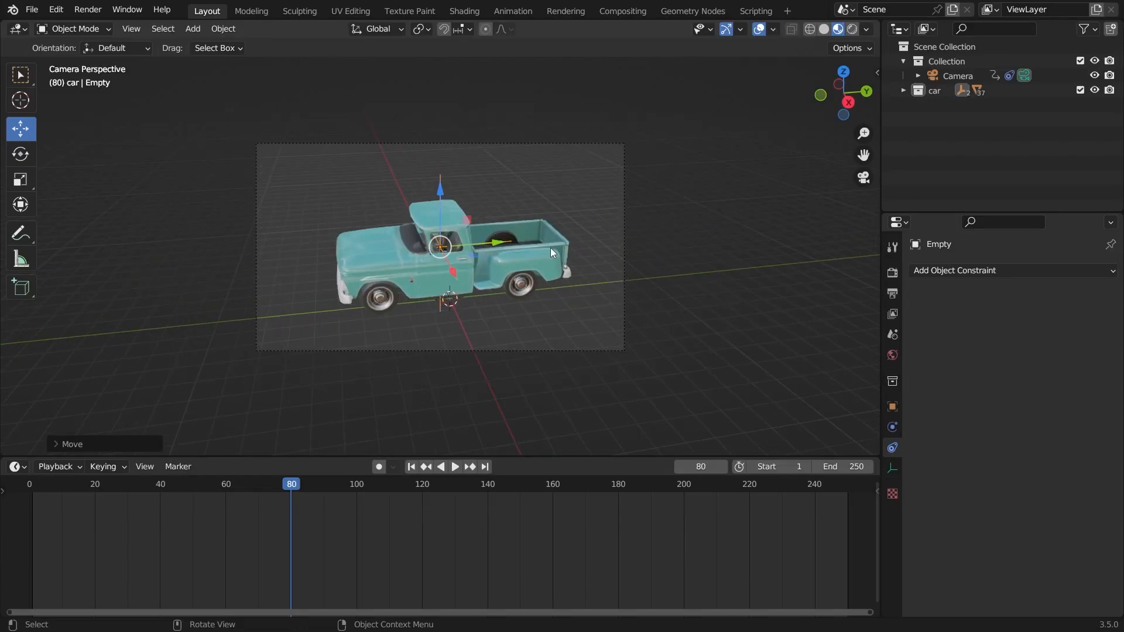
# Keyframe the camera's location, rotation, scale and custom properties at frame 80
pyautogui.click(623, 211)
pyautogui.press('i')
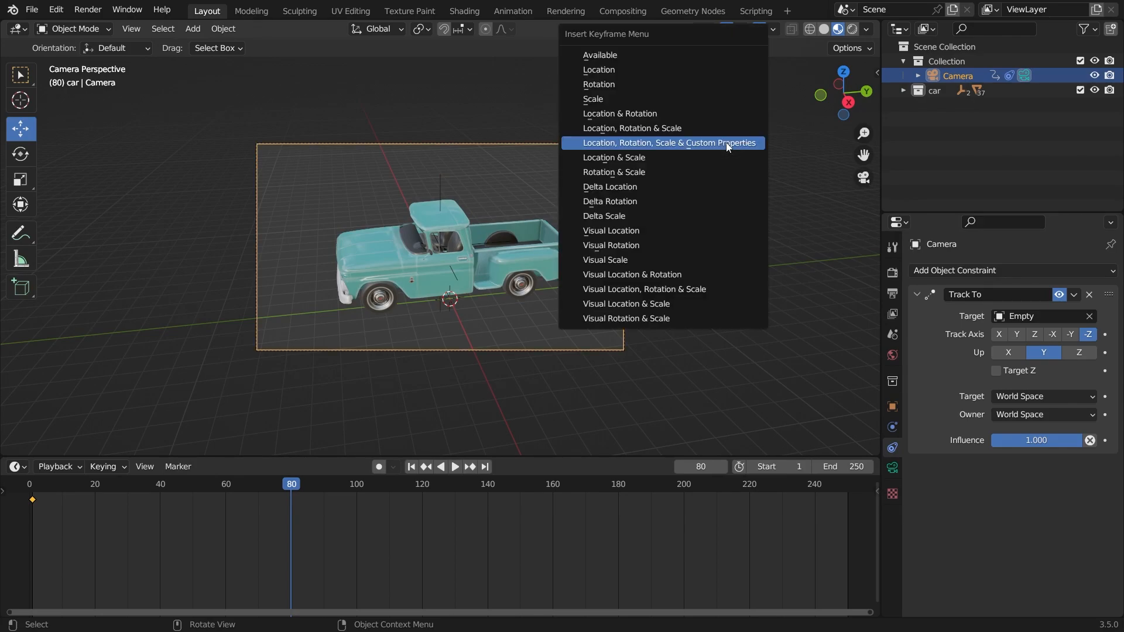
pyautogui.click(727, 142)
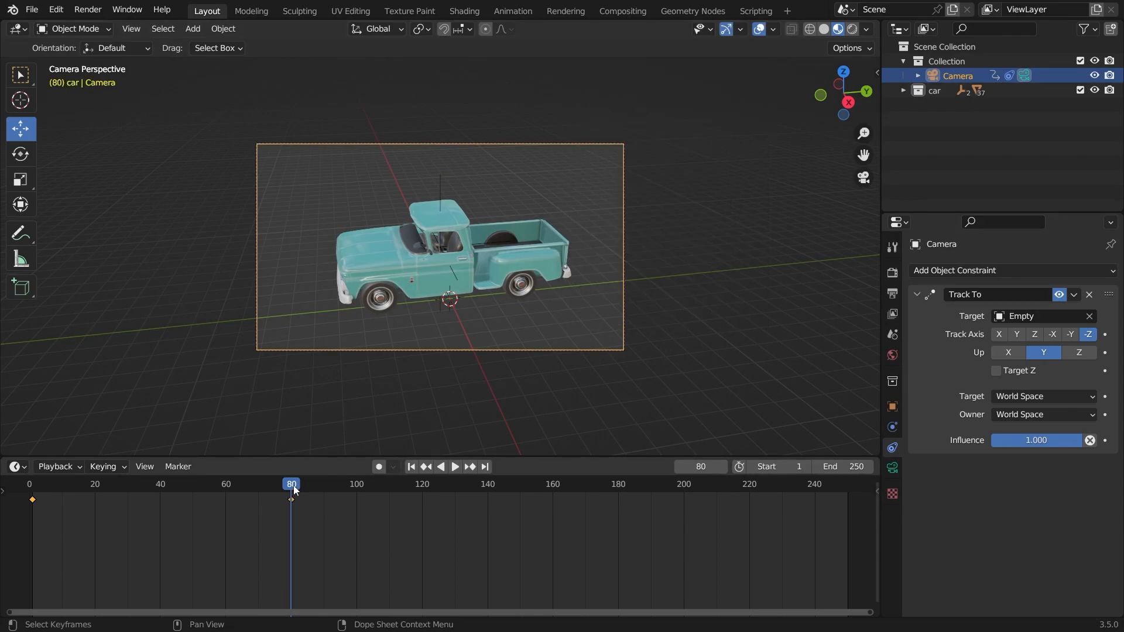
pyautogui.scroll(2, 469, 363)
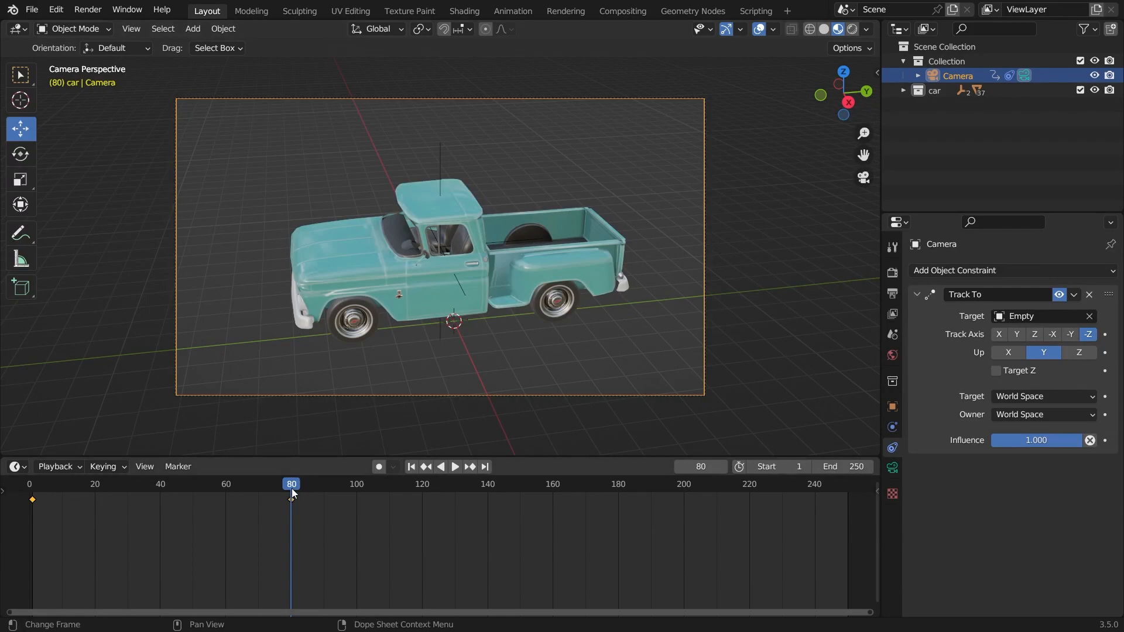
# Play the camera animation from the start several times to review the move around the truck
pyautogui.moveTo(291, 488); pyautogui.dragTo(9, 493)
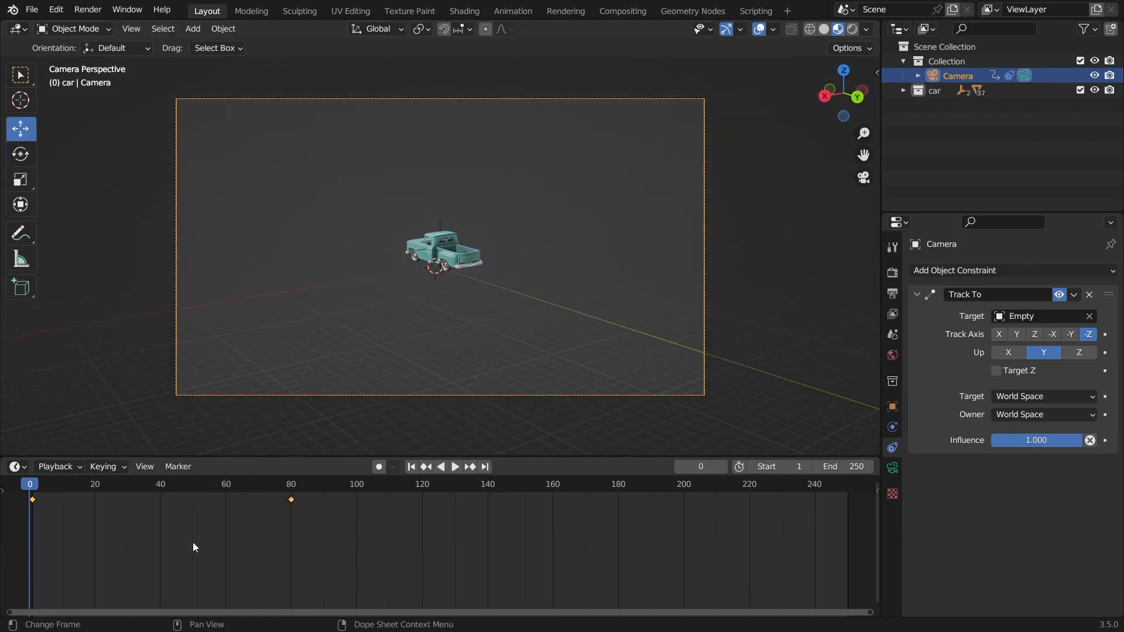
pyautogui.press('space')
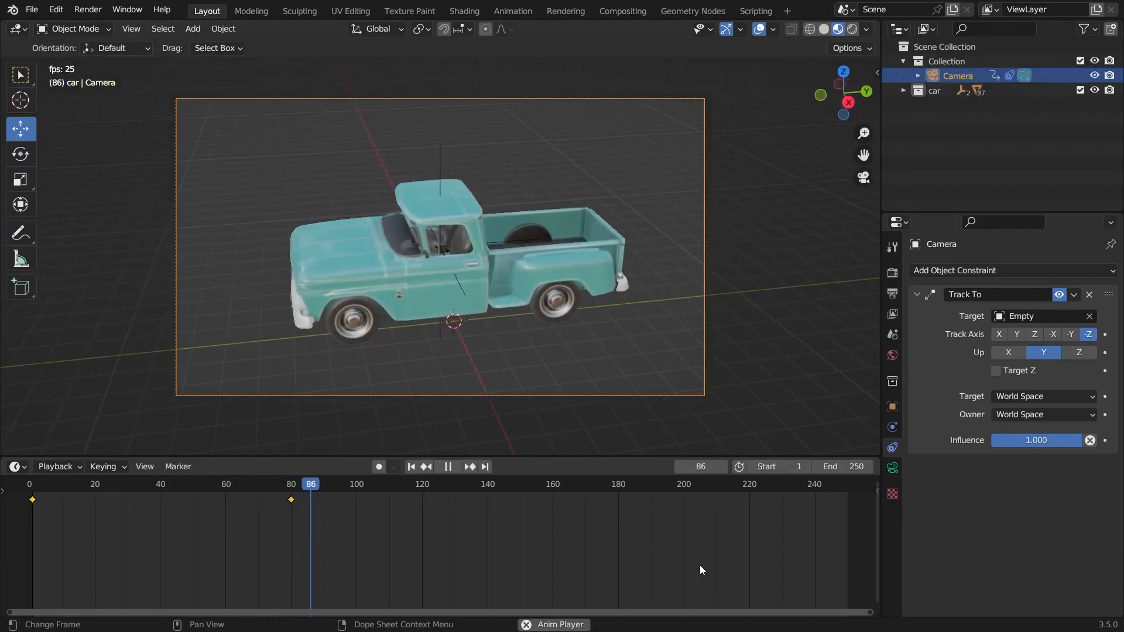
pyautogui.press('space')
pyautogui.moveTo(229, 496); pyautogui.dragTo(8, 497)
pyautogui.press('space')
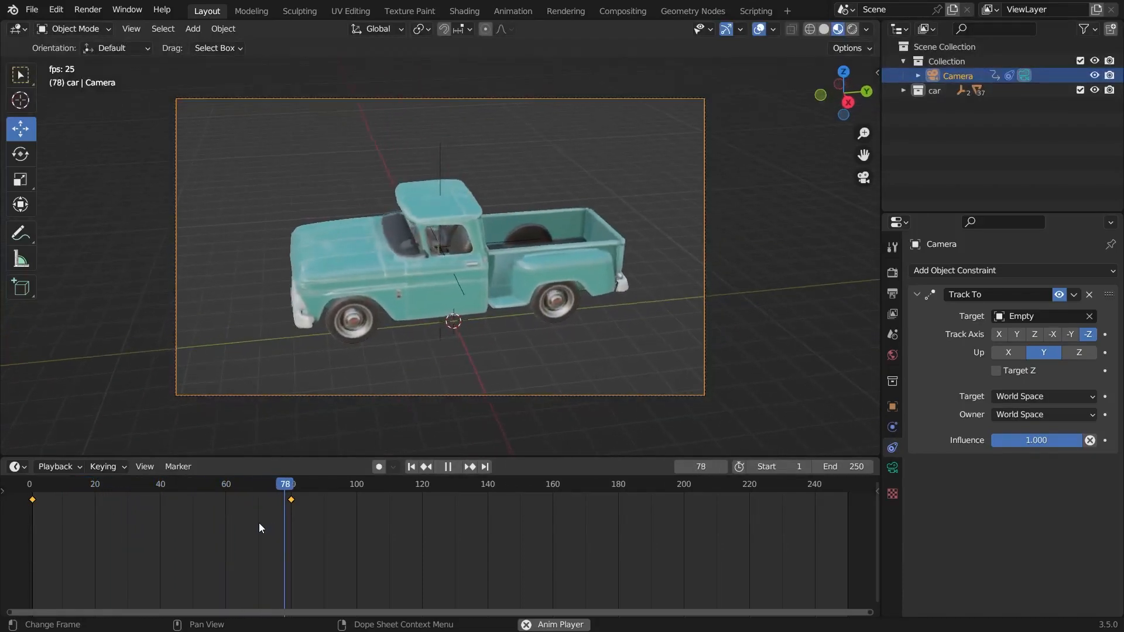
pyautogui.press('space')
pyautogui.moveTo(307, 498); pyautogui.dragTo(26, 497)
pyautogui.press('space')
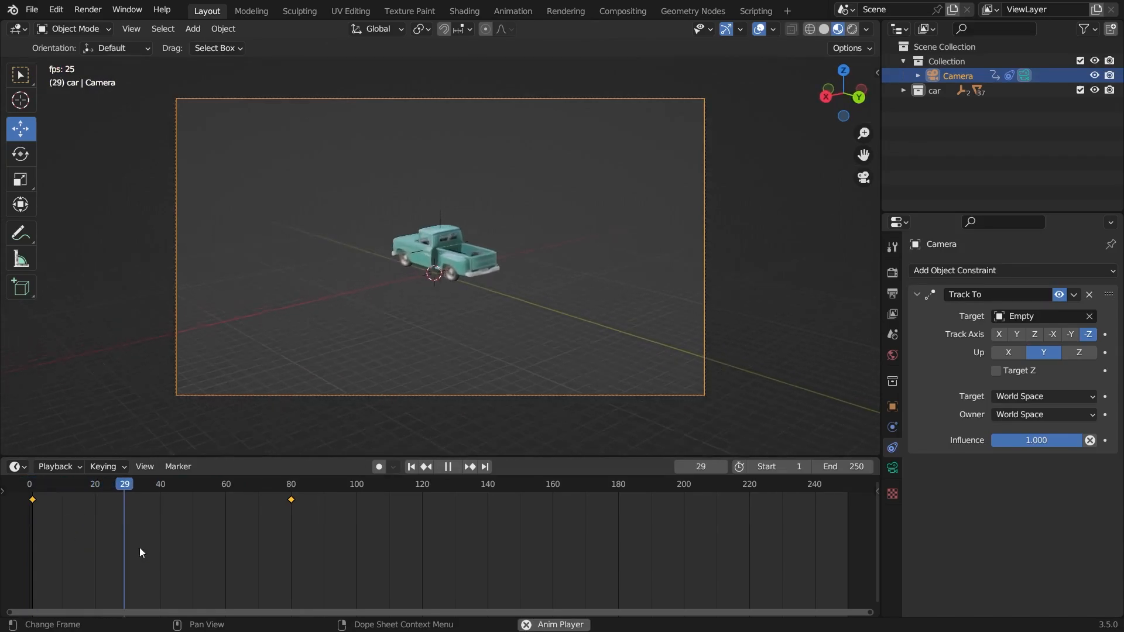
pyautogui.press('space')
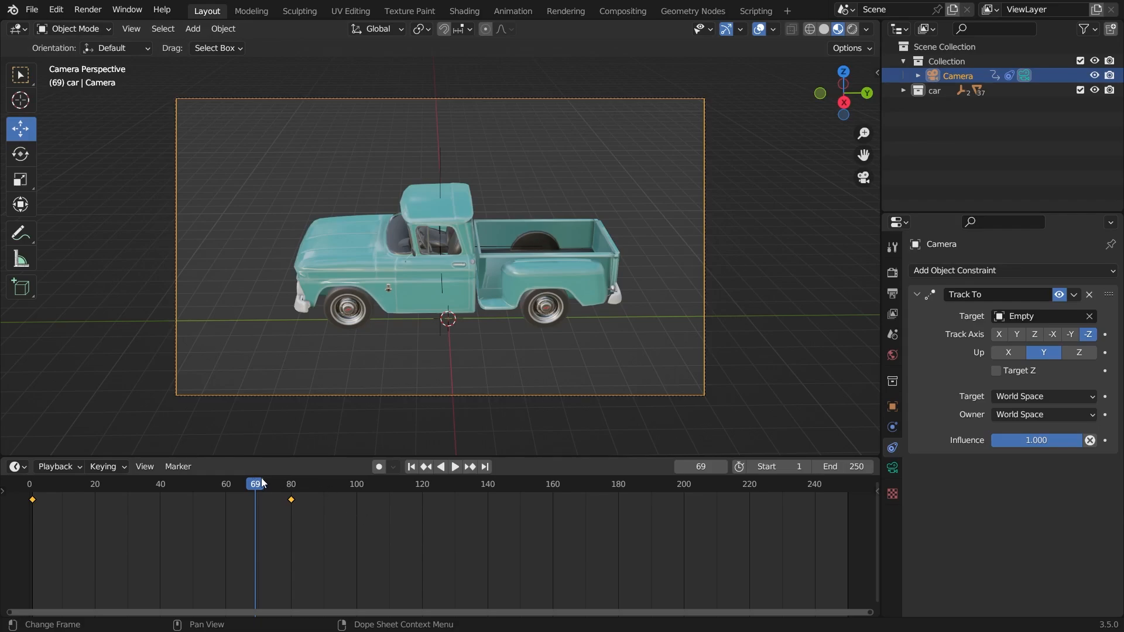
# Return to frame 0 and set the scene's output frame rate to 60 fps
pyautogui.moveTo(262, 484); pyautogui.dragTo(29, 486)
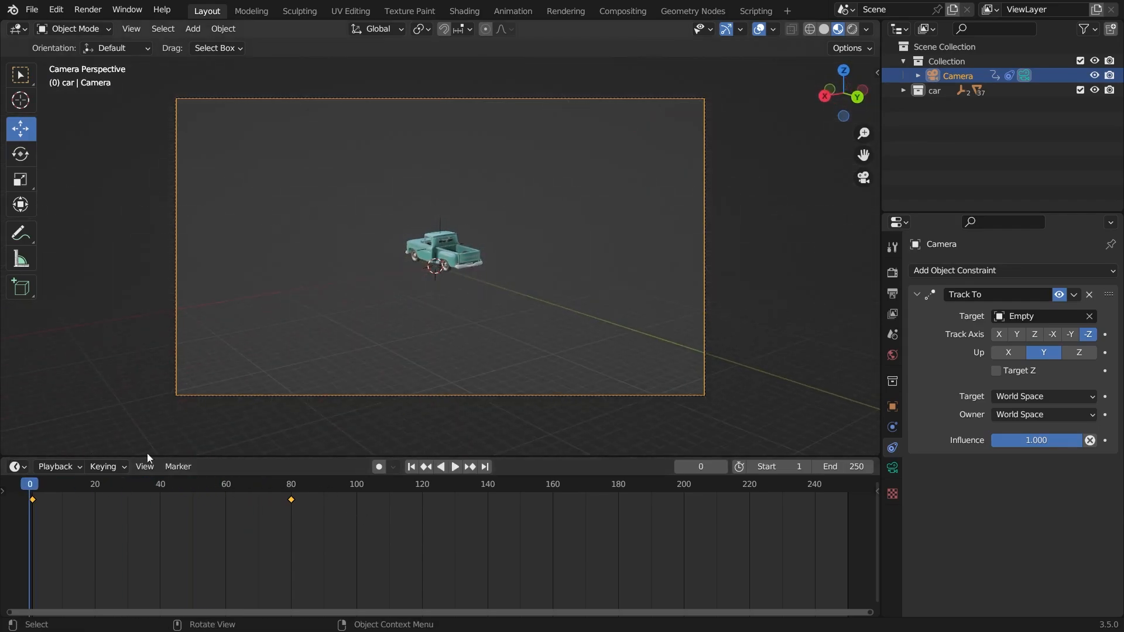
pyautogui.click(894, 250)
pyautogui.click(893, 273)
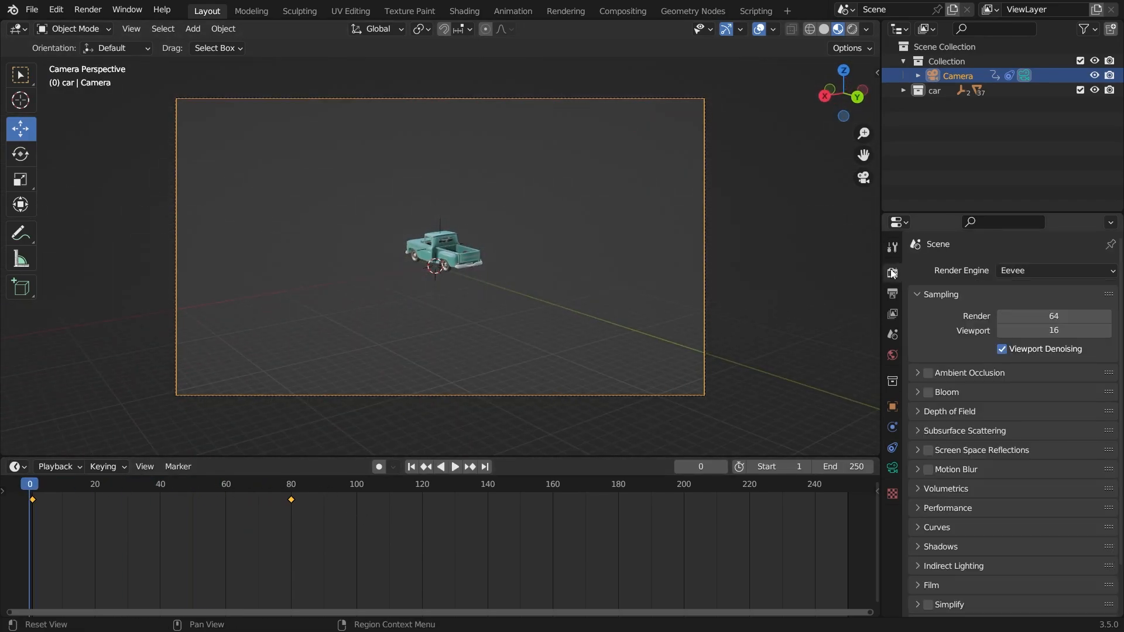
pyautogui.click(893, 294)
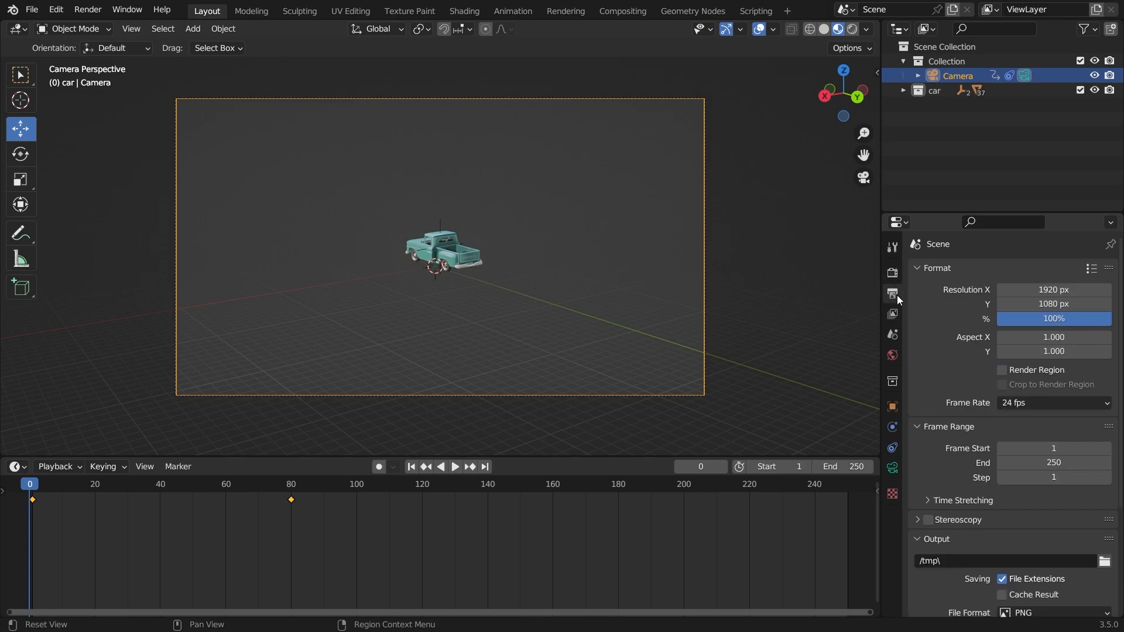
pyautogui.click(1025, 404)
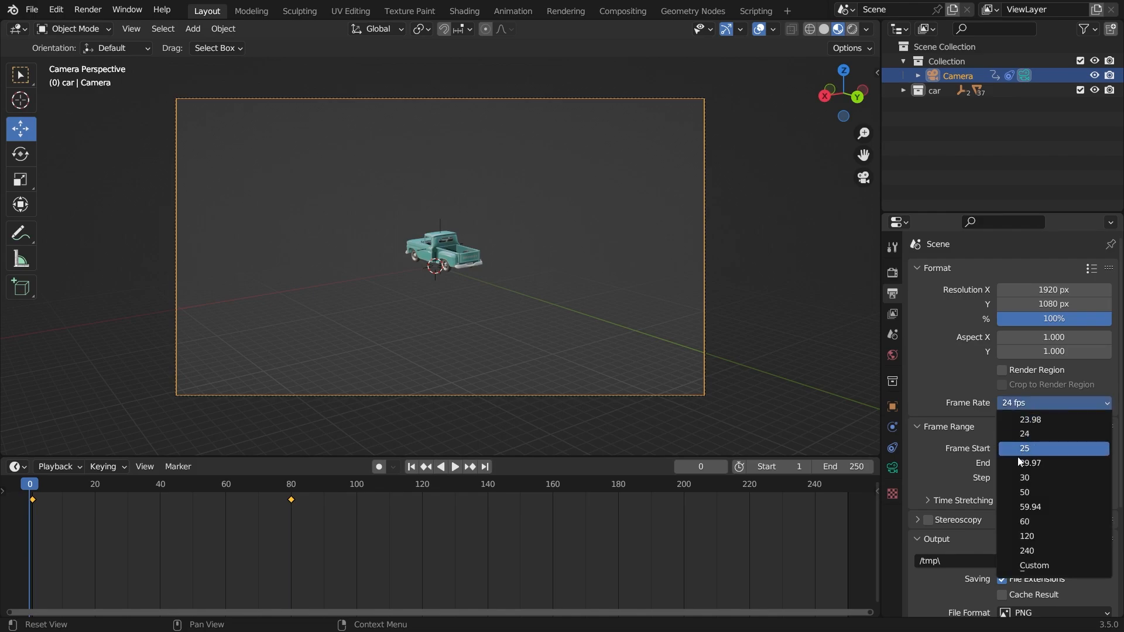
pyautogui.click(1024, 521)
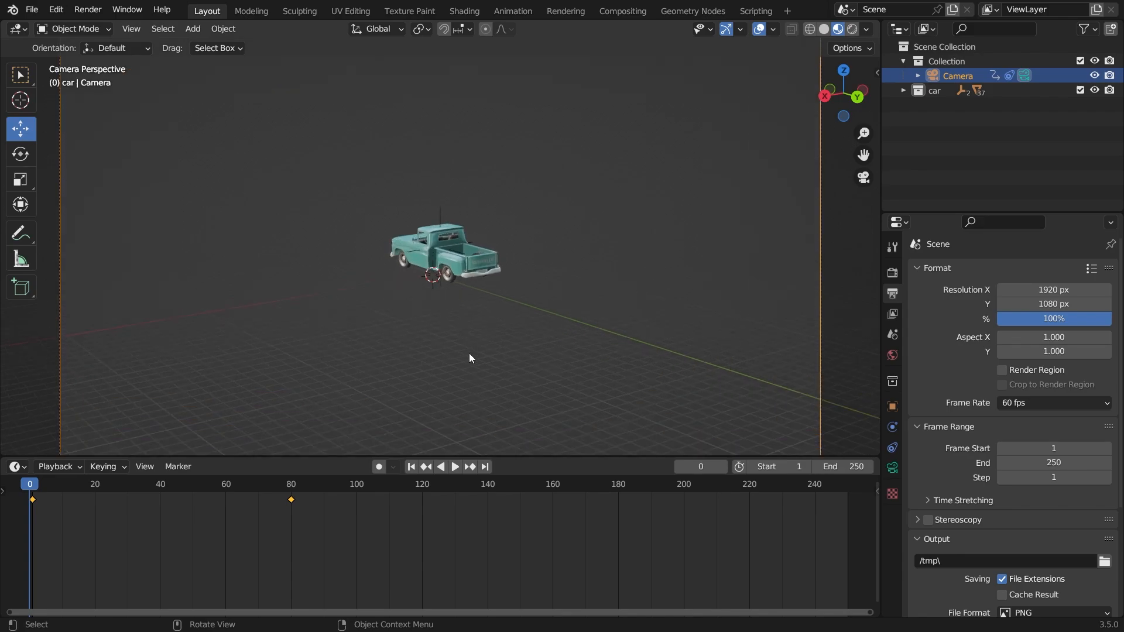
# Replay the camera animation from its beginning several times to judge its speed at 60 fps
pyautogui.press('space')
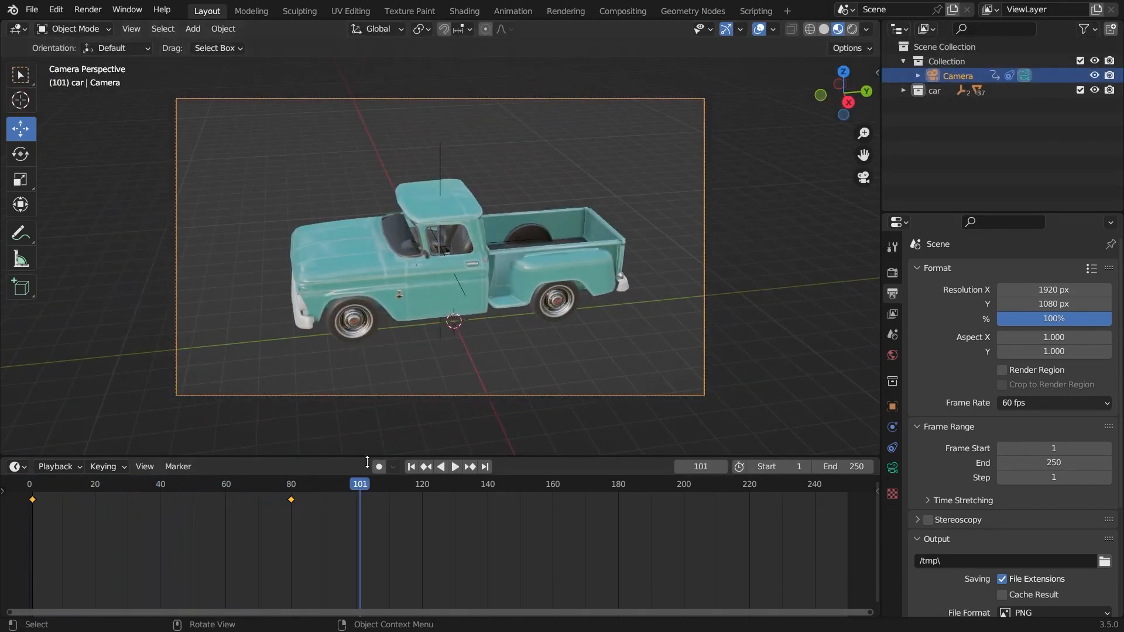
pyautogui.moveTo(362, 487); pyautogui.dragTo(50, 452)
pyautogui.press('space')
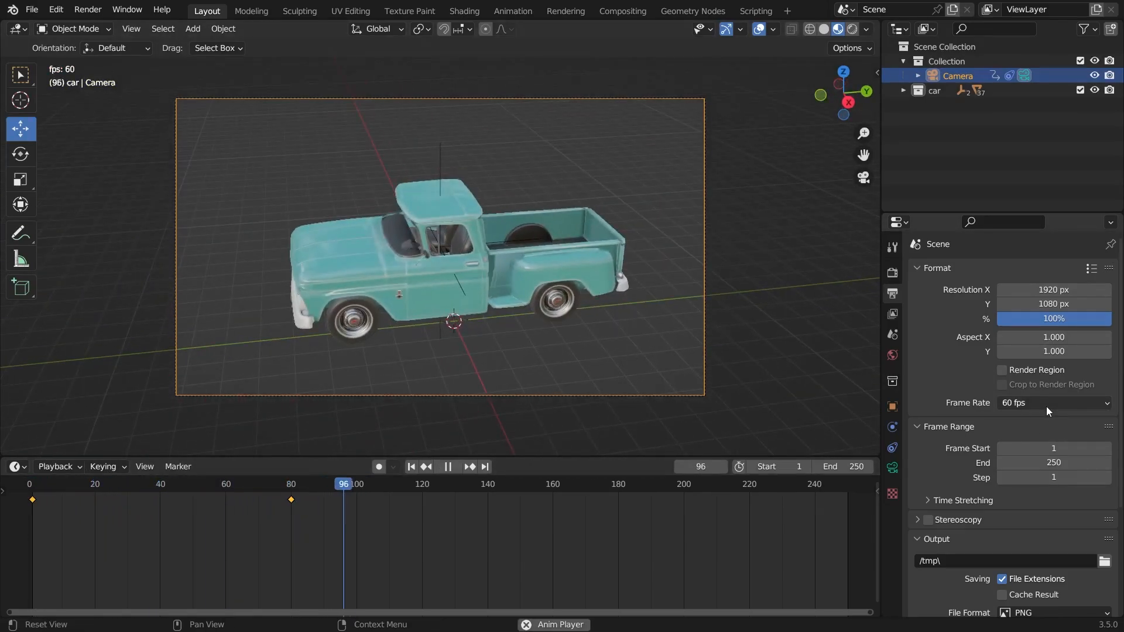
pyautogui.press('space')
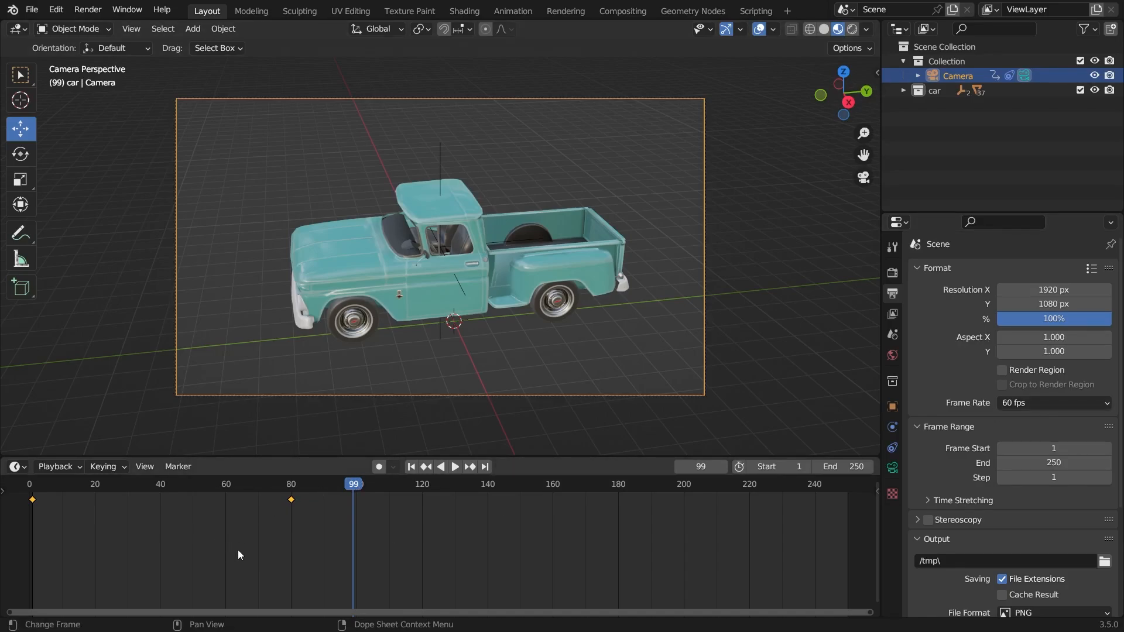
pyautogui.moveTo(355, 488); pyautogui.dragTo(44, 501)
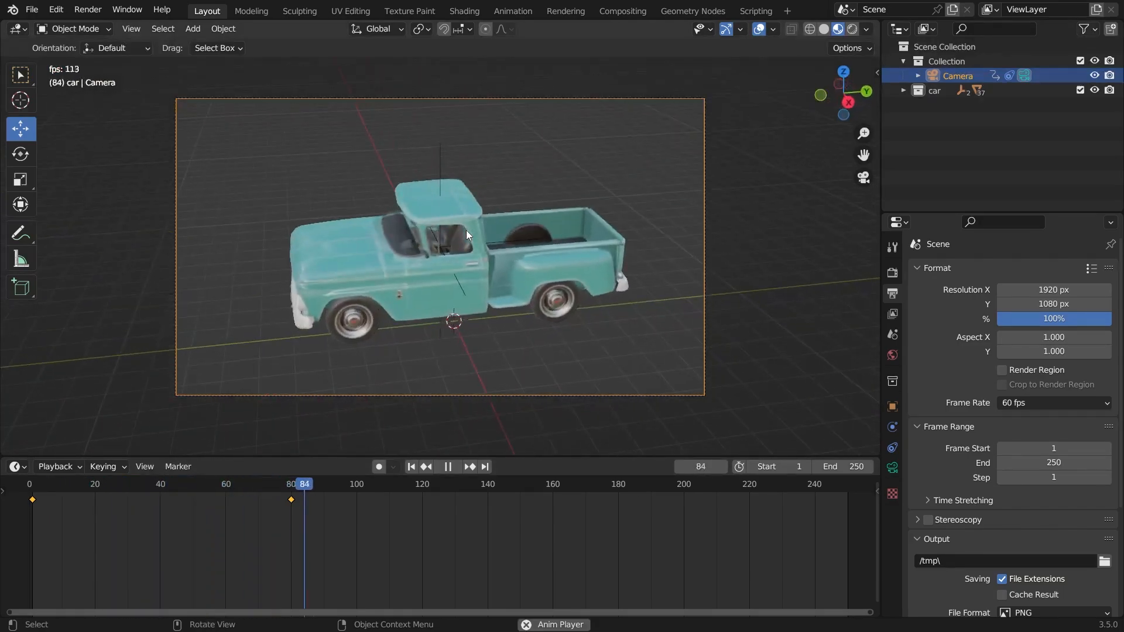
pyautogui.press('space')
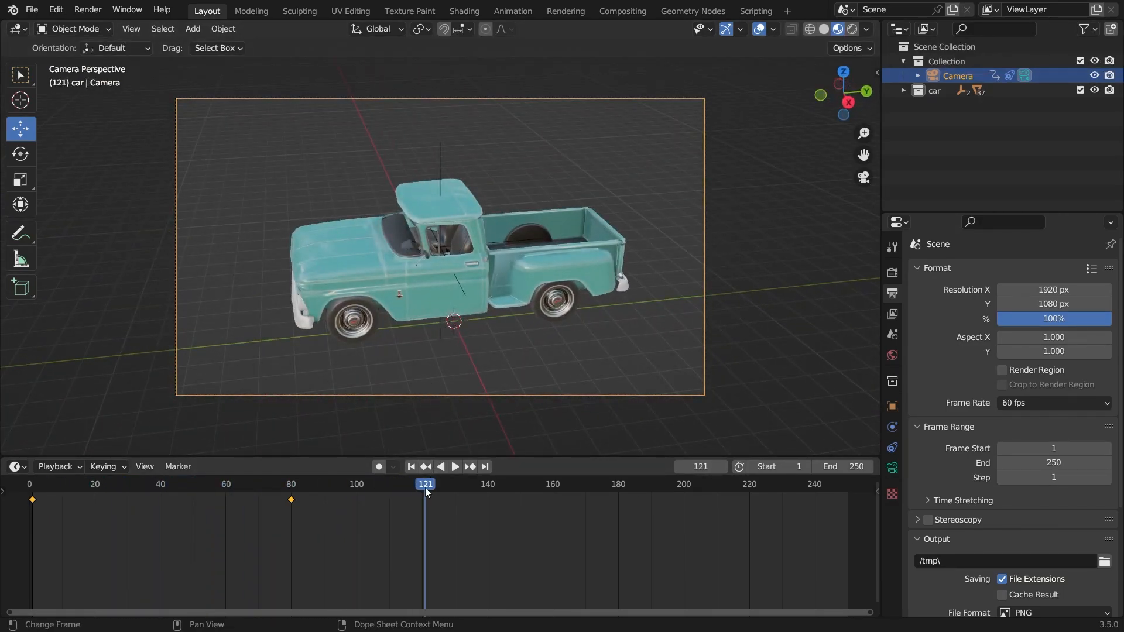
pyautogui.moveTo(425, 458); pyautogui.dragTo(33, 430)
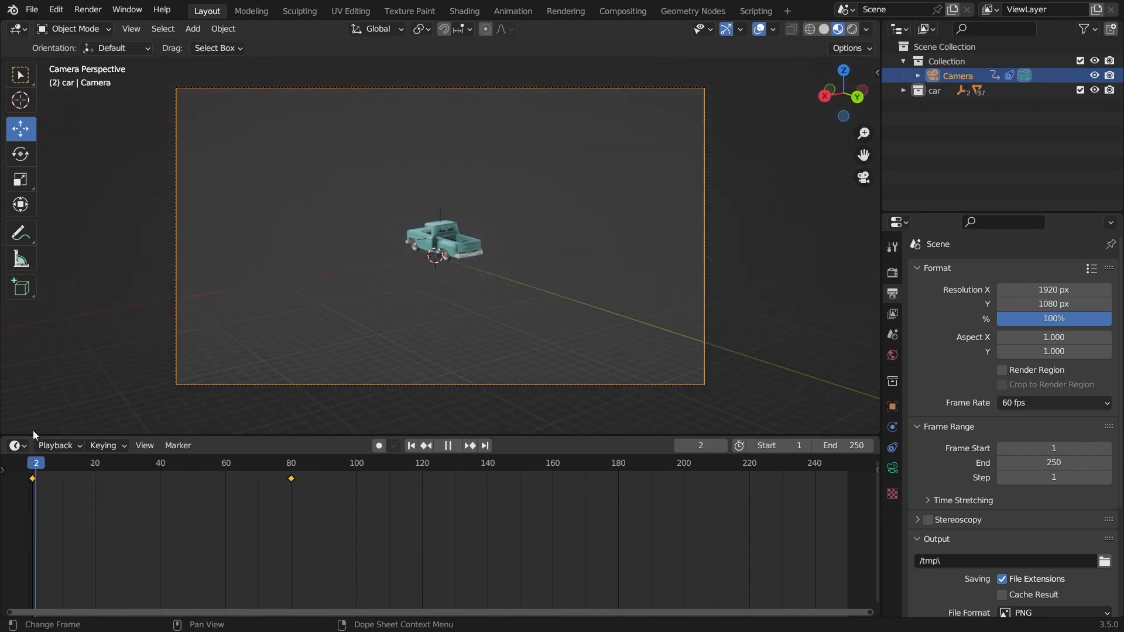
pyautogui.press('space')
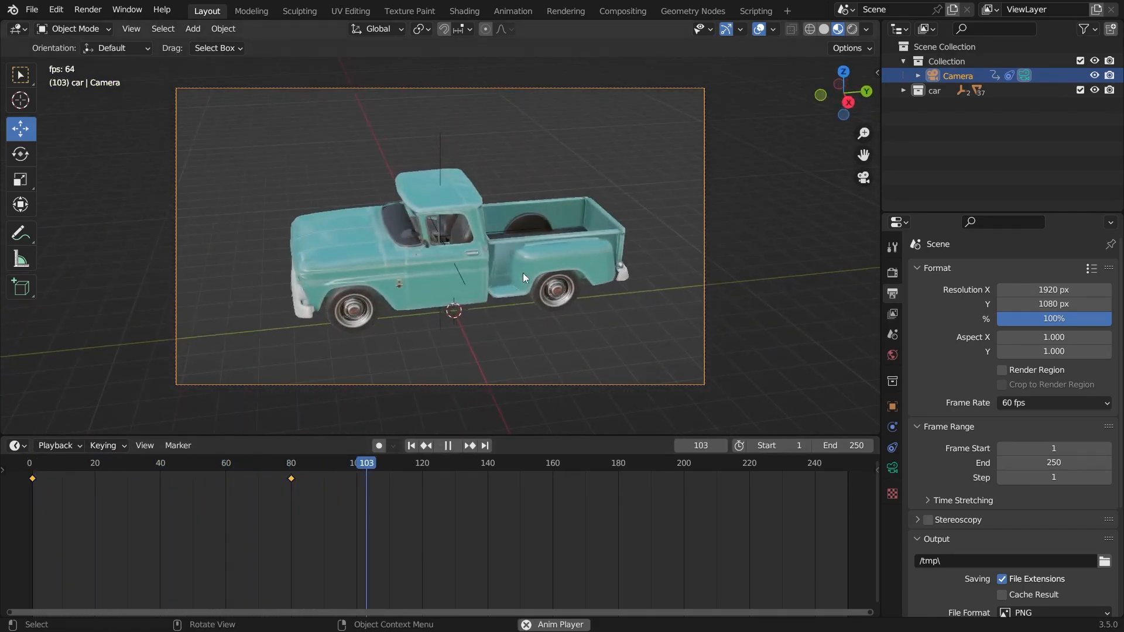
pyautogui.press('space')
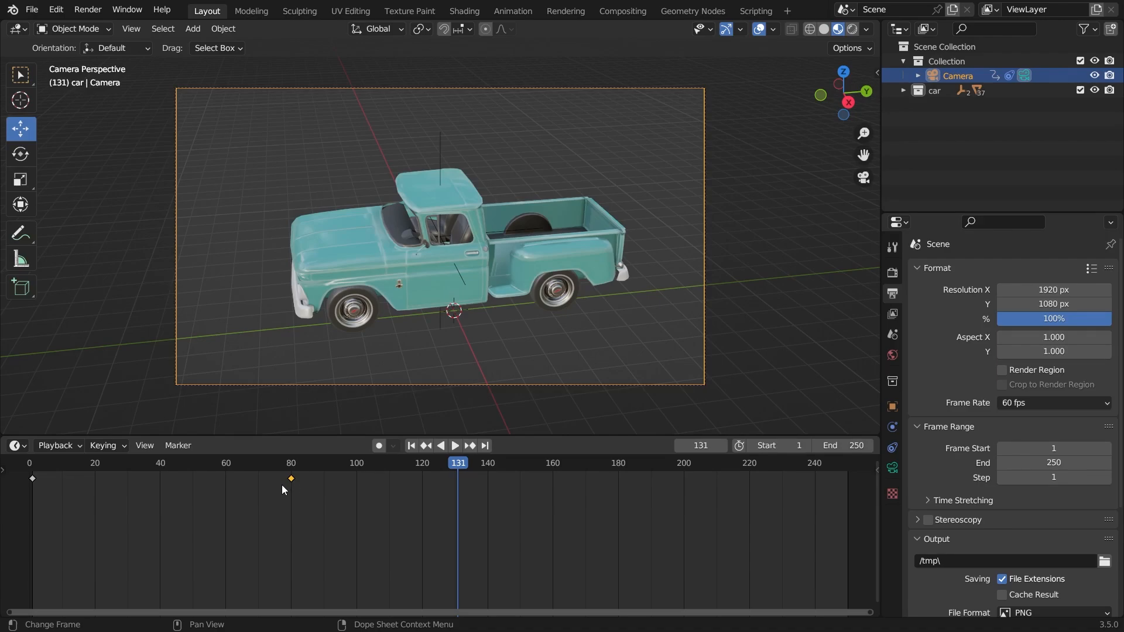
# Duplicate the camera's frame 80 keyframe to about frame 228 and scrub through the frames between them
pyautogui.hotkey('shift', 'd')
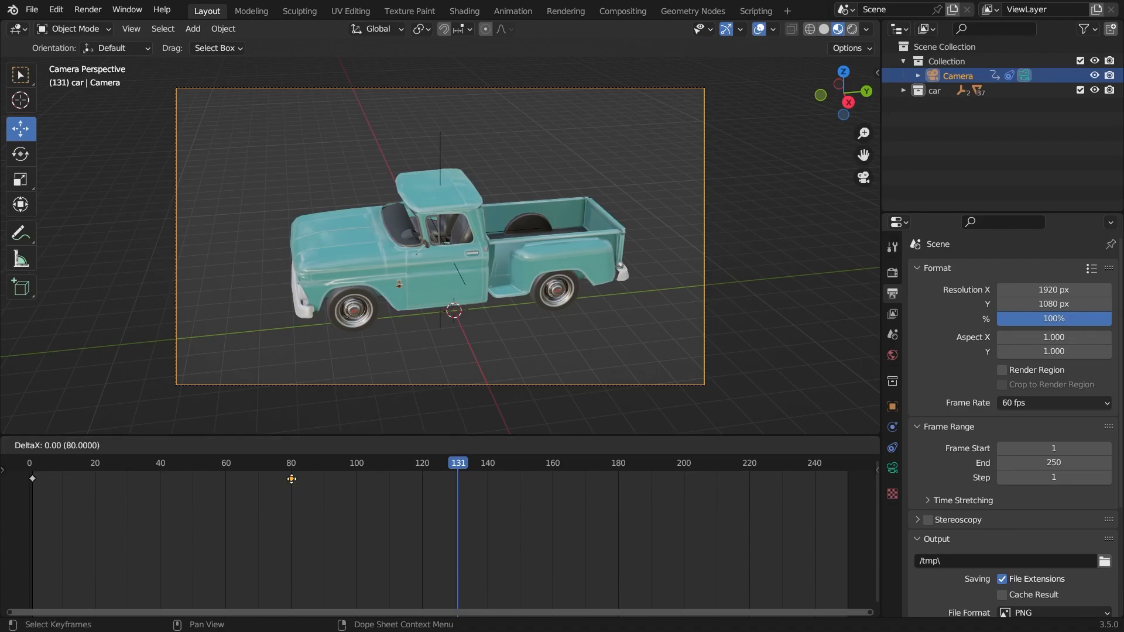
pyautogui.click(777, 507)
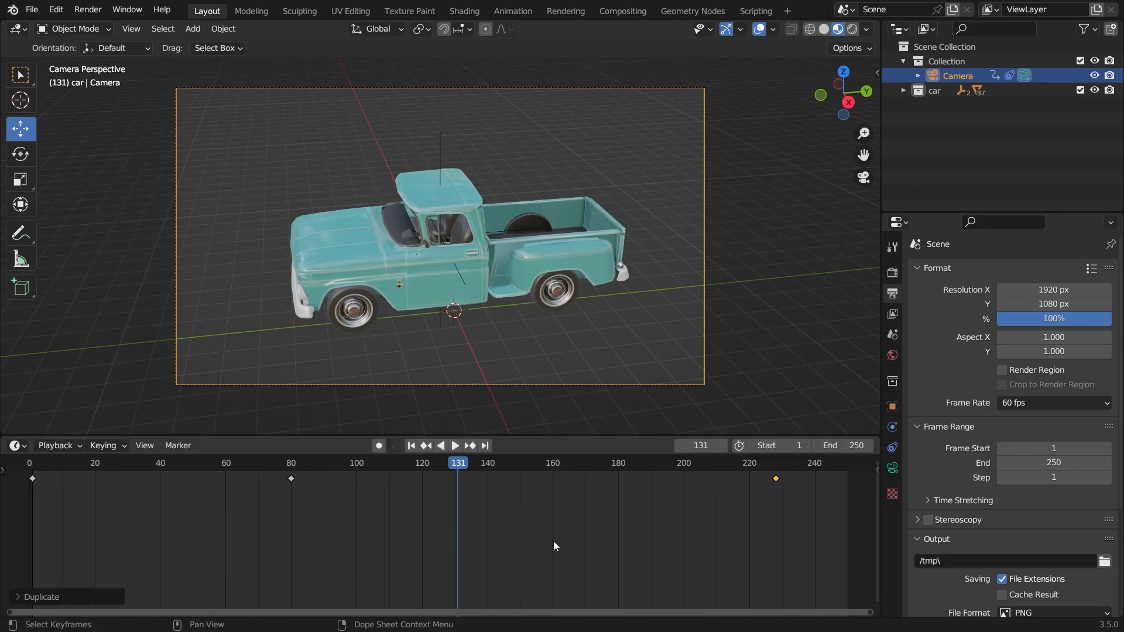
pyautogui.click(369, 463)
pyautogui.moveTo(347, 468); pyautogui.dragTo(760, 494)
pyautogui.press('Escape')
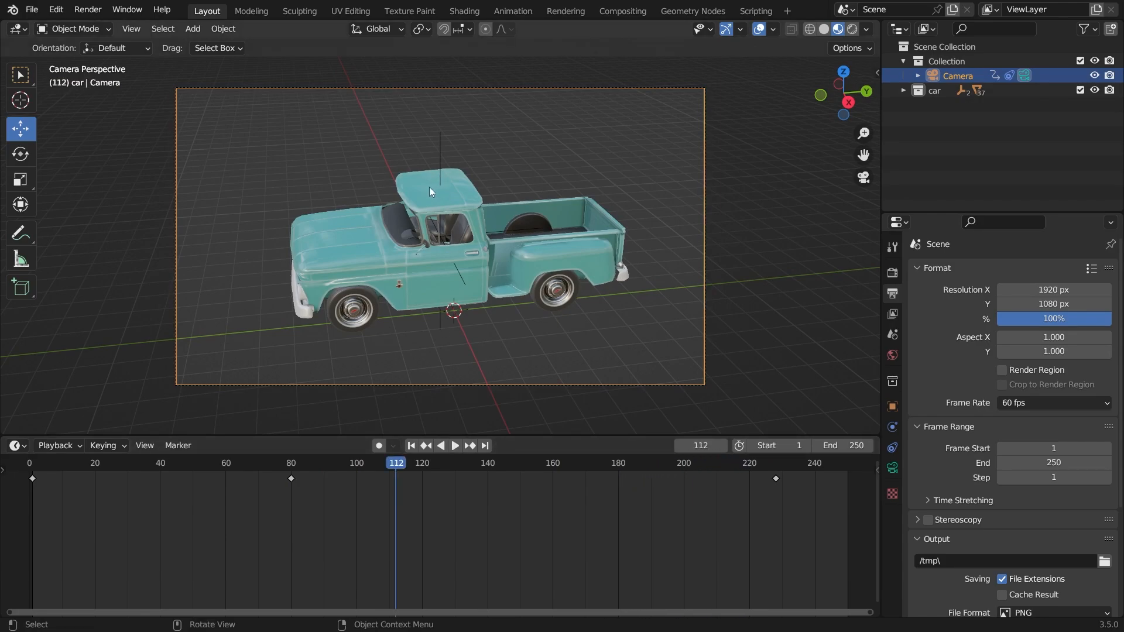
# Select the truck's body and the camera alternately to compare which keyframes the timeline shows for each
pyautogui.click(347, 254)
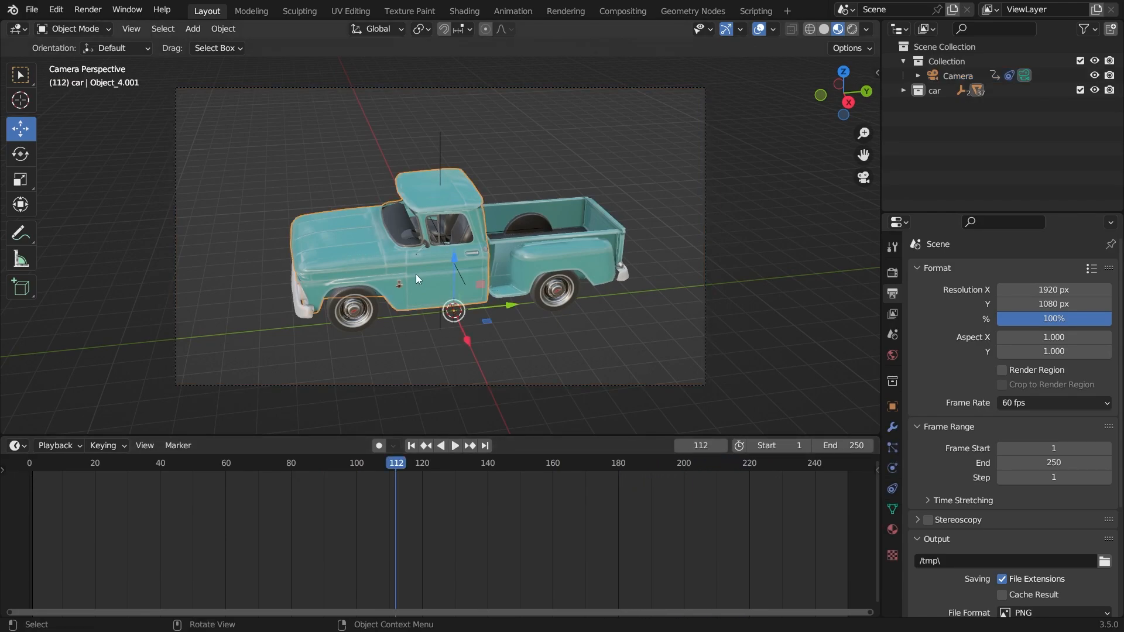
pyautogui.click(553, 89)
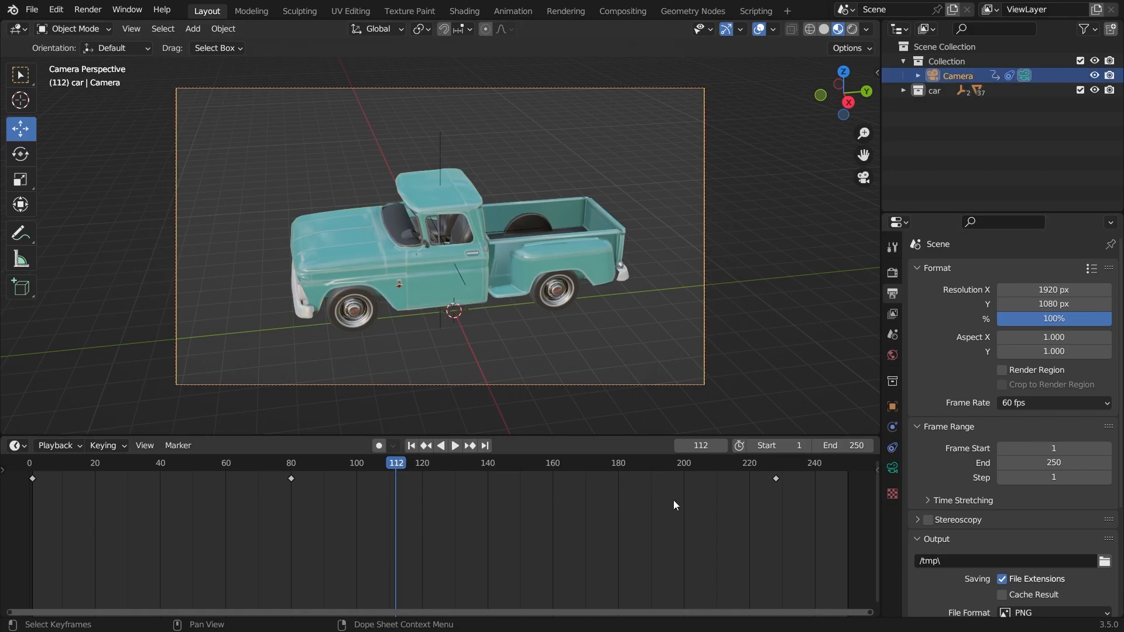
pyautogui.click(336, 244)
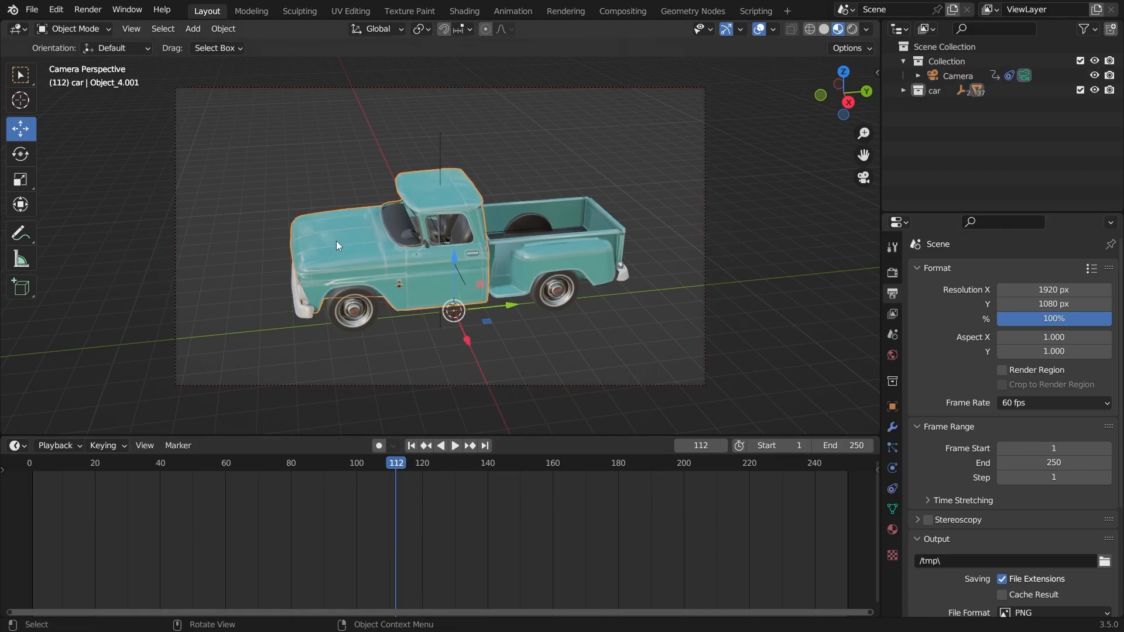
pyautogui.click(412, 87)
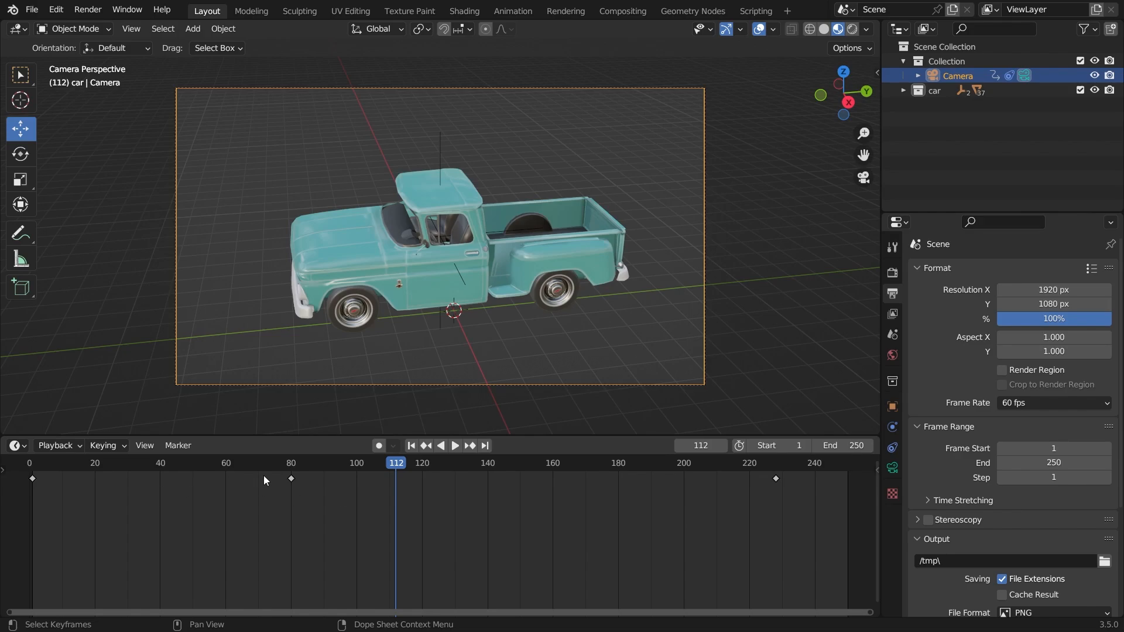
# Add a timeline marker at the camera's frame 80 keyframe
pyautogui.click(293, 466)
pyautogui.click(178, 446)
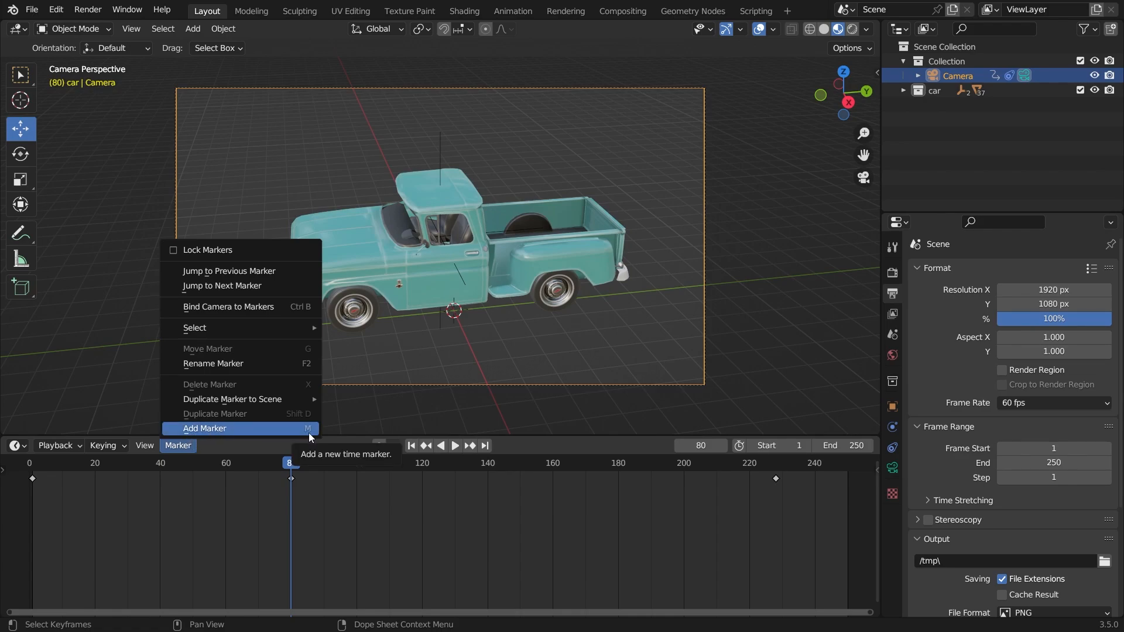
pyautogui.click(216, 431)
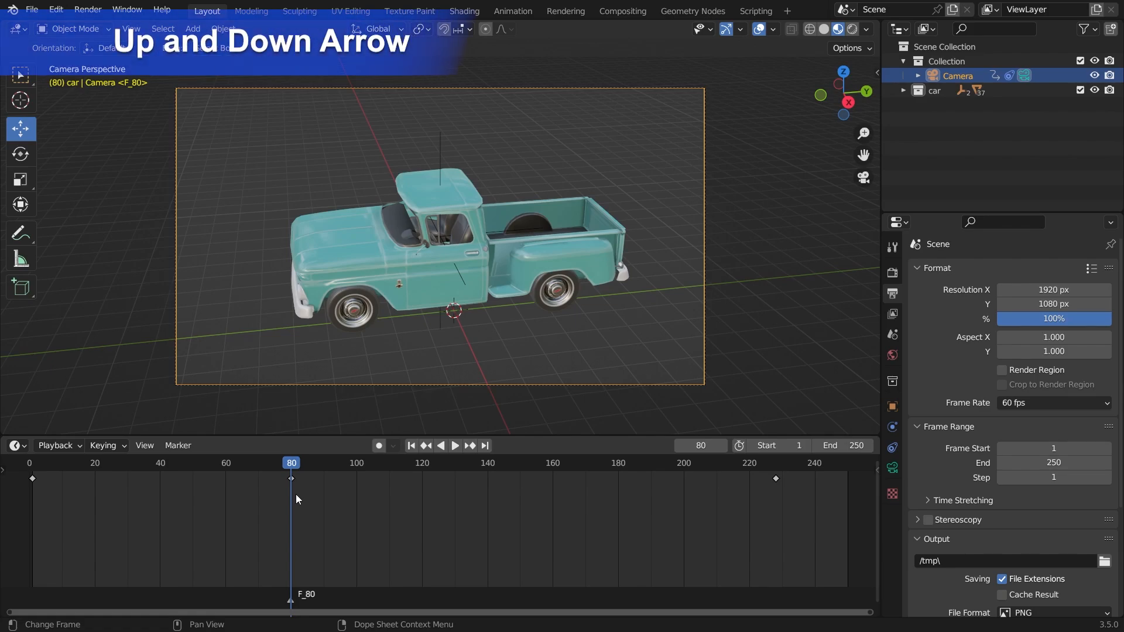
# Jump back and forth between the camera's keyframes and add a second timeline marker at frame 228
pyautogui.press('Up')
pyautogui.press('Down')
pyautogui.press('Up')
pyautogui.press('Down')
pyautogui.press('Up')
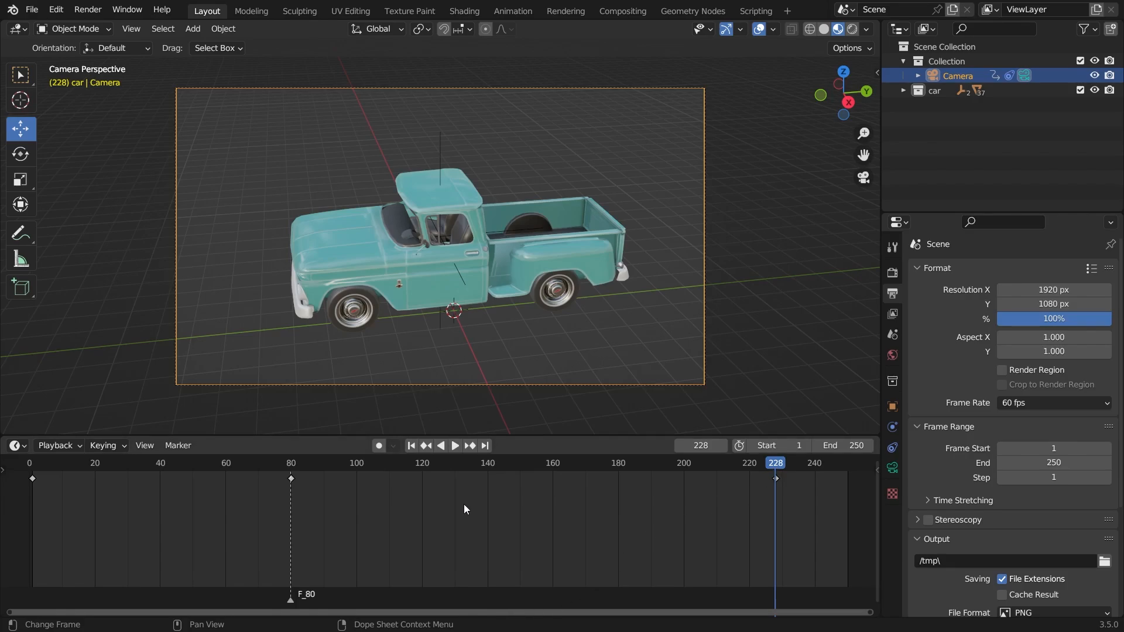
pyautogui.press('m')
# Go to about frame 113, select the truck's cab body and show its material settings
pyautogui.moveTo(777, 466); pyautogui.dragTo(399, 486)
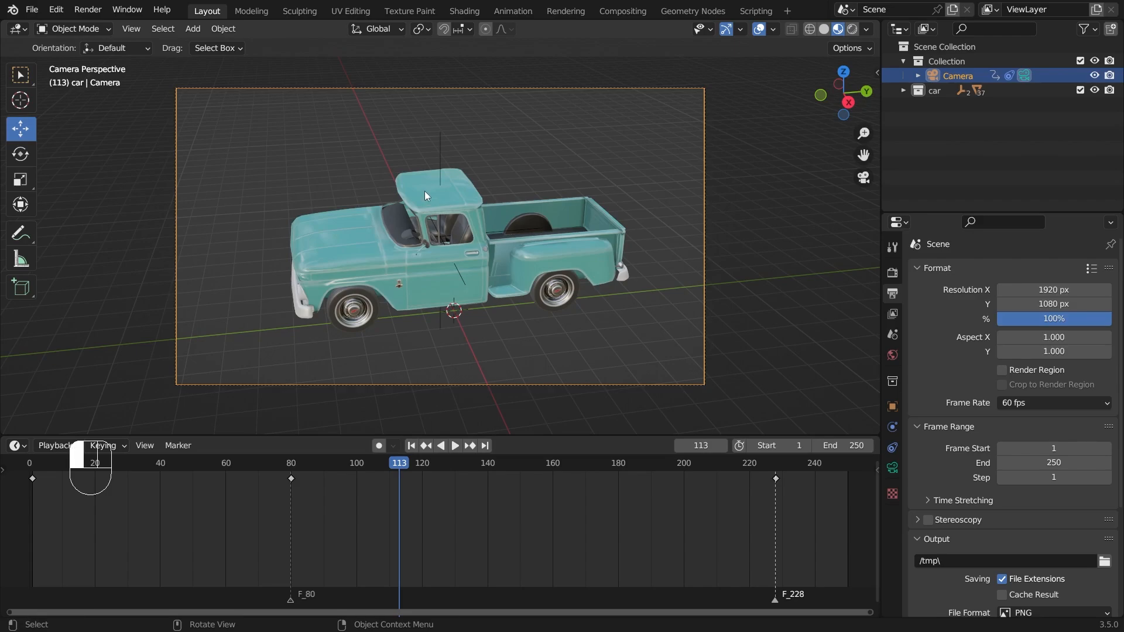
pyautogui.click(425, 192)
pyautogui.click(893, 530)
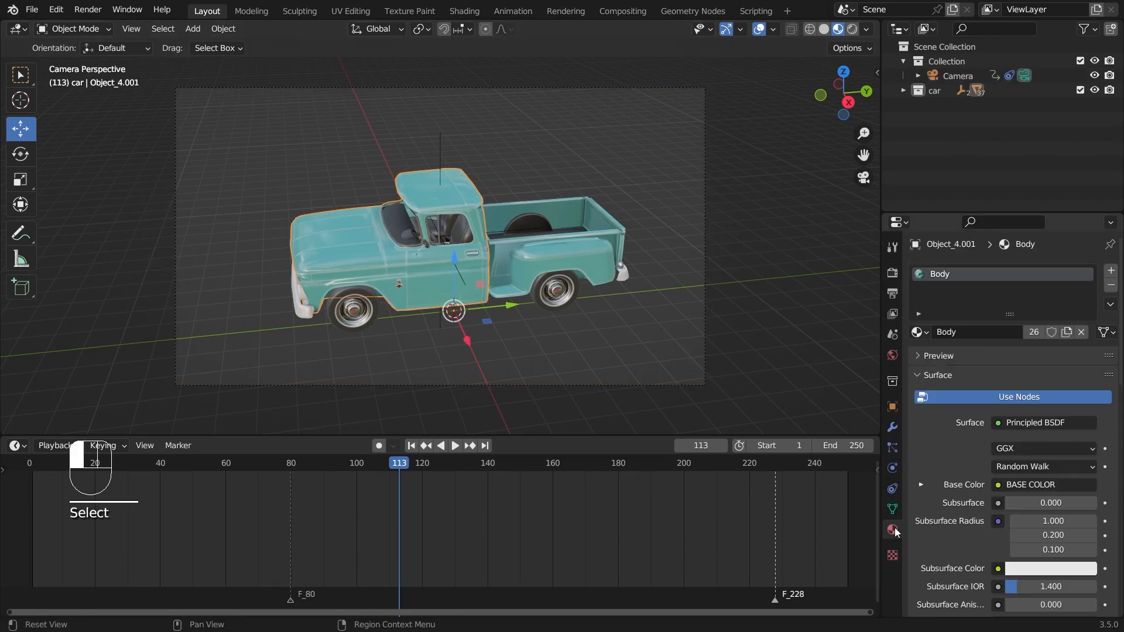
# Widen the properties area and examine the Body material's surface shader choices and its parameters down to the blend settings
pyautogui.scroll(-2, 999, 401)
pyautogui.click(1052, 375)
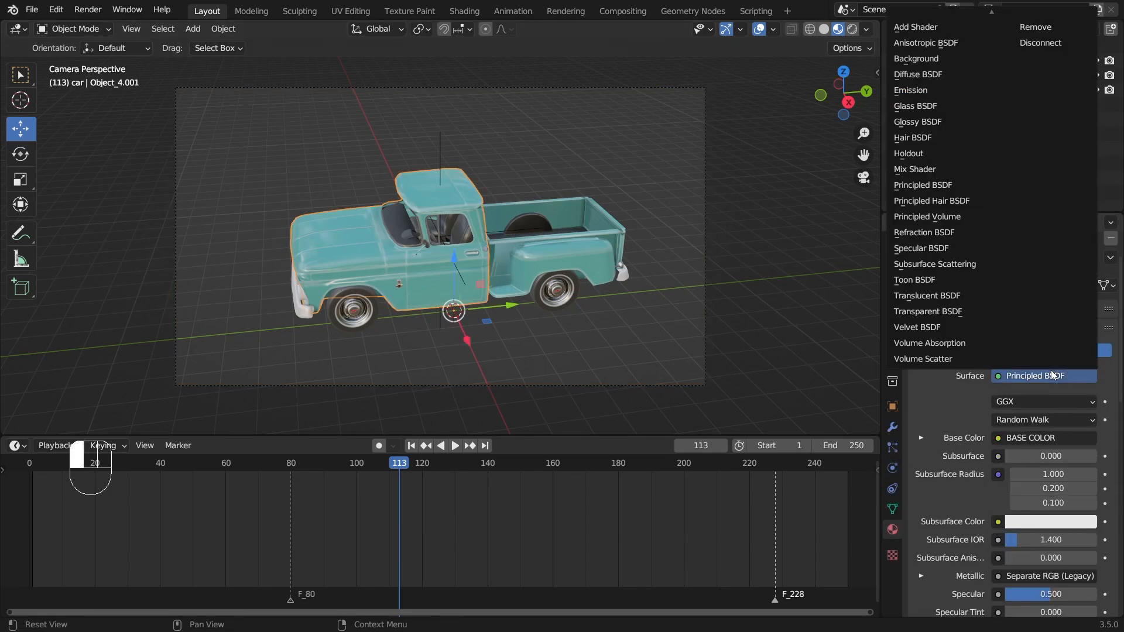
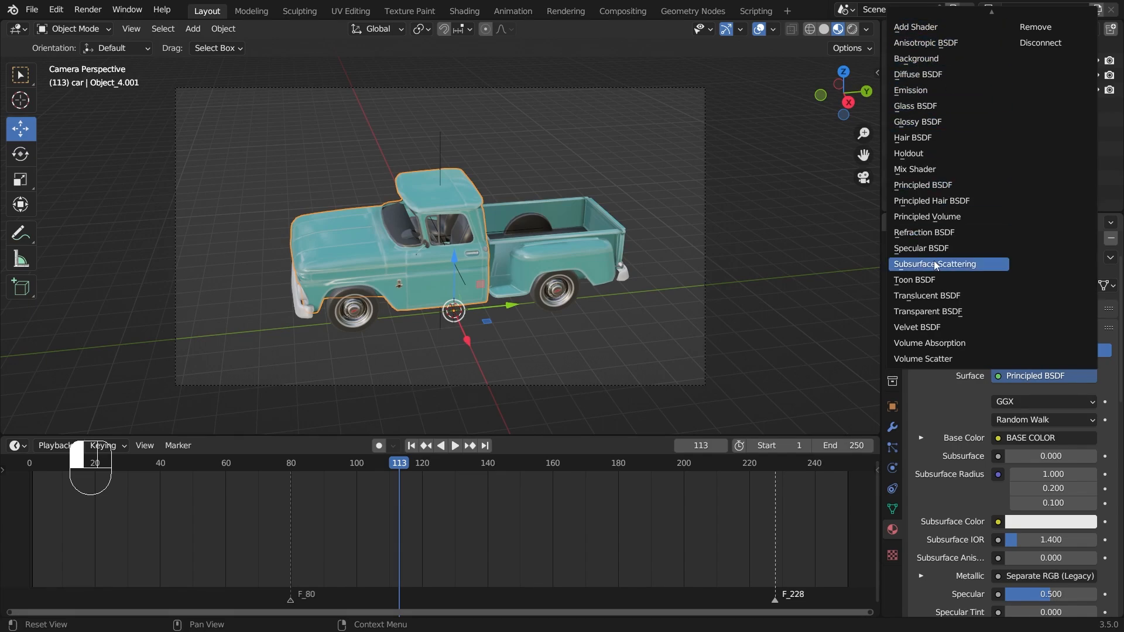
pyautogui.scroll(2, 945, 430)
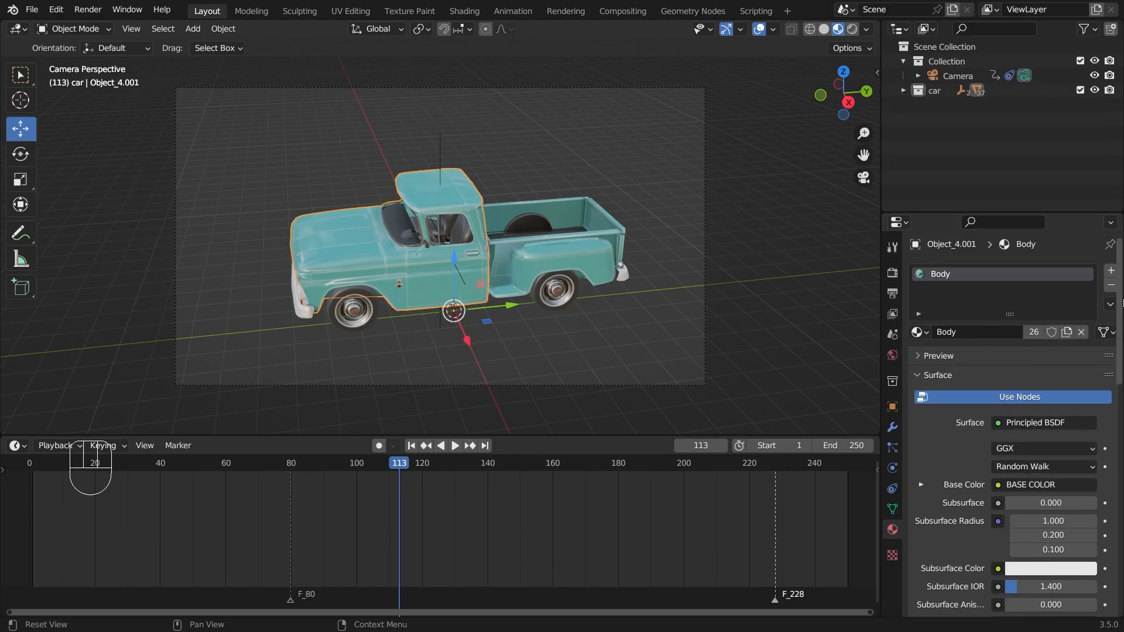
pyautogui.scroll(-10, 1122, 303)
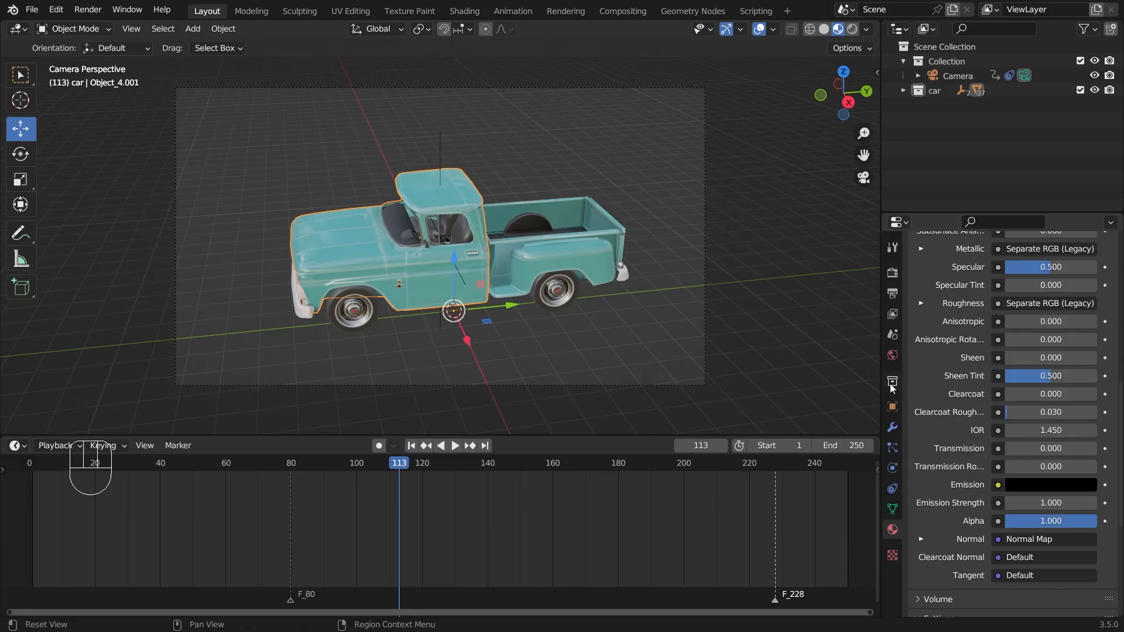
pyautogui.moveTo(882, 388); pyautogui.dragTo(806, 387)
pyautogui.scroll(8, 990, 406)
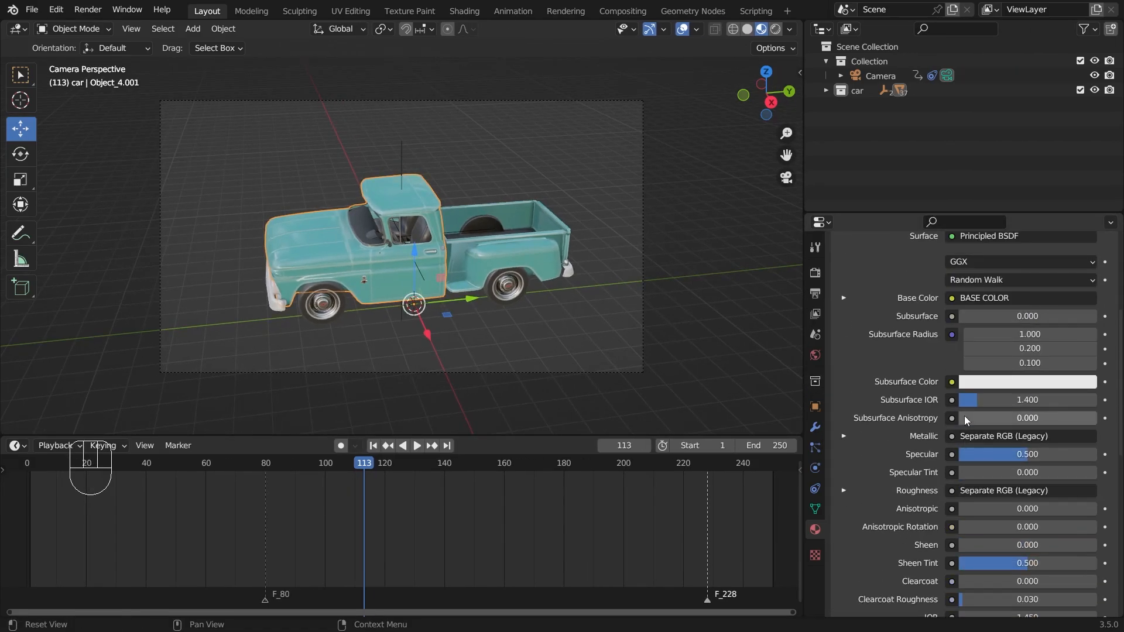
pyautogui.scroll(5, 964, 417)
pyautogui.scroll(3, 996, 354)
pyautogui.click(988, 422)
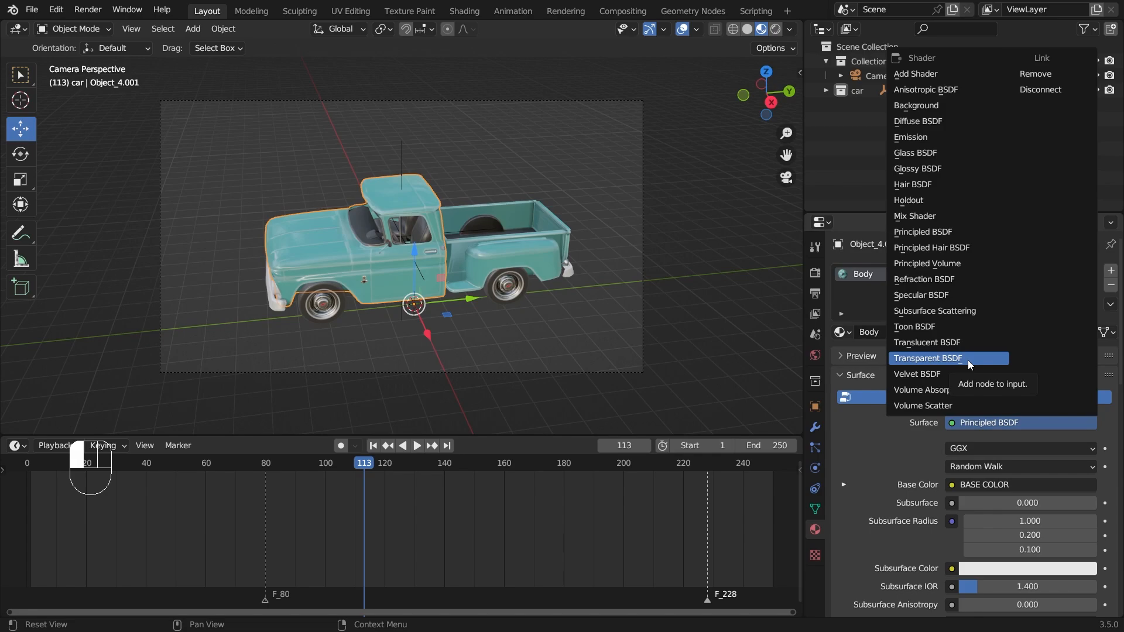
pyautogui.moveTo(1120, 322); pyautogui.dragTo(1120, 523)
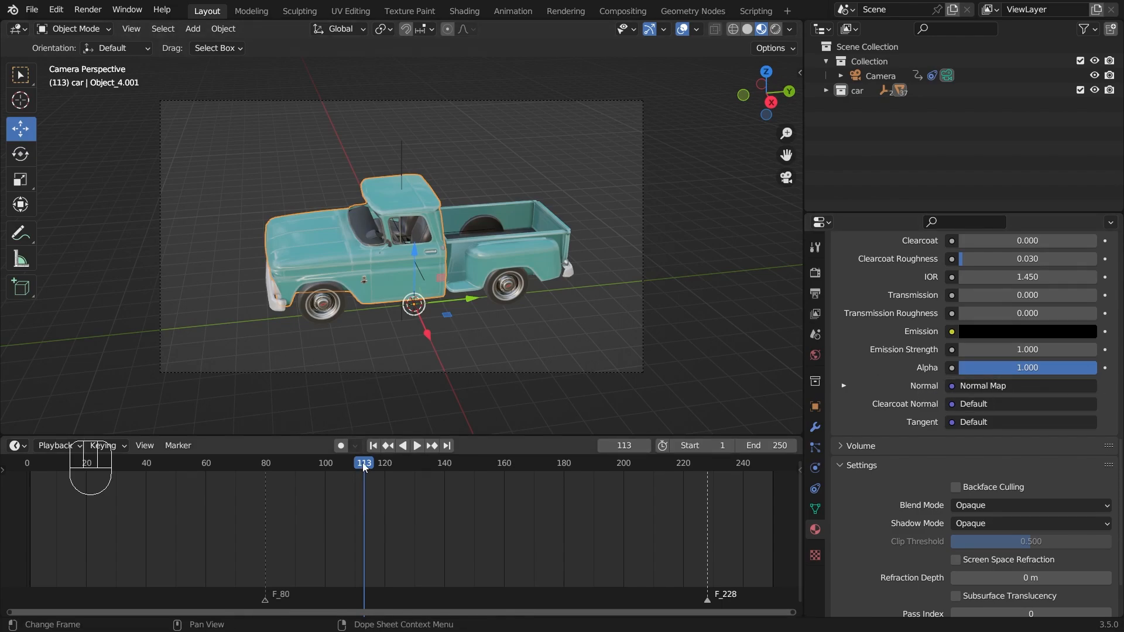
# Set the Body material's blend mode to Alpha Blend and keyframe its Alpha of 1.000 at frame 110
pyautogui.moveTo(363, 462)
pyautogui.mouseDown()
pyautogui.moveTo(356, 473)
pyautogui.moveTo(393, 479)
pyautogui.moveTo(353, 483)
pyautogui.mouseUp()
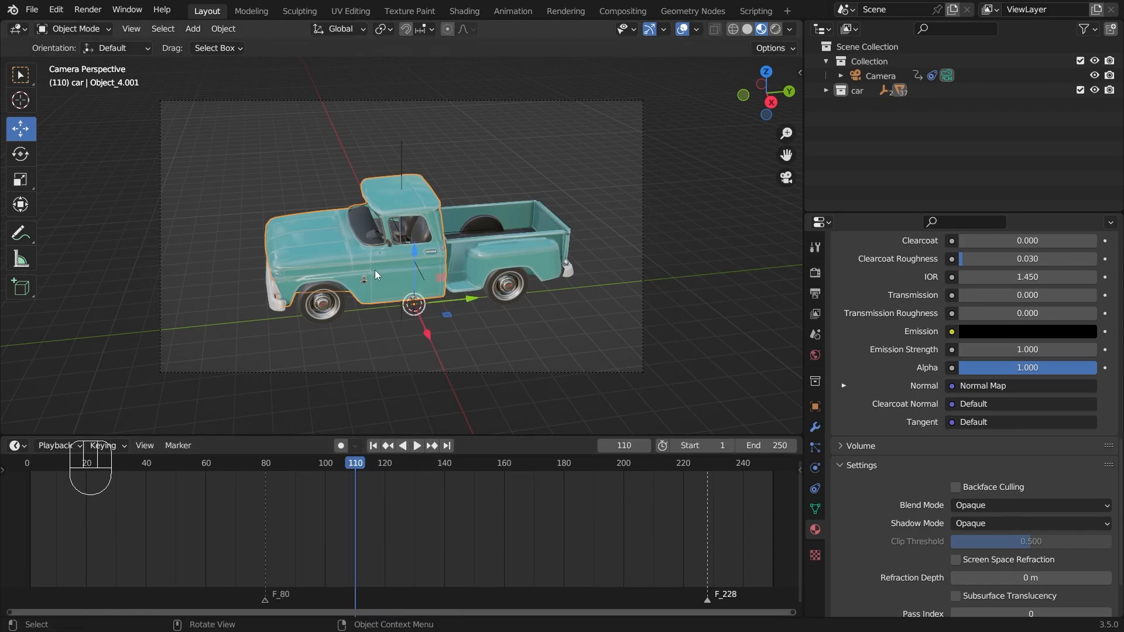
pyautogui.click(1006, 504)
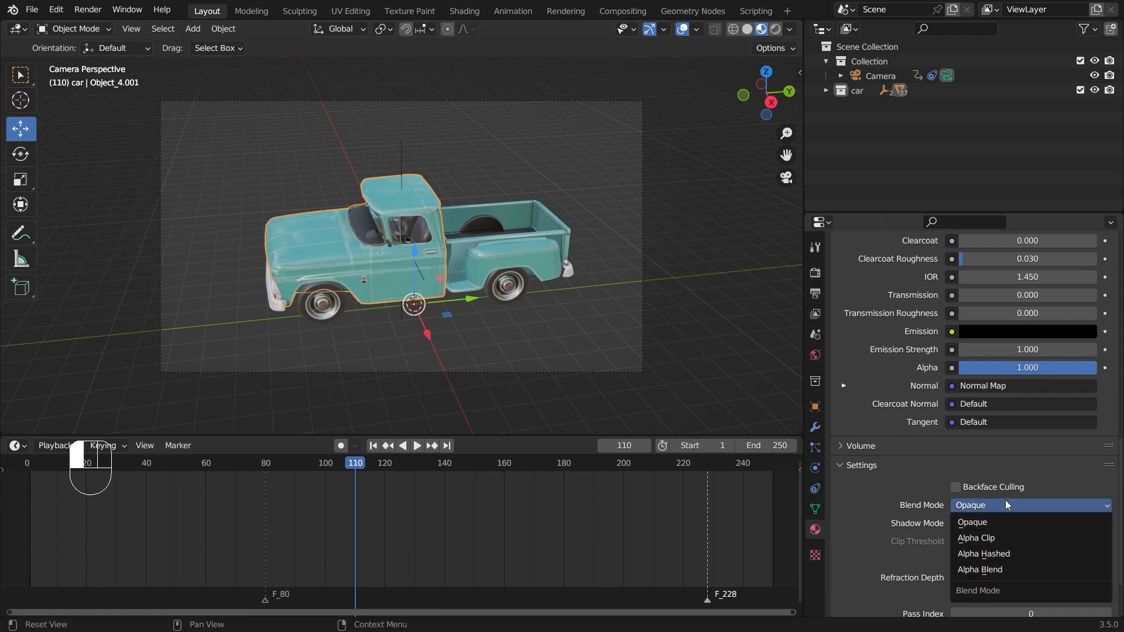
pyautogui.click(994, 569)
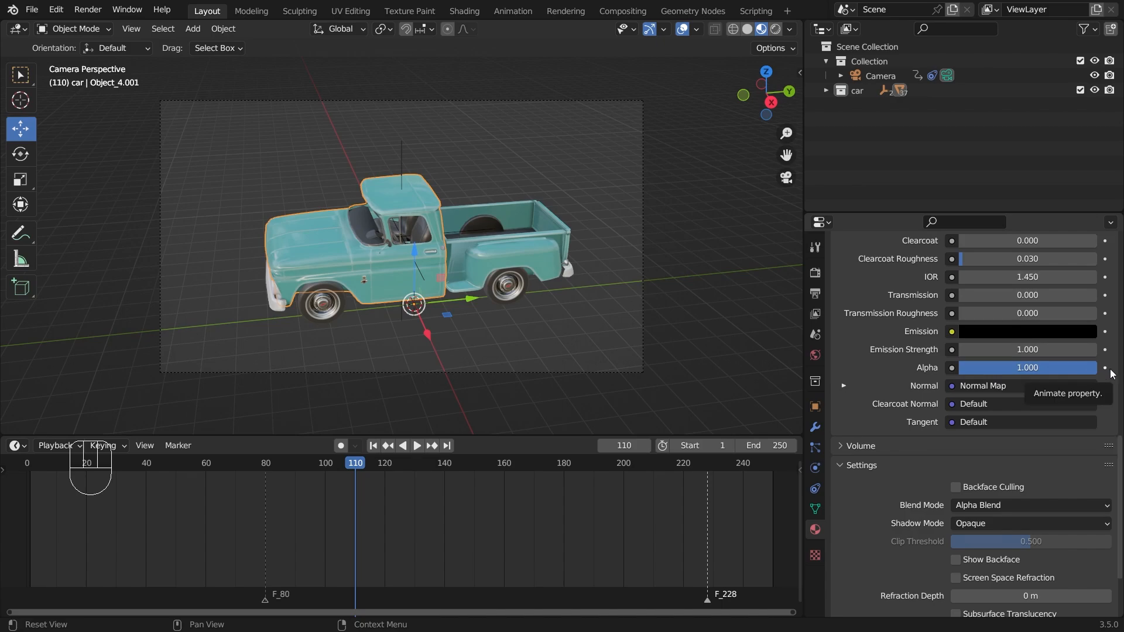
pyautogui.press('super+plus')
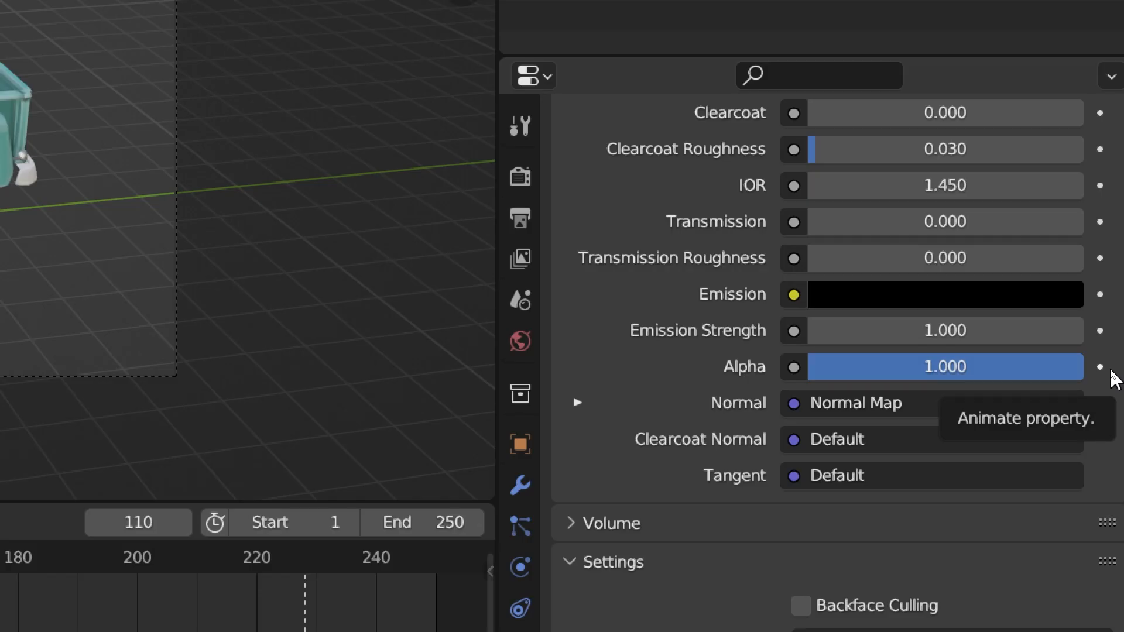
pyautogui.press('super+minus')
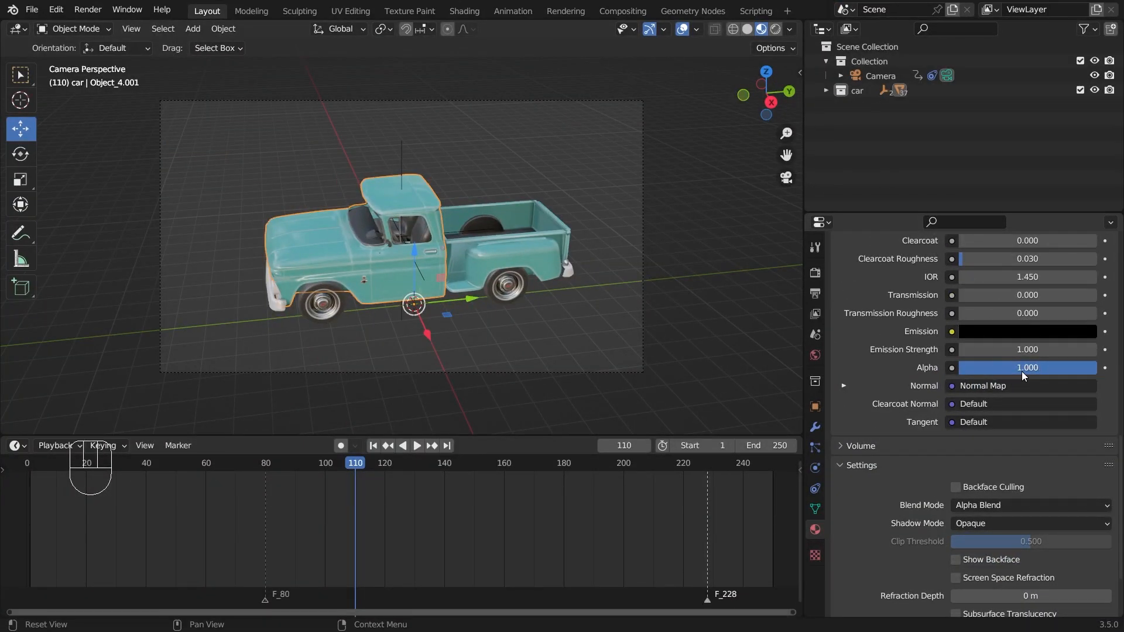
pyautogui.click(1105, 368)
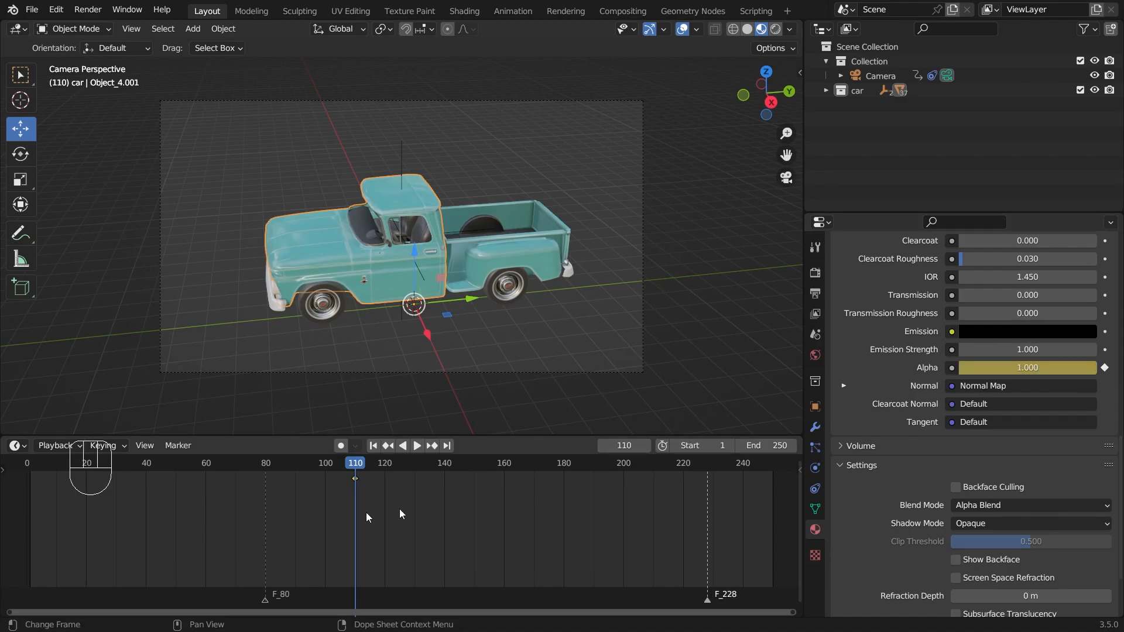
# Set the Body material's Alpha to 0.000 at frame 181 and keyframe it
pyautogui.moveTo(352, 459); pyautogui.dragTo(566, 480)
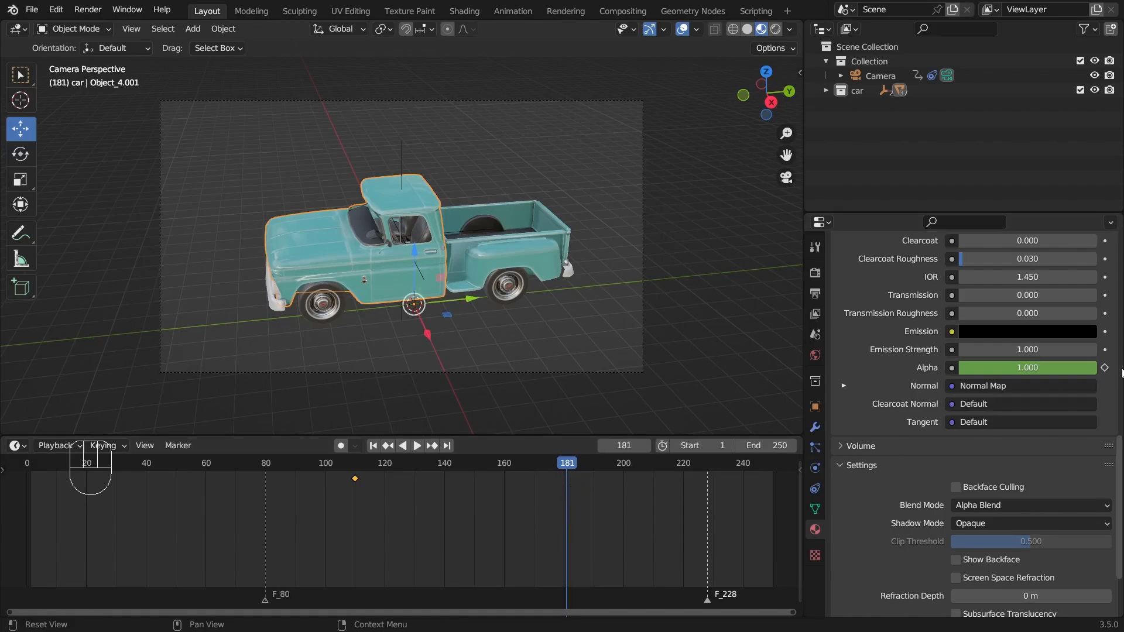
pyautogui.moveTo(1098, 369); pyautogui.dragTo(959, 369)
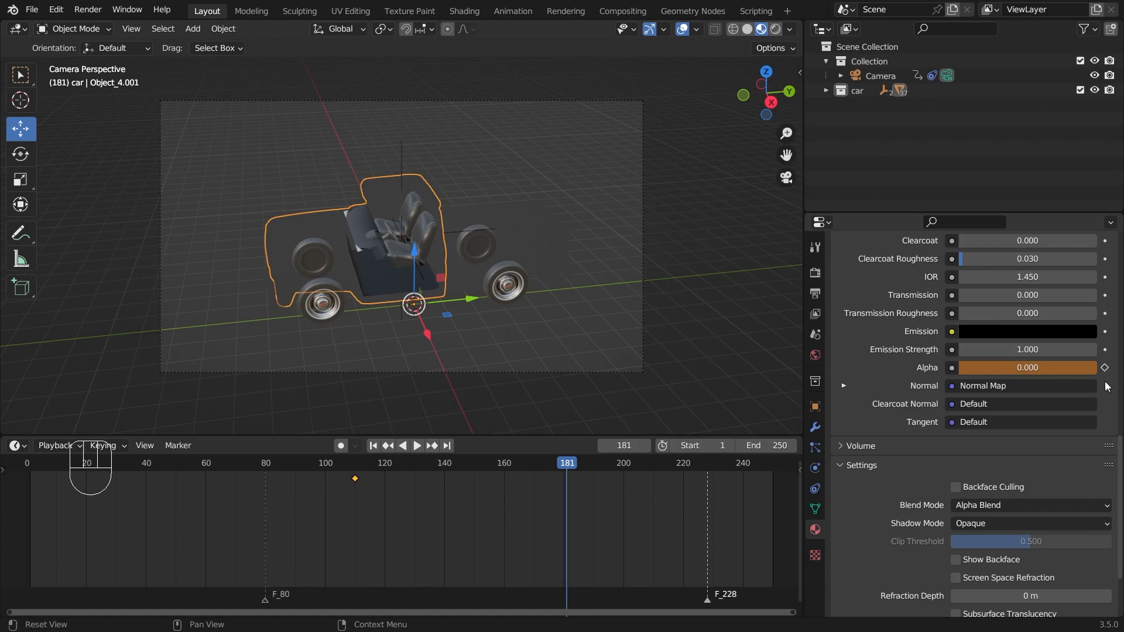
pyautogui.click(1105, 368)
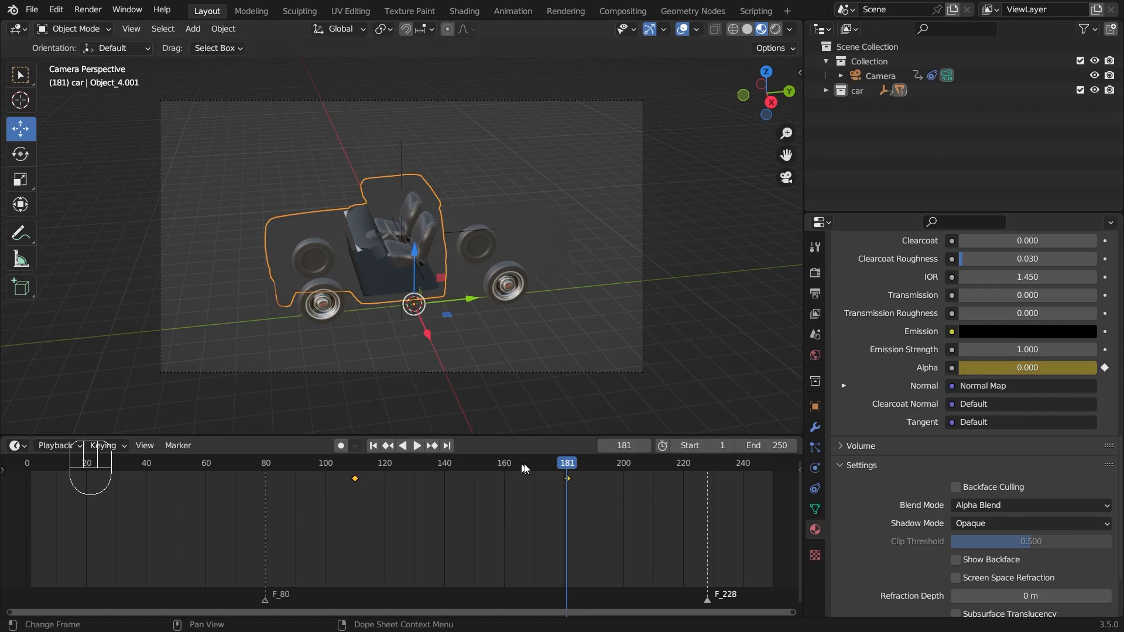
# Return to about frame 80 and play the animation to review the truck body's fade
pyautogui.moveTo(568, 469); pyautogui.dragTo(268, 471)
pyautogui.press('space')
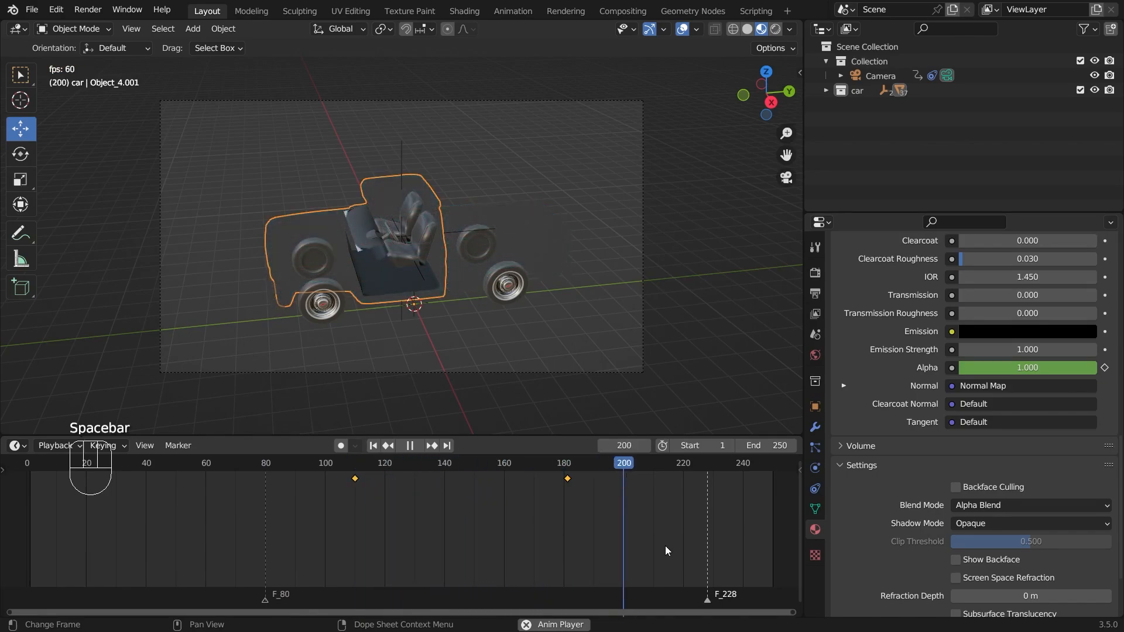
pyautogui.press('space')
# Extend the animation's end frame to 500
pyautogui.keyDown('alt'); pyautogui.scroll(-5, 514, 538); pyautogui.keyUp('alt')
pyautogui.scroll(-9, 404, 515)
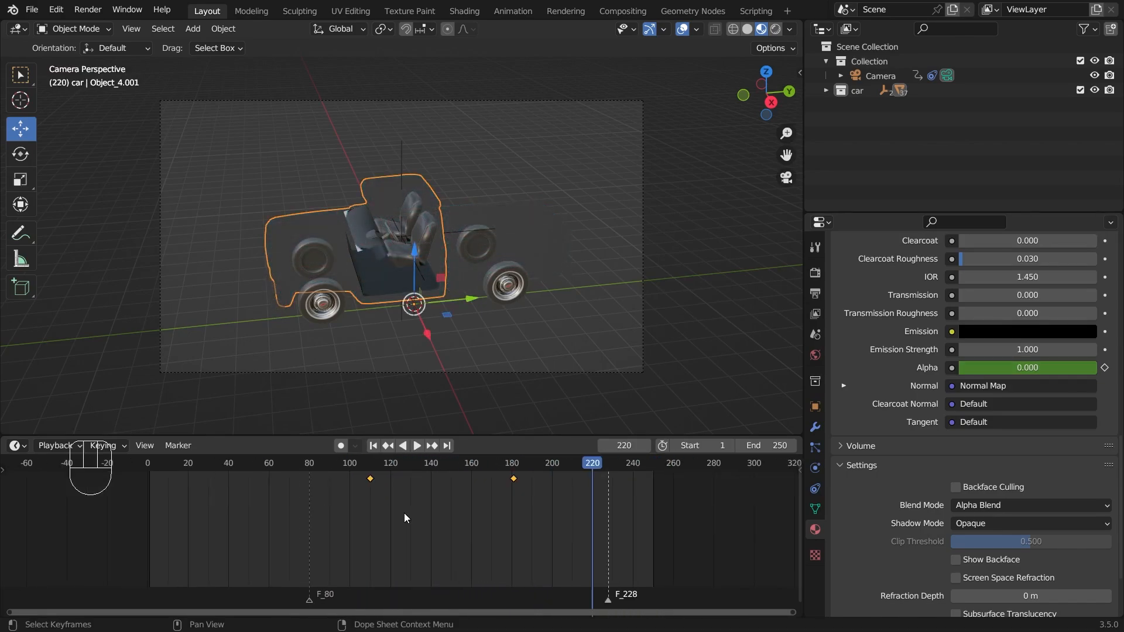
pyautogui.moveTo(614, 523); pyautogui.dragTo(360, 521, button='middle')
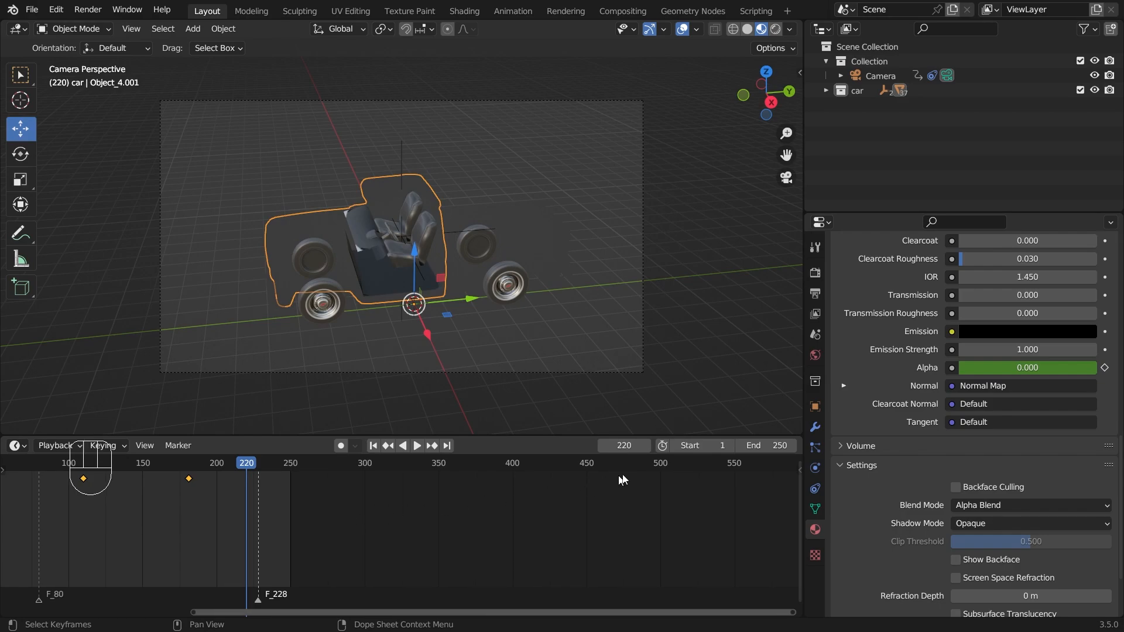
pyautogui.click(774, 446)
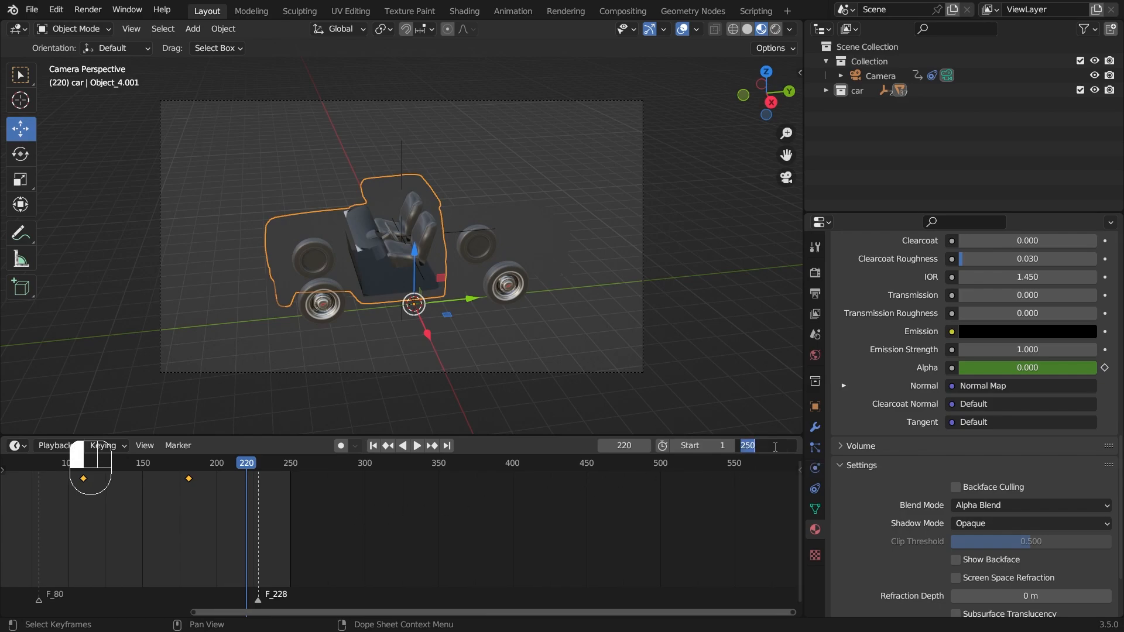
pyautogui.write('550')
pyautogui.press('Return')
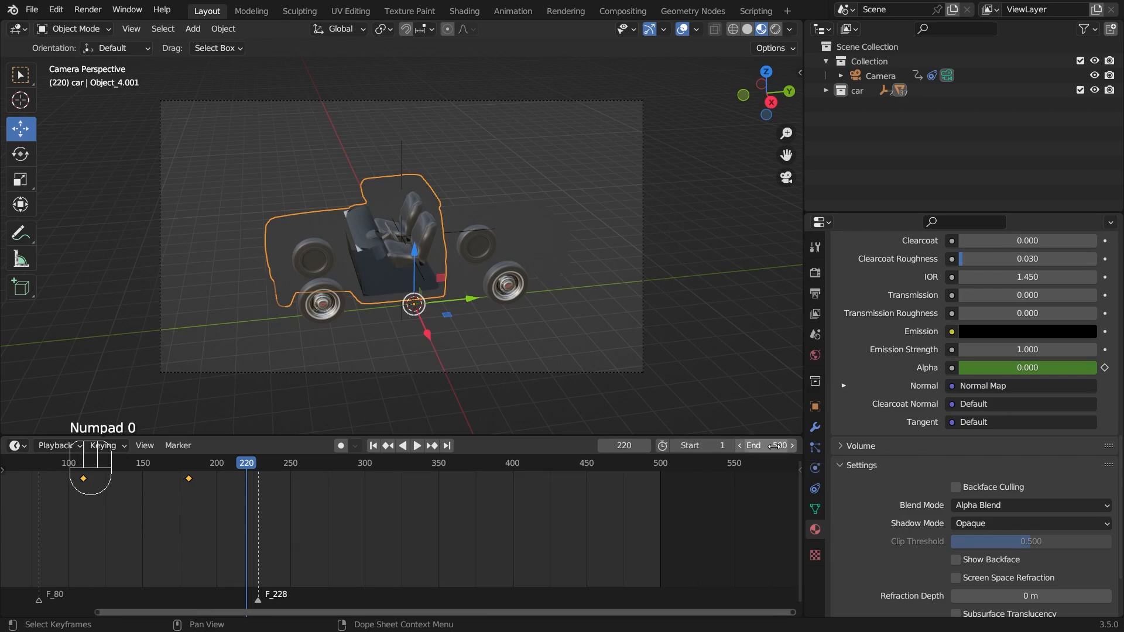
# Fit the extended frame range in the timeline and return to frame 0
pyautogui.press('Home')
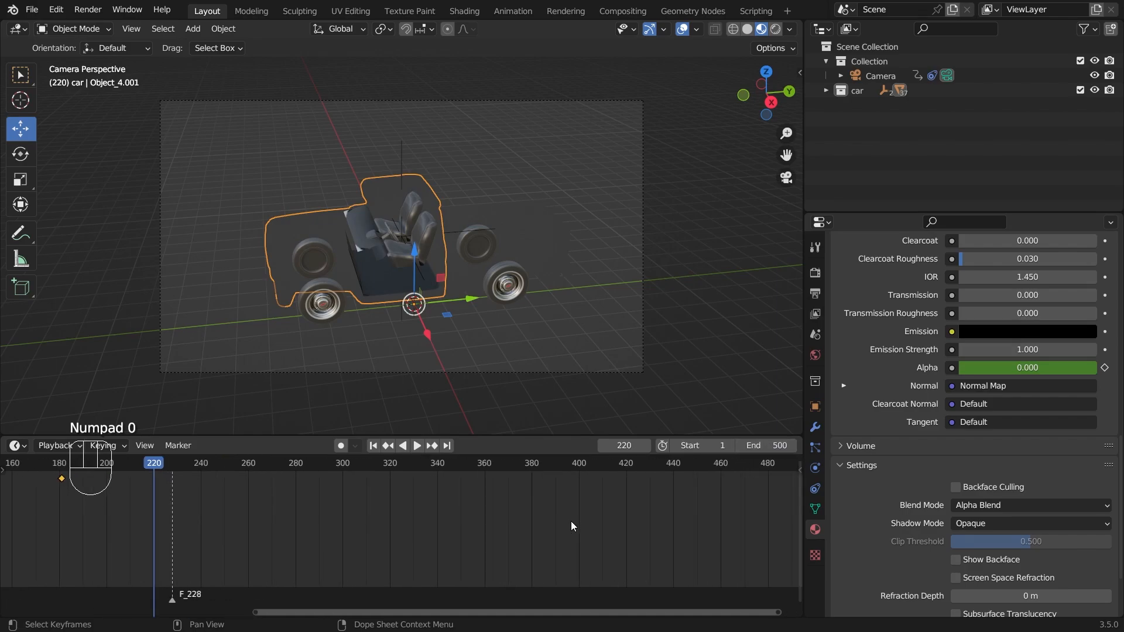
pyautogui.press('space')
pyautogui.moveTo(385, 464); pyautogui.dragTo(108, 495)
pyautogui.scroll(4, 473, 234)
pyautogui.scroll(-3, 473, 234)
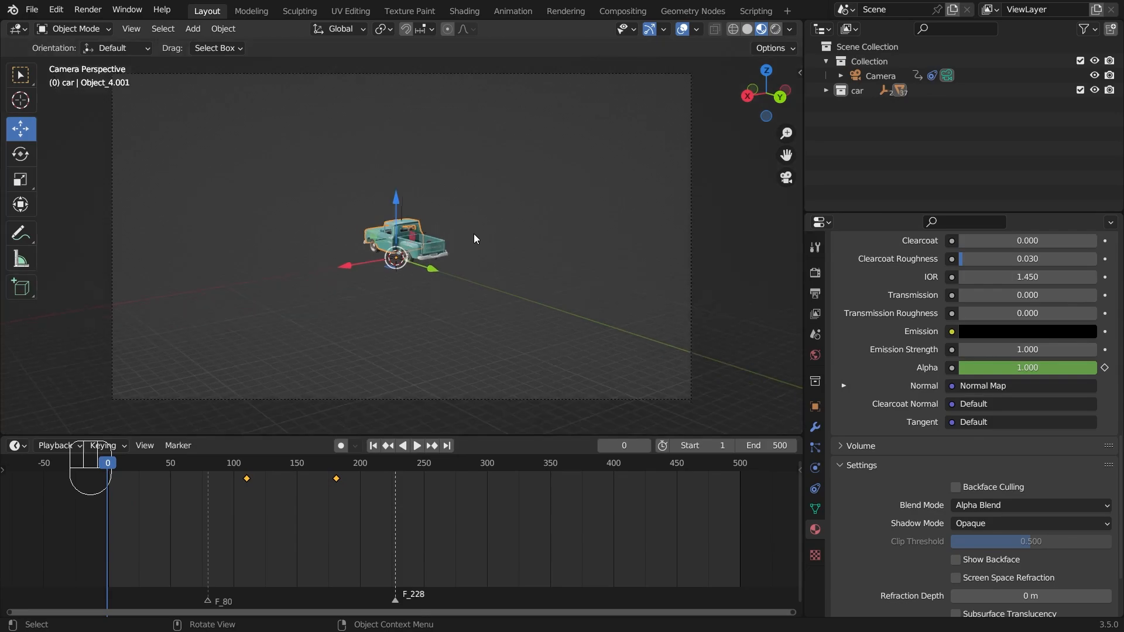
# Play the animation from frame 0 to review the existing camera move and the fade-out of the car body
pyautogui.press('space')
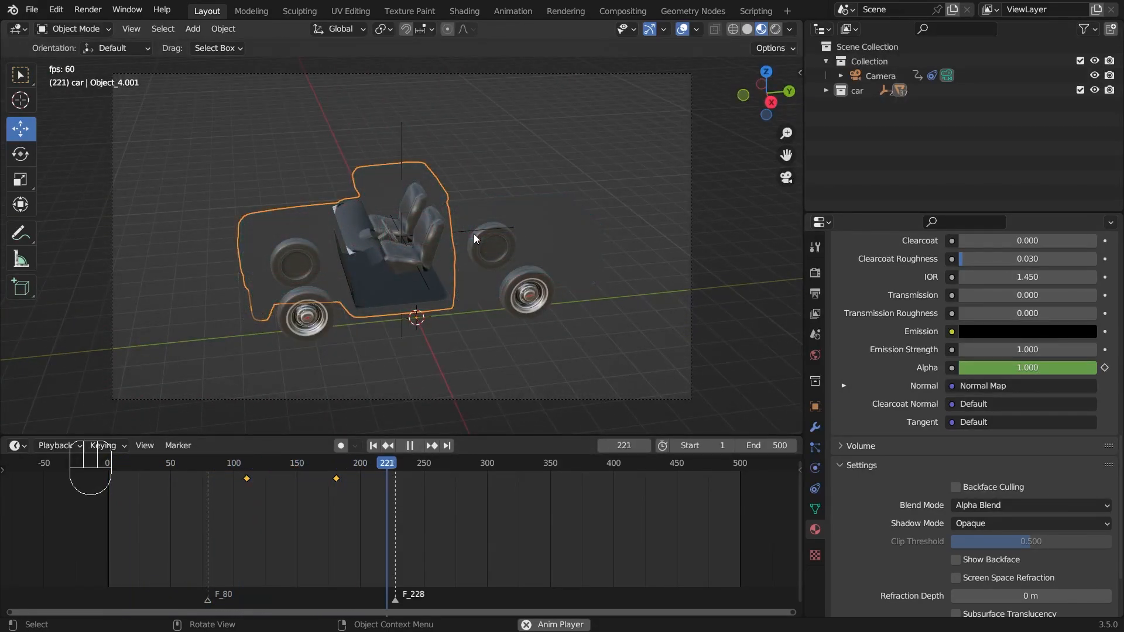
pyautogui.press('space')
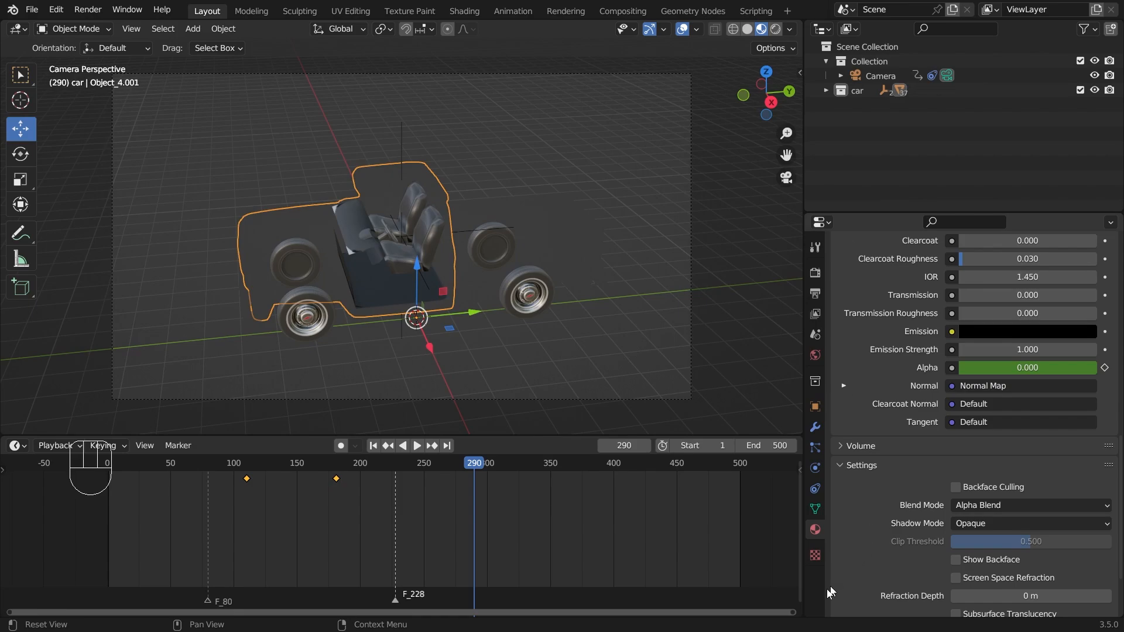
pyautogui.moveTo(807, 612); pyautogui.dragTo(834, 421)
pyautogui.click(825, 424)
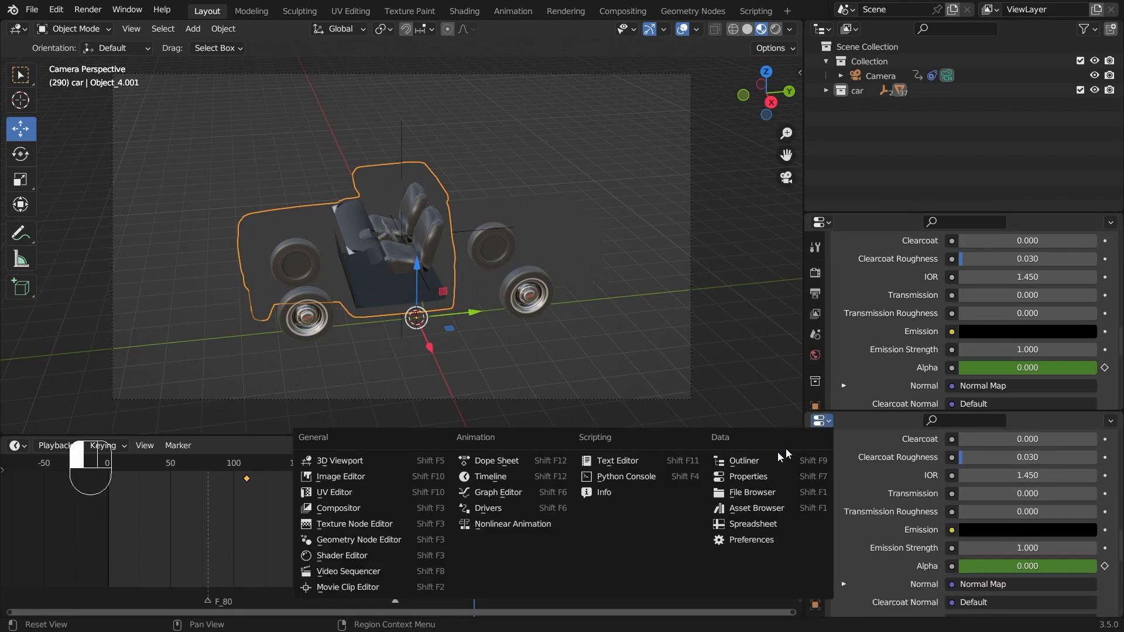
pyautogui.click(366, 571)
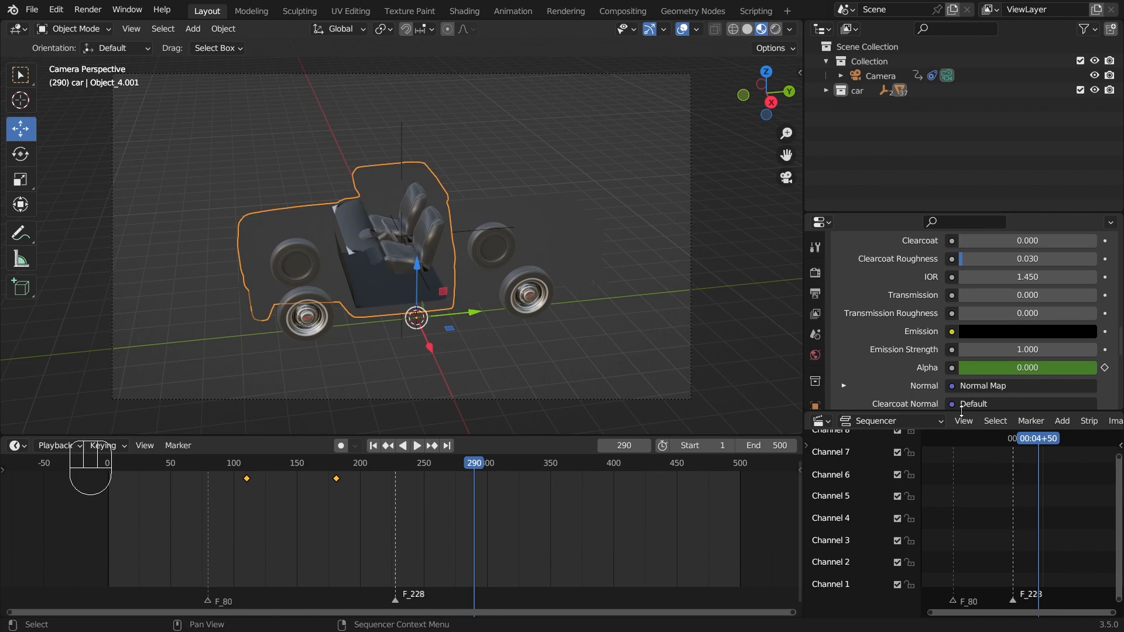
pyautogui.moveTo(961, 413); pyautogui.dragTo(970, 338)
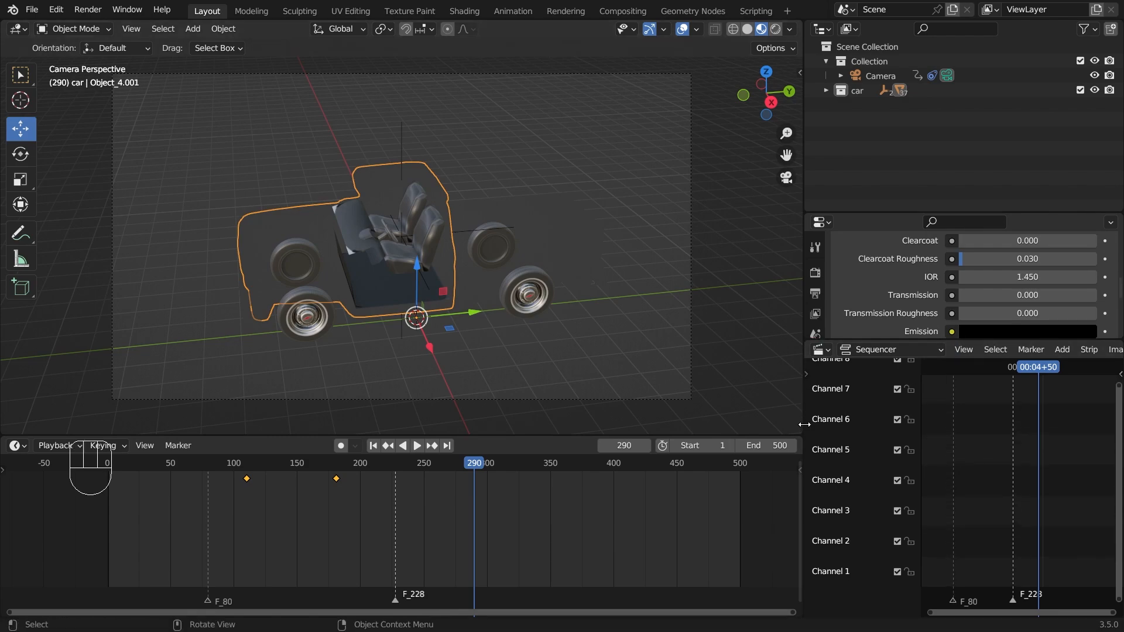
pyautogui.moveTo(767, 92); pyautogui.dragTo(741, 97)
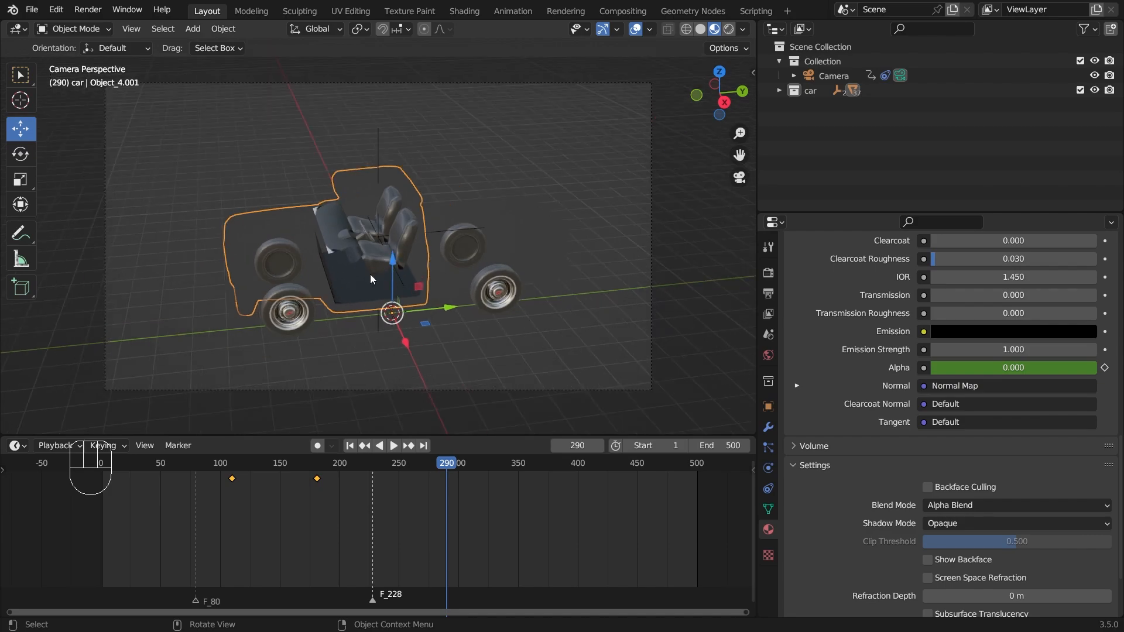
# Select the camera in the scene and set the current frame to 301
pyautogui.moveTo(371, 279); pyautogui.dragTo(452, 293, button='middle')
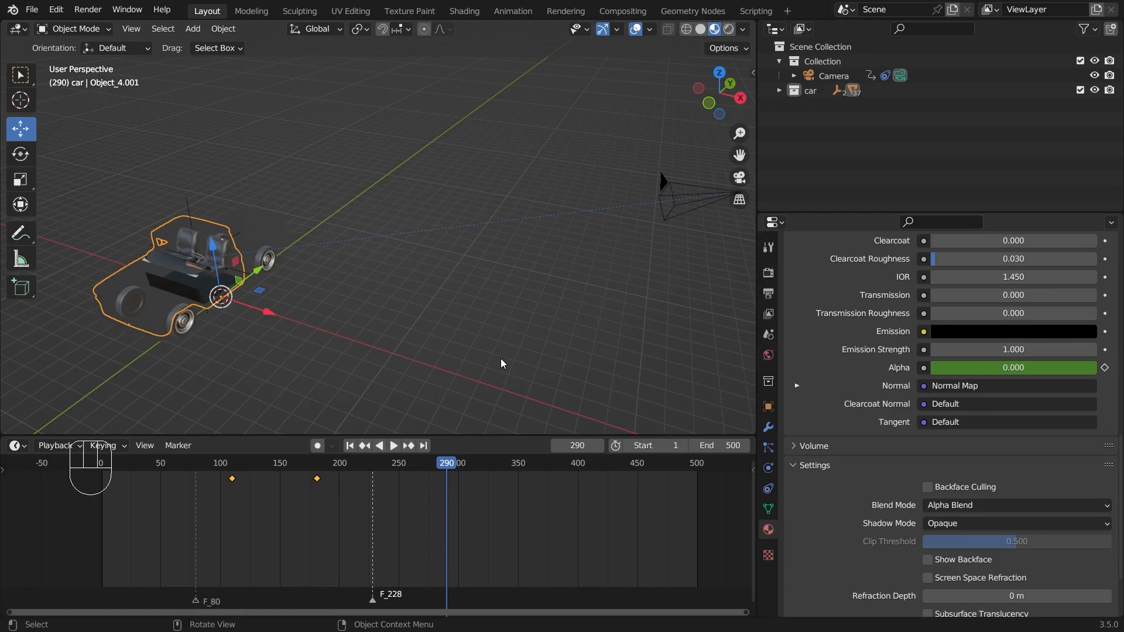
pyautogui.scroll(-2, 542, 253)
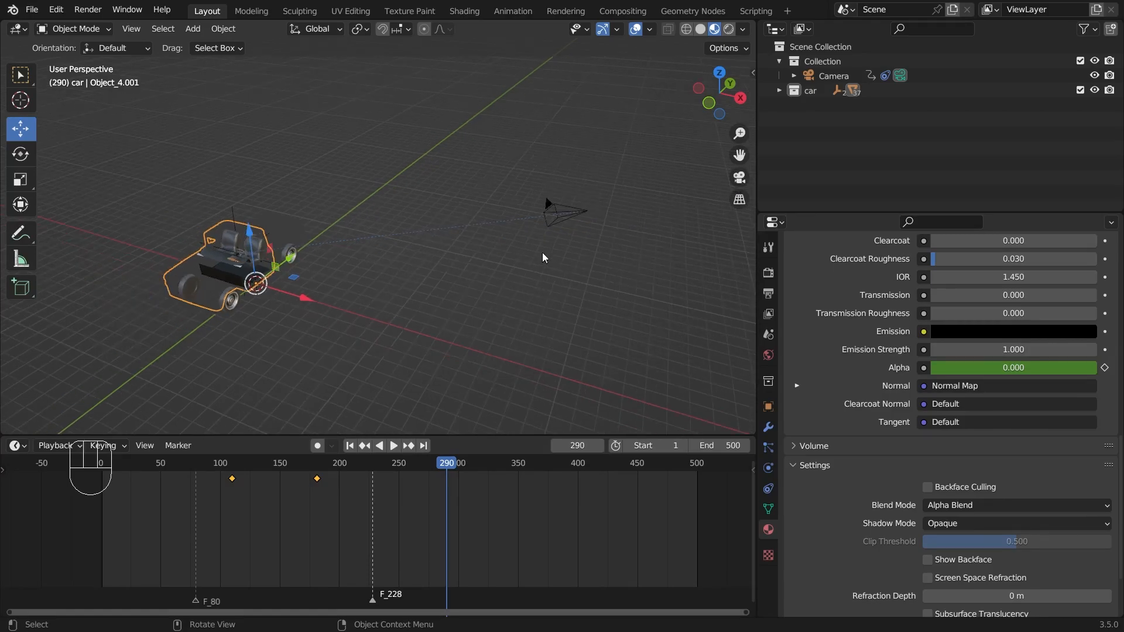
pyautogui.click(574, 220)
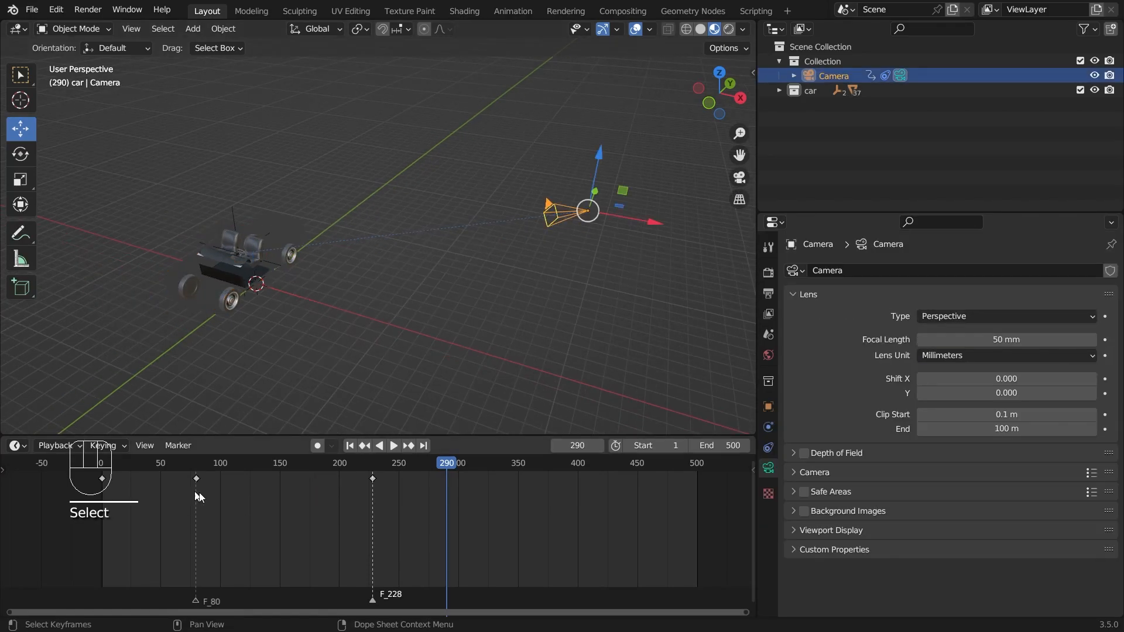
pyautogui.scroll(4, 377, 463)
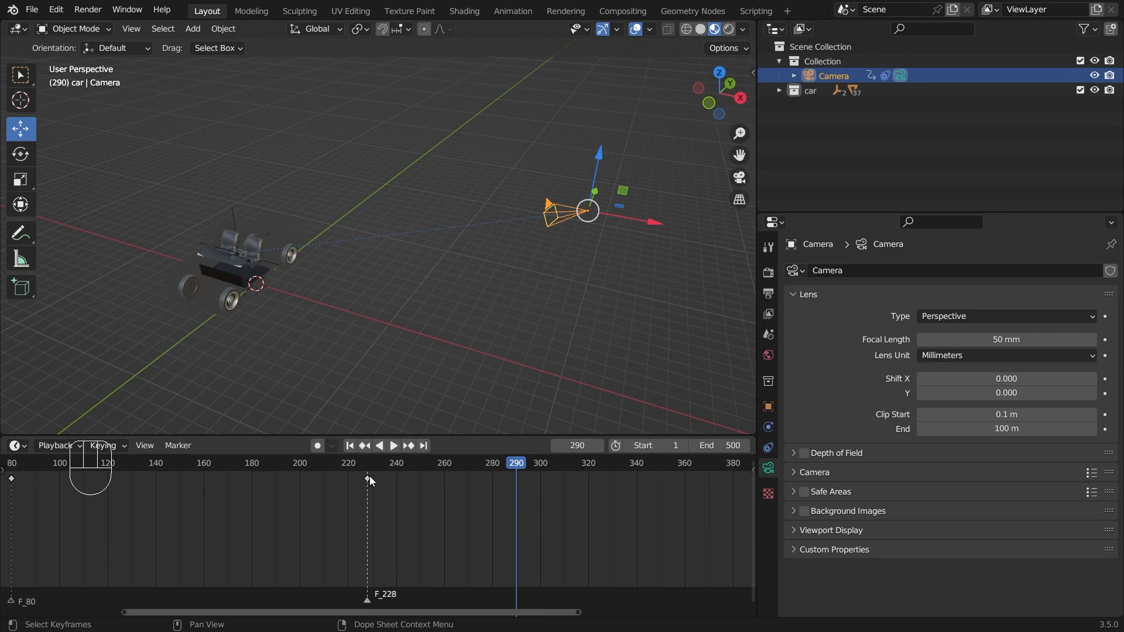
pyautogui.moveTo(506, 463); pyautogui.dragTo(565, 487)
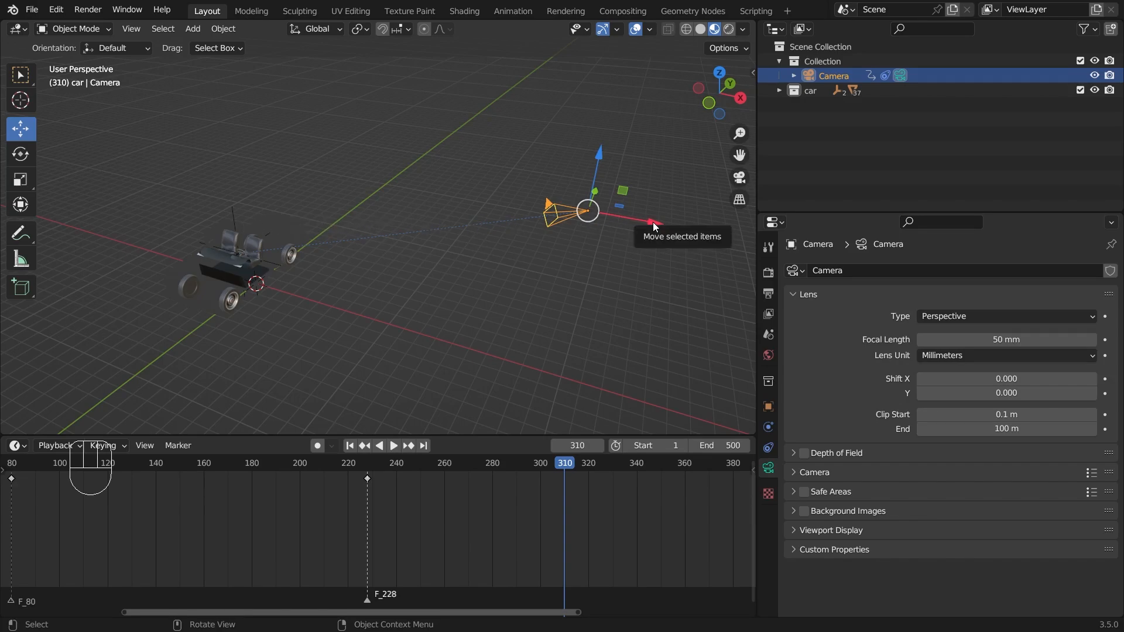
pyautogui.moveTo(570, 462); pyautogui.dragTo(542, 475)
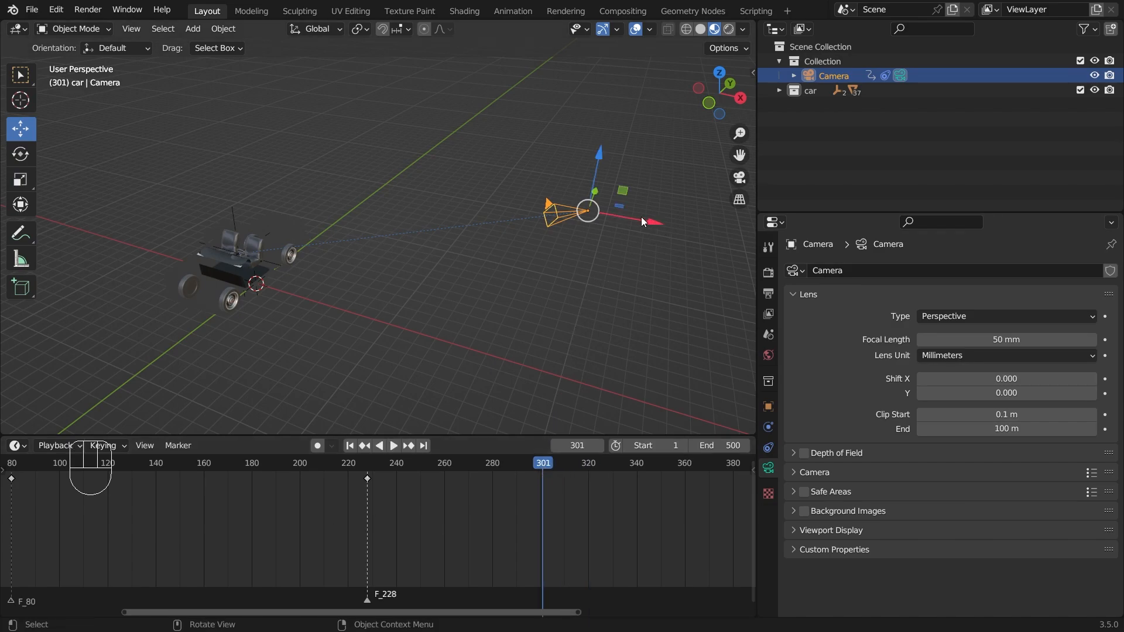
# Move the camera in close to the car, above and in front of the dashboard and seats, checking the framing through the camera
pyautogui.moveTo(642, 217); pyautogui.dragTo(265, 163)
pyautogui.press('KP_0')
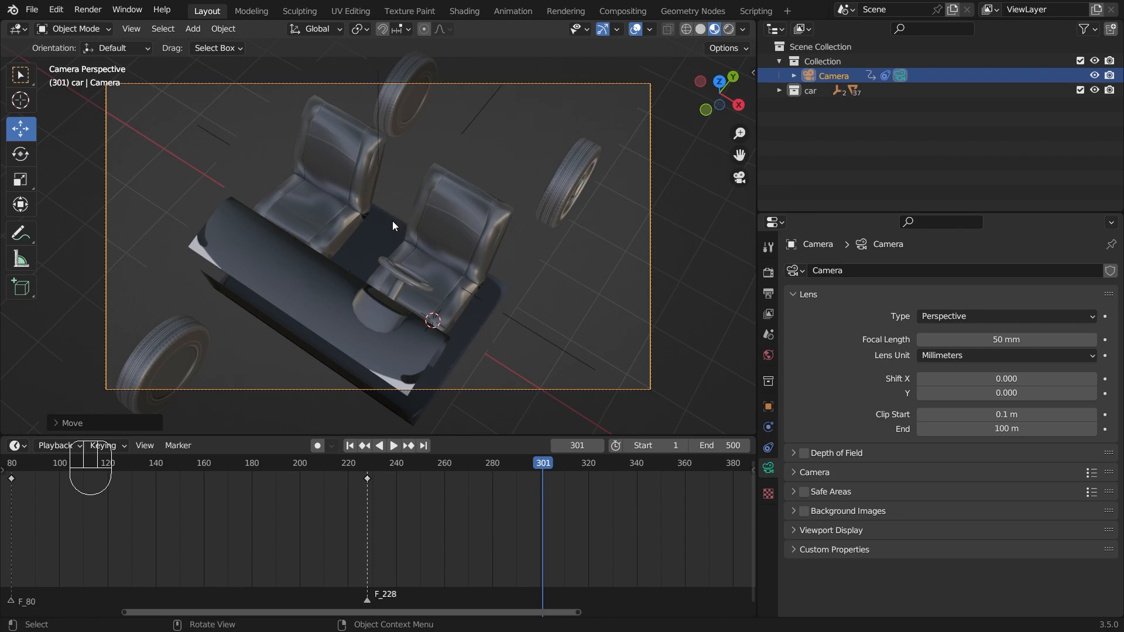
pyautogui.scroll(-3, 335, 209)
pyautogui.moveTo(335, 209); pyautogui.dragTo(438, 187, button='middle')
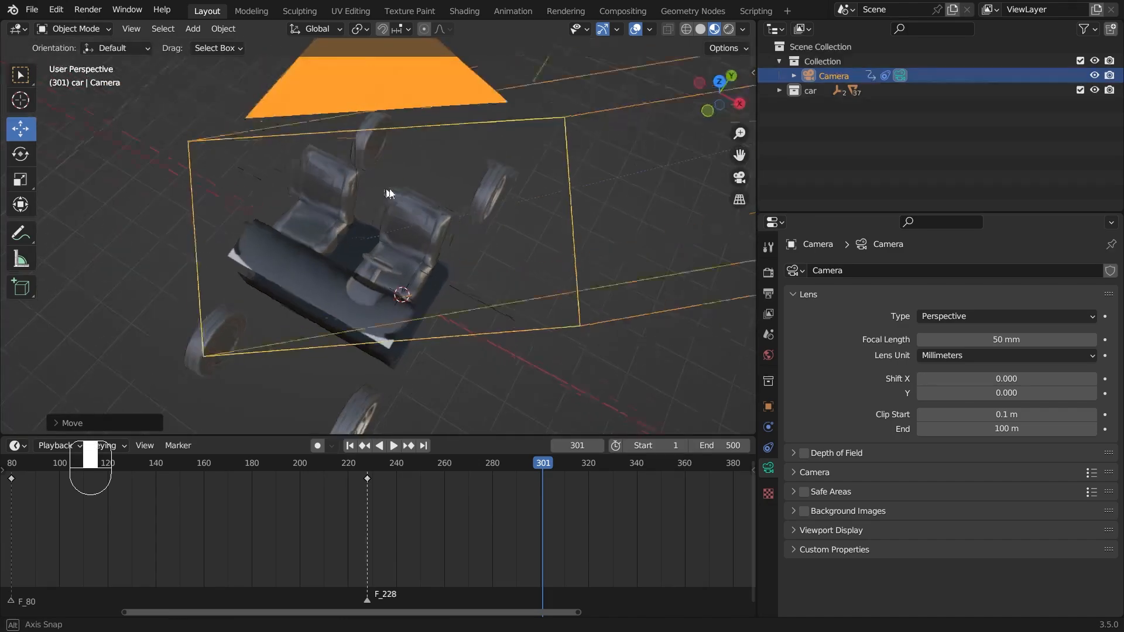
pyautogui.scroll(-4, 438, 188)
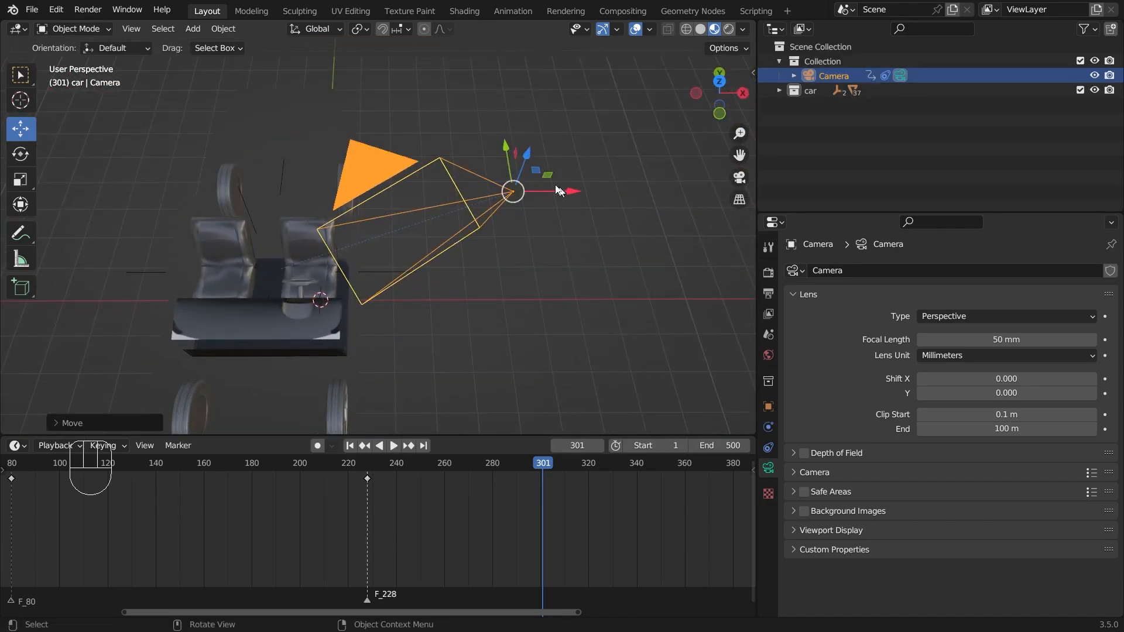
pyautogui.moveTo(546, 114); pyautogui.dragTo(597, 43)
pyautogui.press('KP_0')
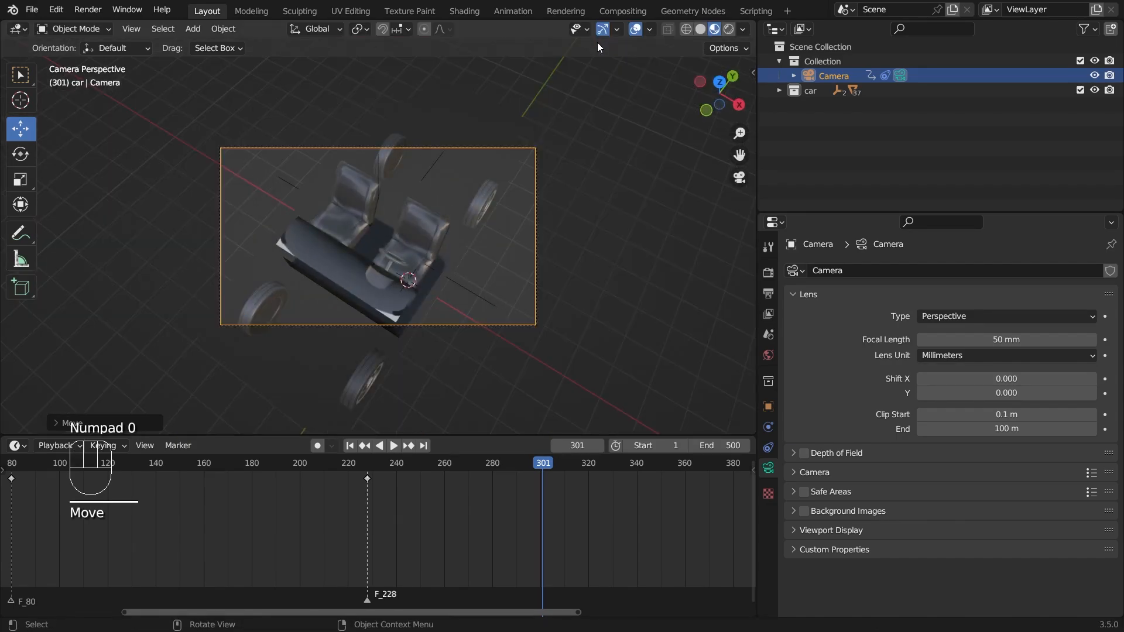
# Check the framing of the seats through the camera and insert a camera keyframe at frame 301
pyautogui.scroll(5, 423, 244)
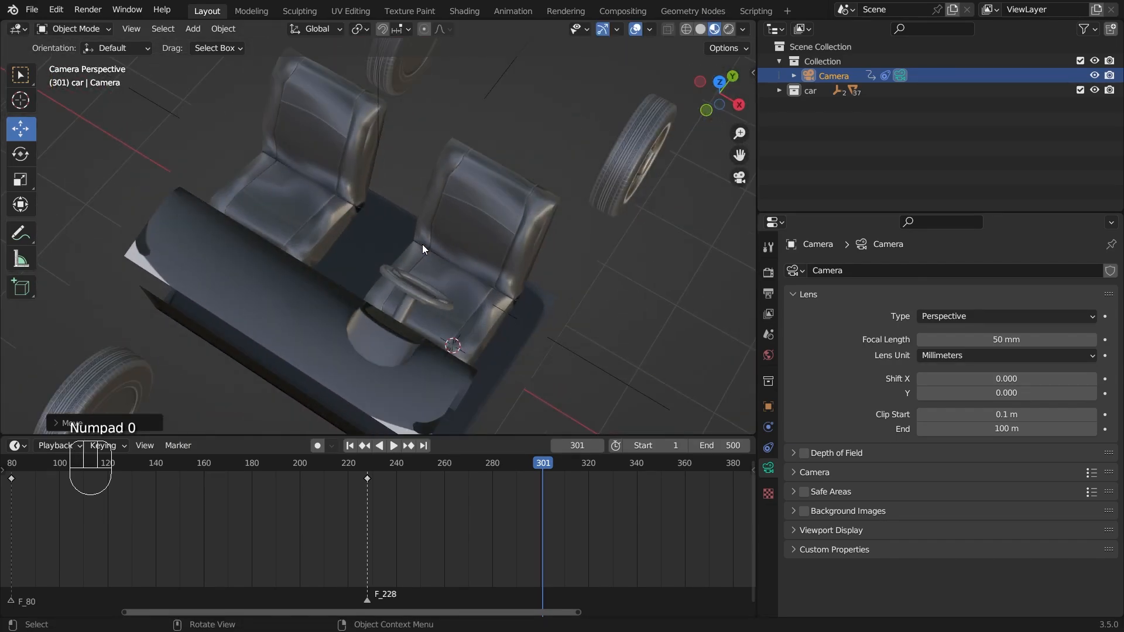
pyautogui.scroll(-4, 423, 245)
pyautogui.scroll(-2, 581, 212)
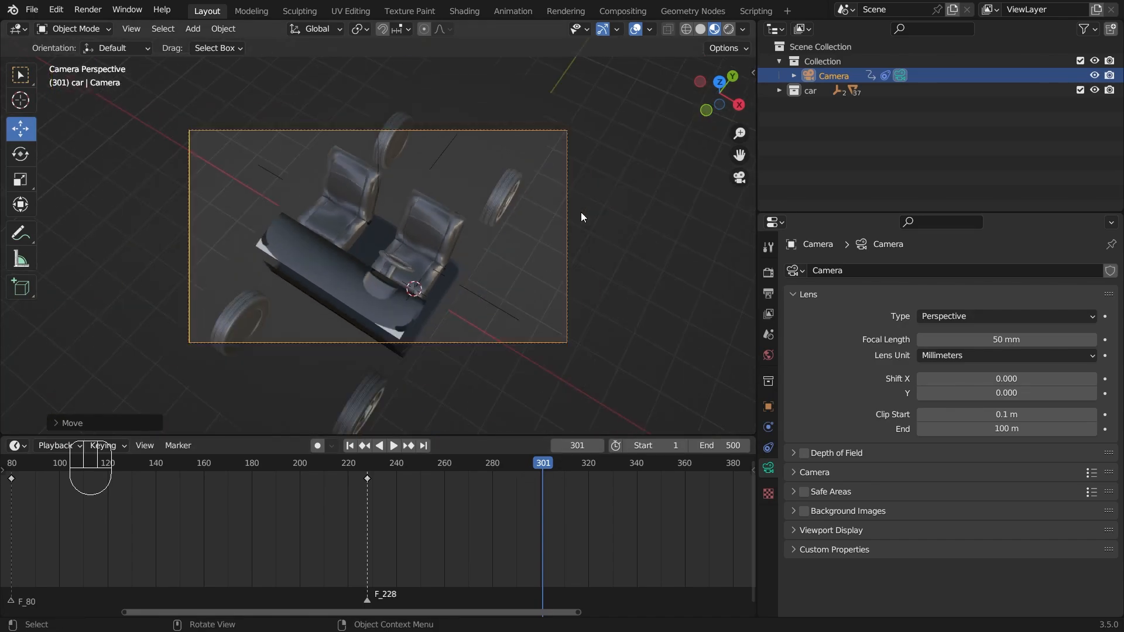
pyautogui.scroll(1, 581, 212)
pyautogui.press('i')
pyautogui.click(656, 170)
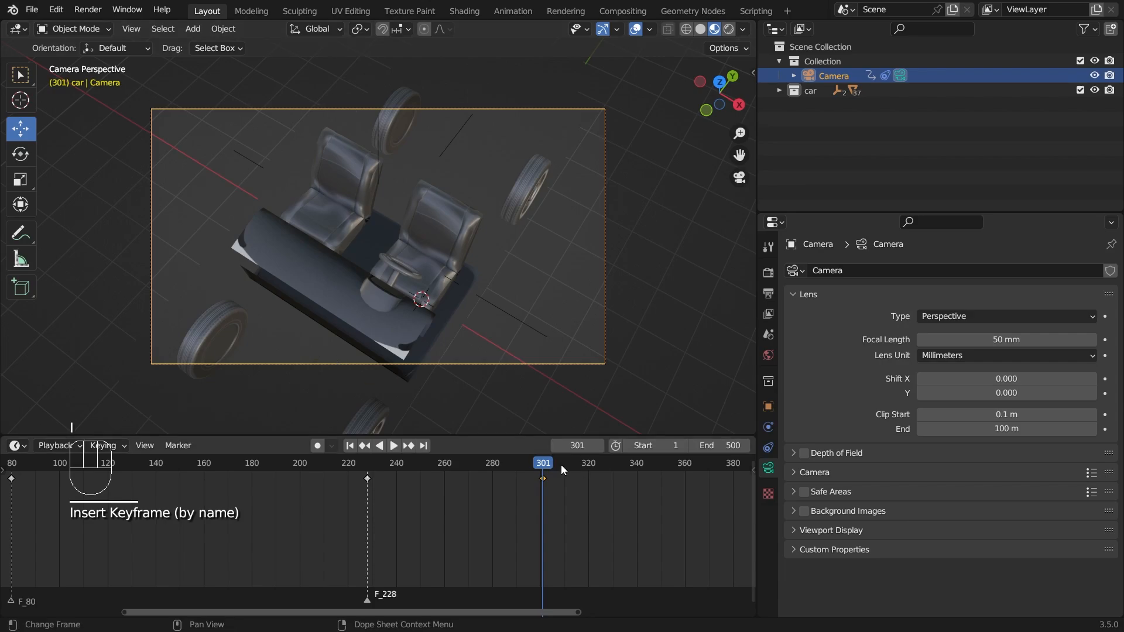
# Play back the camera move leading from the frame 228 keyframe to the frame 301 keyframe
pyautogui.moveTo(561, 465); pyautogui.dragTo(259, 470)
pyautogui.press('space')
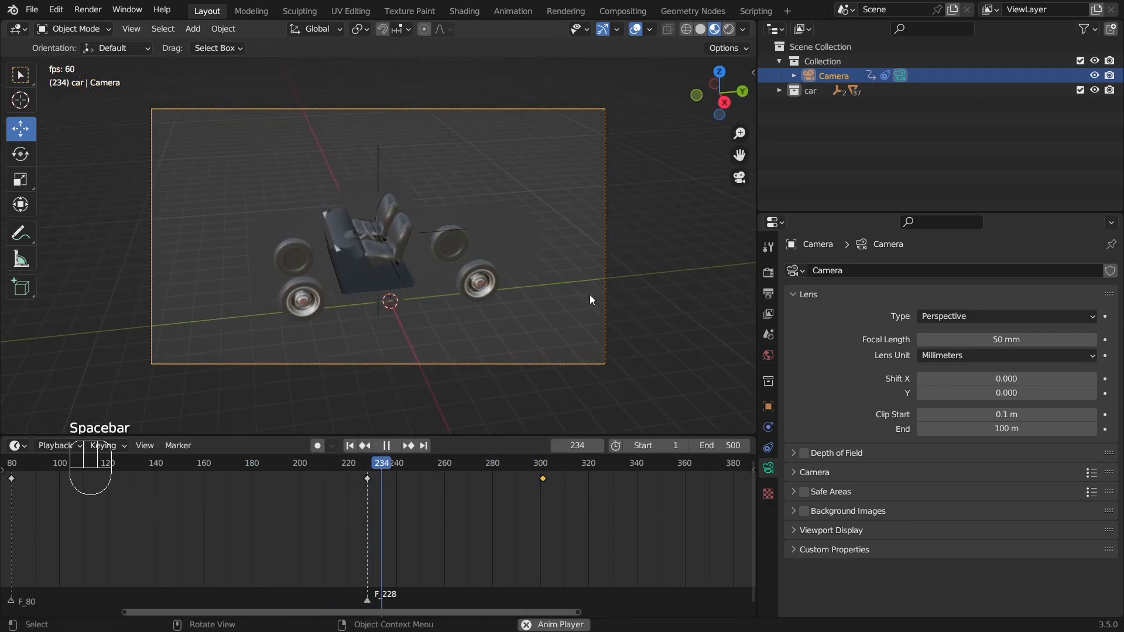
pyautogui.press('space')
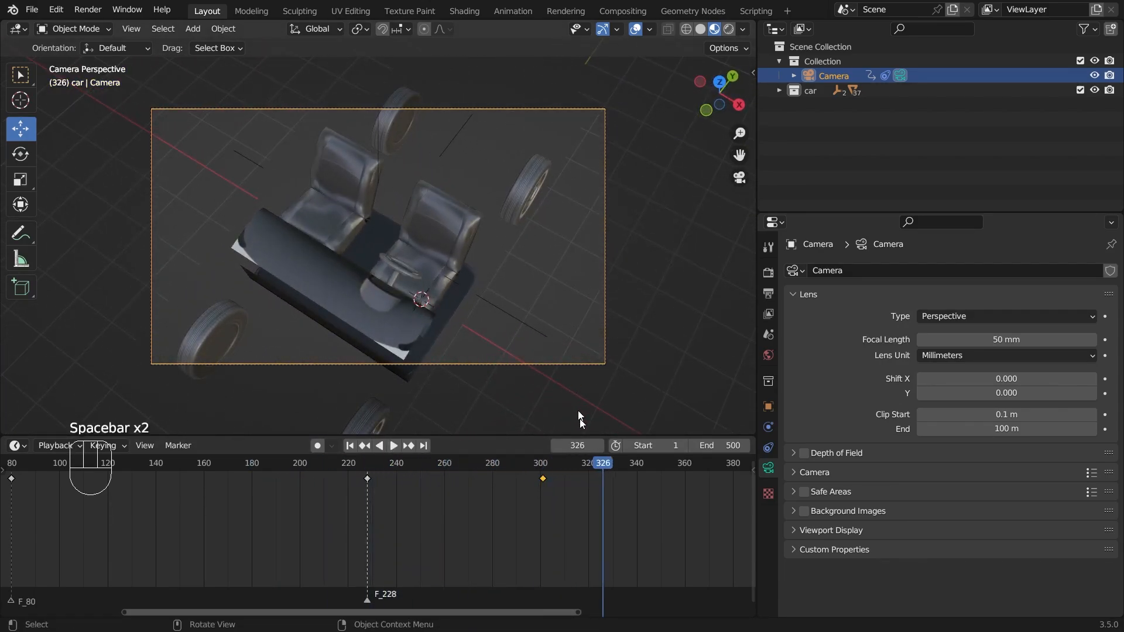
# Shift the camera keyframe at frame 301 to frame 280 and replay the camera move
pyautogui.click(620, 518)
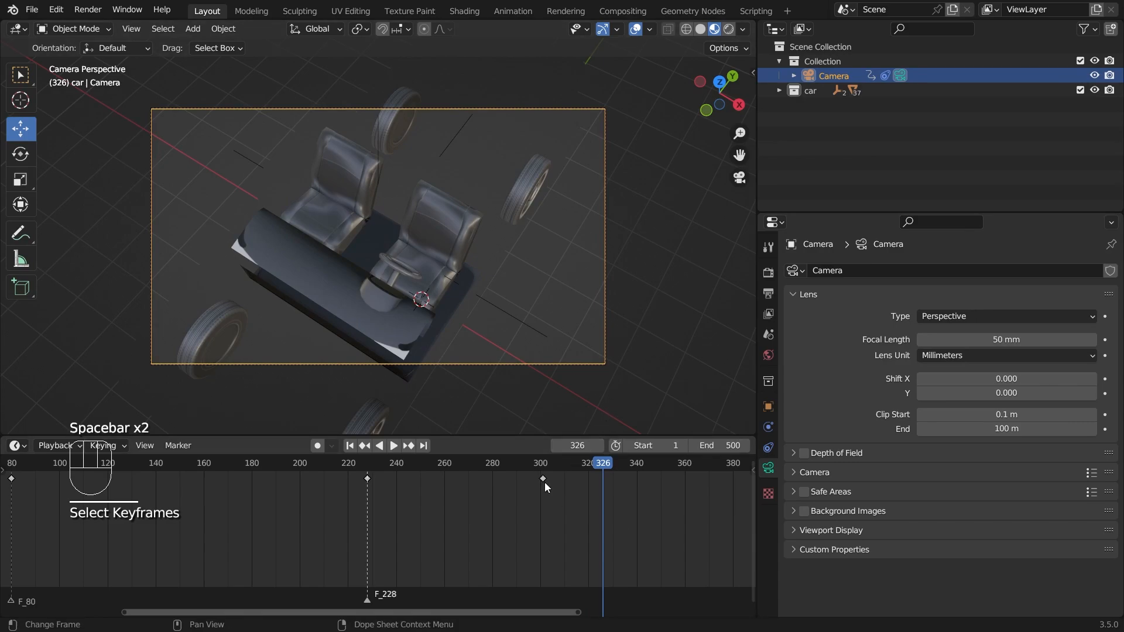
pyautogui.moveTo(543, 479); pyautogui.dragTo(493, 481)
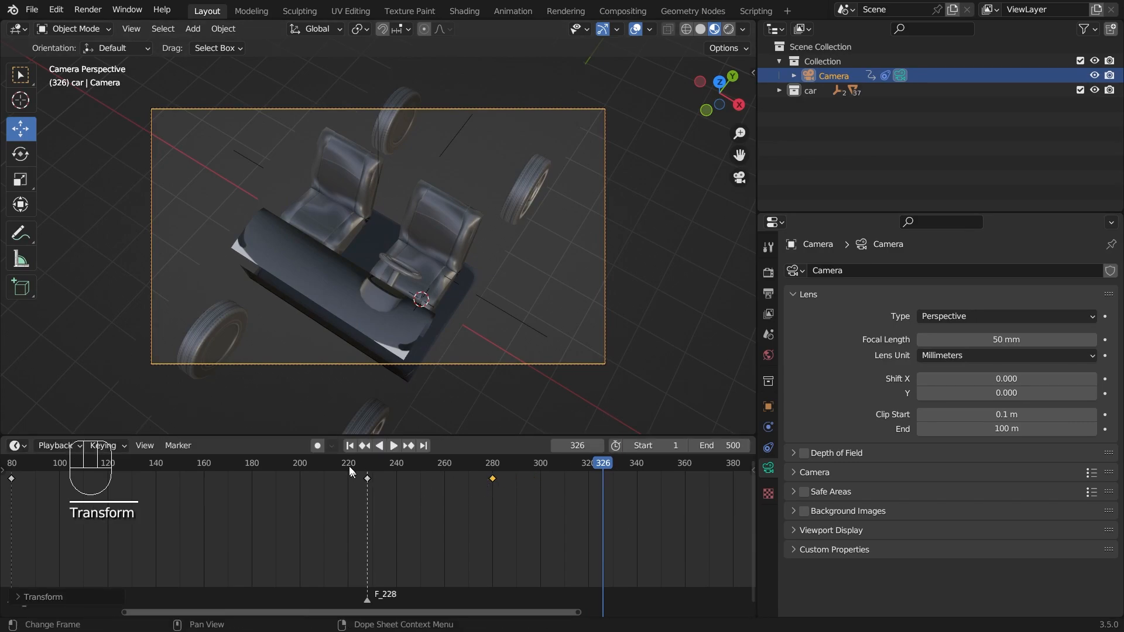
pyautogui.moveTo(352, 472); pyautogui.dragTo(283, 473)
pyautogui.press('space')
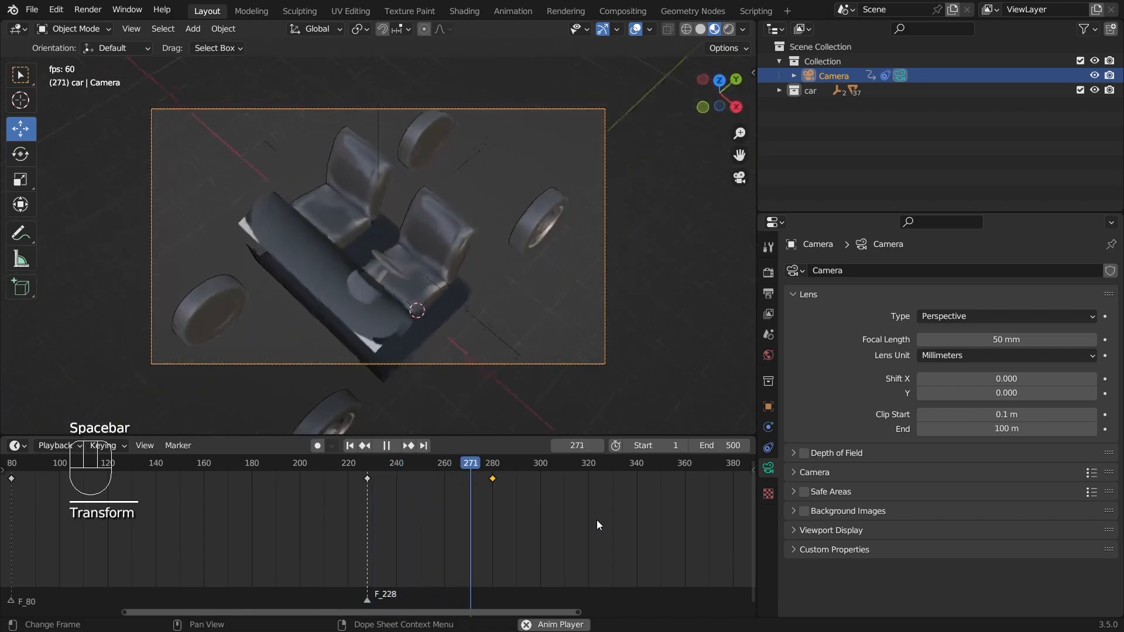
pyautogui.press('space')
# Duplicate the camera keyframe at frame 280 and place the copy at about frame 372 to hold the shot
pyautogui.click(494, 479)
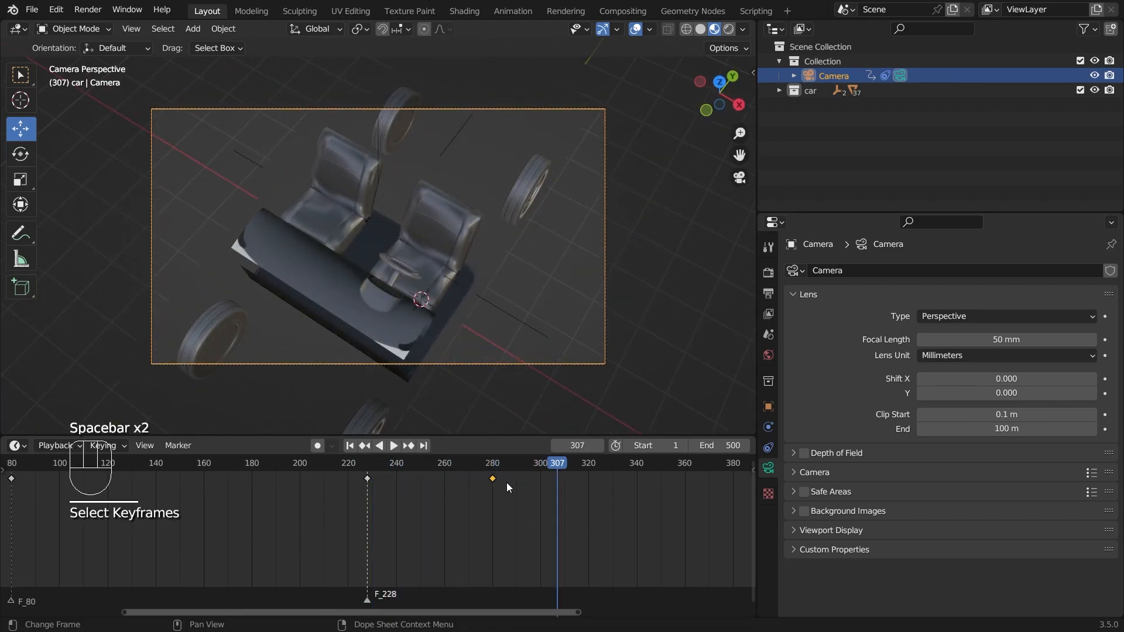
pyautogui.hotkey('shift', 'd')
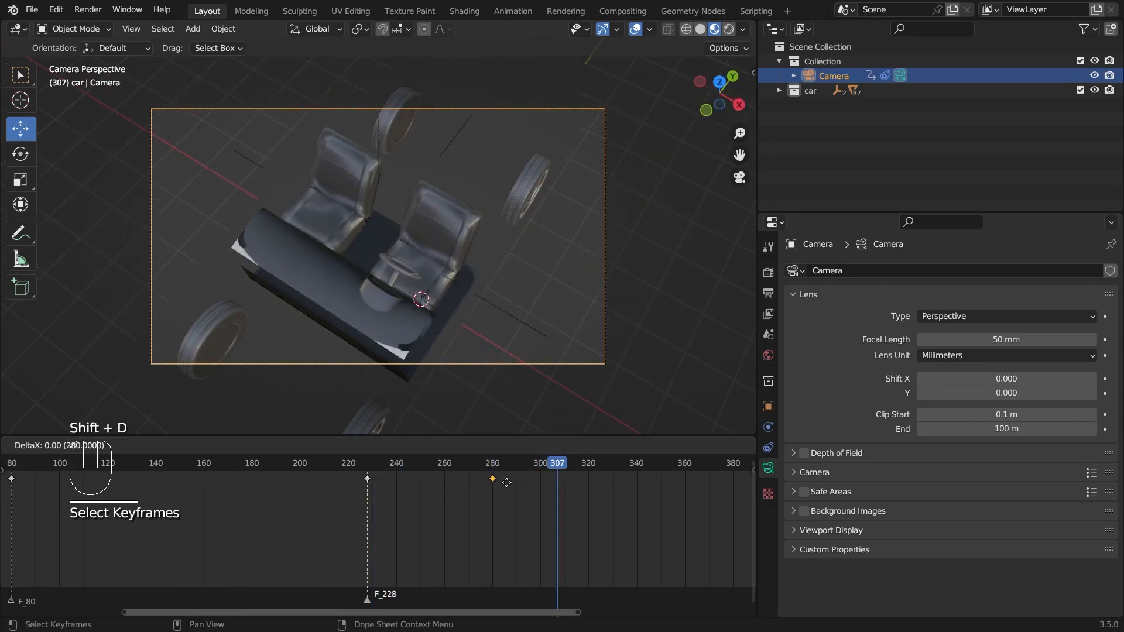
pyautogui.click(728, 484)
pyautogui.scroll(-3, 628, 511)
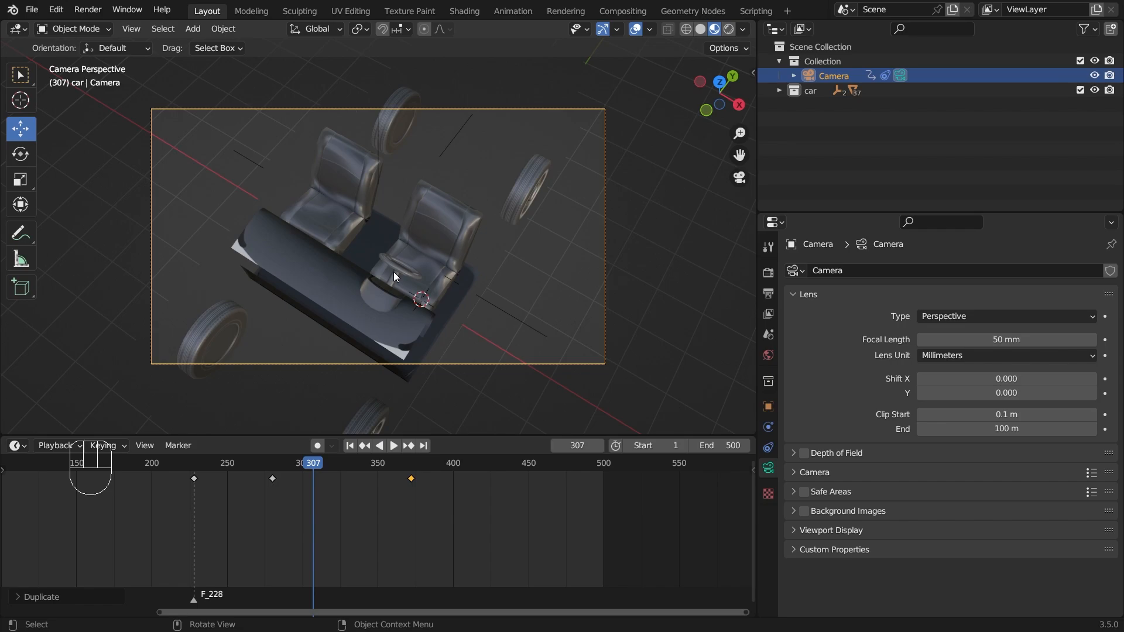
# Set the current frame to 447 and move the camera across to the rear of the car, slightly lowered
pyautogui.moveTo(305, 469); pyautogui.dragTo(523, 486)
pyautogui.scroll(-3, 463, 346)
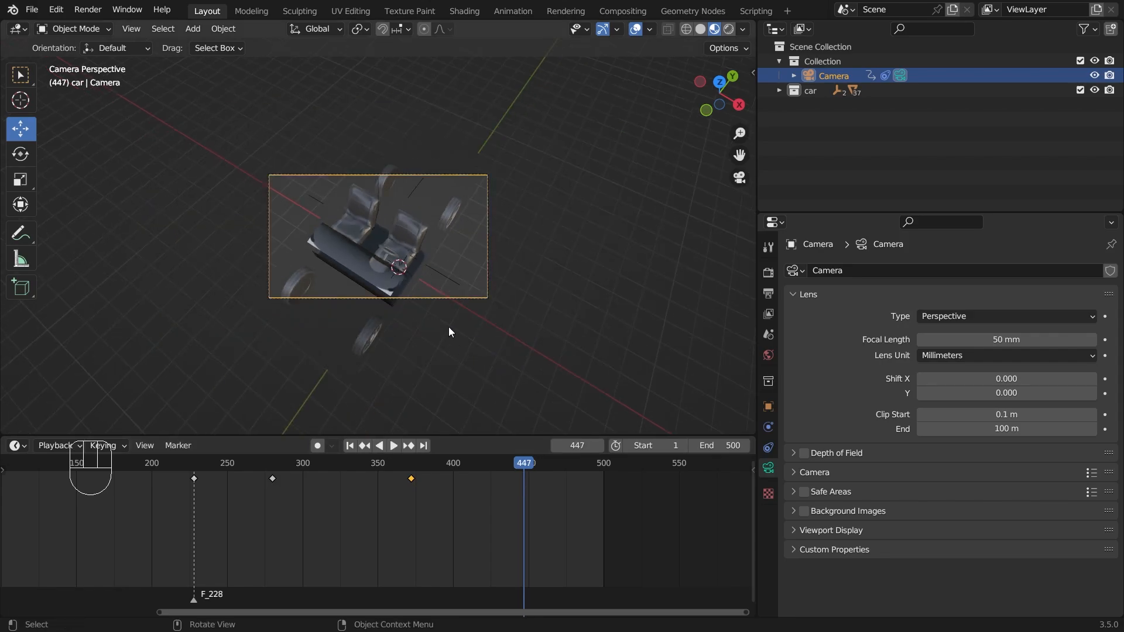
pyautogui.moveTo(449, 327); pyautogui.dragTo(358, 315, button='middle')
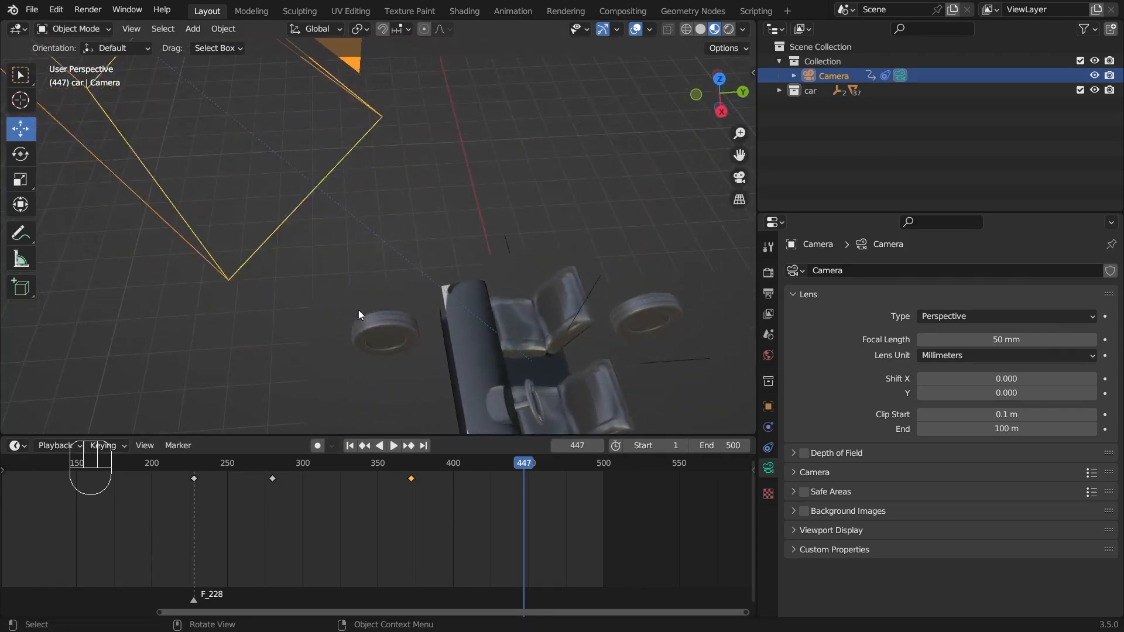
pyautogui.scroll(-3, 359, 314)
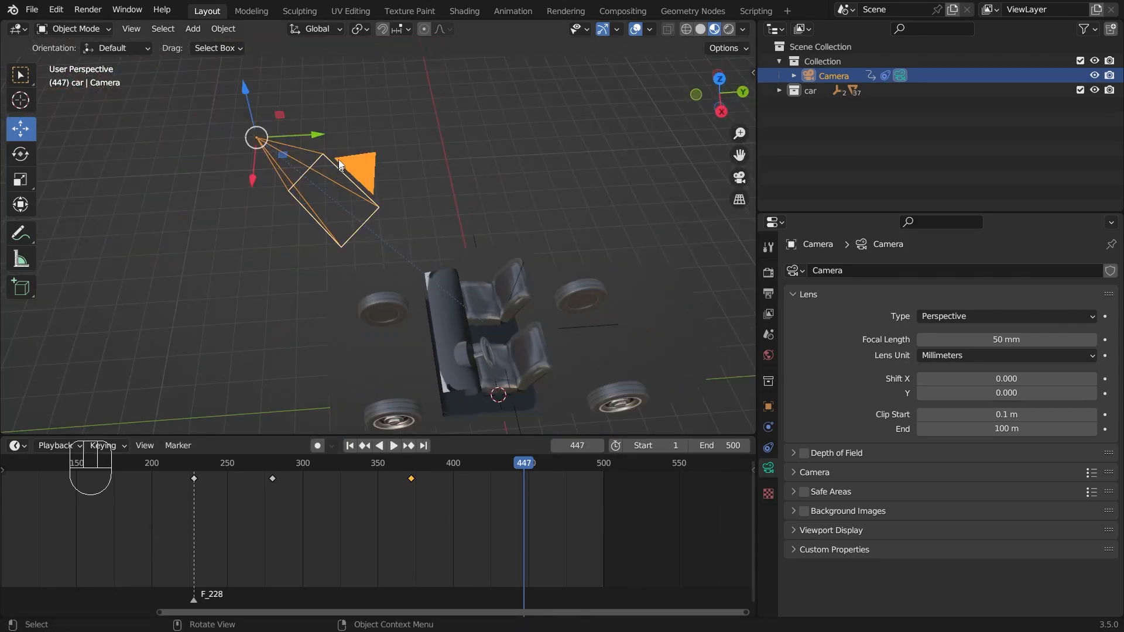
pyautogui.moveTo(315, 141); pyautogui.dragTo(760, 214)
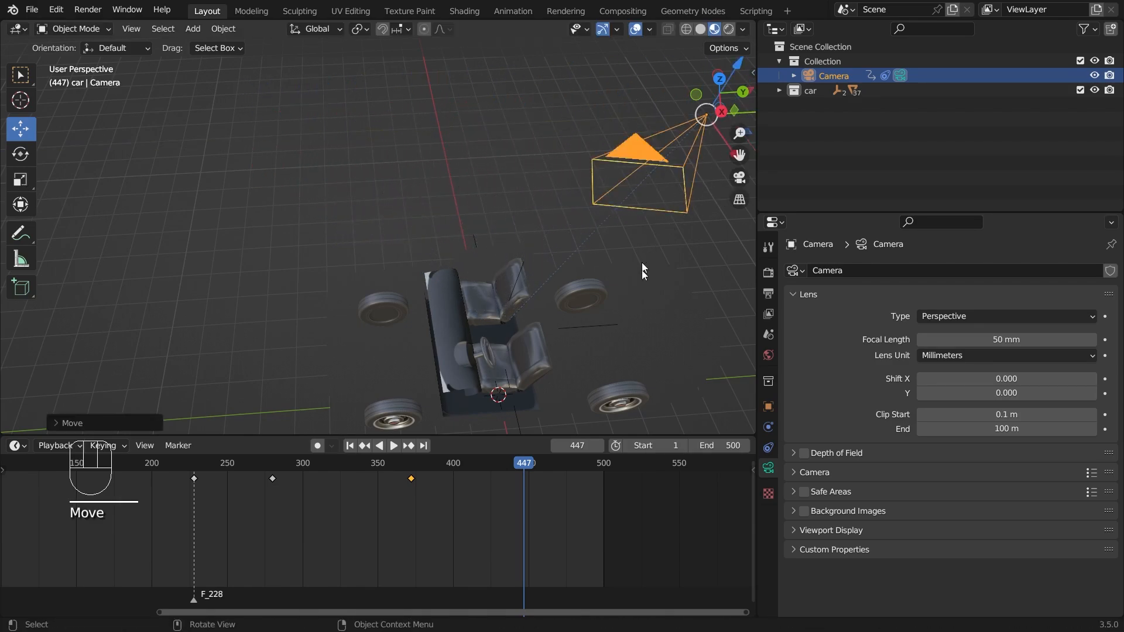
pyautogui.scroll(-2, 647, 285)
pyautogui.moveTo(564, 186); pyautogui.dragTo(10, 182)
pyautogui.scroll(-2, 236, 268)
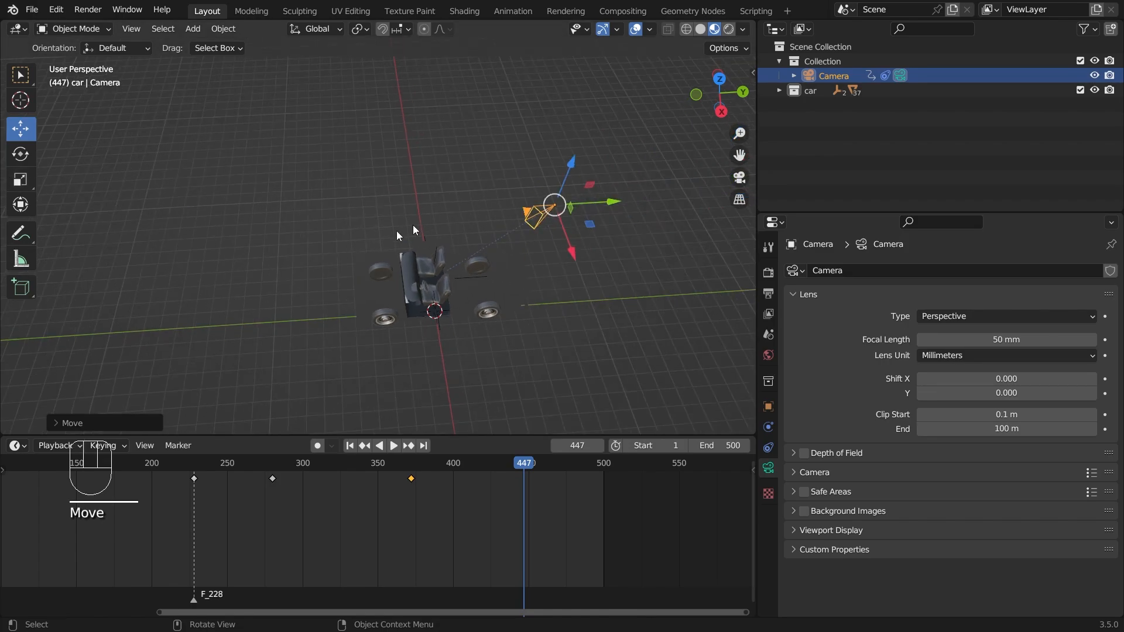
pyautogui.moveTo(572, 170); pyautogui.dragTo(534, 227)
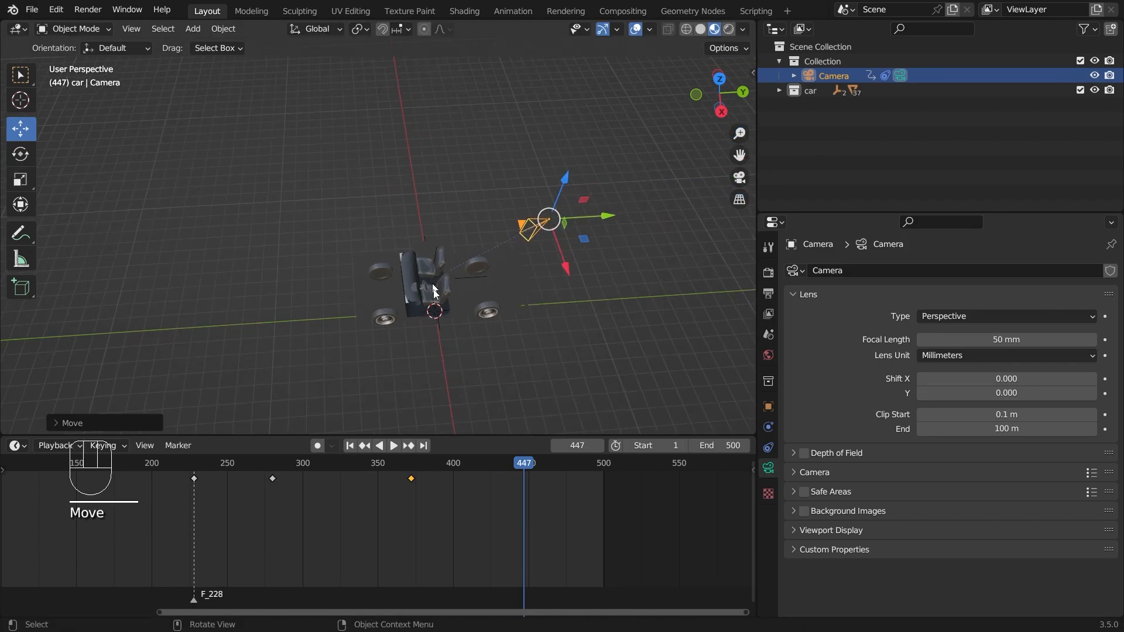
# Lower the camera behind the car at frame 447 and look through the camera view
pyautogui.scroll(3, 431, 301)
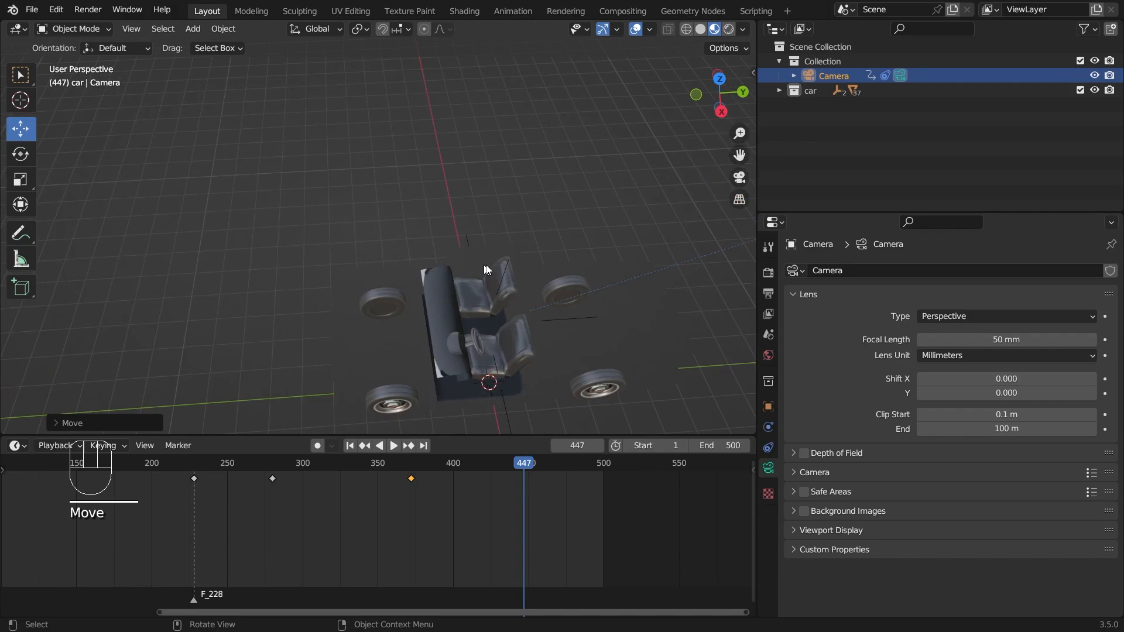
pyautogui.click(501, 271)
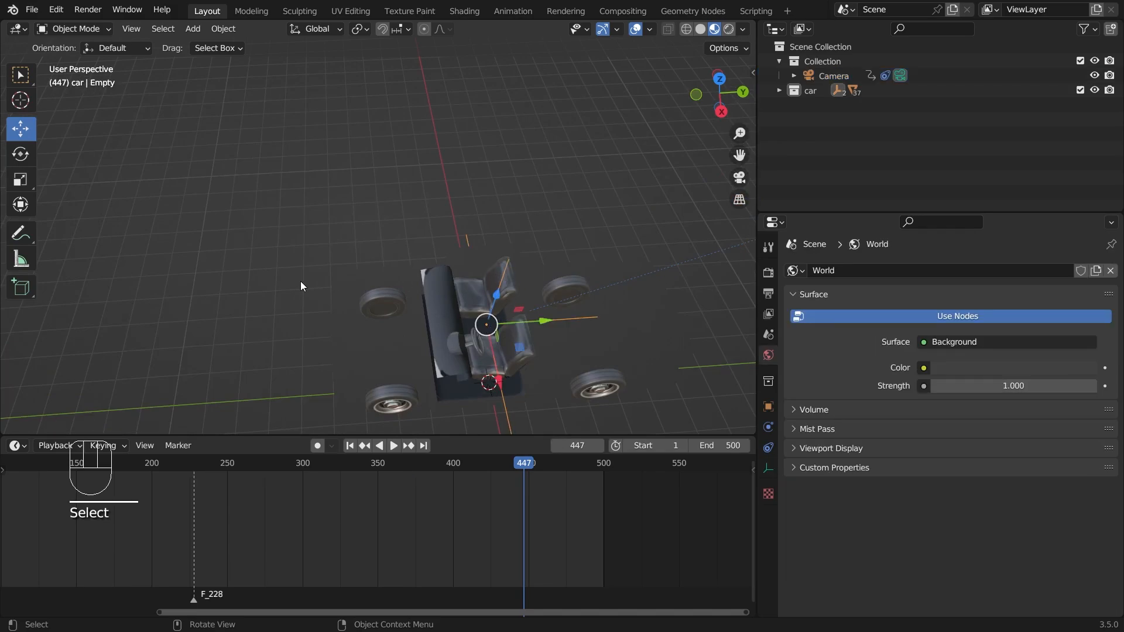
pyautogui.scroll(-2, 300, 281)
pyautogui.keyDown('shift'); pyautogui.moveTo(482, 295); pyautogui.dragTo(399, 274, button='middle'); pyautogui.keyUp('shift')
pyautogui.scroll(2, 399, 273)
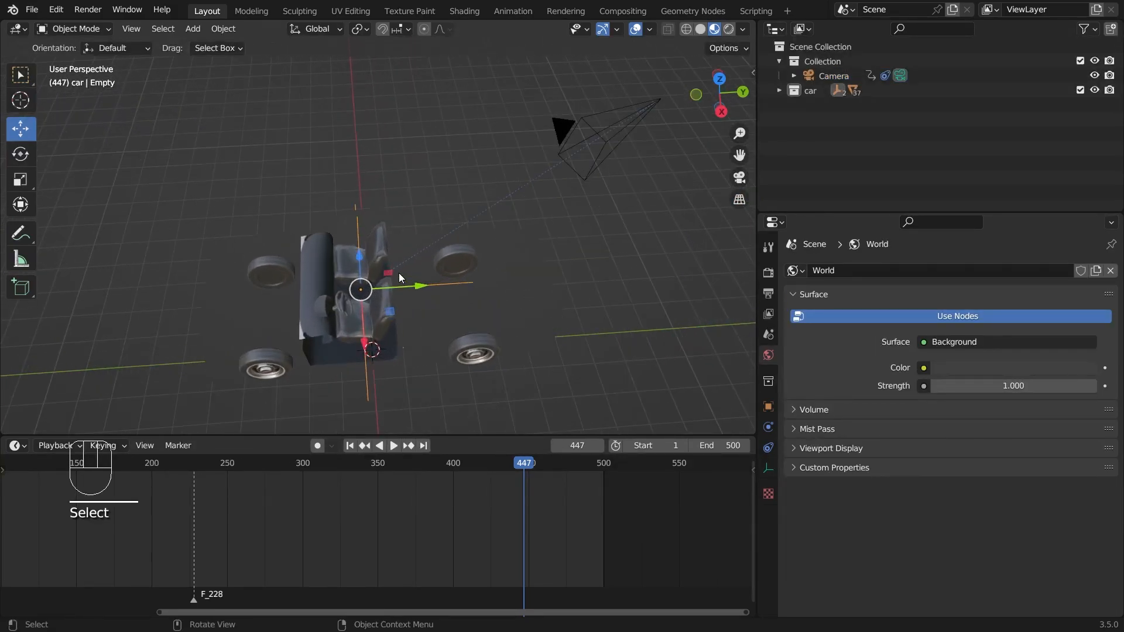
pyautogui.click(605, 142)
pyautogui.scroll(-1, 602, 131)
pyautogui.moveTo(581, 97); pyautogui.dragTo(565, 160)
pyautogui.press('KP_0')
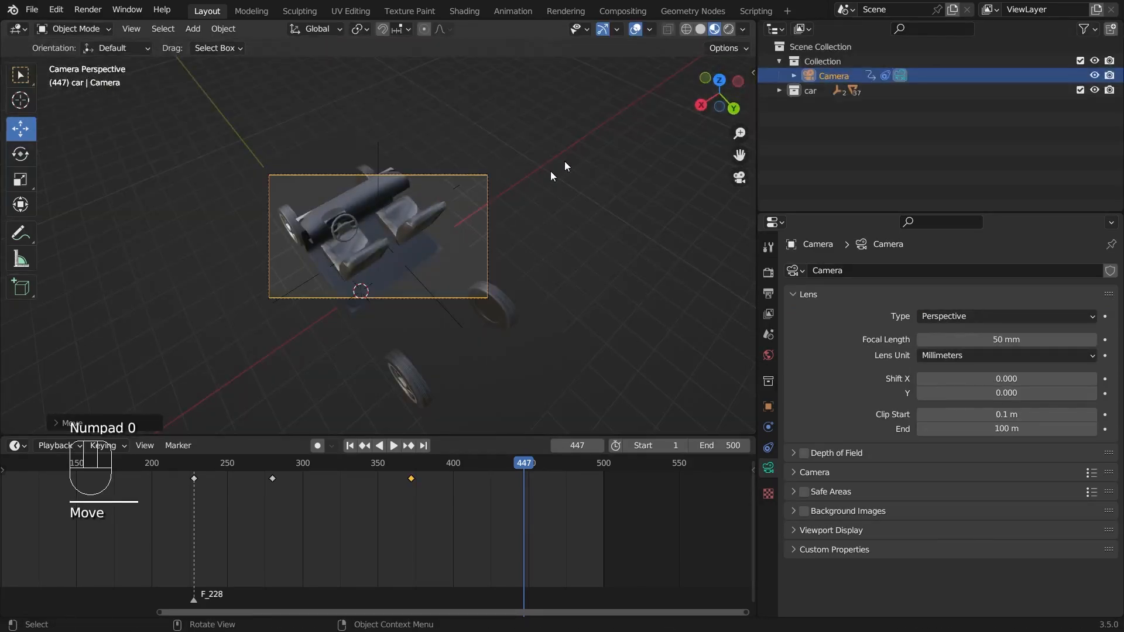
# Reframe the camera on the seats and steering wheel from behind and insert a camera keyframe at frame 447
pyautogui.scroll(3, 394, 247)
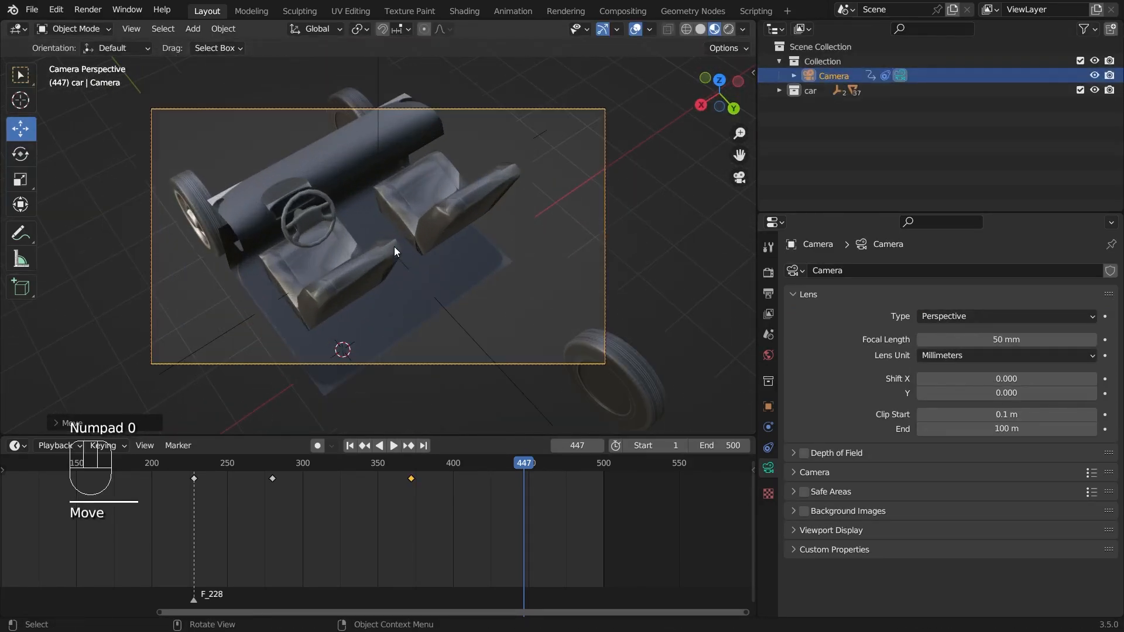
pyautogui.scroll(1, 395, 247)
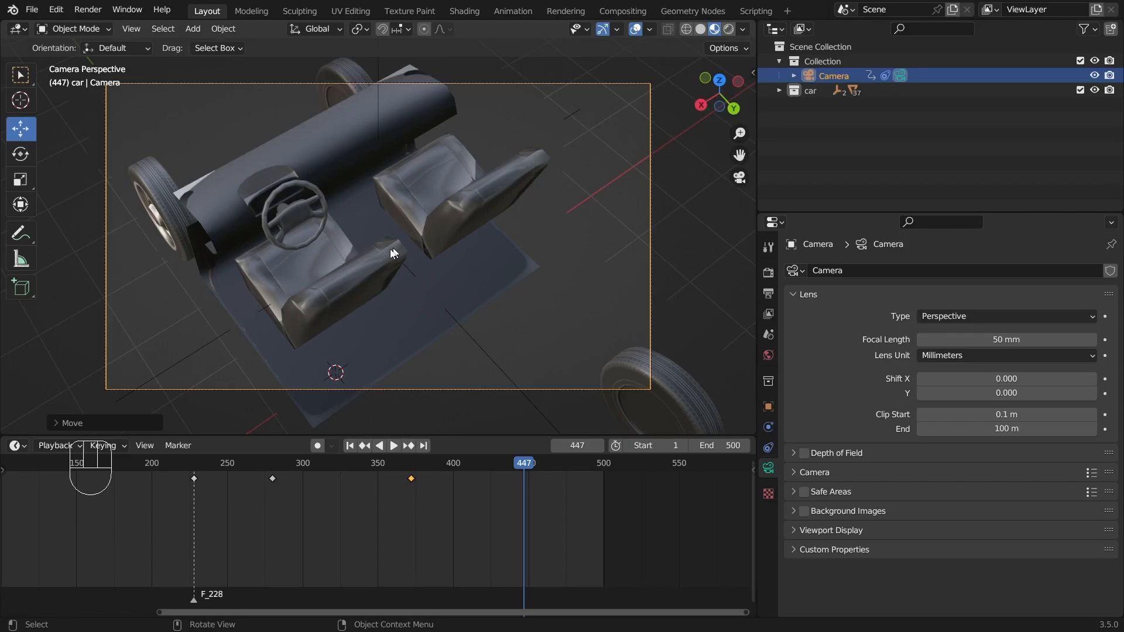
pyautogui.scroll(1, 297, 242)
pyautogui.scroll(-3, 298, 241)
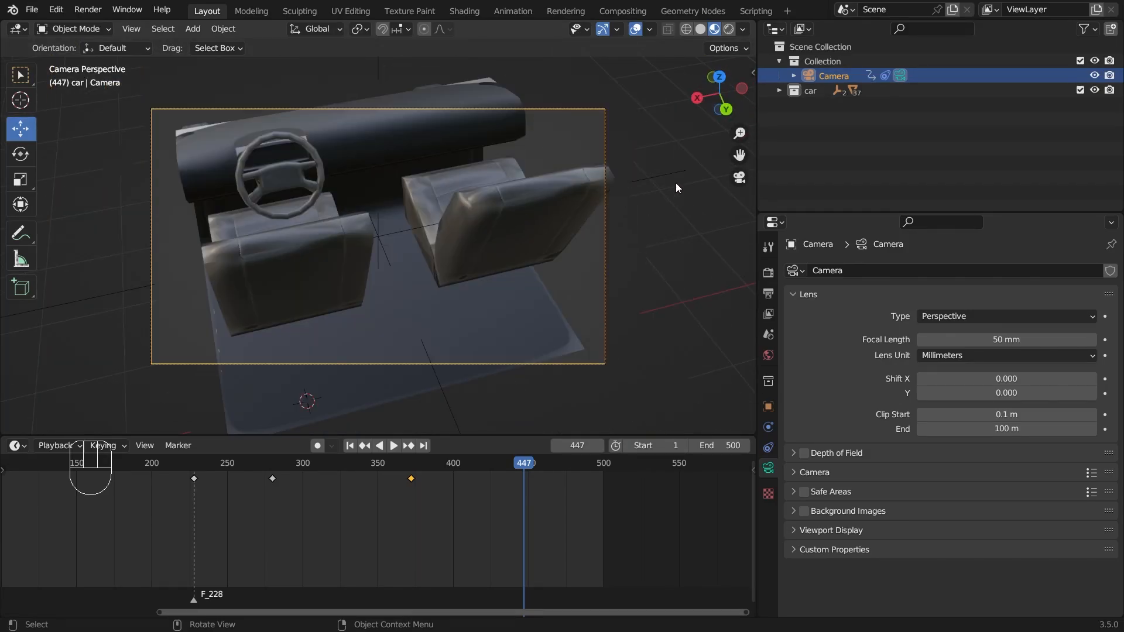
pyautogui.press('i')
pyautogui.click(676, 182)
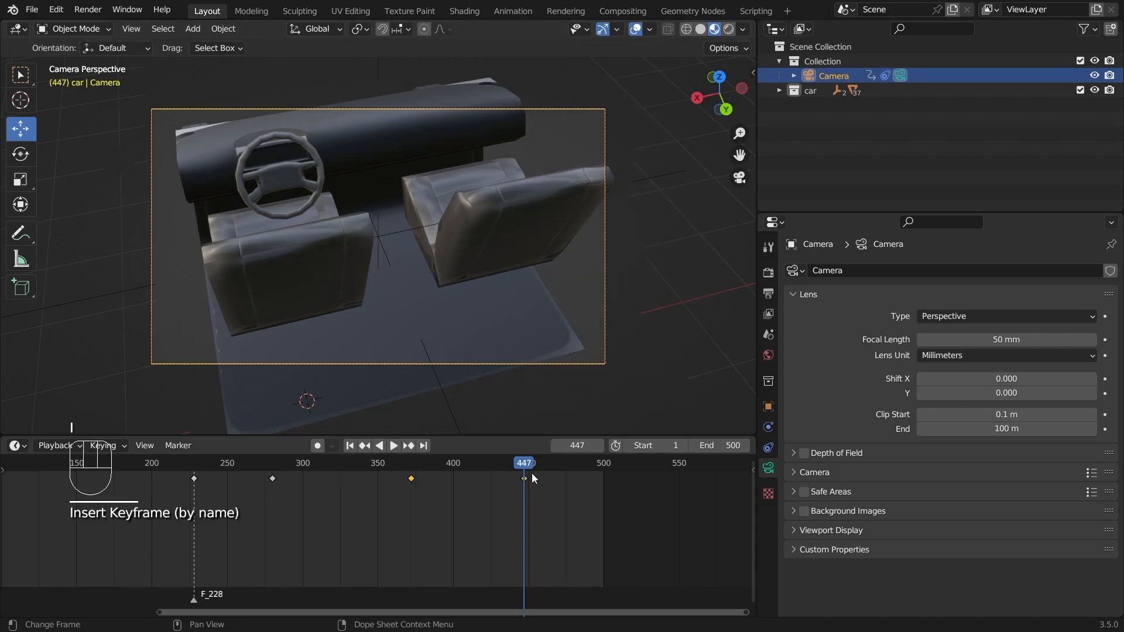
# Play back the camera's swing to the rear from just before the frame 372 keyframe past frame 447
pyautogui.moveTo(532, 478); pyautogui.dragTo(390, 469)
pyautogui.press('space')
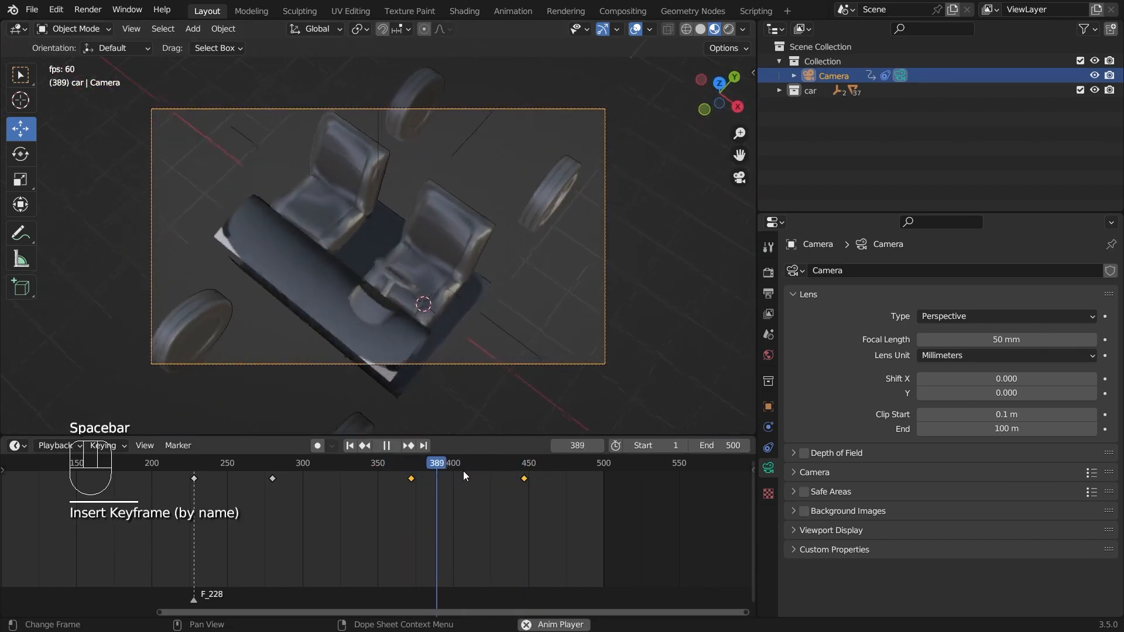
pyautogui.press('space')
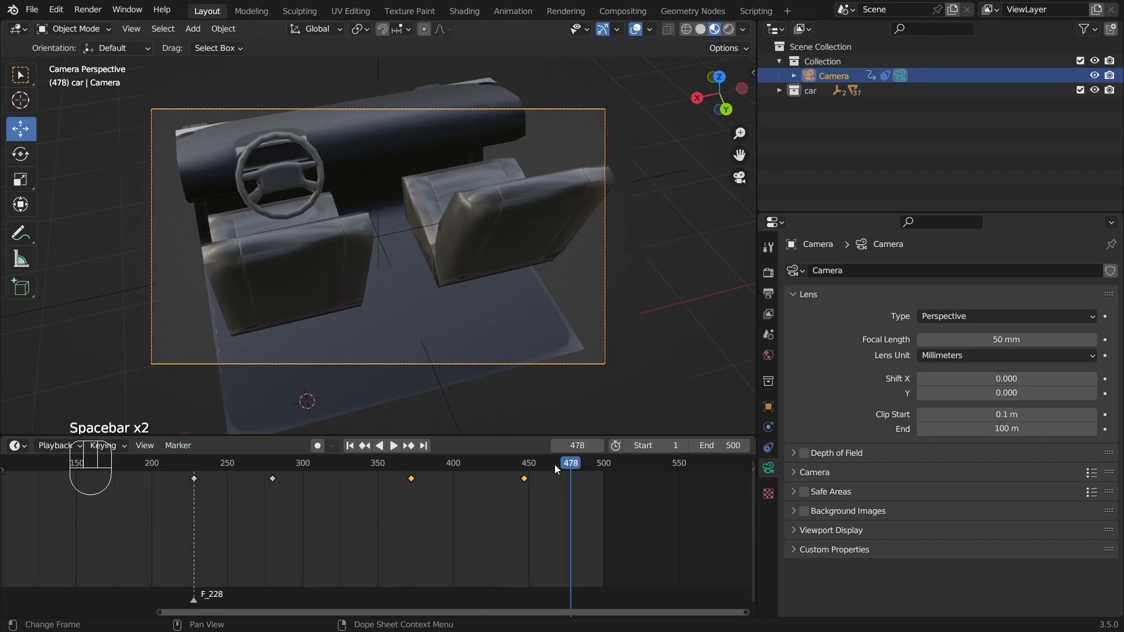
# Play back the whole camera animation from frame 0 through the last keyframe
pyautogui.moveTo(570, 466); pyautogui.dragTo(456, 492)
pyautogui.scroll(-10, 512, 521)
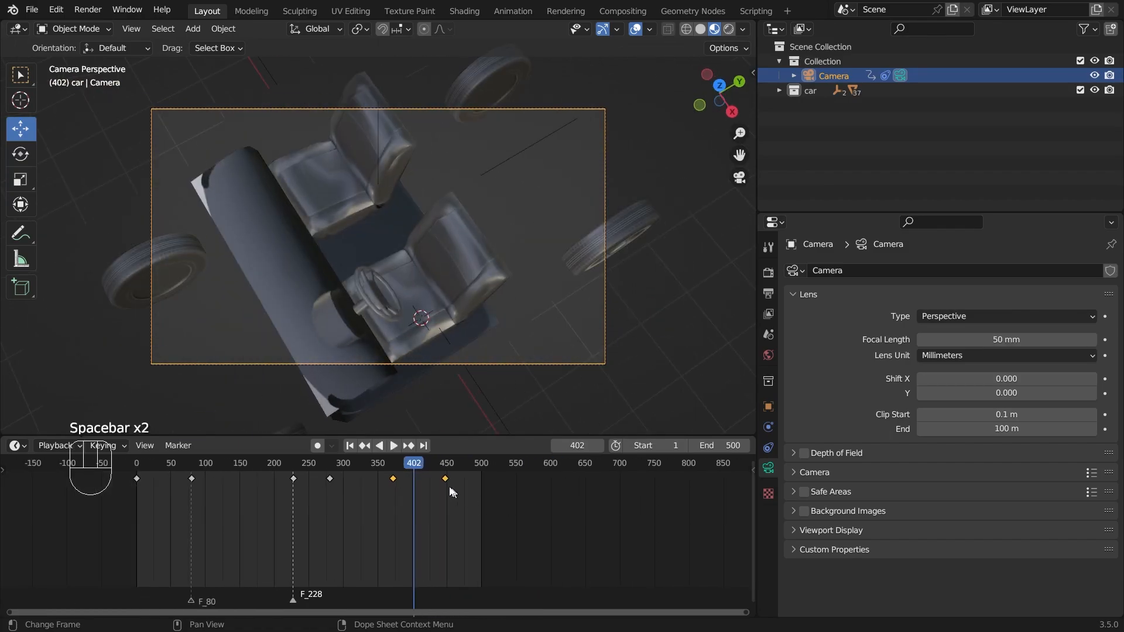
pyautogui.moveTo(505, 504); pyautogui.dragTo(620, 474, button='middle')
pyautogui.moveTo(572, 466); pyautogui.dragTo(281, 497)
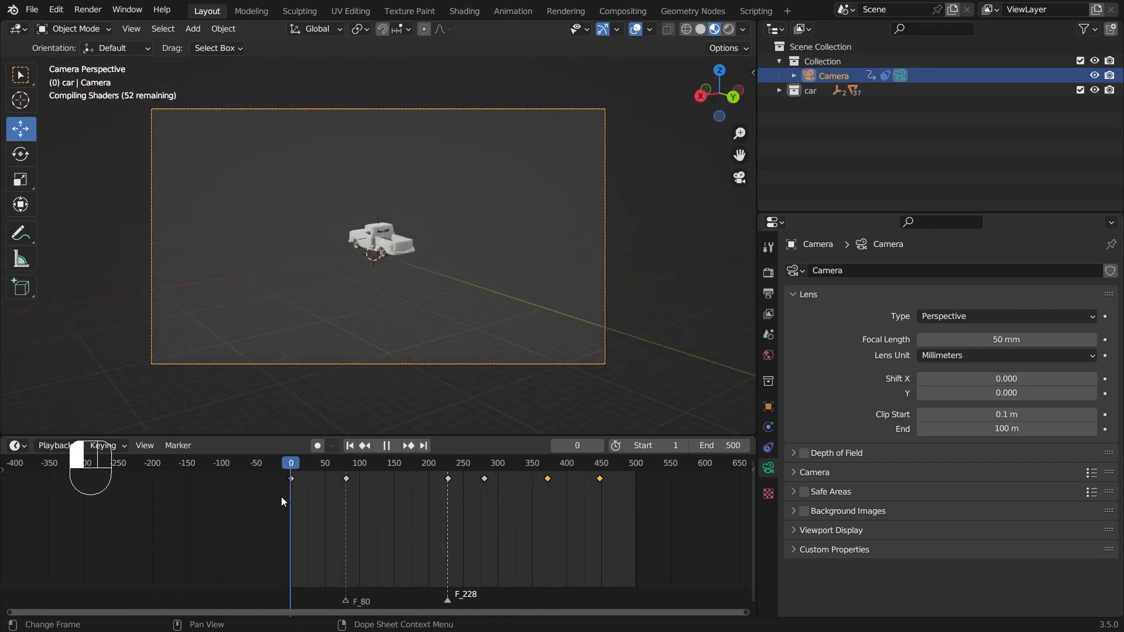
pyautogui.press('space')
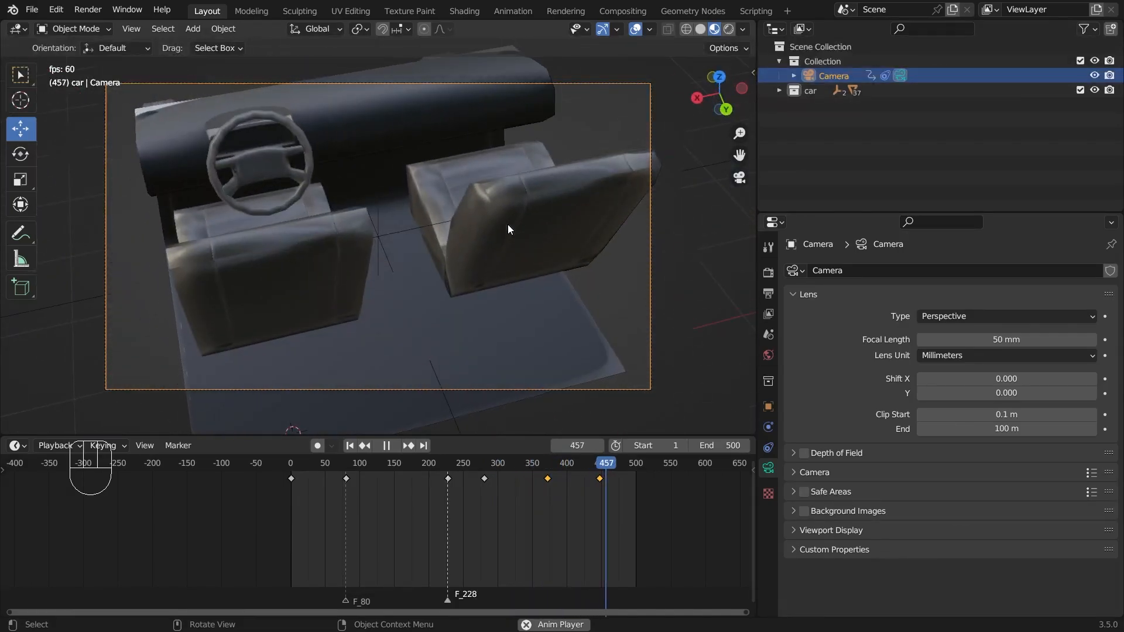
pyautogui.press('space')
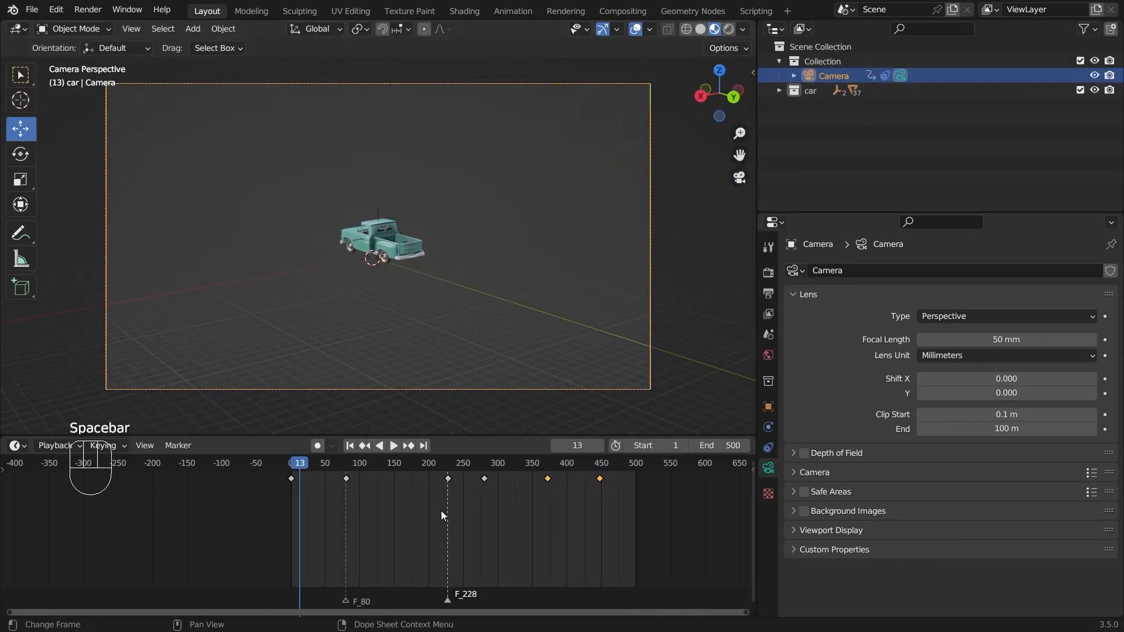
# Extend the animation by setting the scene's end frame to 700
pyautogui.scroll(3, 607, 511)
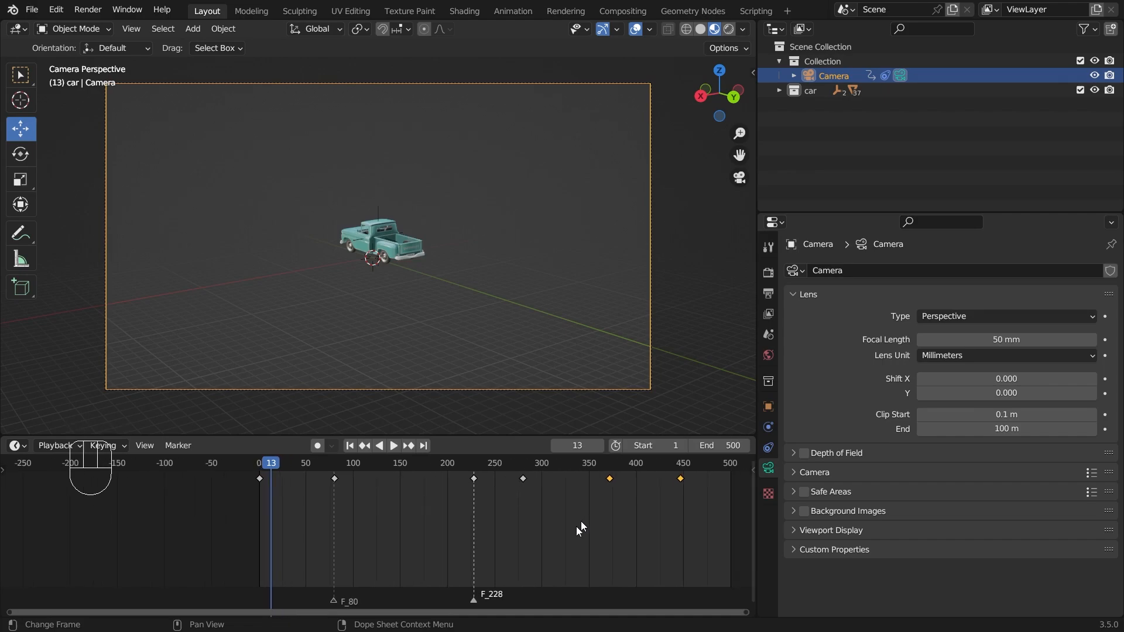
pyautogui.moveTo(576, 526); pyautogui.dragTo(448, 560, button='middle')
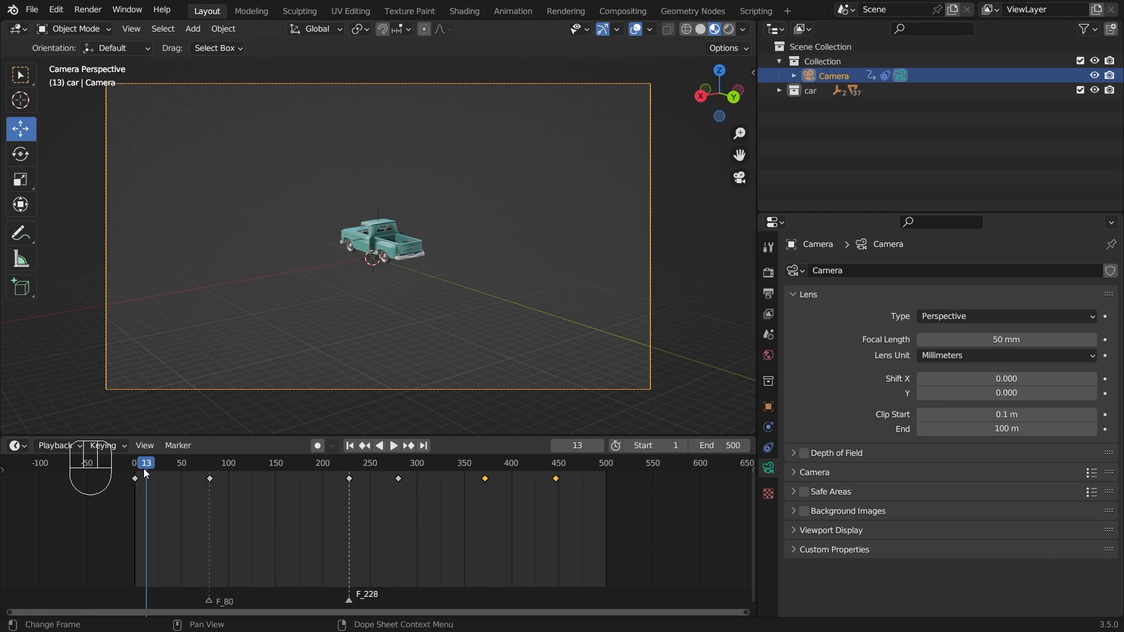
pyautogui.moveTo(143, 468); pyautogui.dragTo(578, 472)
pyautogui.click(723, 450)
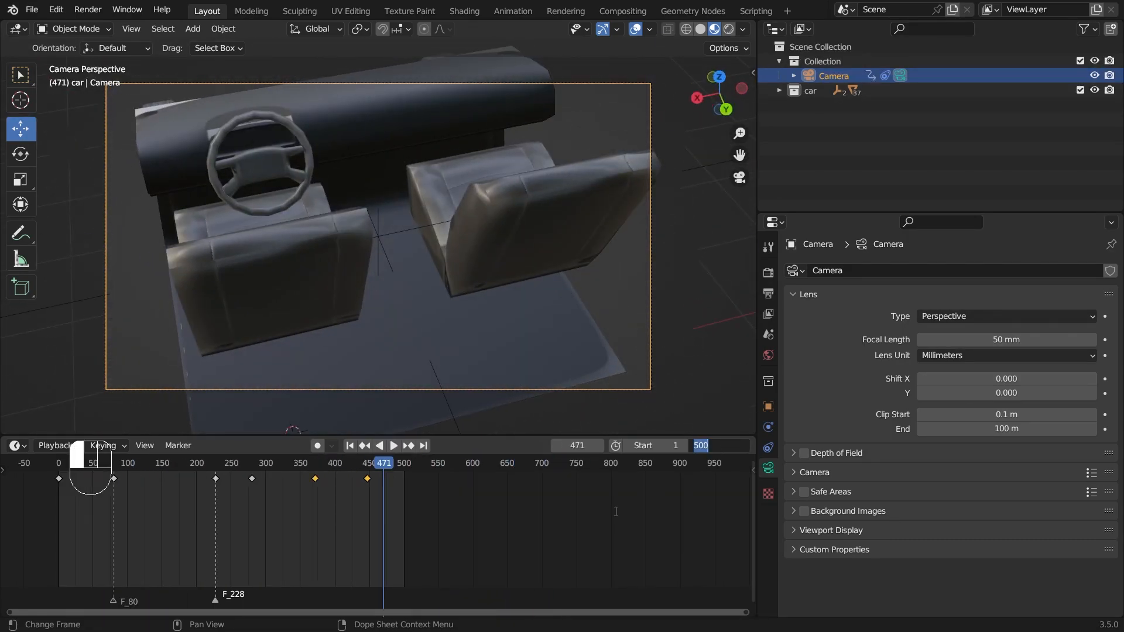
pyautogui.write('700')
pyautogui.press('Return')
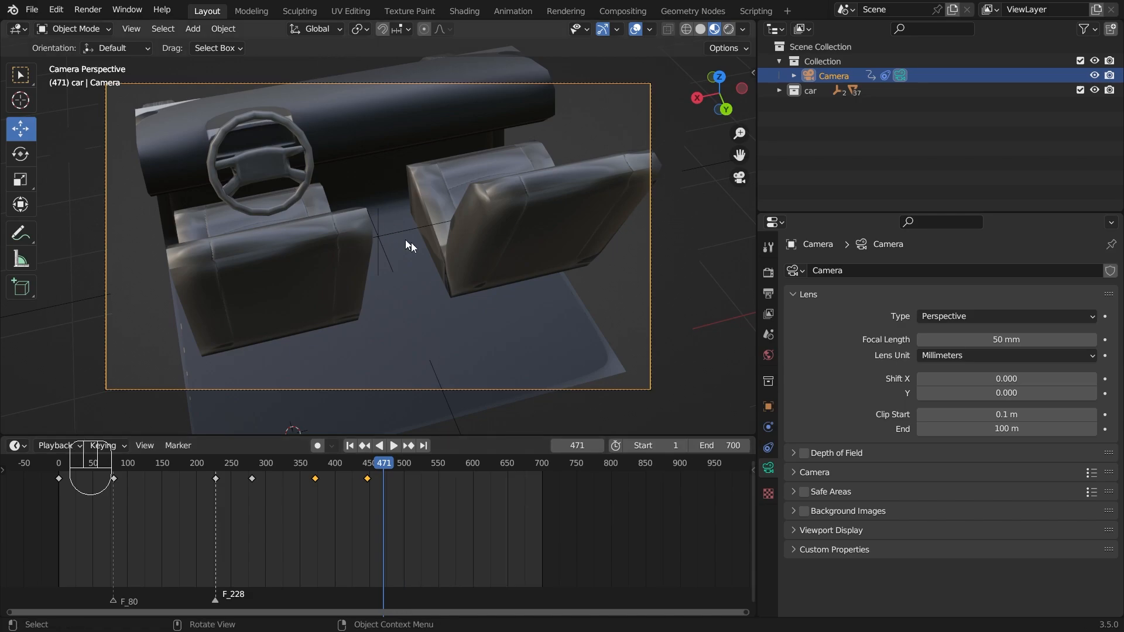
# Set the current frame to 527 and keyframe the Body material's alpha of 0 on the car body
pyautogui.moveTo(411, 242); pyautogui.dragTo(417, 292, button='middle')
pyautogui.click(248, 311)
pyautogui.scroll(-2, 261, 344)
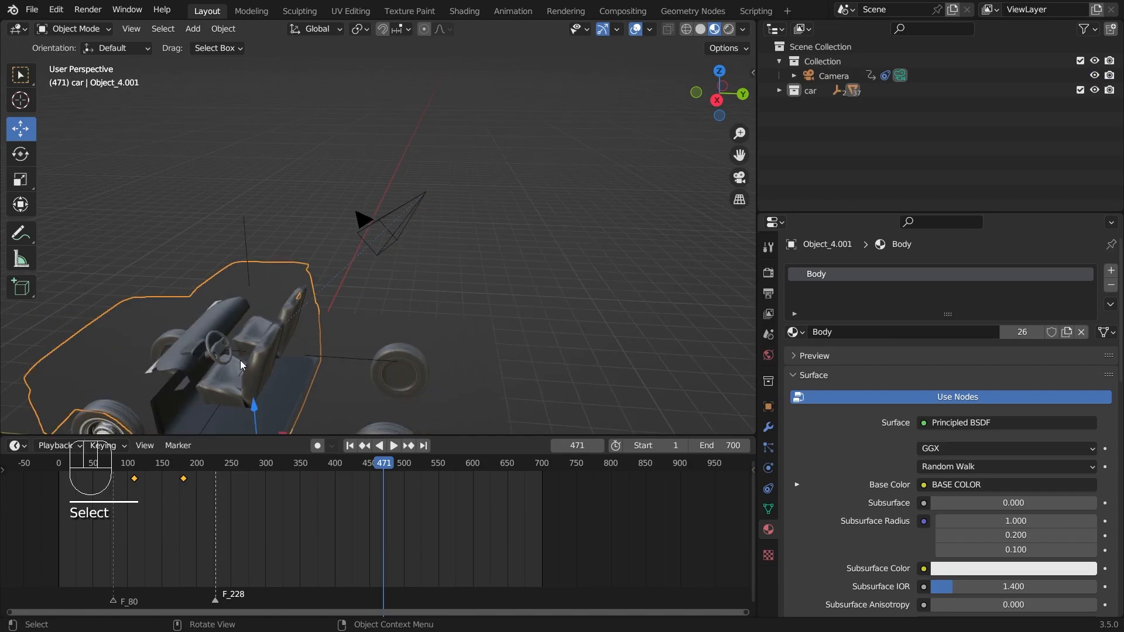
pyautogui.moveTo(240, 360); pyautogui.dragTo(293, 317, button='middle')
pyautogui.scroll(-3, 293, 318)
pyautogui.scroll(1, 294, 332)
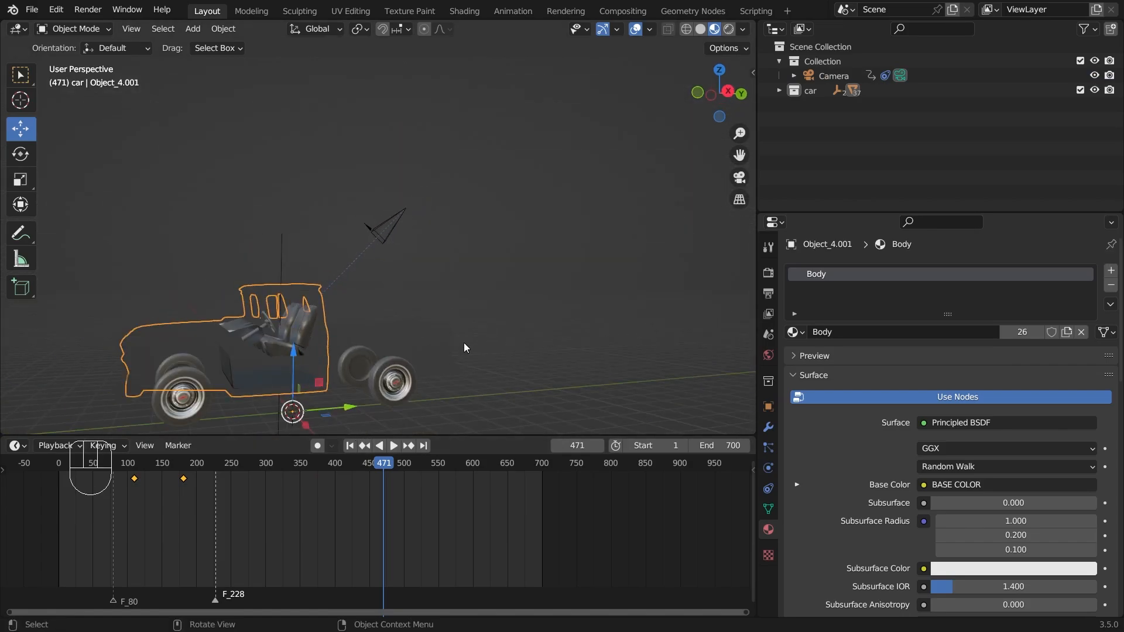
pyautogui.click(398, 228)
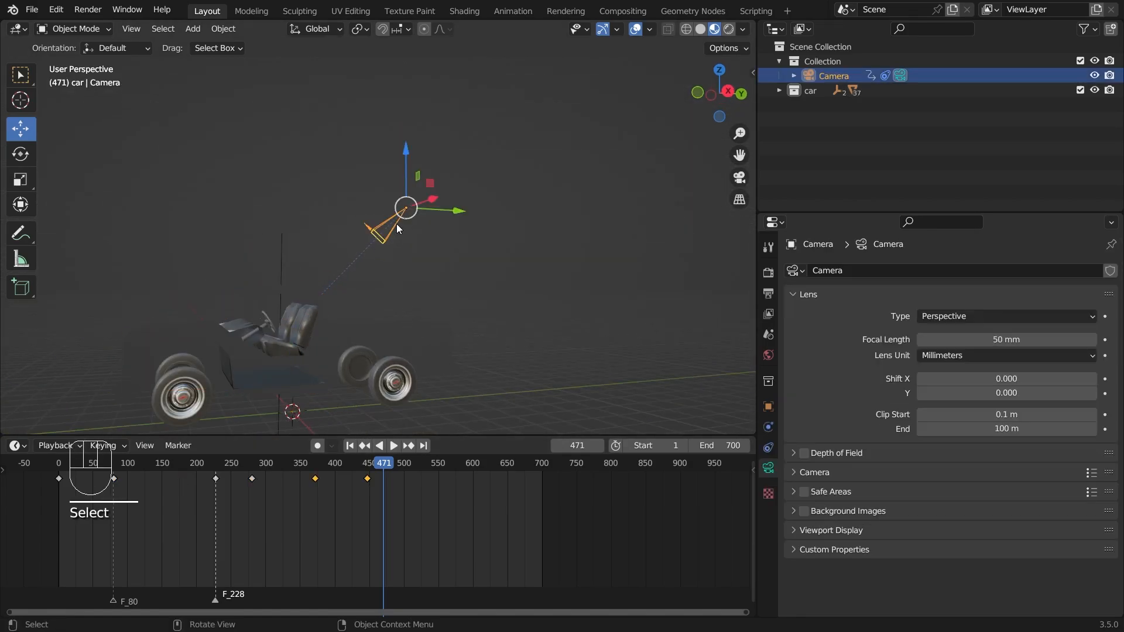
pyautogui.moveTo(387, 469); pyautogui.dragTo(423, 470)
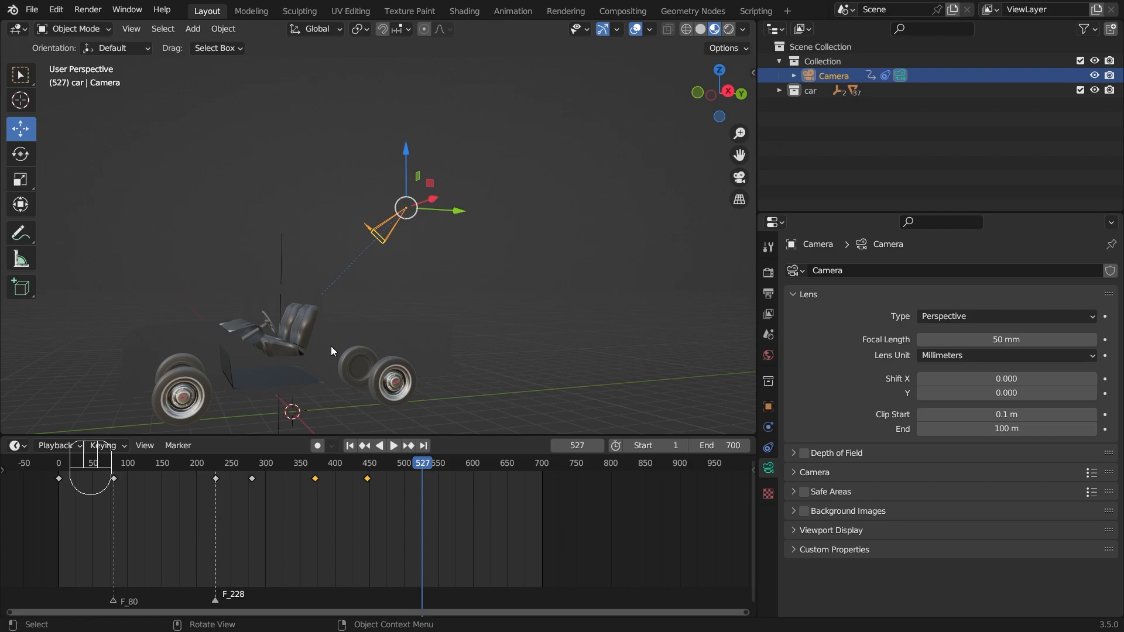
pyautogui.click(300, 289)
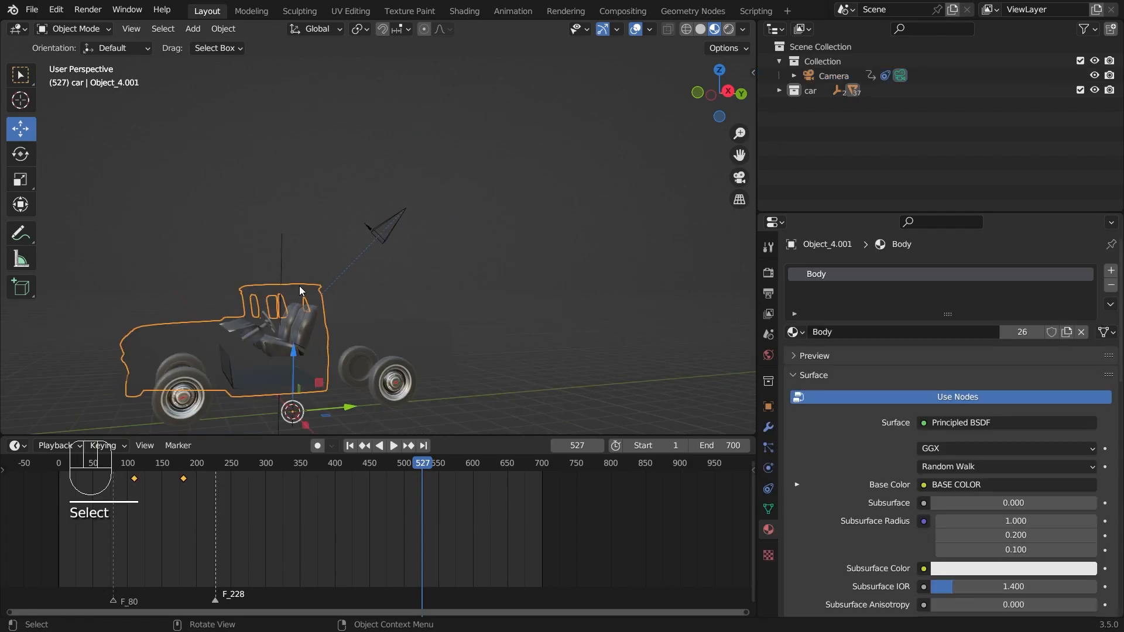
pyautogui.scroll(-15, 879, 501)
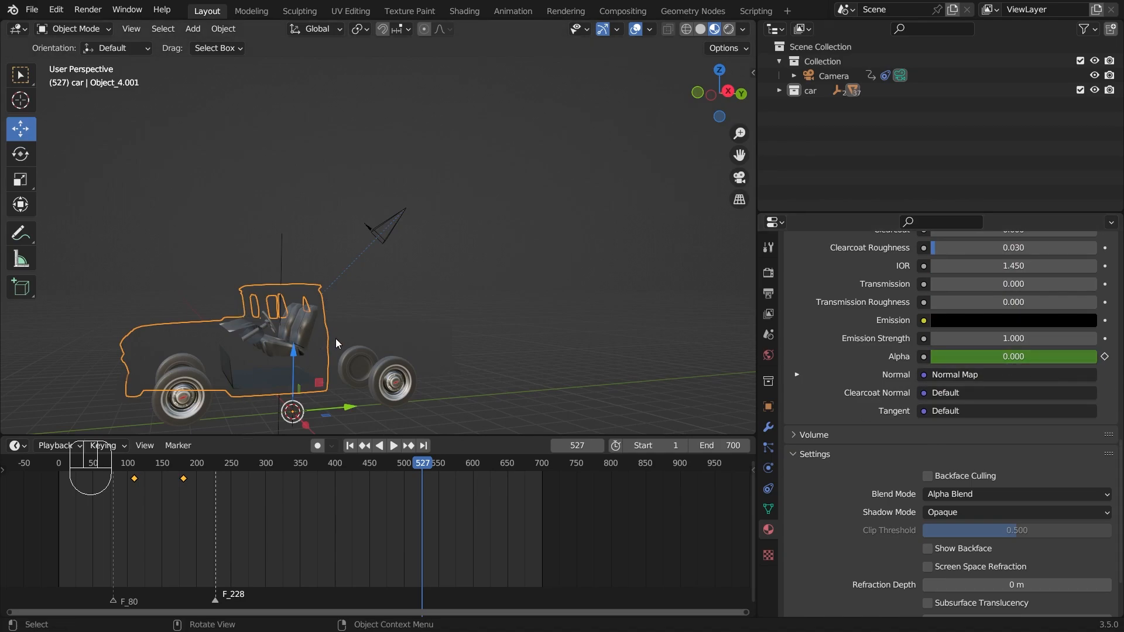
pyautogui.click(1105, 356)
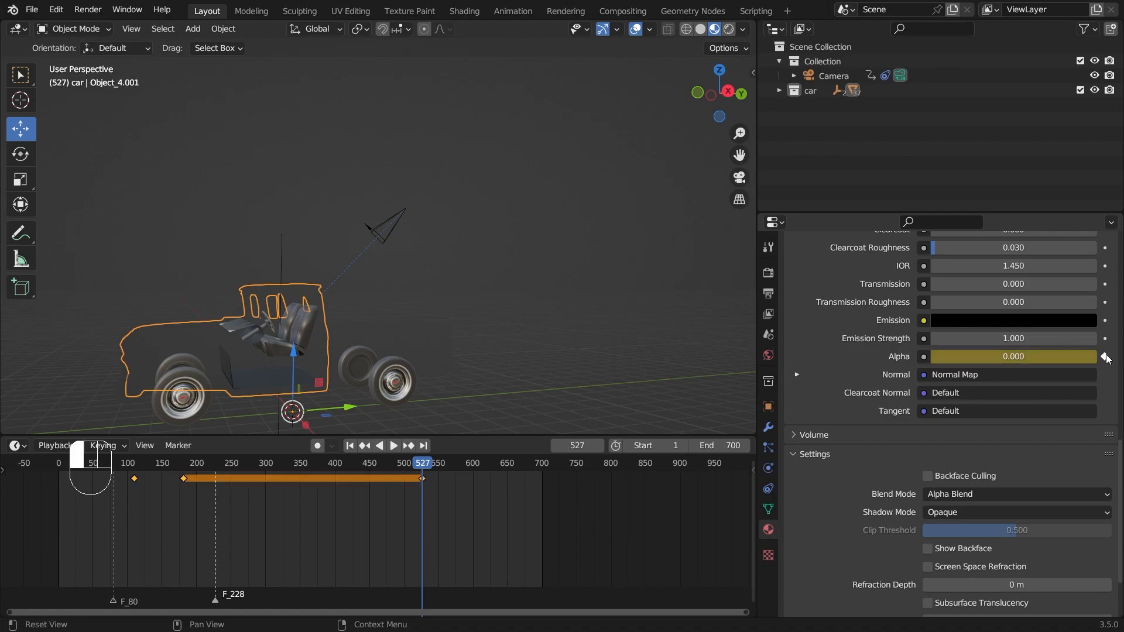
# Set the current frame to 577, raise the Body material's alpha to 1 and keyframe it
pyautogui.press('space')
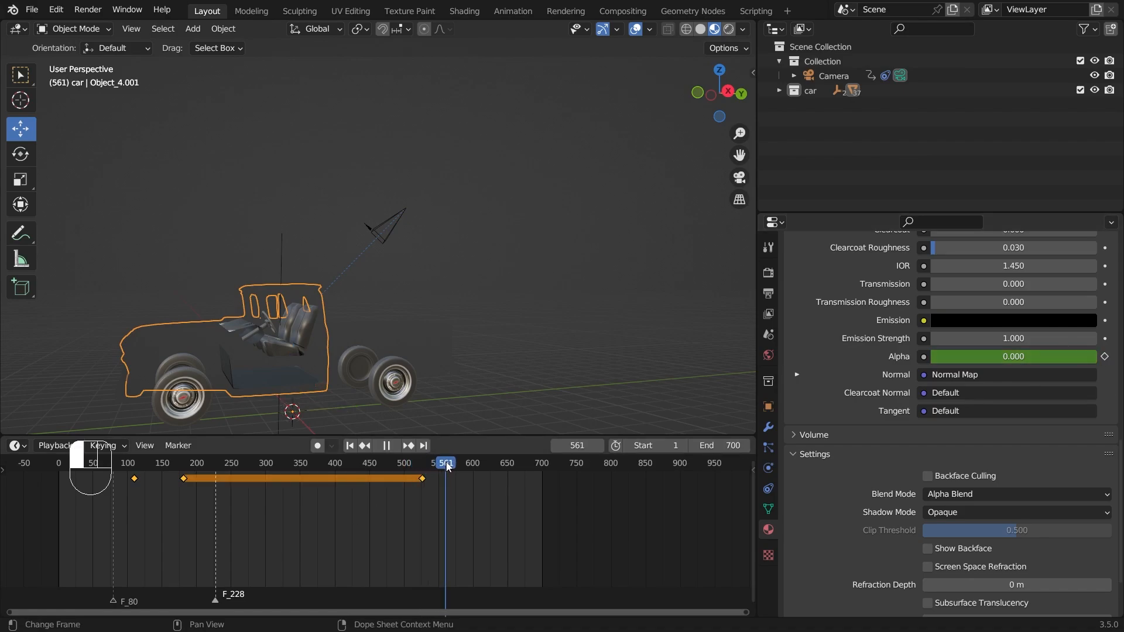
pyautogui.press('space')
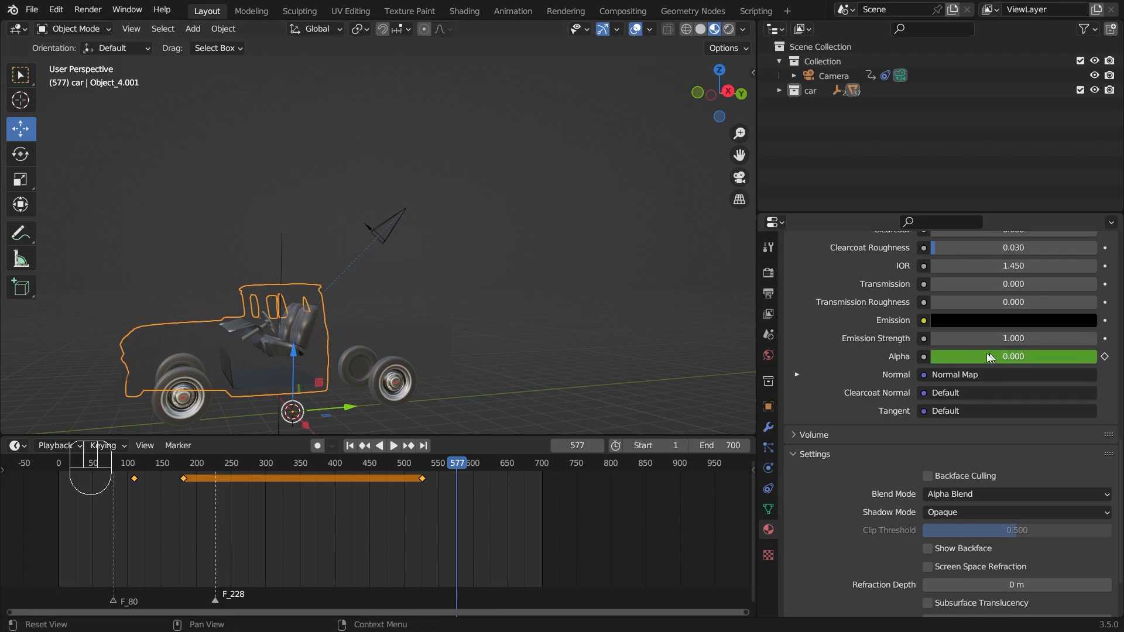
pyautogui.moveTo(984, 356); pyautogui.dragTo(1097, 356)
pyautogui.click(1105, 357)
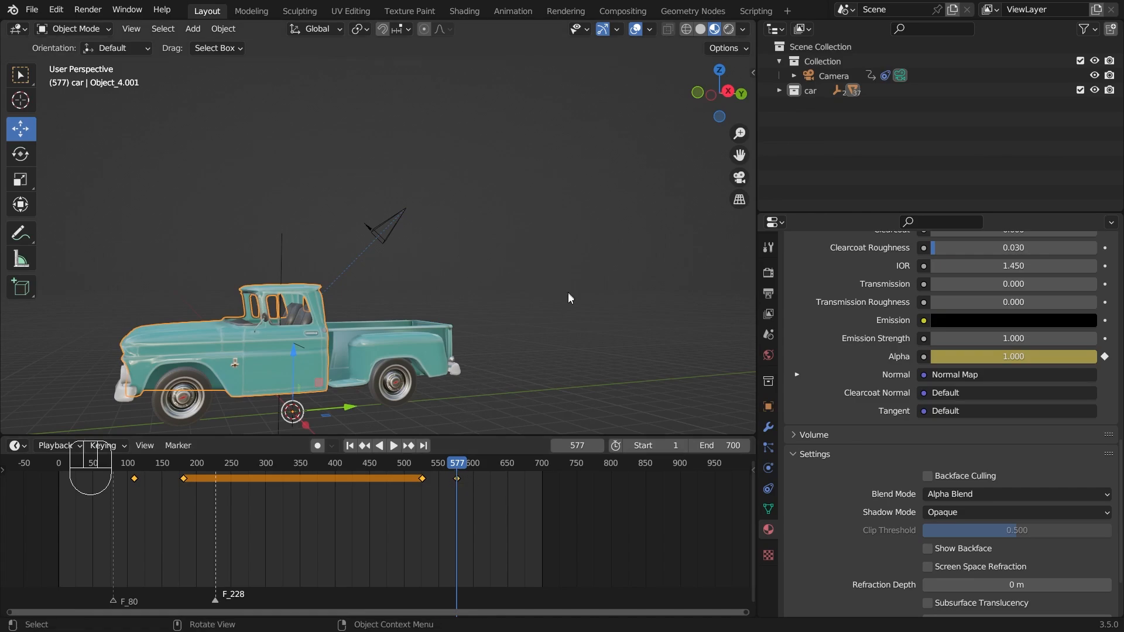
# Compare the camera's keyframes with the car body's alpha keyframes on the timeline
pyautogui.moveTo(553, 305); pyautogui.dragTo(479, 290, button='middle')
pyautogui.click(479, 290)
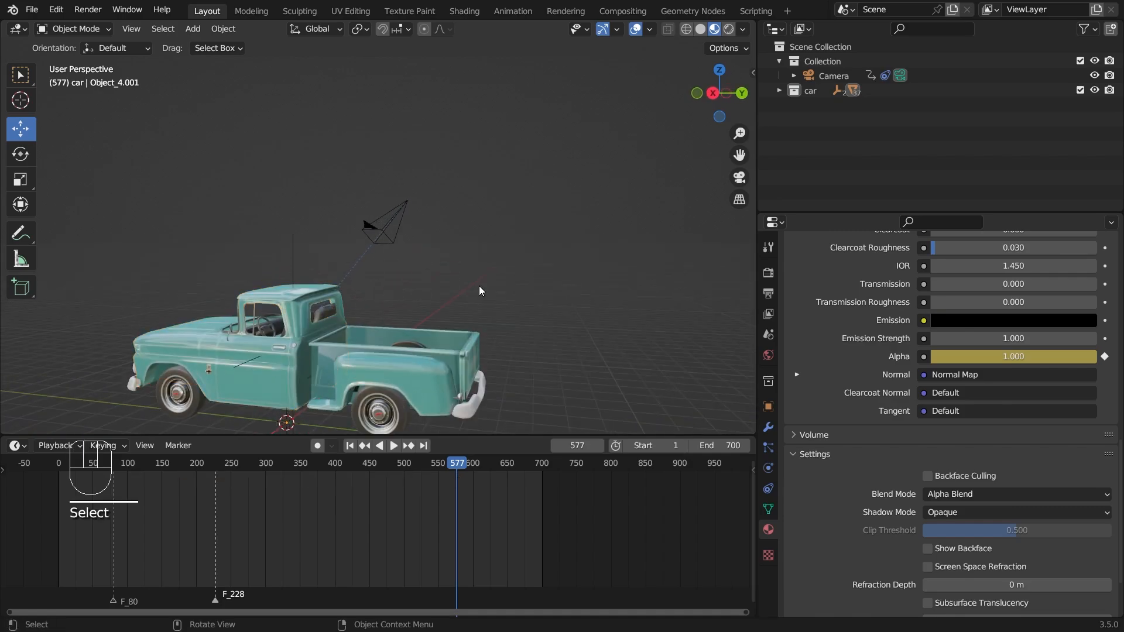
pyautogui.click(398, 213)
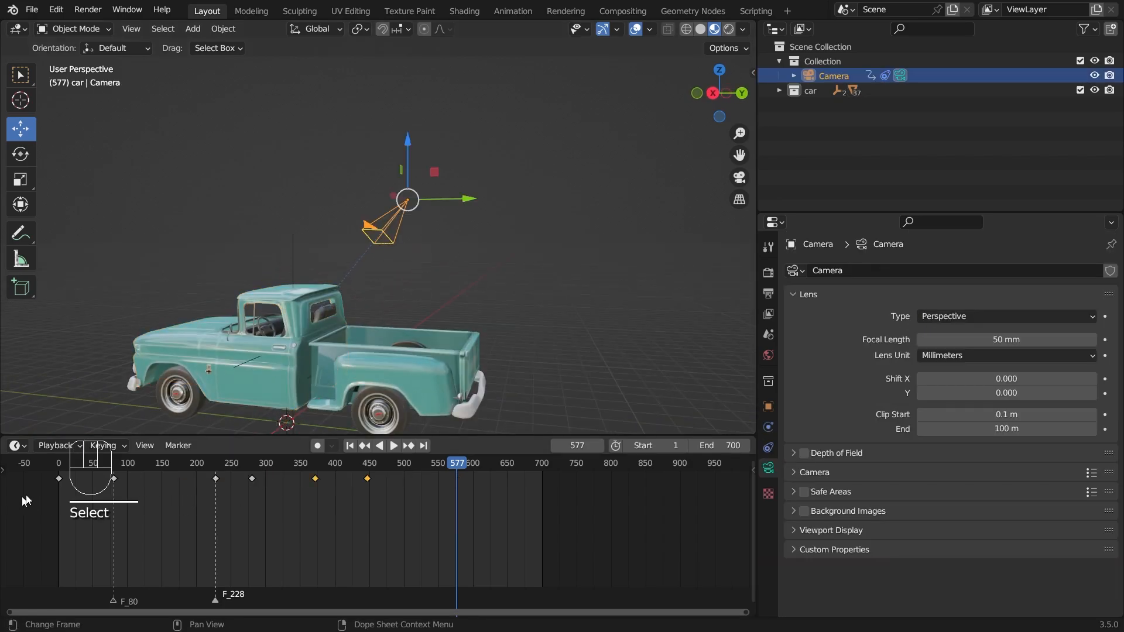
pyautogui.click(289, 252)
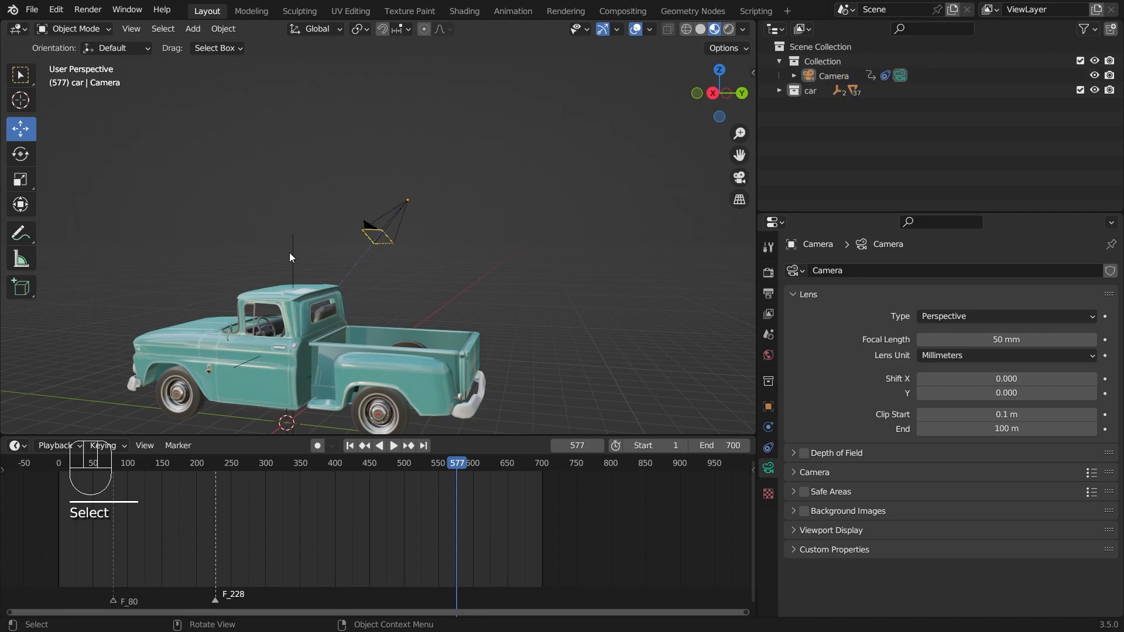
pyautogui.click(291, 313)
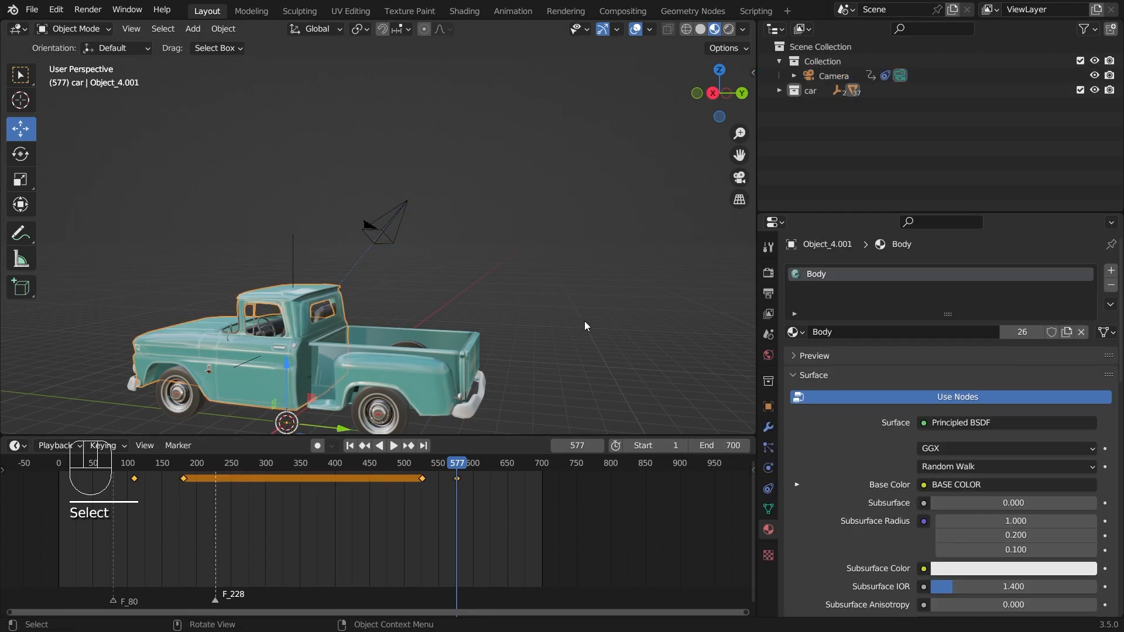
# Select the camera, look through its view and set the current frame to 592
pyautogui.moveTo(582, 320); pyautogui.dragTo(489, 320, button='middle')
pyautogui.click(398, 213)
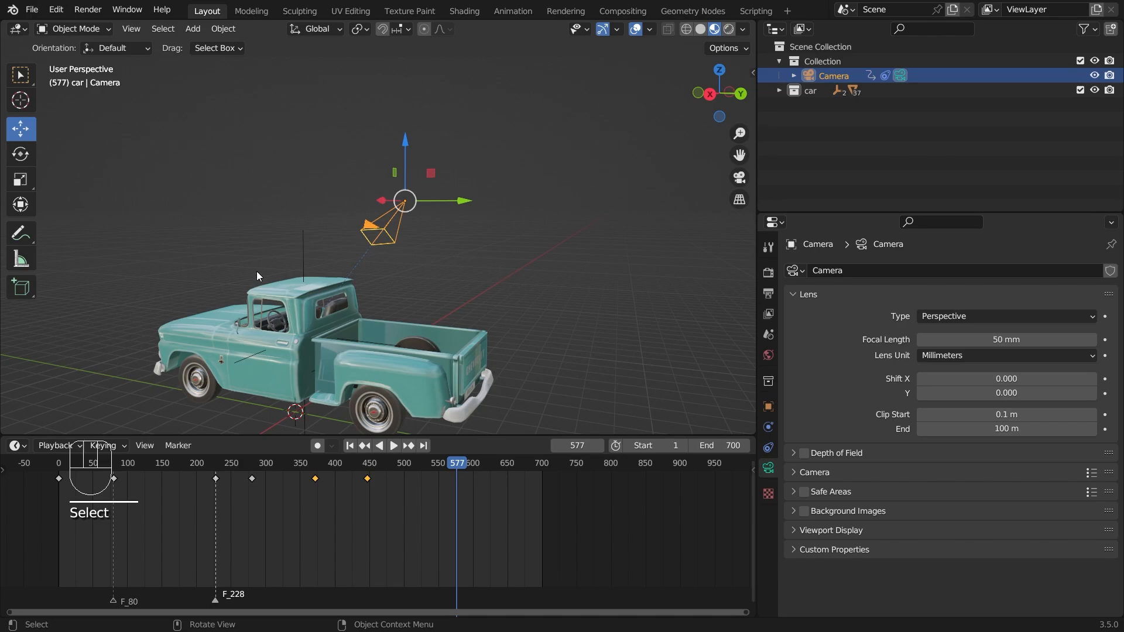
pyautogui.moveTo(256, 272); pyautogui.dragTo(515, 370, button='middle')
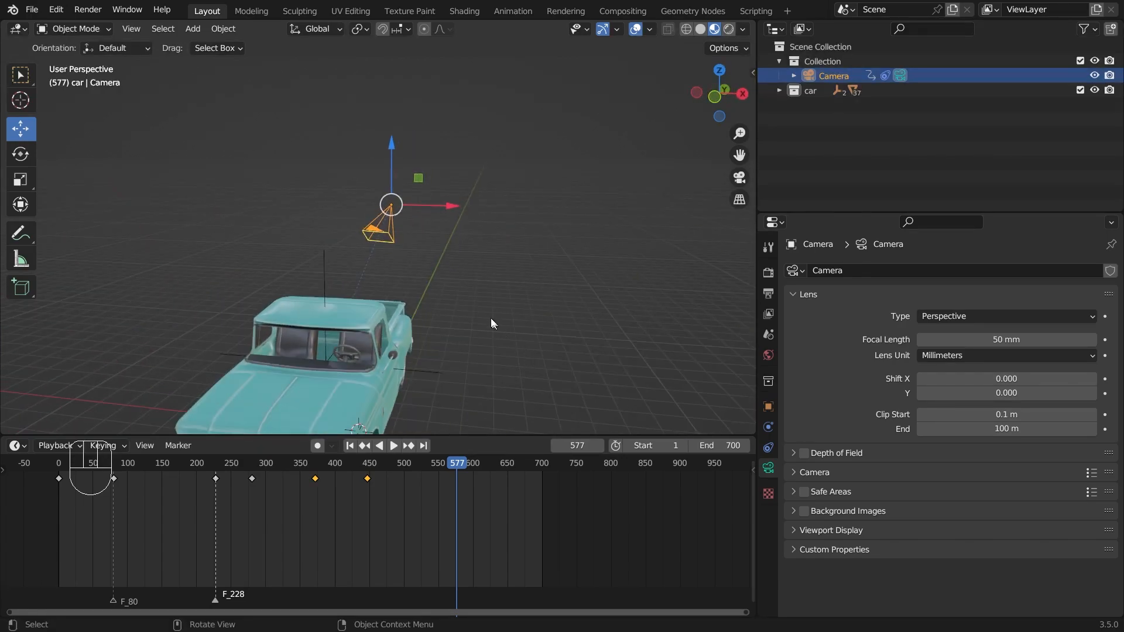
pyautogui.moveTo(492, 322); pyautogui.dragTo(391, 313, button='middle')
pyautogui.scroll(2, 401, 334)
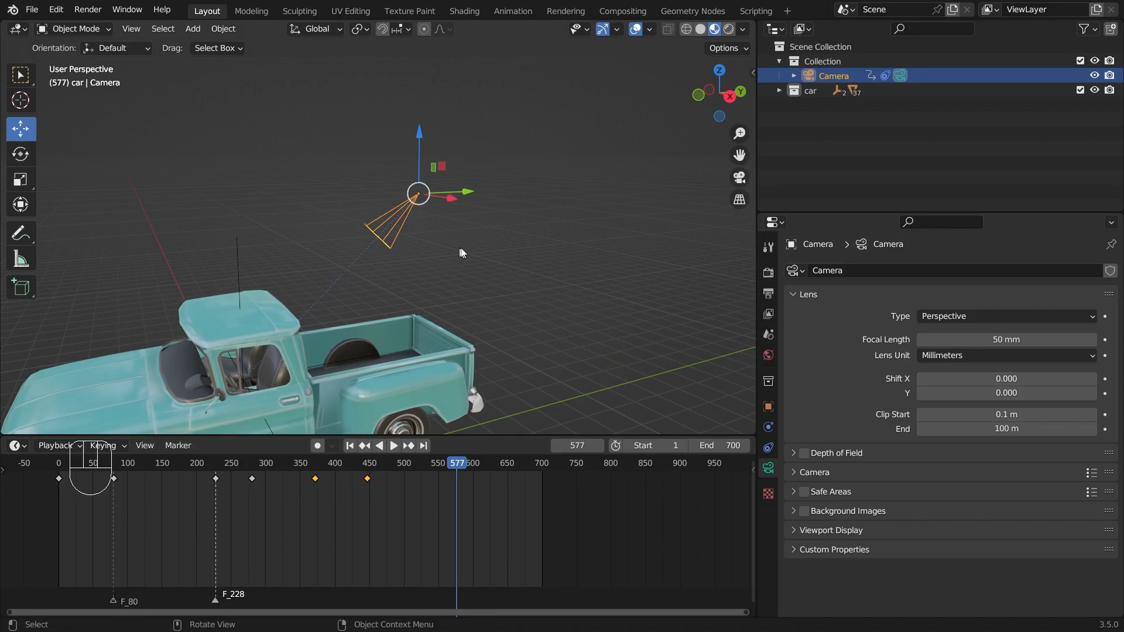
pyautogui.moveTo(459, 252); pyautogui.dragTo(439, 284, button='middle')
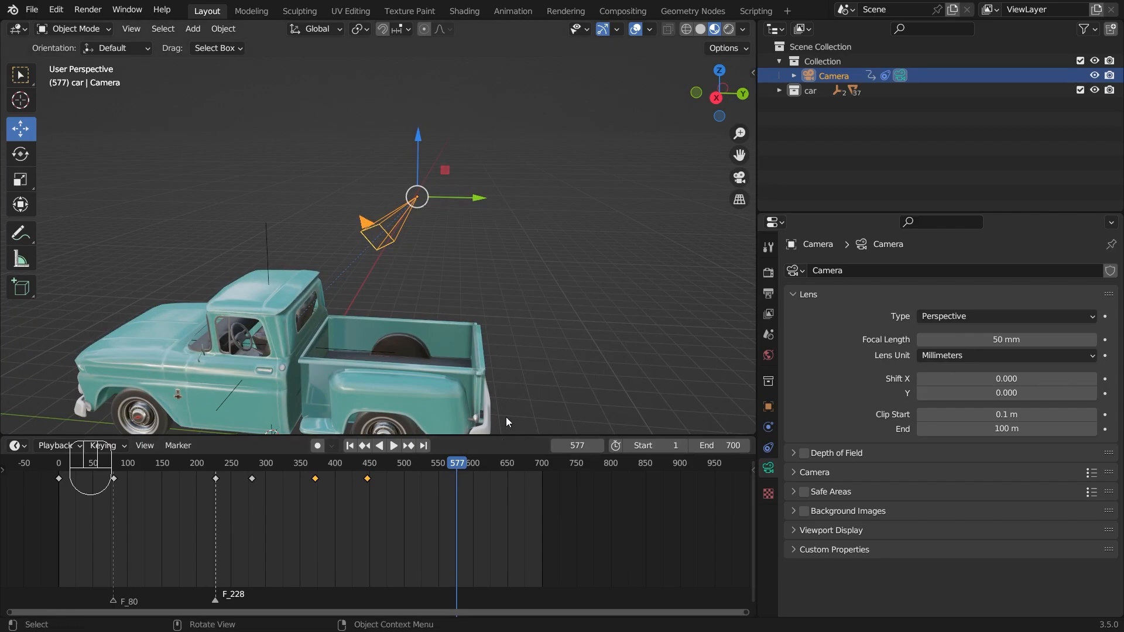
pyautogui.press('KP_0')
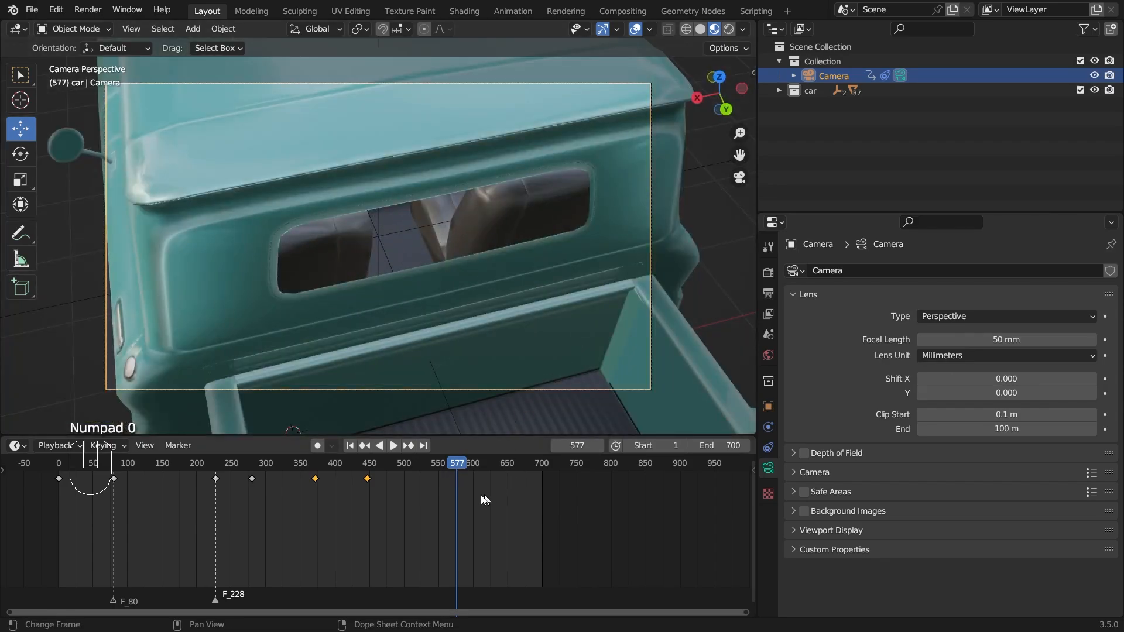
pyautogui.moveTo(456, 463)
pyautogui.mouseDown()
pyautogui.moveTo(88, 475)
pyautogui.moveTo(468, 475)
pyautogui.mouseUp()
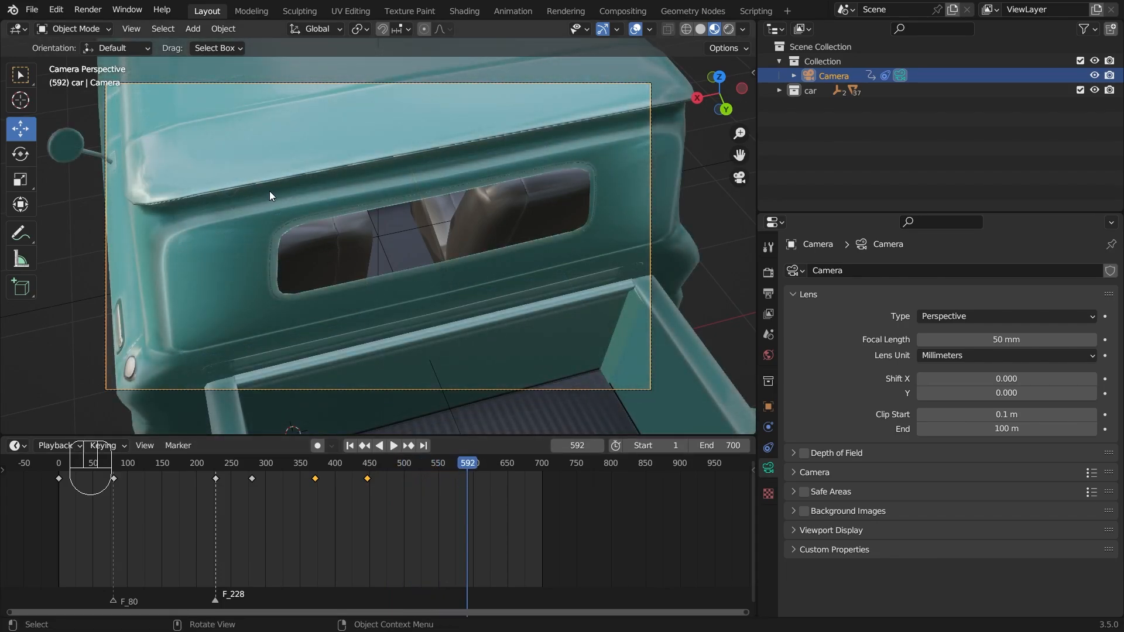
pyautogui.scroll(-4, 269, 191)
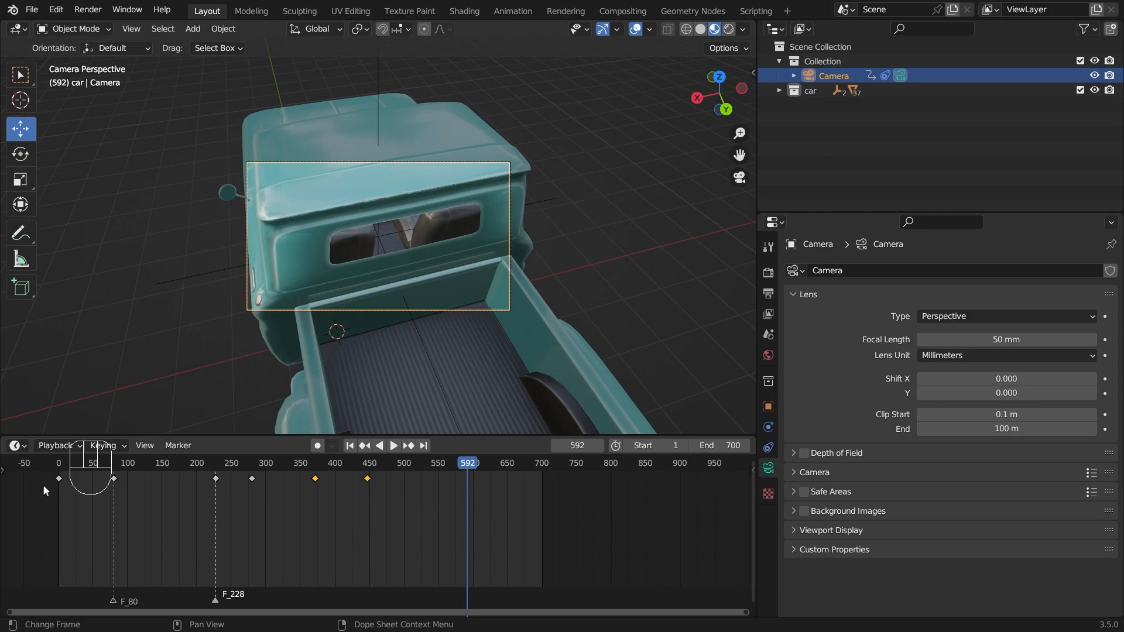
# Try a copy of the camera's first keyframe at about frame 600 as the final shot, and delete that copy
pyautogui.click(58, 479)
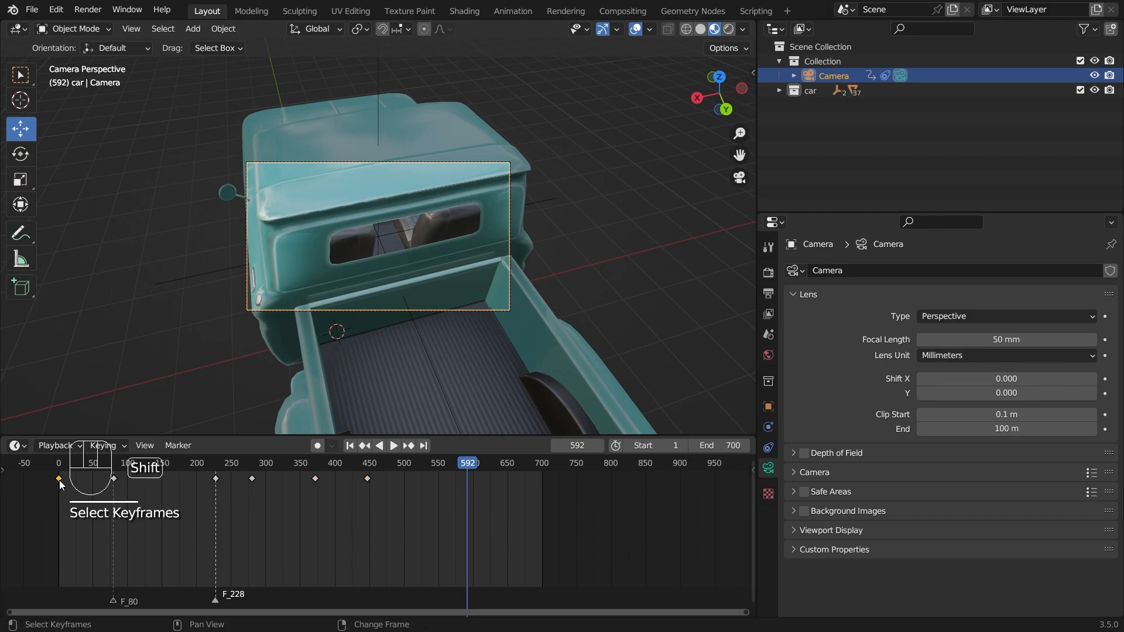
pyautogui.hotkey('shift', 'd')
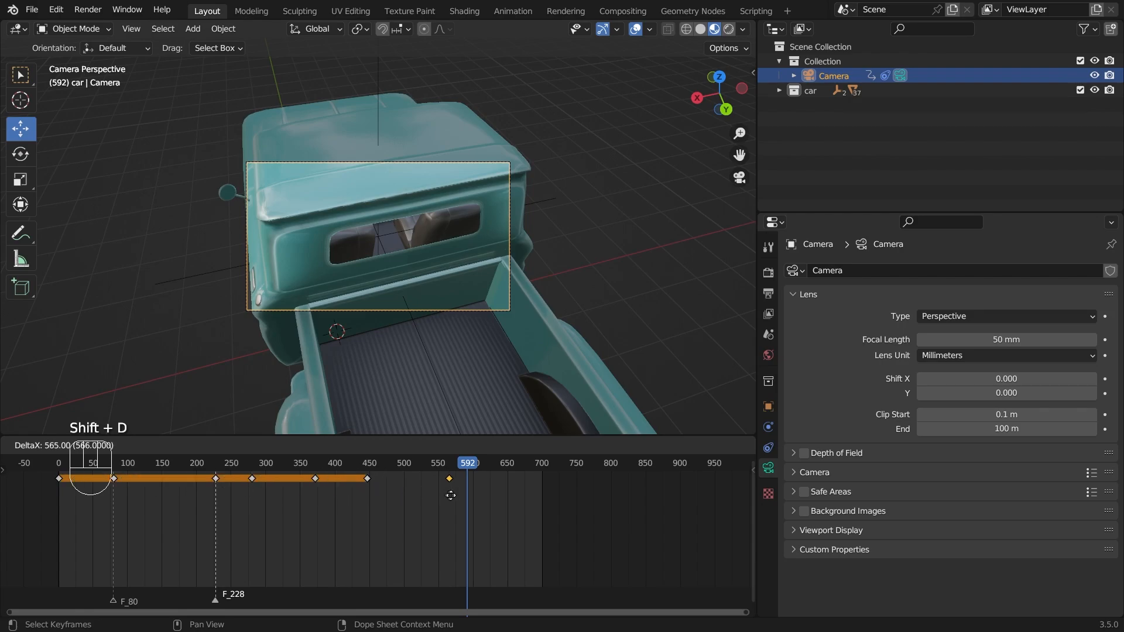
pyautogui.click(475, 500)
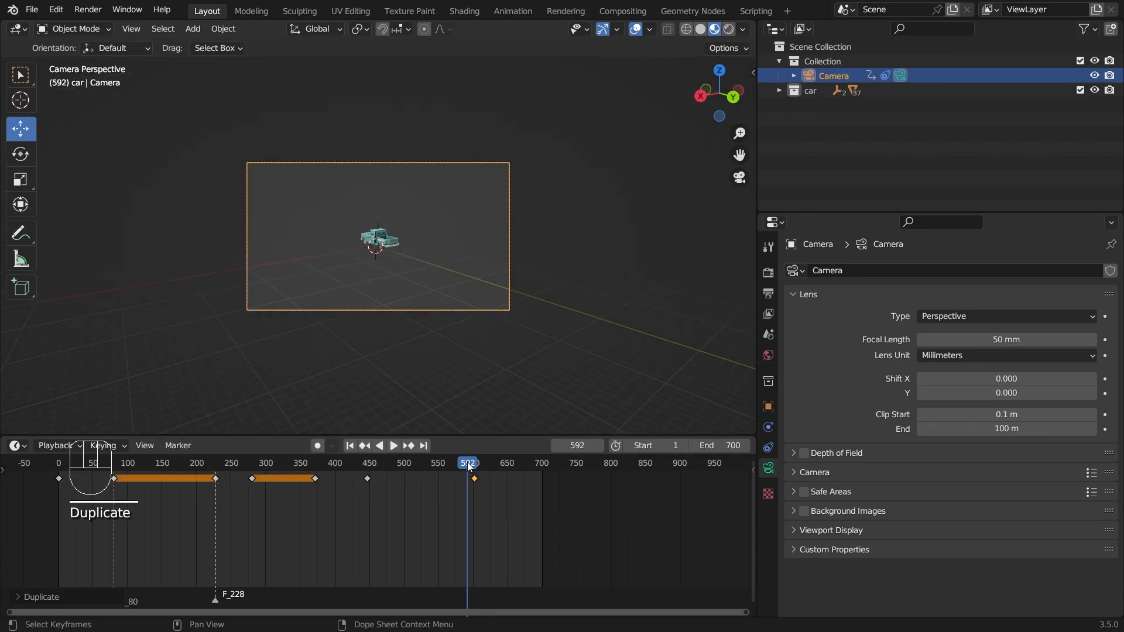
pyautogui.moveTo(469, 466); pyautogui.dragTo(451, 464)
pyautogui.click(78, 501)
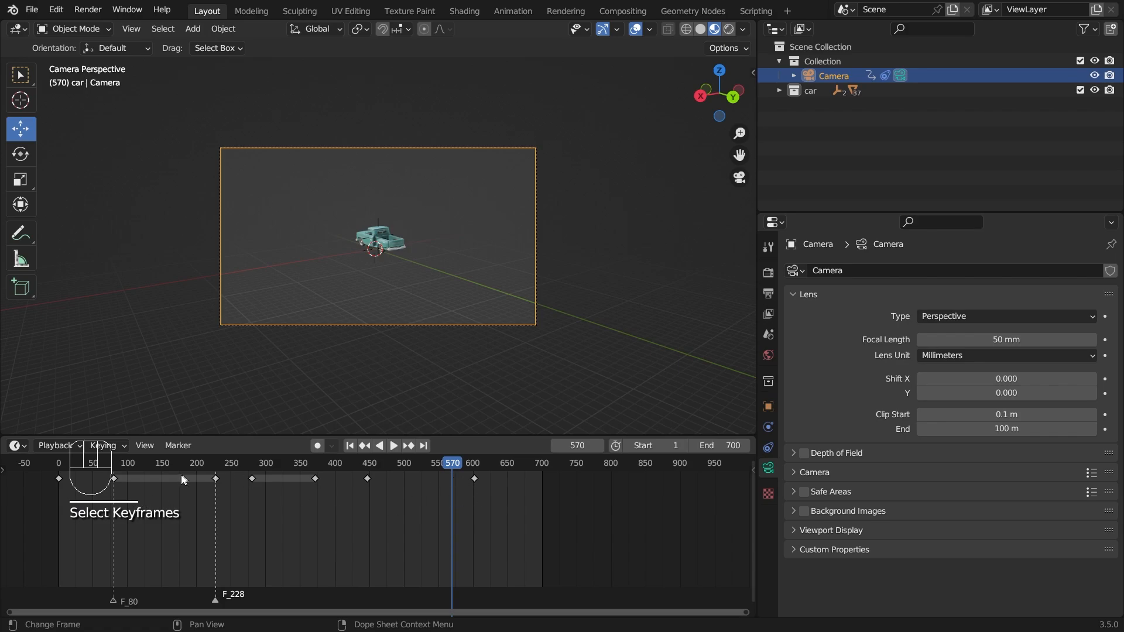
pyautogui.click(115, 479)
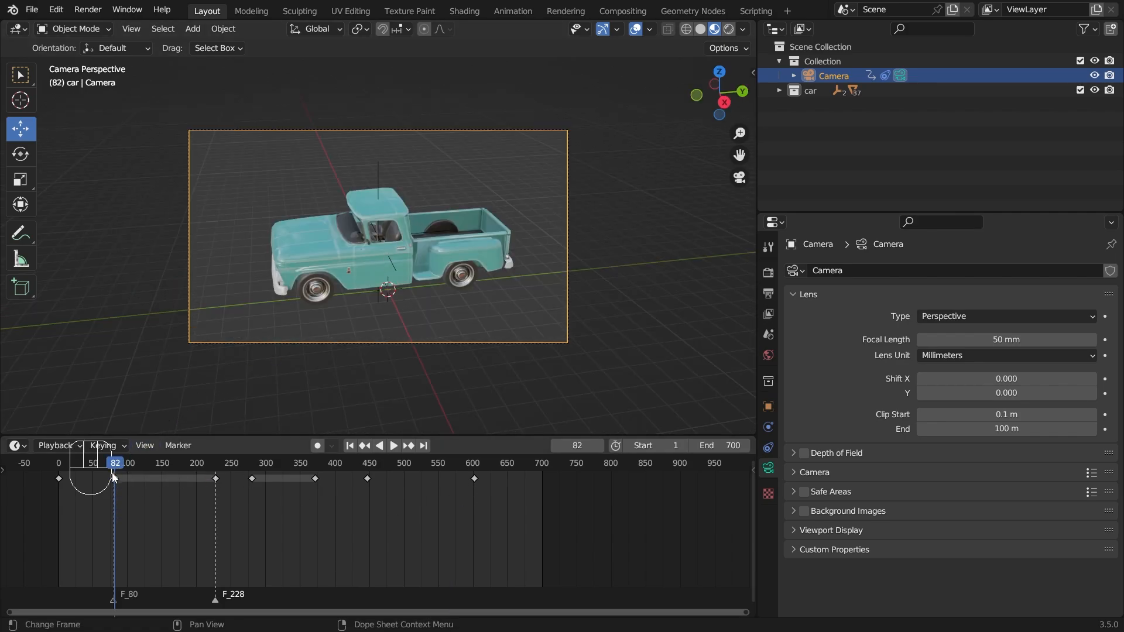
pyautogui.click(475, 481)
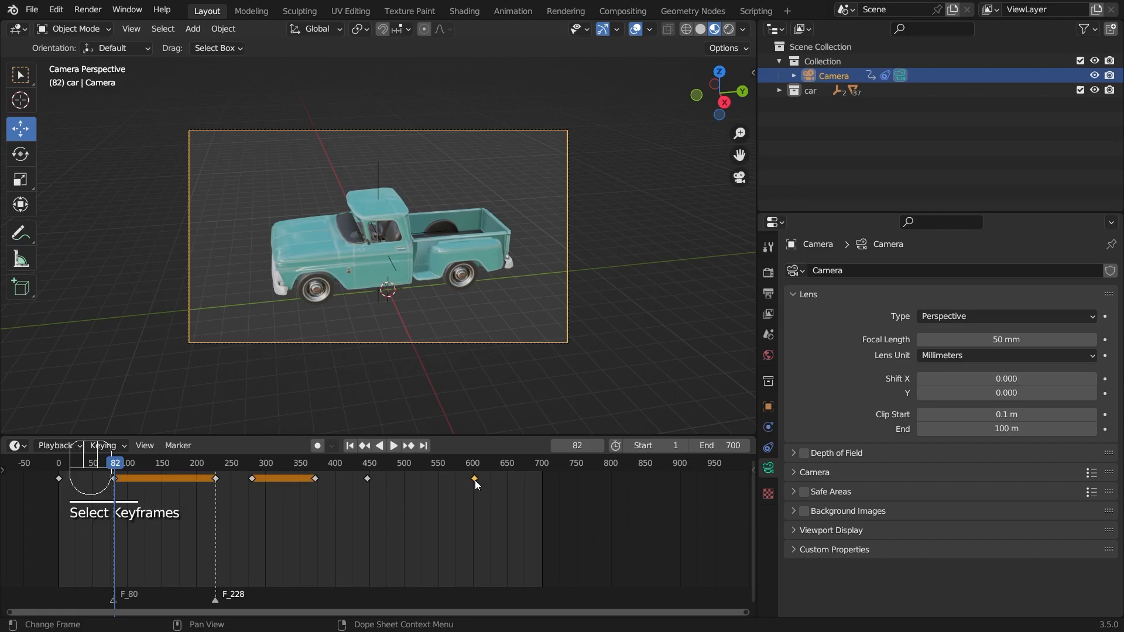
pyautogui.press('Delete')
# Duplicate the camera's frame 80 keyframe past its last keyframe, and move the car body's final alpha keyframe to about frame 620
pyautogui.click(124, 480)
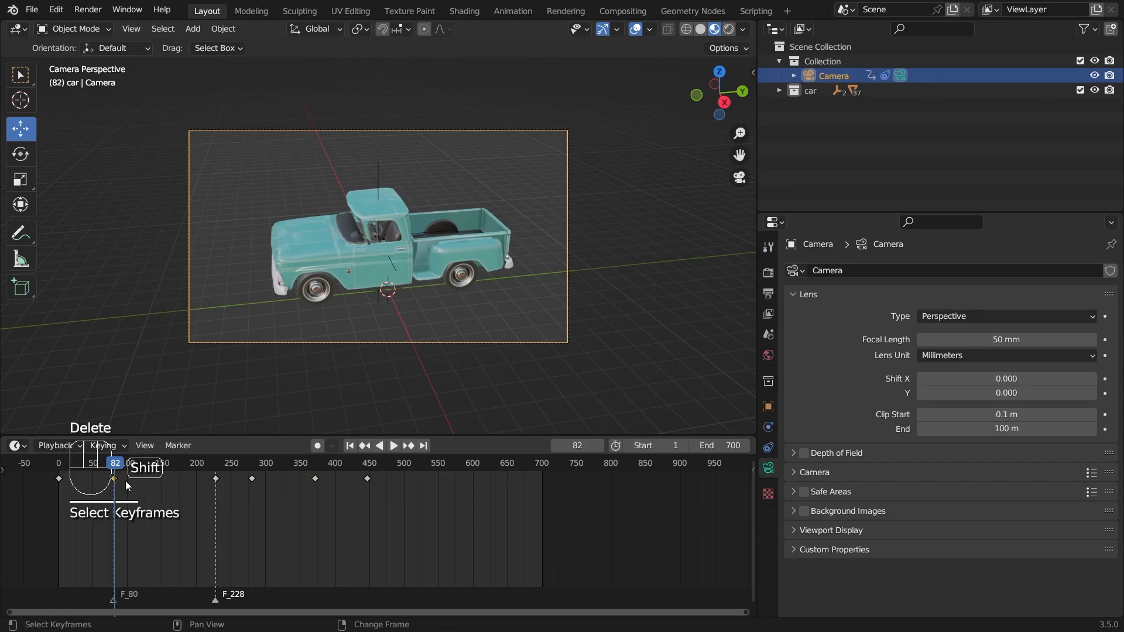
pyautogui.hotkey('shift', 'd')
pyautogui.click(455, 488)
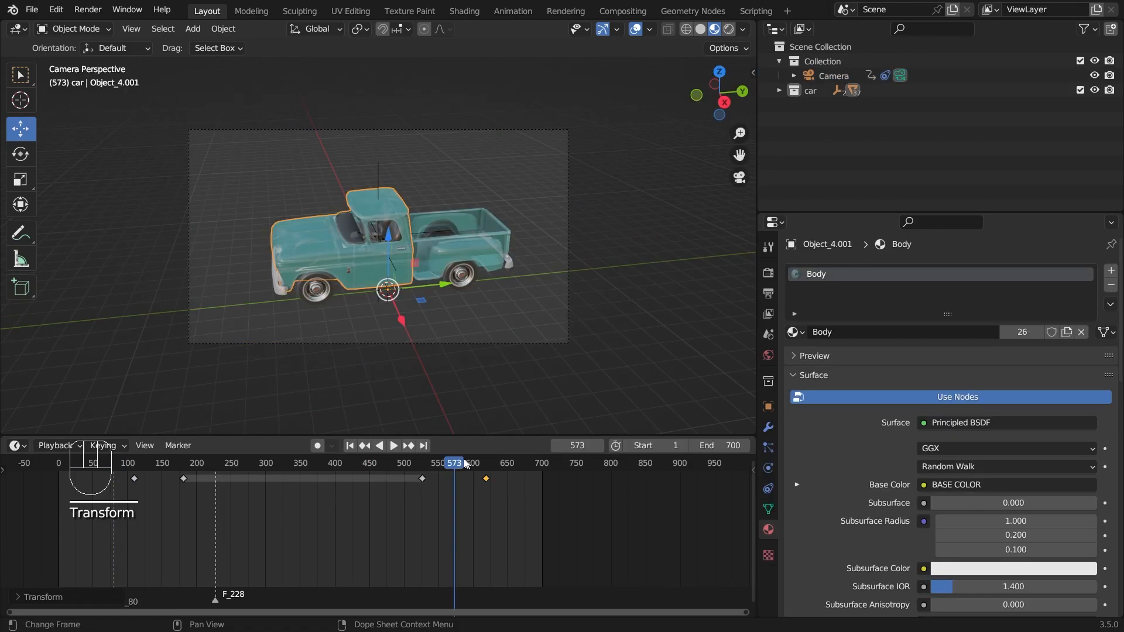
# Rewind to frame 0, clear the selection and play the animation through the camera
pyautogui.moveTo(466, 464); pyautogui.dragTo(58, 468)
pyautogui.scroll(3, 432, 241)
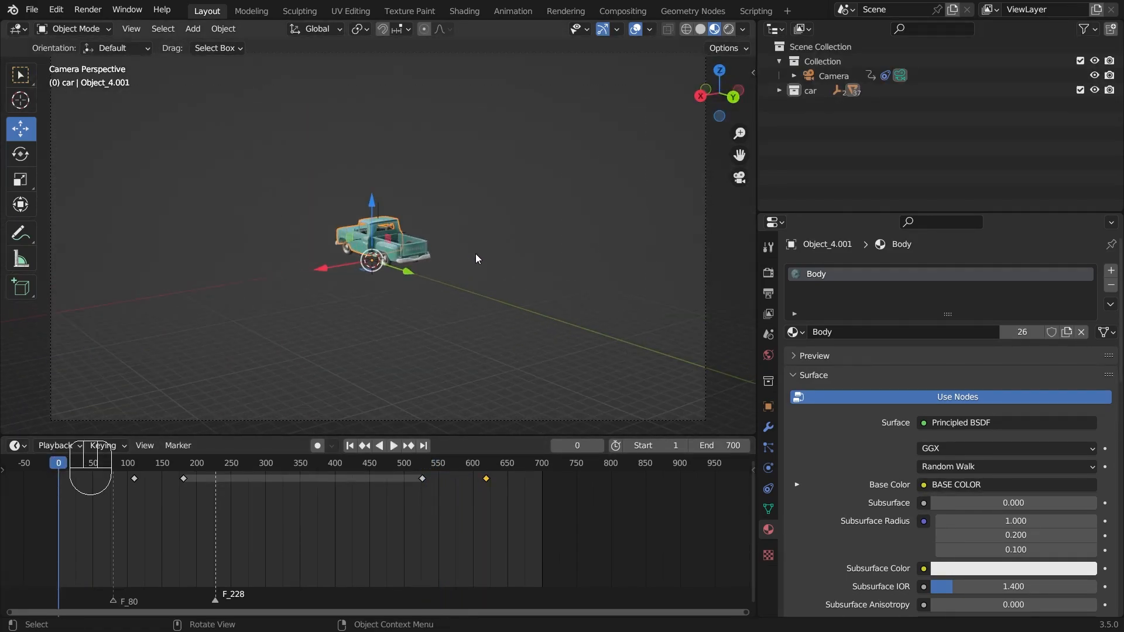
pyautogui.click(648, 246)
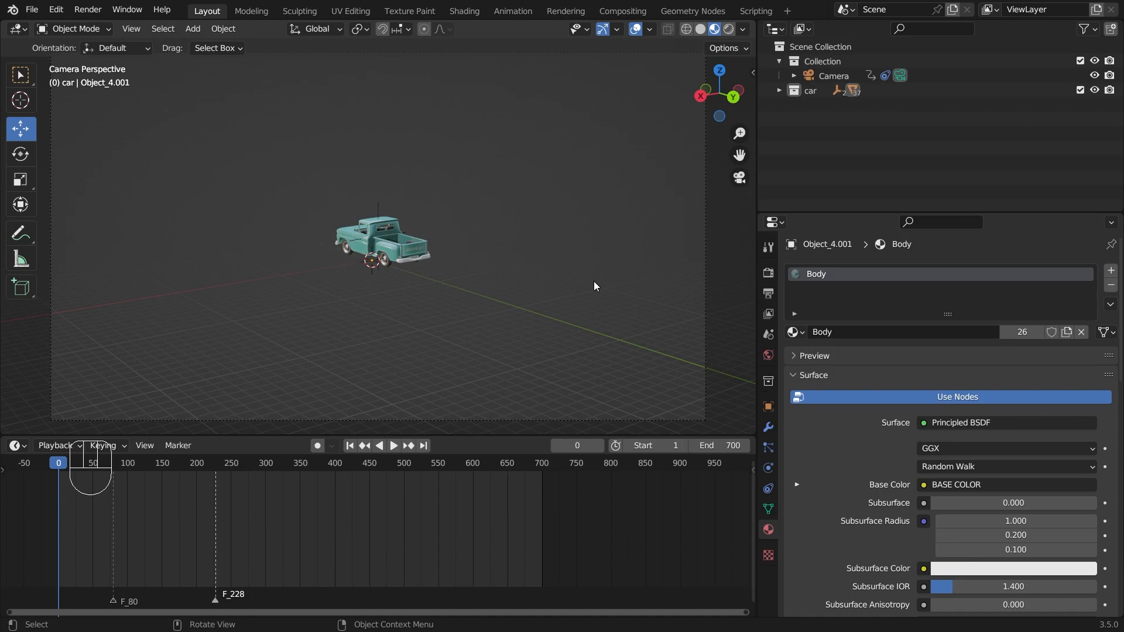
pyautogui.press('space')
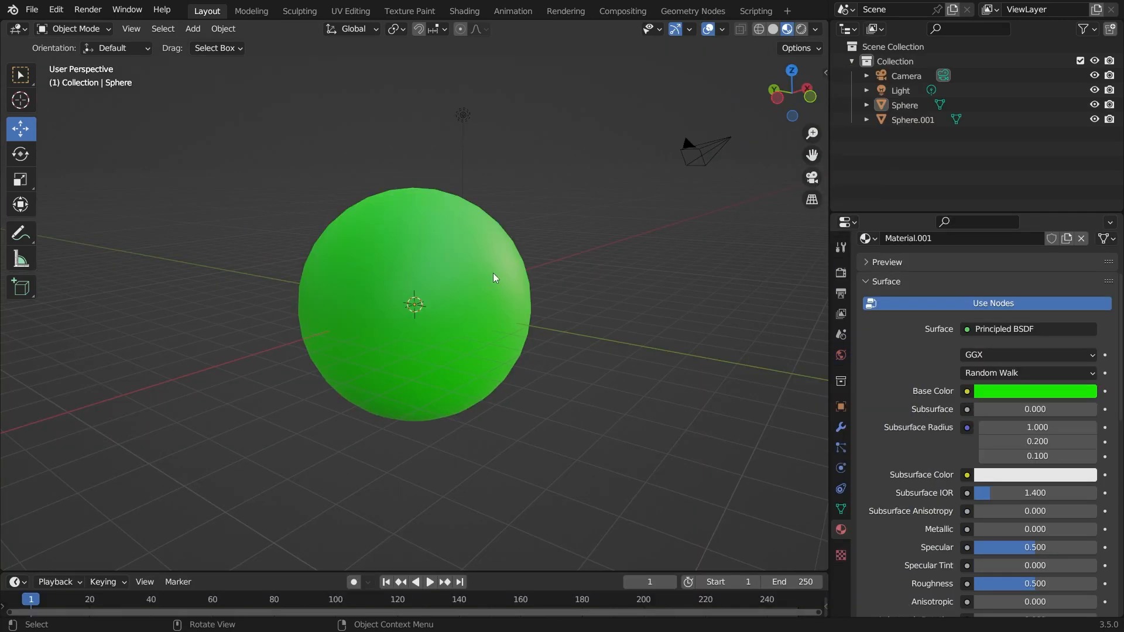
# Try moving the green sphere about 6.2 m along Y to expose the red sphere inside, and undo the move
pyautogui.moveTo(494, 281)
pyautogui.mouseDown(button='middle')
pyautogui.moveTo(353, 287)
pyautogui.moveTo(410, 304)
pyautogui.moveTo(585, 314)
pyautogui.moveTo(500, 288)
pyautogui.mouseUp(button='middle')
pyautogui.scroll(3, 593, 315)
pyautogui.click(499, 286)
pyautogui.scroll(-3, 492, 316)
pyautogui.moveTo(483, 346); pyautogui.dragTo(360, 311, button='middle')
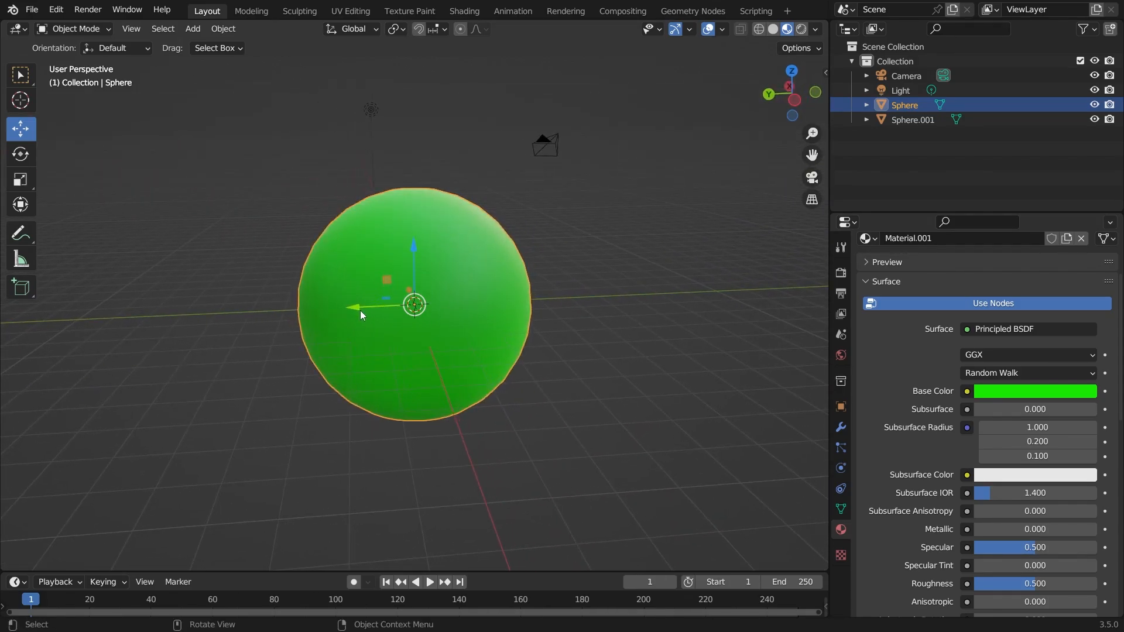
pyautogui.moveTo(357, 308); pyautogui.dragTo(150, 337)
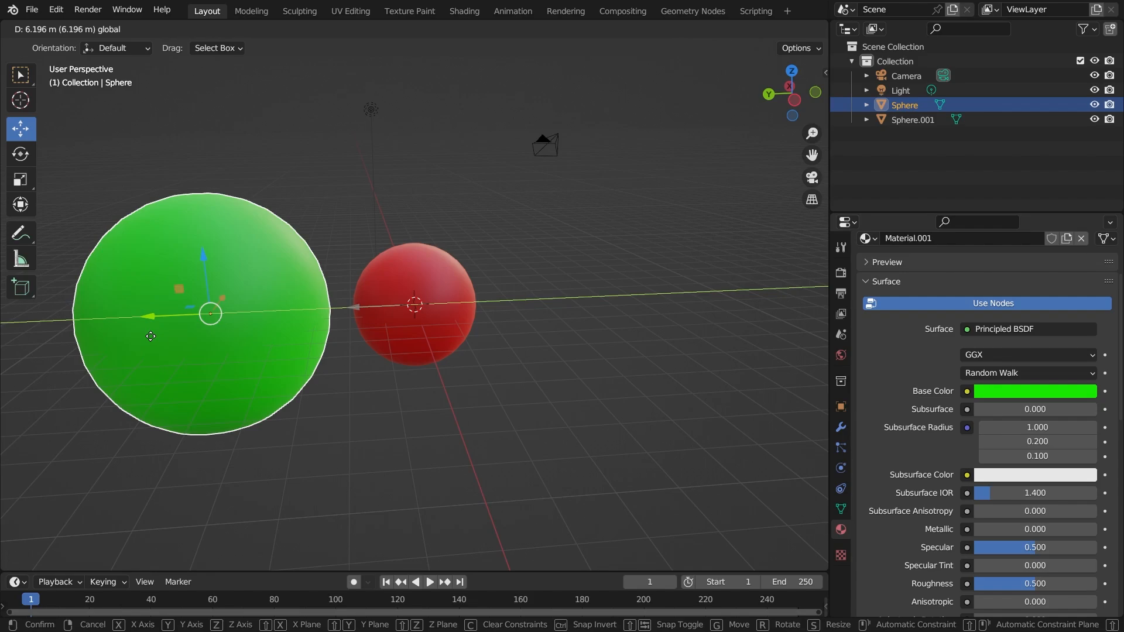
pyautogui.moveTo(151, 336); pyautogui.dragTo(150, 336)
pyautogui.hotkey('ctrl', 'z')
pyautogui.moveTo(439, 315); pyautogui.dragTo(527, 348, button='middle')
pyautogui.scroll(2, 460, 357)
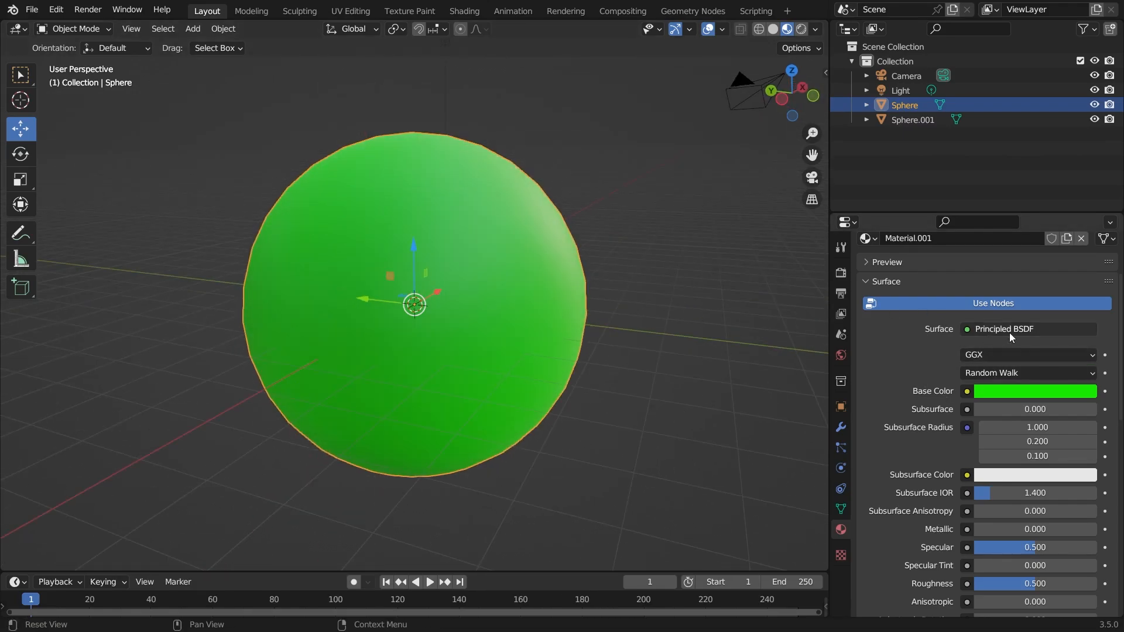
# Examine the green sphere's Principled BSDF material settings from Base Color down to Alpha, and view the sphere from several angles
pyautogui.scroll(-5, 950, 367)
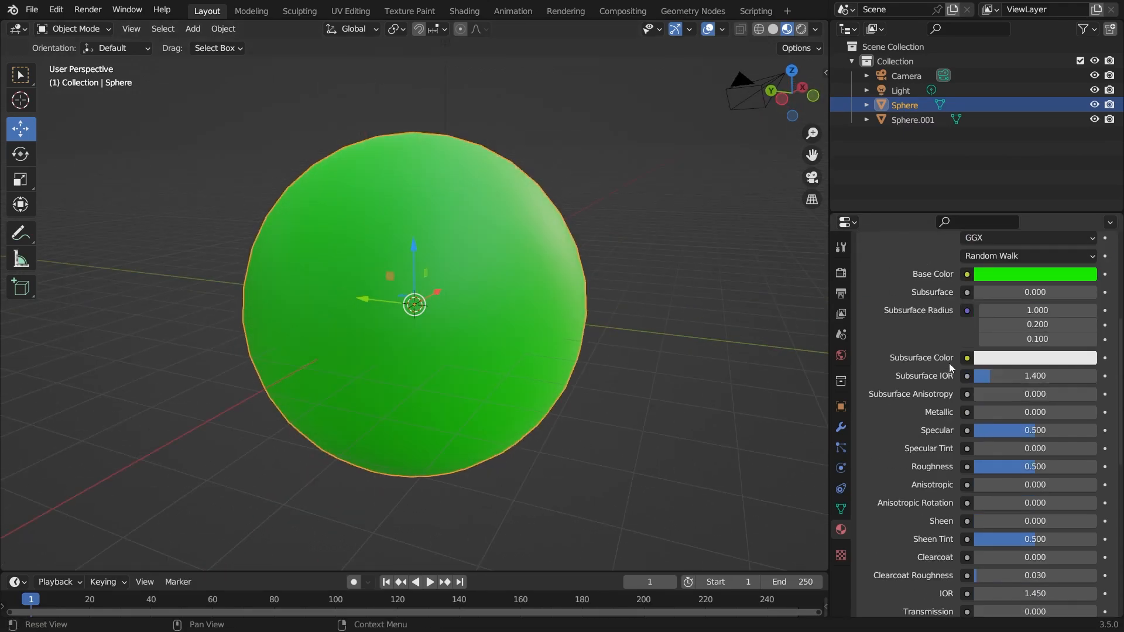
pyautogui.scroll(-10, 889, 401)
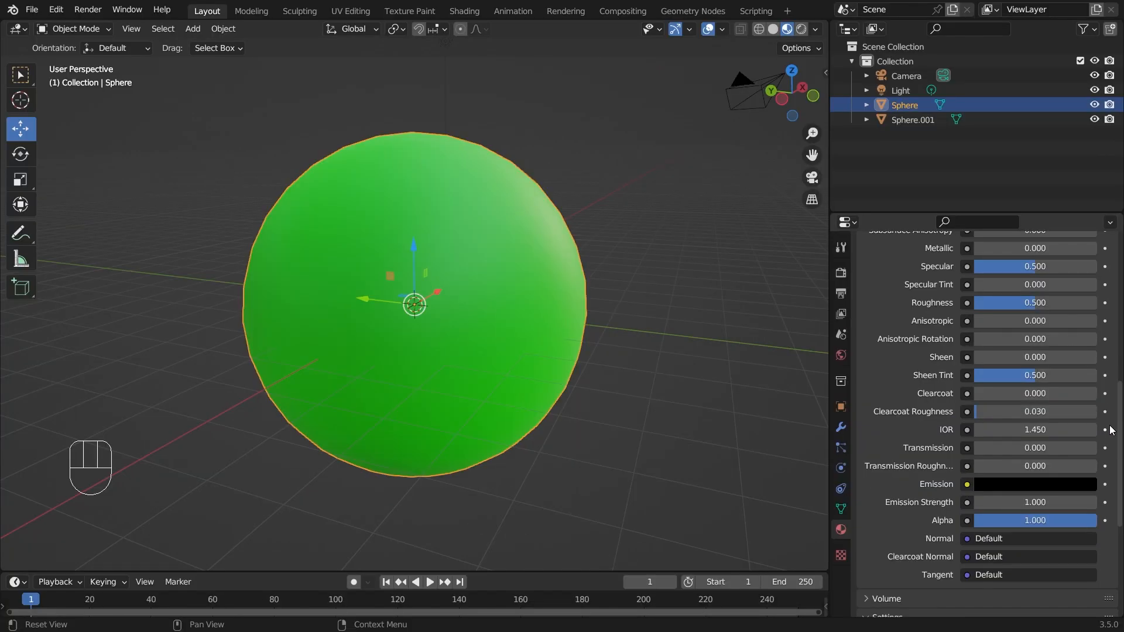
pyautogui.scroll(12, 1111, 430)
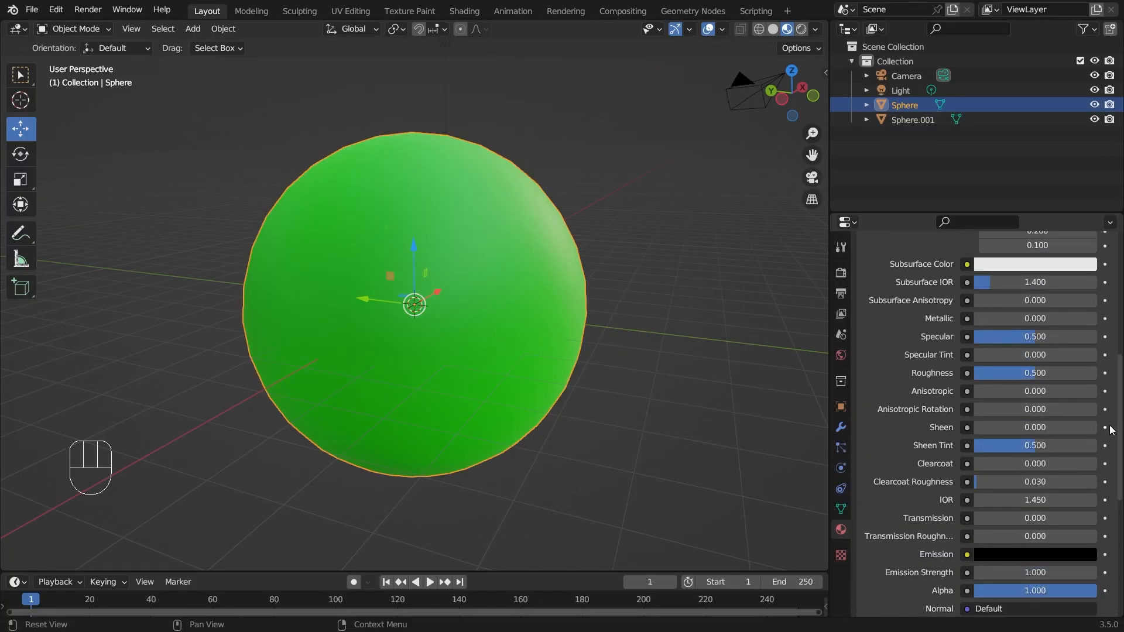
pyautogui.scroll(3, 1111, 430)
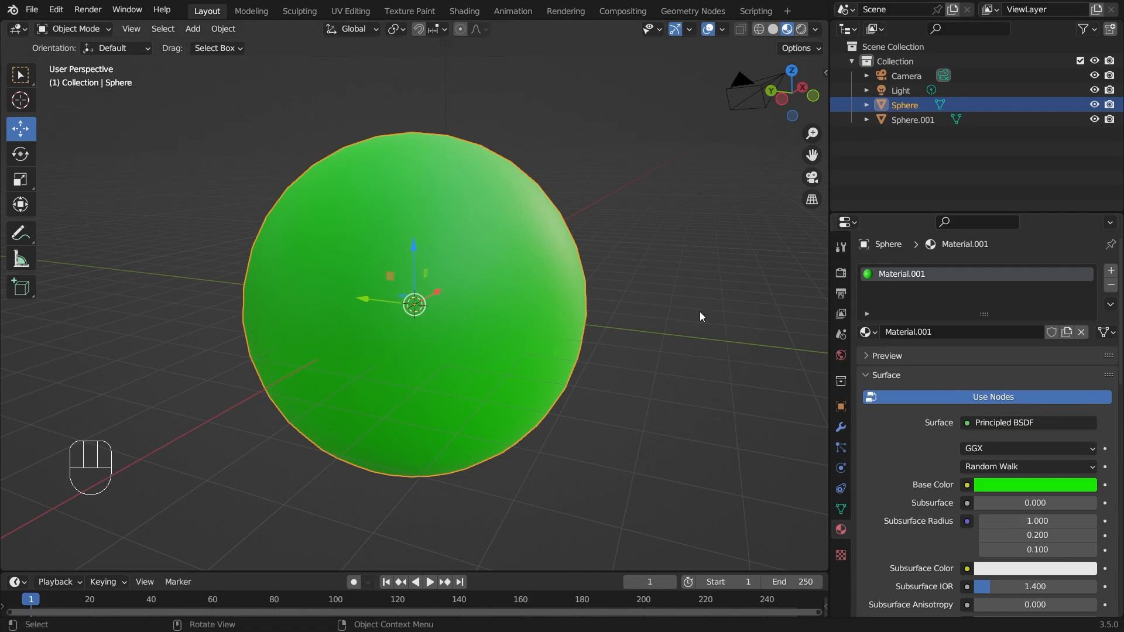
pyautogui.moveTo(699, 313); pyautogui.dragTo(643, 323, button='middle')
pyautogui.scroll(-2, 643, 323)
pyautogui.moveTo(569, 347); pyautogui.dragTo(600, 341, button='middle')
pyautogui.scroll(2, 644, 334)
pyautogui.scroll(-2, 639, 330)
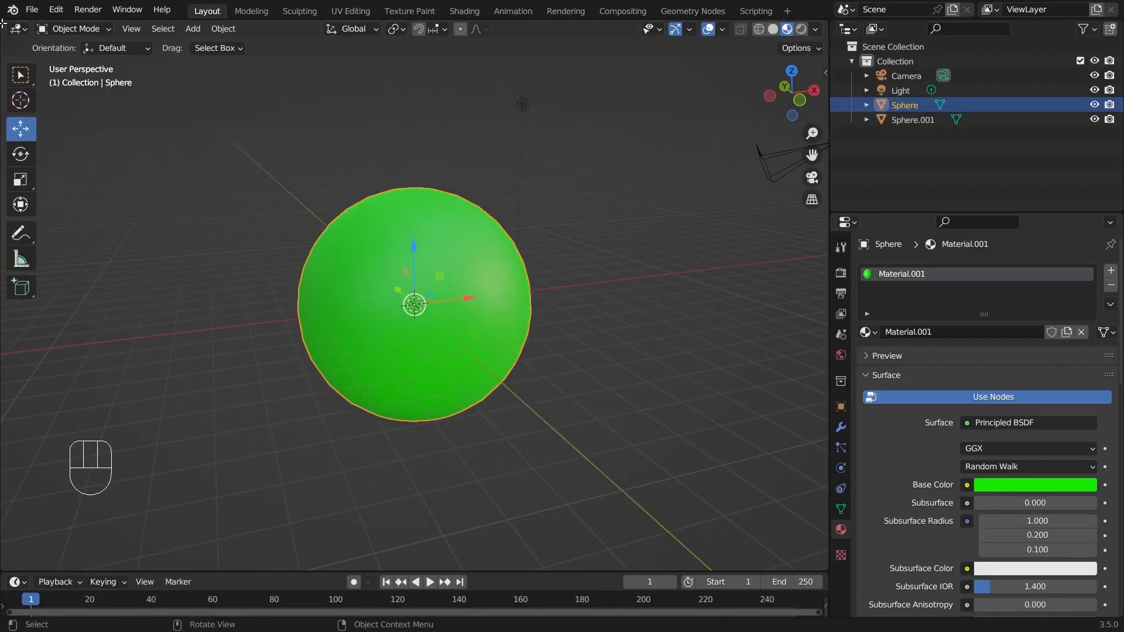
# Split the 3D viewport, turn the new area into a Shader Editor showing the green sphere's material, and hide its sidebar
pyautogui.moveTo(3, 23); pyautogui.dragTo(352, 170)
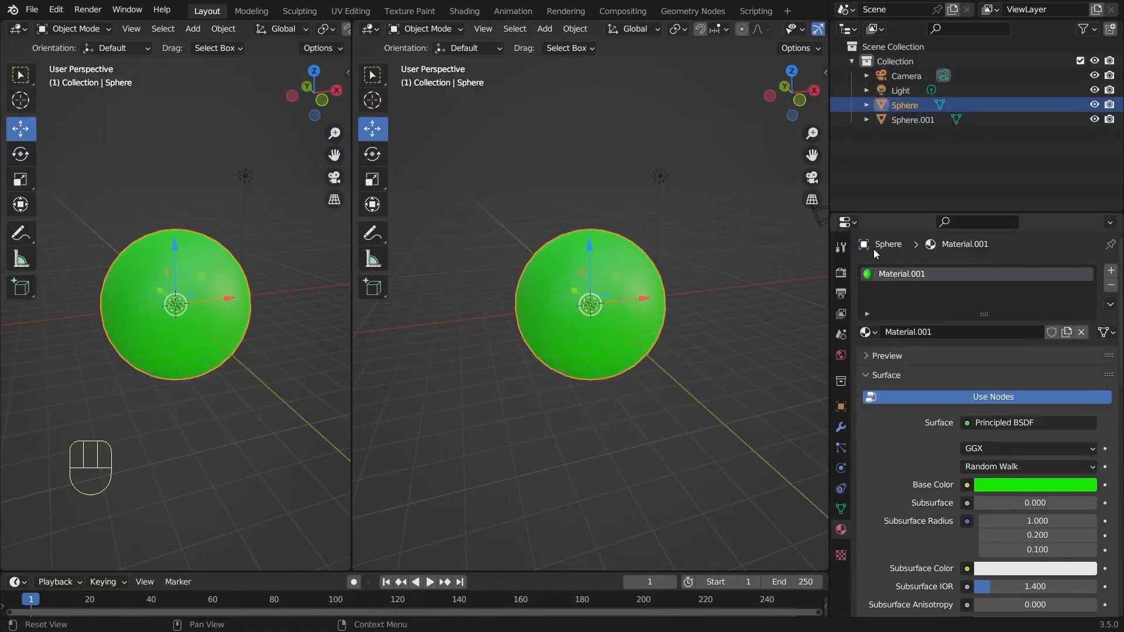
pyautogui.moveTo(828, 170); pyautogui.dragTo(877, 171)
pyautogui.scroll(3, 544, 458)
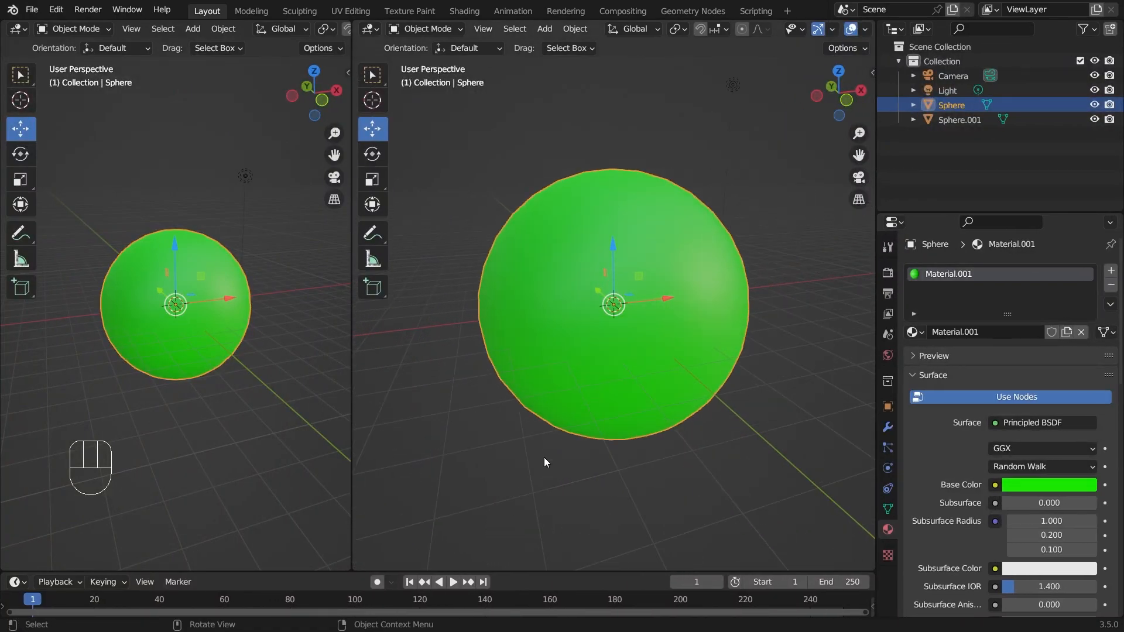
pyautogui.moveTo(543, 458); pyautogui.dragTo(561, 448, button='middle')
pyautogui.click(19, 28)
pyautogui.click(44, 165)
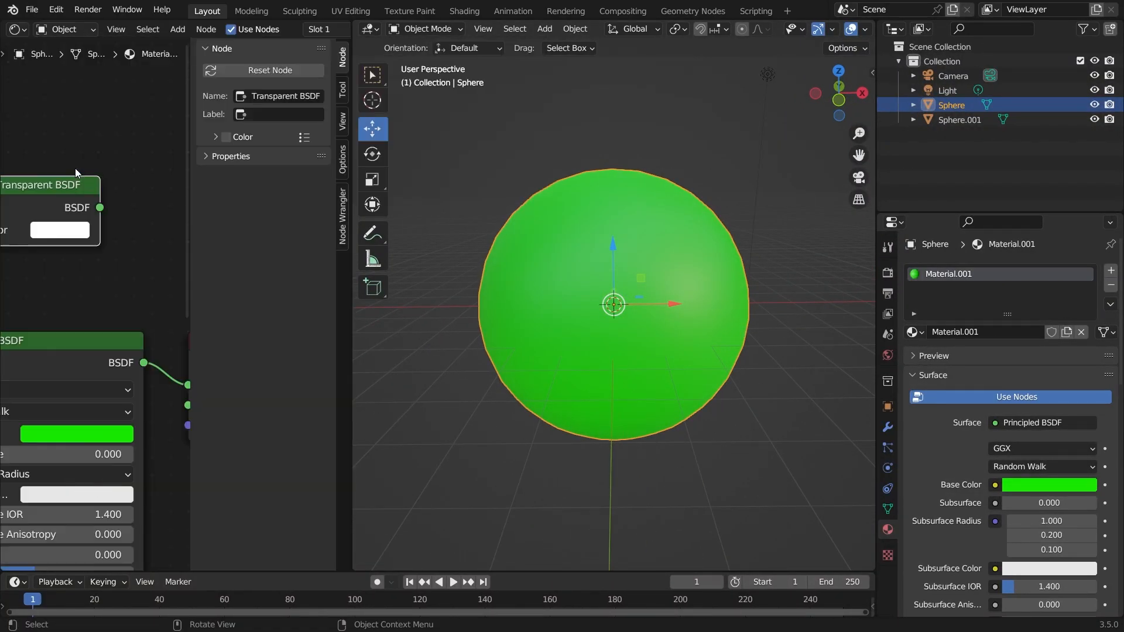
pyautogui.press('n')
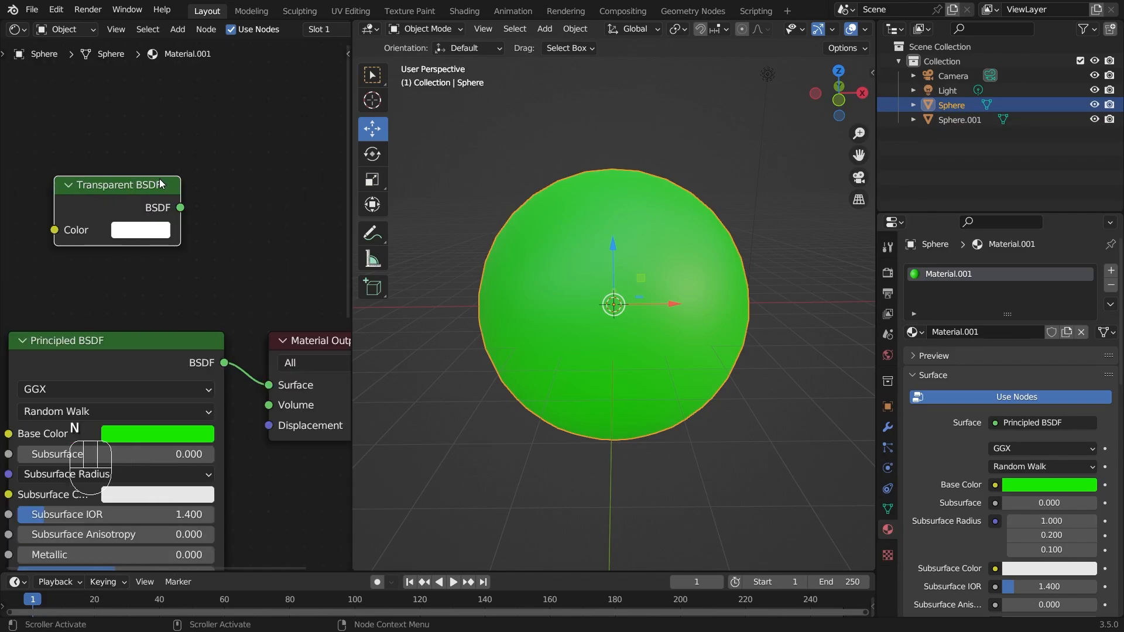
# Widen the Shader Editor and move the Principled BSDF node away from the Material Output to open a gap between them
pyautogui.scroll(-11, 263, 255)
pyautogui.moveTo(239, 295); pyautogui.dragTo(223, 191, button='middle')
pyautogui.scroll(4, 223, 191)
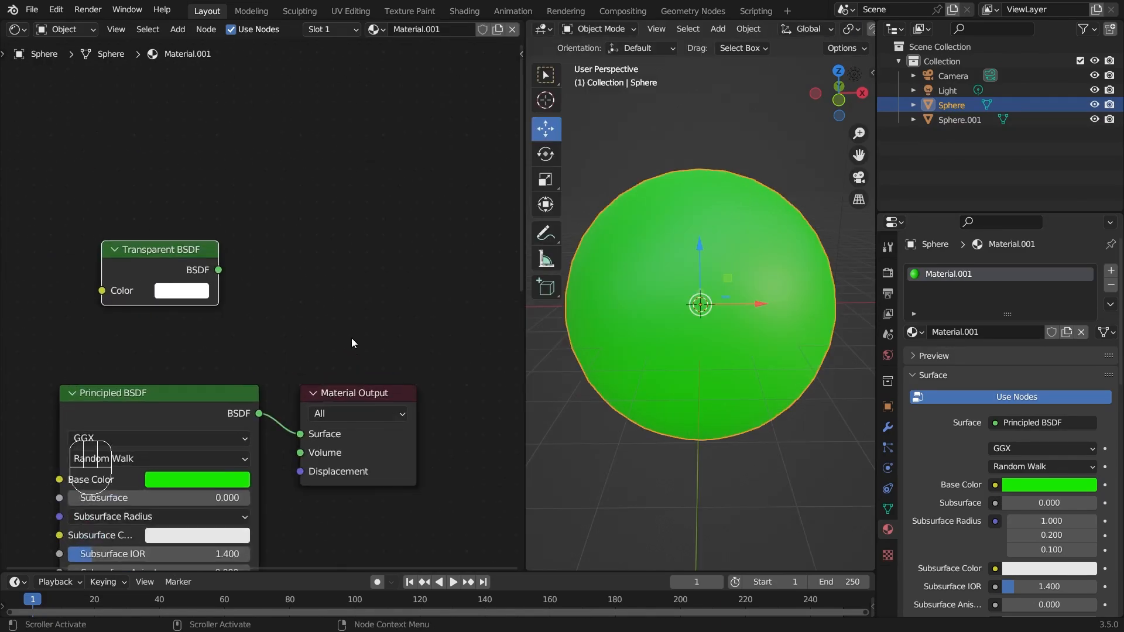
pyautogui.moveTo(301, 291); pyautogui.dragTo(288, 201, button='middle')
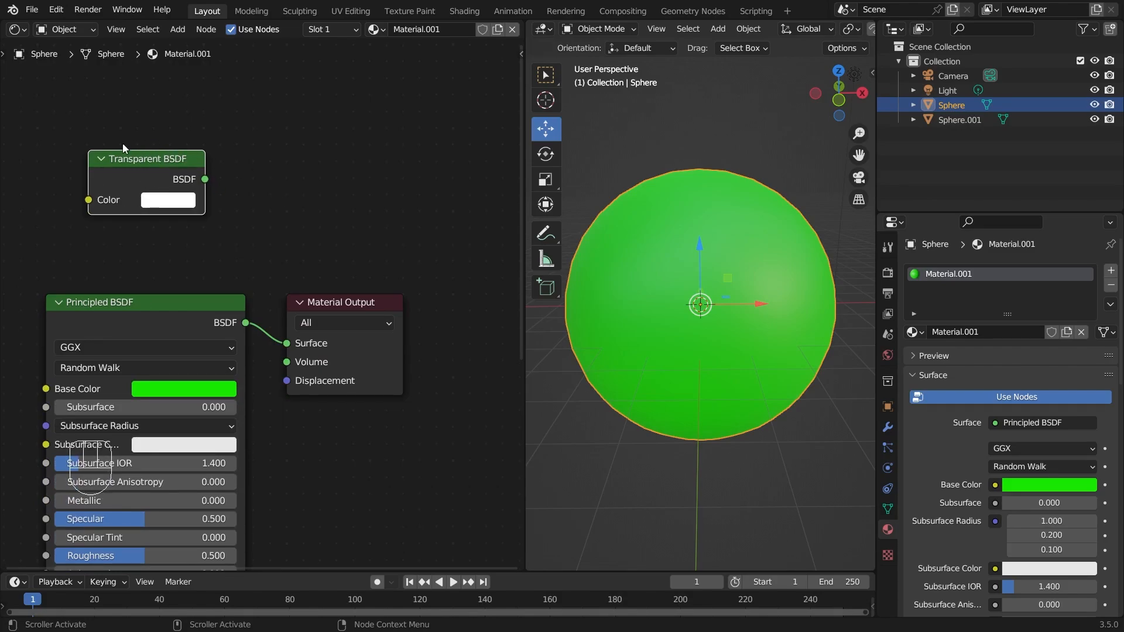
pyautogui.moveTo(287, 148); pyautogui.dragTo(311, 167, button='middle')
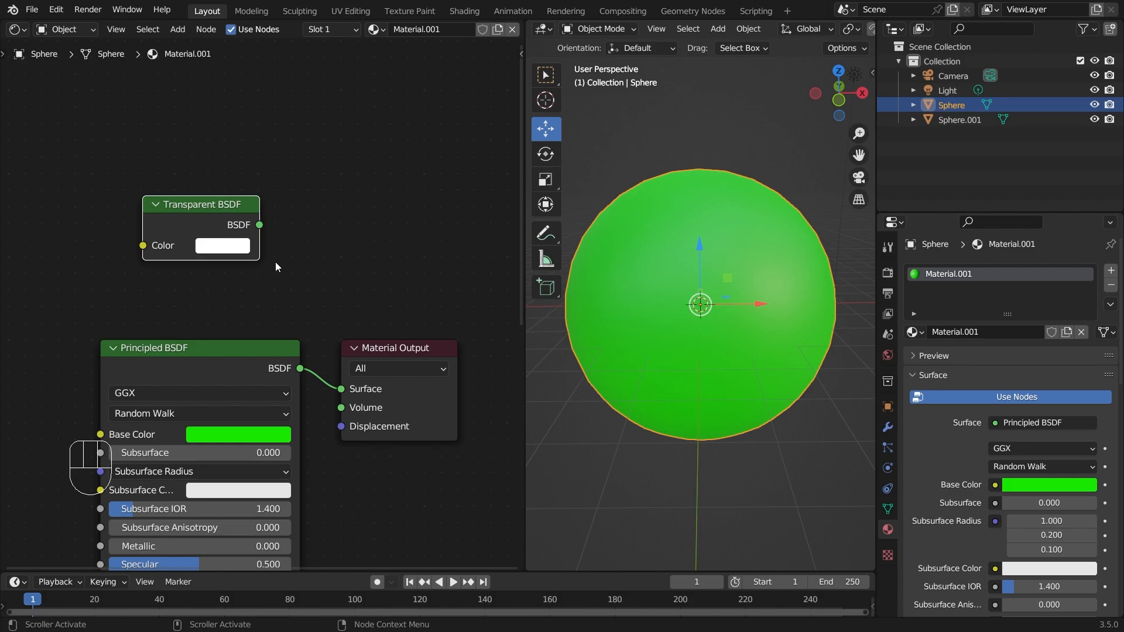
pyautogui.moveTo(150, 359); pyautogui.dragTo(159, 319, button='middle')
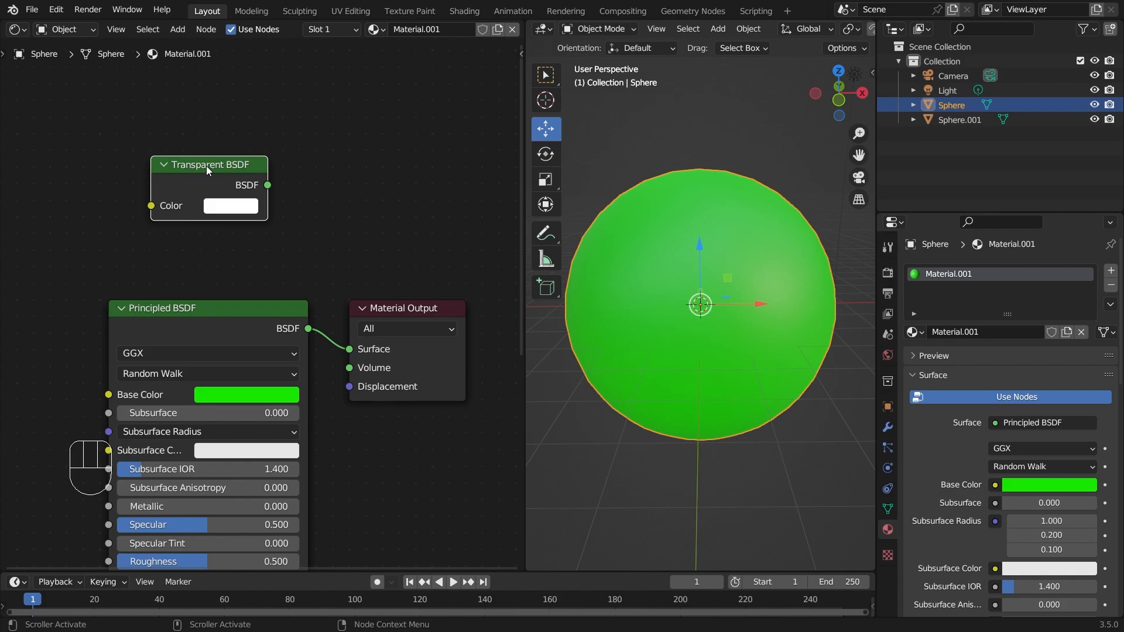
pyautogui.moveTo(215, 312); pyautogui.dragTo(117, 272)
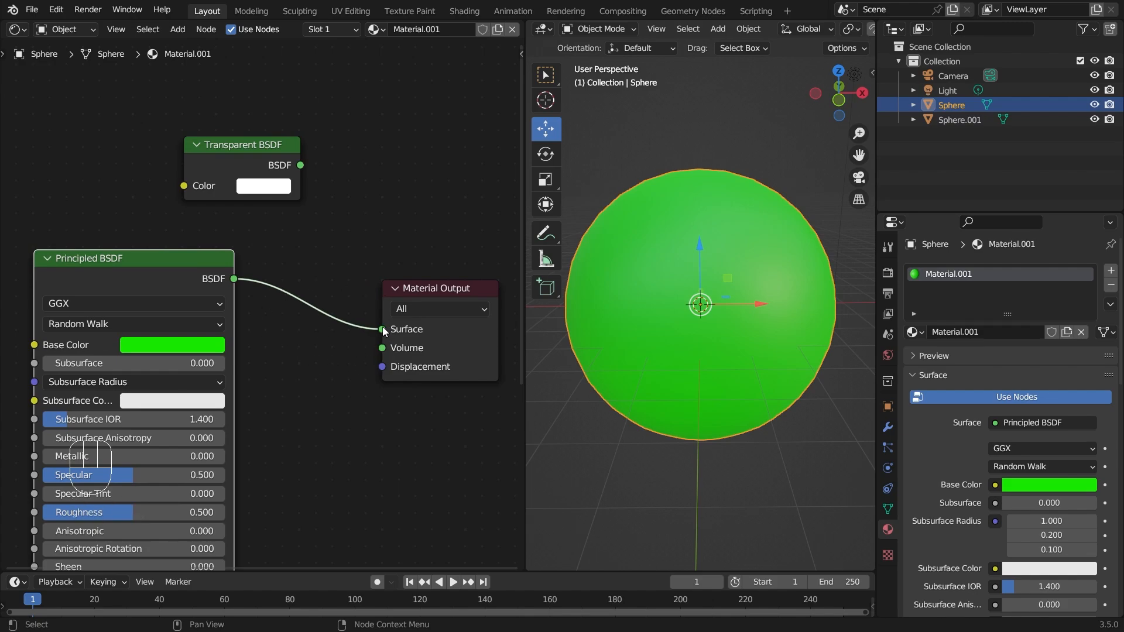
# Disconnect the Principled BSDF from the Material Output's Surface input and view the green sphere without a surface shader
pyautogui.moveTo(383, 330); pyautogui.dragTo(348, 327)
pyautogui.moveTo(242, 283); pyautogui.dragTo(243, 284)
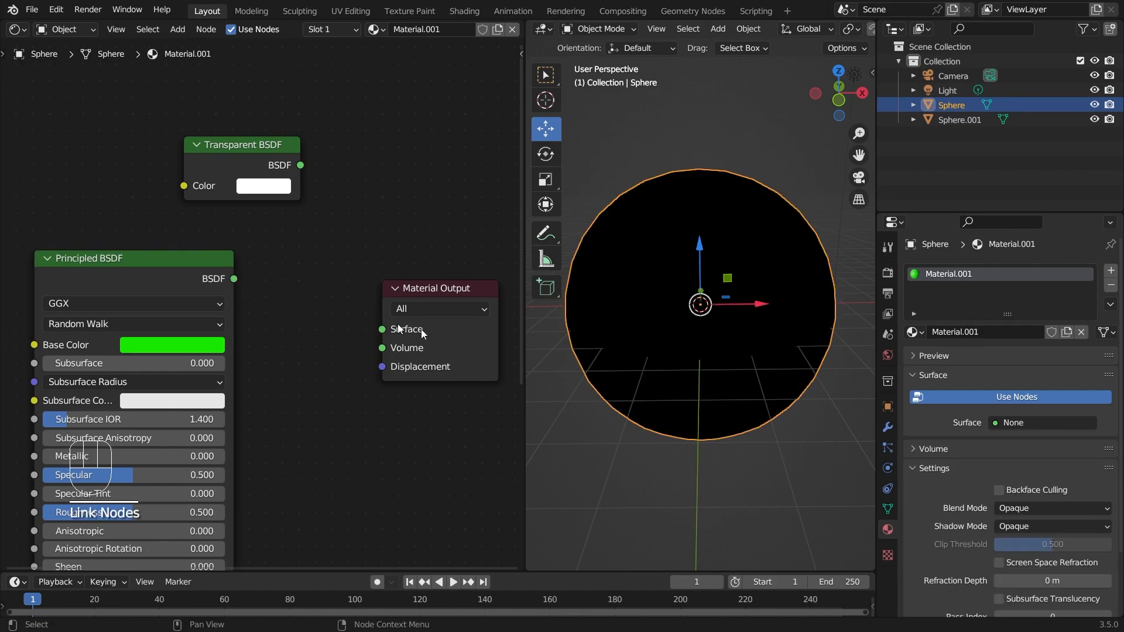
pyautogui.scroll(-4, 722, 302)
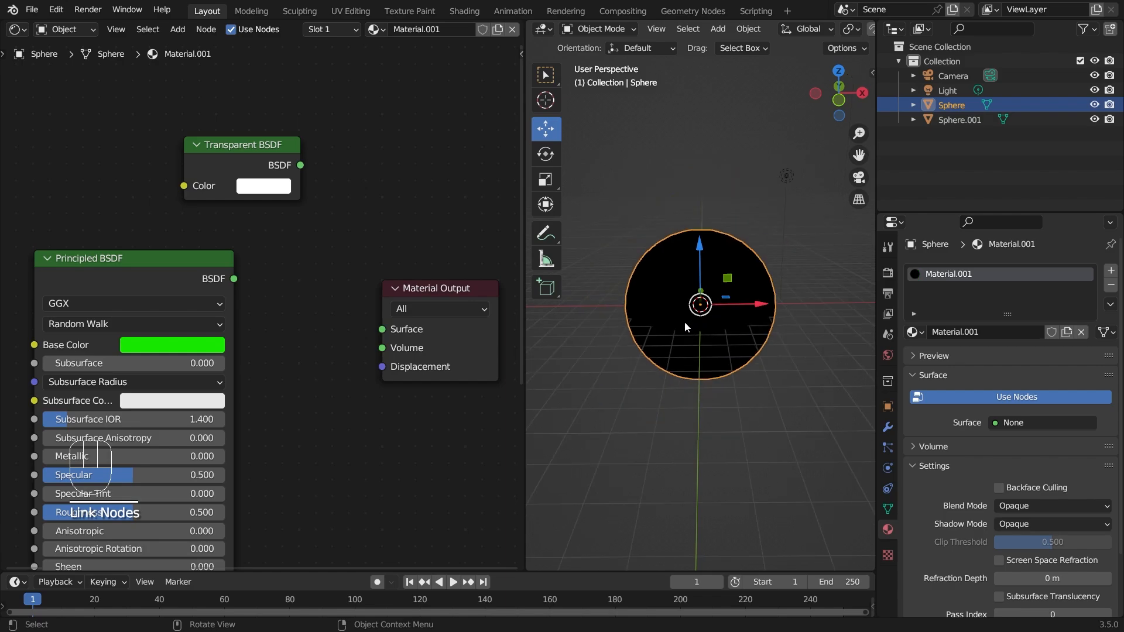
pyautogui.moveTo(684, 321); pyautogui.dragTo(666, 342, button='middle')
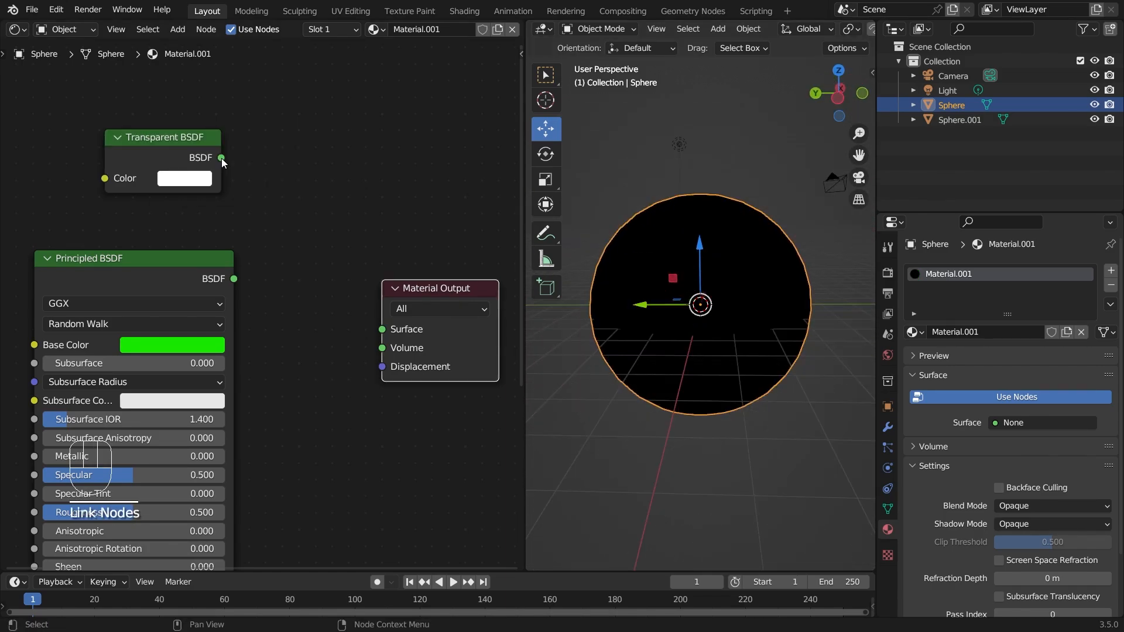
# Try connecting the Transparent BSDF straight to the Material Output's Surface input, view the sphere from several angles, and undo the connection
pyautogui.moveTo(221, 158); pyautogui.dragTo(385, 330)
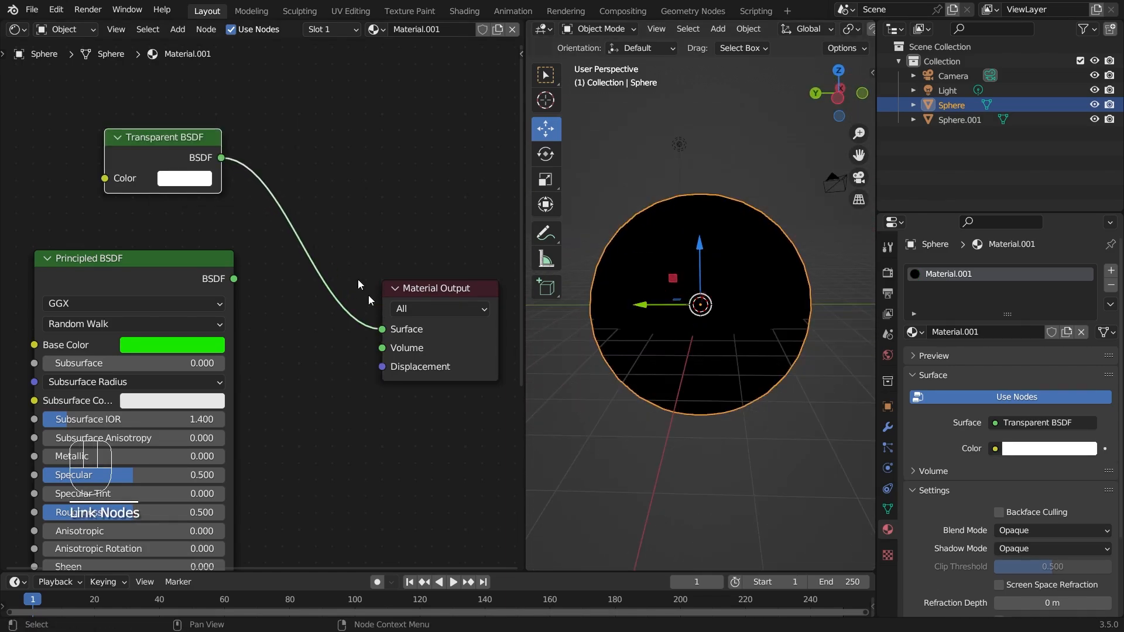
pyautogui.scroll(1, 194, 195)
pyautogui.moveTo(369, 181); pyautogui.dragTo(269, 216, button='middle')
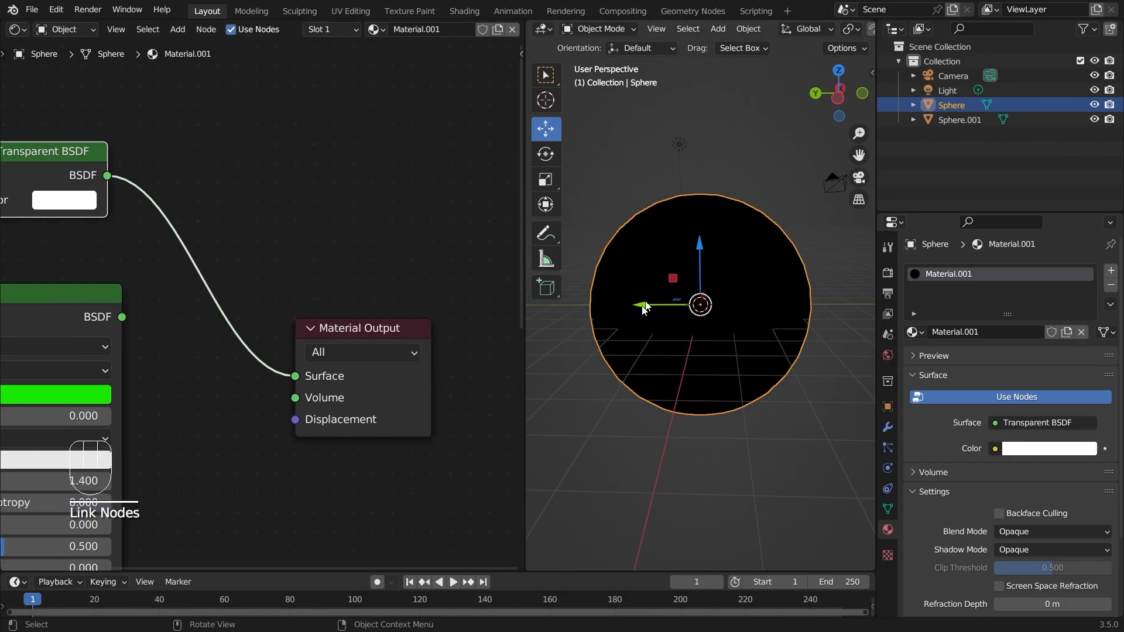
pyautogui.moveTo(650, 304); pyautogui.dragTo(738, 310, button='middle')
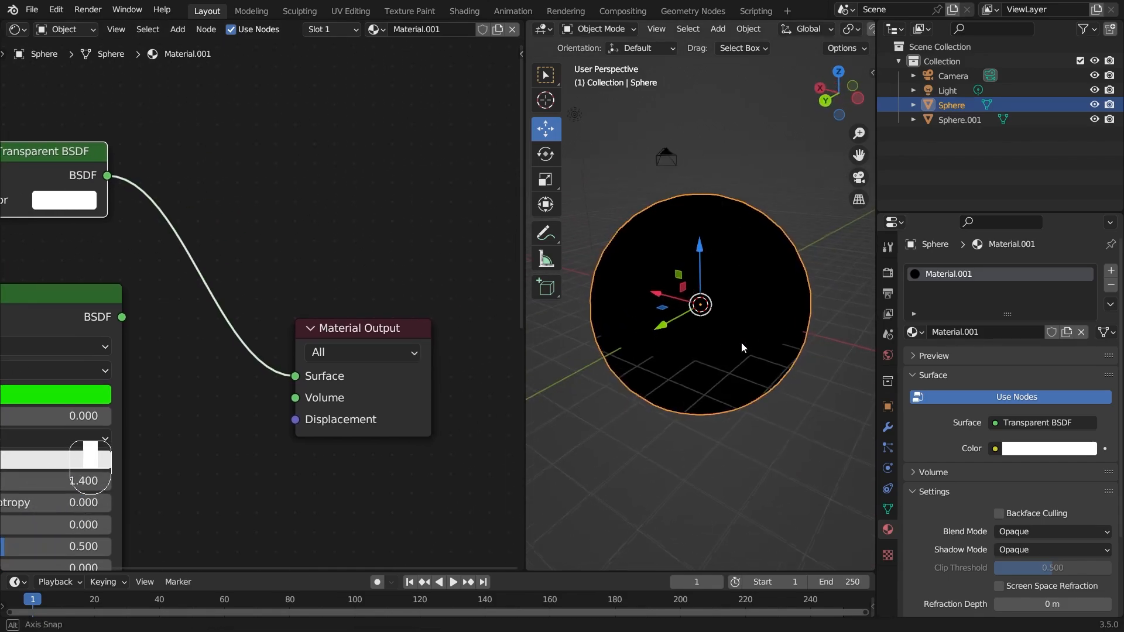
pyautogui.moveTo(527, 298); pyautogui.dragTo(464, 298)
pyautogui.moveTo(639, 321); pyautogui.dragTo(761, 307, button='middle')
pyautogui.moveTo(638, 360); pyautogui.dragTo(728, 353, button='middle')
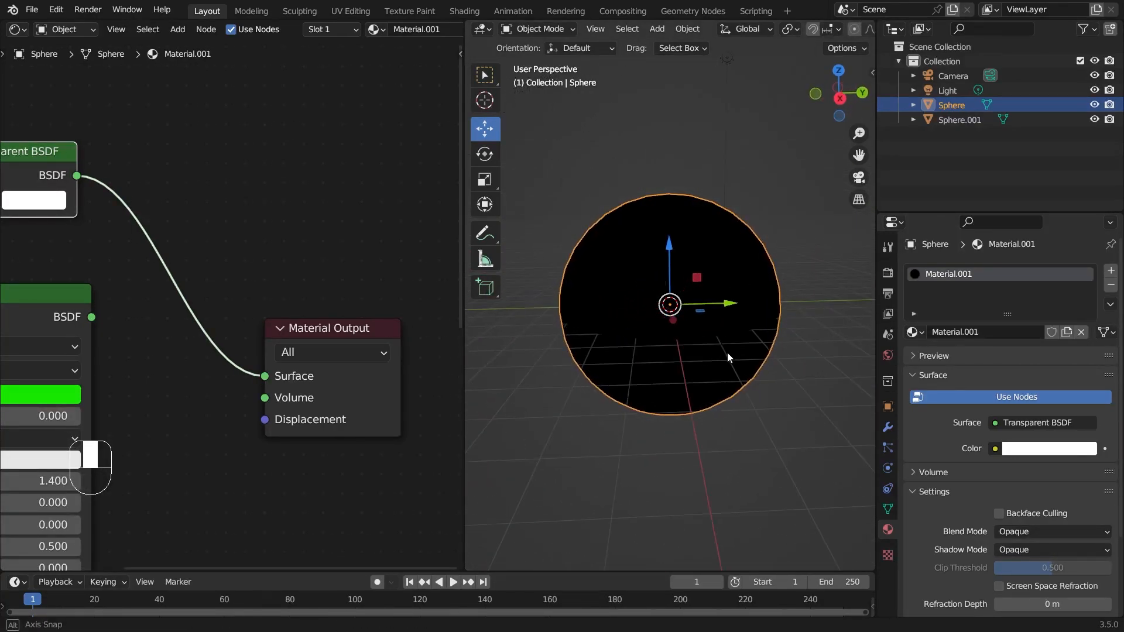
pyautogui.hotkey('ctrl', 'z')
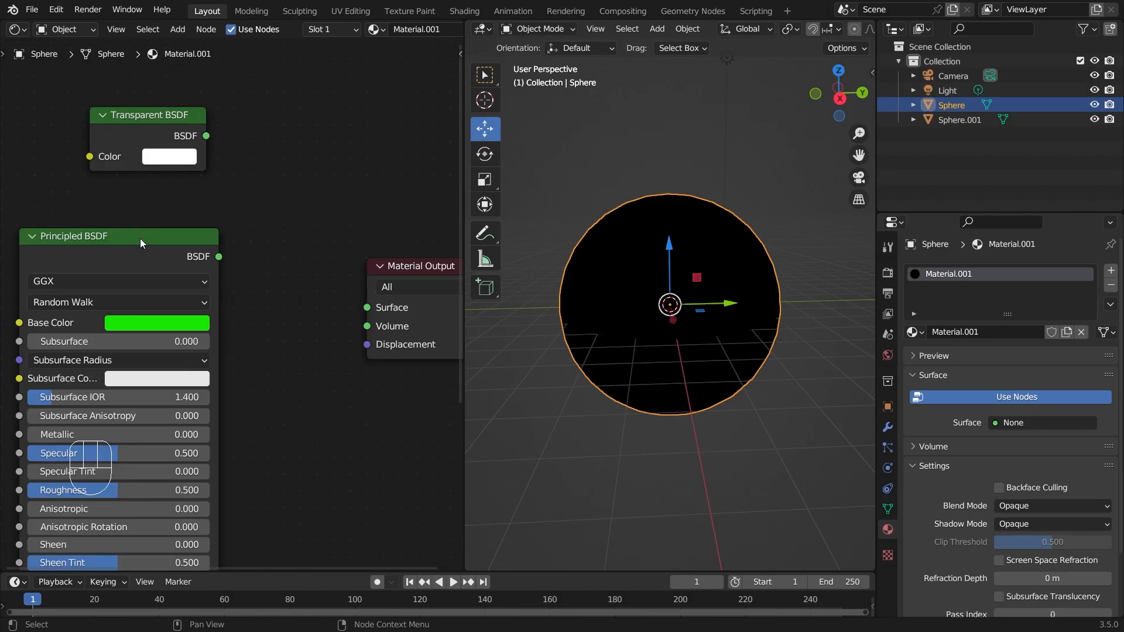
# Move the Principled BSDF node away from the Material Output and shift the Transparent BSDF node slightly down
pyautogui.moveTo(154, 240); pyautogui.dragTo(74, 318)
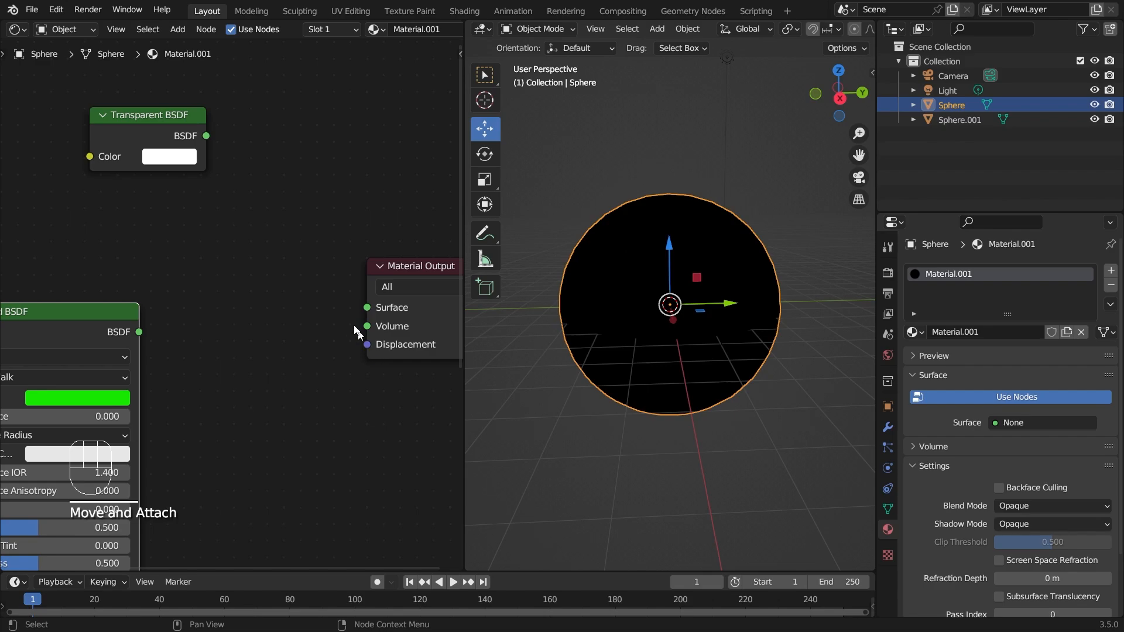
pyautogui.moveTo(270, 186); pyautogui.dragTo(243, 194, button='middle')
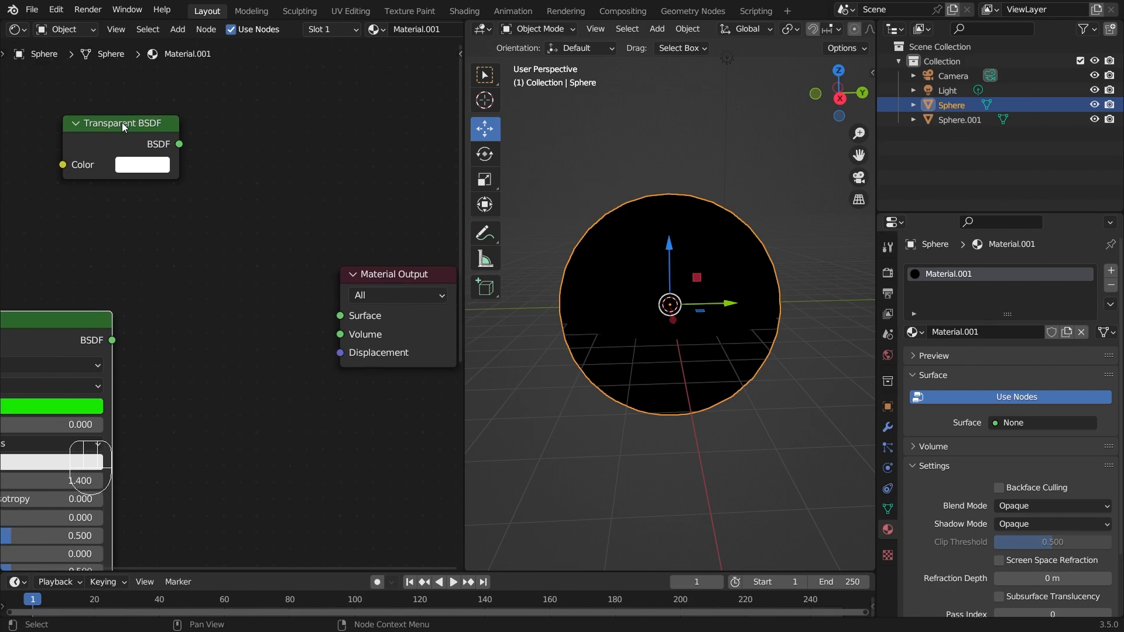
pyautogui.moveTo(124, 127); pyautogui.dragTo(117, 159)
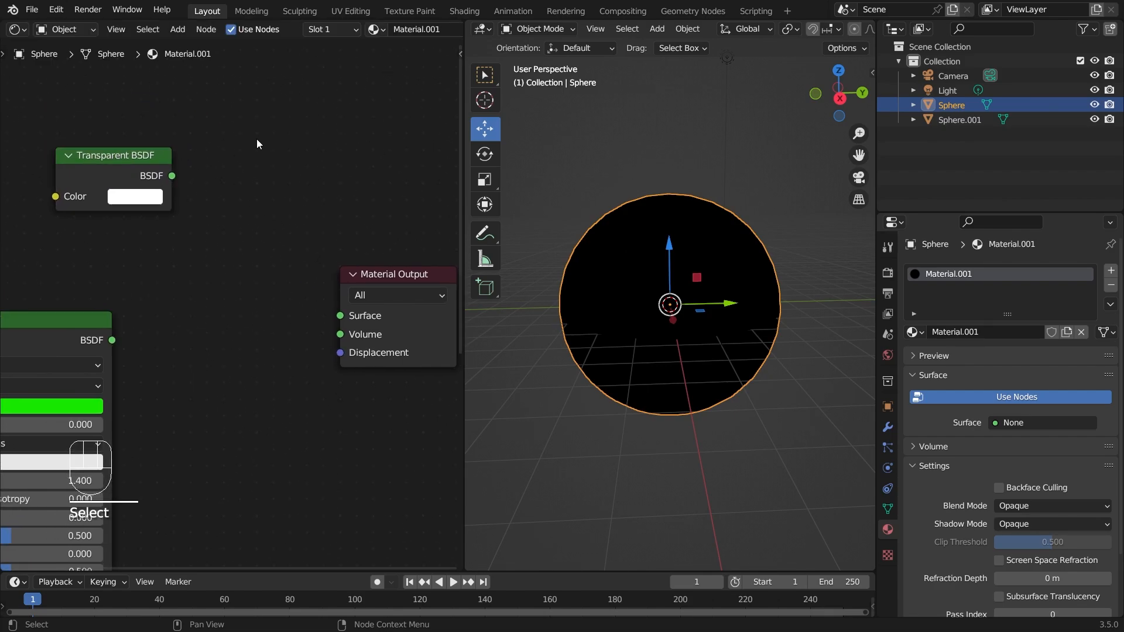
# Add a Mix Shader node between the Transparent BSDF and the Material Output
pyautogui.hotkey('shift', 'a')
pyautogui.click(257, 139)
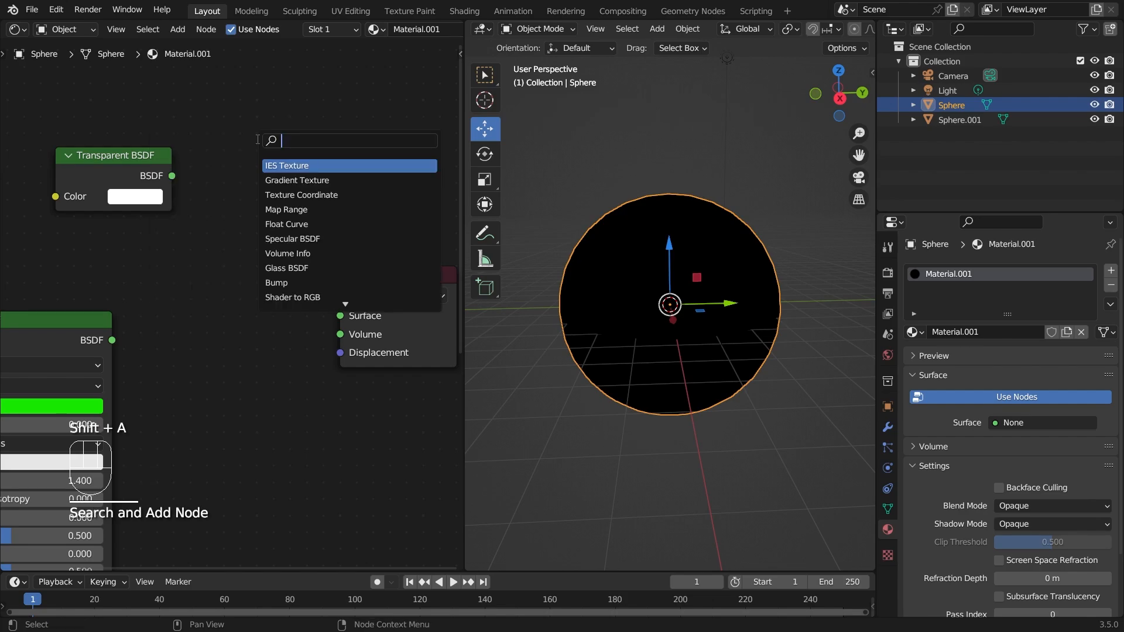
pyautogui.write('mix')
pyautogui.click(287, 180)
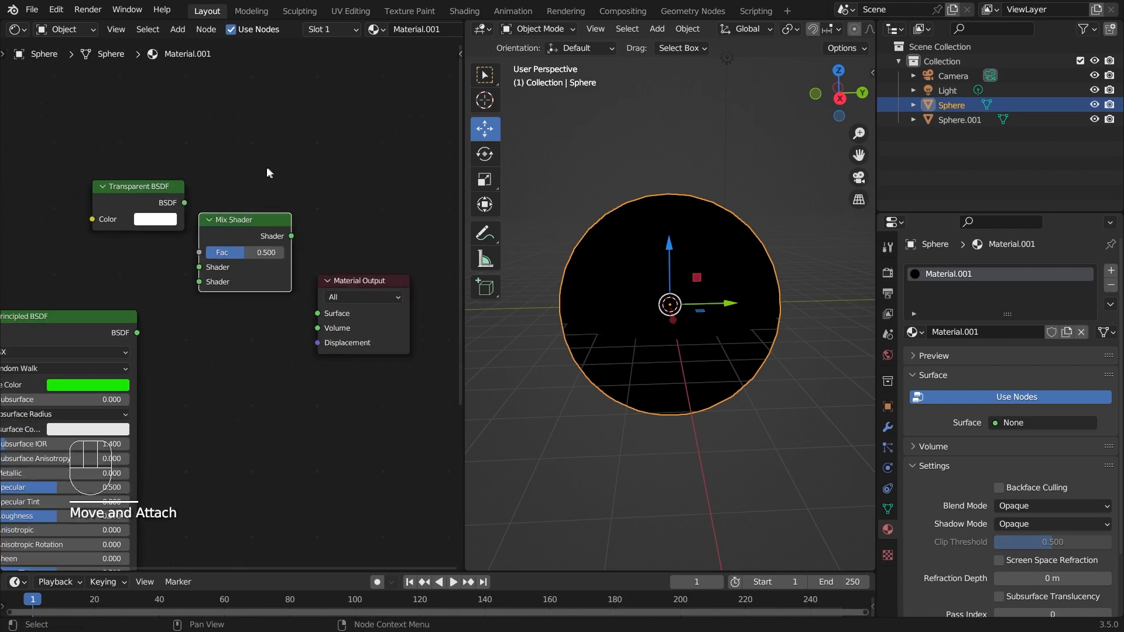
pyautogui.scroll(-1, 283, 80)
pyautogui.moveTo(283, 80); pyautogui.dragTo(257, 141, button='middle')
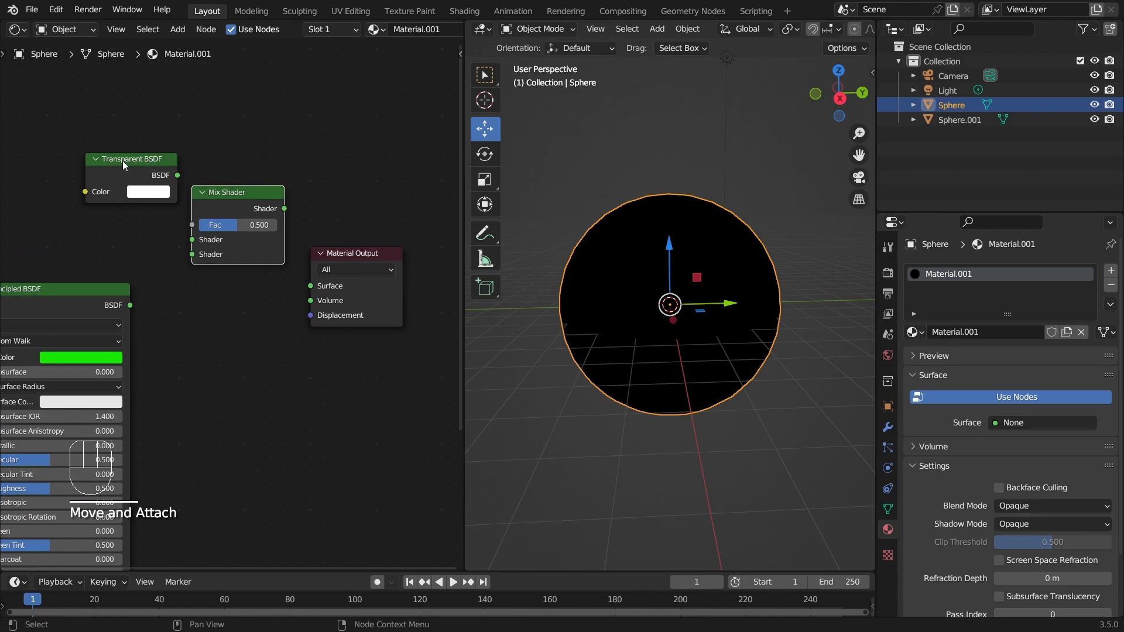
# Move the Transparent BSDF away from the Mix Shader and connect its BSDF output to the Mix Shader's first Shader input
pyautogui.moveTo(124, 165); pyautogui.dragTo(82, 165)
pyautogui.moveTo(224, 140)
pyautogui.mouseDown(button='middle')
pyautogui.moveTo(279, 134)
pyautogui.moveTo(224, 138)
pyautogui.mouseUp(button='middle')
pyautogui.moveTo(117, 168); pyautogui.dragTo(172, 233)
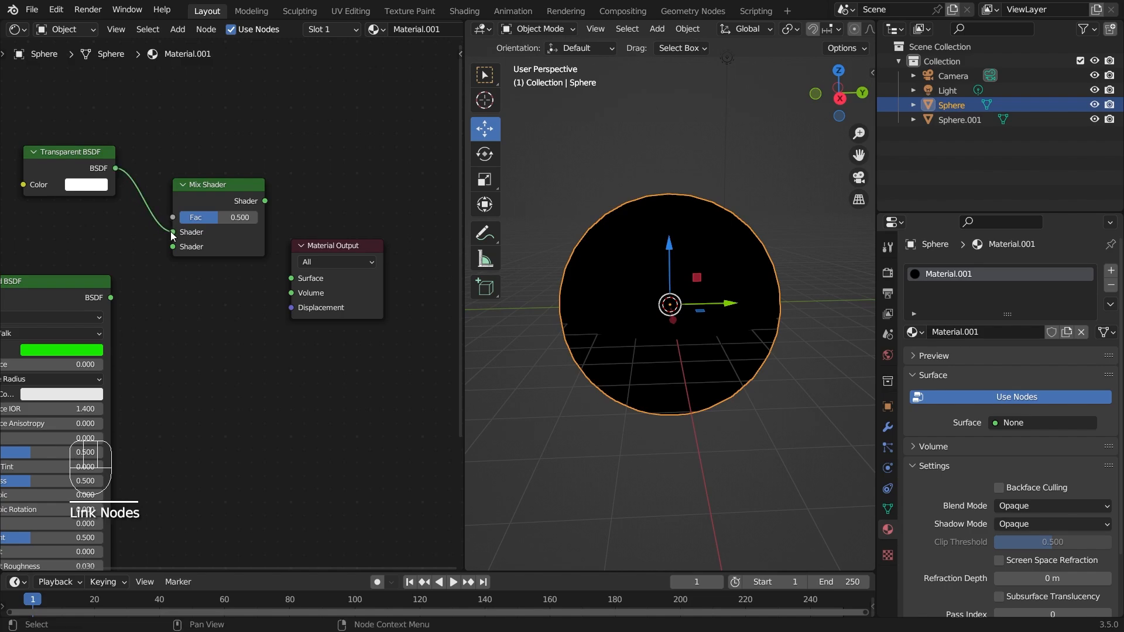
pyautogui.moveTo(174, 271); pyautogui.dragTo(196, 209, button='middle')
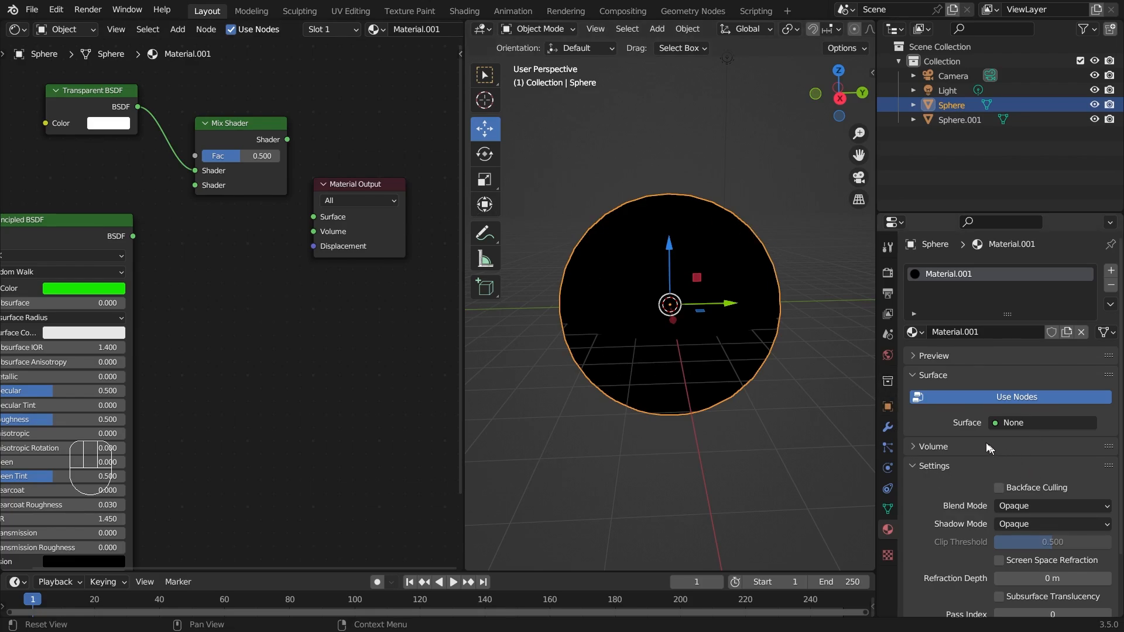
# Examine the available Surface shaders and try connecting the Principled BSDF directly to the Material Output's Surface input
pyautogui.click(1003, 422)
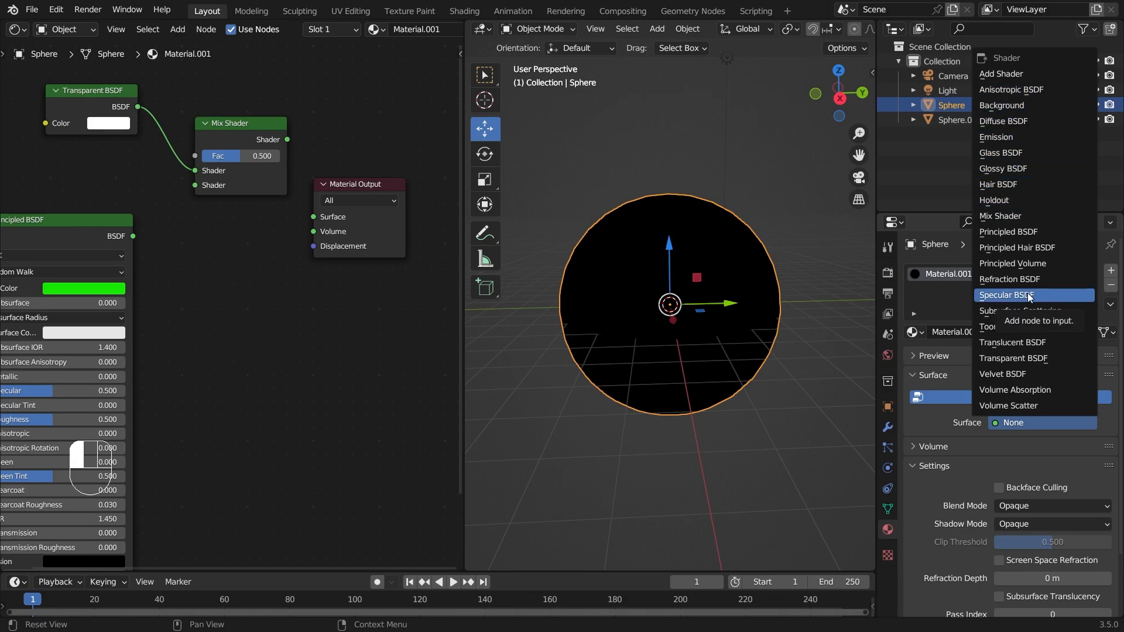
pyautogui.moveTo(35, 221); pyautogui.dragTo(130, 221)
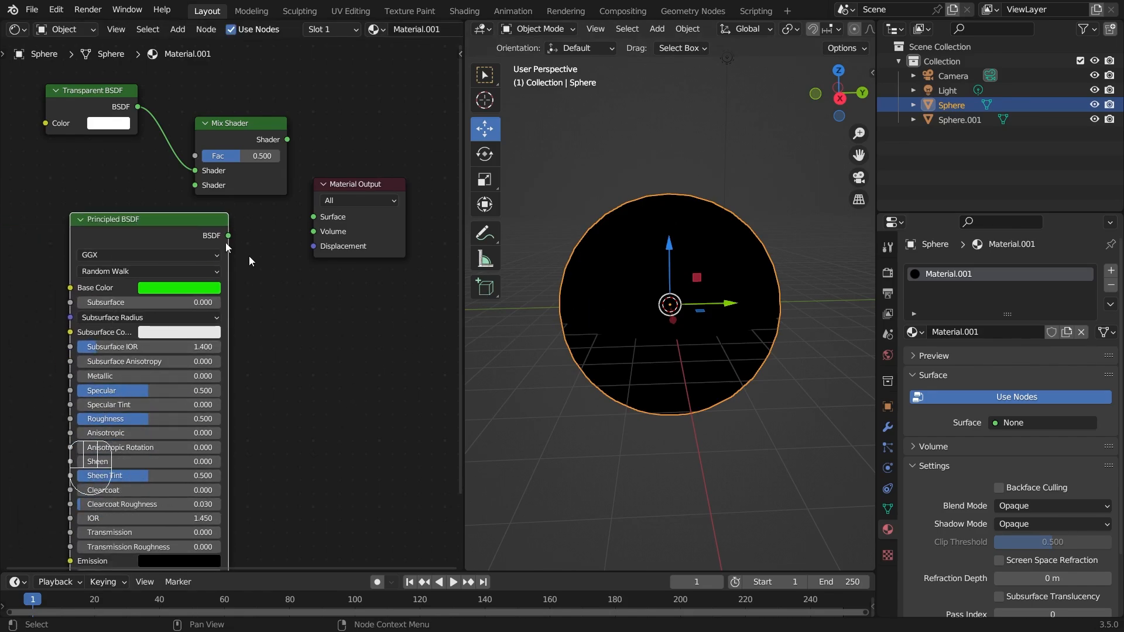
pyautogui.moveTo(229, 237); pyautogui.dragTo(314, 217)
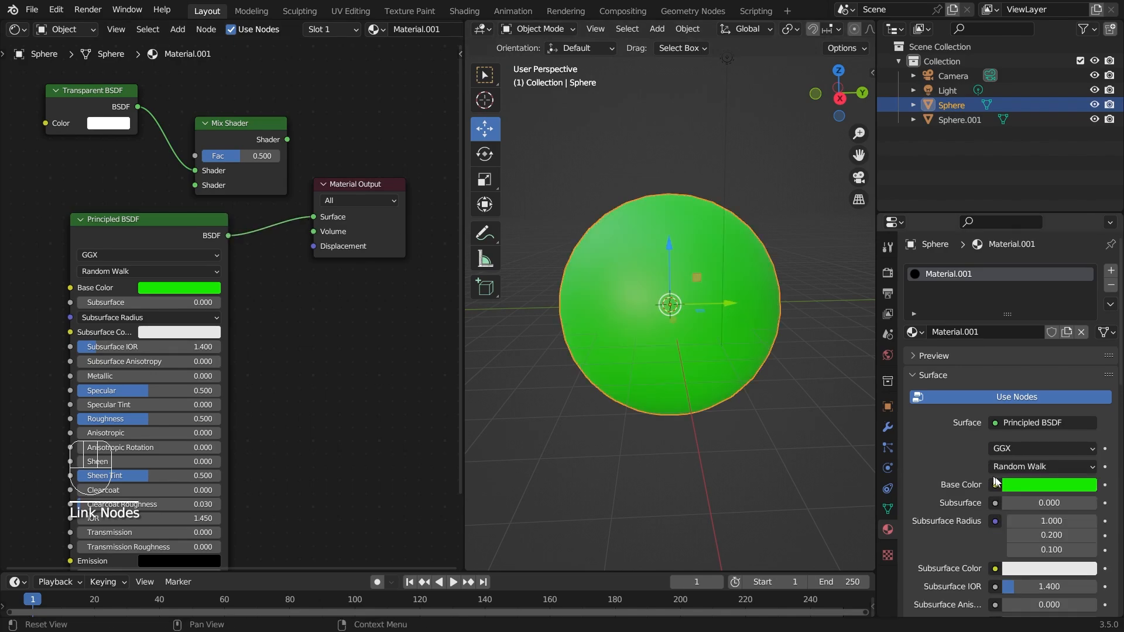
pyautogui.click(1035, 428)
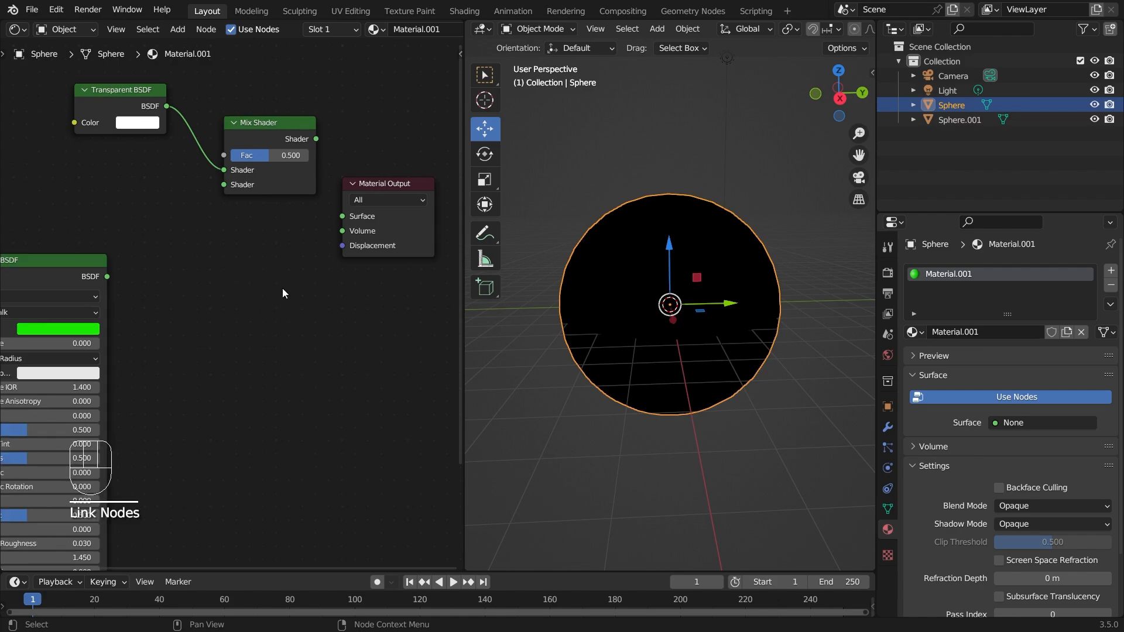
# Add a Specular BSDF node, place it below the Transparent BSDF, and move the Principled BSDF out of the way
pyautogui.click(269, 279)
pyautogui.hotkey('shift', 'a')
pyautogui.click(266, 276)
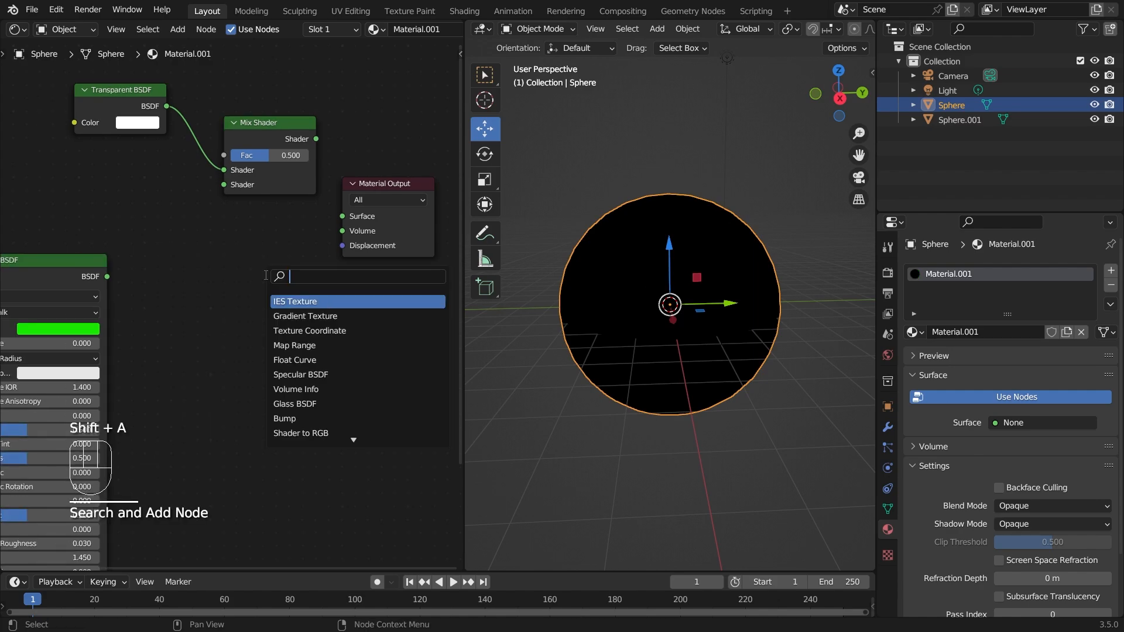
pyautogui.write('spec')
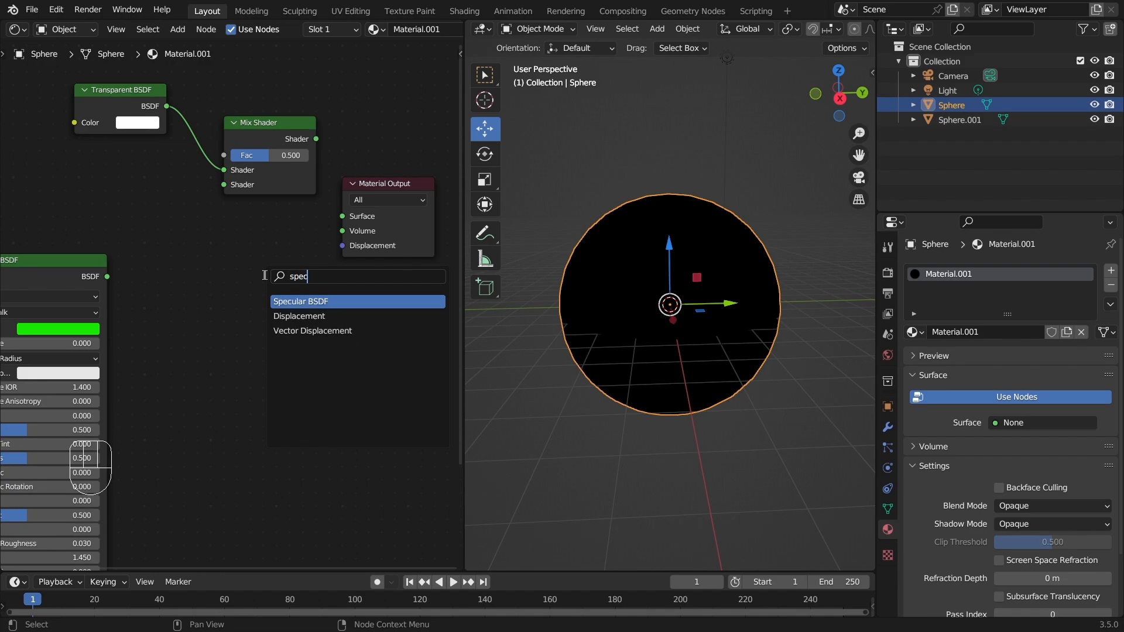
pyautogui.click(301, 301)
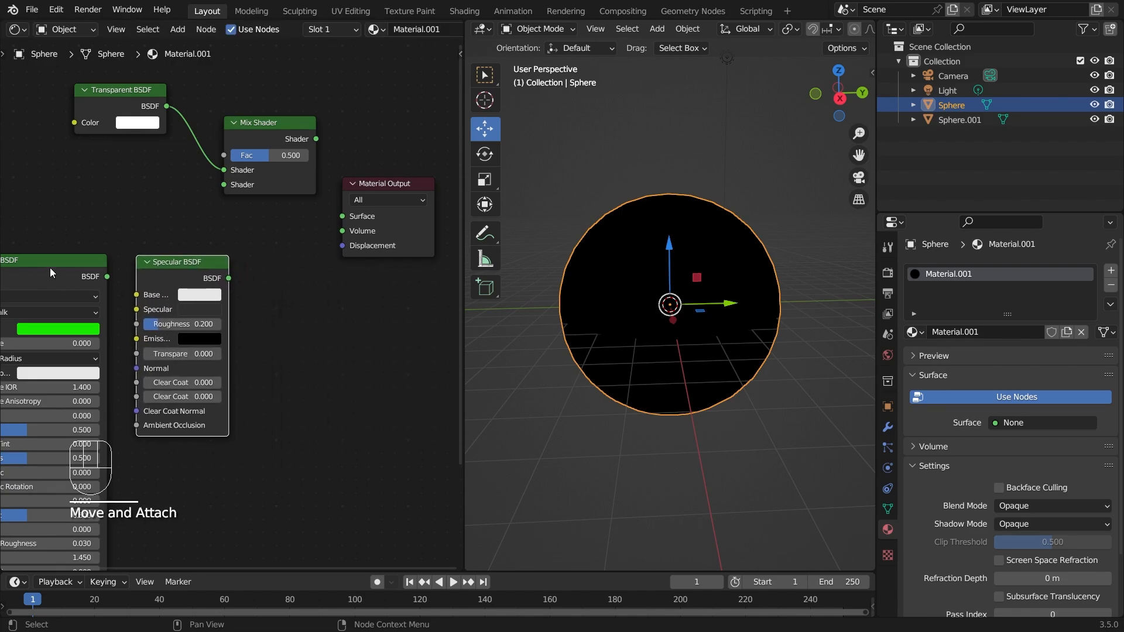
pyautogui.moveTo(50, 269); pyautogui.dragTo(7, 307)
pyautogui.moveTo(176, 223); pyautogui.dragTo(148, 205)
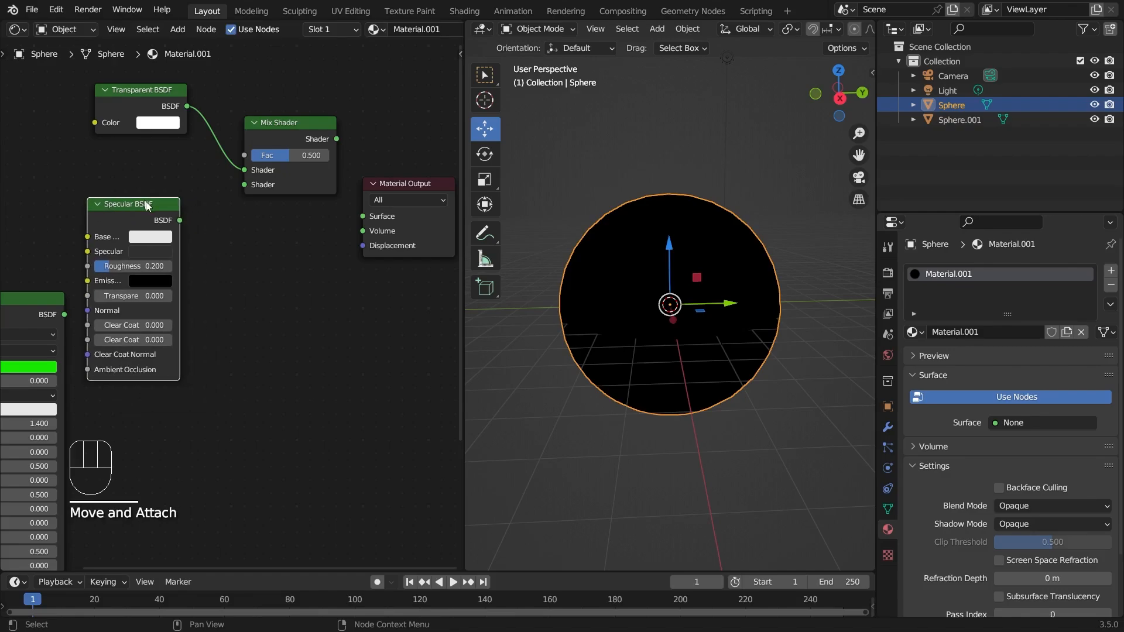
# Connect the Specular BSDF to the Mix Shader's second Shader input and the Mix Shader's output to the Material Output's Surface
pyautogui.moveTo(169, 220); pyautogui.dragTo(140, 287, button='middle')
pyautogui.moveTo(151, 287); pyautogui.dragTo(215, 252)
pyautogui.moveTo(220, 304); pyautogui.dragTo(153, 329, button='middle')
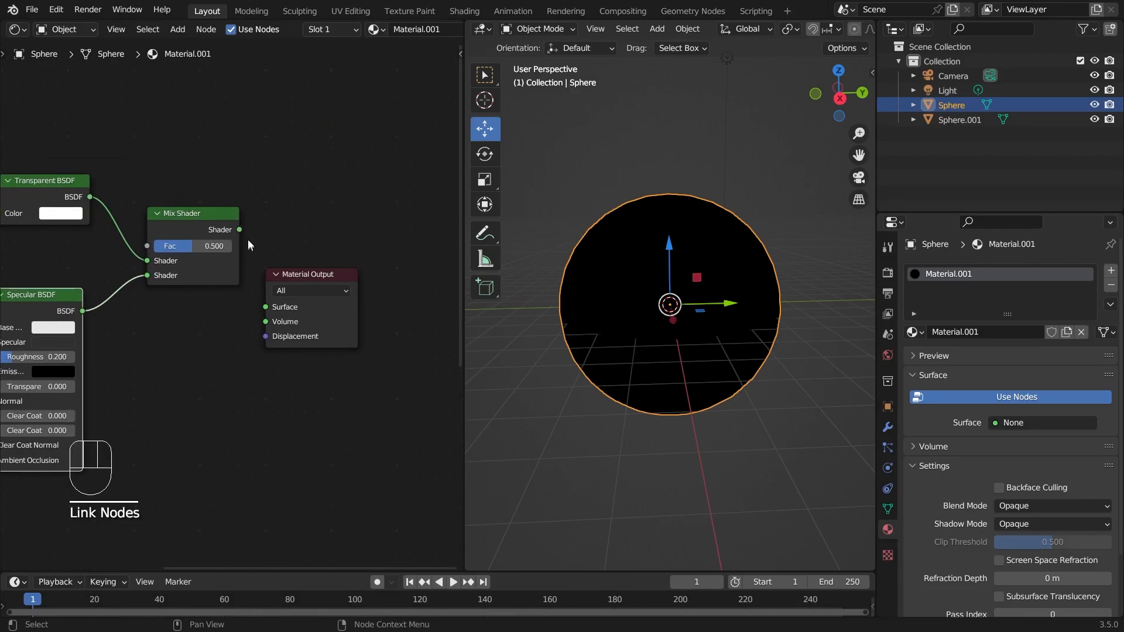
pyautogui.moveTo(281, 275); pyautogui.dragTo(333, 175)
pyautogui.moveTo(239, 230); pyautogui.dragTo(316, 207)
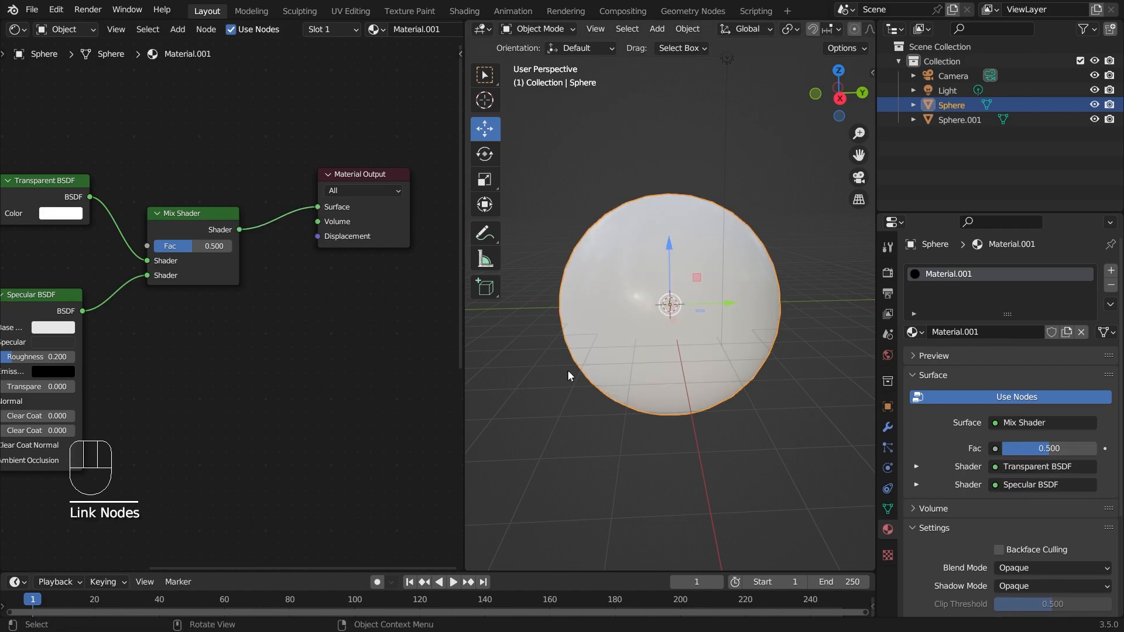
# Set the Specular BSDF's Base Color to yellow with hue 0.122, saturation 1.000 and value 0.800
pyautogui.moveTo(583, 375); pyautogui.dragTo(695, 376, button='middle')
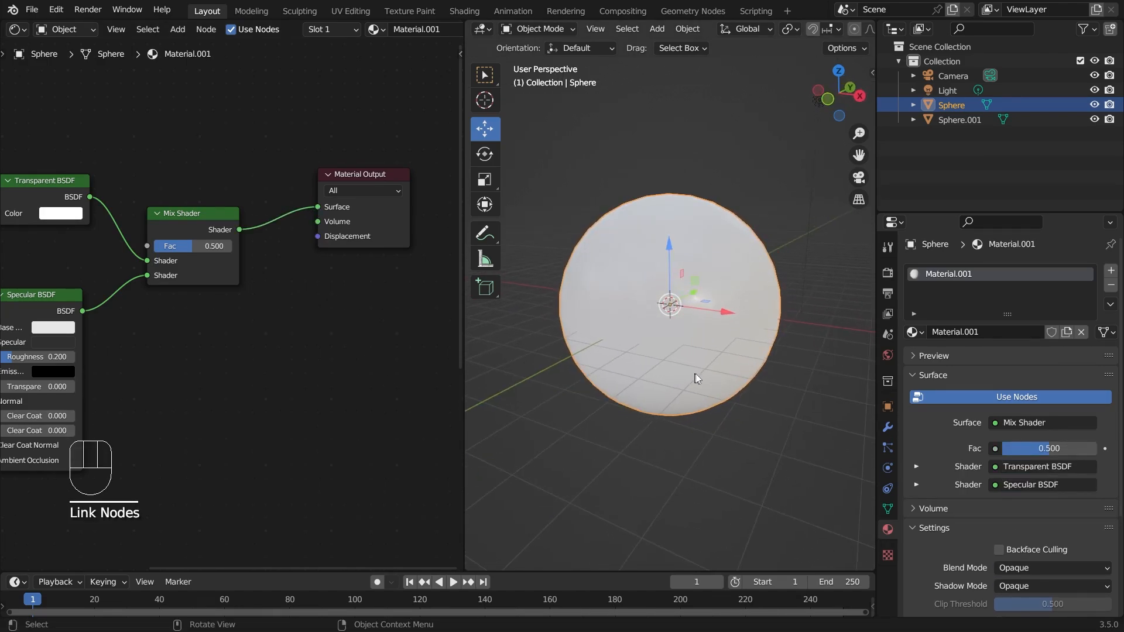
pyautogui.scroll(3, 740, 297)
pyautogui.scroll(-2, 740, 297)
pyautogui.moveTo(740, 297); pyautogui.dragTo(683, 247, button='middle')
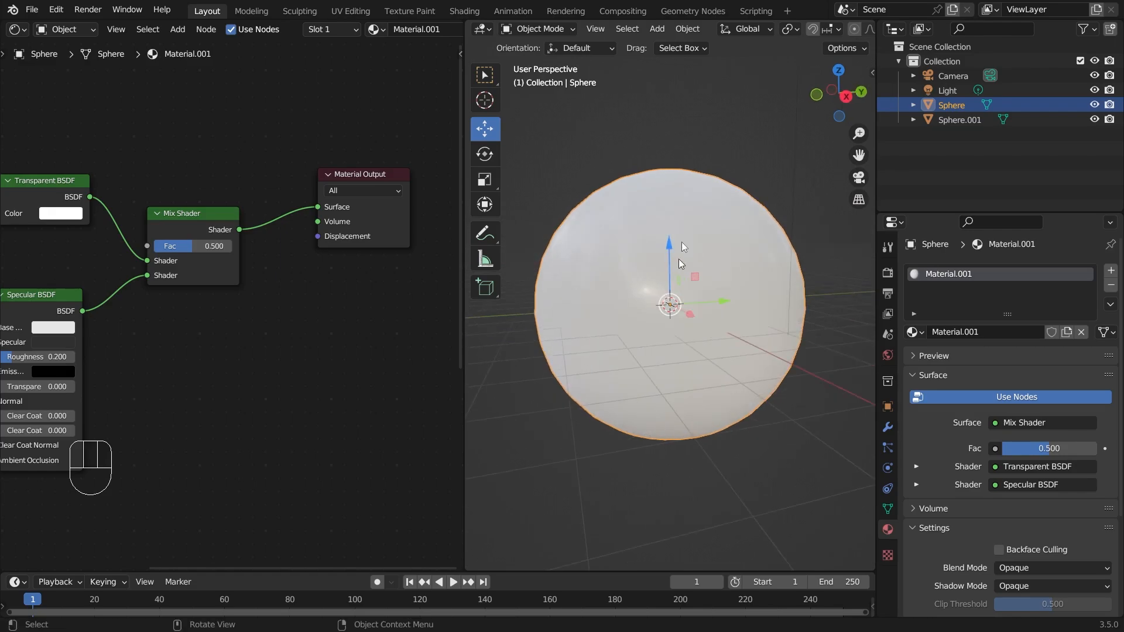
pyautogui.scroll(-2, 722, 353)
pyautogui.moveTo(716, 356); pyautogui.dragTo(563, 349, button='middle')
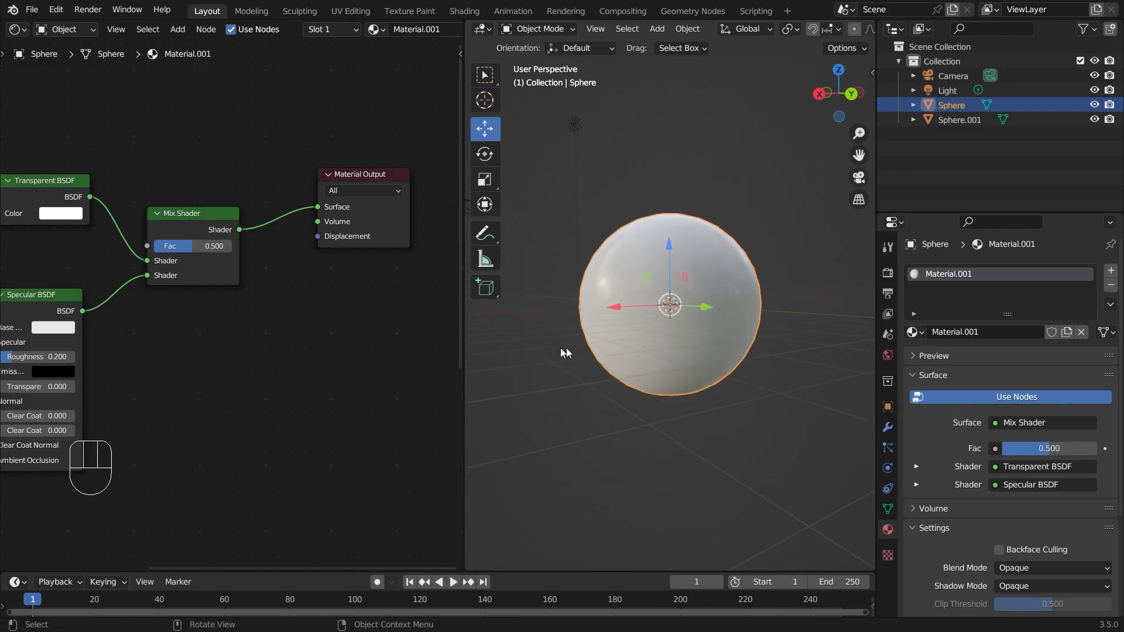
pyautogui.moveTo(178, 350); pyautogui.dragTo(266, 387, button='middle')
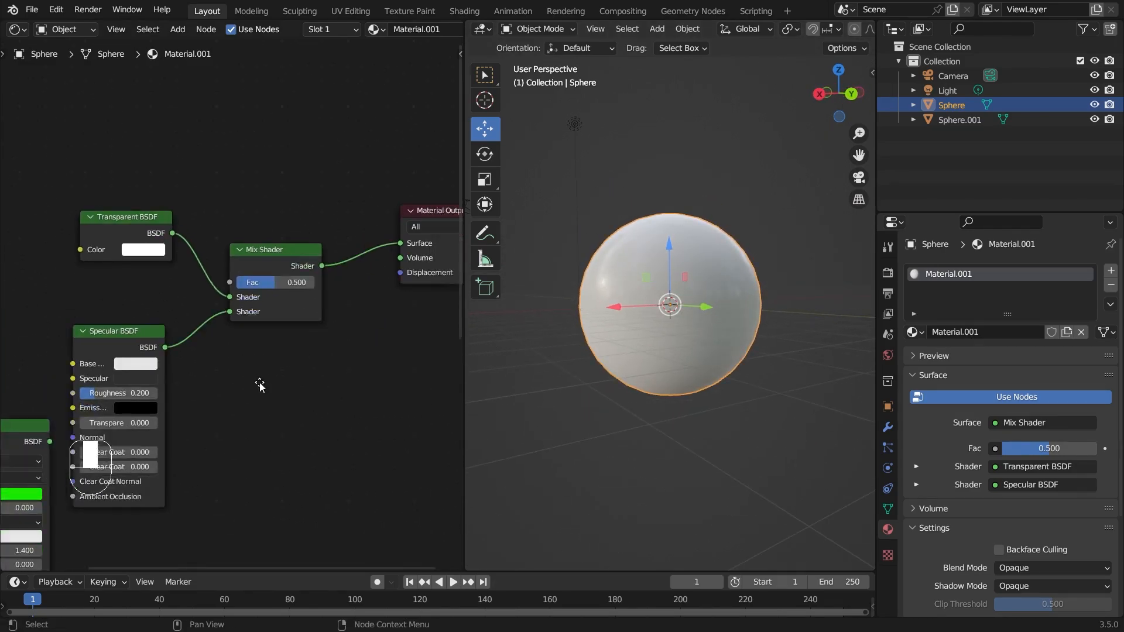
pyautogui.scroll(1, 244, 357)
pyautogui.click(124, 377)
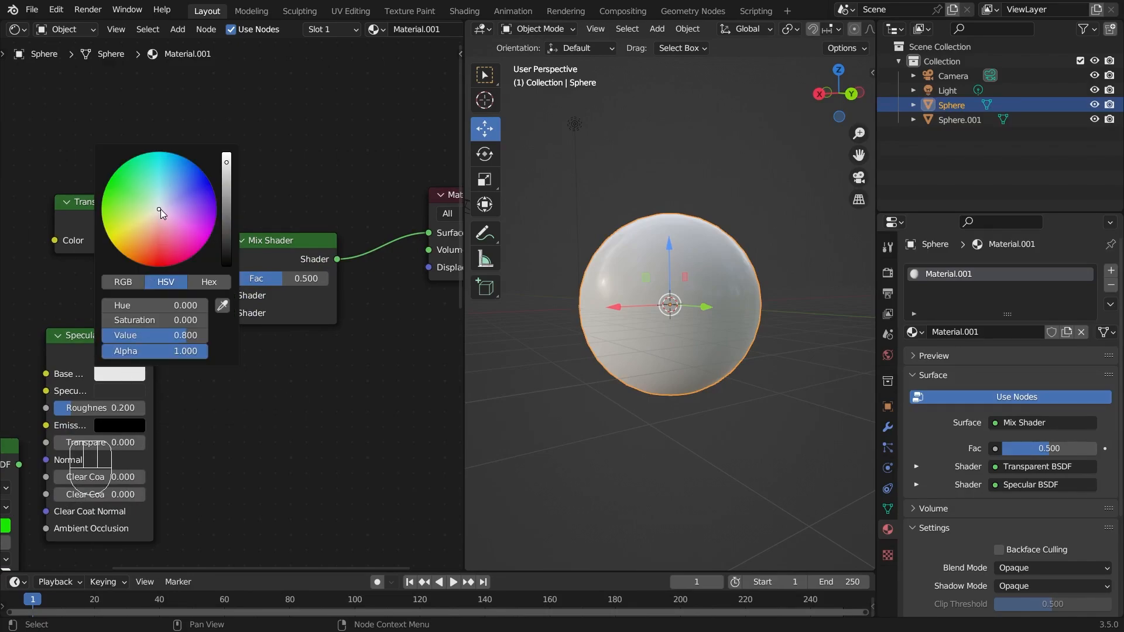
pyautogui.moveTo(161, 214)
pyautogui.mouseDown()
pyautogui.moveTo(108, 180)
pyautogui.moveTo(119, 250)
pyautogui.moveTo(178, 264)
pyautogui.moveTo(113, 244)
pyautogui.mouseUp()
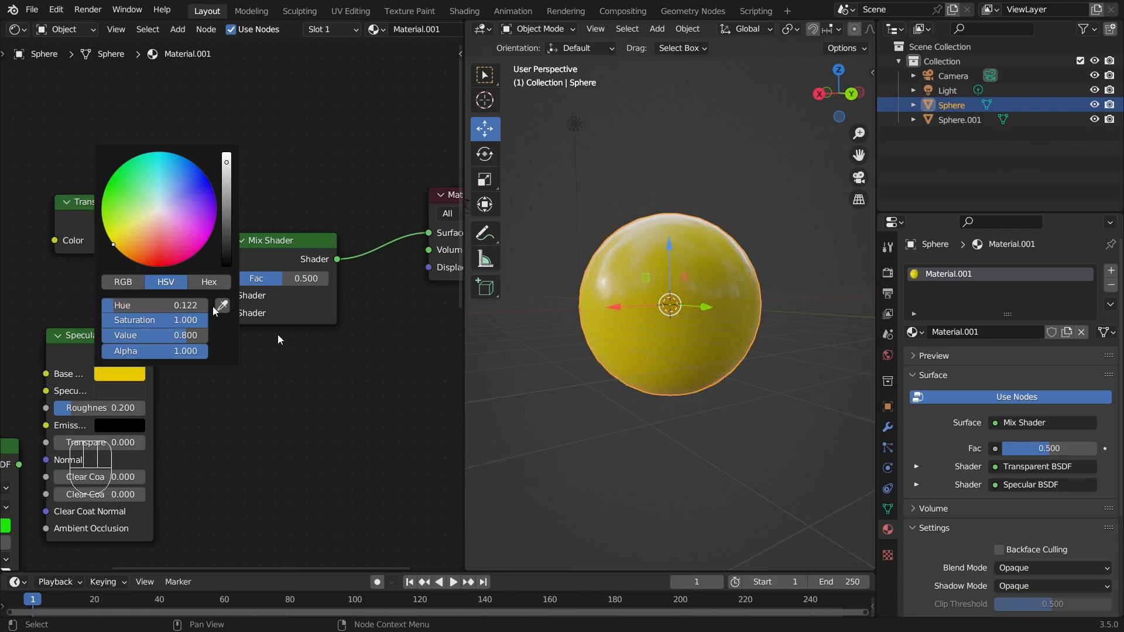
# Set the Mix Shader's Fac to 0.000
pyautogui.moveTo(661, 366); pyautogui.dragTo(657, 461, button='middle')
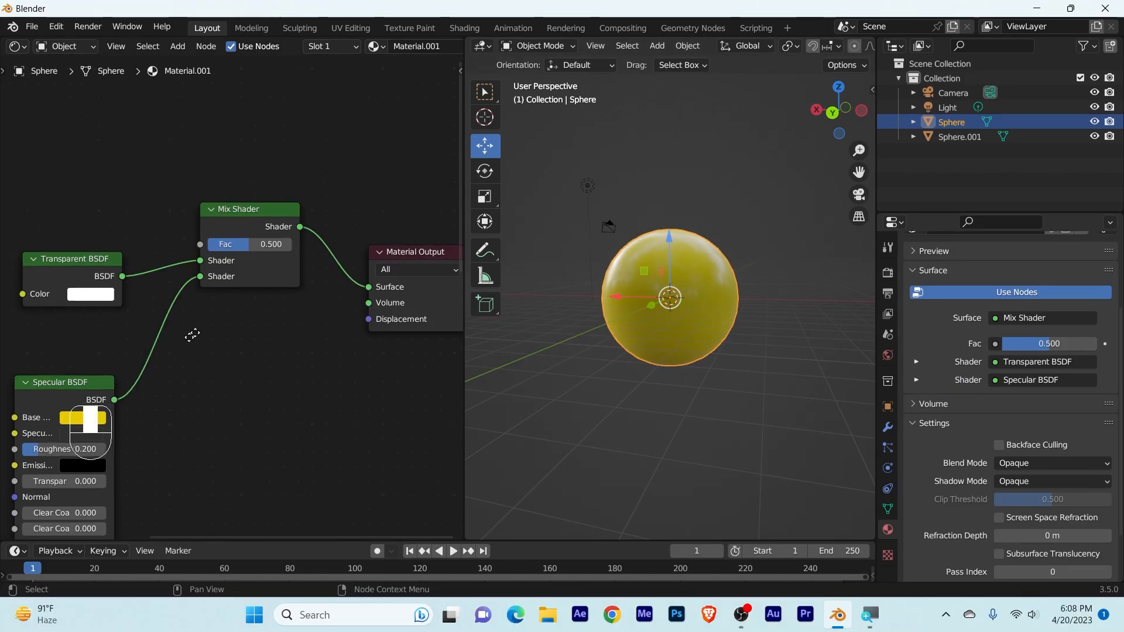
pyautogui.moveTo(193, 335); pyautogui.dragTo(198, 420, button='middle')
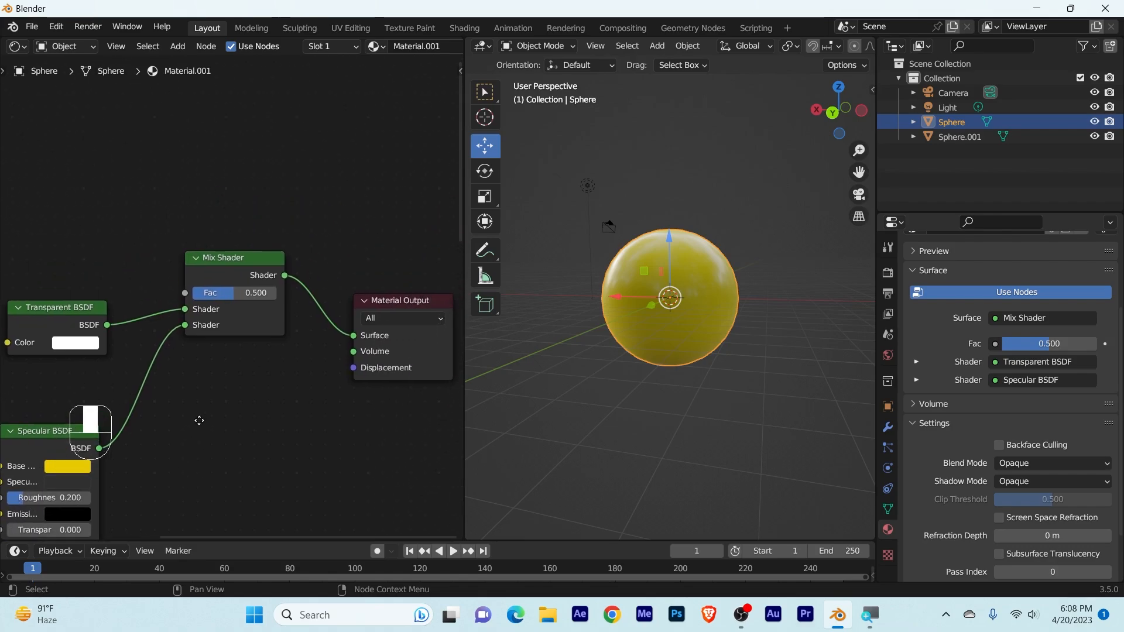
pyautogui.scroll(3, 215, 295)
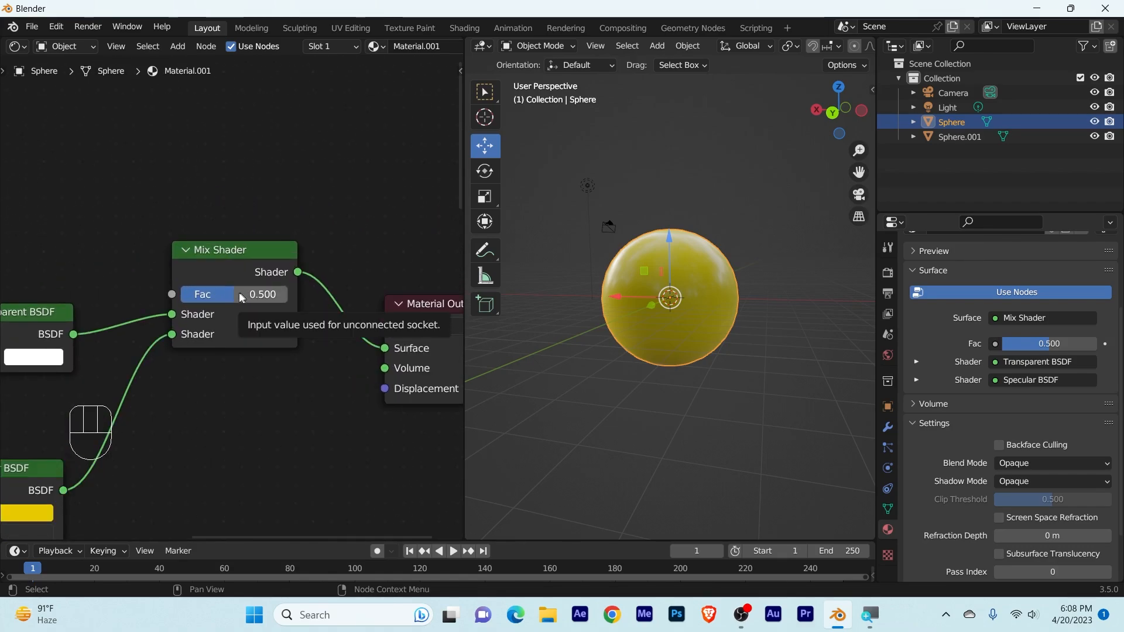
pyautogui.moveTo(231, 299); pyautogui.dragTo(176, 298)
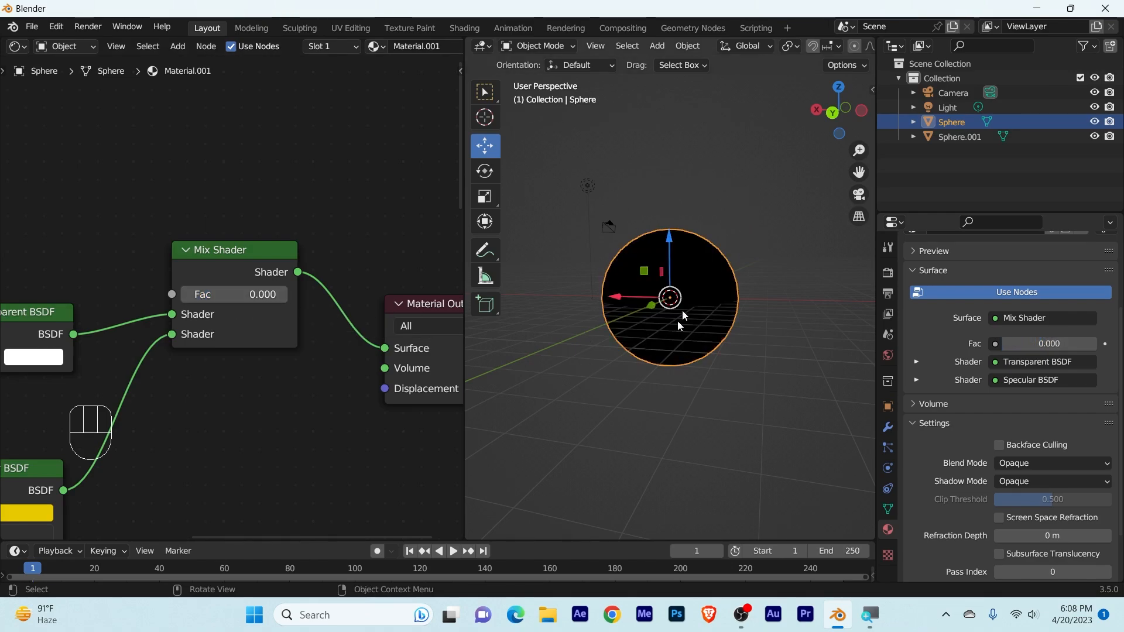
# Set the outer sphere material's Blend Mode to Alpha Blend
pyautogui.scroll(3, 677, 350)
pyautogui.scroll(-3, 940, 461)
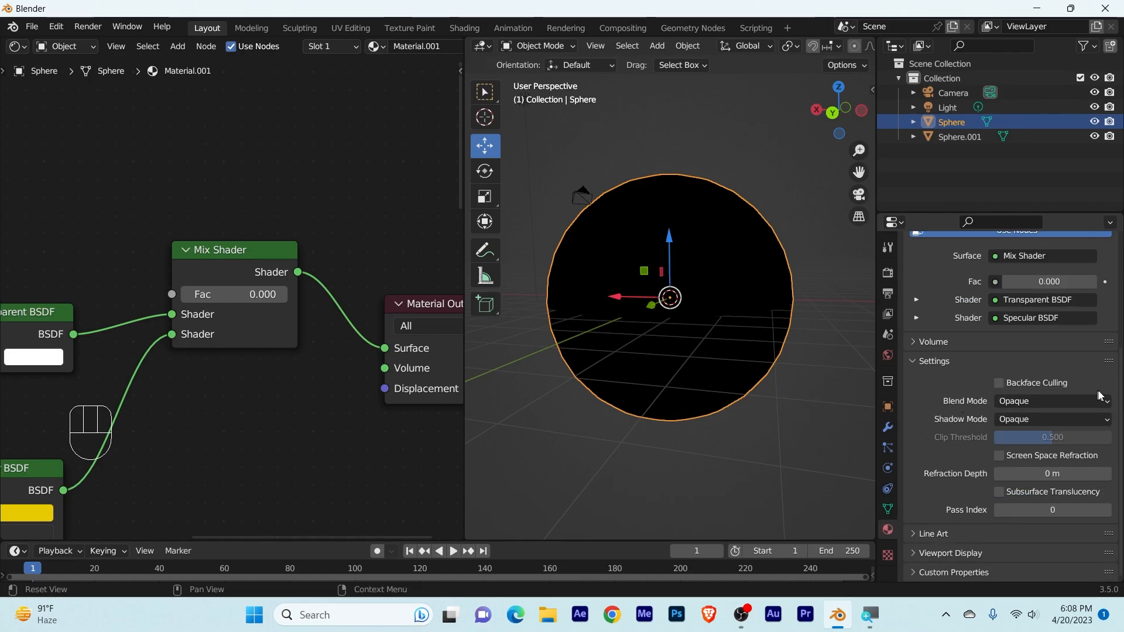
pyautogui.press('super')
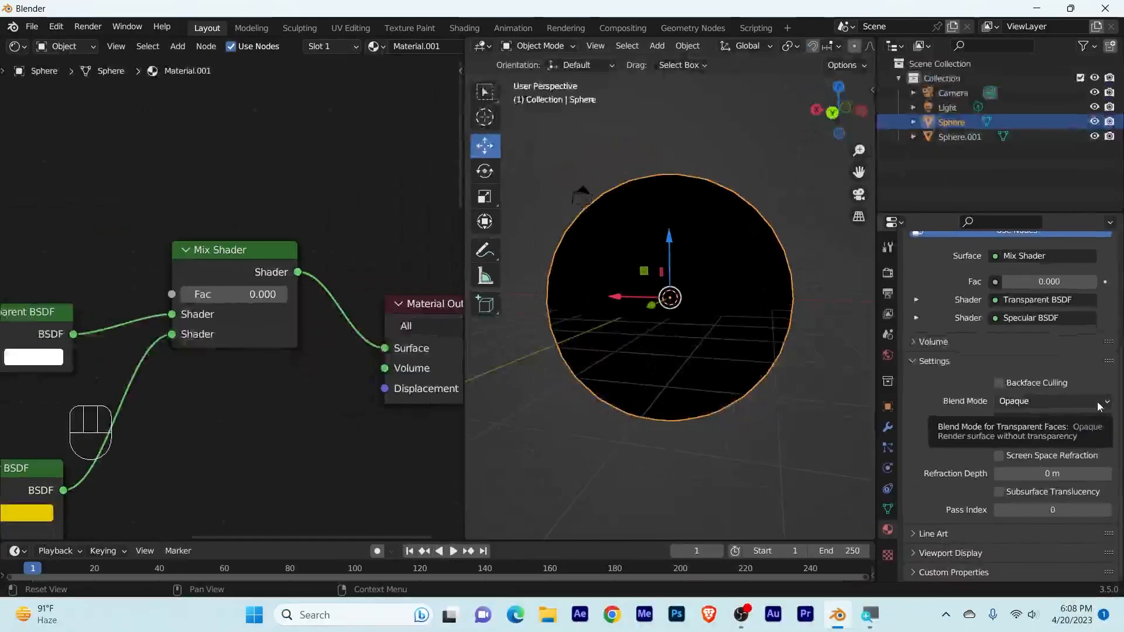
pyautogui.click(1101, 410)
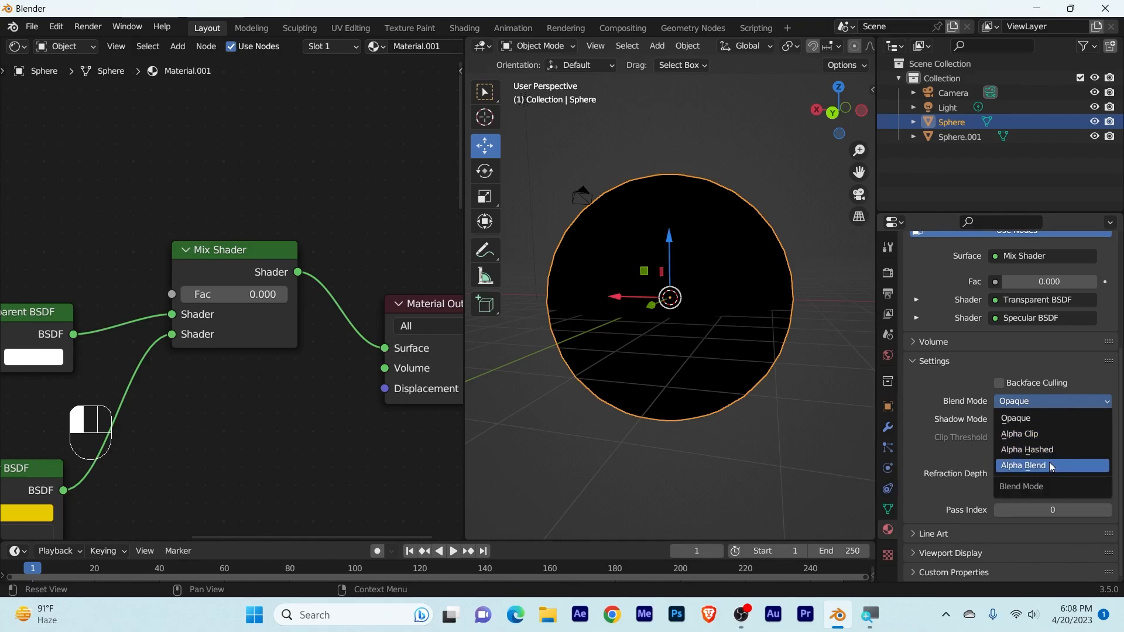
pyautogui.click(1050, 463)
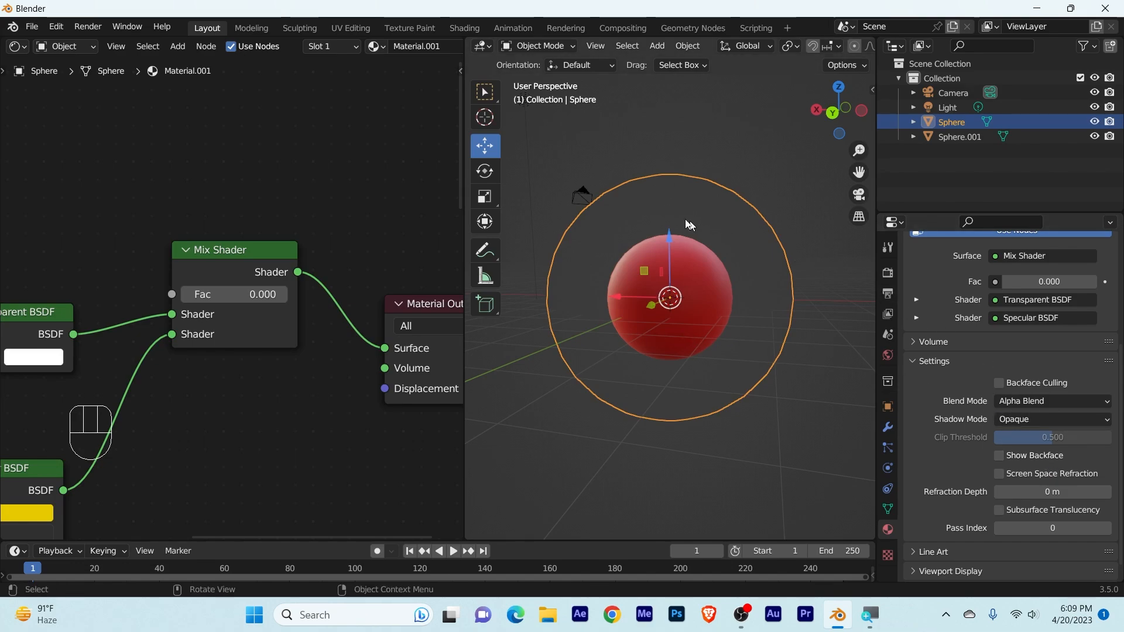
# Raise the Mix Shader's Fac to 0.573 to preview the outer sphere partly faded over the red one
pyautogui.scroll(-2, 619, 297)
pyautogui.moveTo(640, 351); pyautogui.dragTo(697, 374, button='middle')
pyautogui.scroll(1, 176, 296)
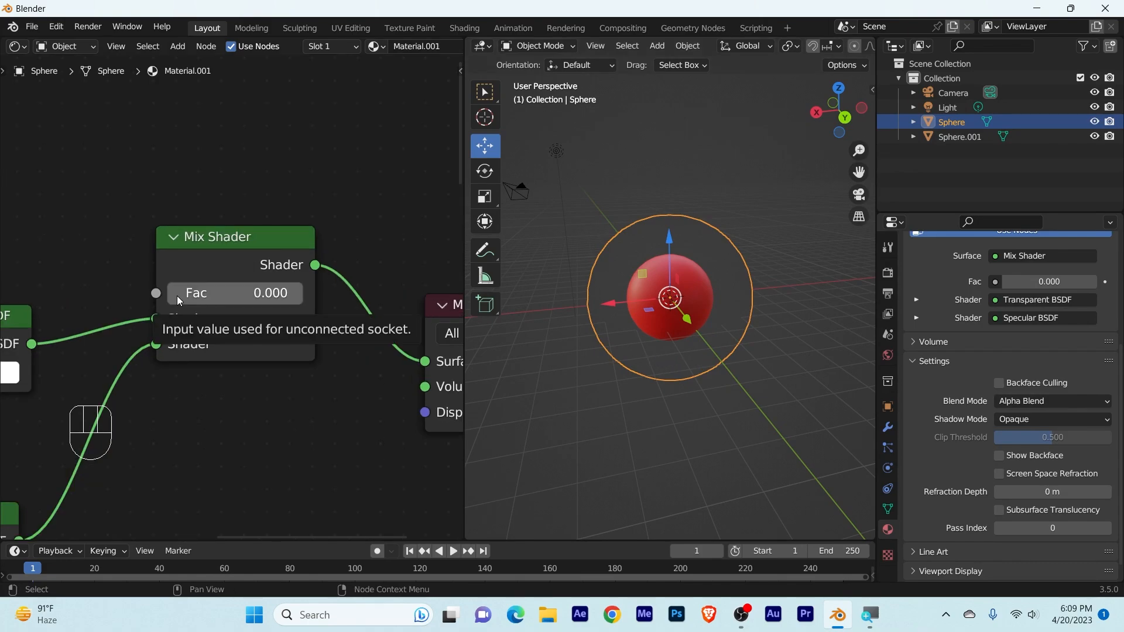
pyautogui.moveTo(177, 296); pyautogui.dragTo(248, 293)
pyautogui.scroll(-4, 245, 293)
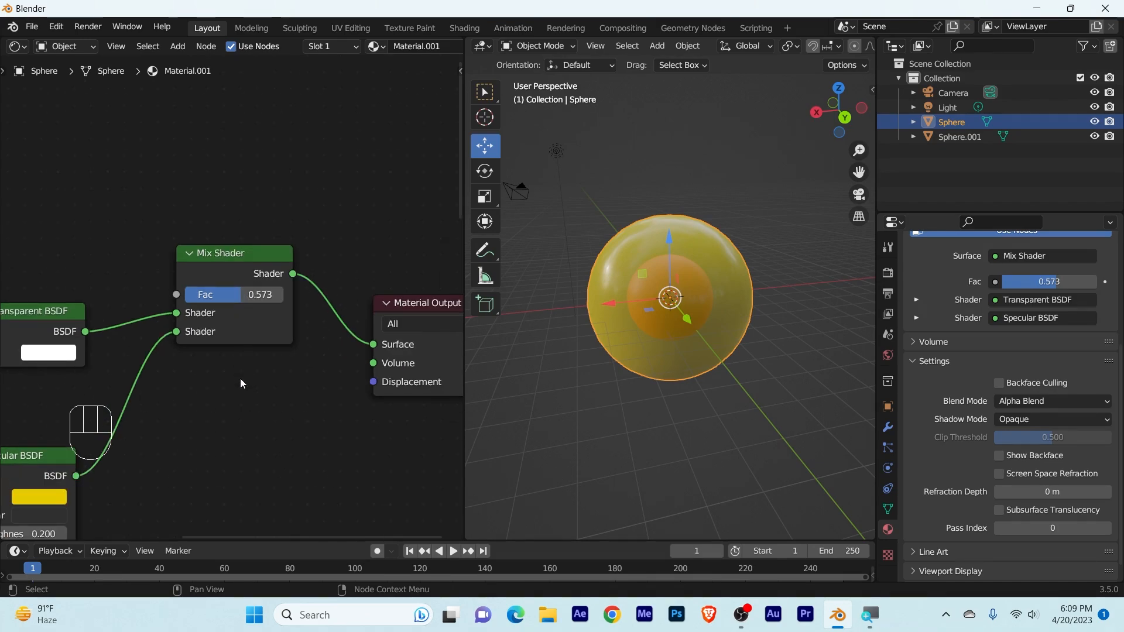
pyautogui.moveTo(241, 378); pyautogui.dragTo(286, 283, button='middle')
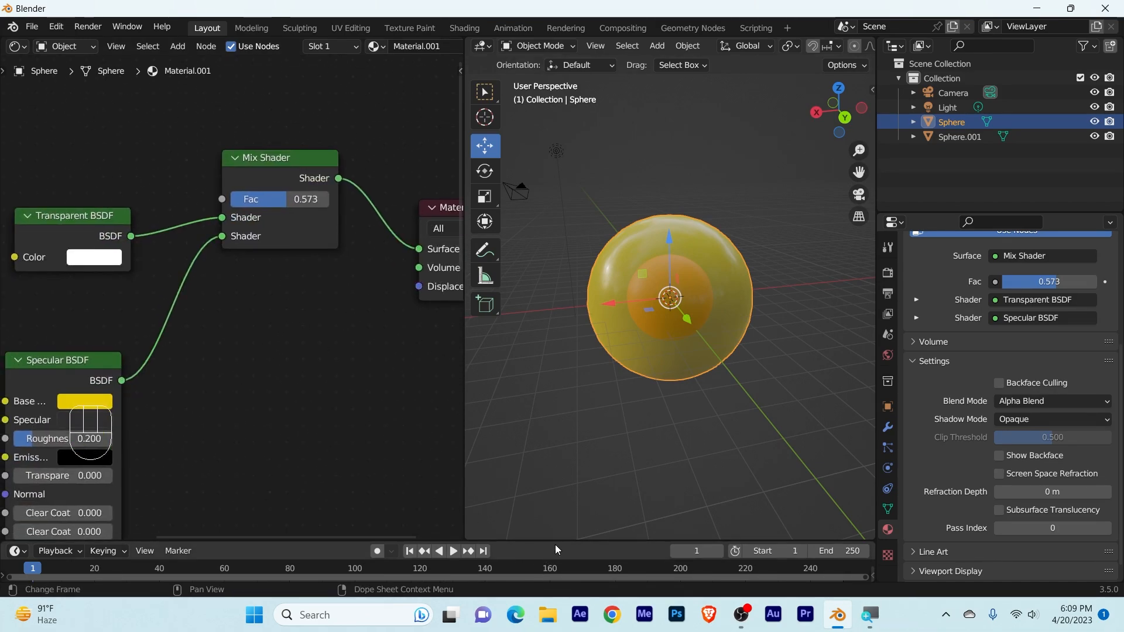
# Enlarge the timeline area and keyframe the Mix Shader's Fac at 1.000 on frame 1
pyautogui.moveTo(564, 540); pyautogui.dragTo(607, 385)
pyautogui.scroll(3, 280, 310)
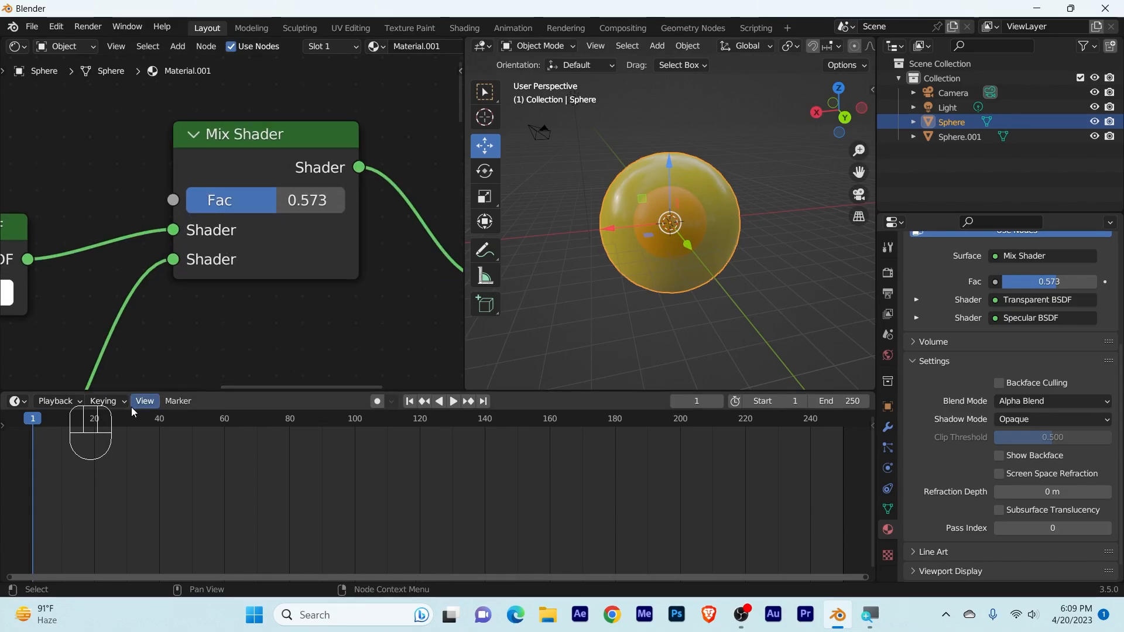
pyautogui.click(261, 136)
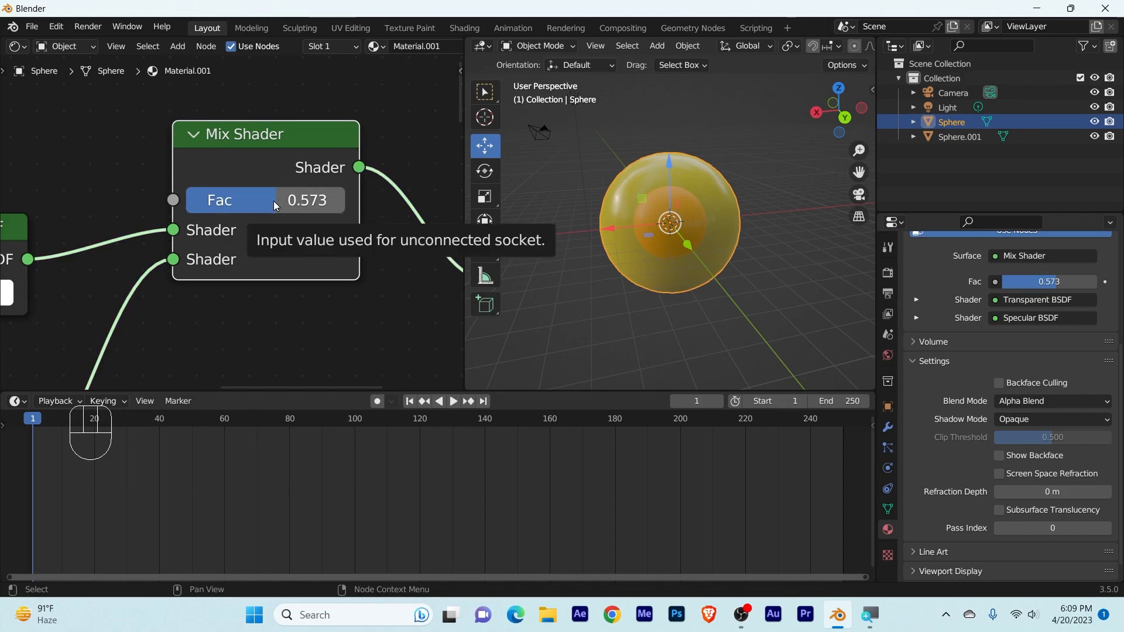
pyautogui.moveTo(273, 202); pyautogui.dragTo(592, 245)
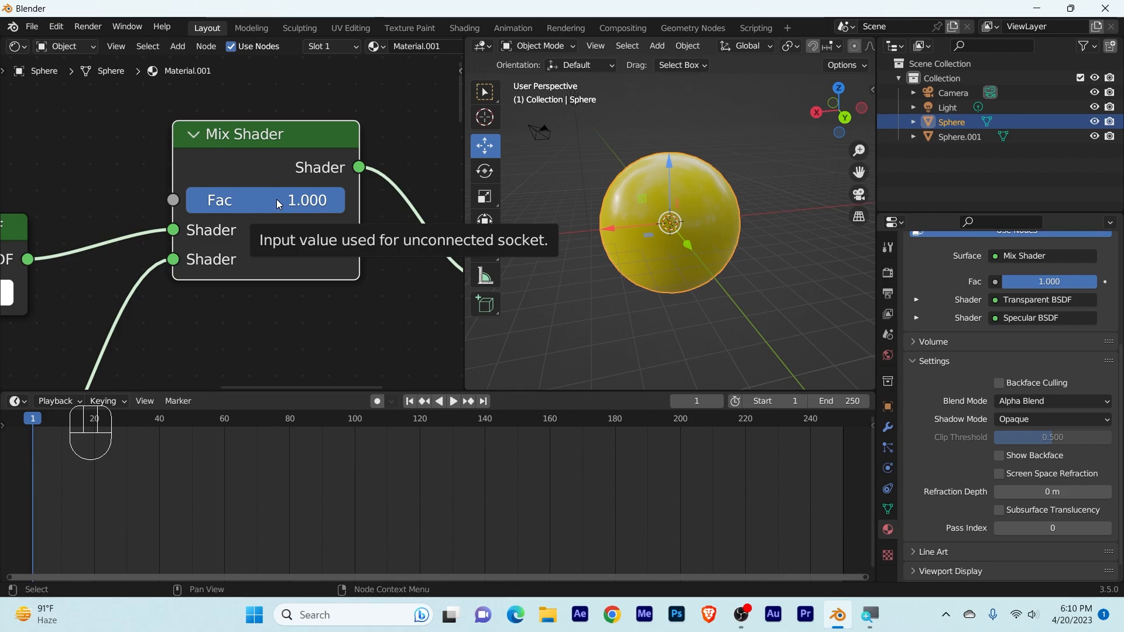
pyautogui.press('i')
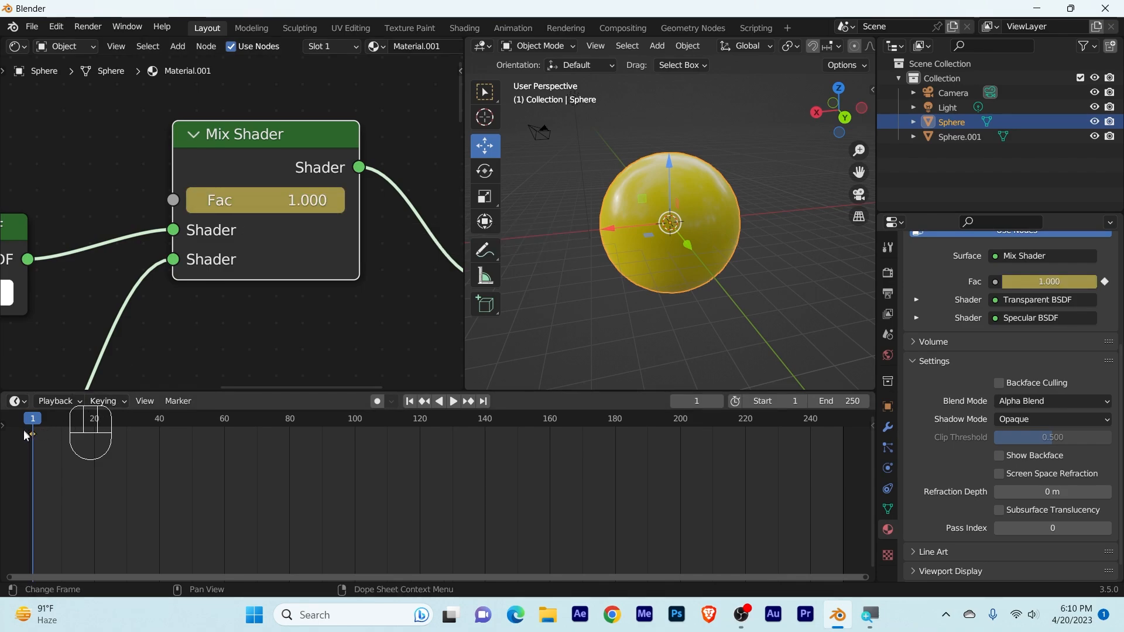
pyautogui.press('super')
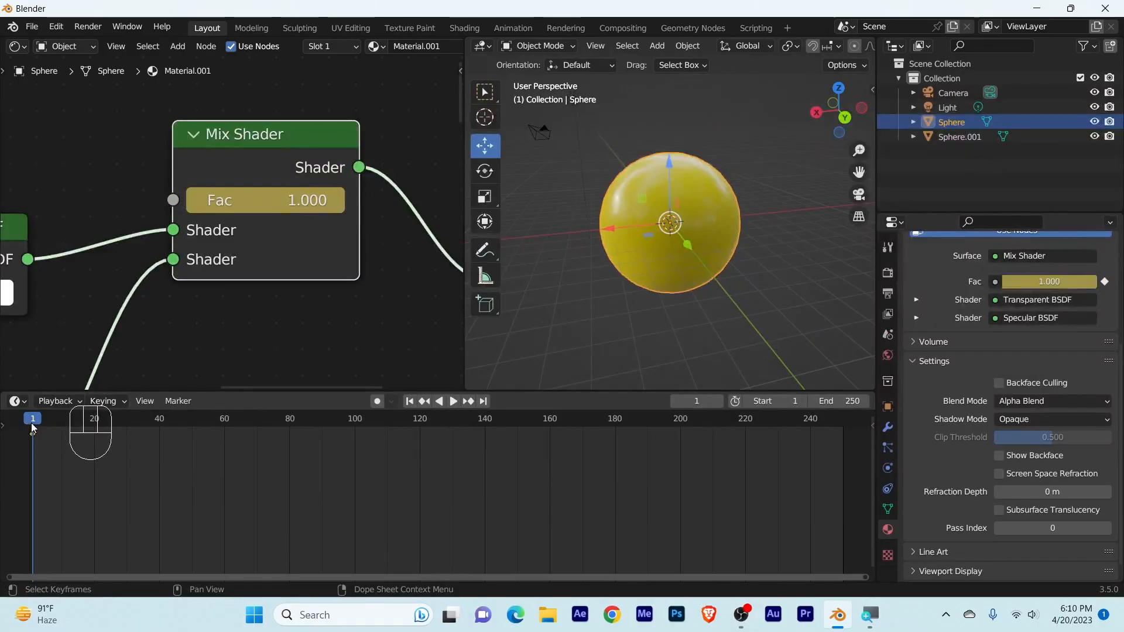
# Keyframe the Mix Shader's Fac at 0.000 on frame 60
pyautogui.moveTo(47, 403); pyautogui.dragTo(417, 427)
pyautogui.moveTo(220, 434); pyautogui.dragTo(225, 430)
pyautogui.hotkey('ctrl', 'z')
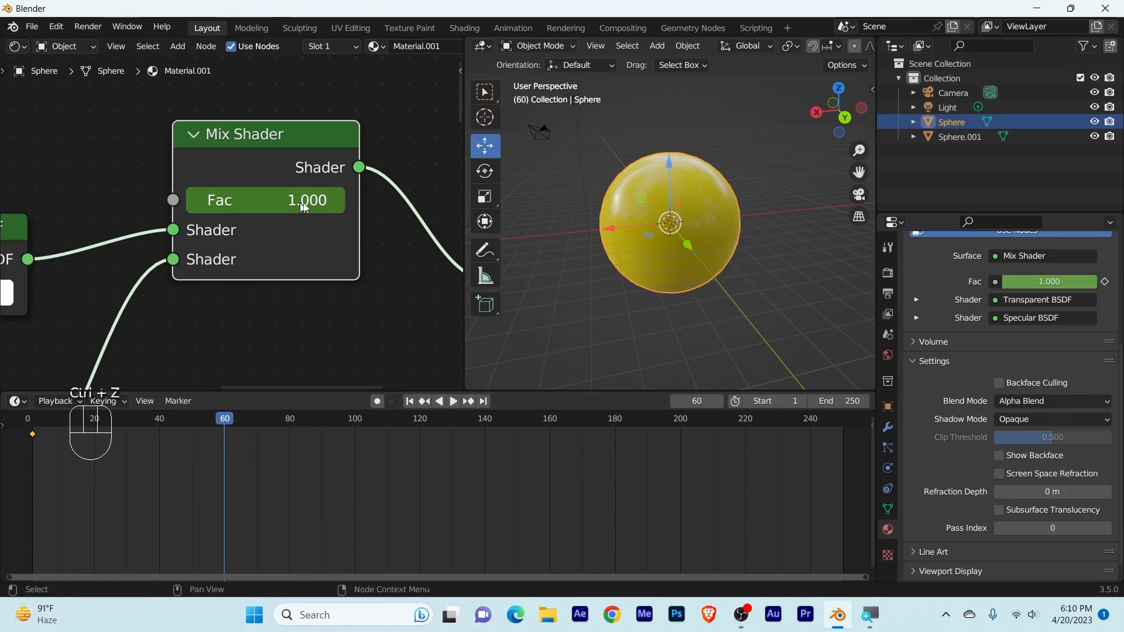
pyautogui.moveTo(337, 203); pyautogui.dragTo(179, 202)
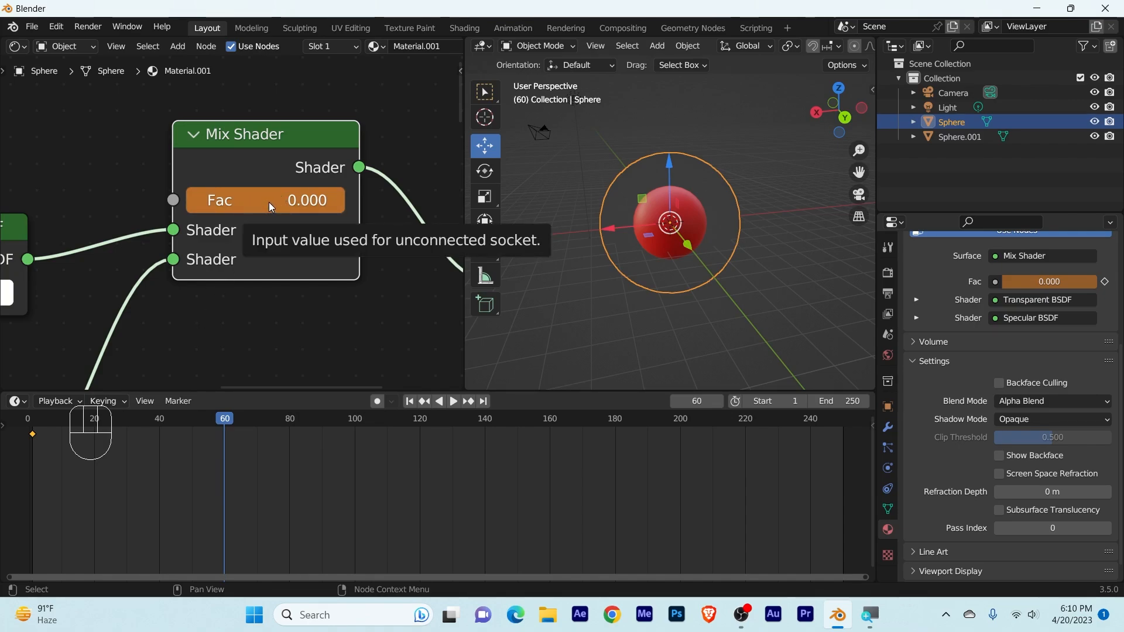
pyautogui.press('i')
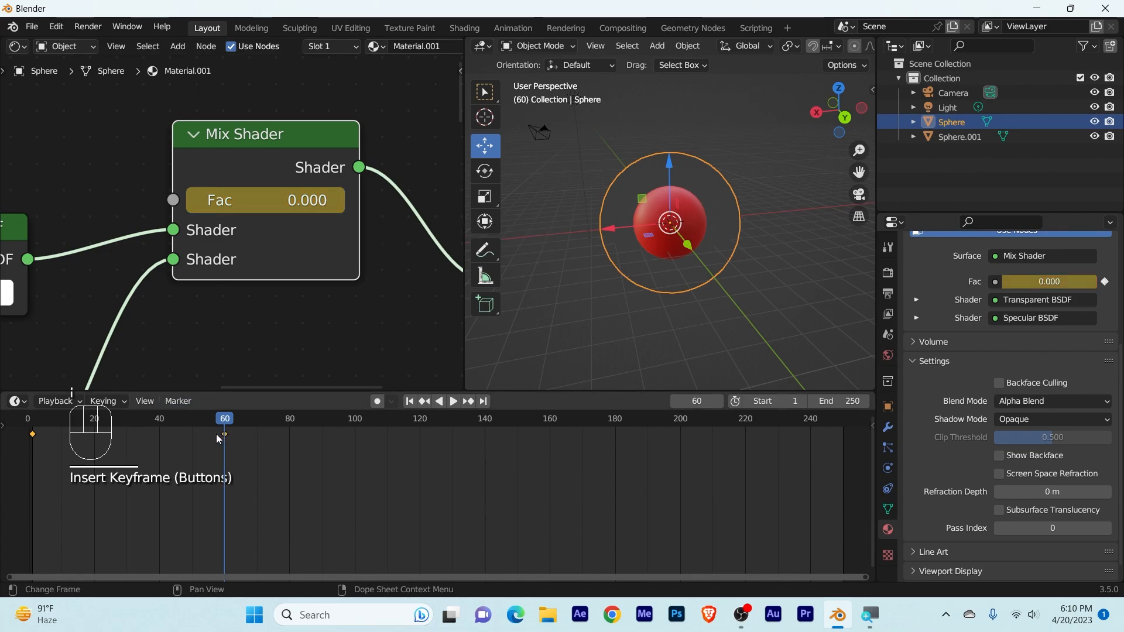
pyautogui.press('super')
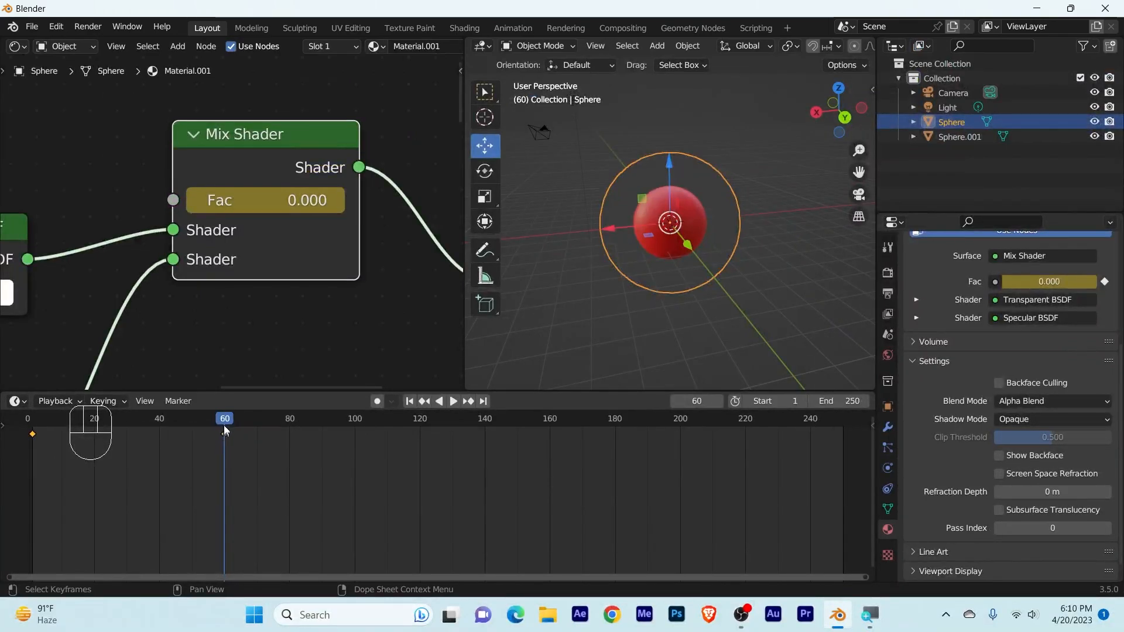
# Play the fade animation from frame 0 twice to review how the outer sphere disappears
pyautogui.moveTo(224, 421); pyautogui.dragTo(30, 436)
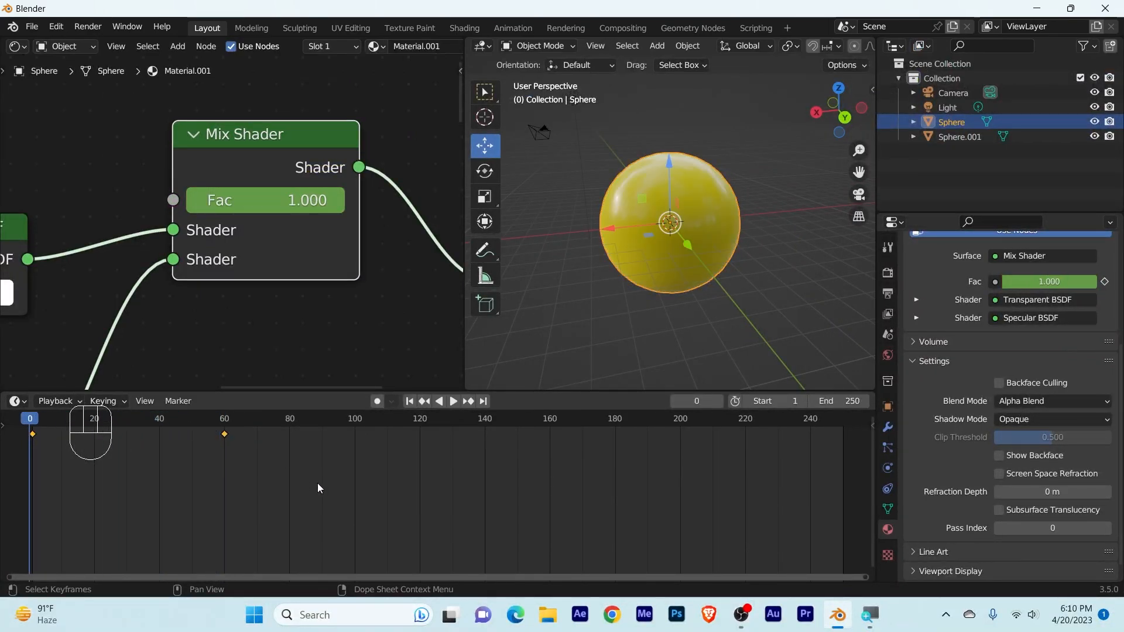
pyautogui.press('space')
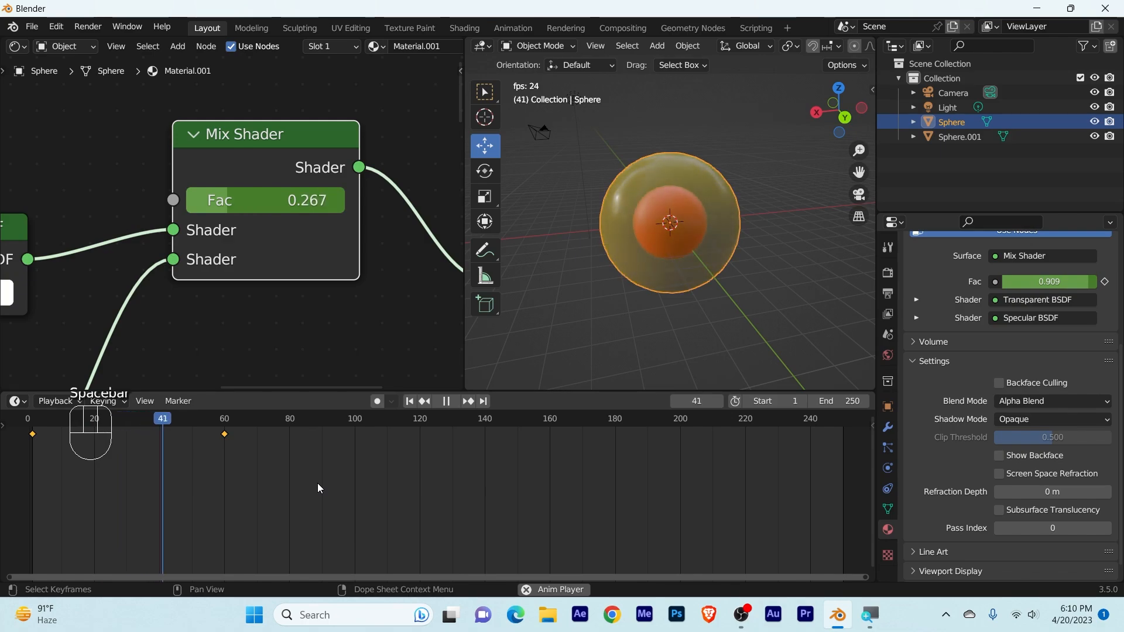
pyautogui.press('space')
pyautogui.hotkey('shift', 'Left')
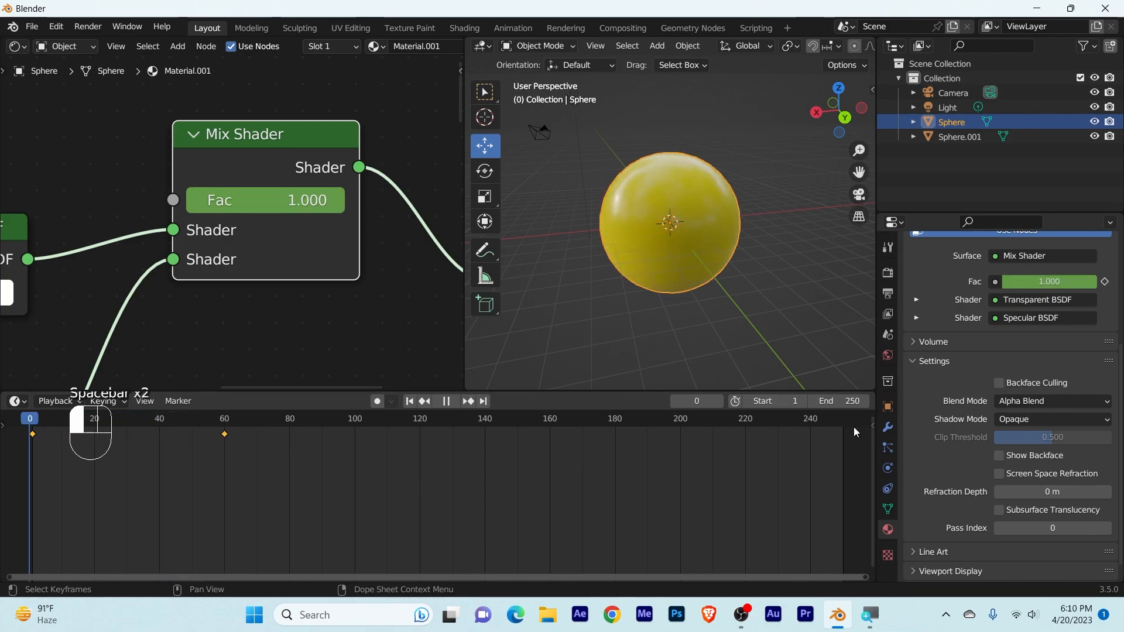
pyautogui.press('space')
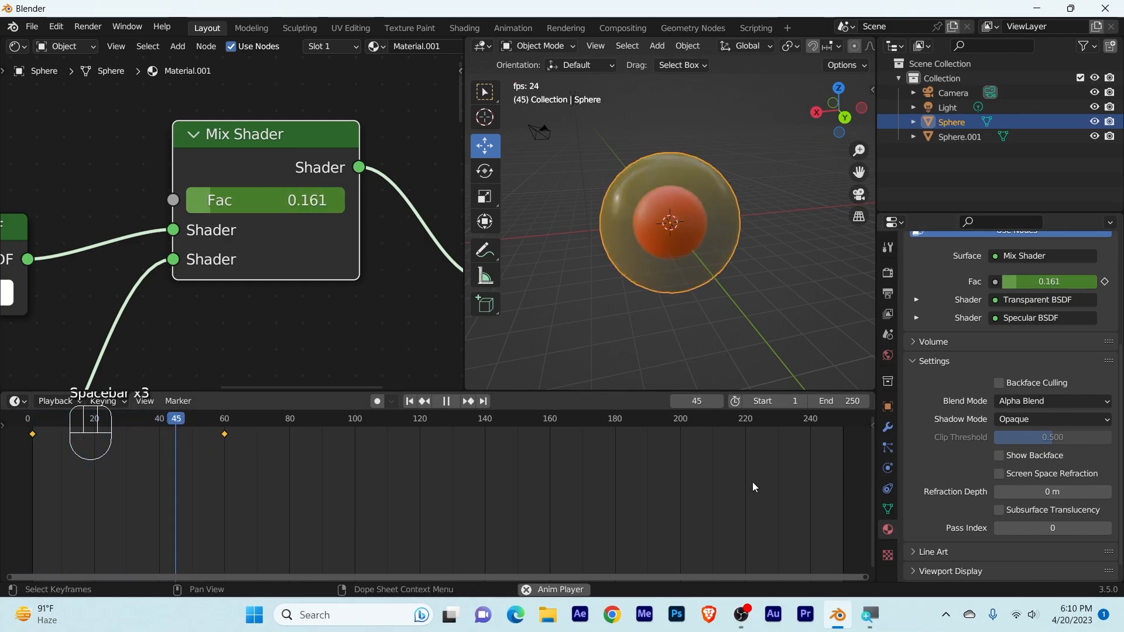
pyautogui.press('Escape')
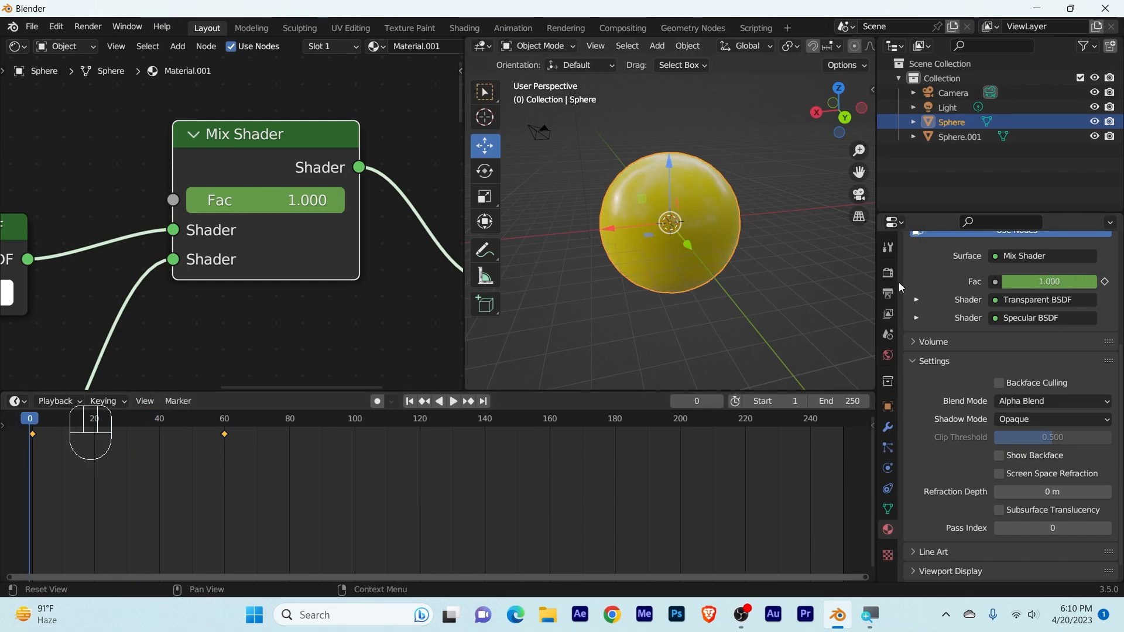
# Set the output frame rate to 60 fps
pyautogui.click(887, 294)
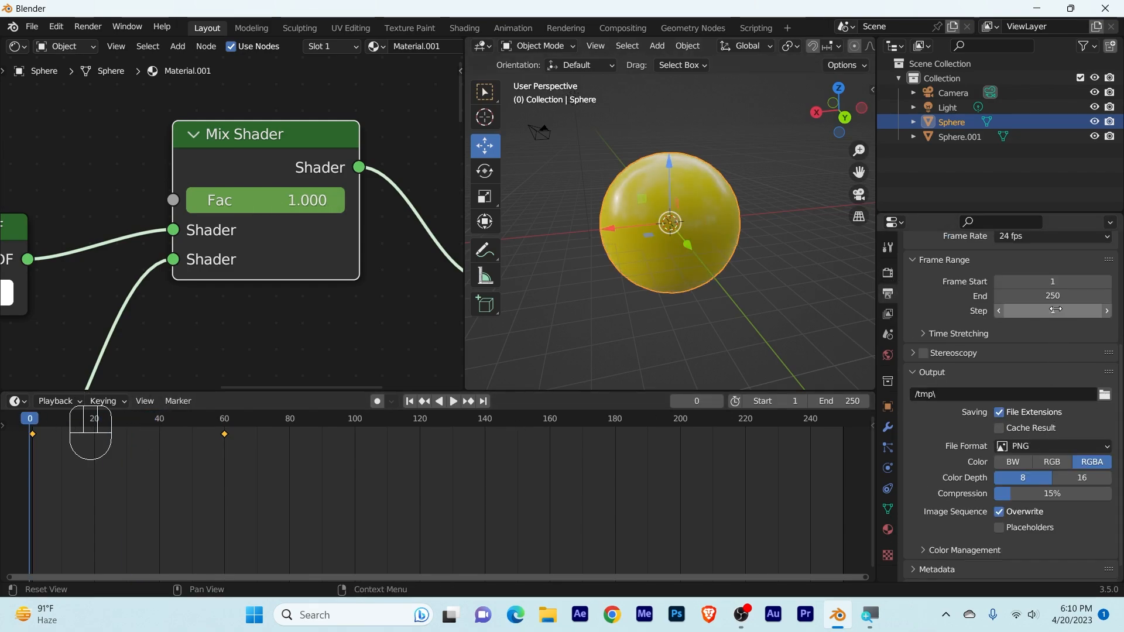
pyautogui.scroll(3, 1056, 309)
pyautogui.click(1036, 307)
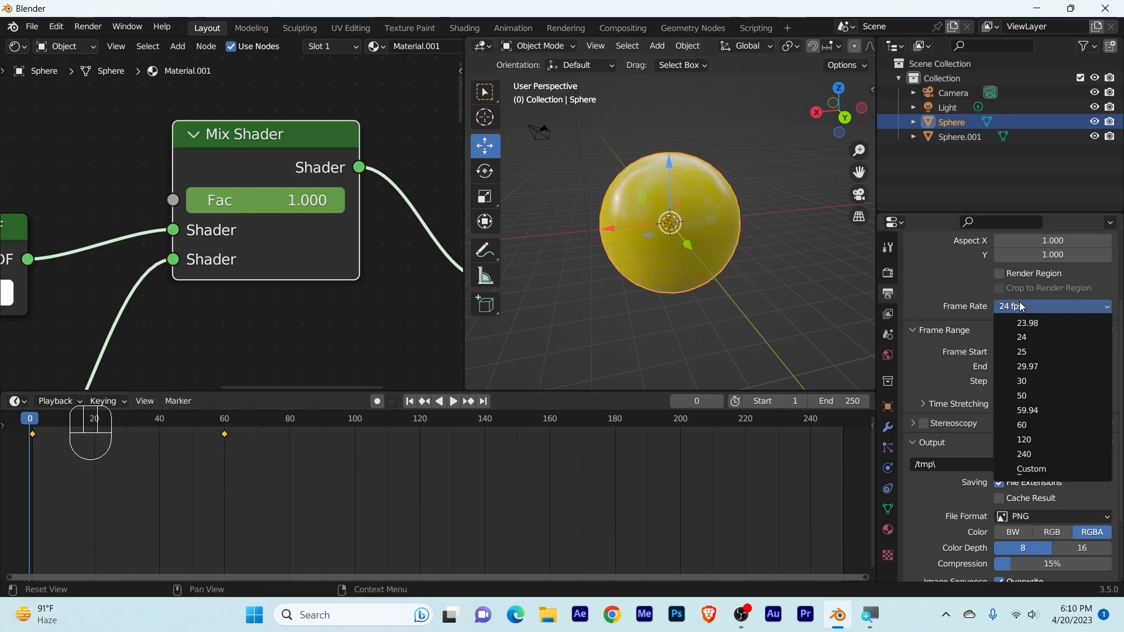
pyautogui.click(1038, 426)
# Play the fade from the start again to review it at the new frame rate
pyautogui.press('space')
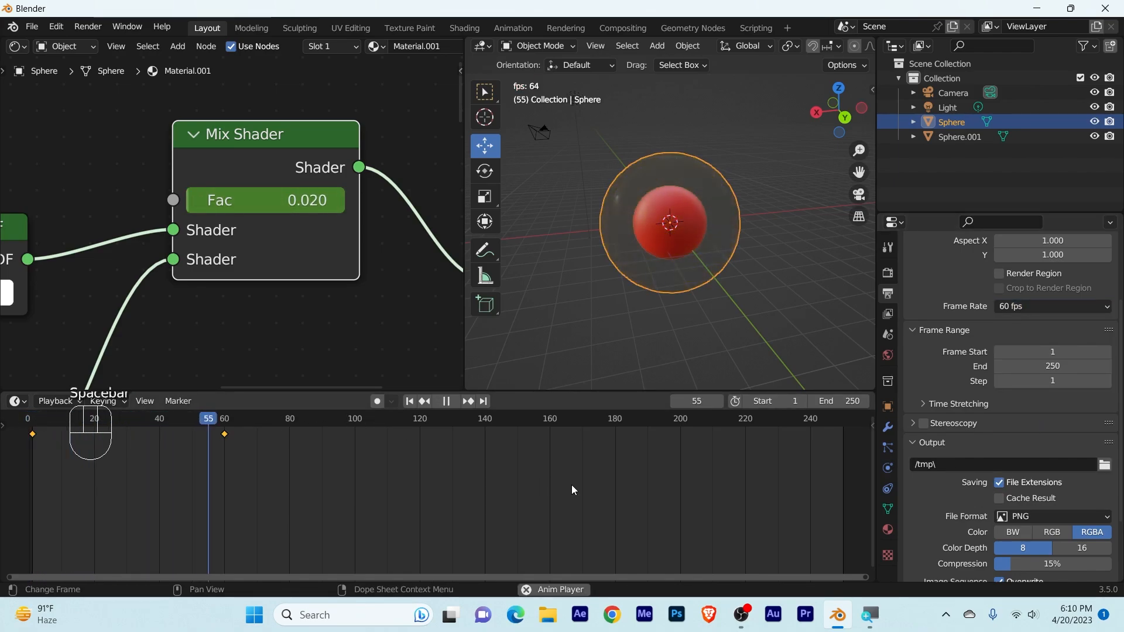
pyautogui.press('space')
pyautogui.moveTo(229, 421); pyautogui.dragTo(17, 424)
pyautogui.press('space')
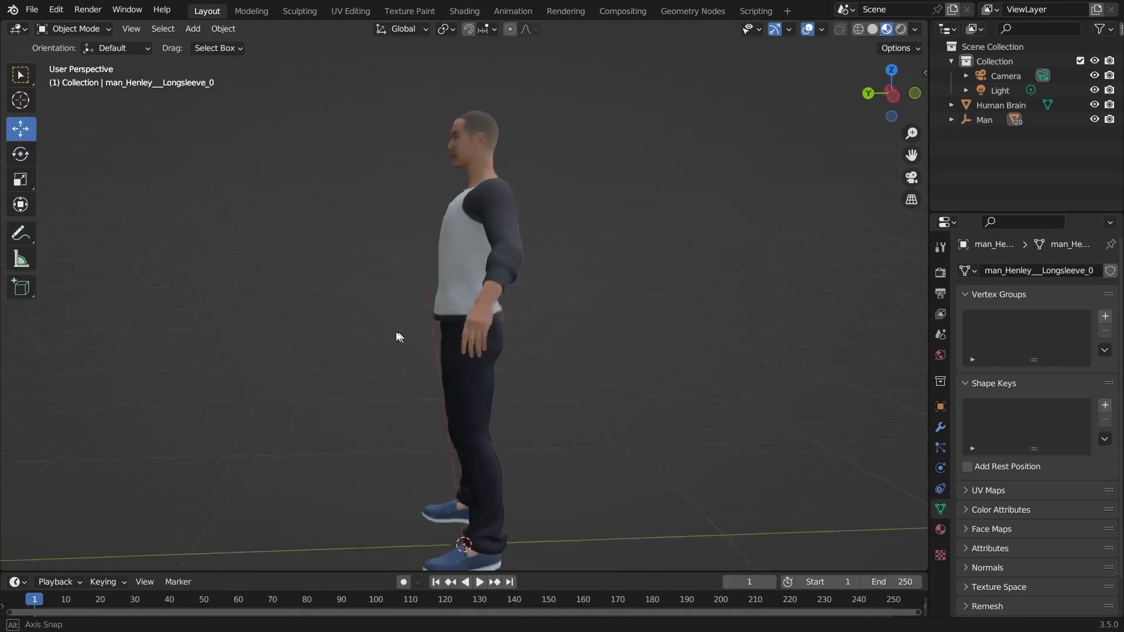
# Examine the man model from the side and front, selecting his head mesh
pyautogui.moveTo(397, 334); pyautogui.dragTo(552, 361, button='middle')
pyautogui.moveTo(502, 446); pyautogui.dragTo(359, 370, button='middle')
pyautogui.moveTo(418, 351); pyautogui.dragTo(501, 389, button='middle')
pyautogui.scroll(3, 500, 388)
pyautogui.click(459, 152)
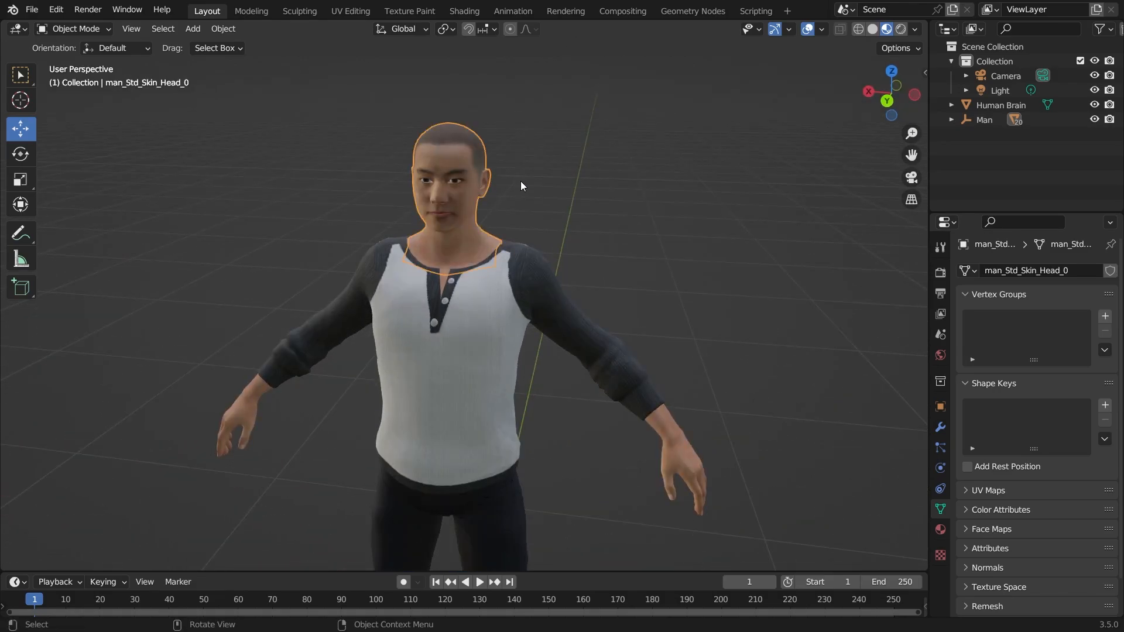
pyautogui.moveTo(521, 182); pyautogui.dragTo(456, 111, button='middle')
pyautogui.moveTo(531, 191); pyautogui.dragTo(587, 275, button='middle')
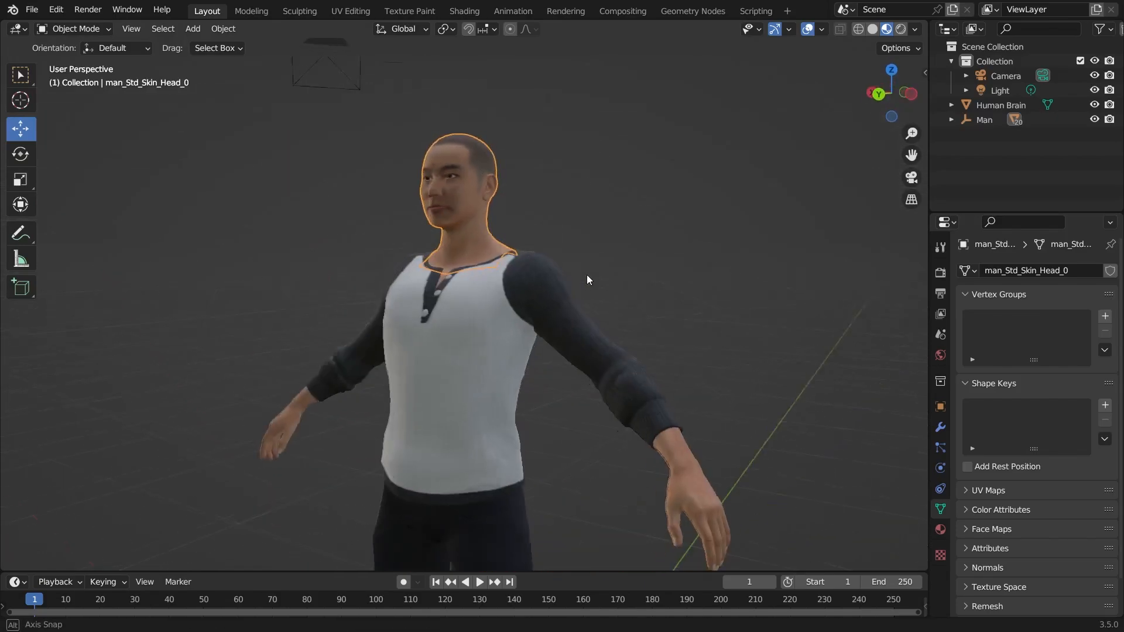
# Inspect the man's long-sleeve shirt mesh up close from several sides and return to the head mesh
pyautogui.scroll(3, 489, 347)
pyautogui.click(430, 370)
pyautogui.moveTo(430, 370); pyautogui.dragTo(554, 370, button='middle')
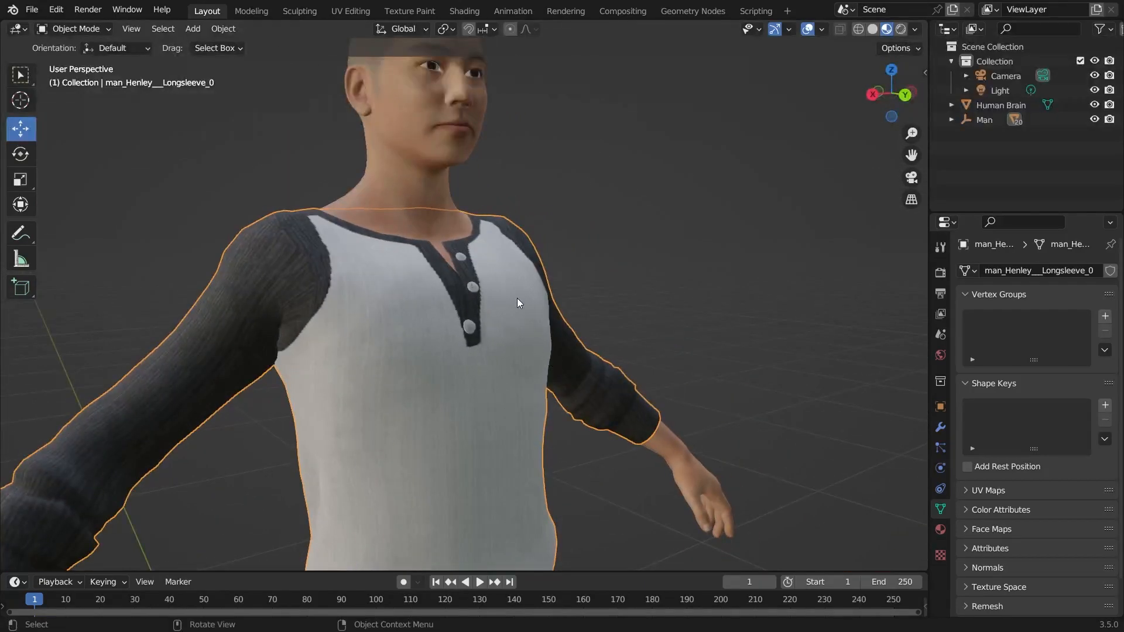
pyautogui.moveTo(504, 320); pyautogui.dragTo(354, 320, button='middle')
pyautogui.scroll(2, 458, 359)
pyautogui.scroll(-4, 454, 307)
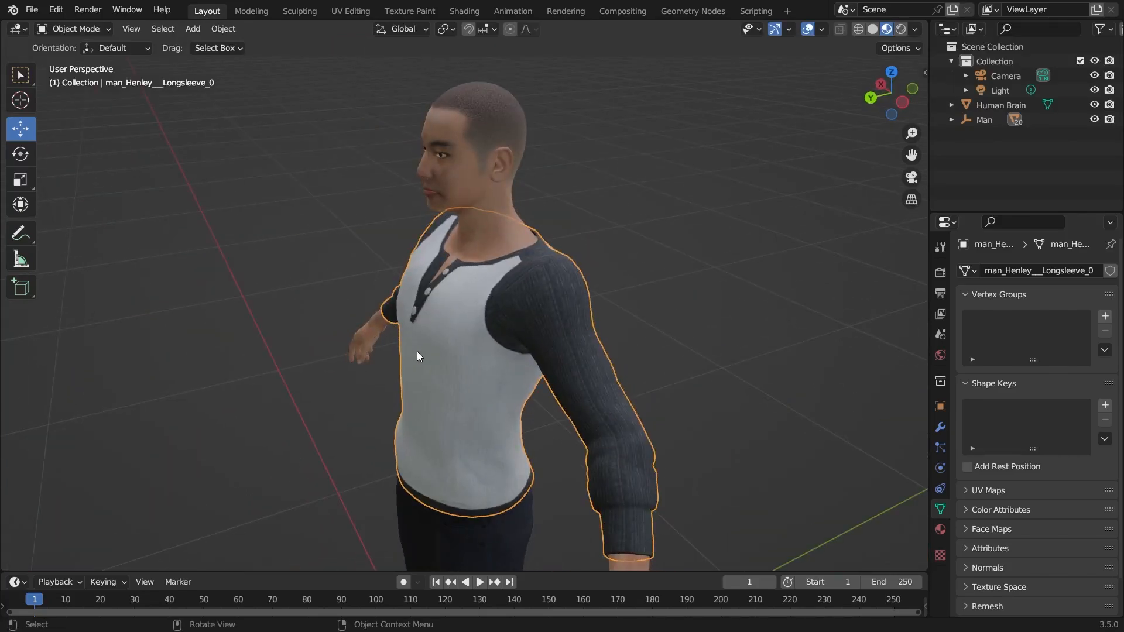
pyautogui.click(588, 201)
pyautogui.moveTo(595, 238); pyautogui.dragTo(625, 244, button='middle')
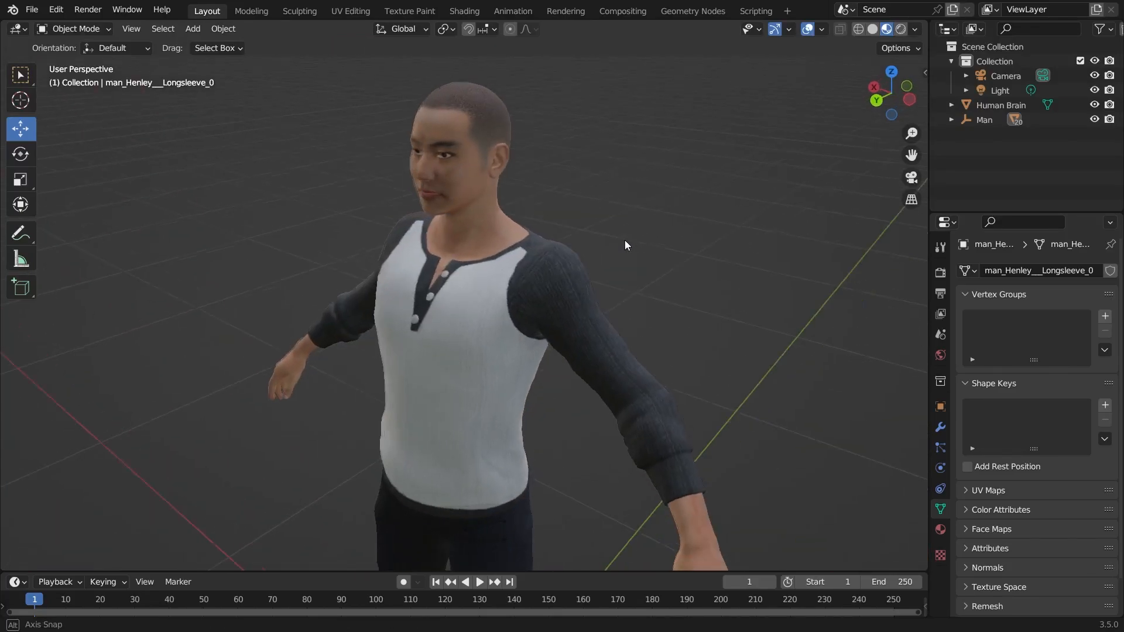
pyautogui.scroll(2, 626, 240)
pyautogui.scroll(-1, 626, 240)
pyautogui.click(478, 120)
pyautogui.moveTo(478, 120); pyautogui.dragTo(623, 188, button='middle')
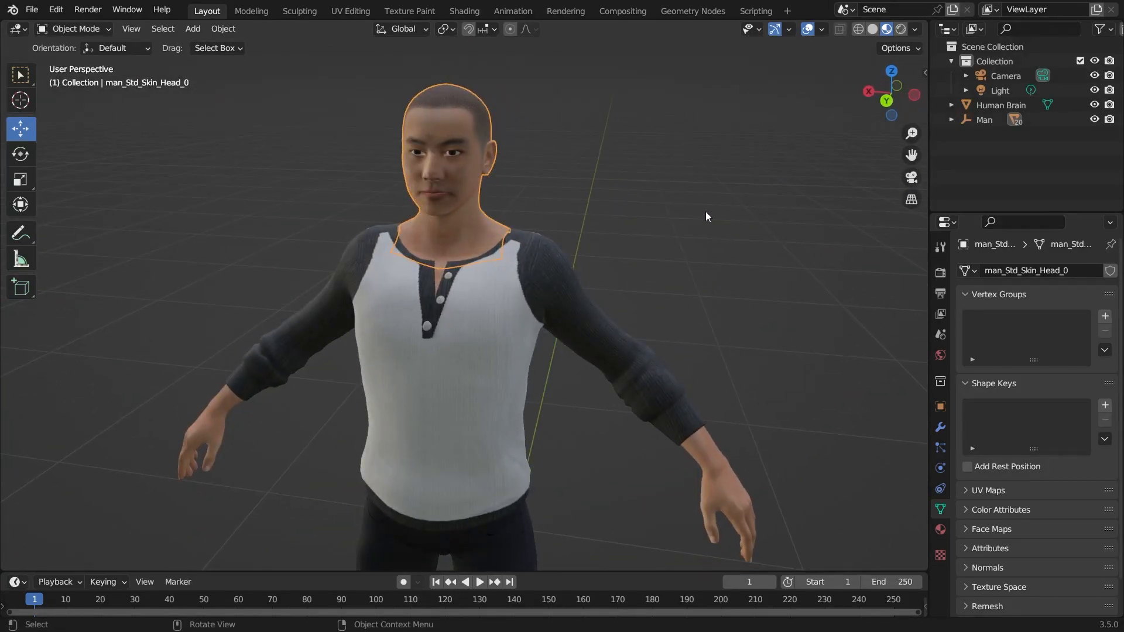
# Activate the Sketchfab add-on and search all of its site for "brain" models
pyautogui.press('n')
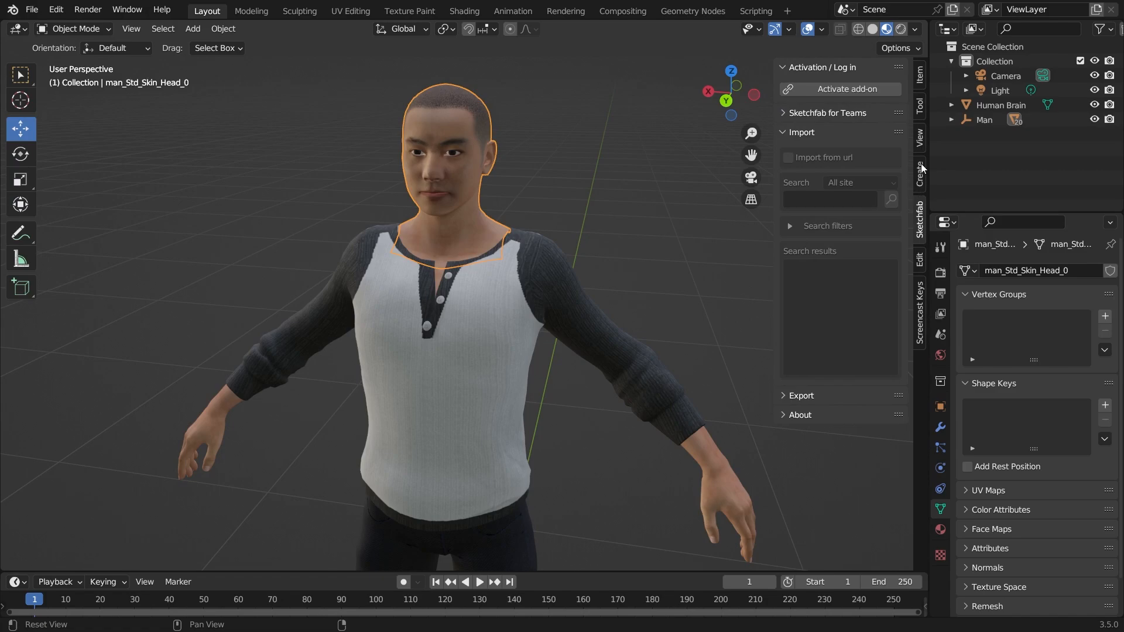
pyautogui.click(847, 89)
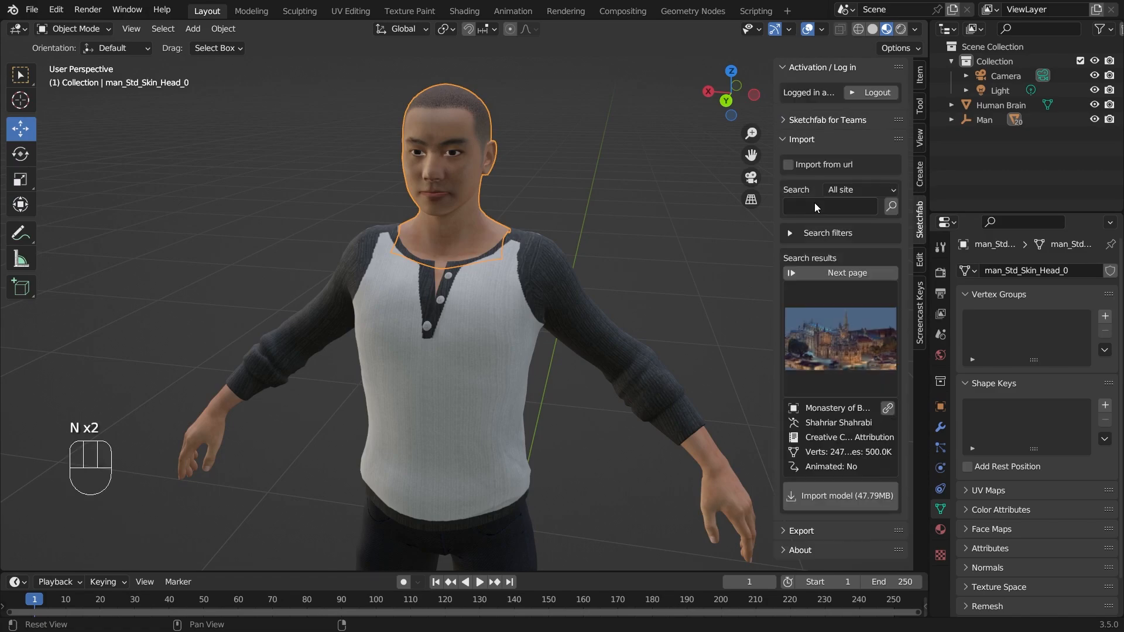
pyautogui.click(815, 205)
pyautogui.write('brai')
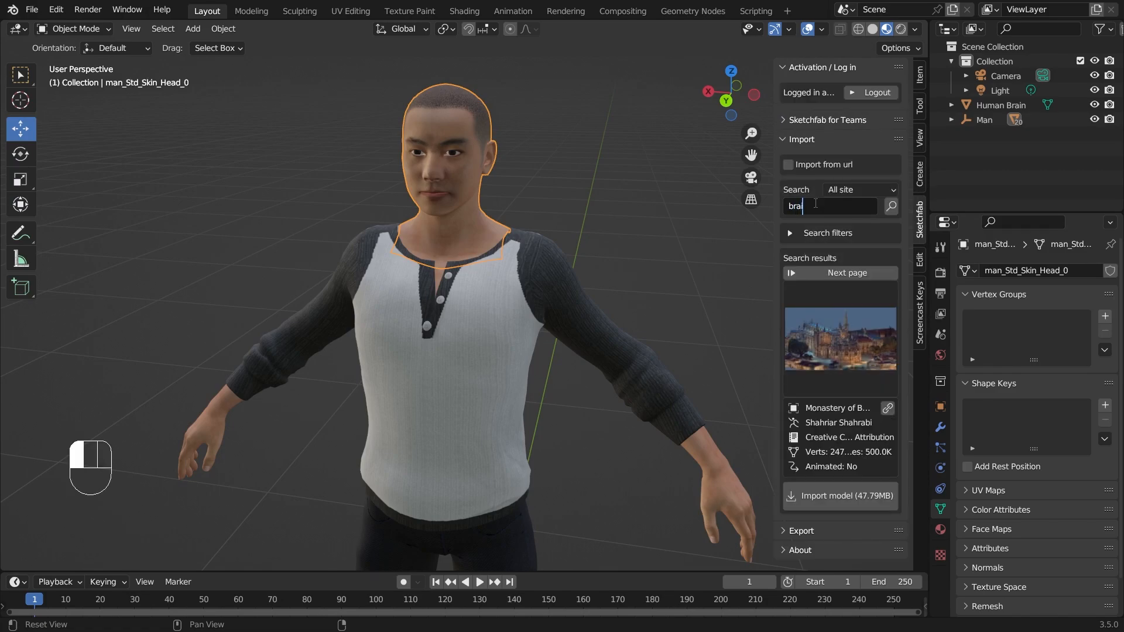
pyautogui.write('n')
# Pick the pink Human Brain model by 3DRT STUDIOS from the search results and import it into the scene
pyautogui.click(862, 337)
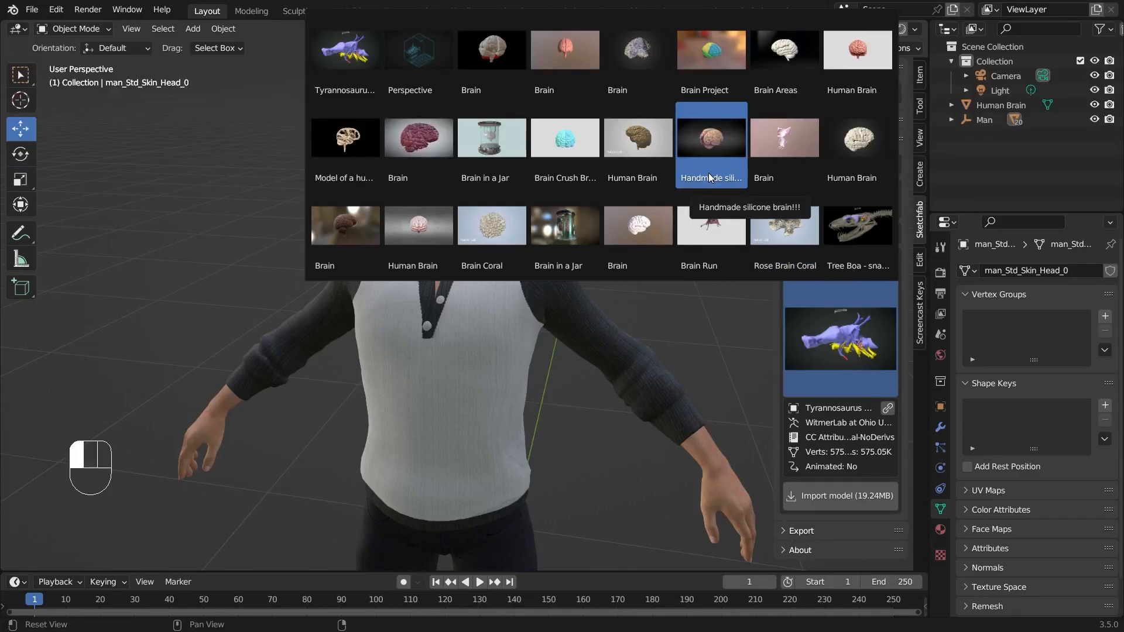
pyautogui.click(580, 58)
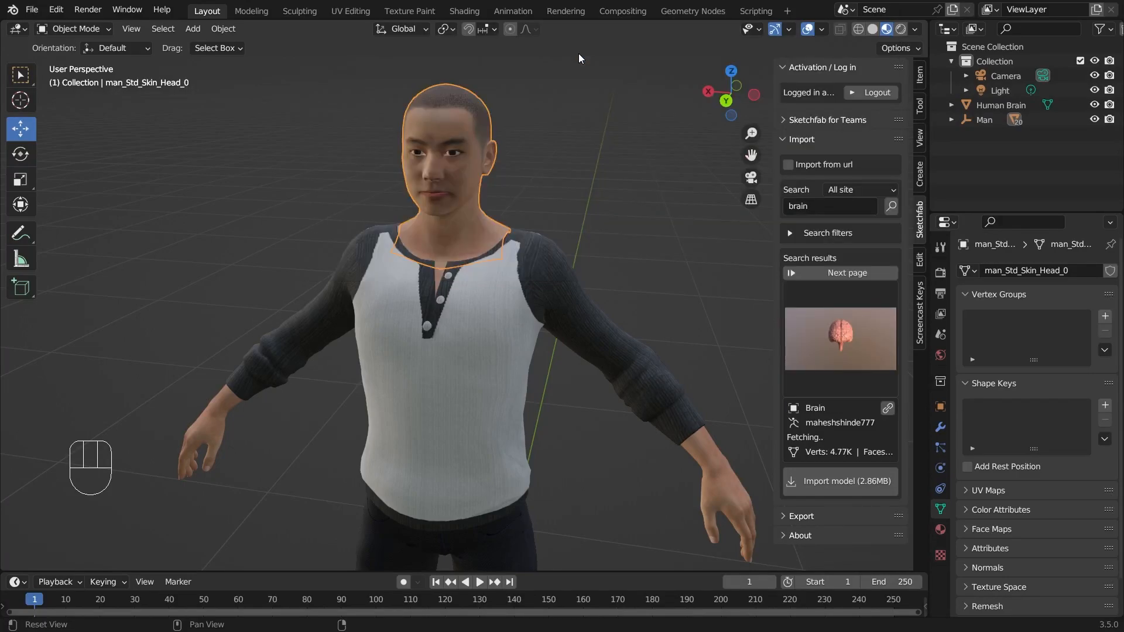
pyautogui.click(814, 350)
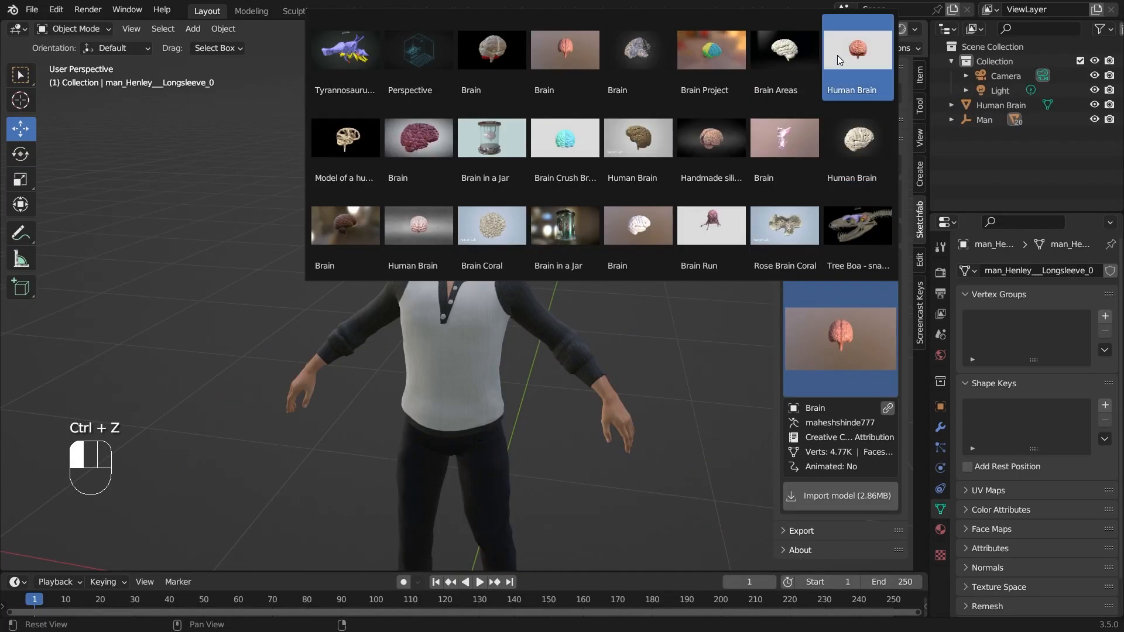
pyautogui.click(849, 64)
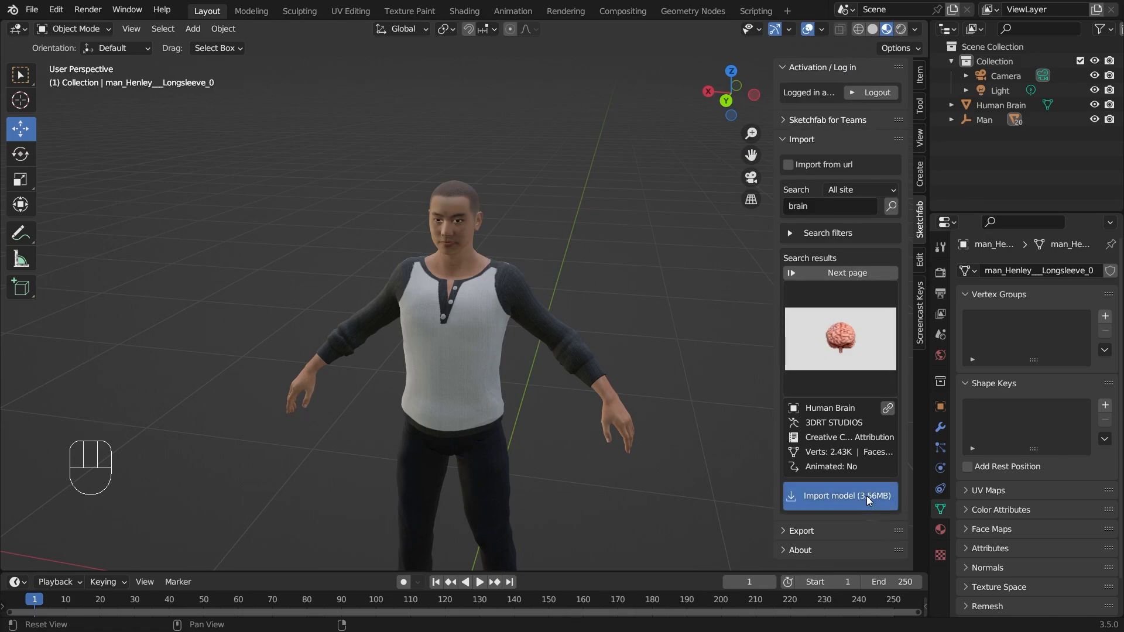
# Scale the imported brain down to roughly the size of the man's head and raise it along Z to head height
pyautogui.scroll(-4, 669, 429)
pyautogui.moveTo(606, 455); pyautogui.dragTo(504, 458, button='middle')
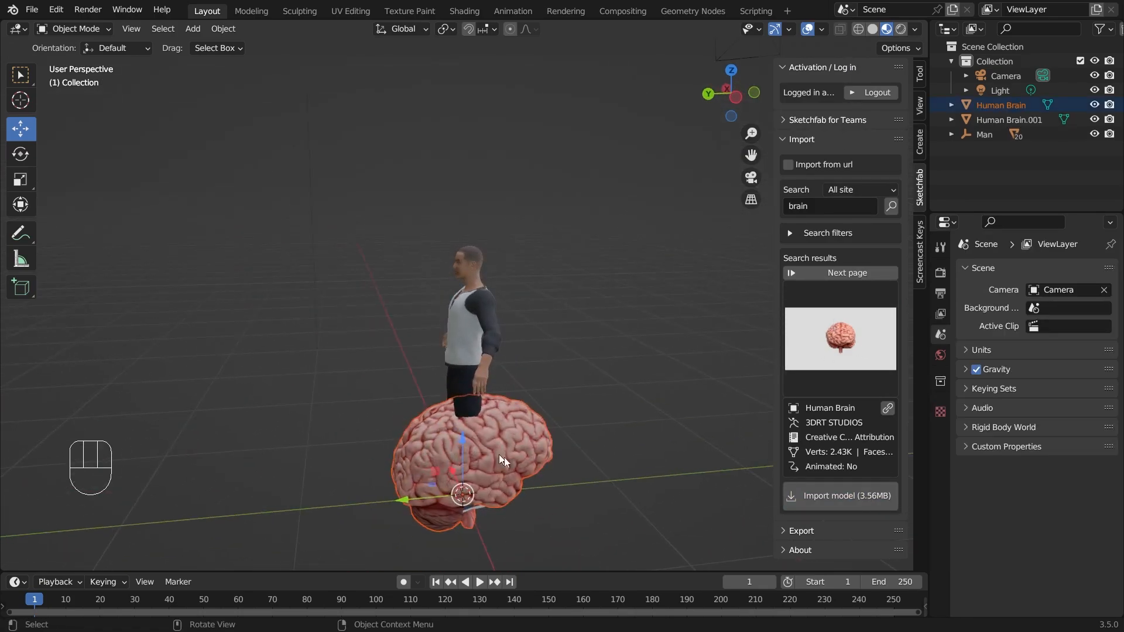
pyautogui.keyDown('shift'); pyautogui.moveTo(570, 422); pyautogui.dragTo(511, 319, button='middle'); pyautogui.keyUp('shift')
pyautogui.scroll(2, 510, 339)
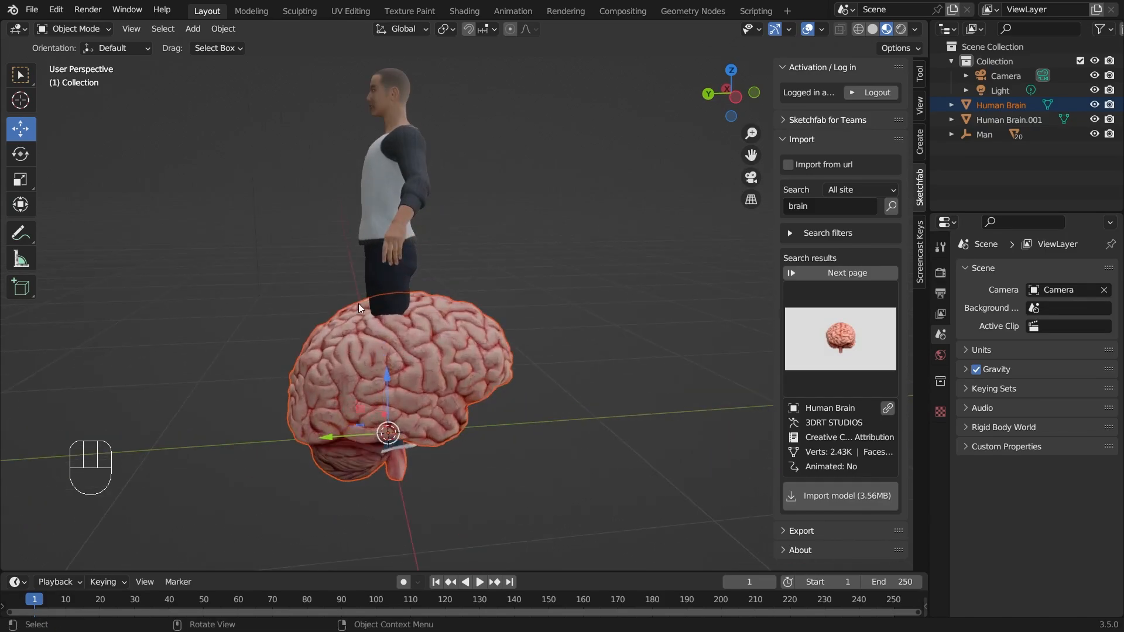
pyautogui.moveTo(307, 304); pyautogui.dragTo(440, 287, button='middle')
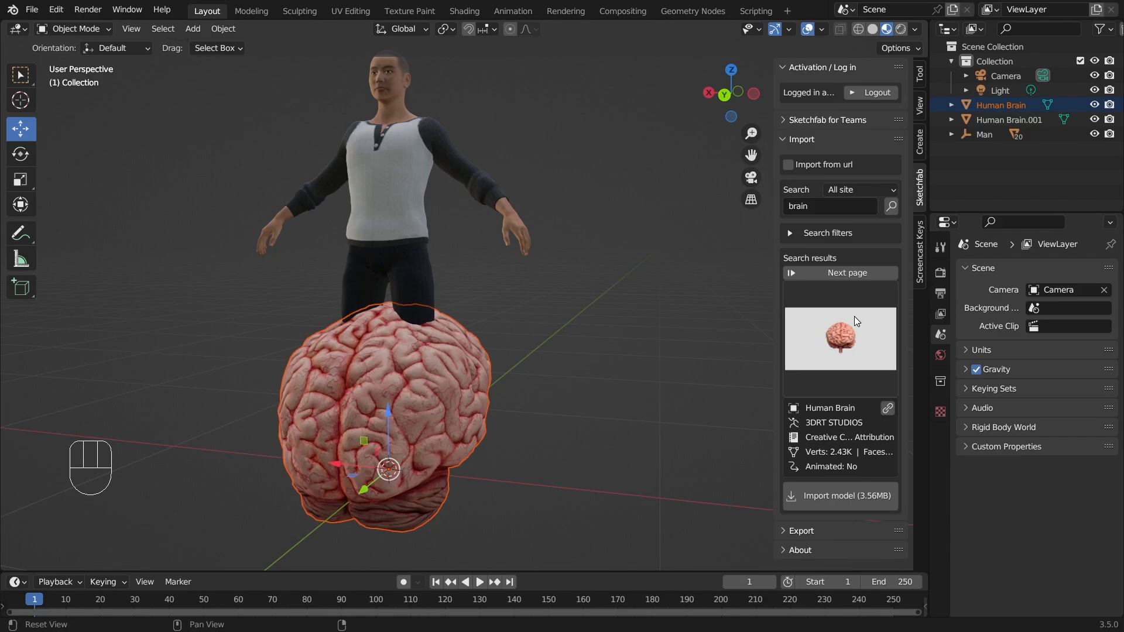
pyautogui.moveTo(512, 416)
pyautogui.mouseDown(button='middle')
pyautogui.moveTo(527, 447)
pyautogui.moveTo(468, 438)
pyautogui.mouseUp(button='middle')
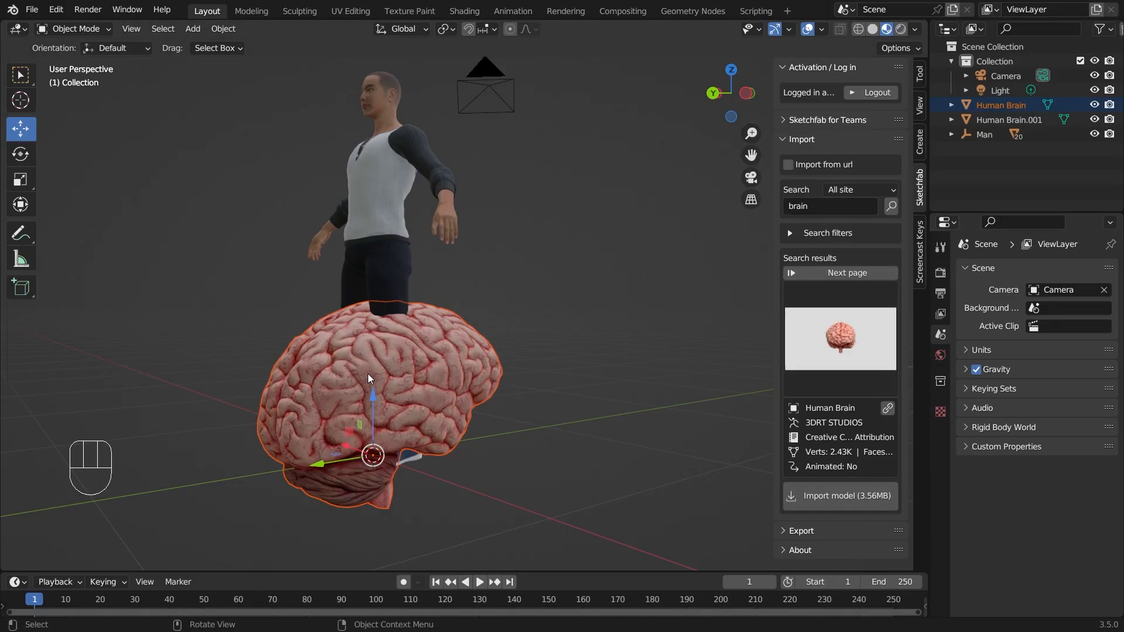
pyautogui.moveTo(368, 374); pyautogui.dragTo(445, 433, button='middle')
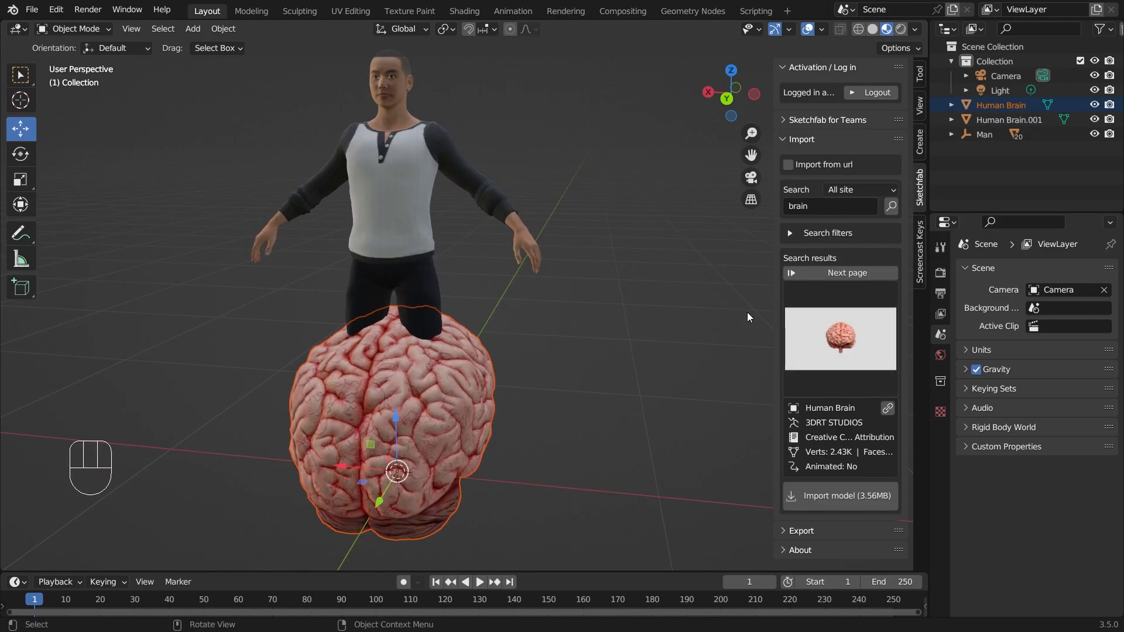
pyautogui.press('n')
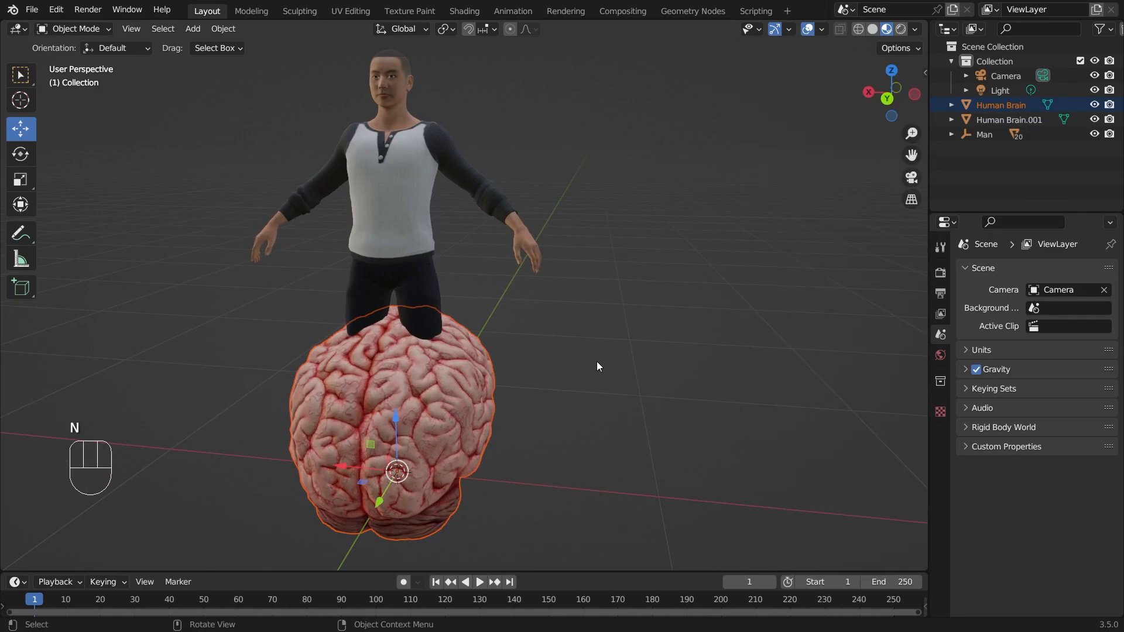
pyautogui.press('s')
pyautogui.click(421, 431)
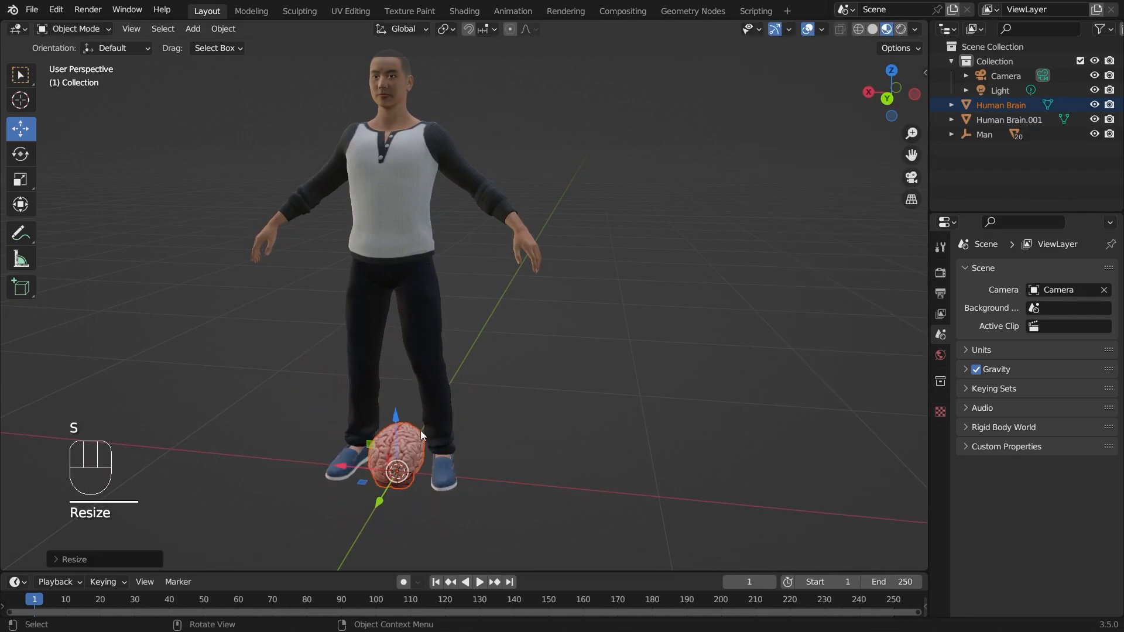
pyautogui.moveTo(396, 416); pyautogui.dragTo(393, 55)
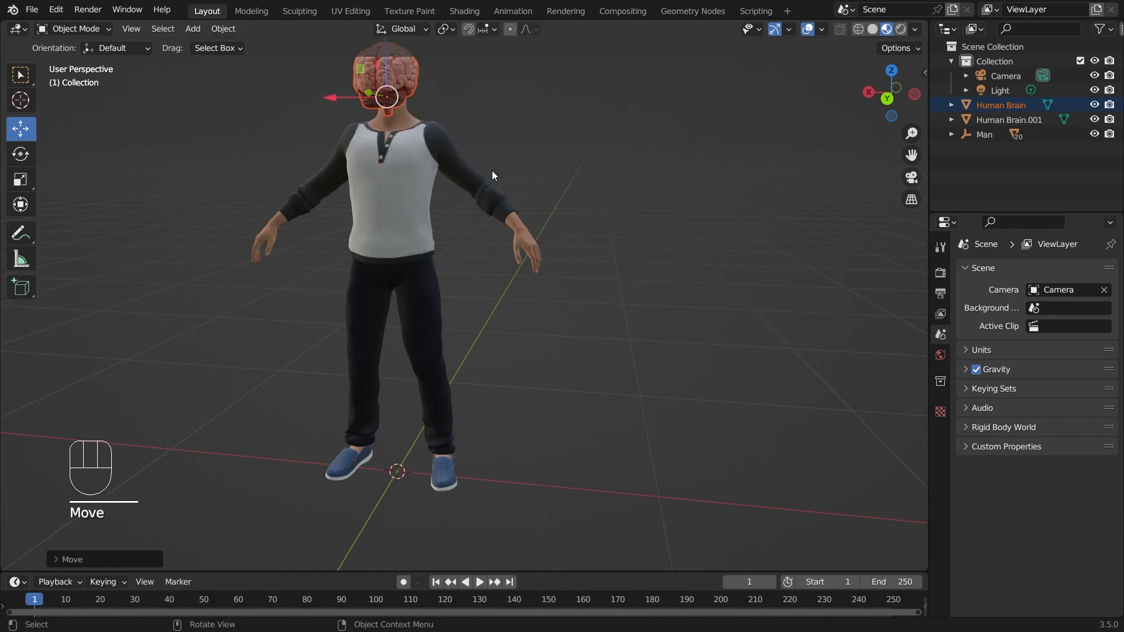
# Focus on the brain and scale it down further until it is smaller than the man's head
pyautogui.moveTo(492, 171); pyautogui.dragTo(508, 341, button='middle')
pyautogui.scroll(3, 509, 343)
pyautogui.scroll(-3, 511, 346)
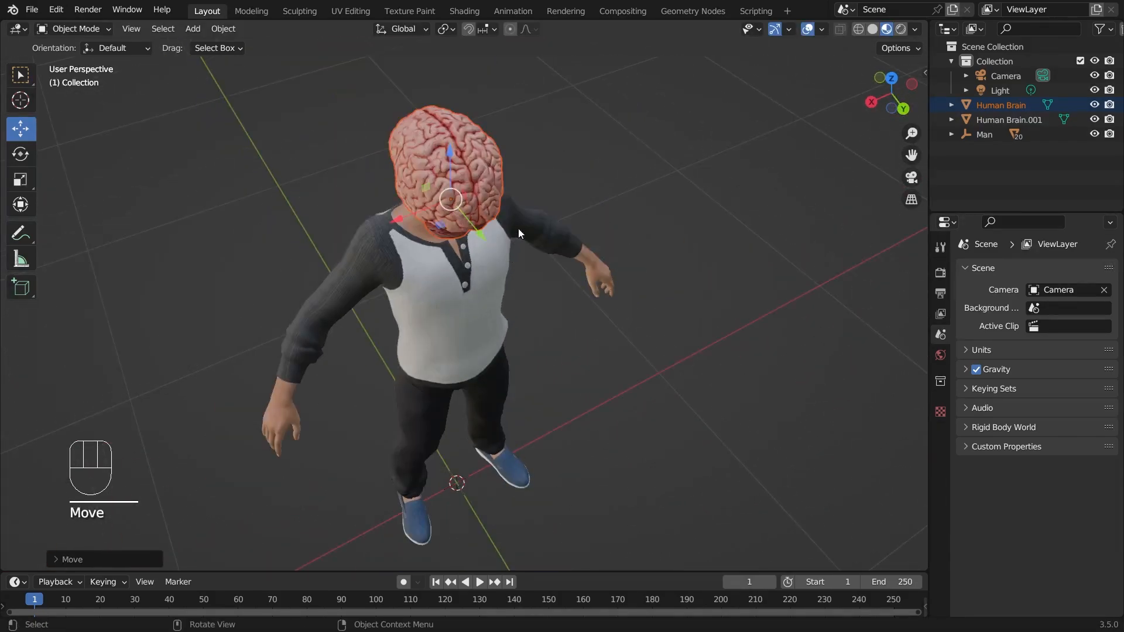
pyautogui.press('KP_Decimal')
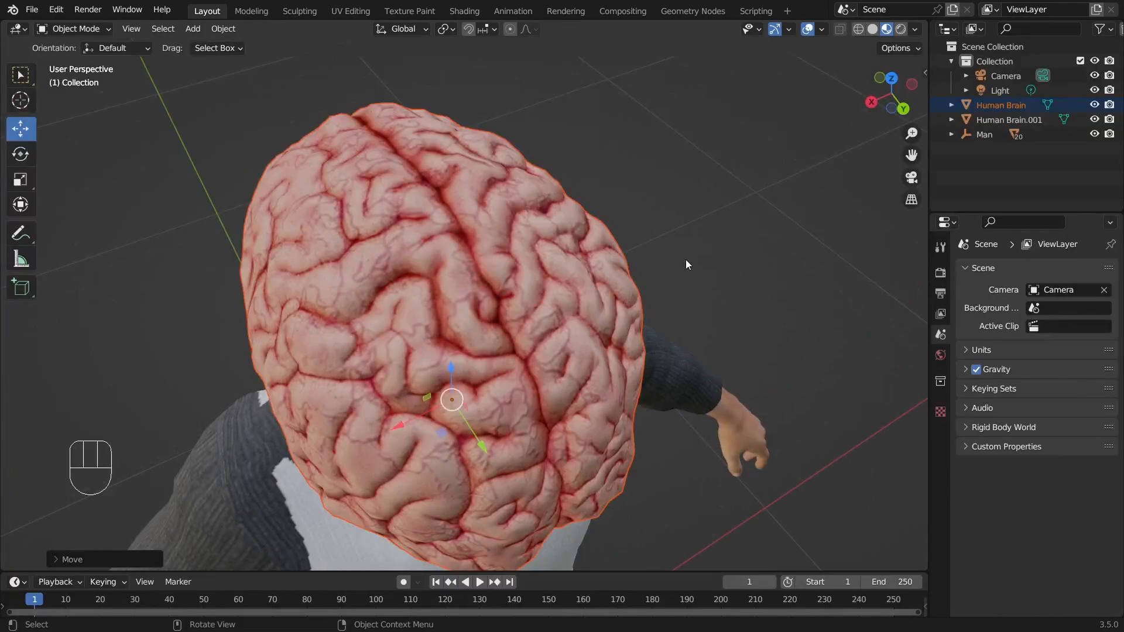
pyautogui.press('s')
pyautogui.click(567, 375)
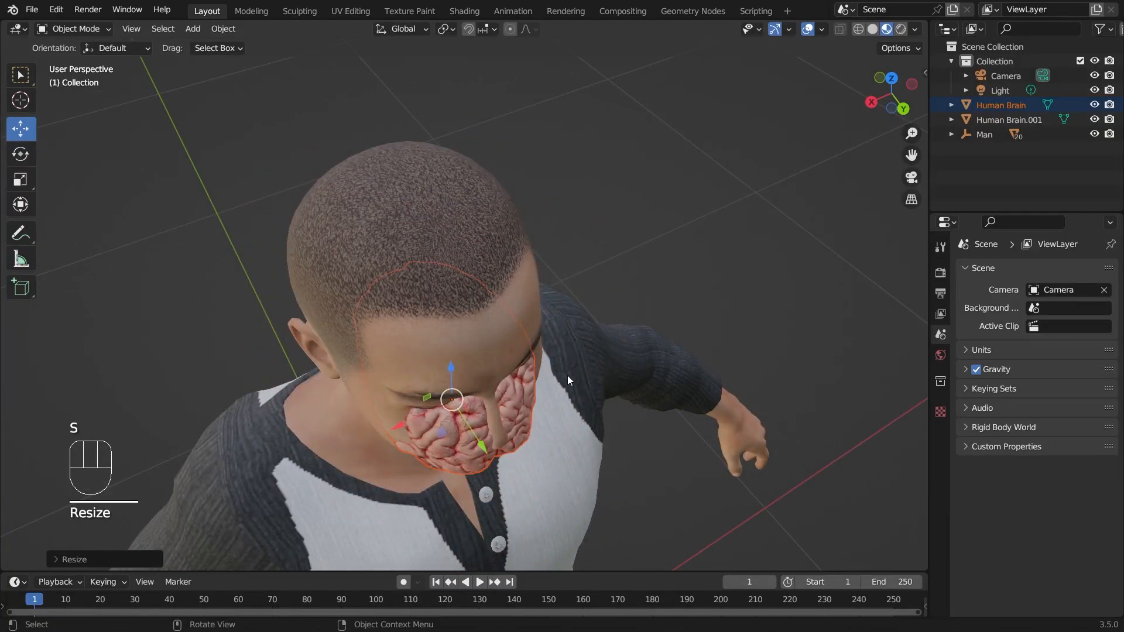
# Move the brain up and back along Y into the man's skull and scale it by about 0.94
pyautogui.moveTo(568, 375); pyautogui.dragTo(624, 420, button='middle')
pyautogui.scroll(-2, 624, 420)
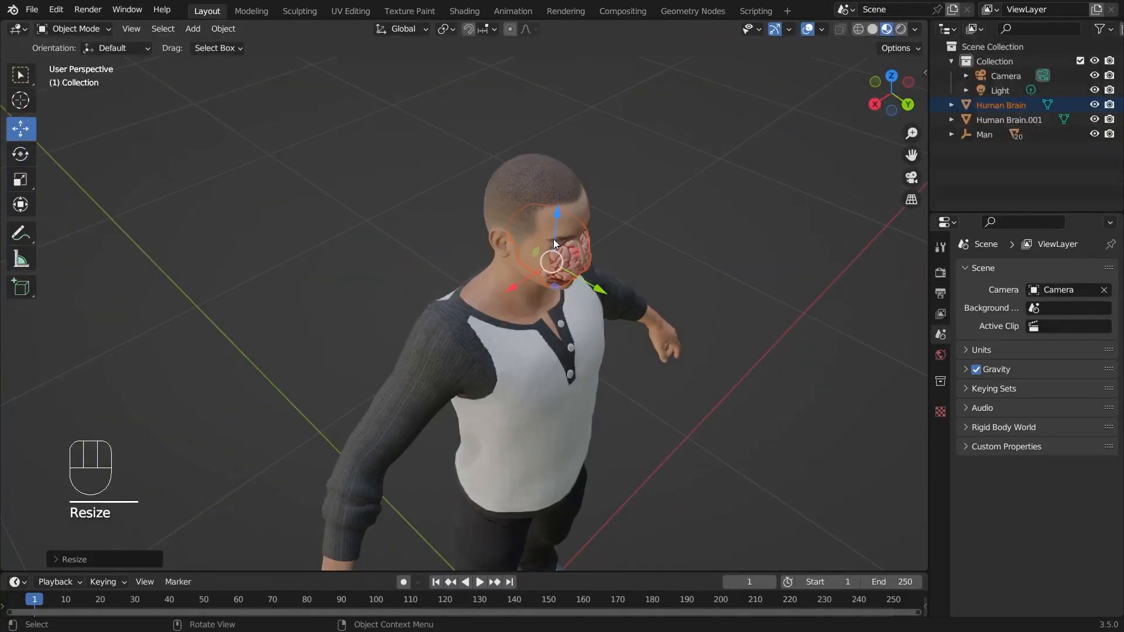
pyautogui.moveTo(553, 239); pyautogui.dragTo(553, 199)
pyautogui.moveTo(596, 230); pyautogui.dragTo(586, 239)
pyautogui.press('s')
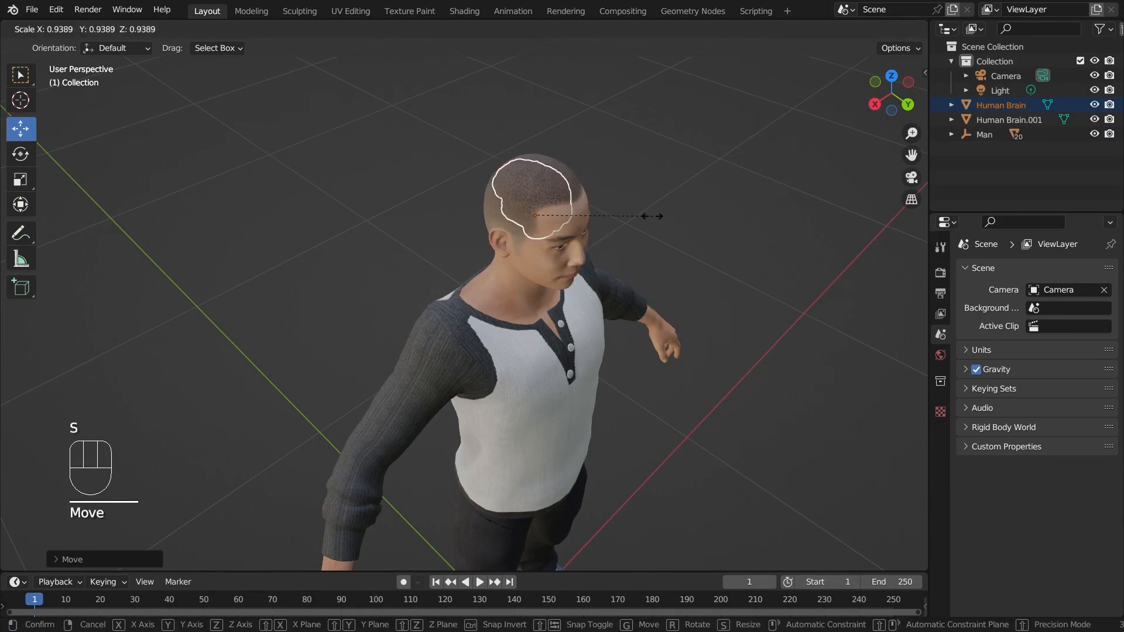
pyautogui.click(652, 216)
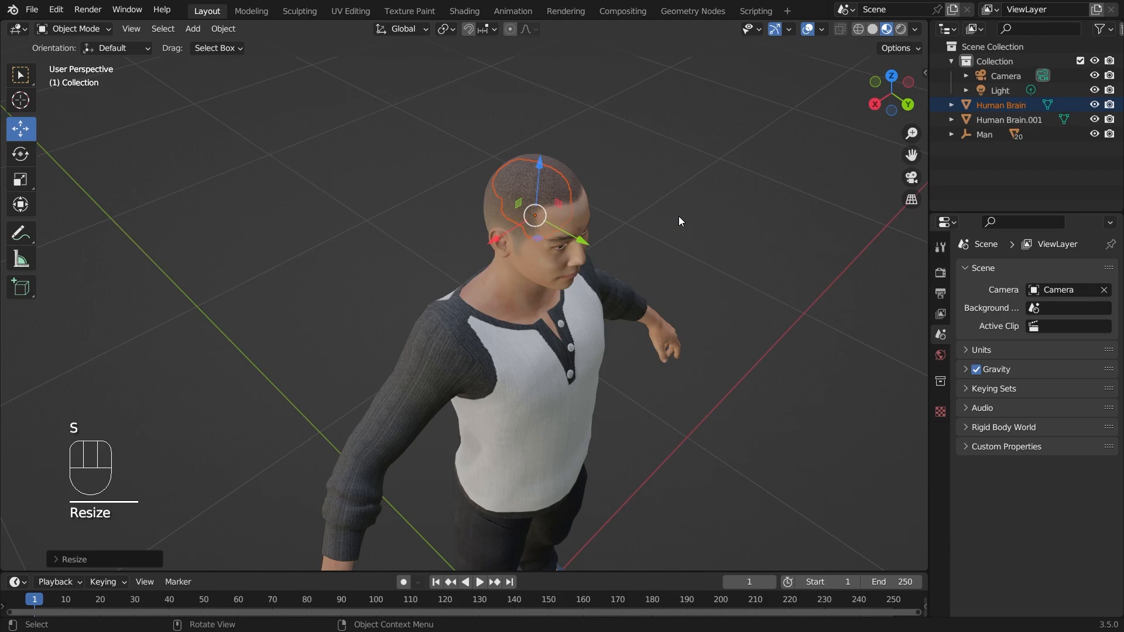
# Rotate the brain 180 degrees about the Z axis, shift it slightly back along Y inside the skull, and deselect it
pyautogui.press('r')
pyautogui.press('z')
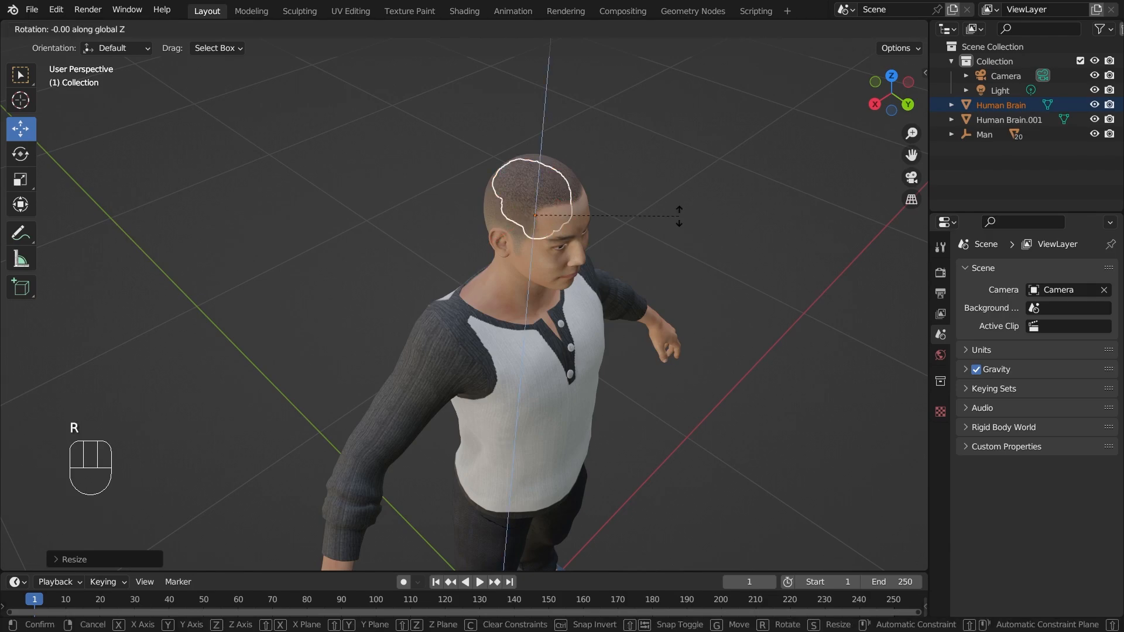
pyautogui.write('180')
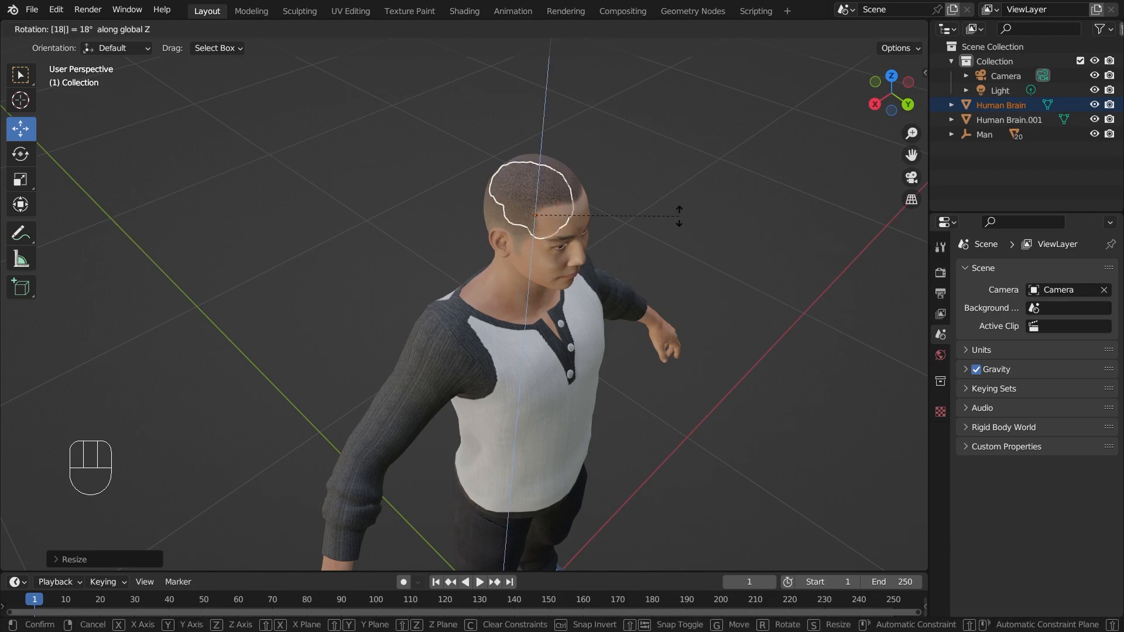
pyautogui.press('Return')
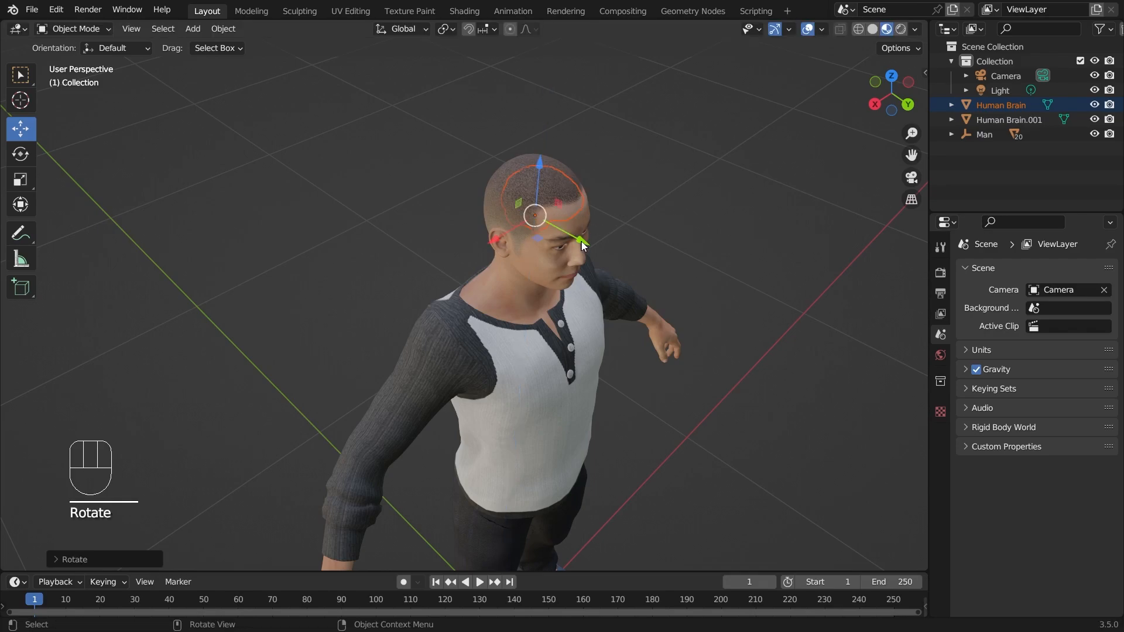
pyautogui.moveTo(584, 245); pyautogui.dragTo(571, 235)
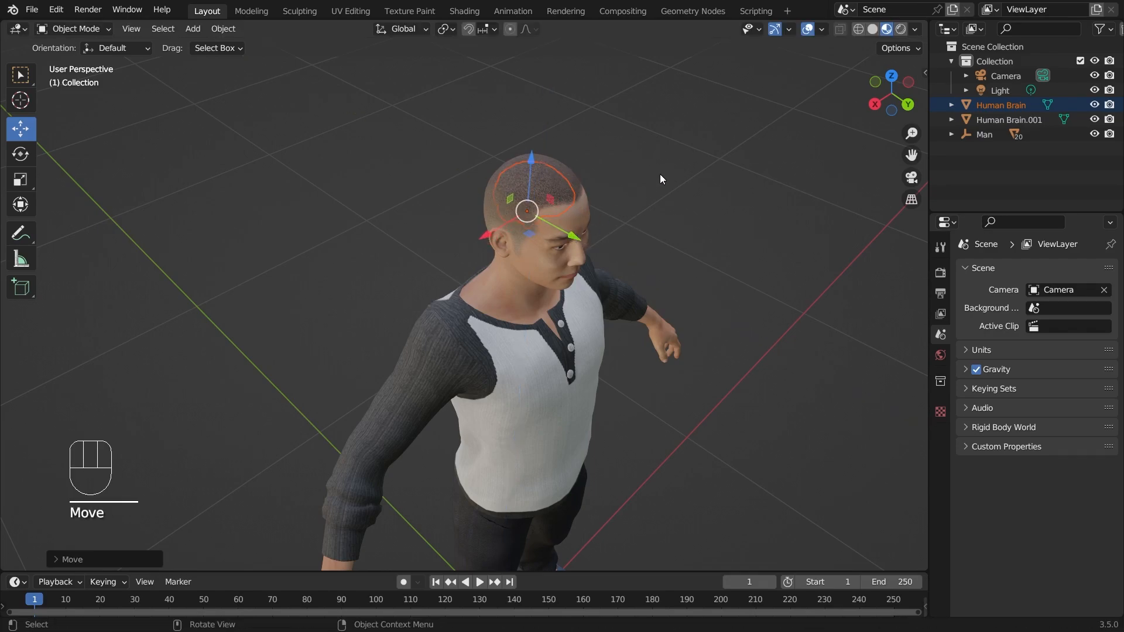
pyautogui.click(671, 205)
# View the man from the front and select his head mesh
pyautogui.moveTo(677, 226); pyautogui.dragTo(631, 220, button='middle')
pyautogui.scroll(-6, 631, 221)
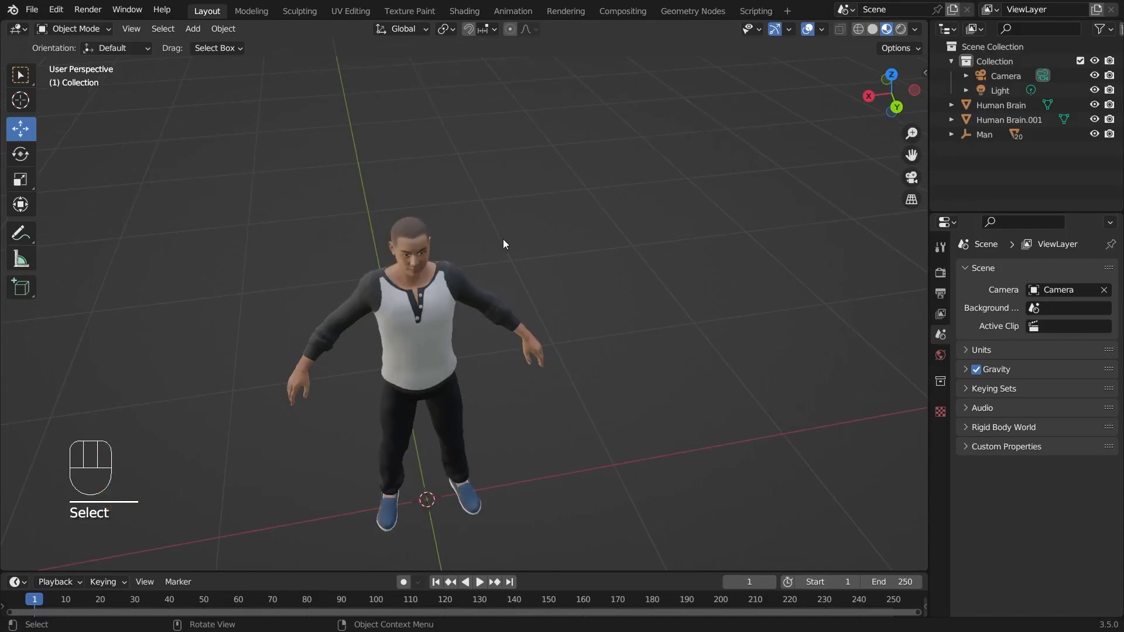
pyautogui.moveTo(505, 244); pyautogui.dragTo(532, 198, button='middle')
pyautogui.scroll(3, 532, 198)
pyautogui.keyDown('shift'); pyautogui.moveTo(592, 130); pyautogui.dragTo(556, 188, button='middle'); pyautogui.keyUp('shift')
pyautogui.scroll(3, 592, 199)
pyautogui.click(368, 147)
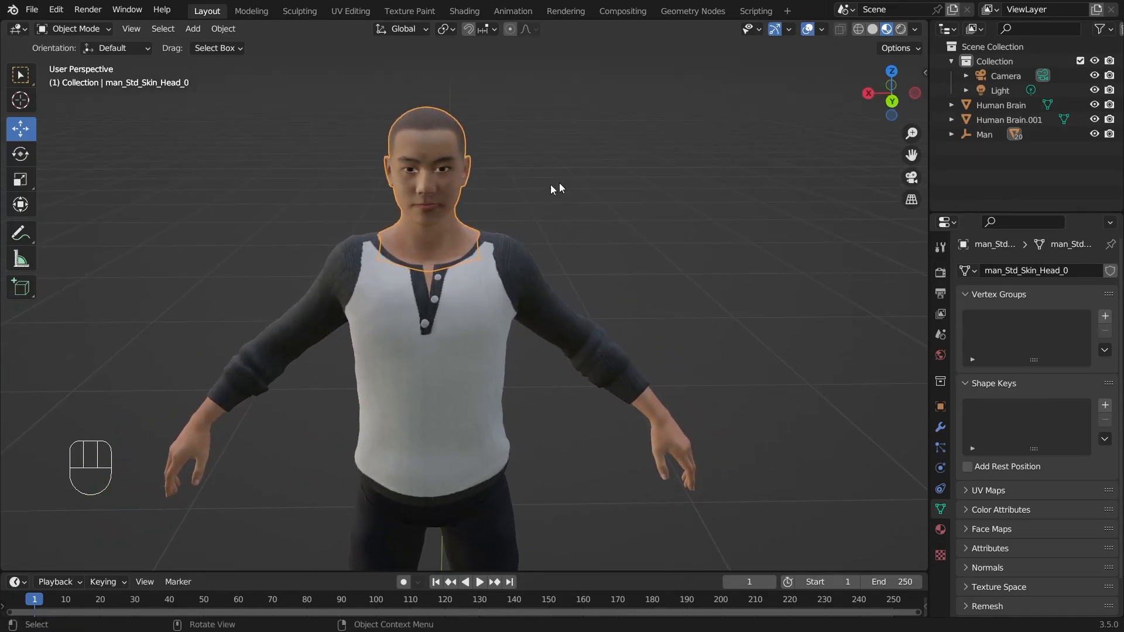
# Split the 3D viewport vertically and show the head material's node tree in a Shader Editor without its sidebar
pyautogui.moveTo(4, 26); pyautogui.dragTo(461, 29)
pyautogui.click(18, 28)
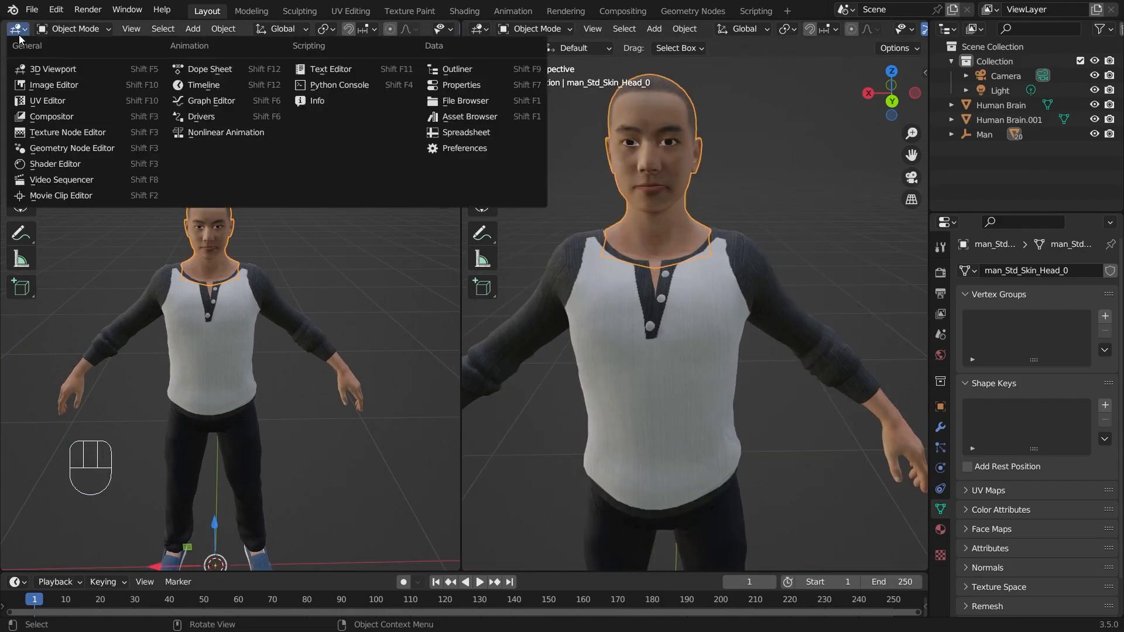
pyautogui.click(61, 166)
pyautogui.click(179, 249)
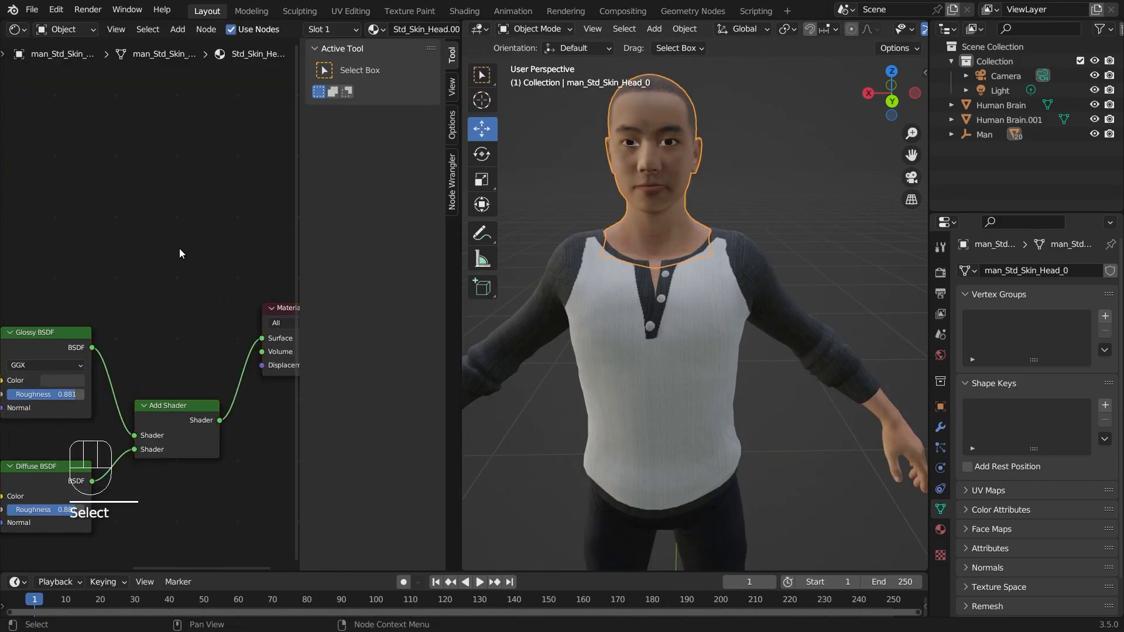
pyautogui.press('n')
pyautogui.moveTo(179, 248); pyautogui.dragTo(318, 187, button='middle')
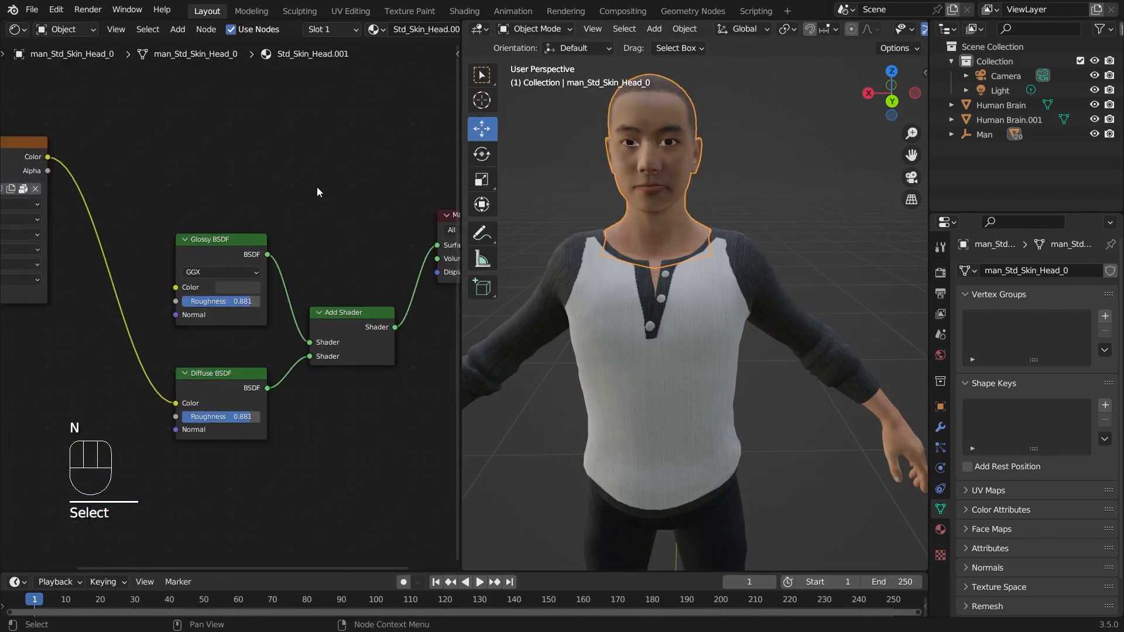
pyautogui.scroll(-4, 267, 217)
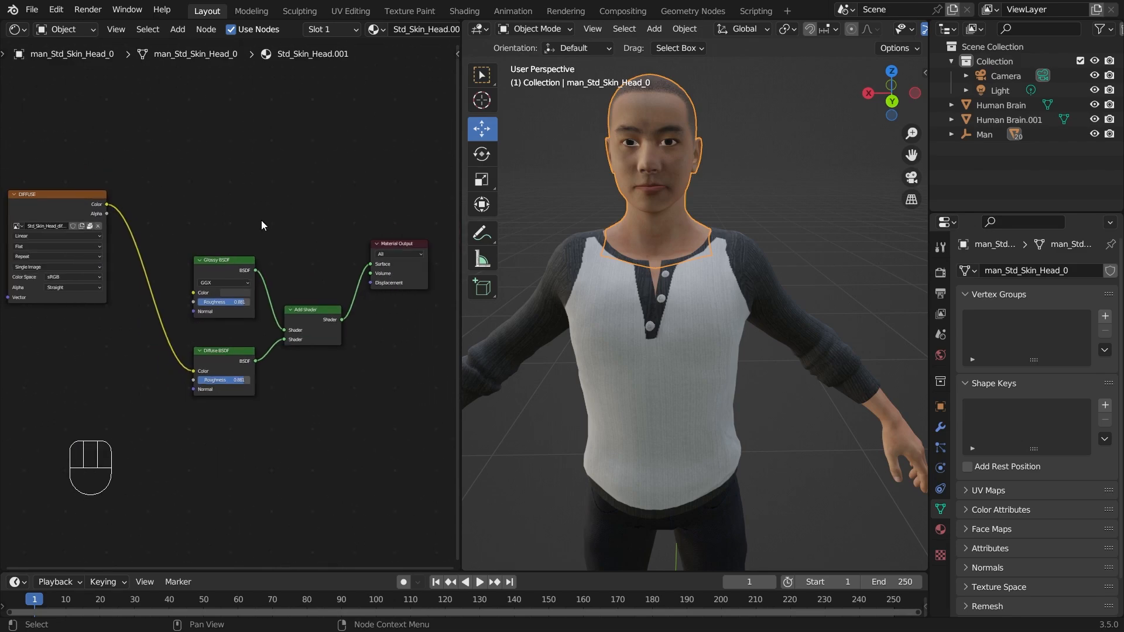
# Add a Transparent BSDF node above the Add Shader node in the head material
pyautogui.moveTo(261, 221)
pyautogui.mouseDown(button='middle')
pyautogui.moveTo(194, 242)
pyautogui.moveTo(257, 227)
pyautogui.mouseUp(button='middle')
pyautogui.moveTo(713, 203); pyautogui.dragTo(775, 237, button='middle')
pyautogui.scroll(2, 311, 370)
pyautogui.moveTo(273, 255); pyautogui.dragTo(235, 256, button='middle')
pyautogui.scroll(1, 226, 299)
pyautogui.click(258, 122)
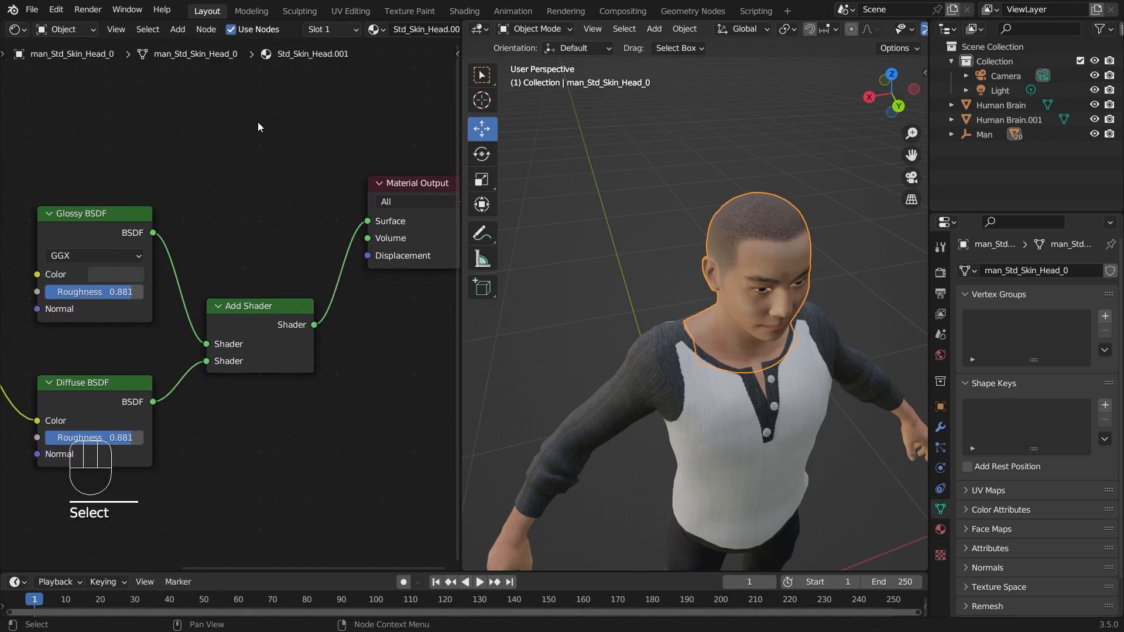
pyautogui.hotkey('shift', 'a')
pyautogui.click(258, 122)
pyautogui.write('tra')
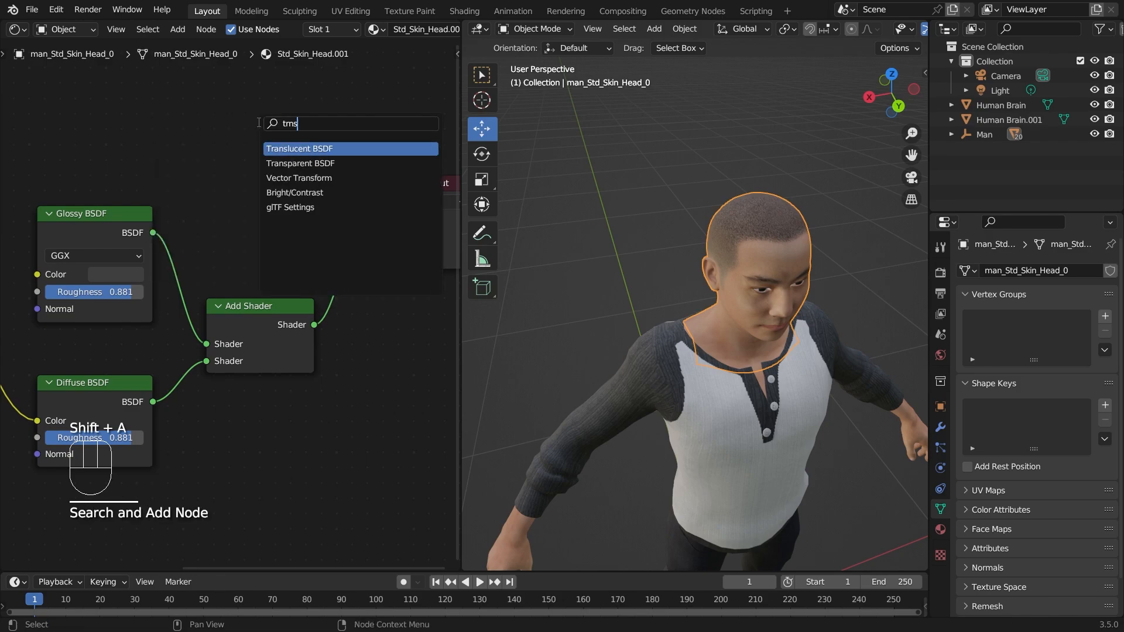
pyautogui.click(309, 166)
pyautogui.click(199, 178)
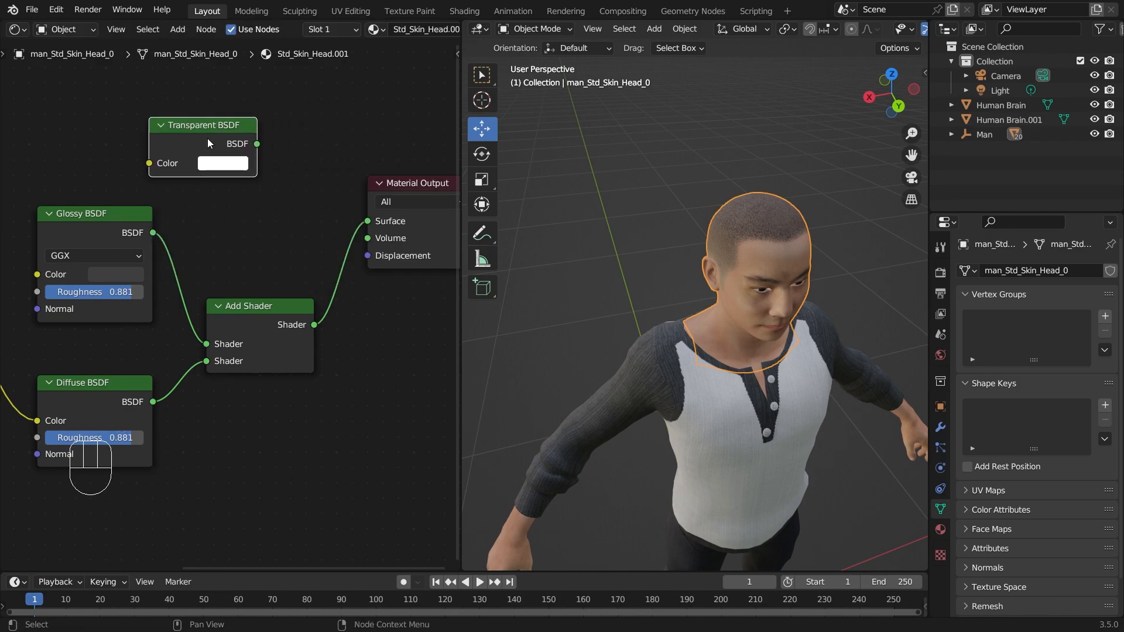
pyautogui.moveTo(297, 263); pyautogui.dragTo(306, 240, button='middle')
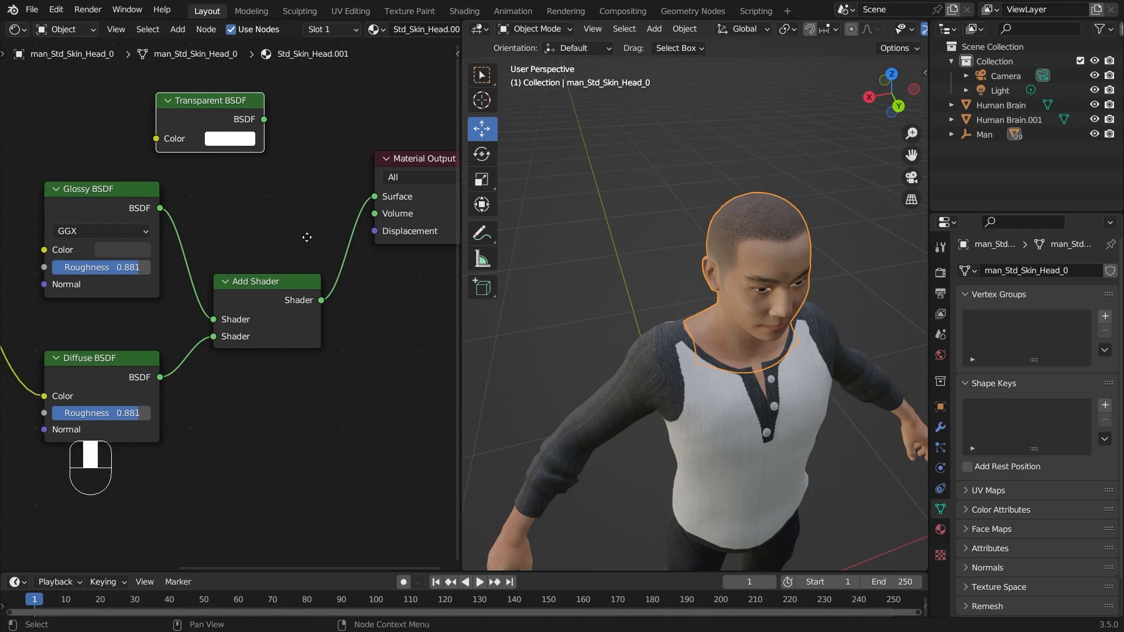
# Try feeding the Transparent BSDF straight into the Material Output's Surface, then reconnect the Add Shader there
pyautogui.scroll(-4, 301, 239)
pyautogui.moveTo(240, 228); pyautogui.dragTo(260, 243, button='middle')
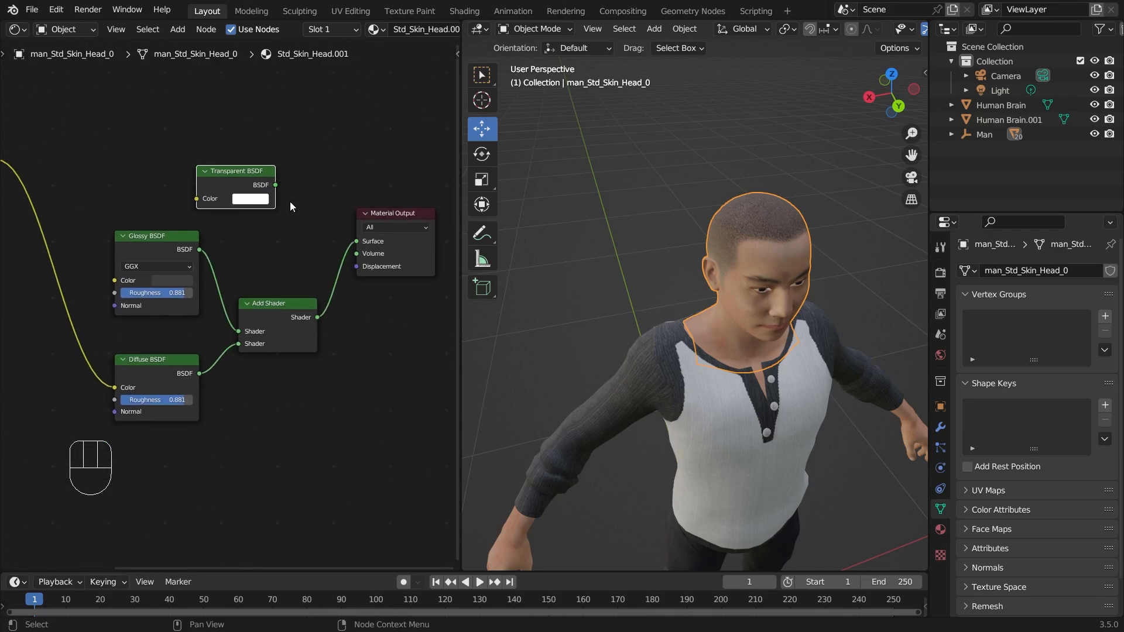
pyautogui.moveTo(276, 185); pyautogui.dragTo(358, 240)
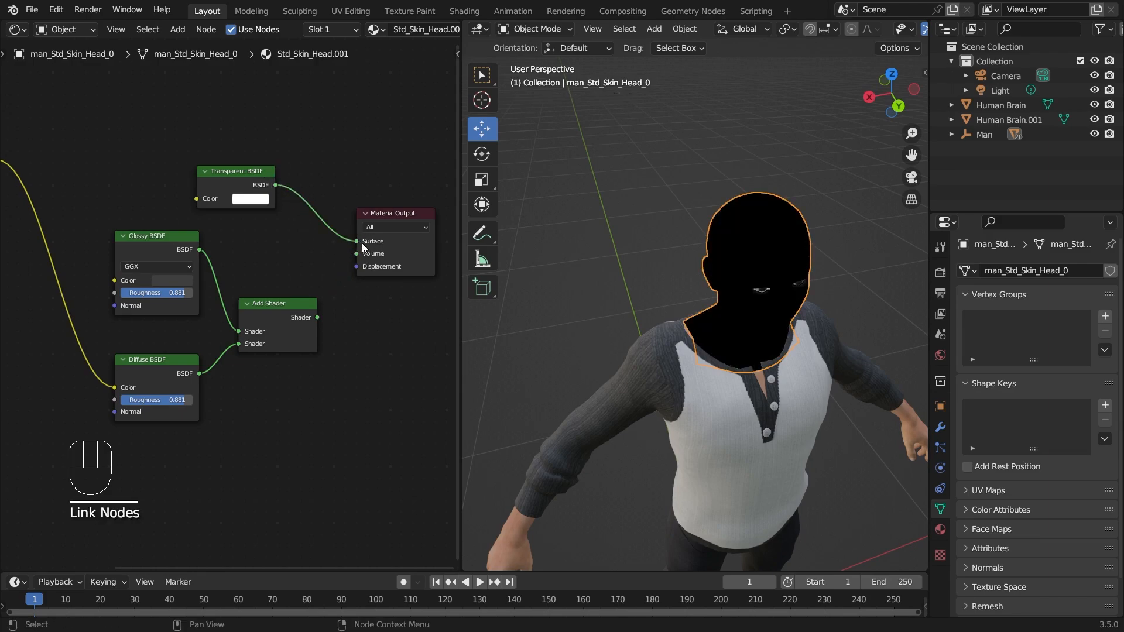
pyautogui.scroll(2, 371, 300)
pyautogui.moveTo(342, 240); pyautogui.dragTo(305, 220)
pyautogui.moveTo(254, 181); pyautogui.dragTo(255, 180)
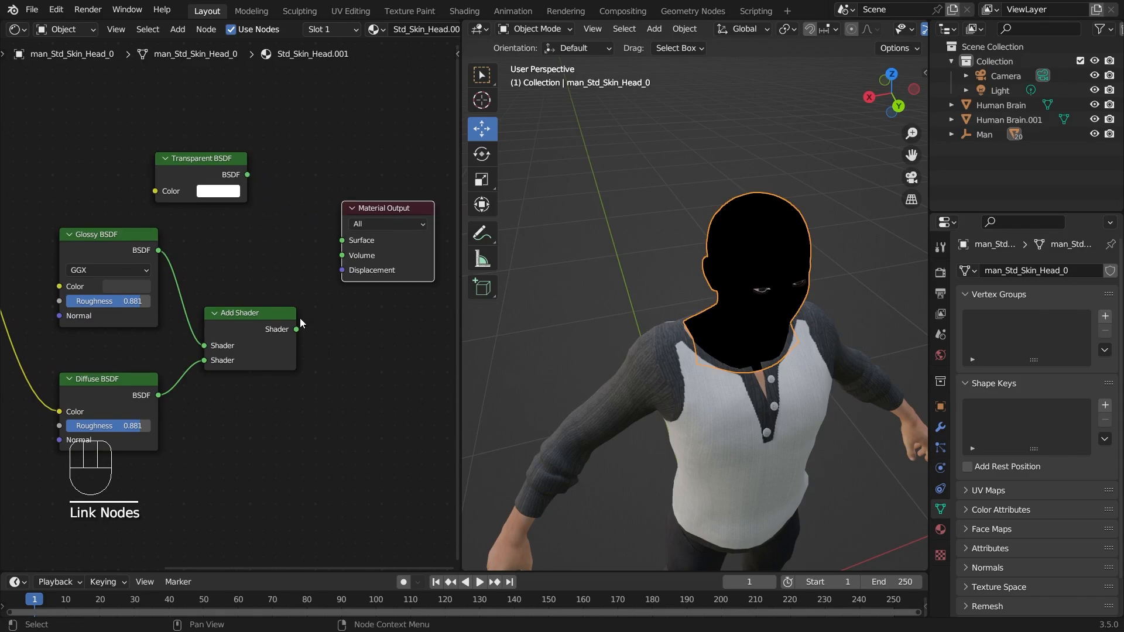
pyautogui.moveTo(296, 329); pyautogui.dragTo(342, 240)
pyautogui.scroll(-2, 195, 400)
pyautogui.moveTo(193, 398); pyautogui.dragTo(252, 323, button='middle')
pyautogui.scroll(-2, 244, 334)
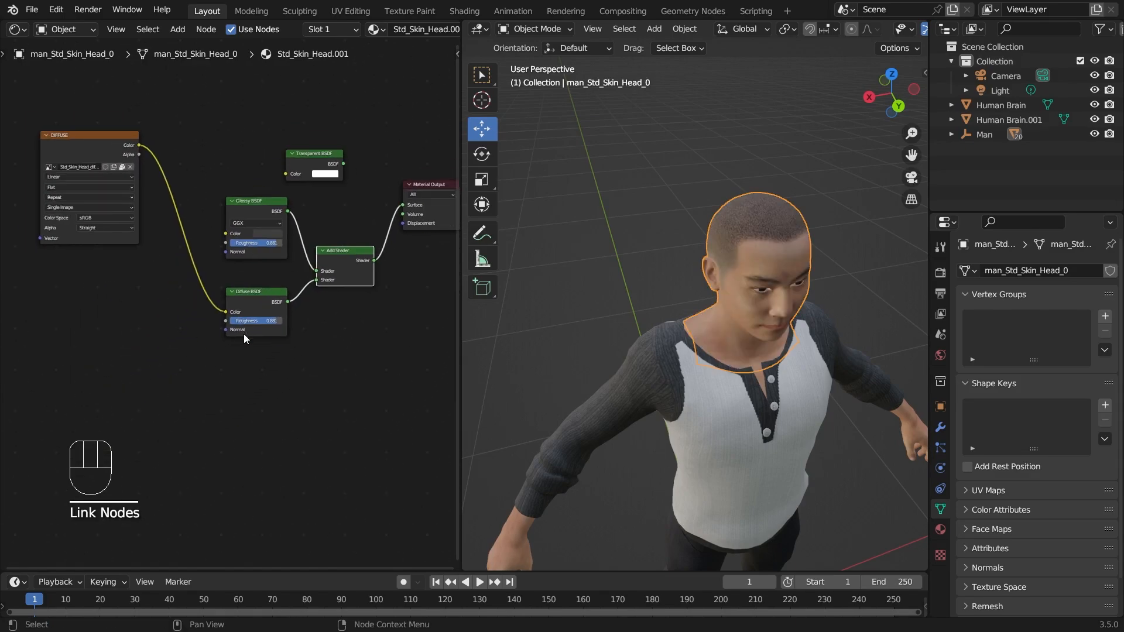
# Disconnect the Diffuse BSDF from the Add Shader to see its effect on the head, then reconnect it
pyautogui.moveTo(139, 350); pyautogui.dragTo(193, 366, button='middle')
pyautogui.scroll(2, 229, 416)
pyautogui.moveTo(274, 419); pyautogui.dragTo(144, 394, button='middle')
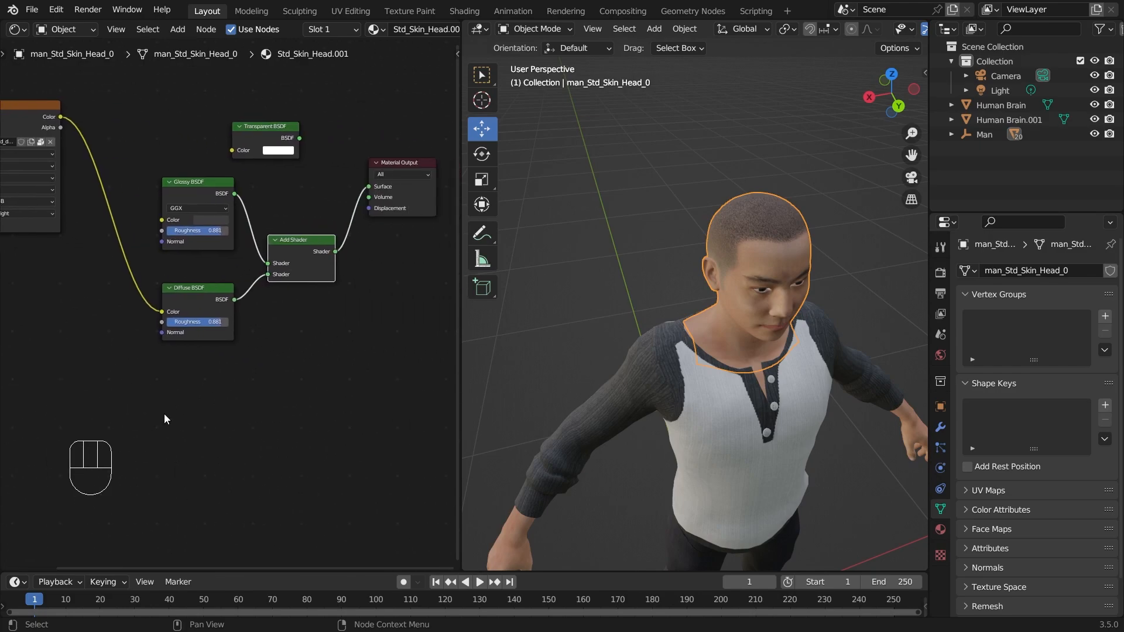
pyautogui.scroll(7, 165, 415)
pyautogui.moveTo(282, 339)
pyautogui.mouseDown(button='middle')
pyautogui.moveTo(205, 362)
pyautogui.moveTo(192, 388)
pyautogui.moveTo(284, 341)
pyautogui.mouseUp(button='middle')
pyautogui.scroll(4, 201, 395)
pyautogui.moveTo(282, 252); pyautogui.dragTo(274, 330)
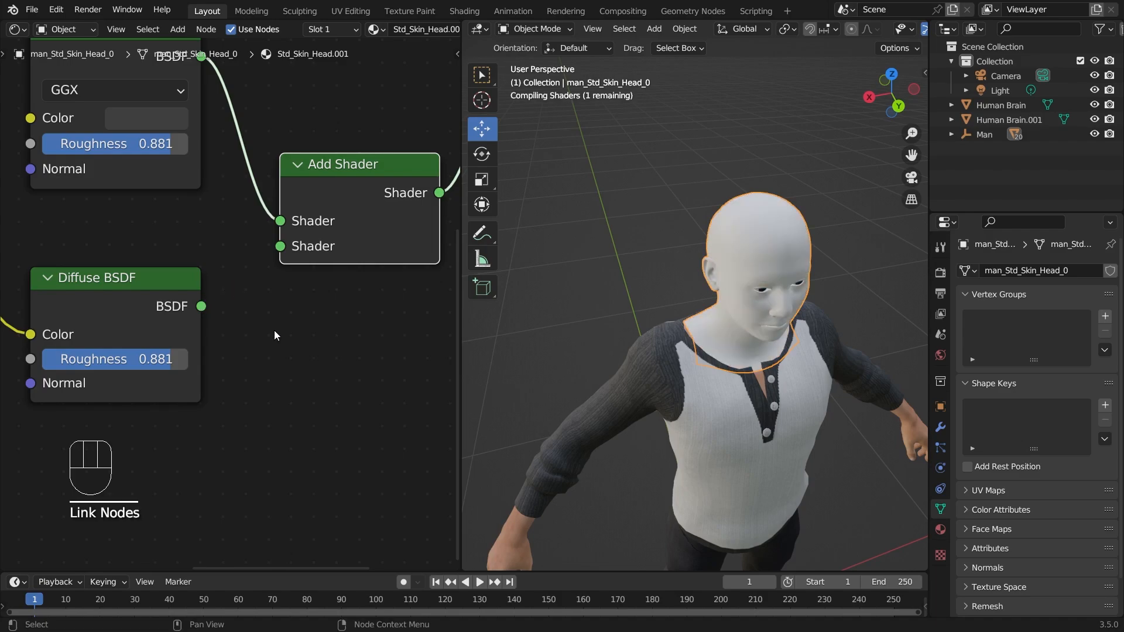
pyautogui.moveTo(201, 306); pyautogui.dragTo(280, 246)
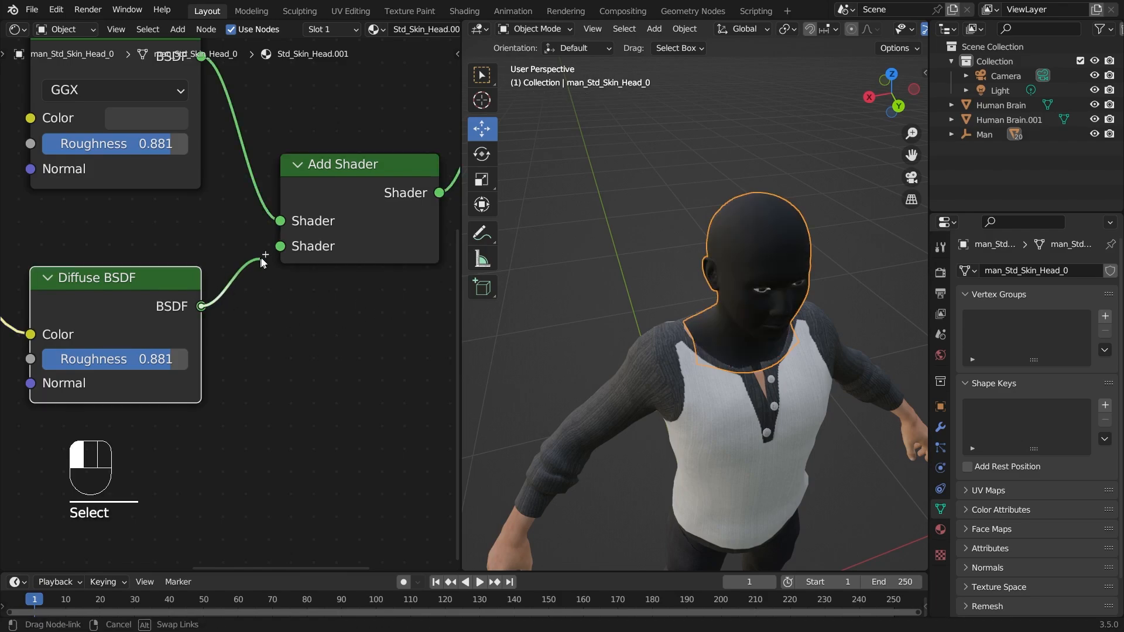
pyautogui.moveTo(279, 323); pyautogui.dragTo(265, 385, button='middle')
pyautogui.scroll(-2, 265, 388)
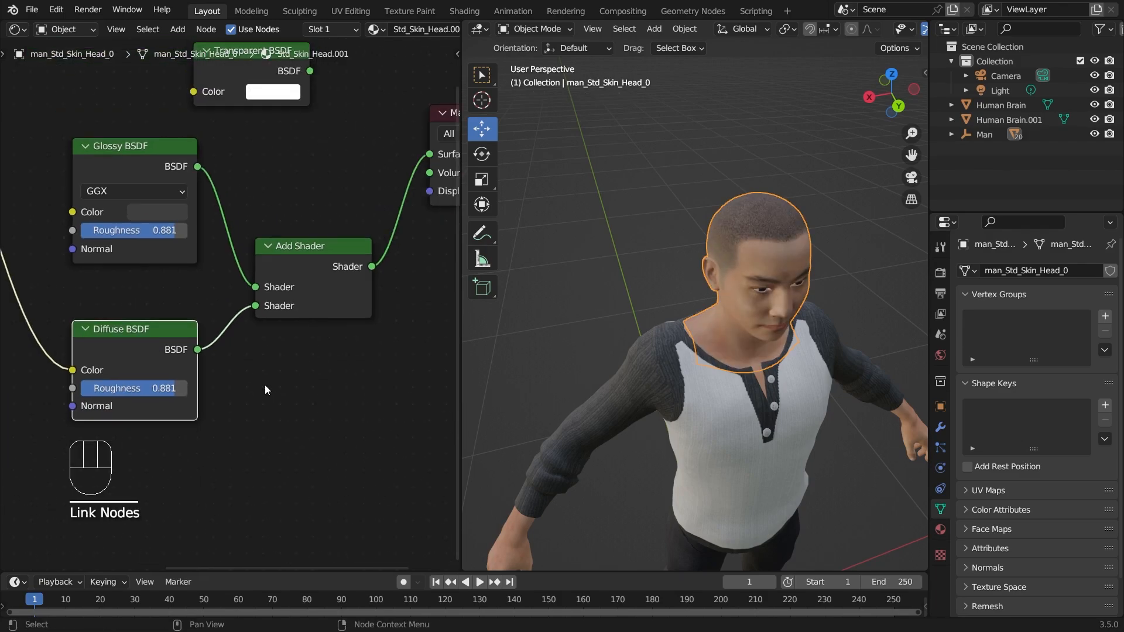
# Disconnect the Glossy BSDF from the Add Shader, move it up, and place the Transparent BSDF between it and the Diffuse BSDF
pyautogui.moveTo(258, 288); pyautogui.dragTo(243, 218)
pyautogui.scroll(-1, 243, 222)
pyautogui.moveTo(243, 222); pyautogui.dragTo(244, 343, button='middle')
pyautogui.moveTo(153, 294); pyautogui.dragTo(117, 189)
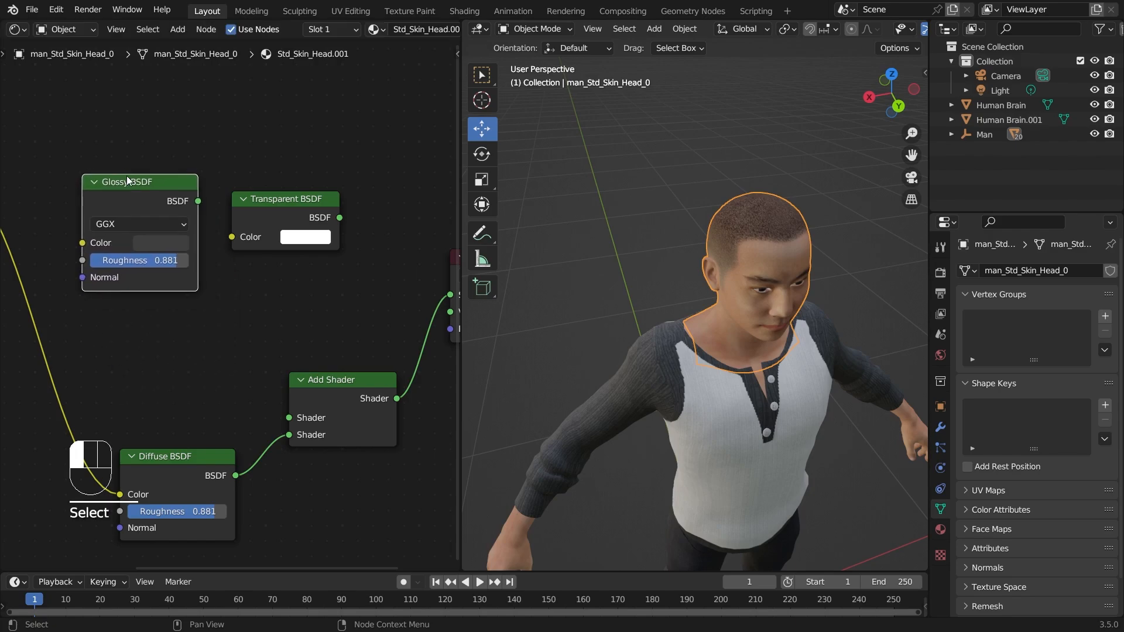
pyautogui.moveTo(287, 202); pyautogui.dragTo(168, 326)
pyautogui.moveTo(247, 357); pyautogui.dragTo(258, 237, button='middle')
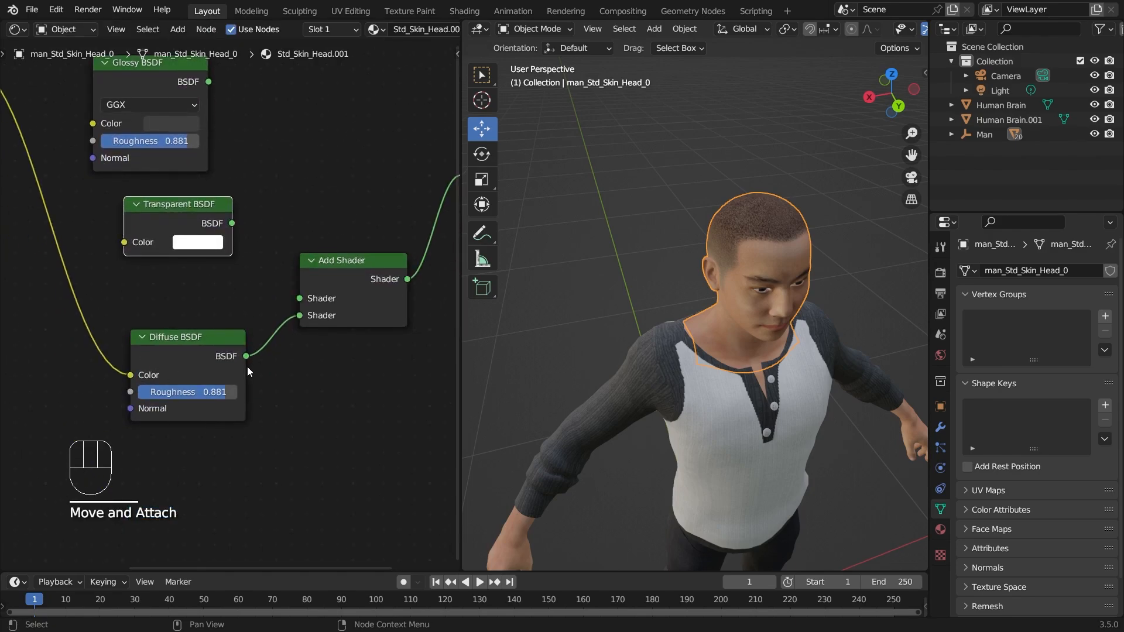
pyautogui.click(249, 370)
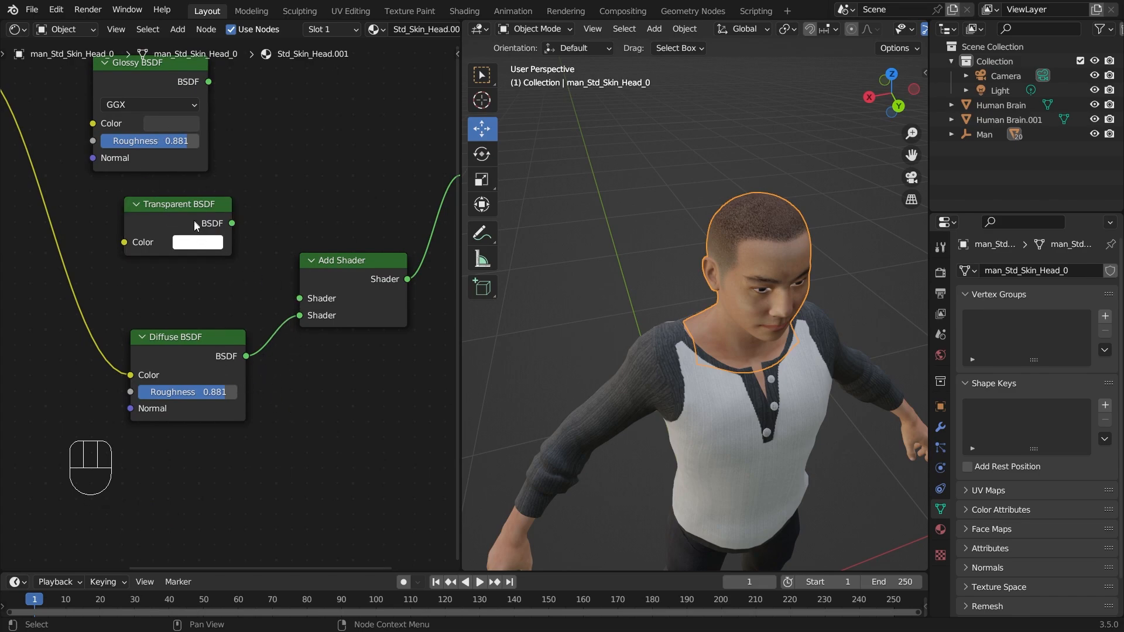
# Rearrange the nodes so the Transparent BSDF sits to the lower right of the Glossy BSDF, leaving free space beside the Glossy BSDF
pyautogui.scroll(-3, 206, 212)
pyautogui.moveTo(249, 183); pyautogui.dragTo(270, 215, button='middle')
pyautogui.scroll(2, 240, 304)
pyautogui.scroll(1, 271, 215)
pyautogui.moveTo(164, 96); pyautogui.dragTo(294, 72)
pyautogui.moveTo(208, 250); pyautogui.dragTo(297, 233)
pyautogui.moveTo(288, 79); pyautogui.dragTo(154, 128)
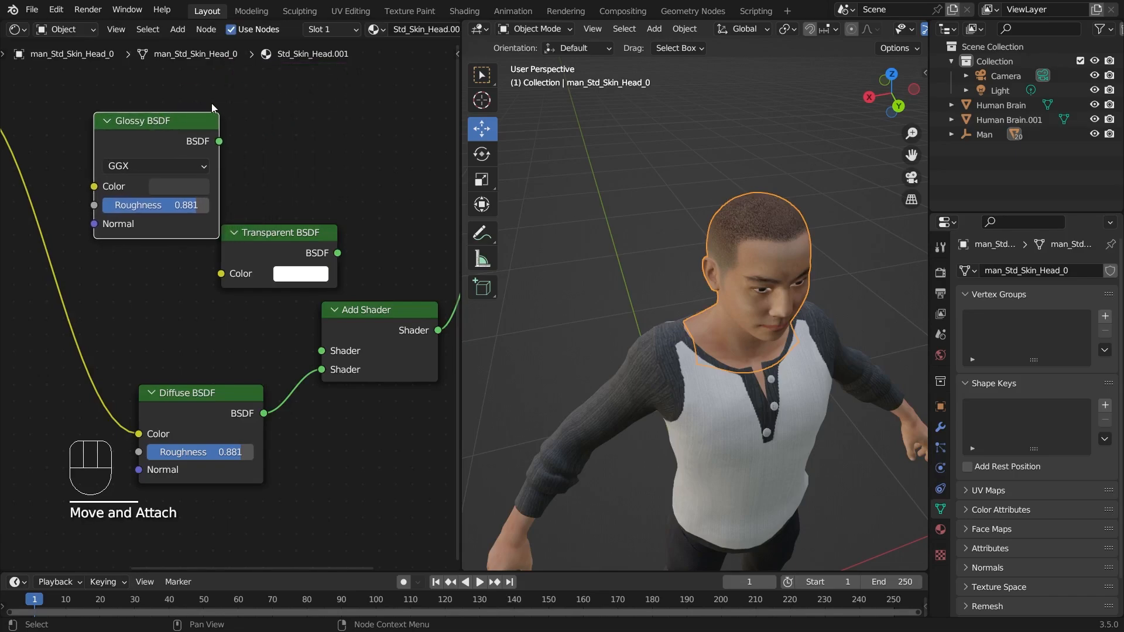
# Add a Mix Shader node to the right of the Glossy BSDF
pyautogui.hotkey('shift', 'a')
pyautogui.click(320, 160)
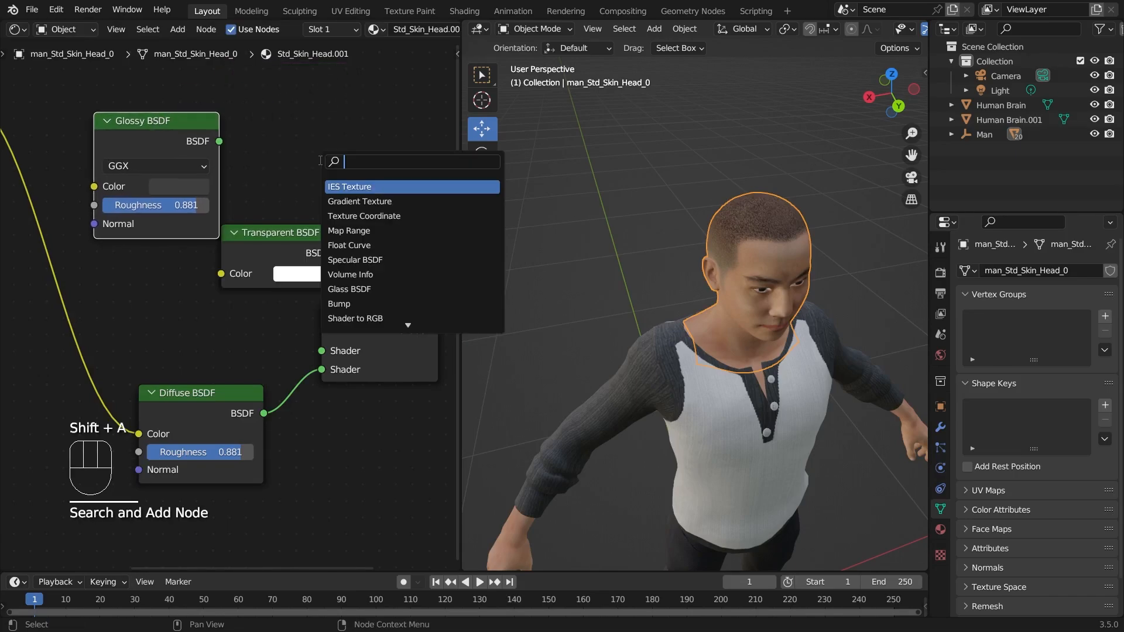
pyautogui.write('mix s')
pyautogui.press('Return')
pyautogui.click(252, 120)
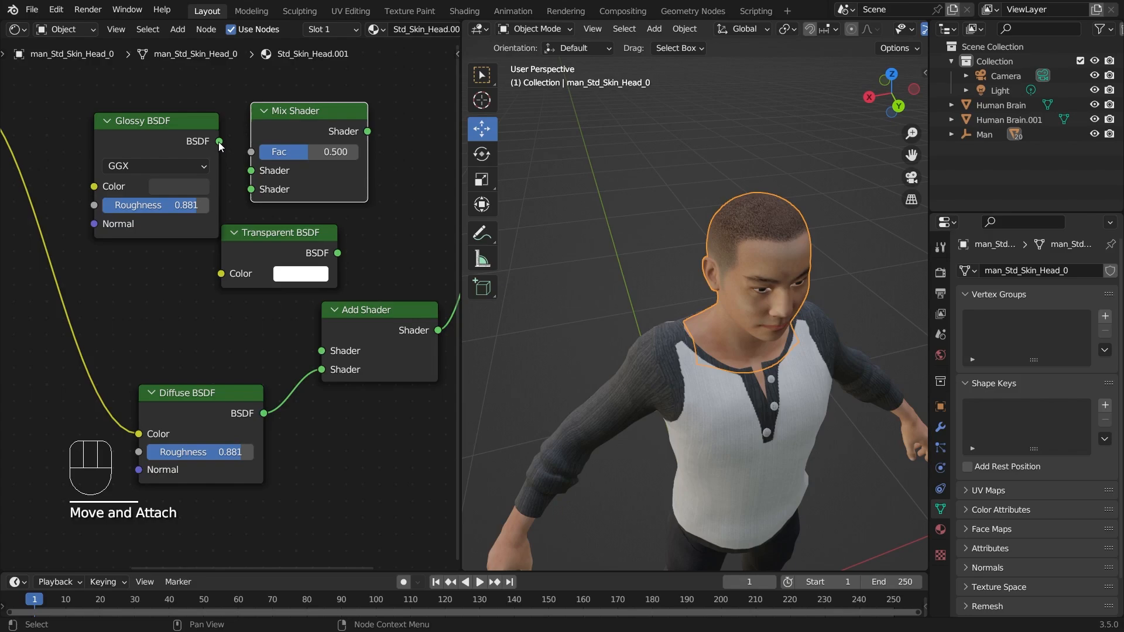
# Link the Transparent BSDF and Glossy BSDF to the Mix Shader's first and second inputs, and its output to the Add Shader's first input
pyautogui.moveTo(220, 142); pyautogui.dragTo(251, 171)
pyautogui.moveTo(303, 243); pyautogui.dragTo(251, 171)
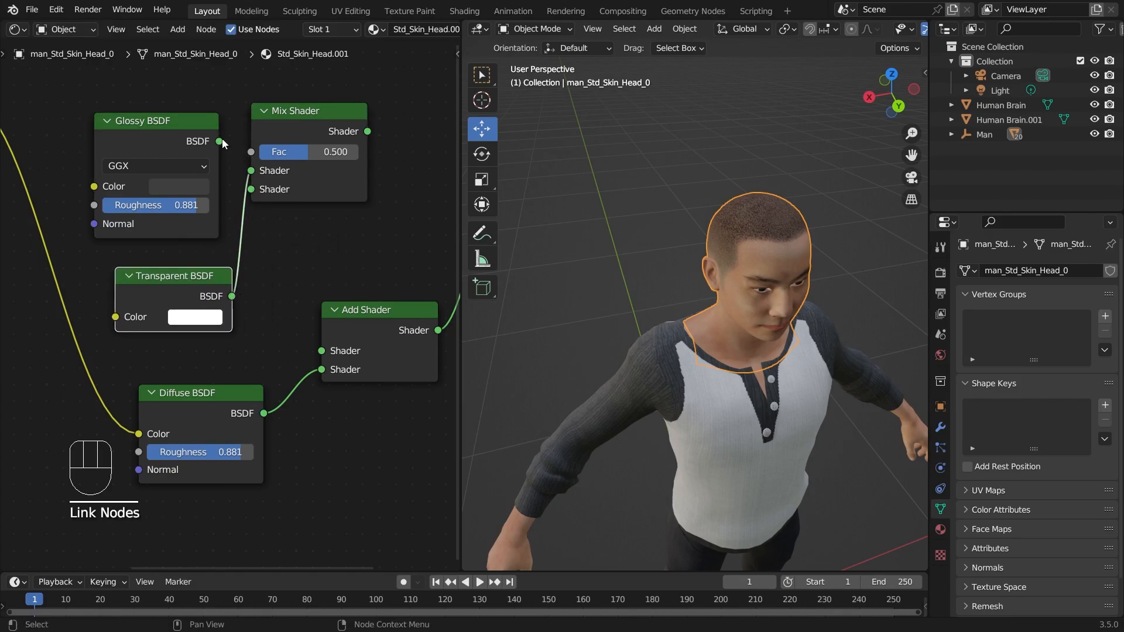
pyautogui.click(218, 137)
pyautogui.moveTo(184, 275); pyautogui.dragTo(155, 99)
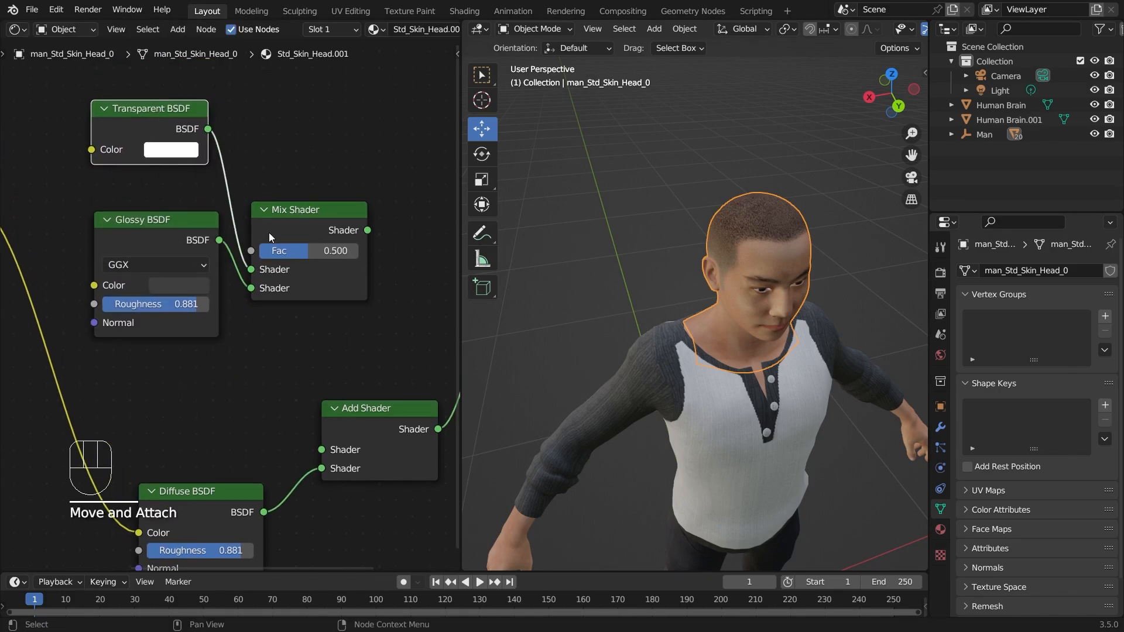
pyautogui.moveTo(367, 230); pyautogui.dragTo(322, 449)
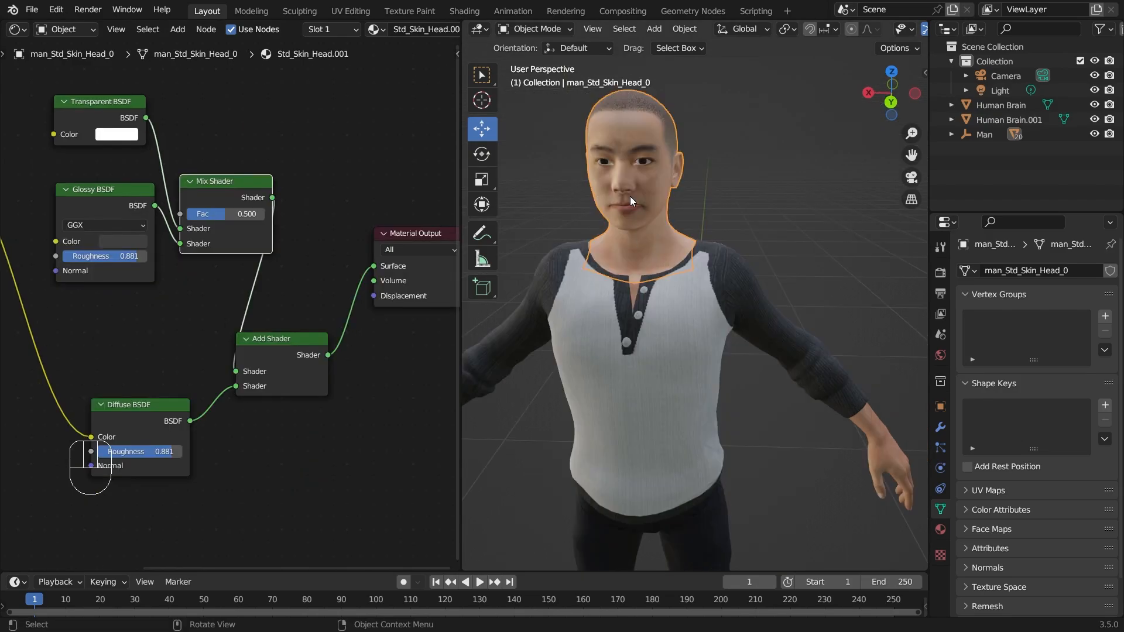
# Set the head material's Blend Mode to Alpha Blend
pyautogui.moveTo(631, 196); pyautogui.dragTo(667, 205, button='middle')
pyautogui.click(940, 530)
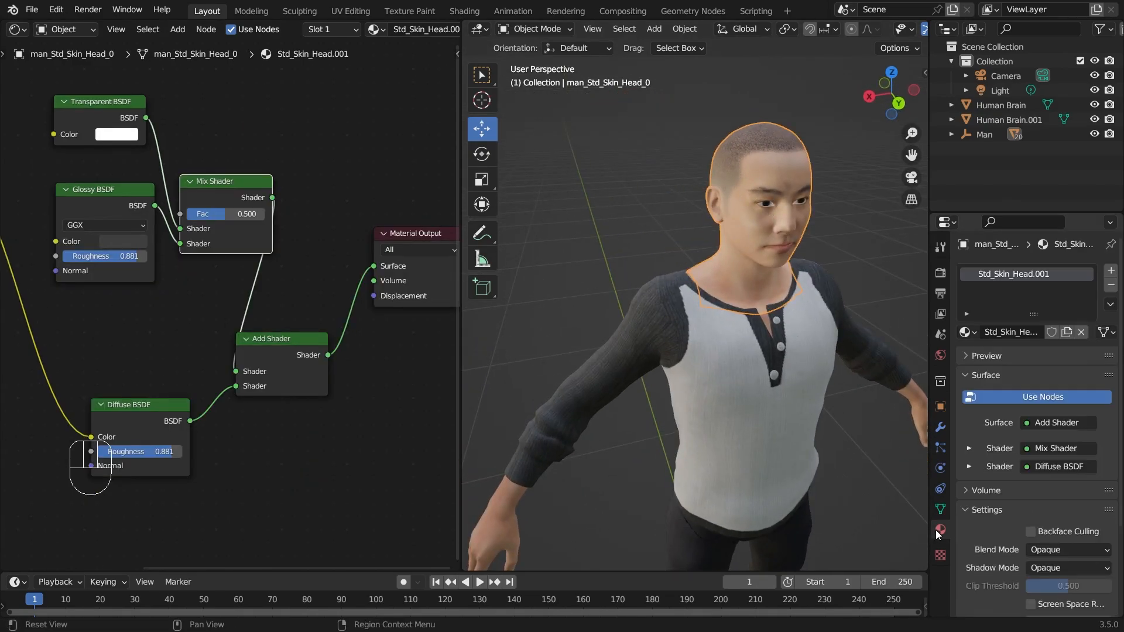
pyautogui.scroll(-2, 998, 455)
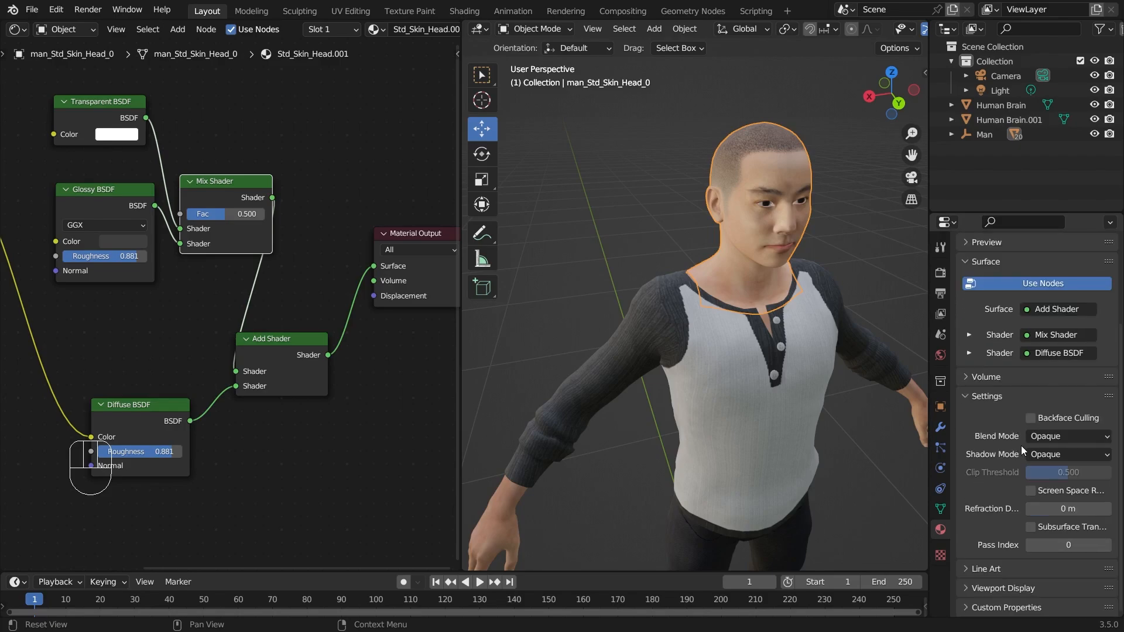
pyautogui.click(1063, 441)
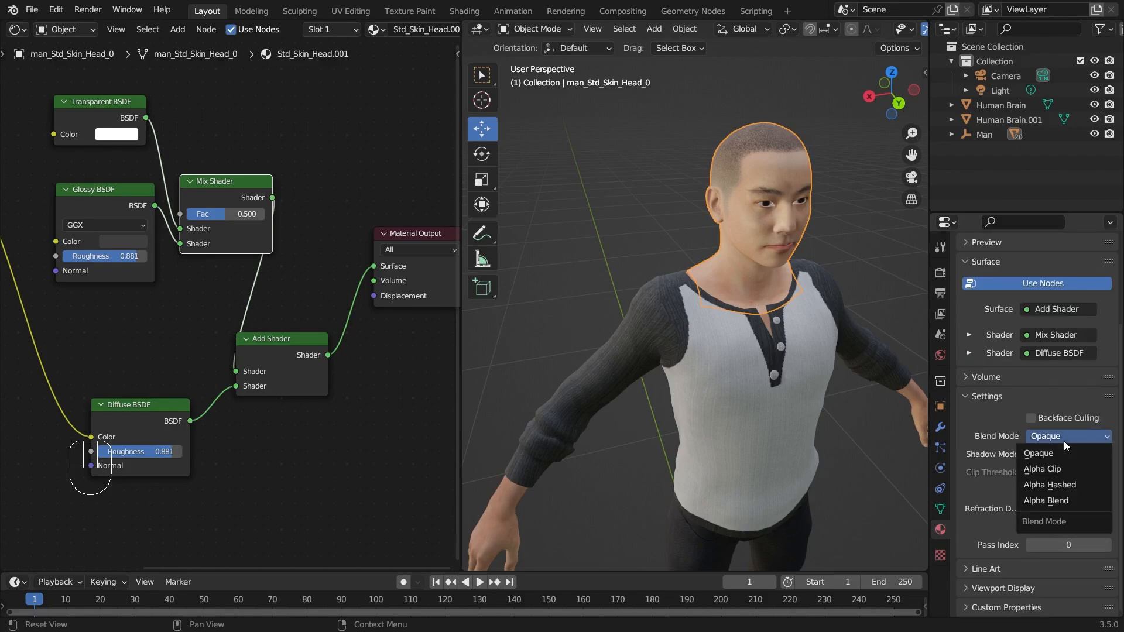
pyautogui.click(1074, 500)
# Inspect the transparent head up close and turn off Show Backface for its material
pyautogui.moveTo(793, 256); pyautogui.dragTo(762, 279, button='middle')
pyautogui.scroll(4, 760, 280)
pyautogui.moveTo(767, 206); pyautogui.dragTo(743, 267, button='middle')
pyautogui.scroll(5, 744, 269)
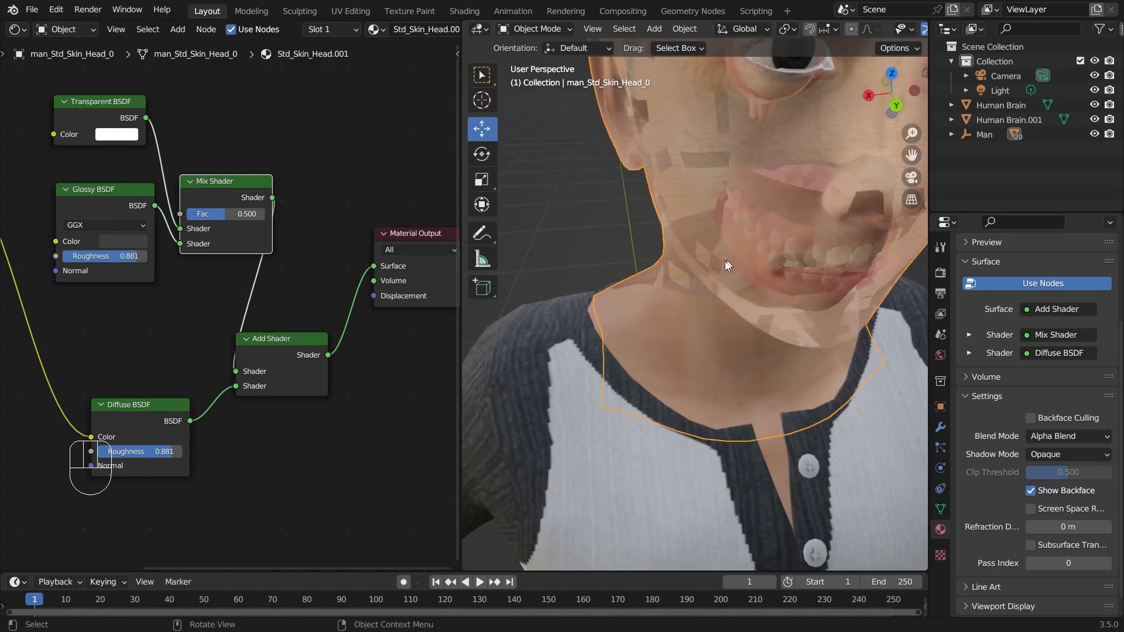
pyautogui.scroll(-6, 775, 317)
pyautogui.scroll(3, 796, 312)
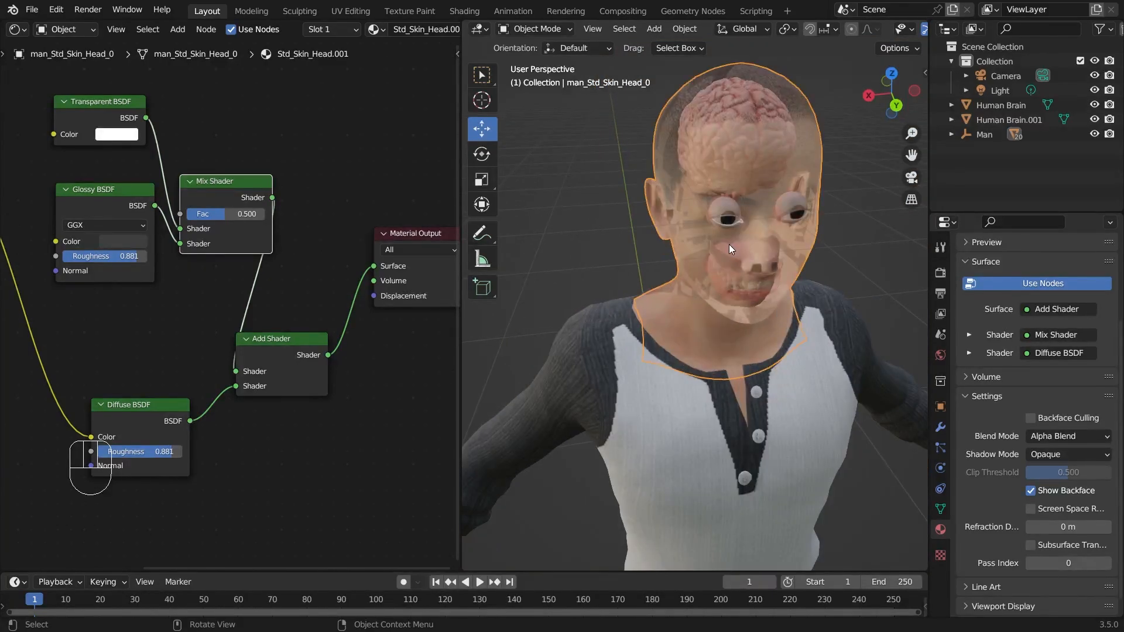
pyautogui.moveTo(730, 244); pyautogui.dragTo(698, 246, button='middle')
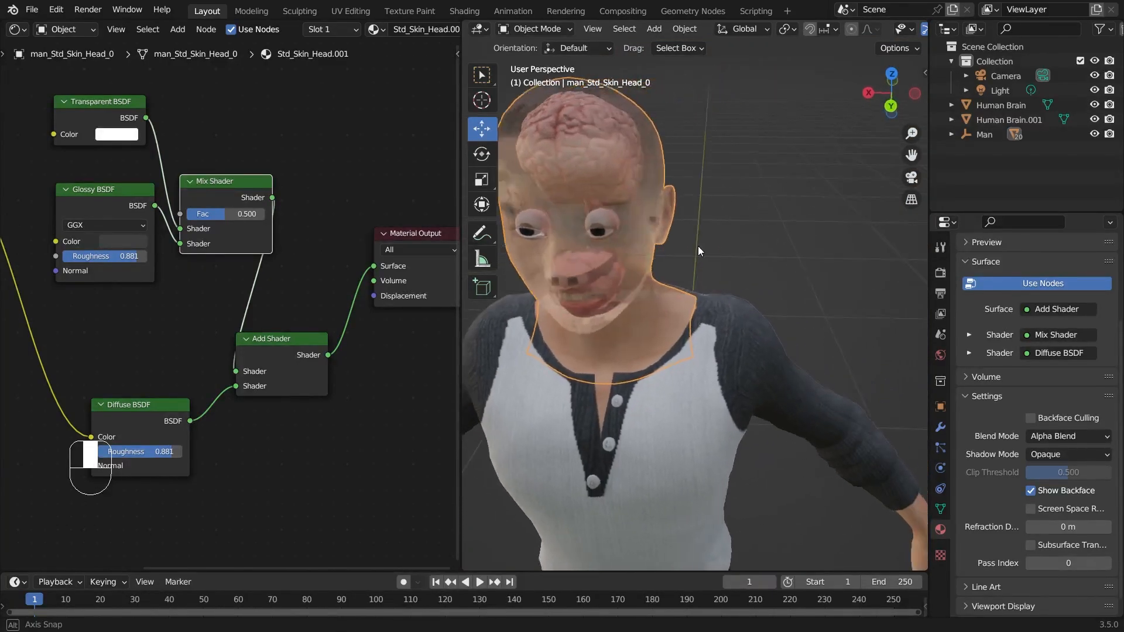
pyautogui.click(1034, 491)
pyautogui.scroll(-5, 778, 398)
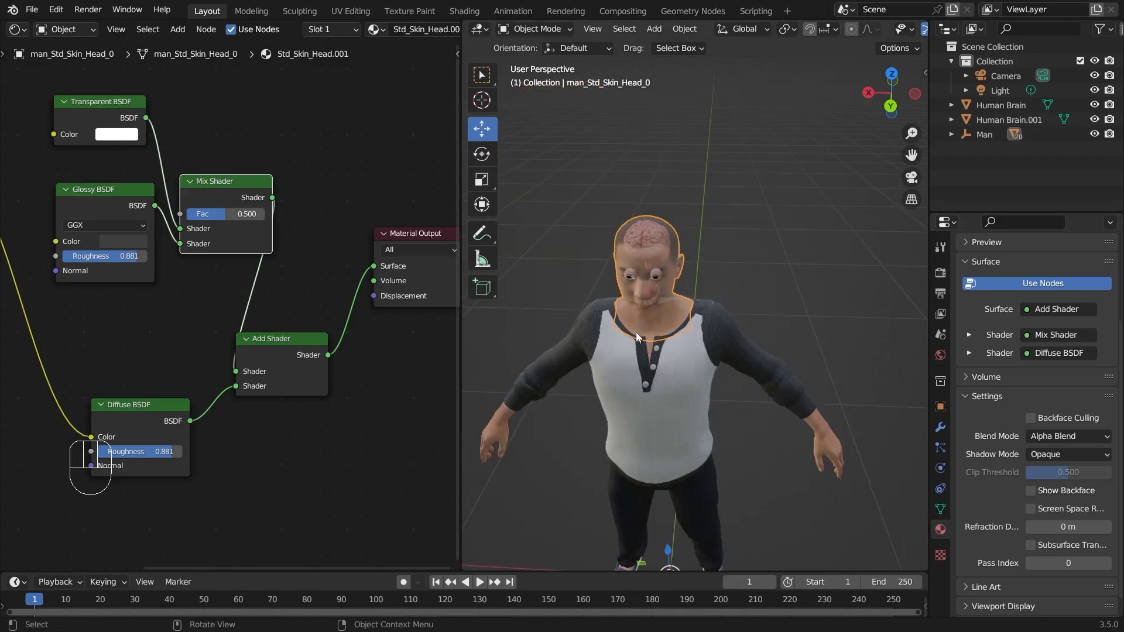
pyautogui.moveTo(636, 332); pyautogui.dragTo(673, 331, button='middle')
pyautogui.scroll(4, 729, 347)
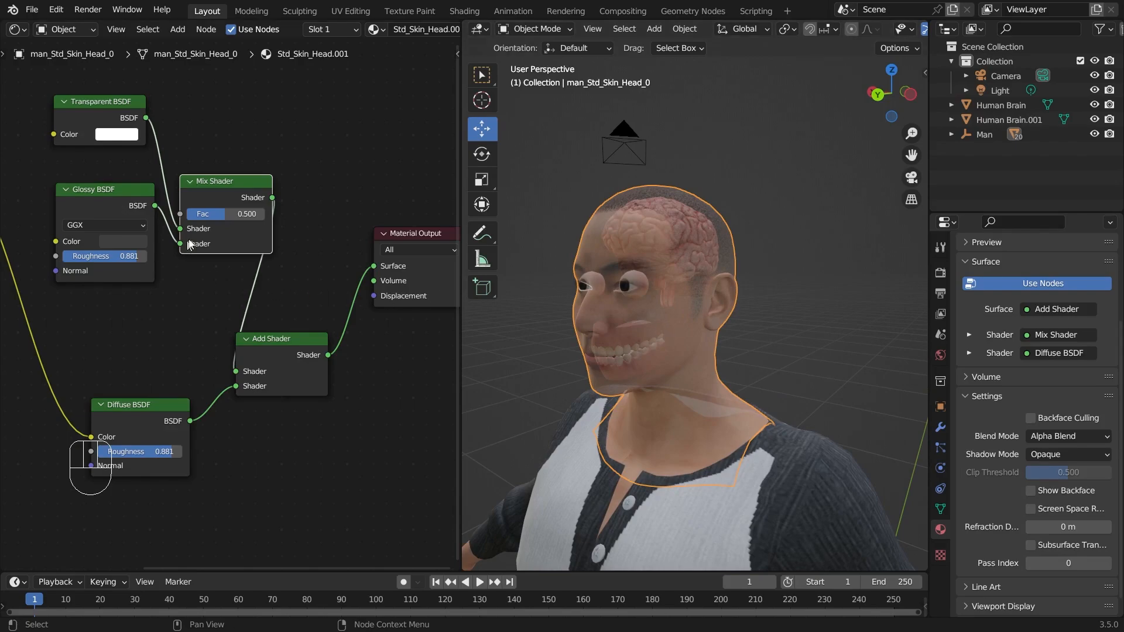
# Set the Mix Shader's Fac to 1.000 and deselect the head
pyautogui.moveTo(222, 216); pyautogui.dragTo(269, 216)
pyautogui.scroll(-3, 807, 332)
pyautogui.click(807, 332)
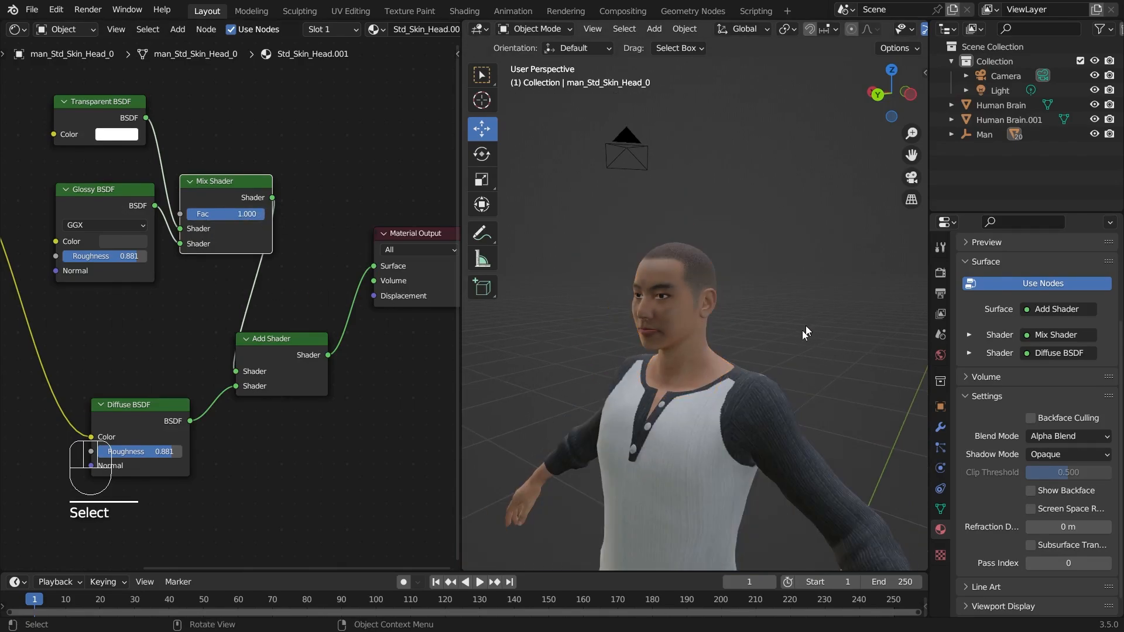
# Enlarge the timeline area upward and frame the man's upper body in the 3D view
pyautogui.moveTo(749, 572); pyautogui.dragTo(749, 418)
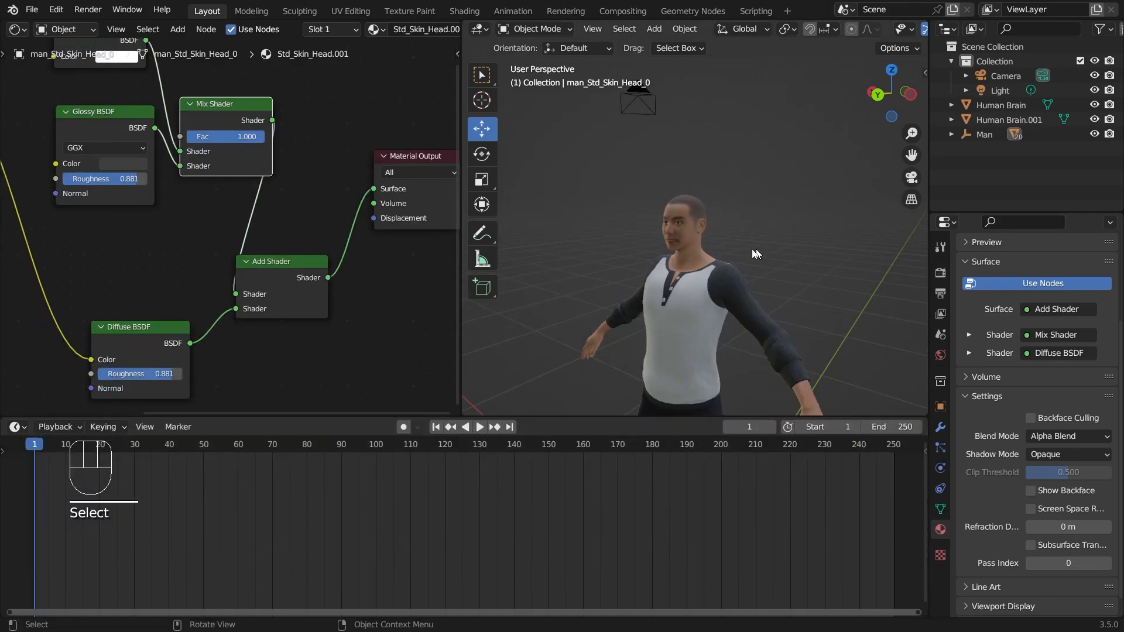
pyautogui.moveTo(728, 237); pyautogui.dragTo(735, 180, button='middle')
pyautogui.moveTo(638, 212); pyautogui.dragTo(664, 247, button='middle')
pyautogui.scroll(2, 809, 329)
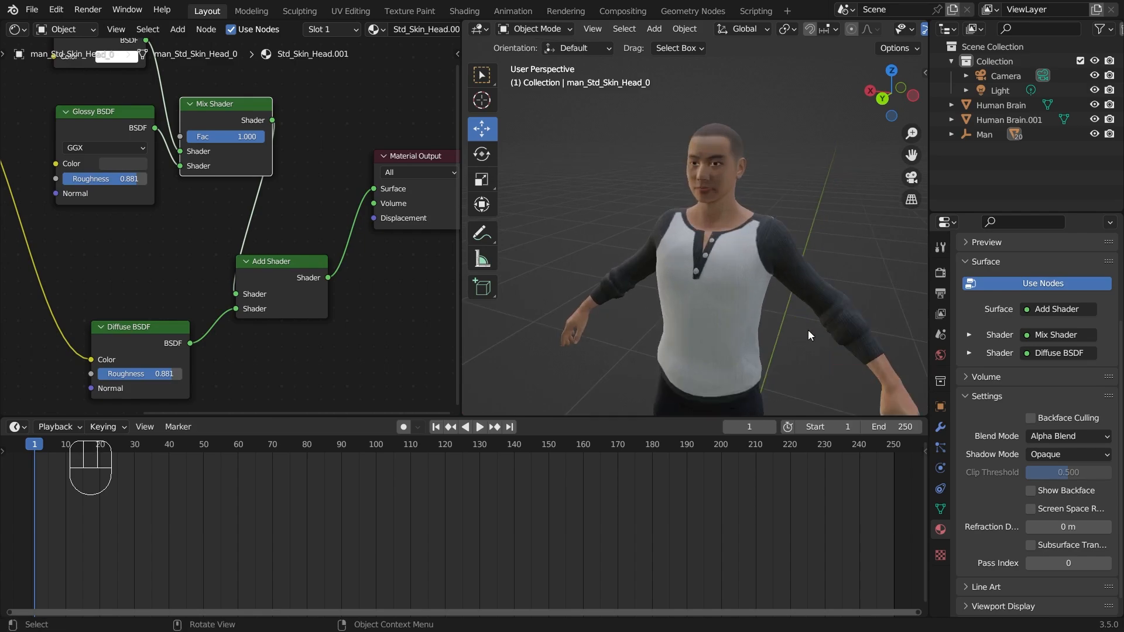
pyautogui.scroll(2, 808, 329)
# Select the head, shift the Mix Shader node slightly right, and keyframe its Fac at 1.000 on frame 1
pyautogui.click(741, 116)
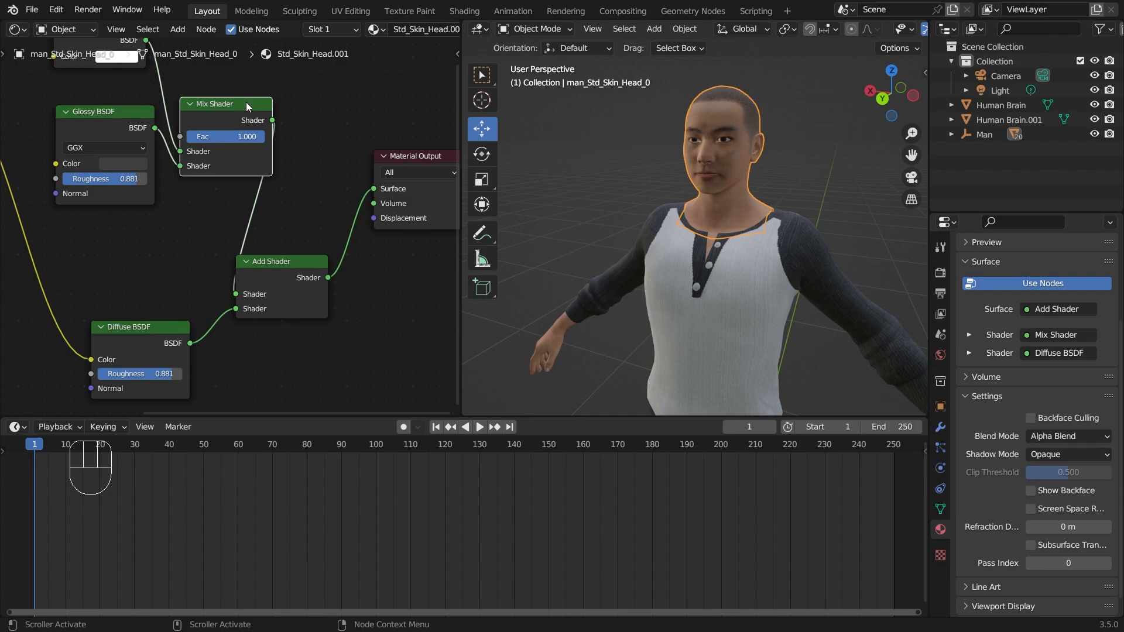
pyautogui.moveTo(247, 107); pyautogui.dragTo(283, 107)
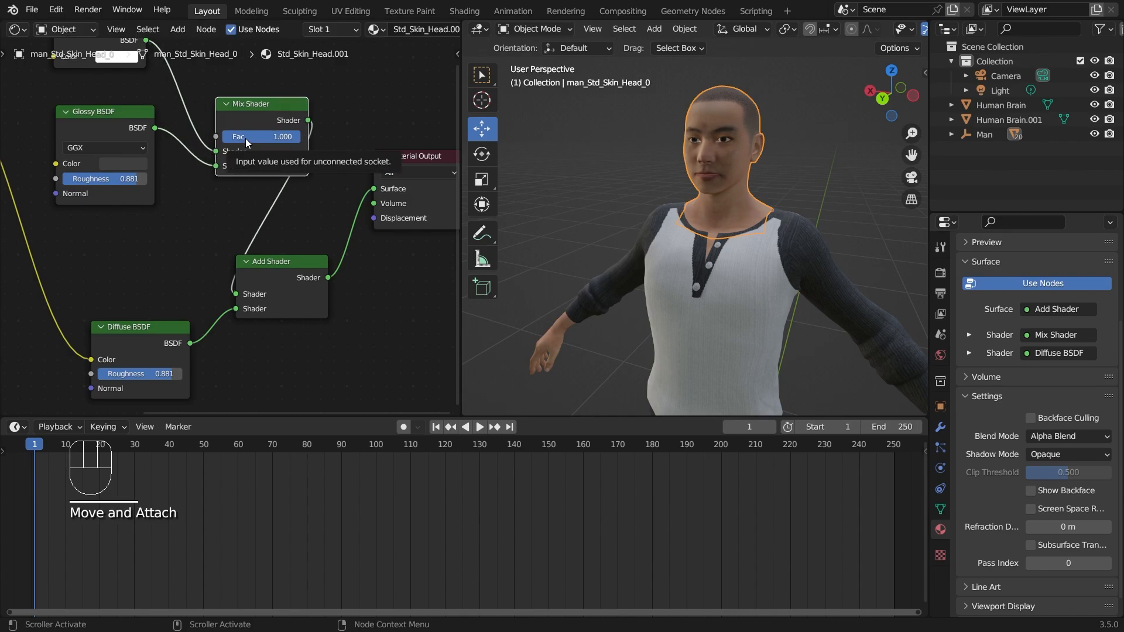
pyautogui.press('i')
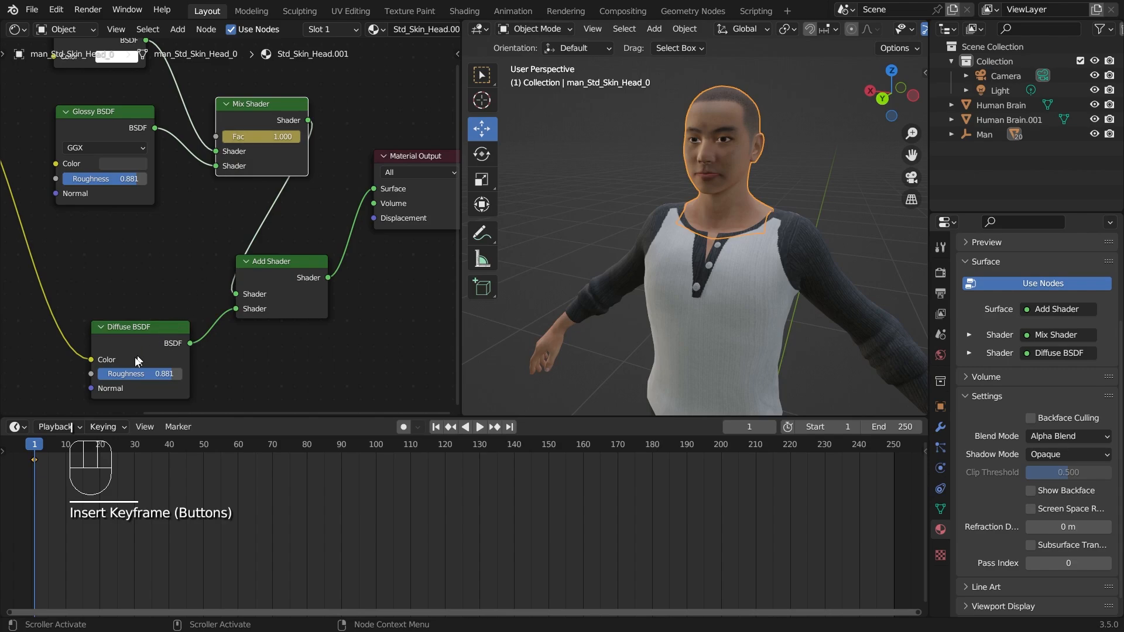
# Keyframe the Mix Shader's Fac at 0.000 on frame 60, then return the playhead to frame 0
pyautogui.moveTo(45, 441); pyautogui.dragTo(238, 486)
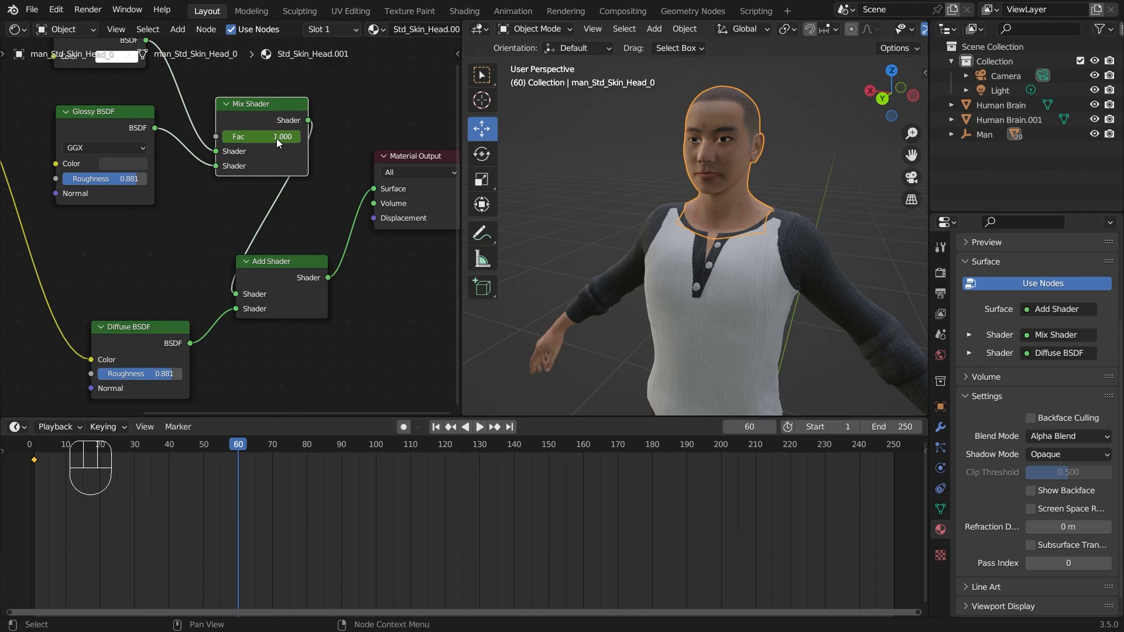
pyautogui.hotkey('ctrl', 'z')
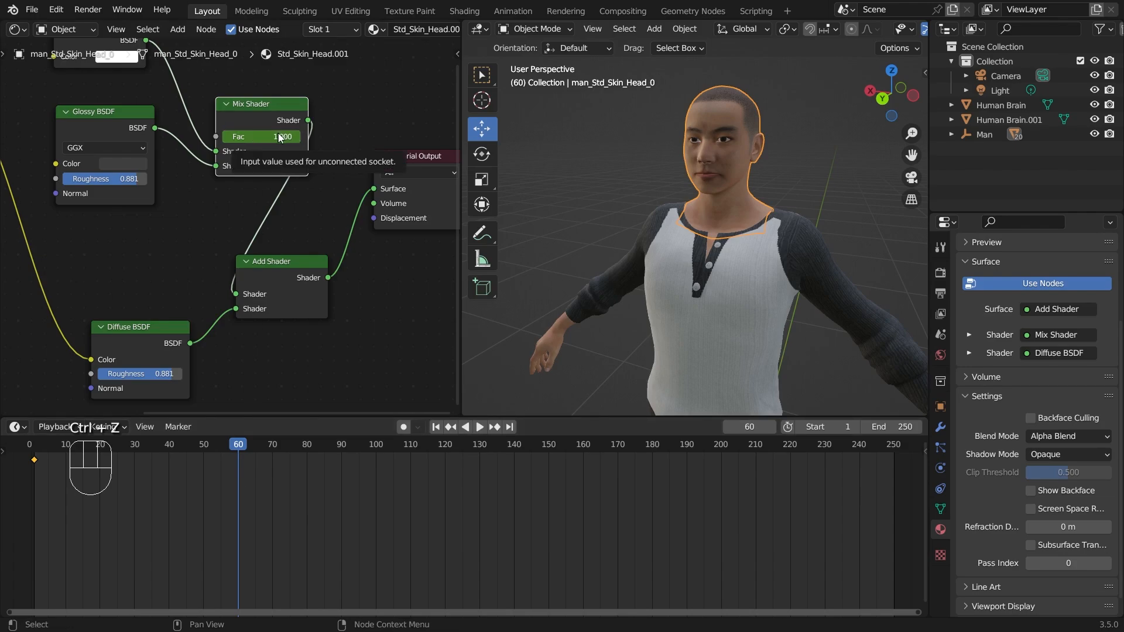
pyautogui.moveTo(296, 141); pyautogui.dragTo(239, 140)
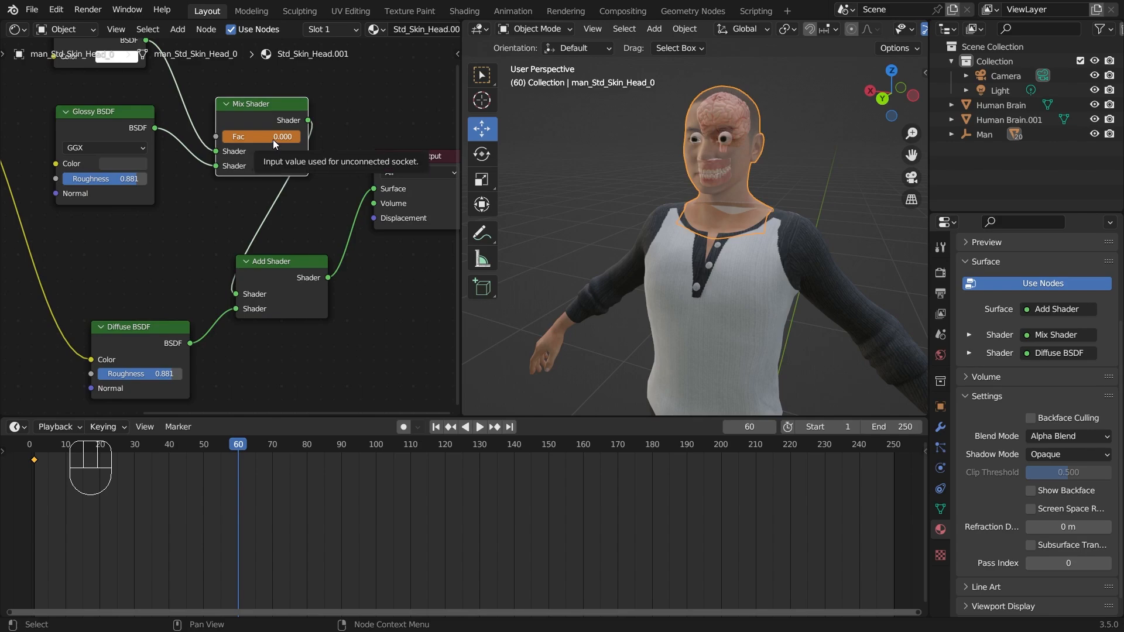
pyautogui.press('i')
pyautogui.moveTo(232, 450); pyautogui.dragTo(30, 452)
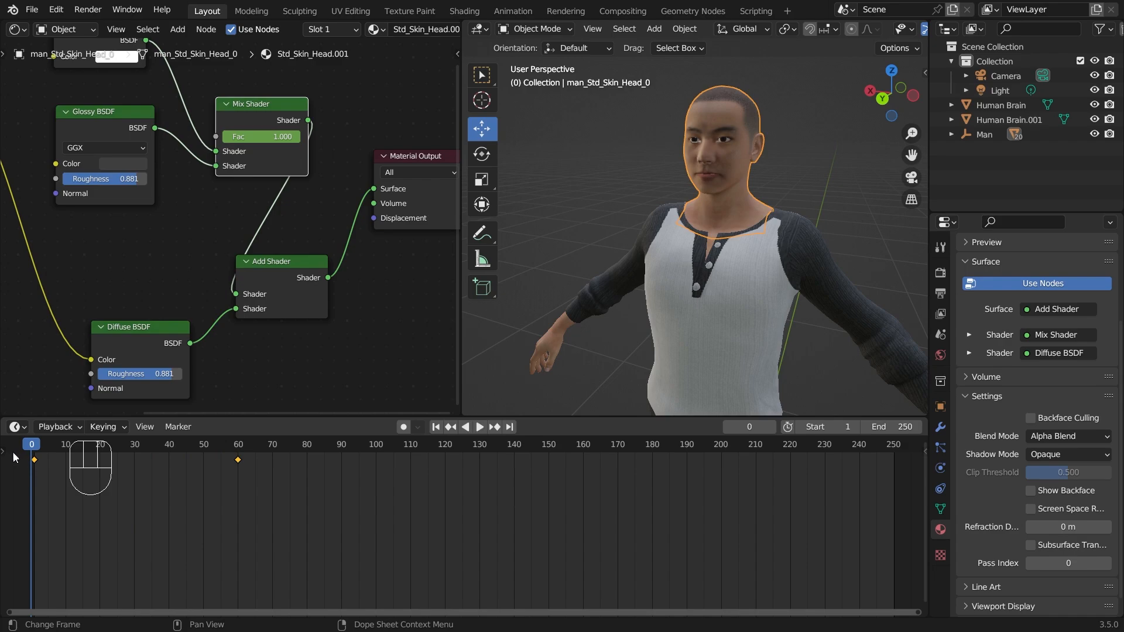
# Preview the head's fade animation, then look at the head at frame 0 from the side and from behind
pyautogui.press('space')
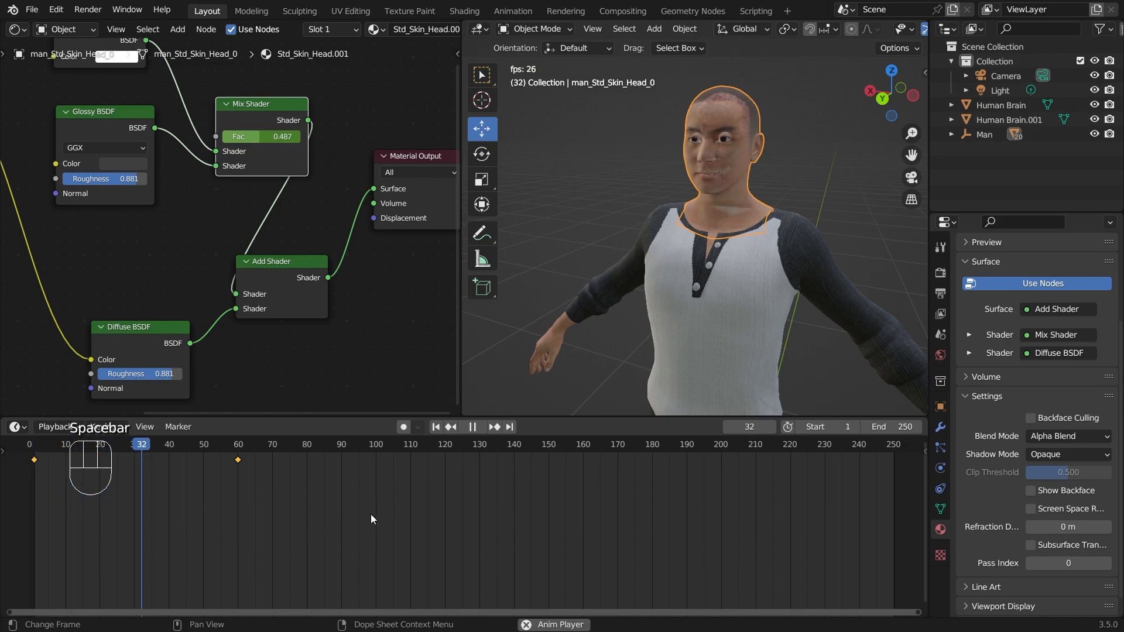
pyautogui.press('space')
pyautogui.moveTo(736, 241); pyautogui.dragTo(679, 300, button='middle')
pyautogui.keyDown('shift'); pyautogui.moveTo(657, 226); pyautogui.dragTo(774, 314, button='middle'); pyautogui.keyUp('shift')
pyautogui.scroll(3, 774, 314)
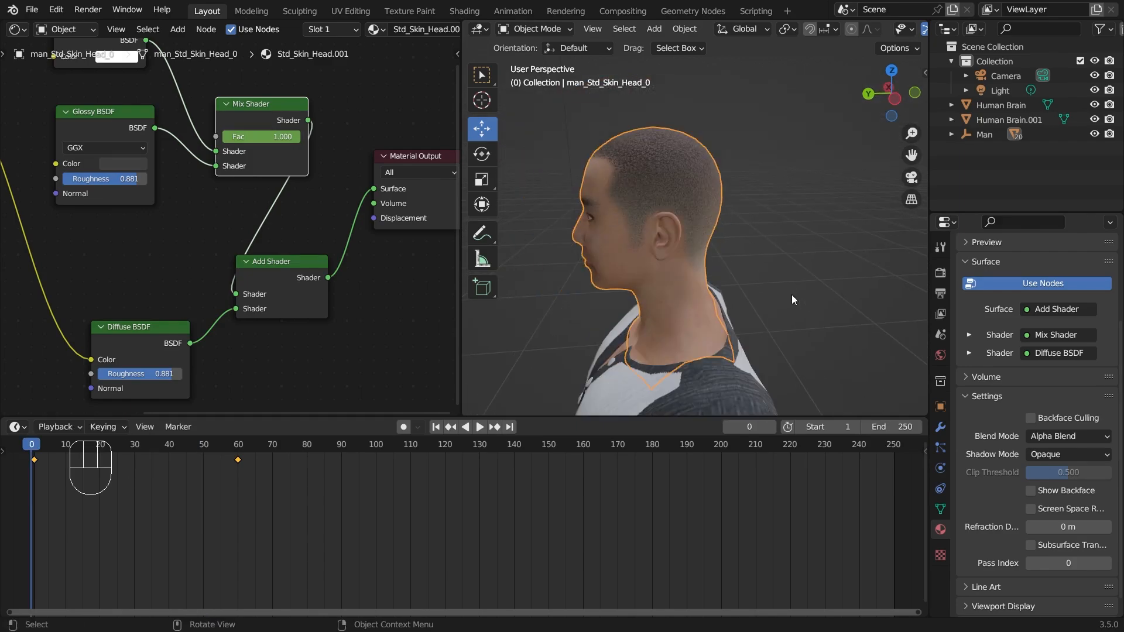
pyautogui.moveTo(792, 294); pyautogui.dragTo(796, 230, button='middle')
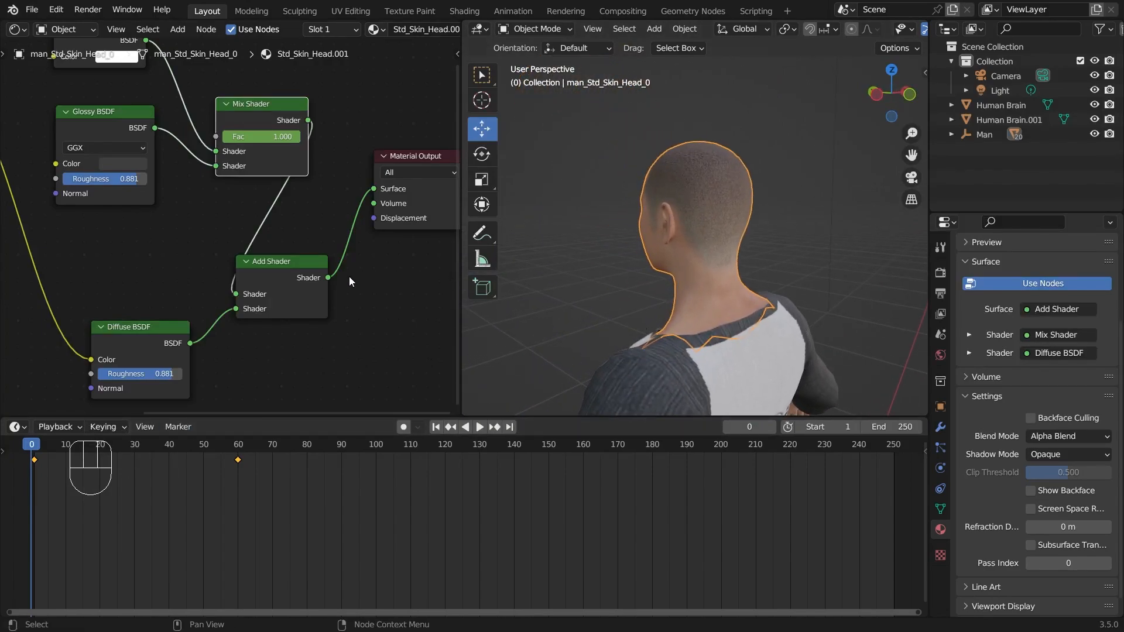
# Play the fade from behind the head, stop at frame 82, and examine the brain inside the head up close
pyautogui.scroll(-3, 328, 284)
pyautogui.moveTo(294, 281); pyautogui.dragTo(351, 306, button='middle')
pyautogui.click(309, 312)
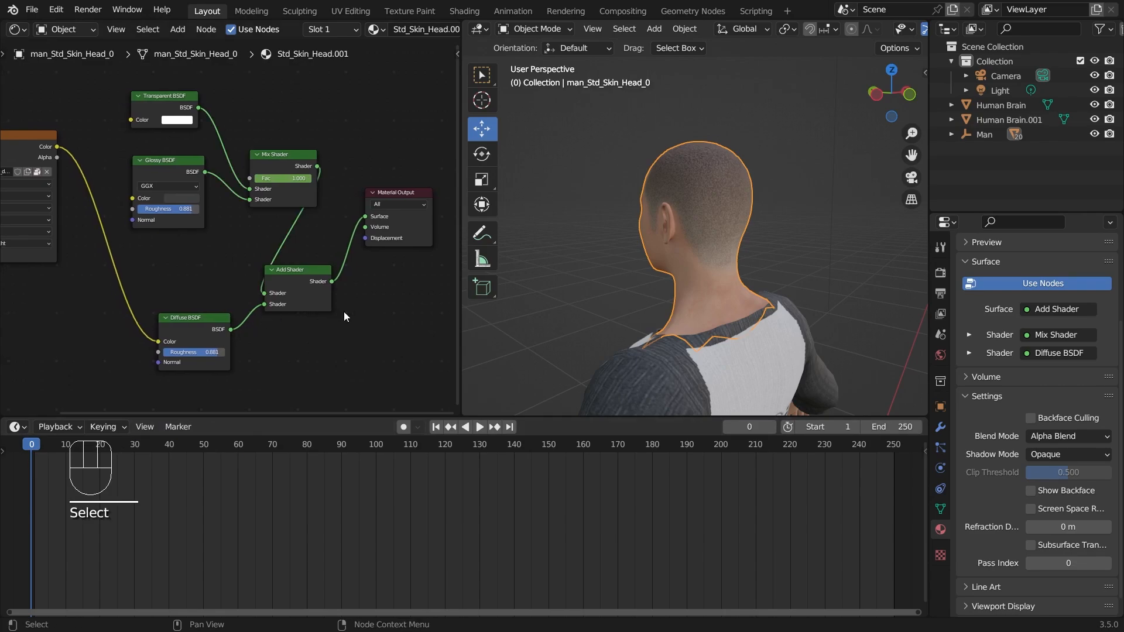
pyautogui.press('space')
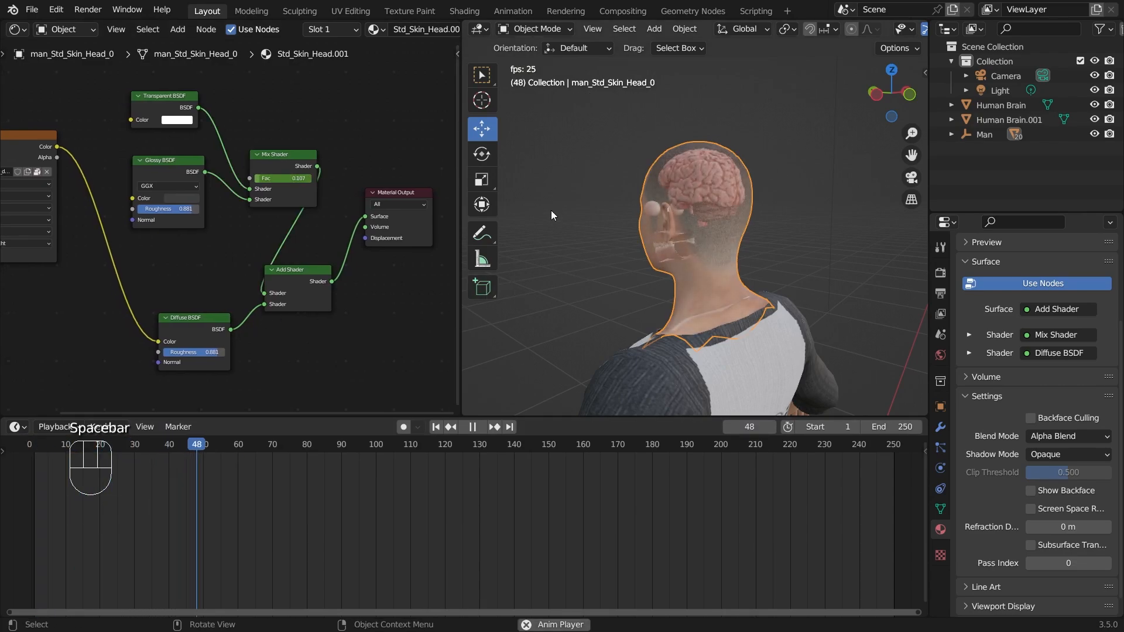
pyautogui.press('space')
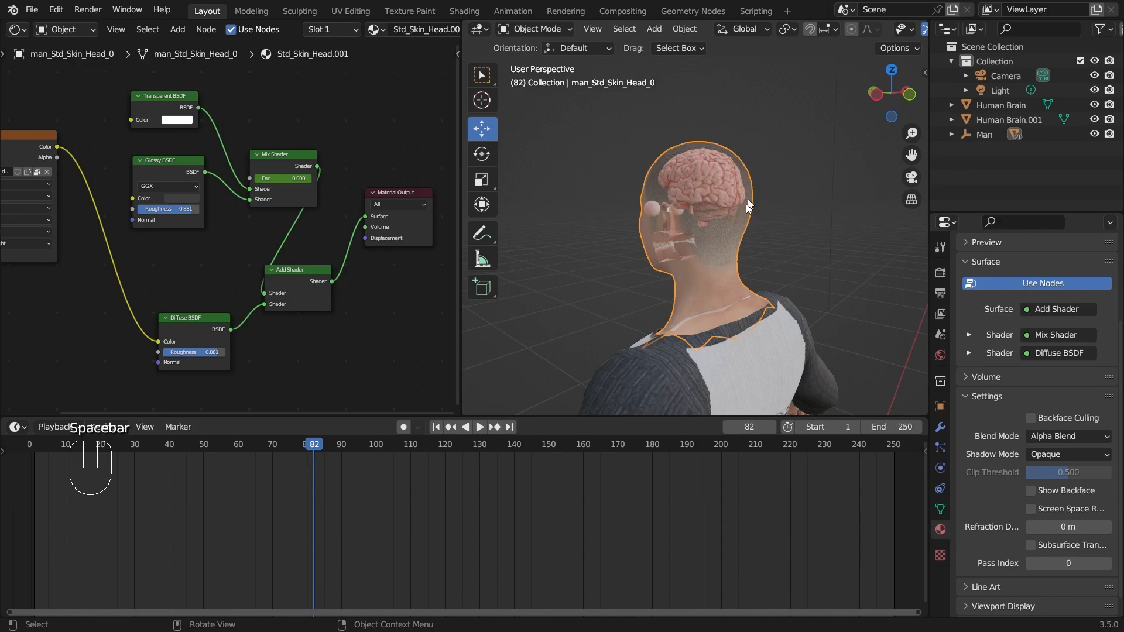
pyautogui.scroll(-2, 745, 210)
pyautogui.scroll(2, 737, 246)
pyautogui.moveTo(732, 280); pyautogui.dragTo(811, 265, button='middle')
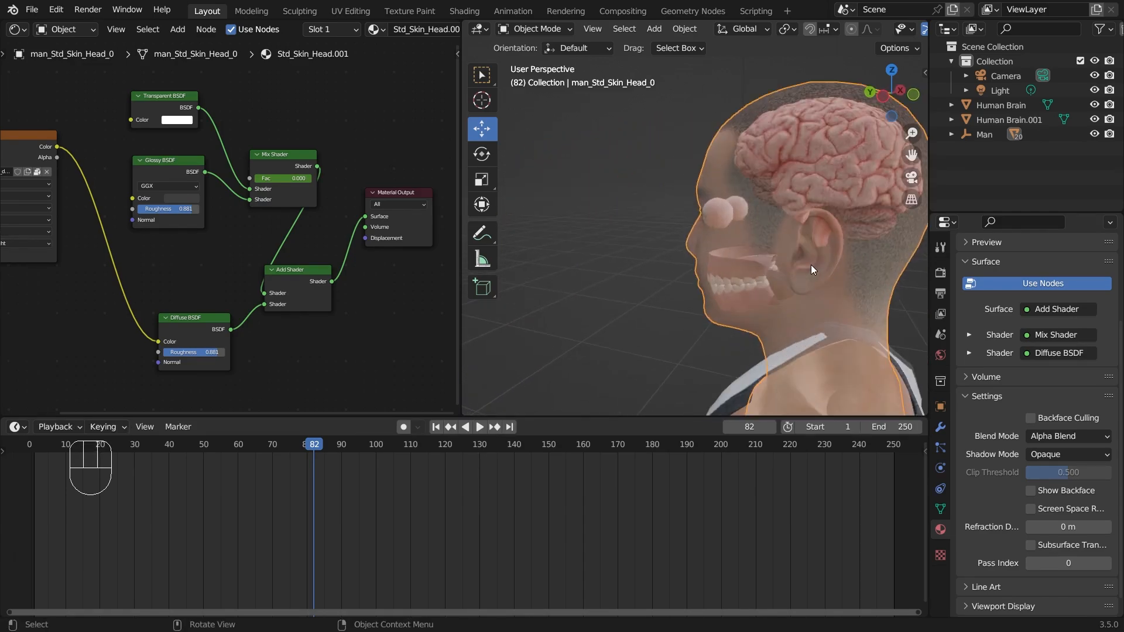
pyautogui.keyDown('shift'); pyautogui.moveTo(749, 244); pyautogui.dragTo(651, 235, button='middle'); pyautogui.keyUp('shift')
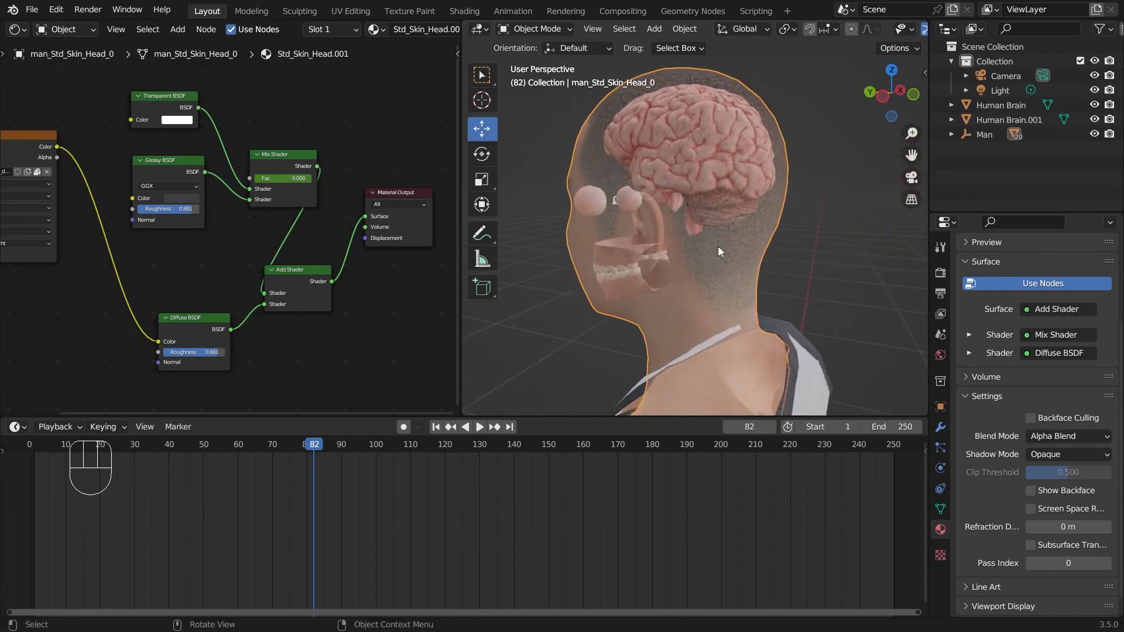
pyautogui.moveTo(711, 276); pyautogui.dragTo(718, 266, button='middle')
pyautogui.scroll(3, 267, 310)
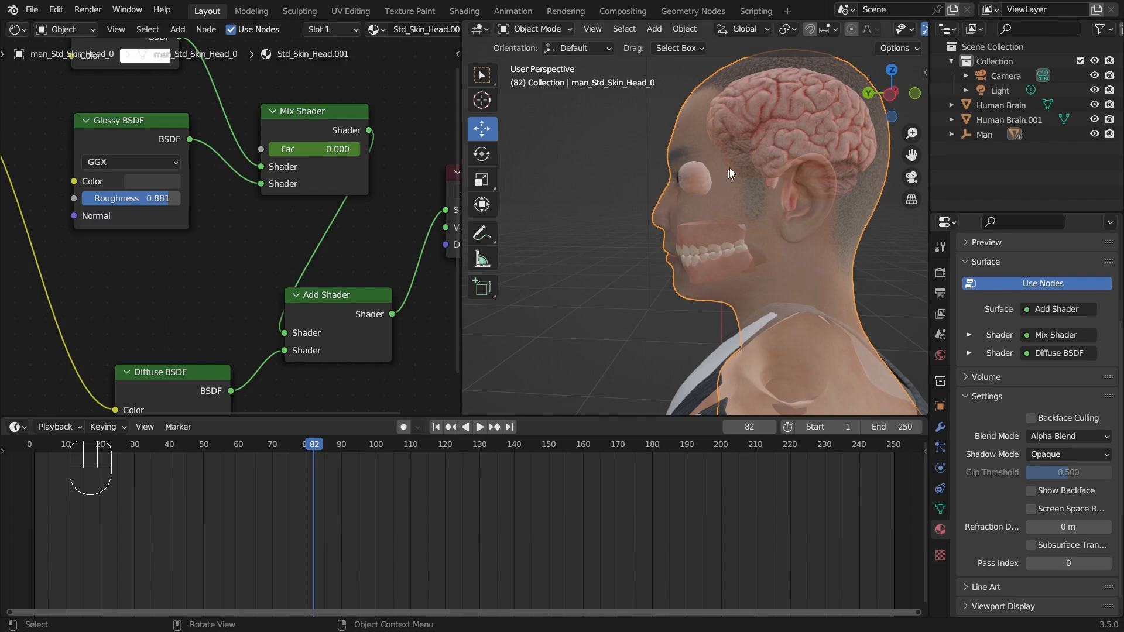
# Disconnect the Mix Shader from the Add Shader and the Add Shader from the Material Output, shifting the Material Output node aside
pyautogui.scroll(-1, 216, 254)
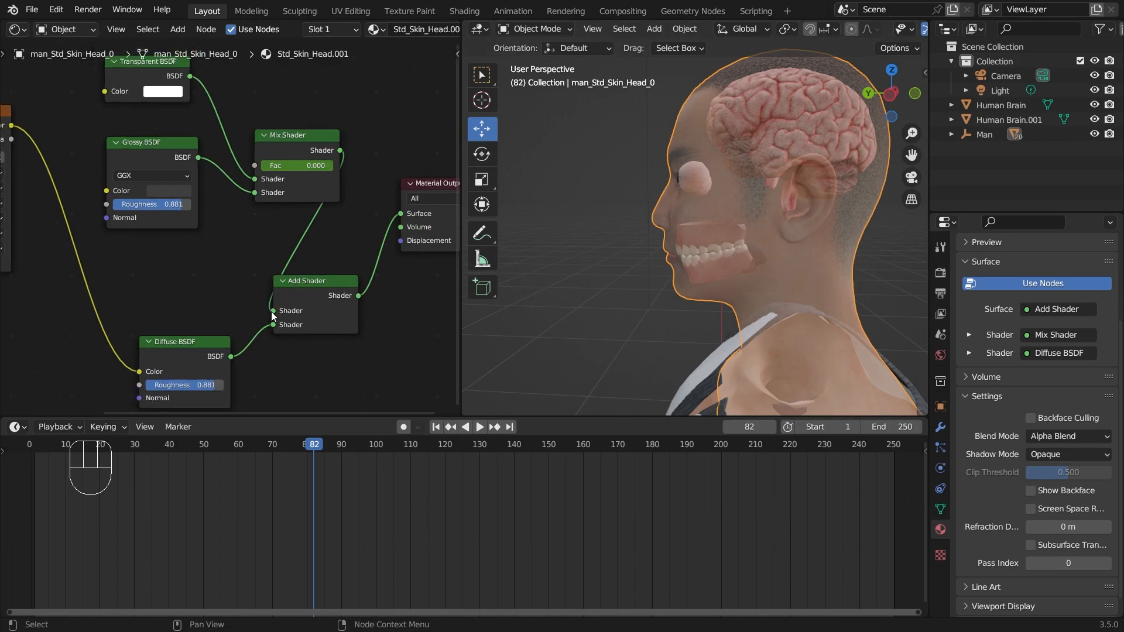
pyautogui.moveTo(271, 311); pyautogui.dragTo(338, 195)
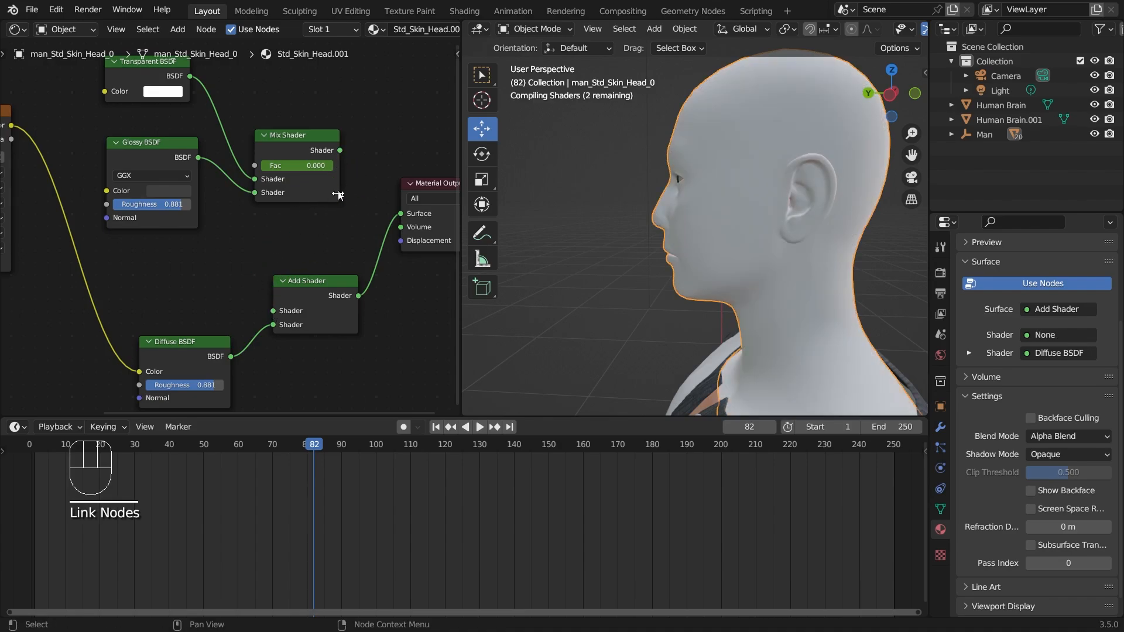
pyautogui.scroll(-3, 358, 246)
pyautogui.moveTo(396, 282); pyautogui.dragTo(356, 294, button='middle')
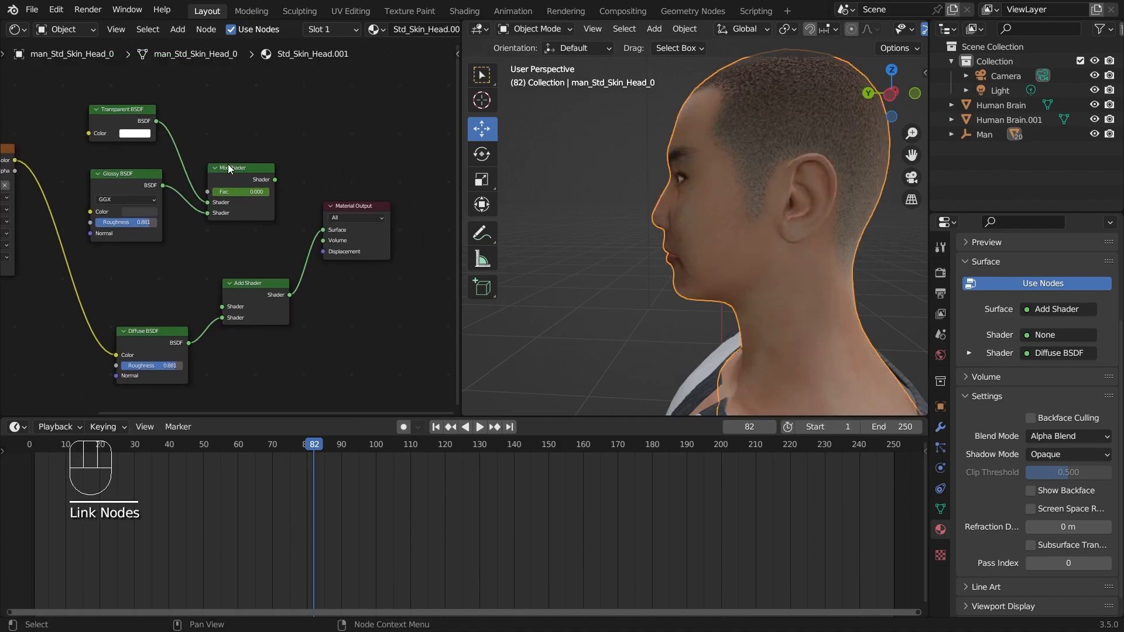
pyautogui.moveTo(362, 203); pyautogui.dragTo(245, 294)
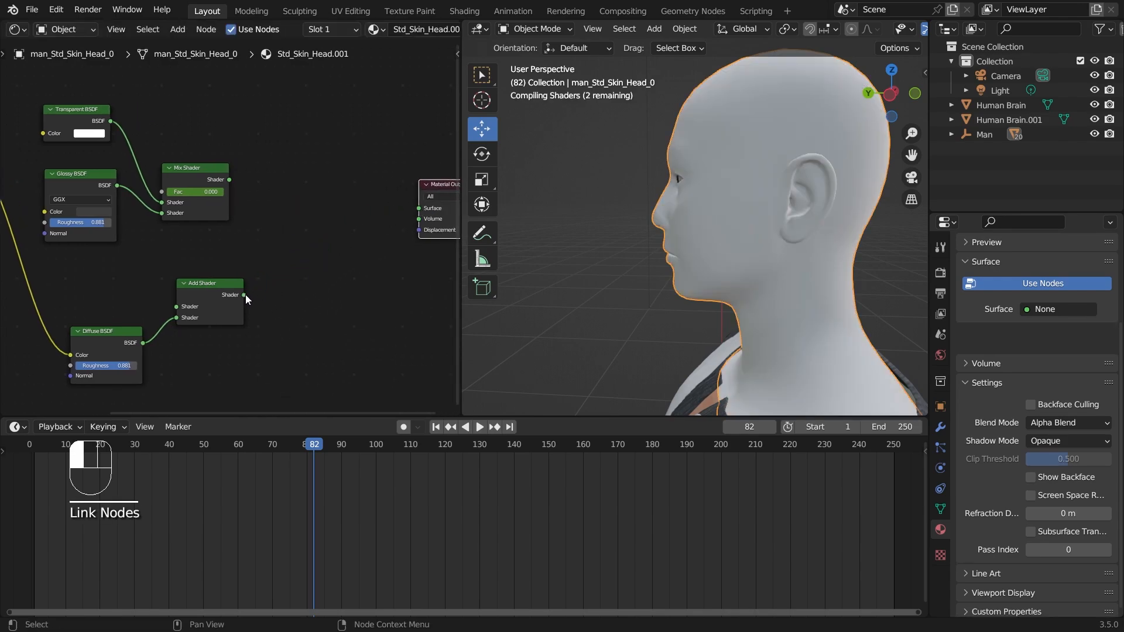
# Reroute the Glossy BSDF from the Mix Shader to the Add Shader's first input and move the Mix Shader beside the Material Output
pyautogui.moveTo(72, 174); pyautogui.dragTo(66, 193)
pyautogui.moveTo(161, 214); pyautogui.dragTo(176, 306)
pyautogui.moveTo(192, 168); pyautogui.dragTo(343, 180)
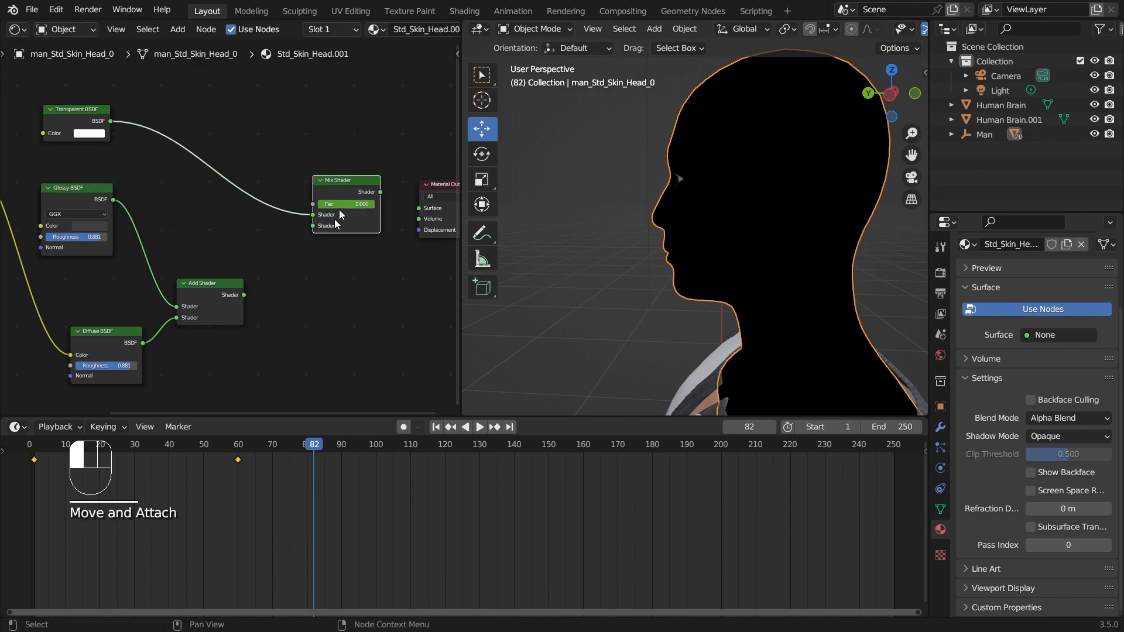
# Connect the Add Shader to the Mix Shader's second Shader input and the Mix Shader to the Material Output's Surface
pyautogui.click(243, 297)
pyautogui.moveTo(244, 295); pyautogui.dragTo(313, 226)
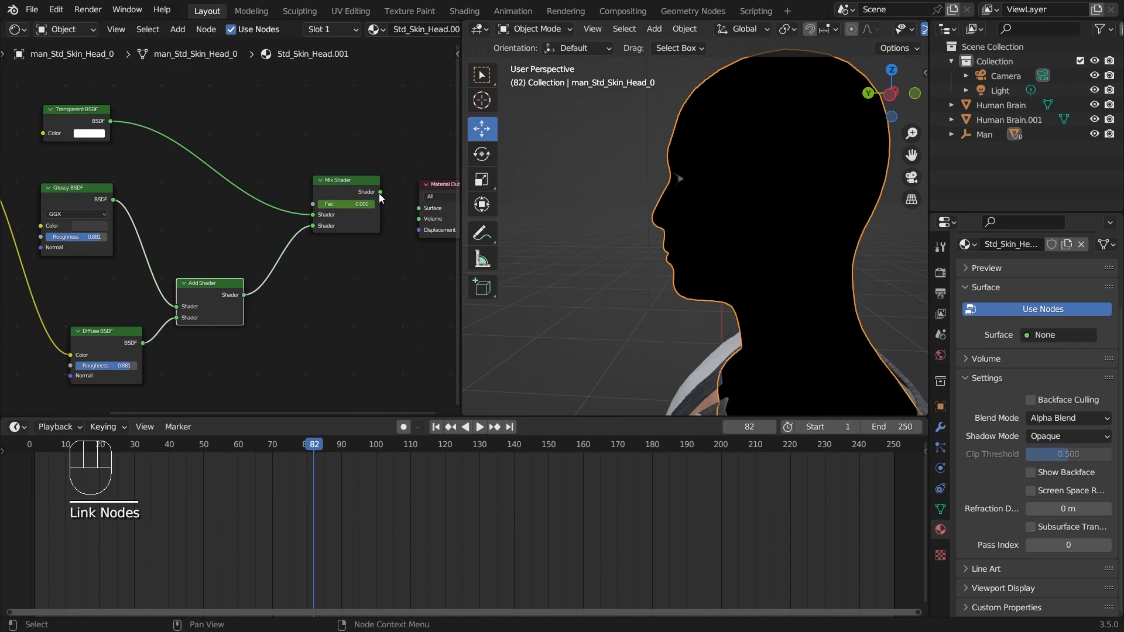
pyautogui.moveTo(379, 193); pyautogui.dragTo(418, 210)
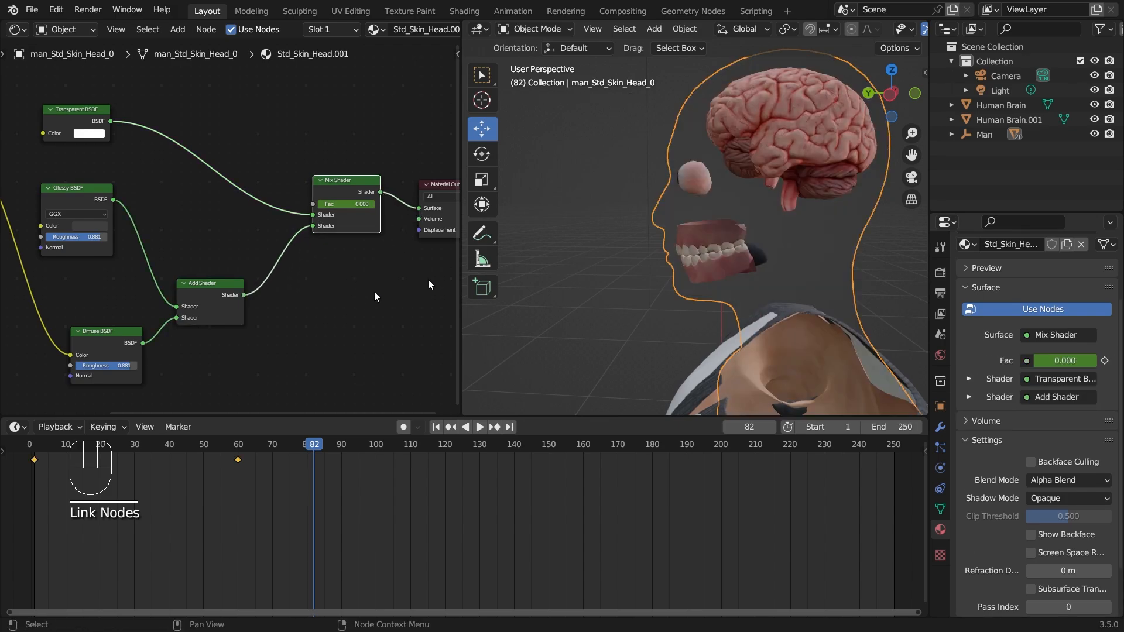
# Set the Mix Shader's Fac to 1.000, view the man from the front, and list the shaders available for Surface
pyautogui.scroll(-5, 751, 283)
pyautogui.moveTo(688, 307); pyautogui.dragTo(632, 316, button='middle')
pyautogui.scroll(6, 354, 259)
pyautogui.moveTo(355, 255); pyautogui.dragTo(273, 289, button='middle')
pyautogui.scroll(3, 328, 304)
pyautogui.moveTo(339, 235); pyautogui.dragTo(273, 256, button='middle')
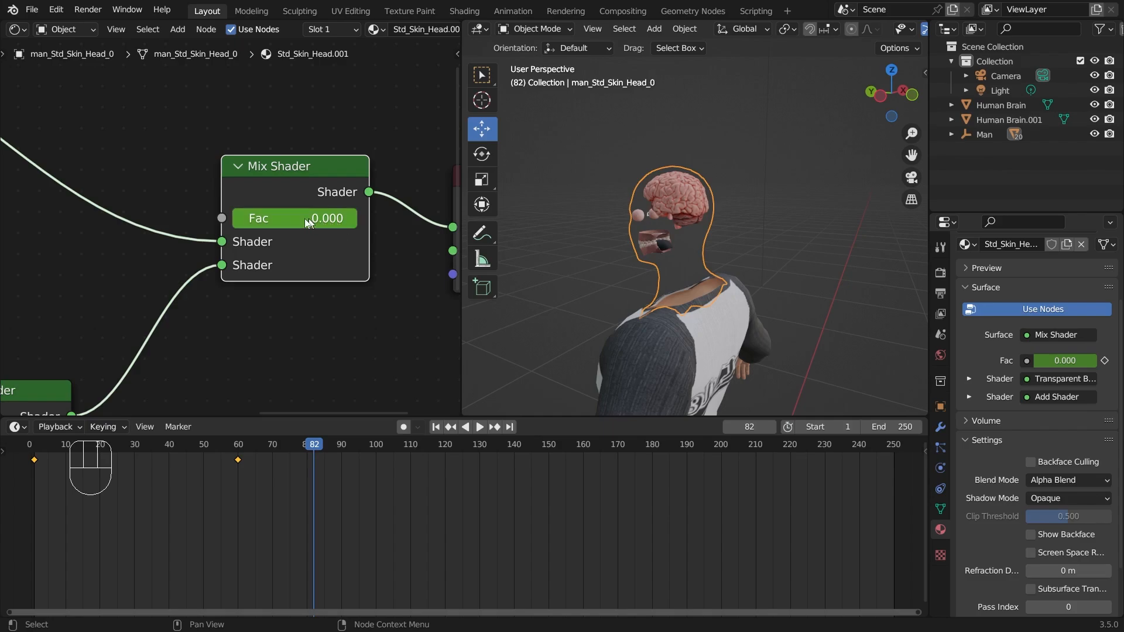
pyautogui.moveTo(294, 224); pyautogui.dragTo(445, 224)
pyautogui.moveTo(507, 213); pyautogui.dragTo(750, 240, button='middle')
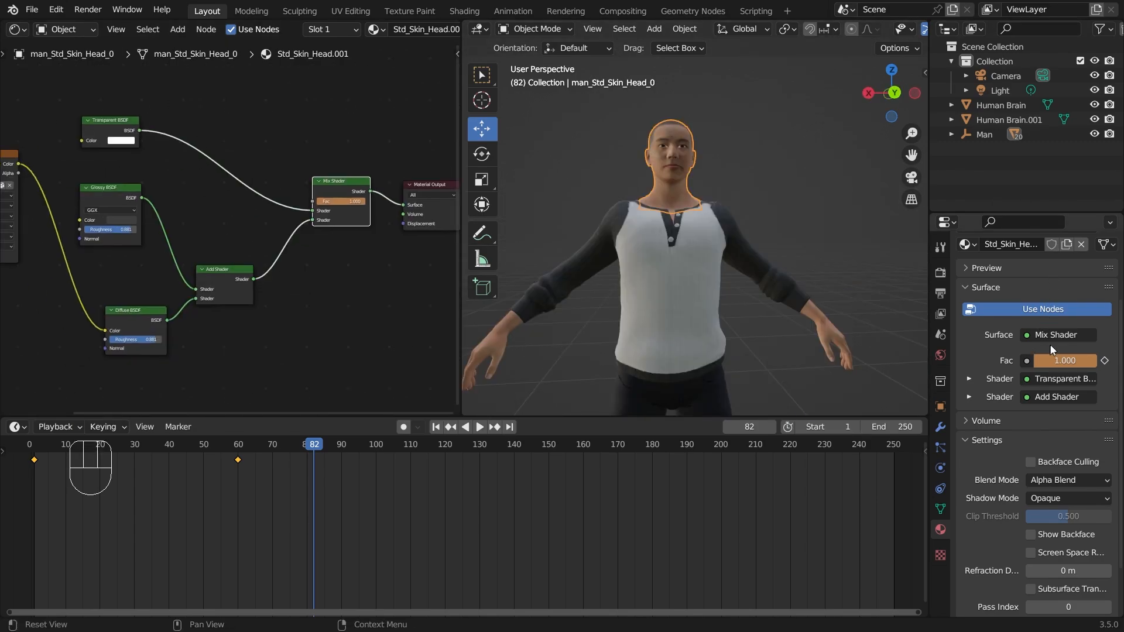
pyautogui.click(1059, 422)
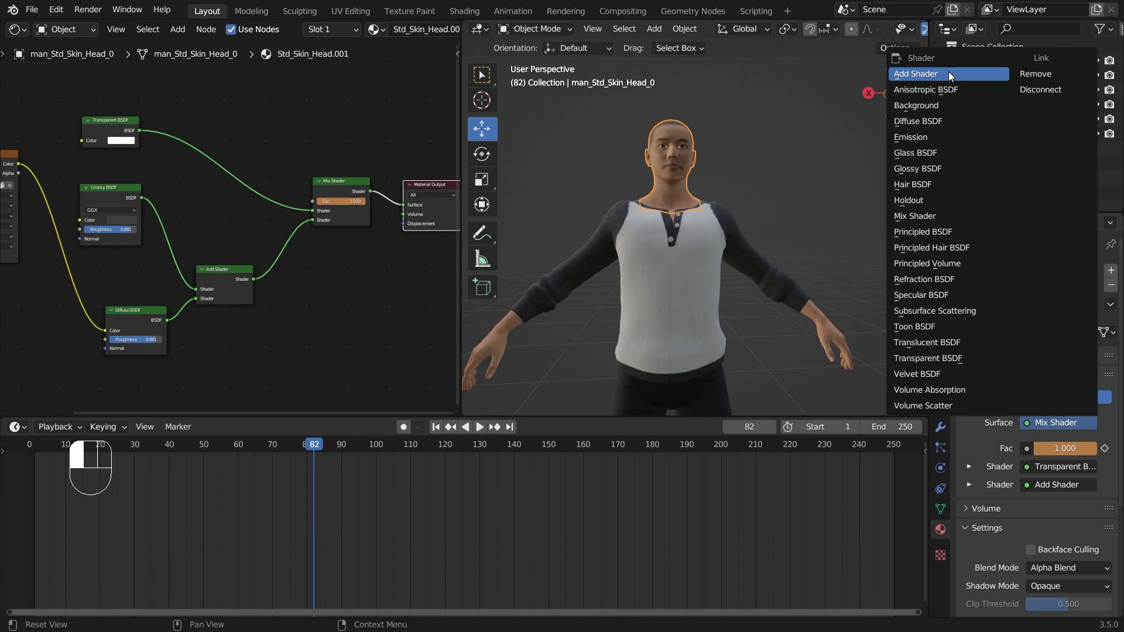
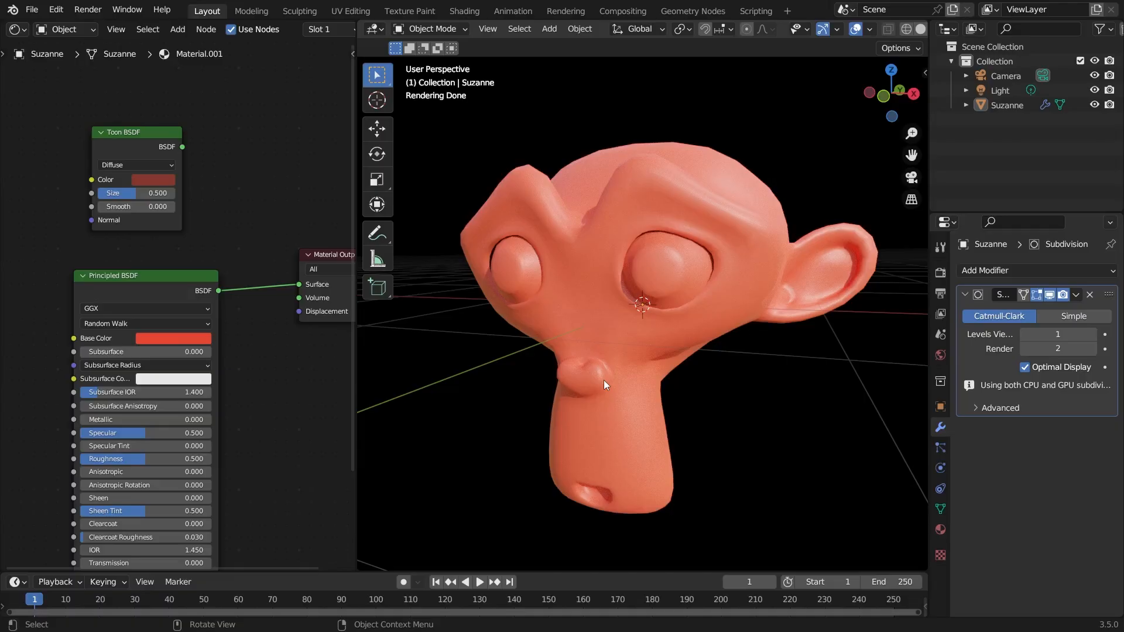
# Connect Suzanne's Toon BSDF to the Material Output's Surface in place of the Principled BSDF
pyautogui.moveTo(183, 148); pyautogui.dragTo(300, 284)
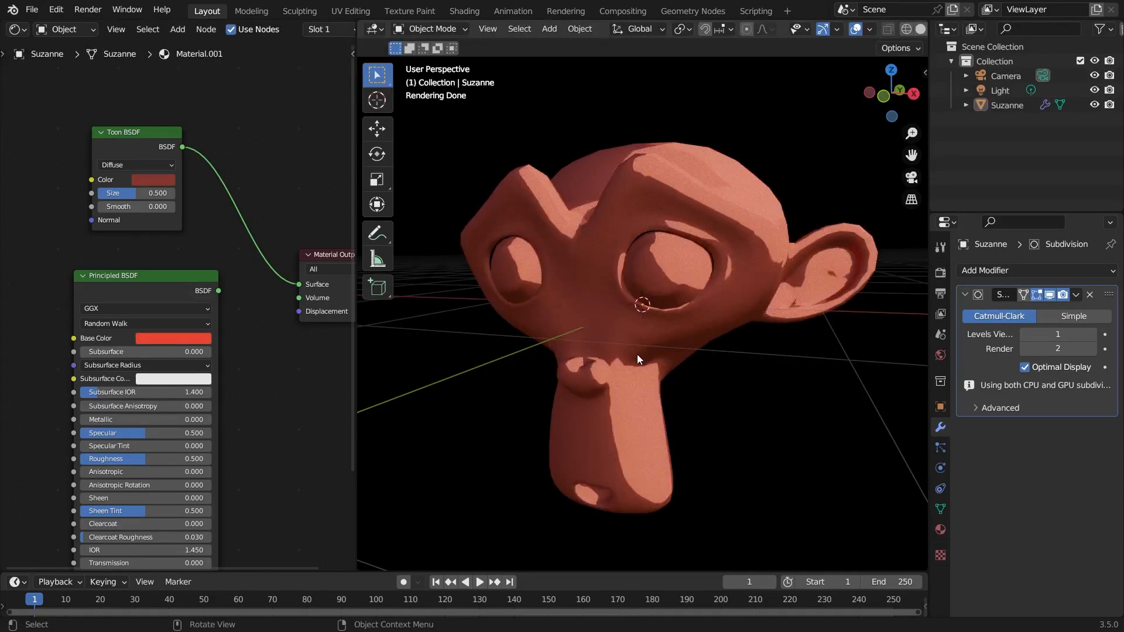
pyautogui.moveTo(637, 353); pyautogui.dragTo(646, 364, button='middle')
pyautogui.moveTo(715, 350); pyautogui.dragTo(712, 349, button='middle')
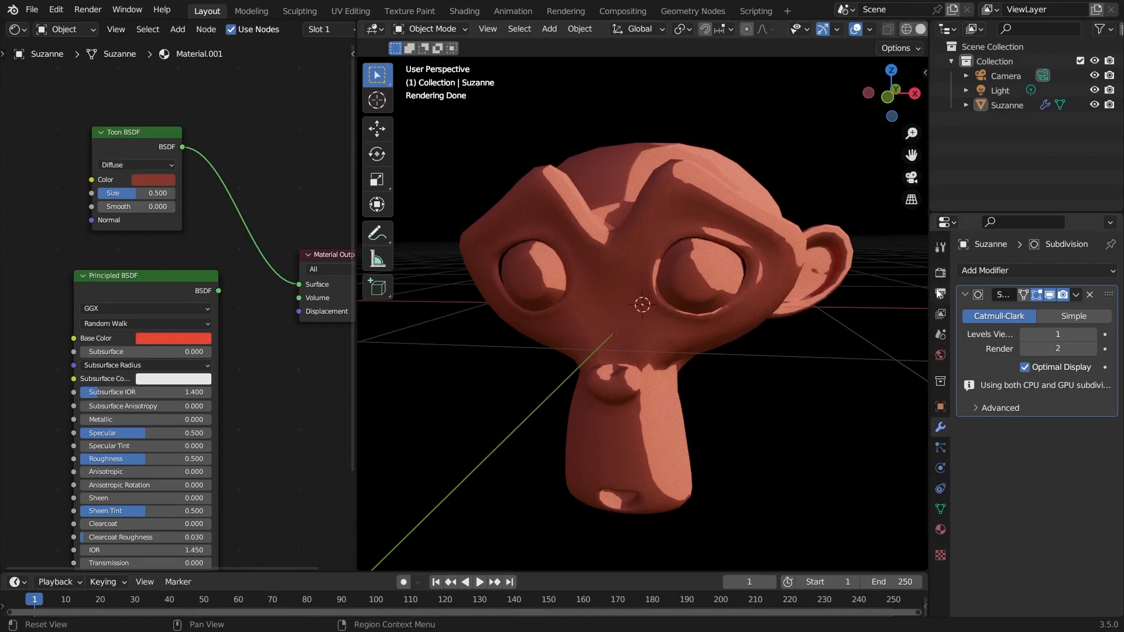
# Switch the Suzanne scene's render engine from Cycles to Eevee and look at the monkey head
pyautogui.click(941, 273)
pyautogui.click(1069, 268)
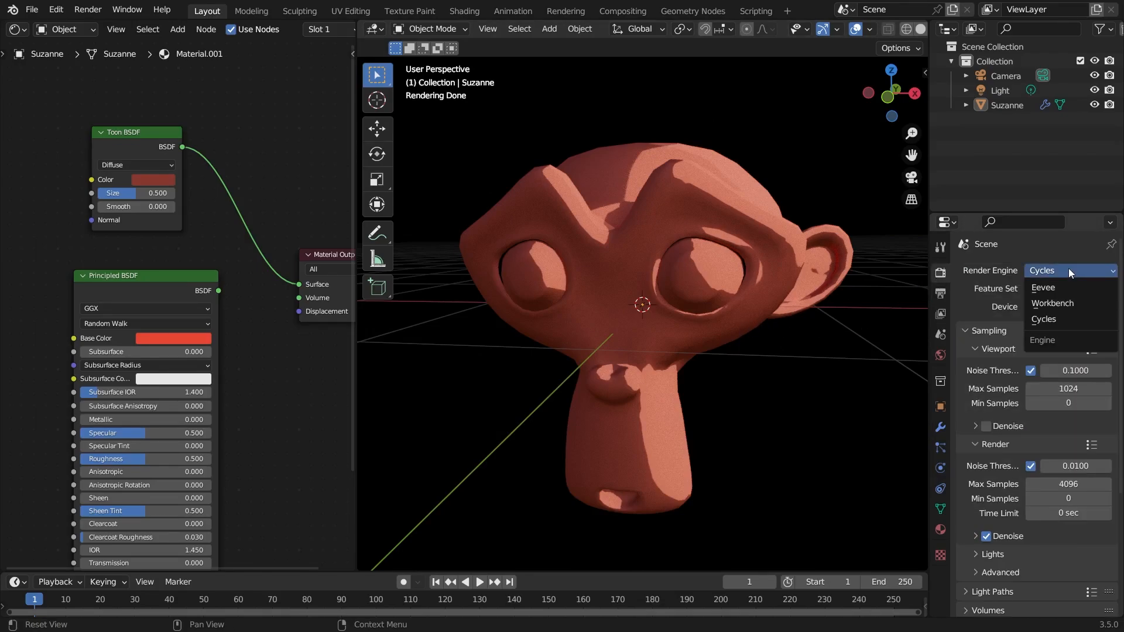
pyautogui.click(1068, 287)
pyautogui.moveTo(752, 328); pyautogui.dragTo(812, 333, button='middle')
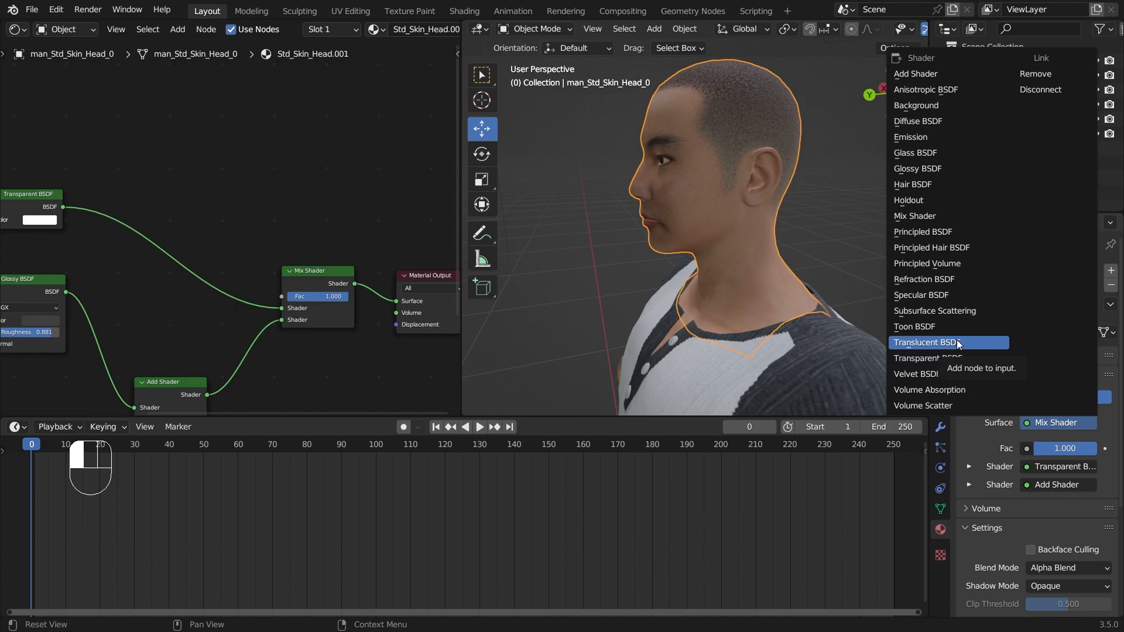
# Move the head material's Transparent BSDF node closer to the Mix Shader
pyautogui.scroll(3, 178, 174)
pyautogui.moveTo(68, 143); pyautogui.dragTo(161, 203, button='middle')
pyautogui.scroll(-1, 161, 203)
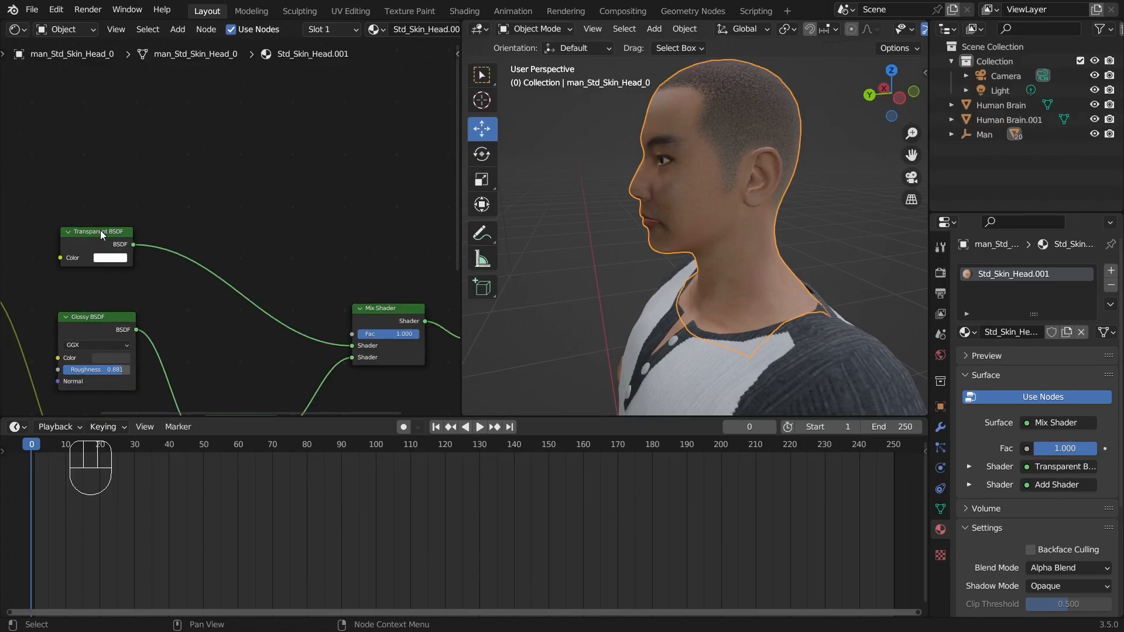
pyautogui.moveTo(100, 231); pyautogui.dragTo(239, 209)
pyautogui.scroll(1, 237, 211)
pyautogui.moveTo(329, 222); pyautogui.dragTo(194, 181, button='middle')
pyautogui.scroll(1, 255, 228)
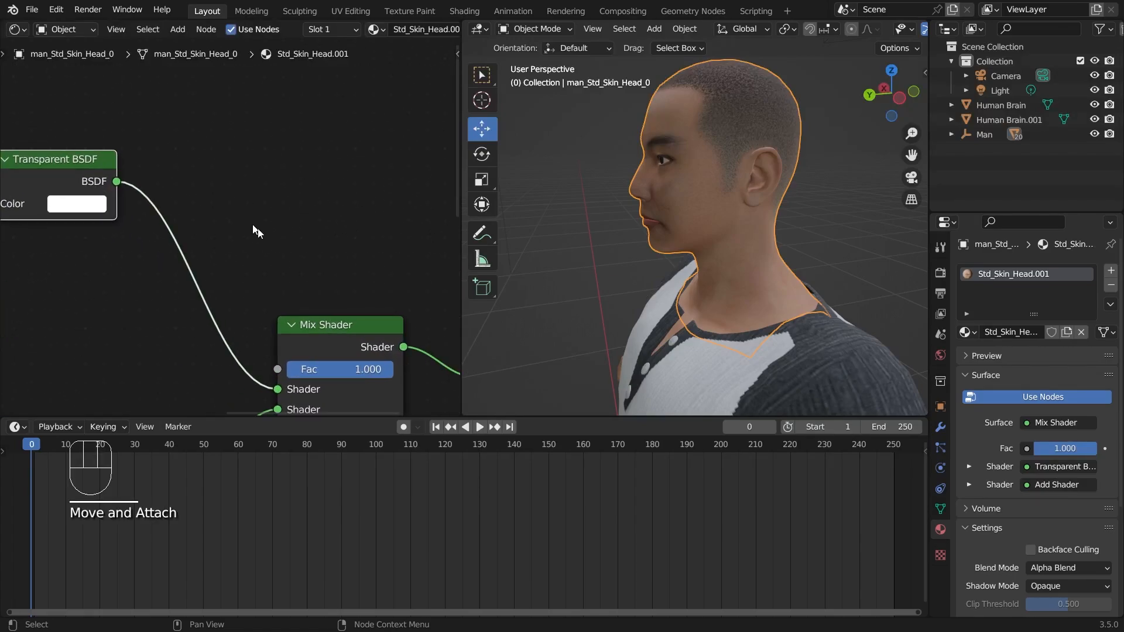
pyautogui.moveTo(266, 232); pyautogui.dragTo(239, 161, button='middle')
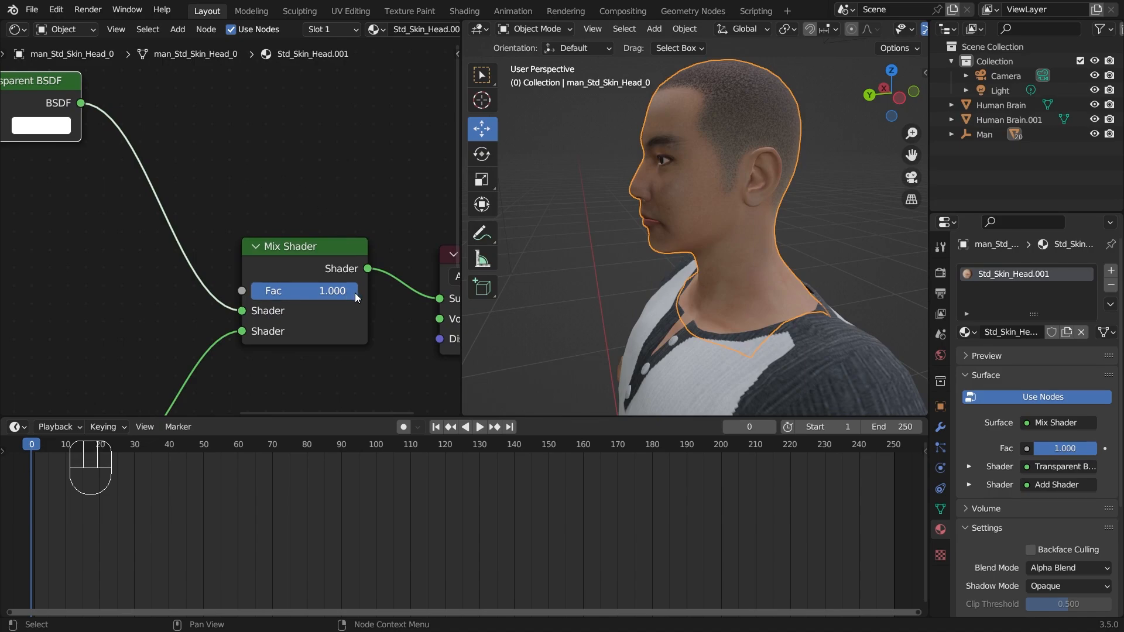
# Check the head material's Blend Mode options, set the Mix Shader's Fac to 0.633, and view the face up close
pyautogui.scroll(-4, 1027, 518)
pyautogui.click(1067, 474)
pyautogui.click(1067, 474)
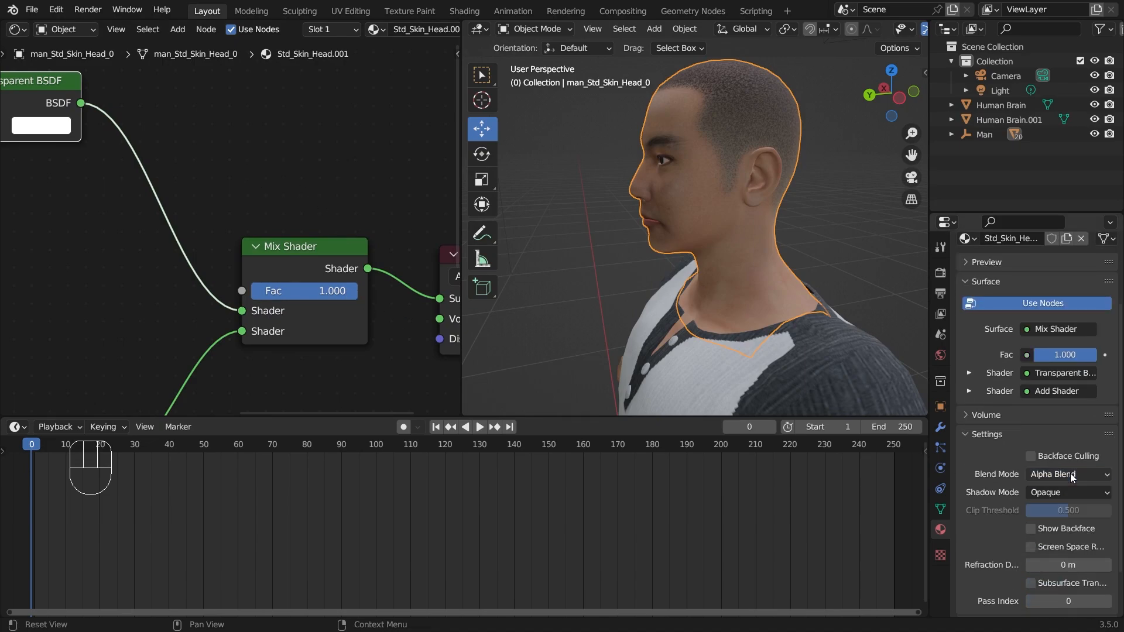
pyautogui.moveTo(356, 291); pyautogui.dragTo(318, 291)
pyautogui.moveTo(563, 216); pyautogui.dragTo(655, 202, button='middle')
pyautogui.click(725, 201)
pyautogui.keyDown('shift'); pyautogui.moveTo(719, 214); pyautogui.dragTo(669, 241, button='middle'); pyautogui.keyUp('shift')
pyautogui.scroll(4, 669, 241)
pyautogui.moveTo(669, 240); pyautogui.dragTo(725, 176, button='middle')
pyautogui.click(661, 248)
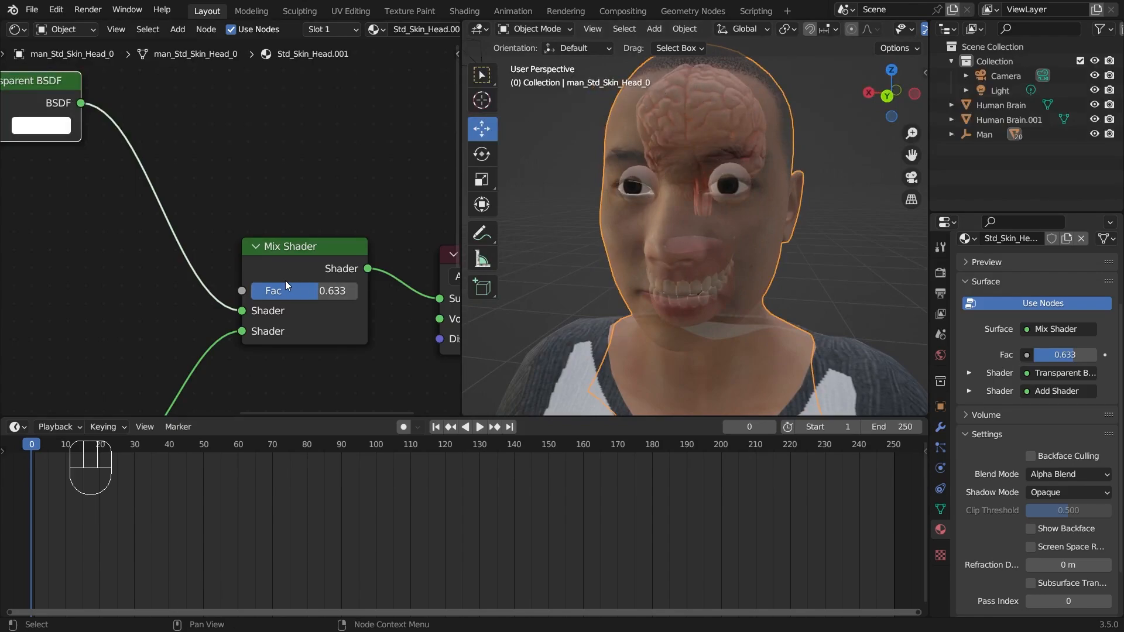
# Disconnect the Transparent BSDF from the Mix Shader and move it aside
pyautogui.moveTo(270, 200); pyautogui.dragTo(332, 223, button='middle')
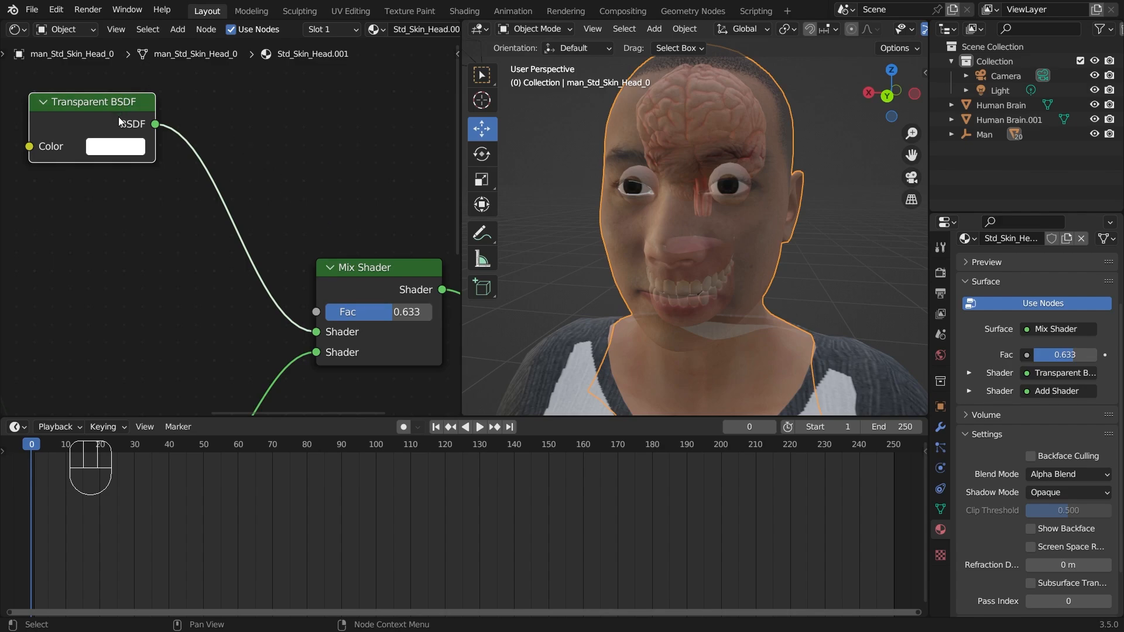
pyautogui.moveTo(313, 333); pyautogui.dragTo(202, 186)
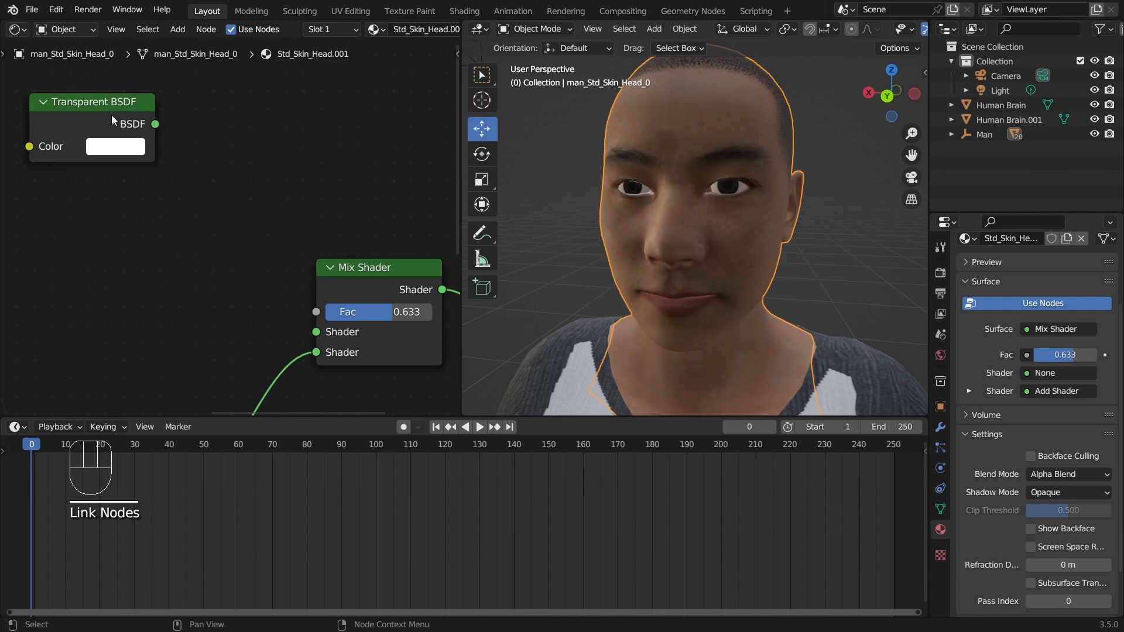
pyautogui.moveTo(111, 112); pyautogui.dragTo(11, 150)
pyautogui.scroll(-1, 258, 139)
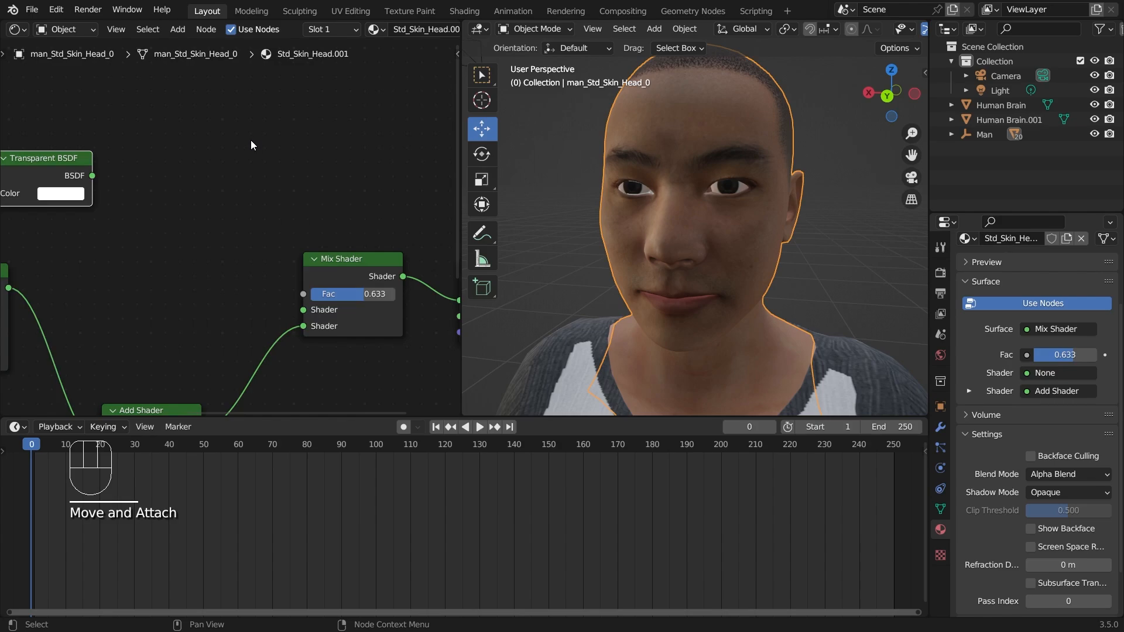
# Add a Translucent BSDF node and connect it to the Mix Shader's first Shader input
pyautogui.hotkey('shift', 'a')
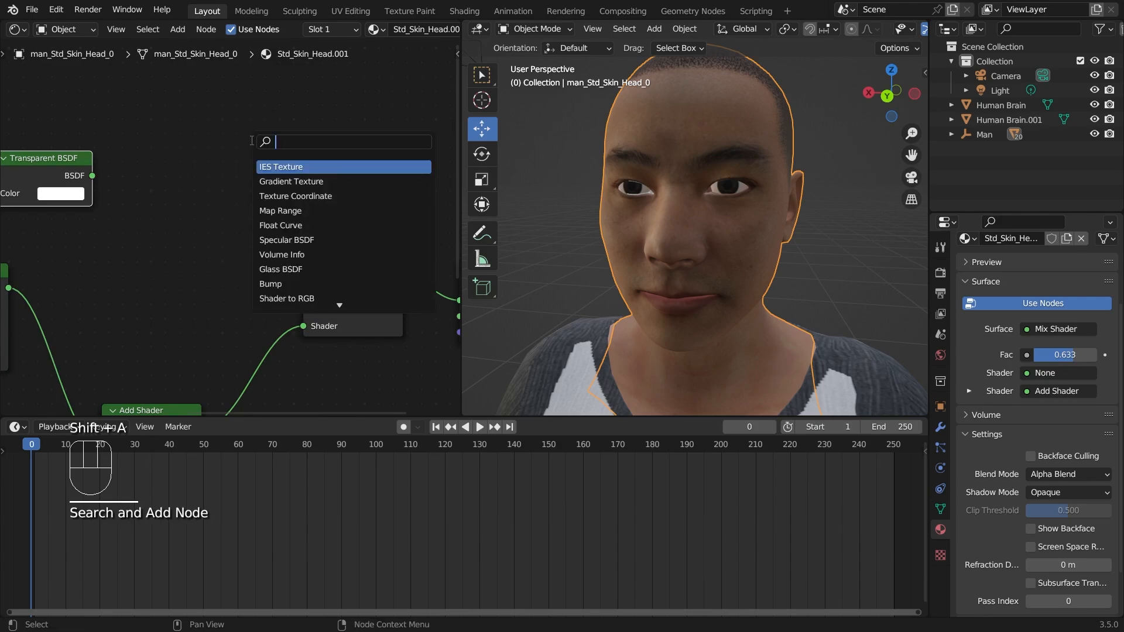
pyautogui.write('trsn')
pyautogui.click(278, 182)
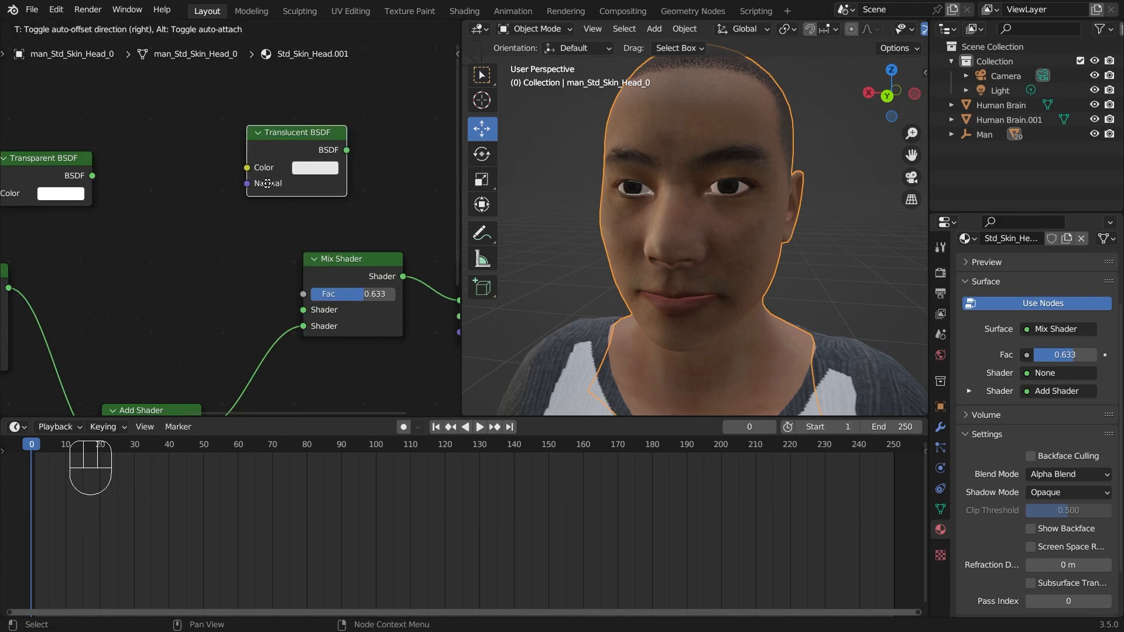
pyautogui.click(247, 141)
pyautogui.moveTo(248, 137); pyautogui.dragTo(302, 312)
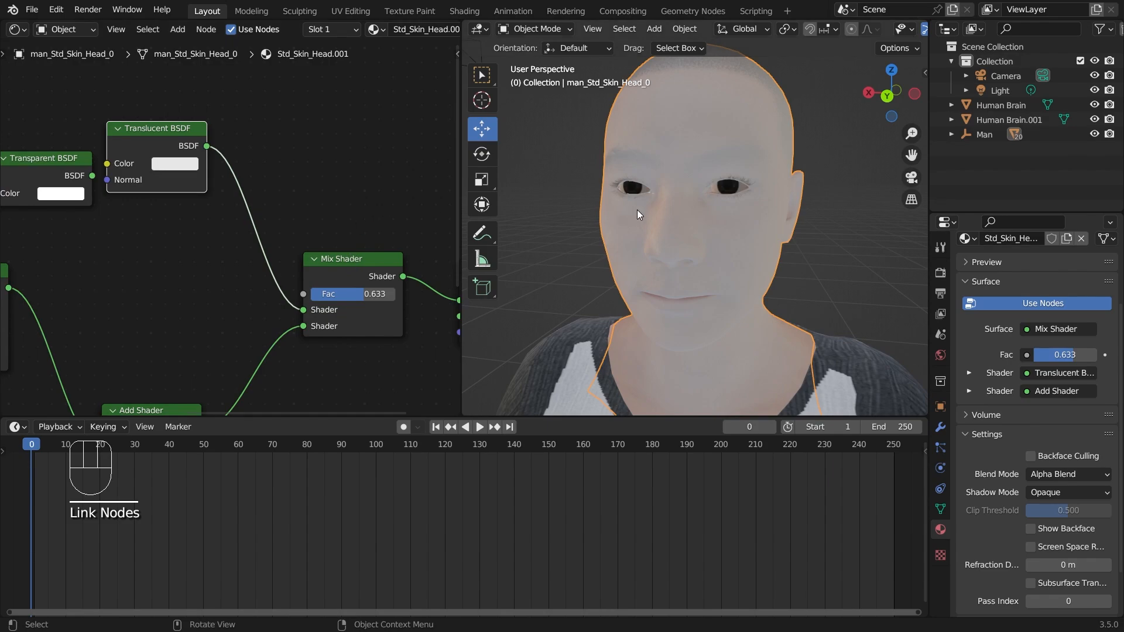
# Set the head material's Mix Shader Fac to 1.000 and view the head from the front and side
pyautogui.moveTo(638, 209); pyautogui.dragTo(628, 264, button='middle')
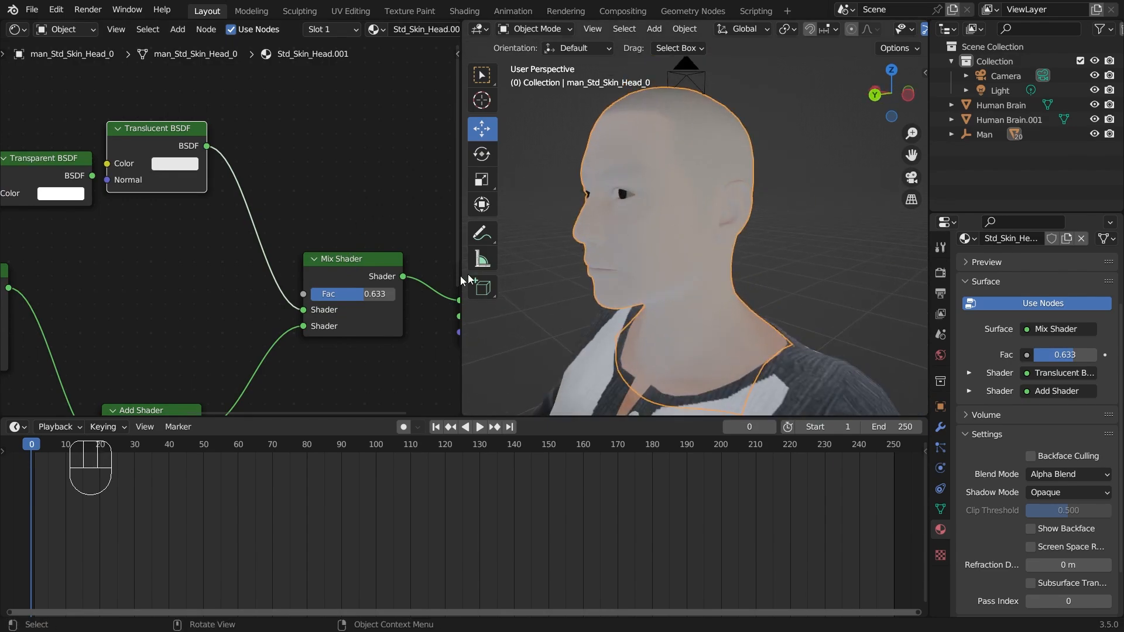
pyautogui.moveTo(373, 297); pyautogui.dragTo(407, 296)
pyautogui.moveTo(616, 226); pyautogui.dragTo(669, 227, button='middle')
pyautogui.scroll(3, 342, 340)
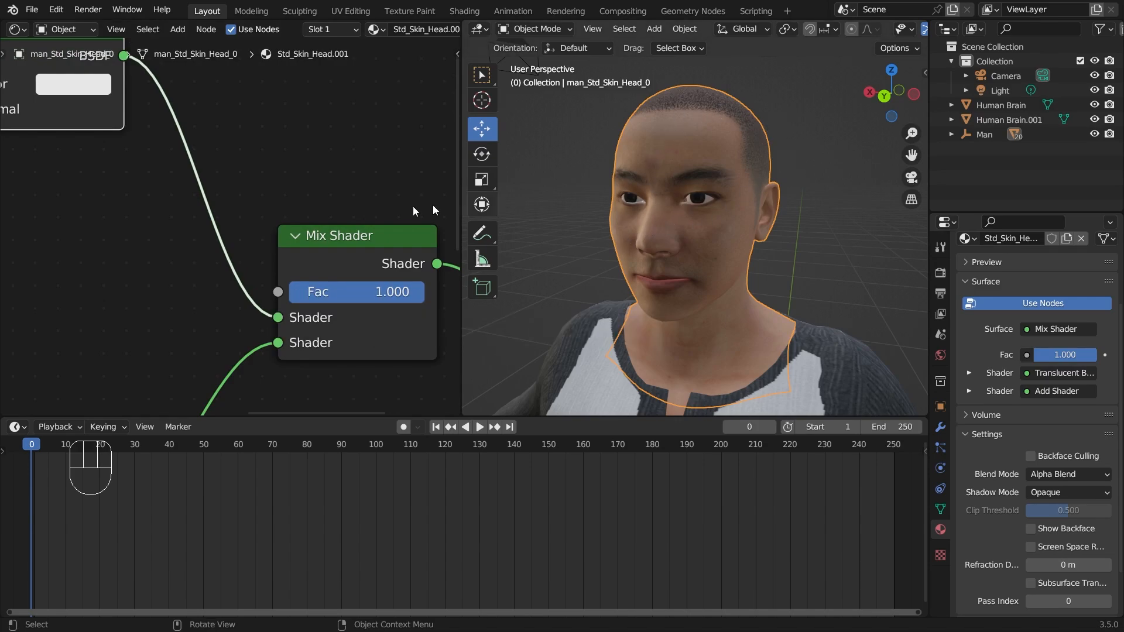
pyautogui.scroll(-4, 750, 283)
pyautogui.moveTo(751, 282); pyautogui.dragTo(678, 290, button='middle')
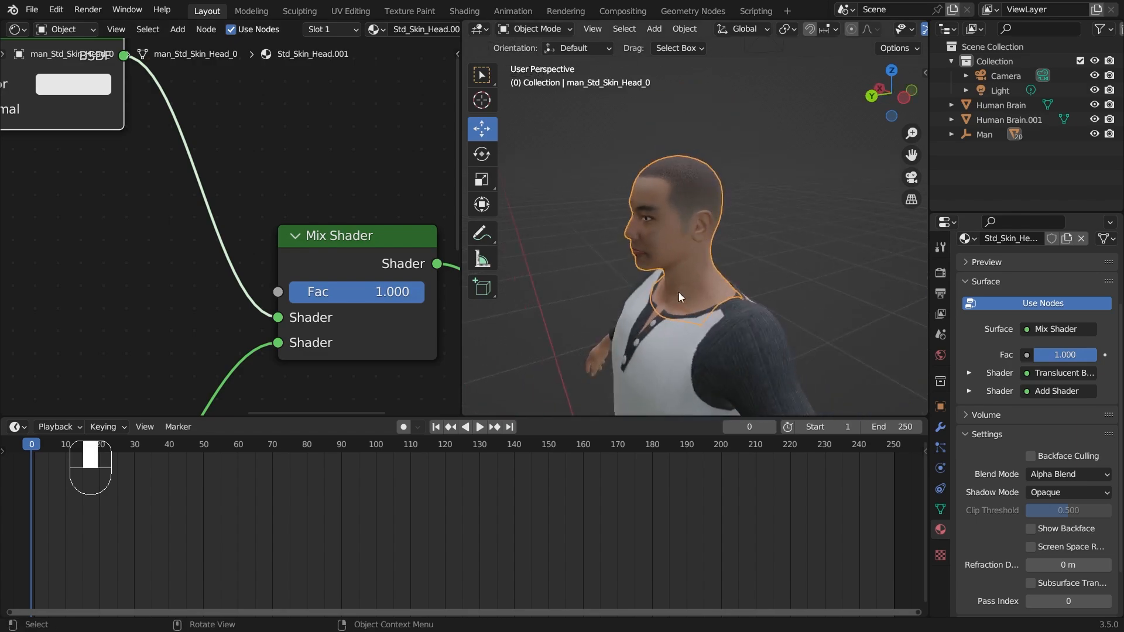
pyautogui.scroll(4, 660, 217)
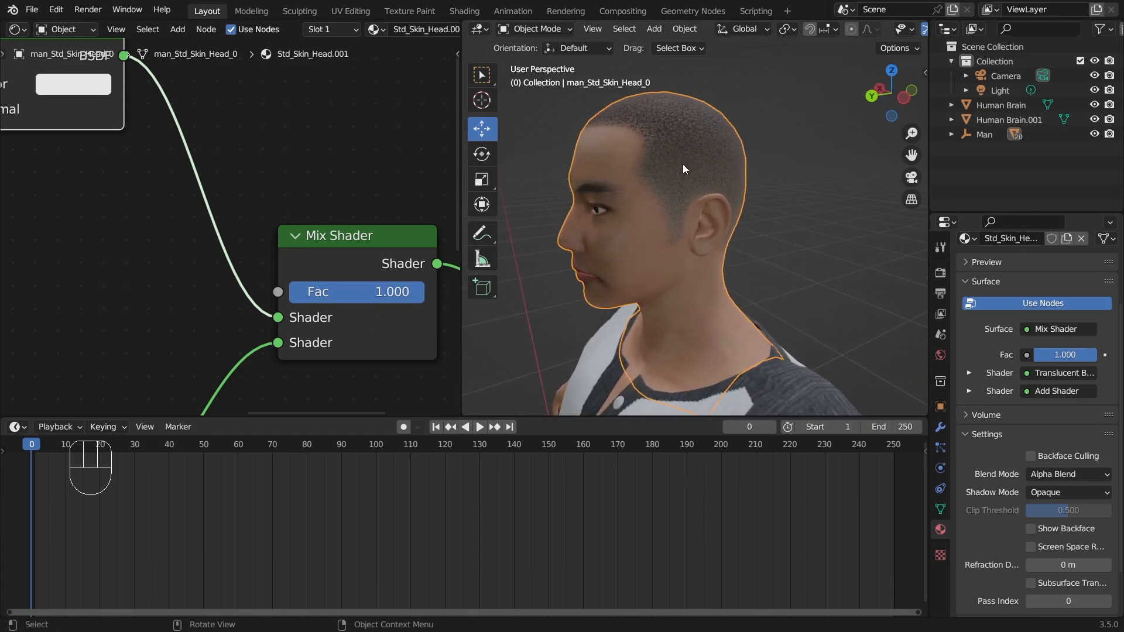
# Lower the Mix Shader's Fac to 0.000, raise it back to 1.000, and compare the head's appearance
pyautogui.moveTo(424, 292); pyautogui.dragTo(300, 284)
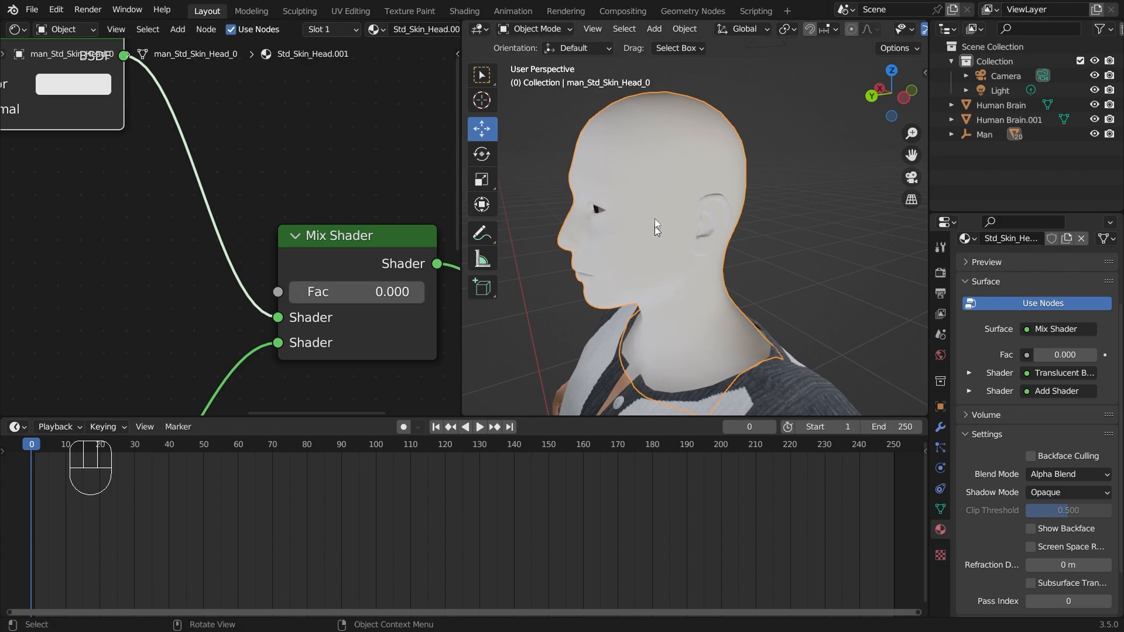
pyautogui.moveTo(649, 138); pyautogui.dragTo(652, 146, button='middle')
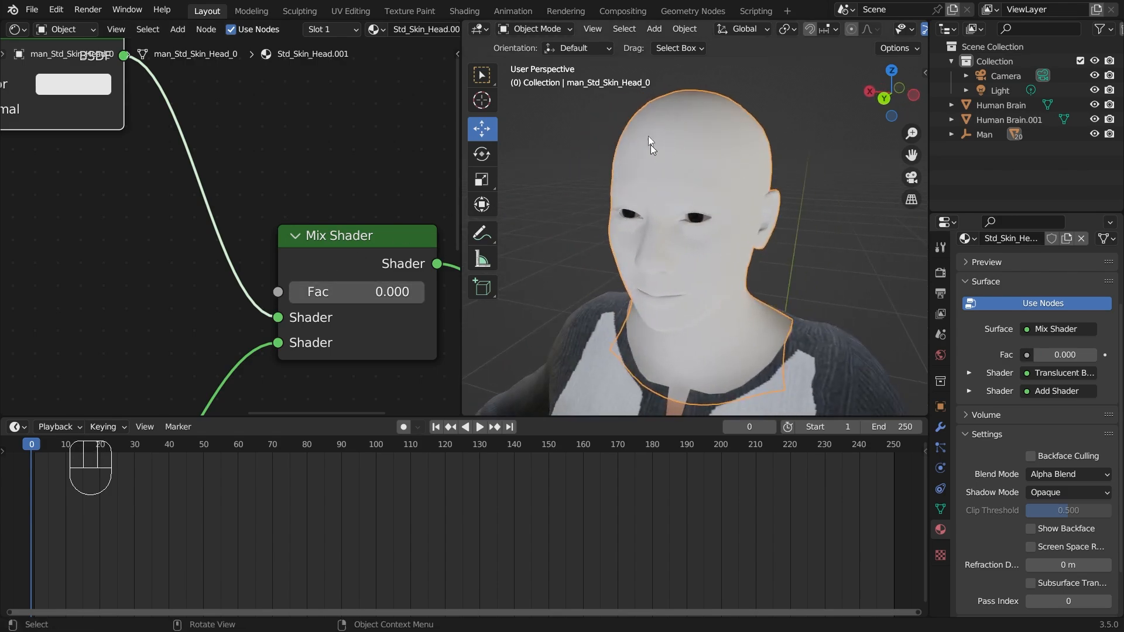
pyautogui.moveTo(293, 297); pyautogui.dragTo(398, 297)
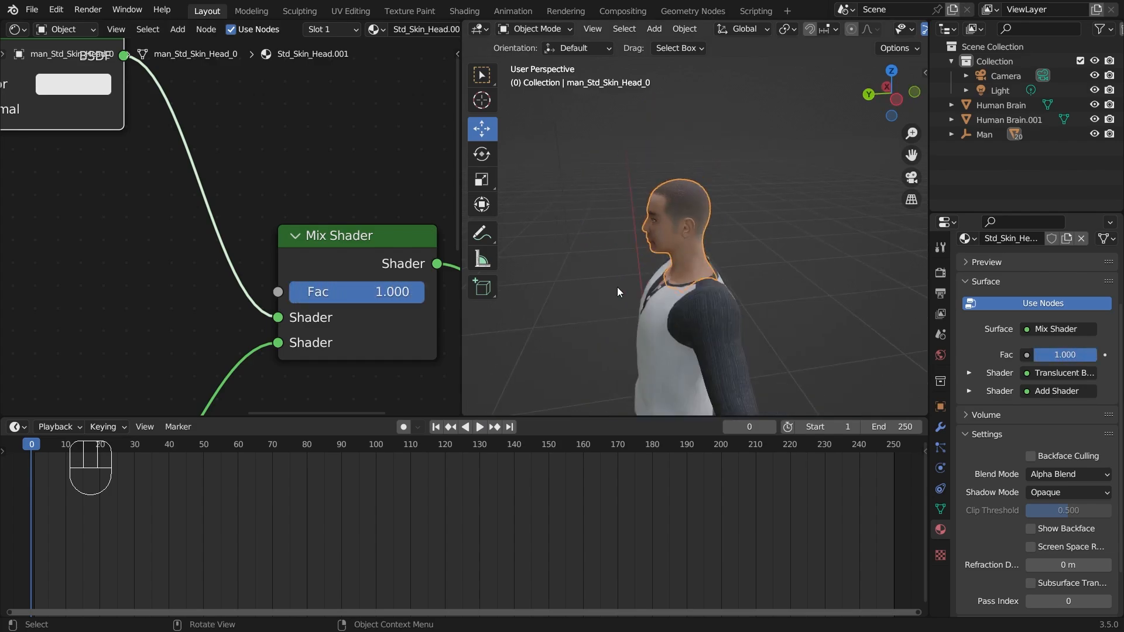
pyautogui.moveTo(618, 287); pyautogui.dragTo(697, 292, button='middle')
pyautogui.scroll(2, 698, 293)
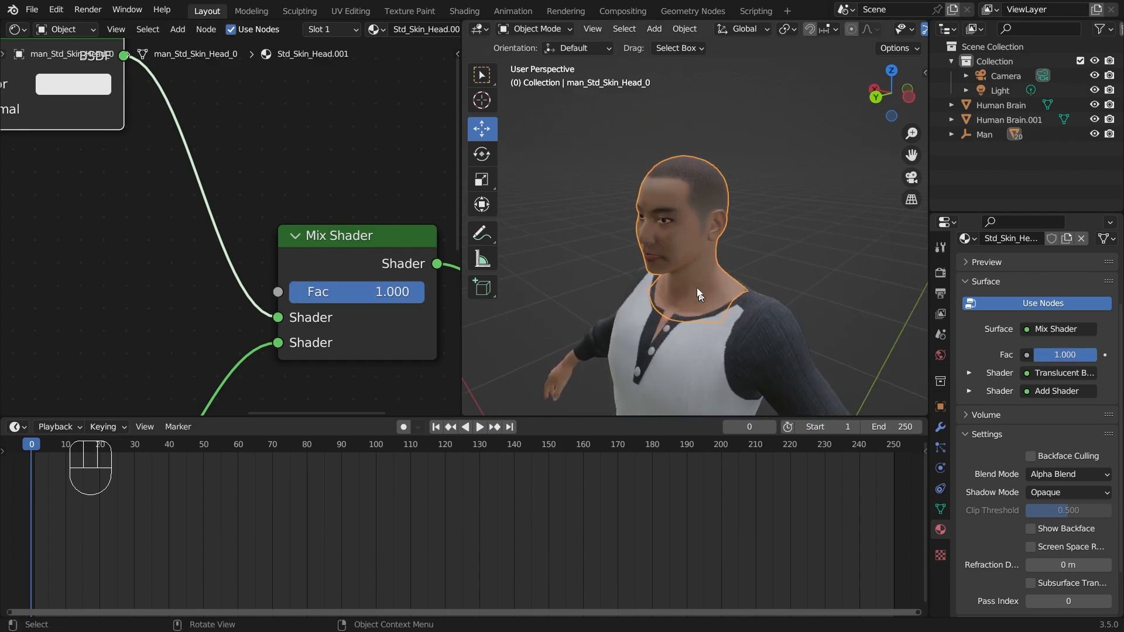
pyautogui.moveTo(684, 185); pyautogui.dragTo(757, 281, button='middle')
pyautogui.scroll(3, 757, 280)
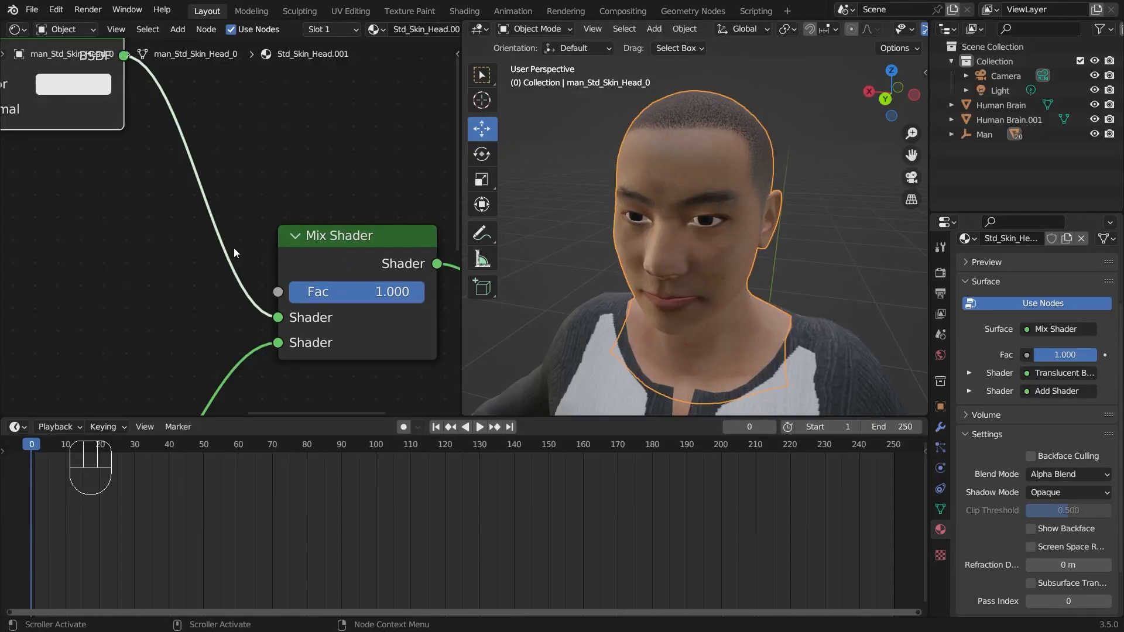
# Set the Mix Shader's Fac to 0.000 and view the head in profile
pyautogui.scroll(-1, 233, 248)
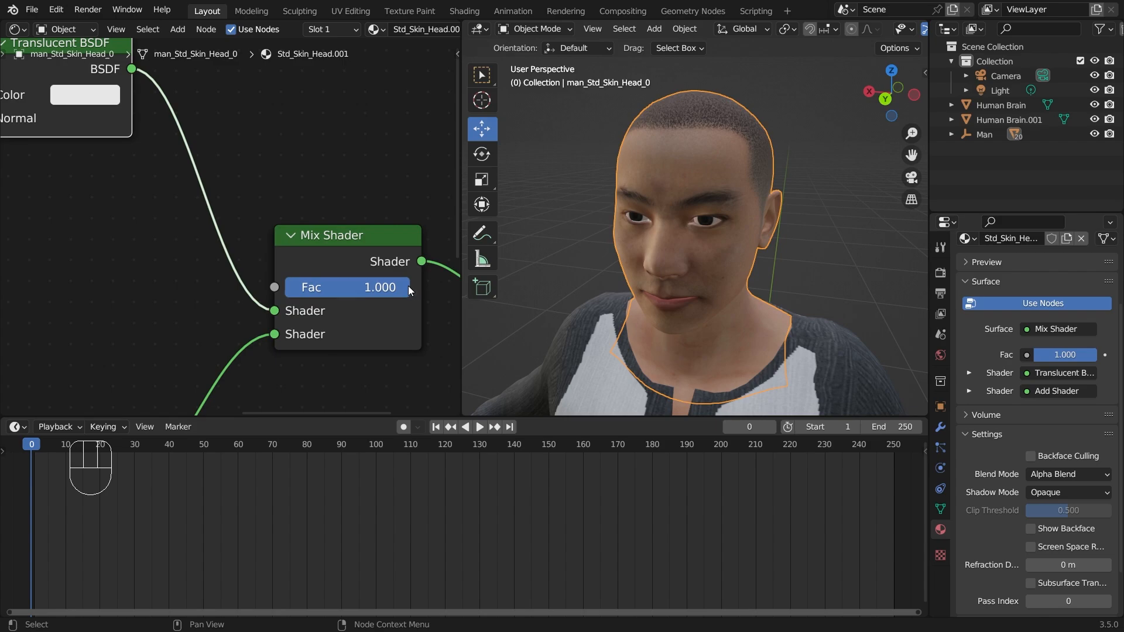
pyautogui.moveTo(409, 286); pyautogui.dragTo(287, 287)
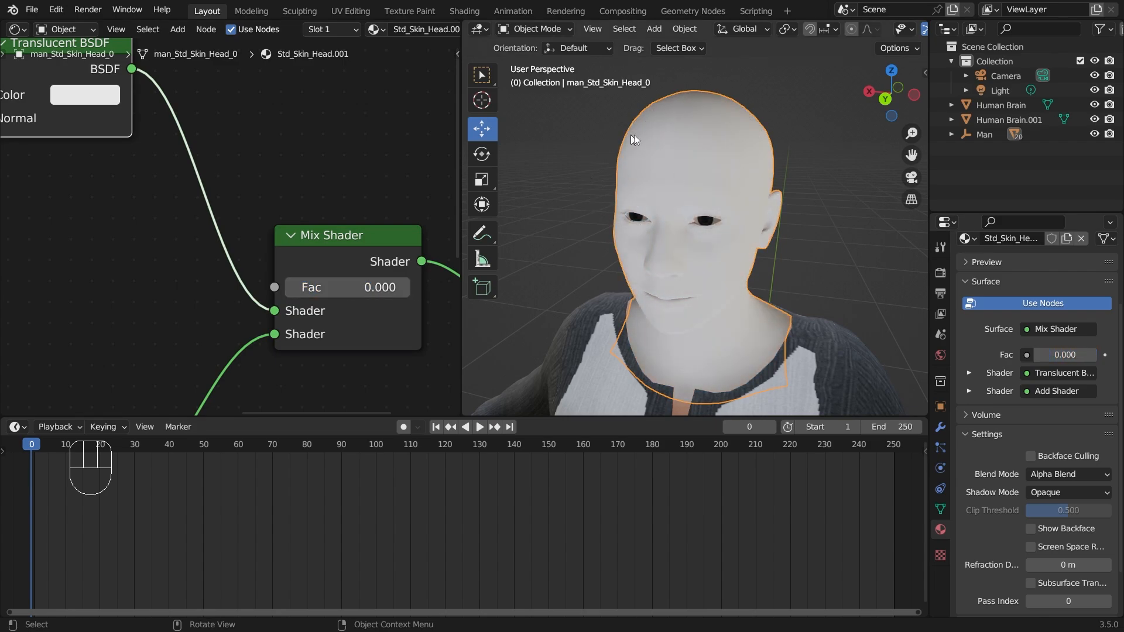
pyautogui.scroll(-3, 719, 180)
pyautogui.moveTo(729, 206); pyautogui.dragTo(655, 205, button='middle')
pyautogui.moveTo(655, 205); pyautogui.dragTo(644, 205, button='middle')
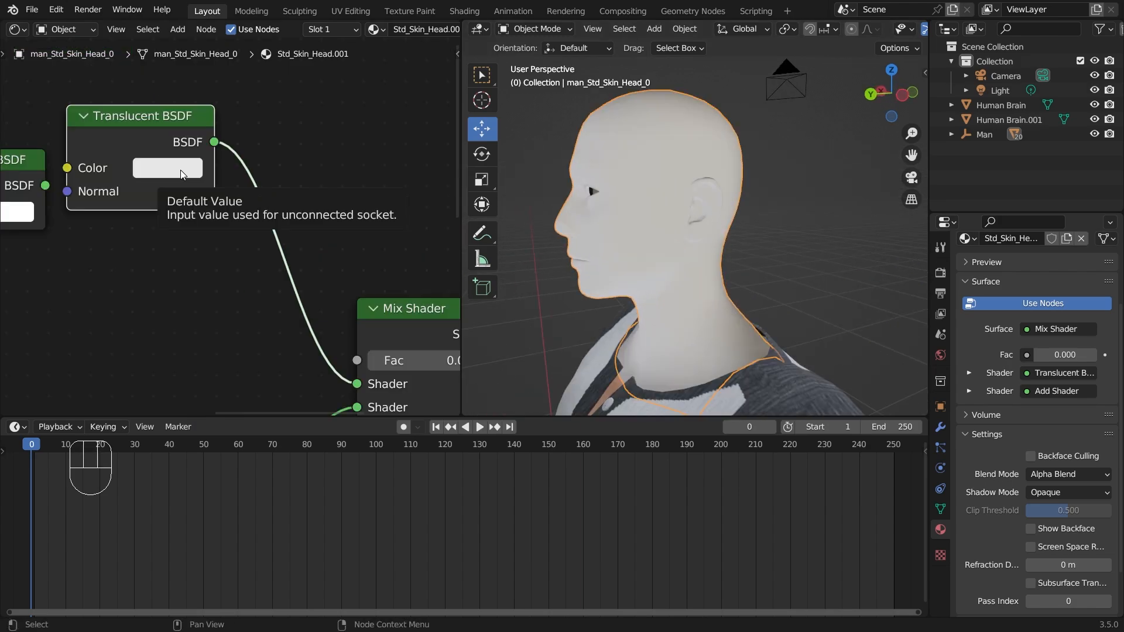
# Set the Translucent BSDF's Color to a saturated magenta and view the tinted head
pyautogui.click(180, 170)
pyautogui.moveTo(215, 246)
pyautogui.mouseDown()
pyautogui.moveTo(225, 265)
pyautogui.moveTo(147, 243)
pyautogui.moveTo(190, 195)
pyautogui.moveTo(297, 244)
pyautogui.moveTo(298, 284)
pyautogui.mouseUp()
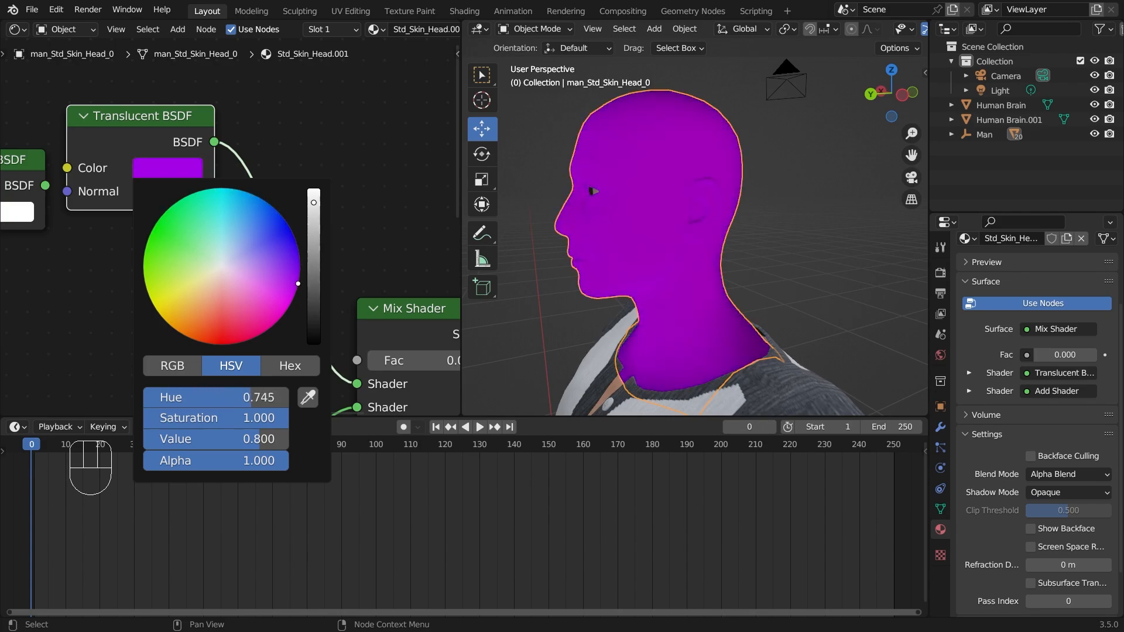
pyautogui.click(392, 104)
pyautogui.scroll(-5, 816, 240)
pyautogui.moveTo(816, 240); pyautogui.dragTo(734, 254, button='middle')
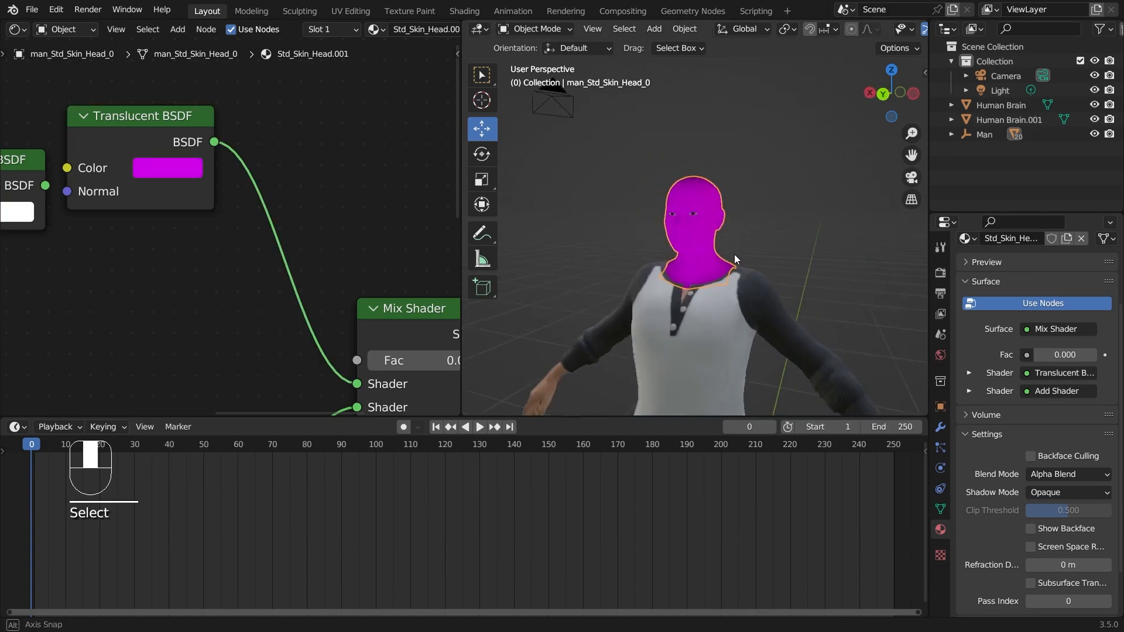
# Raise the Mix Shader's Fac to 1.000 and view the head from the side
pyautogui.moveTo(381, 360); pyautogui.dragTo(254, 286, button='middle')
pyautogui.moveTo(254, 286); pyautogui.dragTo(379, 287)
pyautogui.scroll(5, 690, 304)
pyautogui.moveTo(759, 303); pyautogui.dragTo(686, 294, button='middle')
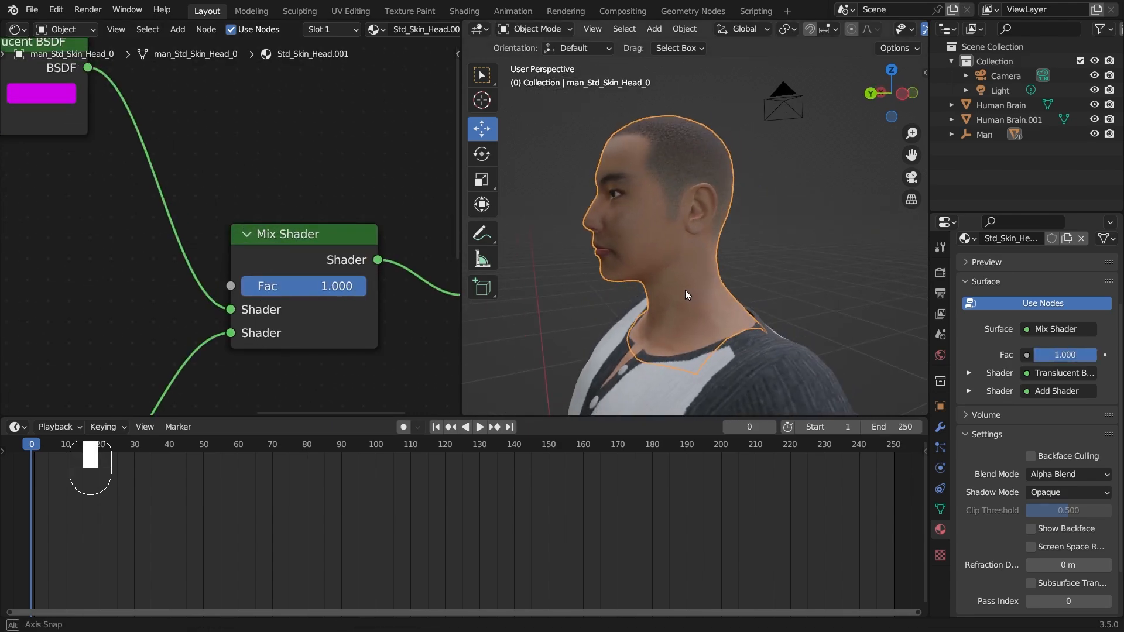
pyautogui.moveTo(350, 287)
pyautogui.mouseDown()
pyautogui.moveTo(218, 286)
pyautogui.moveTo(366, 287)
pyautogui.moveTo(298, 287)
pyautogui.moveTo(352, 287)
pyautogui.mouseUp()
pyautogui.scroll(-2, 230, 227)
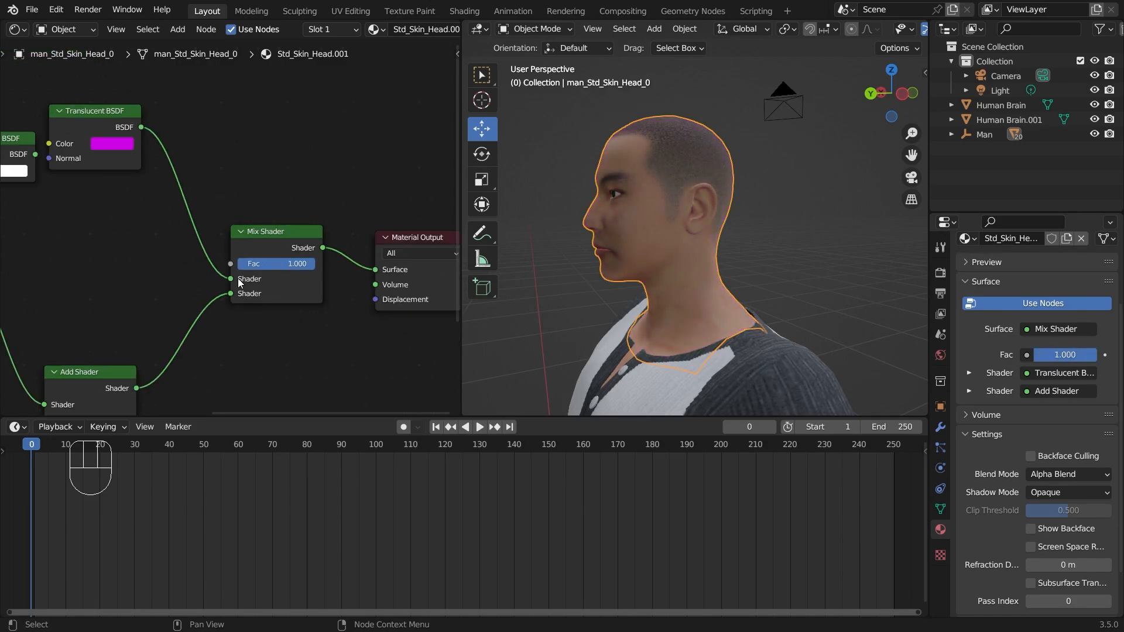
# Disconnect the Translucent BSDF from the Mix Shader and connect the Transparent BSDF to its first Shader input instead
pyautogui.moveTo(231, 279); pyautogui.dragTo(122, 151)
pyautogui.moveTo(40, 156); pyautogui.dragTo(231, 279)
pyautogui.scroll(1, 241, 284)
pyautogui.scroll(-1, 295, 300)
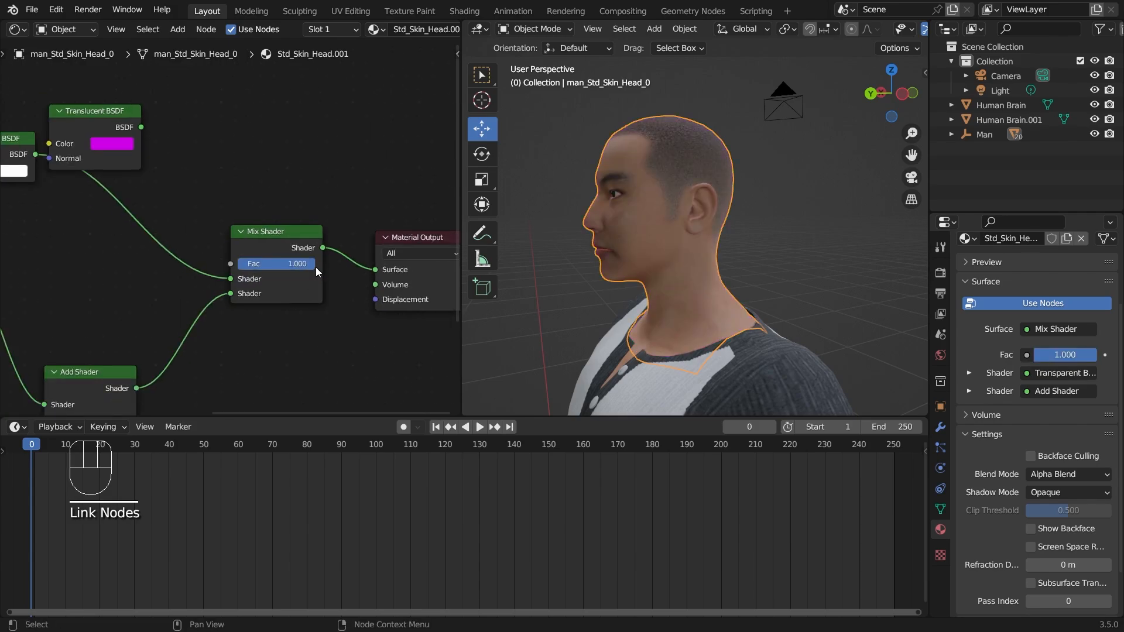
# Set the Mix Shader's Fac to 0.427 and view the brain inside the head
pyautogui.moveTo(315, 267); pyautogui.dragTo(269, 267)
pyautogui.moveTo(843, 252); pyautogui.dragTo(786, 280, button='middle')
pyautogui.scroll(3, 786, 280)
pyautogui.moveTo(176, 187); pyautogui.dragTo(345, 268, button='middle')
pyautogui.scroll(4, 317, 262)
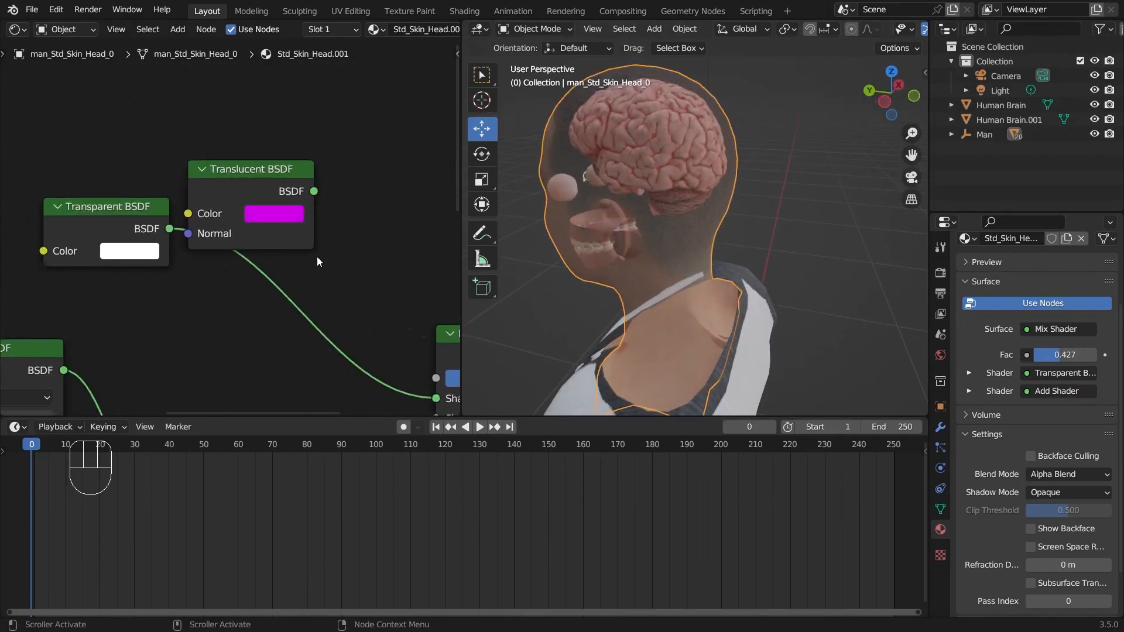
# Move the Transparent and Translucent BSDF nodes apart, and open the list of shaders for the head material's Surface
pyautogui.moveTo(135, 219); pyautogui.dragTo(100, 243)
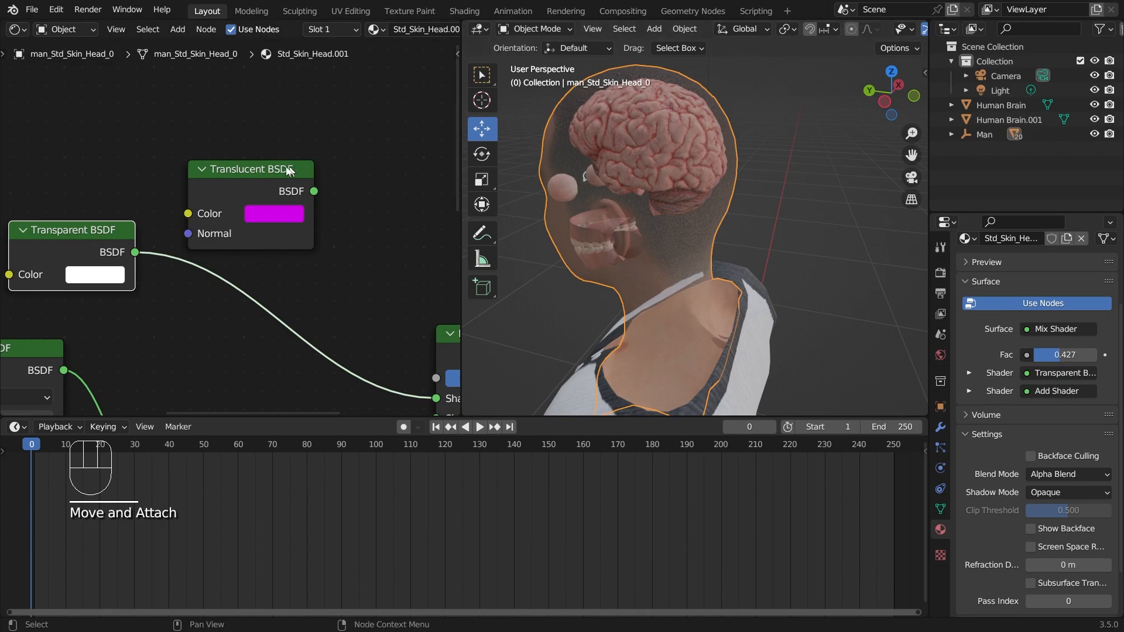
pyautogui.moveTo(287, 169); pyautogui.dragTo(337, 145)
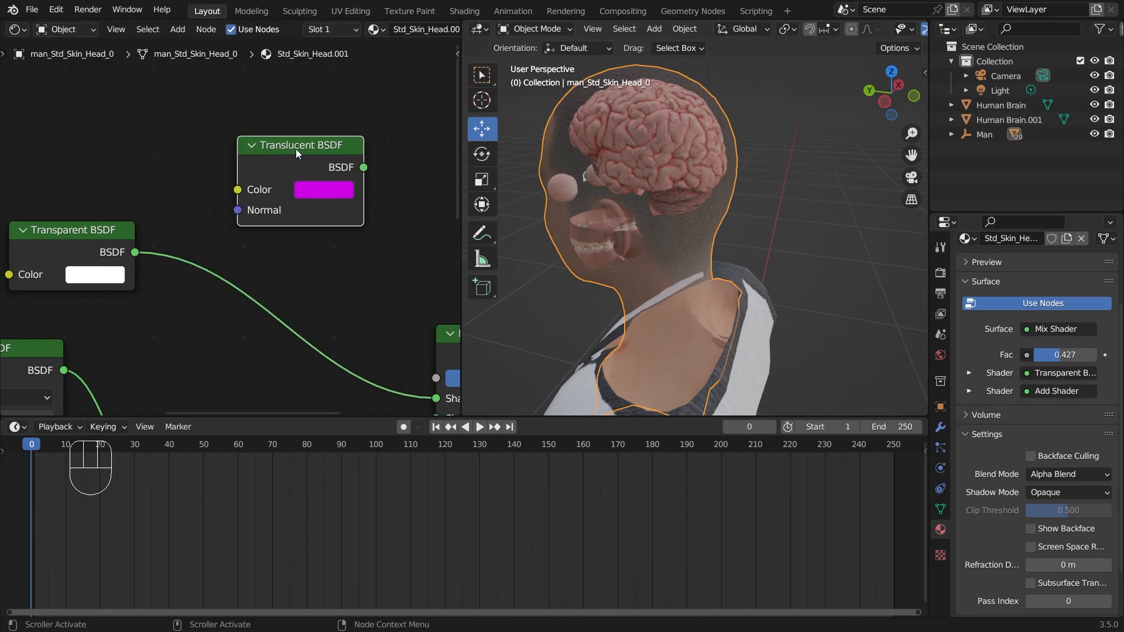
pyautogui.click(1058, 330)
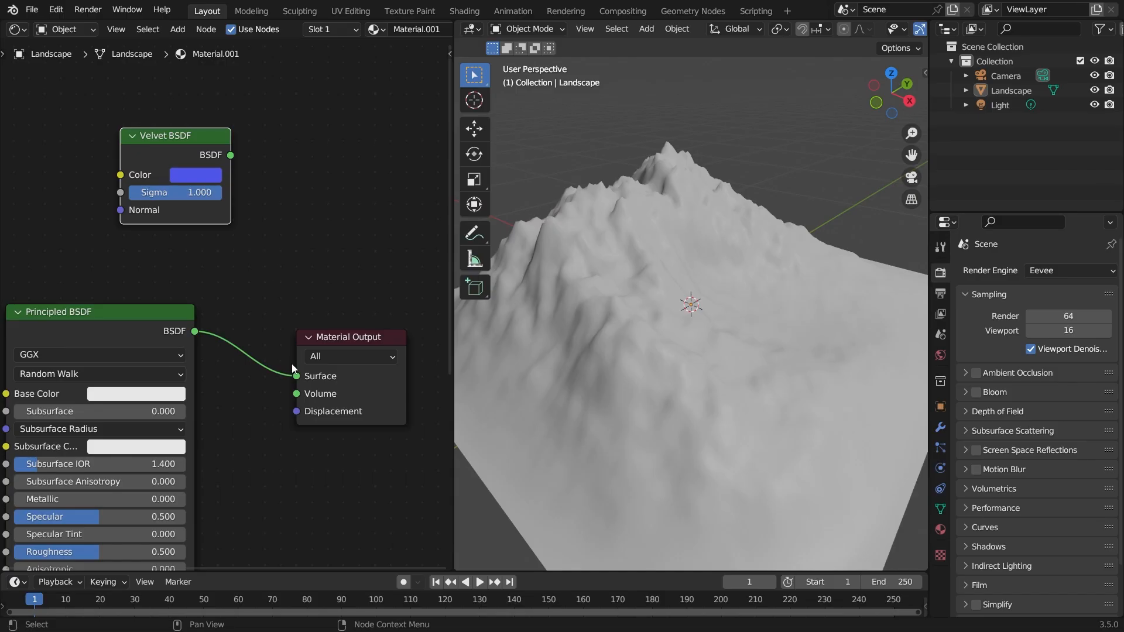
# In the landscape material, connect the Velvet BSDF to the Material Output's Surface and set the render engine to Cycles
pyautogui.moveTo(297, 376); pyautogui.dragTo(230, 155)
pyautogui.moveTo(609, 325); pyautogui.dragTo(732, 315, button='middle')
pyautogui.click(1047, 271)
pyautogui.click(1059, 319)
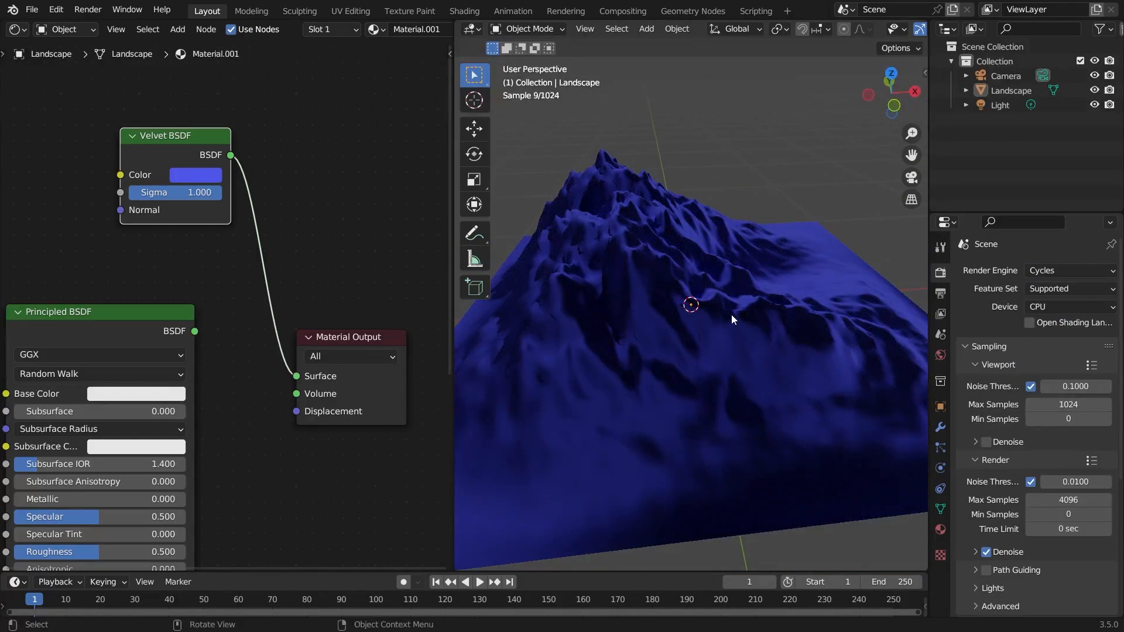
# Change the Cycles render device, view the velvet landscape from another angle, and set the render engine back to Eevee
pyautogui.click(1033, 307)
pyautogui.click(1038, 339)
pyautogui.moveTo(597, 339); pyautogui.dragTo(843, 334, button='middle')
pyautogui.click(1071, 271)
pyautogui.click(1067, 288)
pyautogui.click(802, 322)
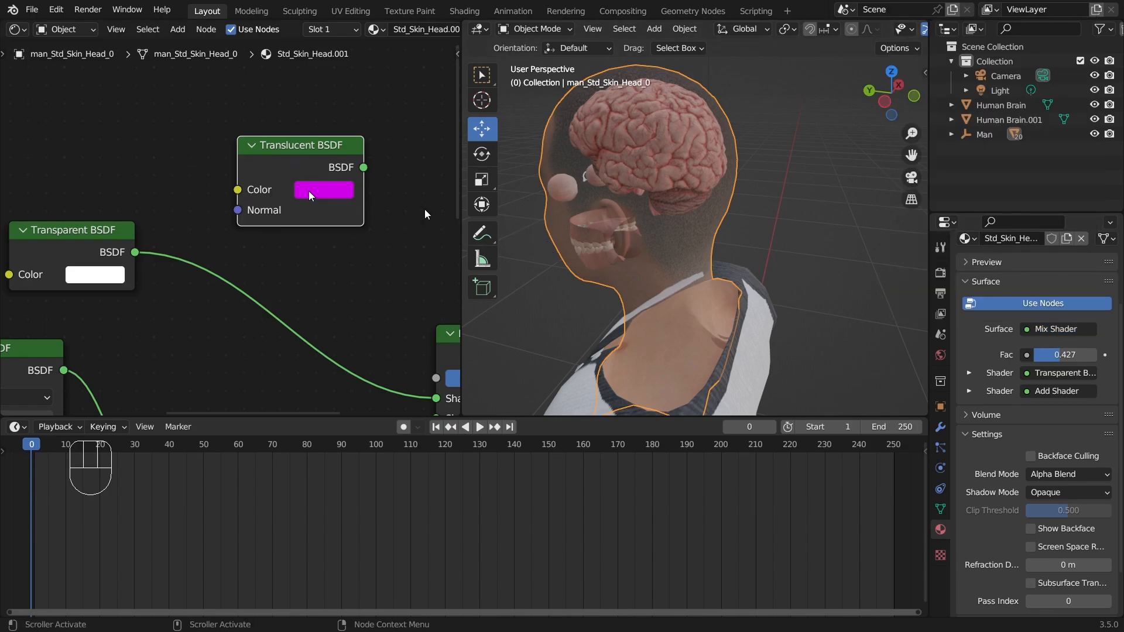
# Review the shaders offered for the head material's Surface and view the head from behind
pyautogui.click(1059, 330)
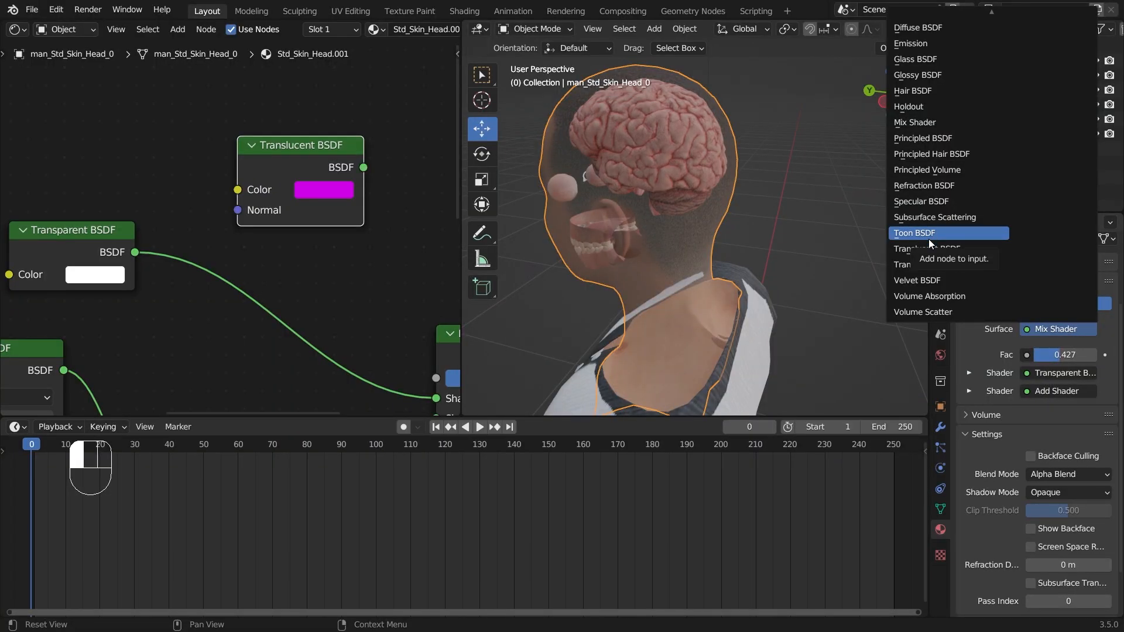
pyautogui.click(970, 256)
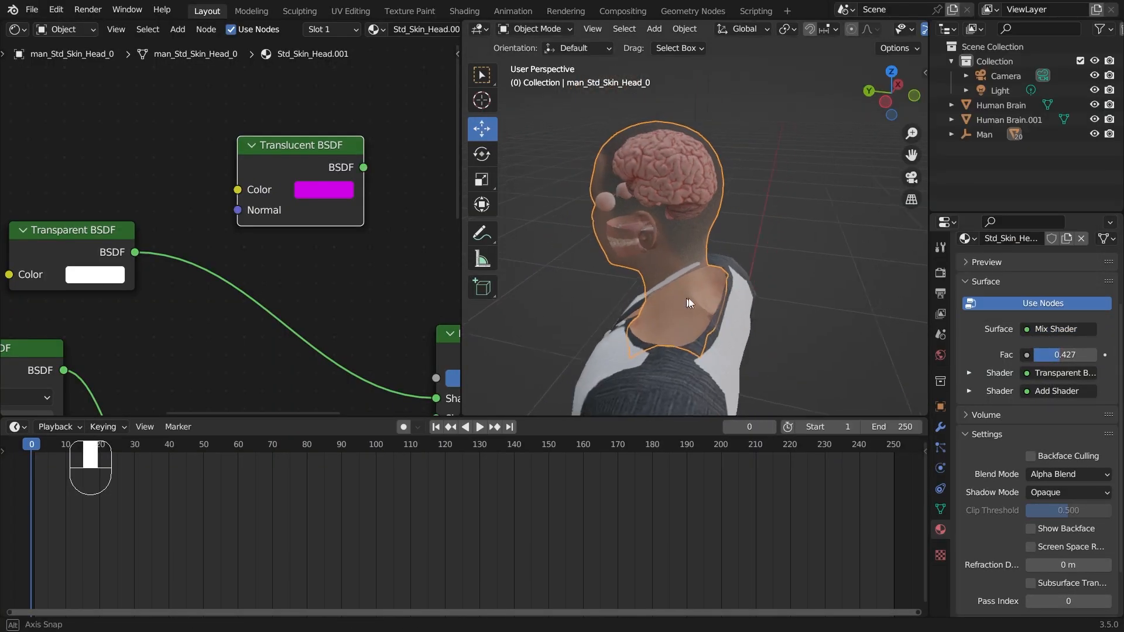
pyautogui.moveTo(689, 297); pyautogui.dragTo(640, 276, button='middle')
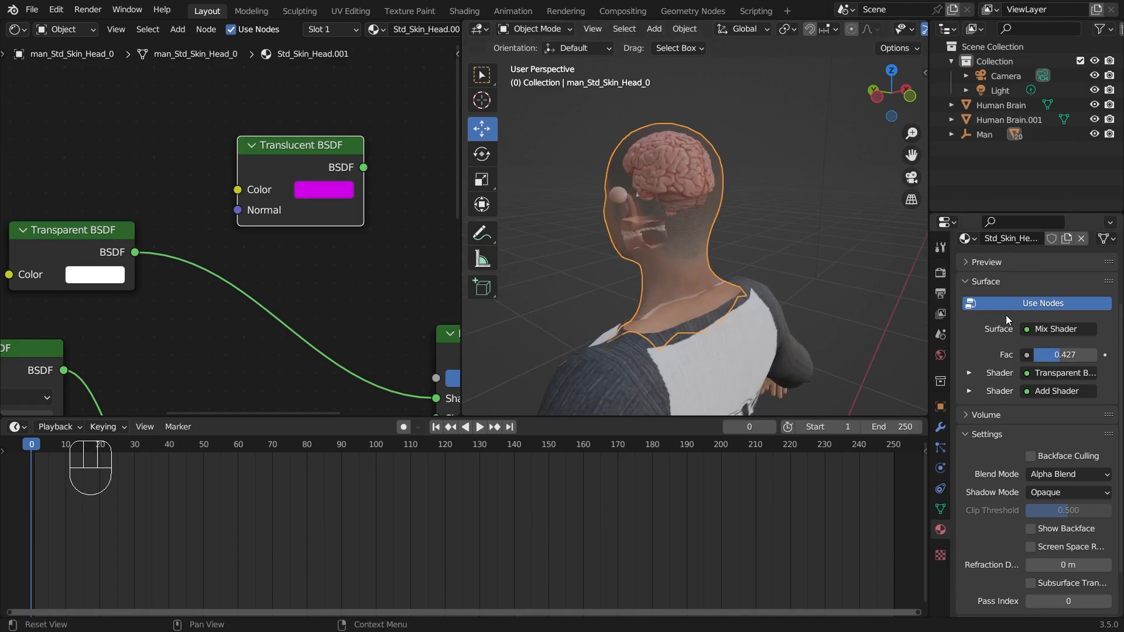
pyautogui.click(1072, 329)
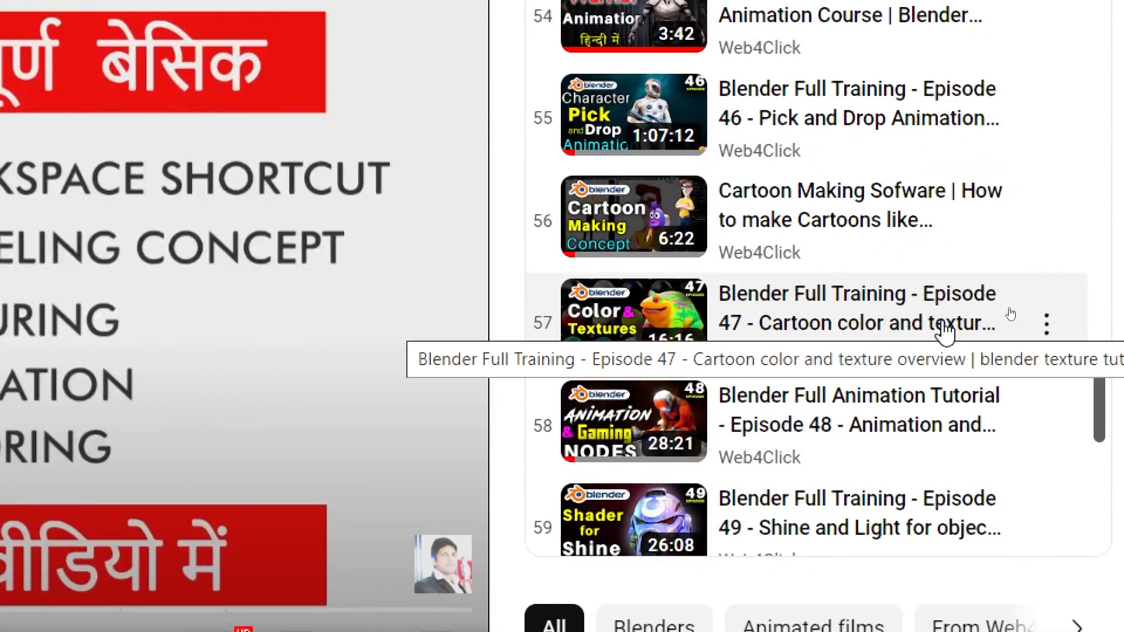
# Switch to the YouTube playlist and look through the Blender tutorial episodes on animation, shaders, lighting and hair
pyautogui.scroll(-5, 945, 333)
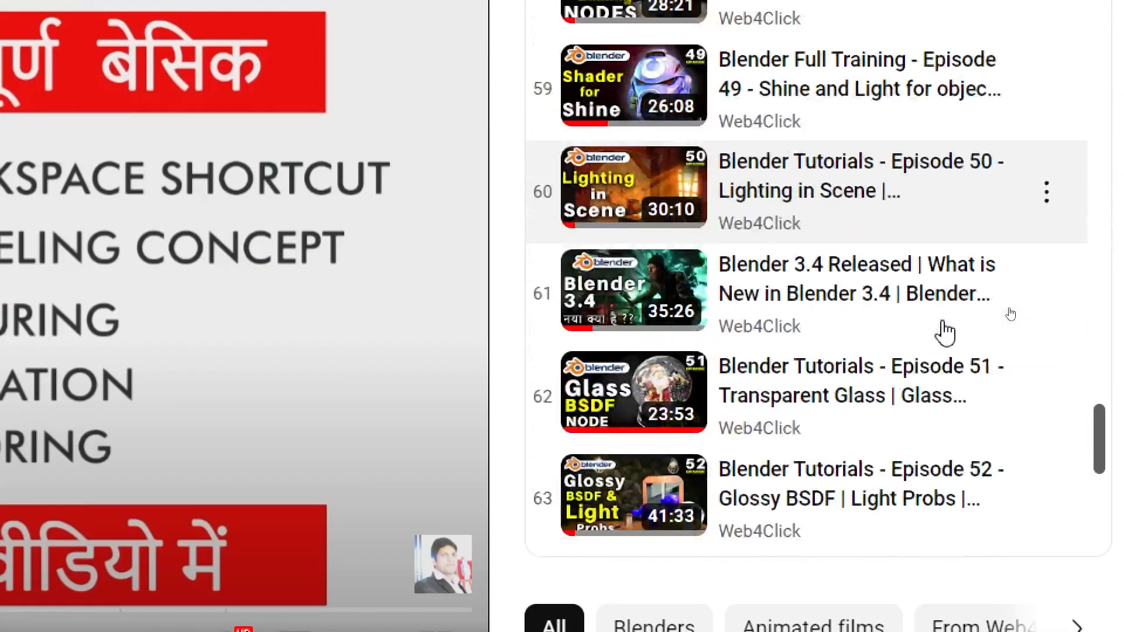
pyautogui.scroll(-10, 944, 333)
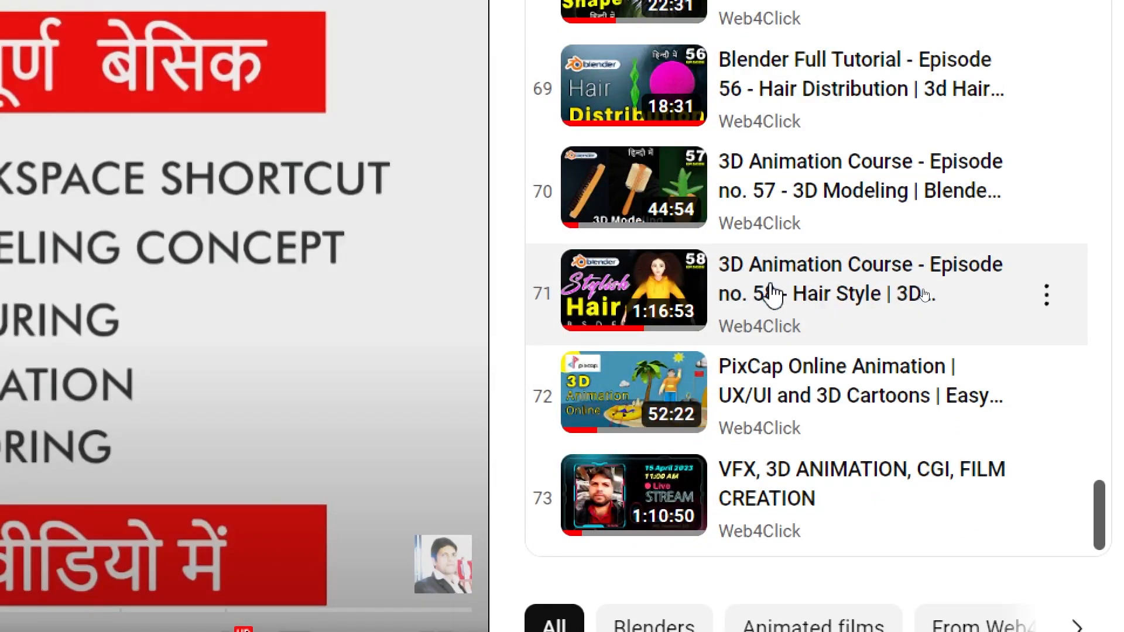
pyautogui.scroll(2, 919, 298)
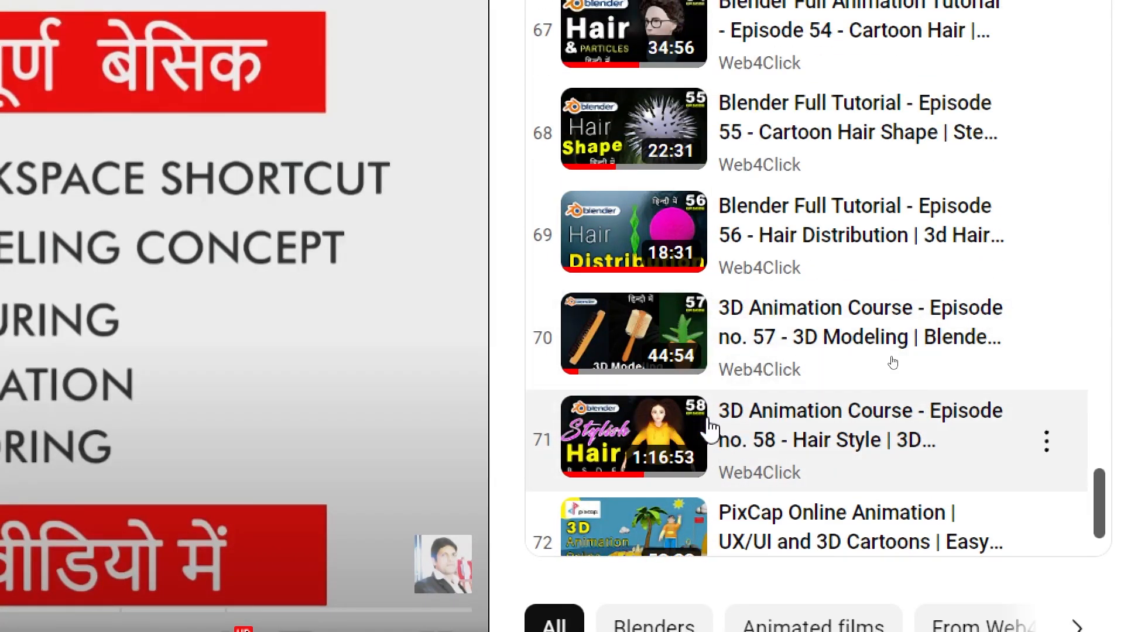
pyautogui.scroll(13, 937, 360)
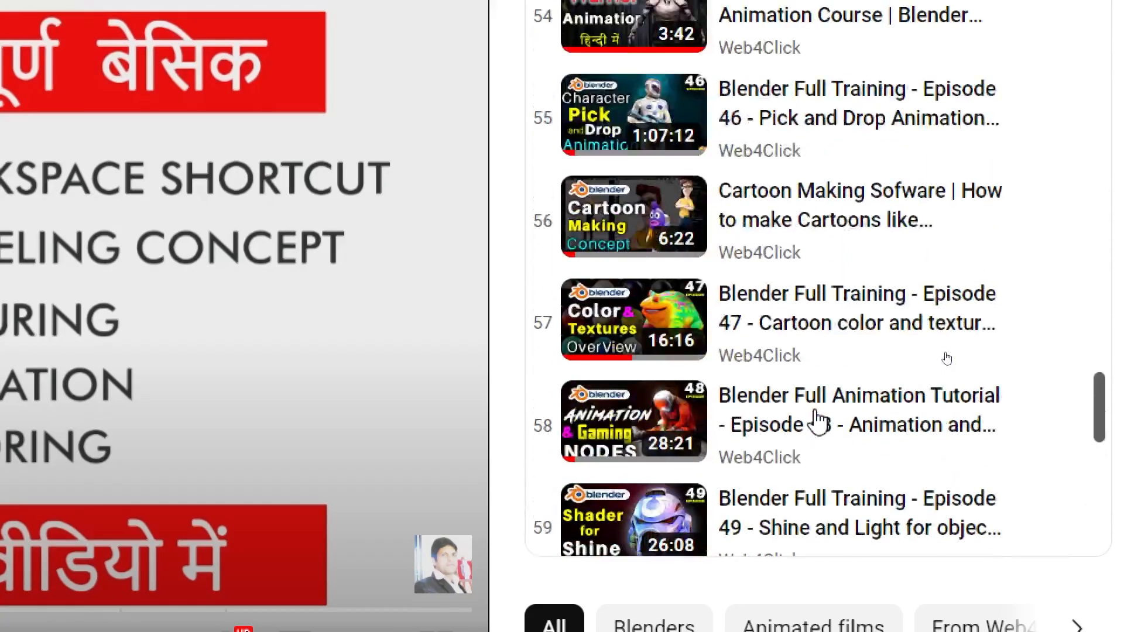
pyautogui.scroll(3, 818, 421)
pyautogui.scroll(-1, 808, 468)
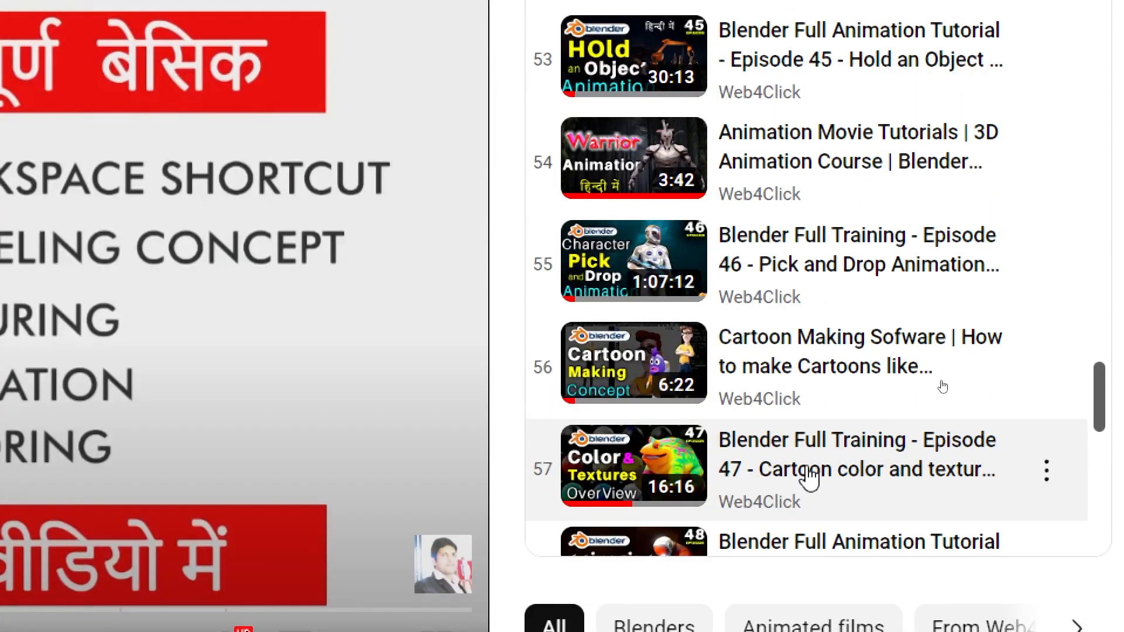
pyautogui.scroll(-14, 810, 478)
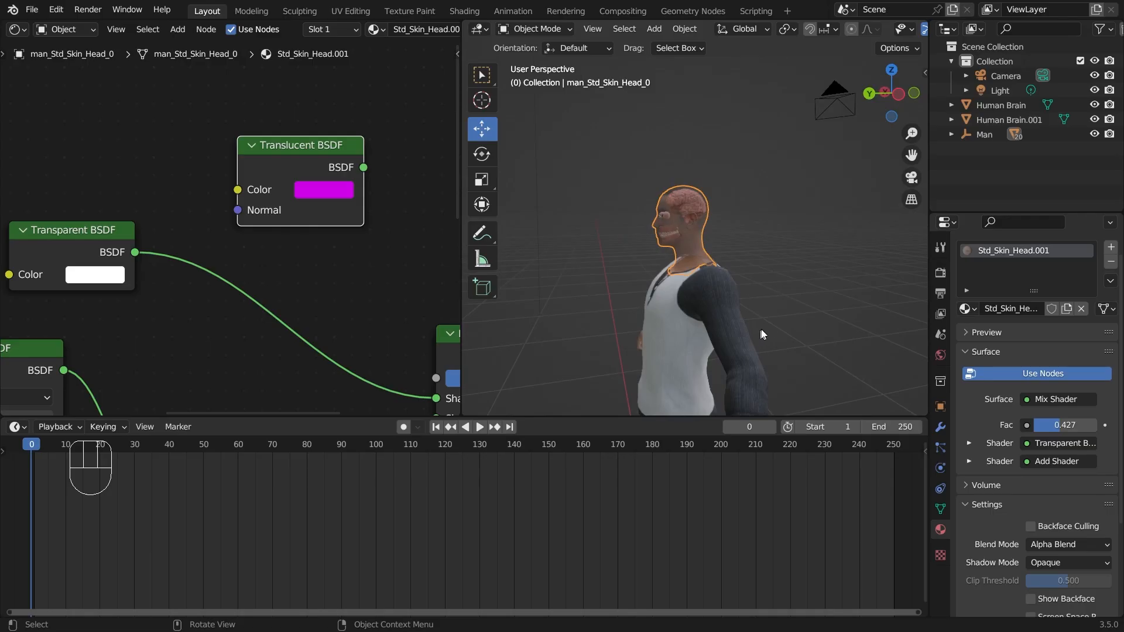
pyautogui.moveTo(759, 338); pyautogui.dragTo(865, 302, button='middle')
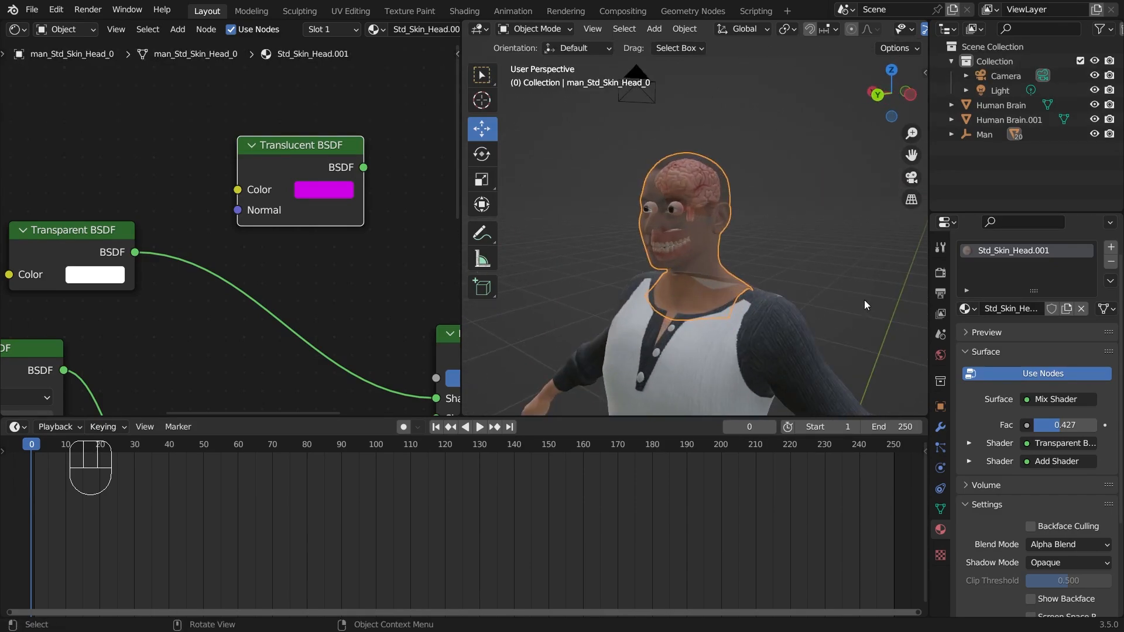